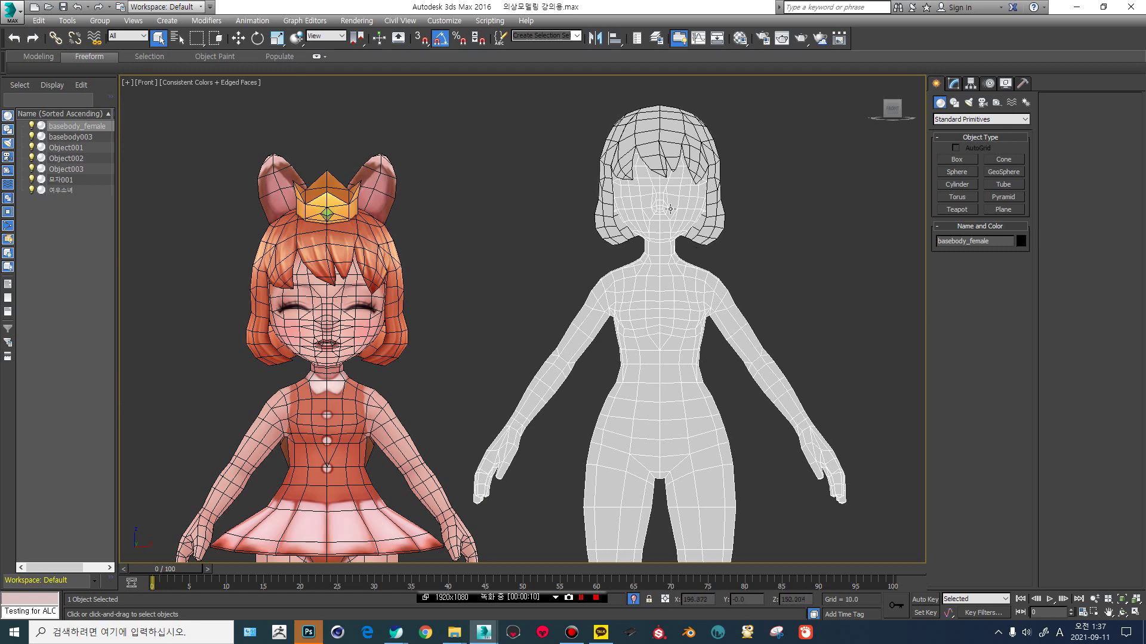
Select both hair objects, Object002 and Object003, on the grey base body with the Move tool active.
click(659, 134)
ctrl+click(719, 210)
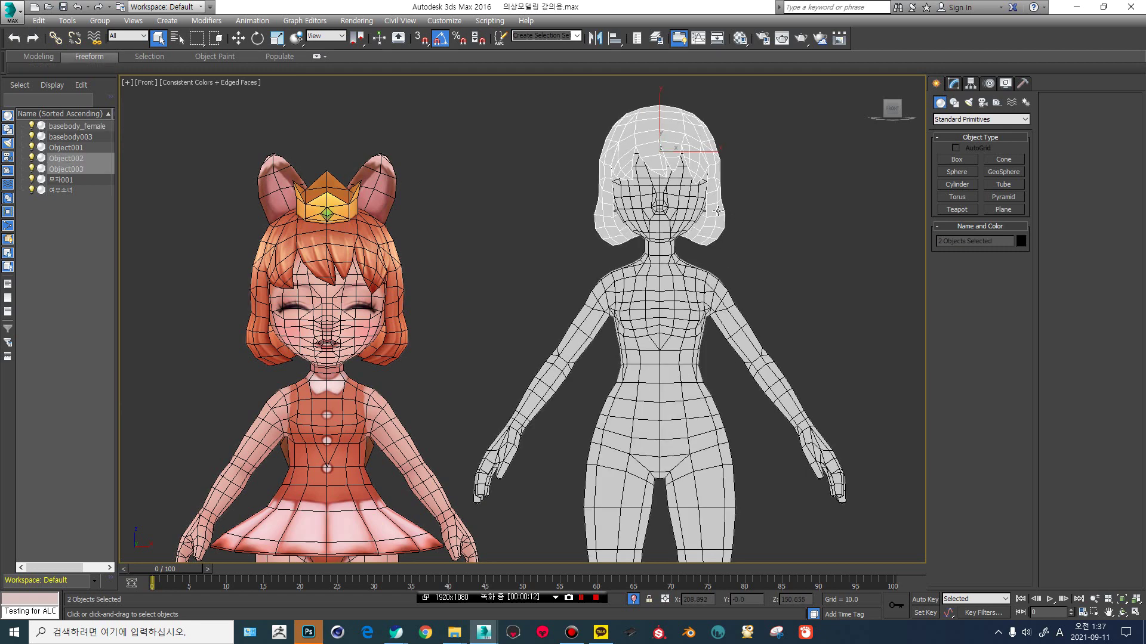
key(w)
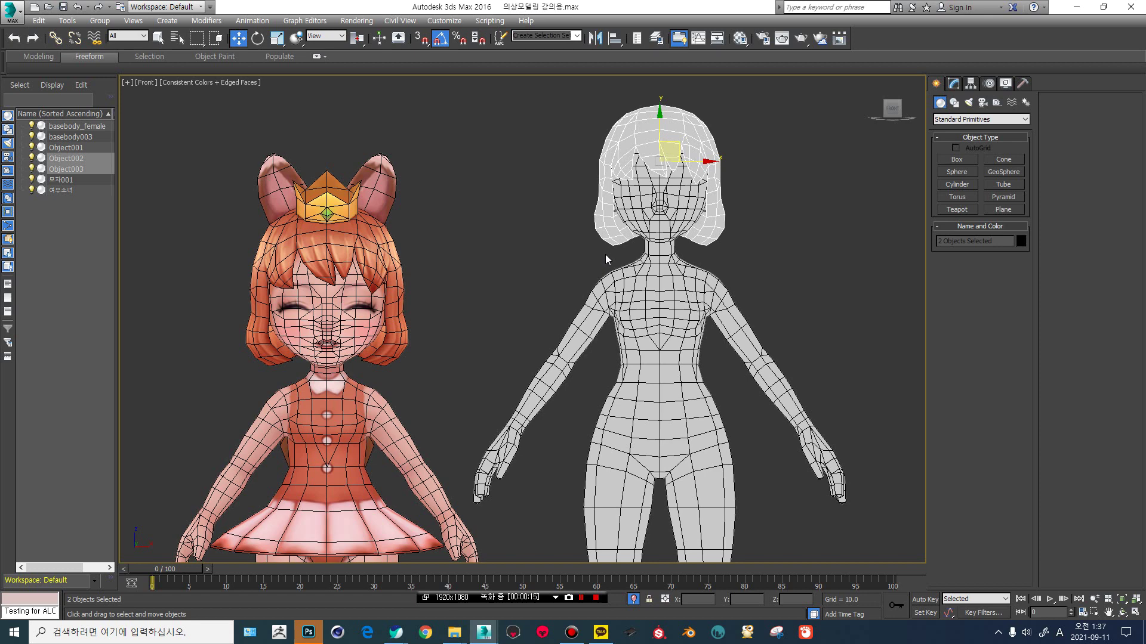
scroll(560, 216, up, 3)
scroll(561, 216, down, 4)
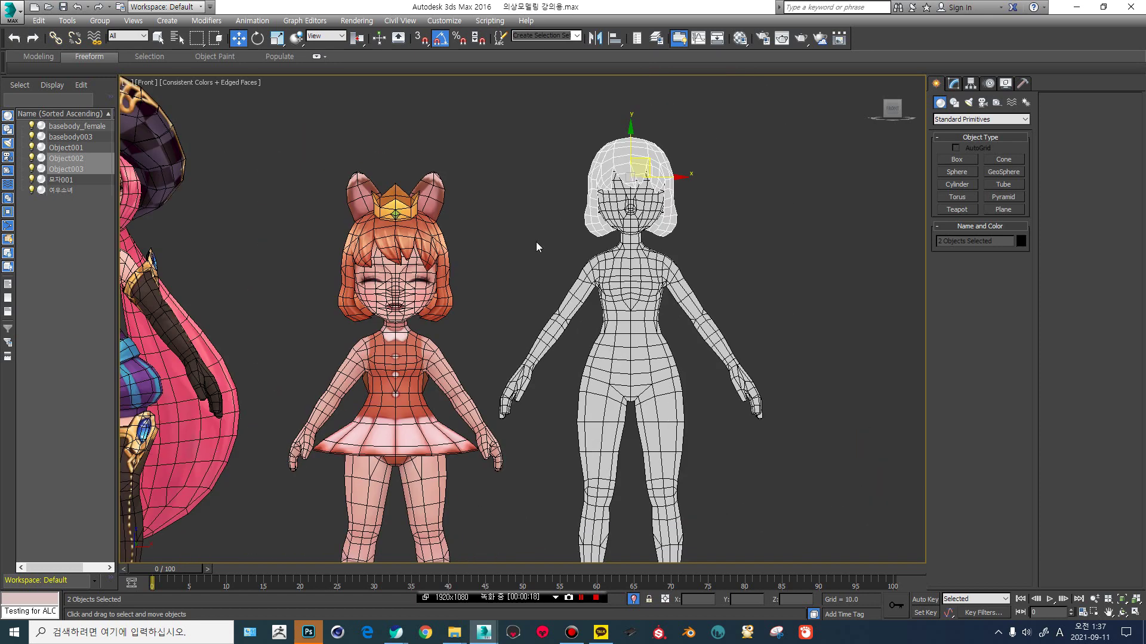
Select the two textured characters and view them beside the grey base body in the front view without edged faces.
middle_drag(536, 242, 578, 217)
key(F4)
scroll(492, 230, down, 2)
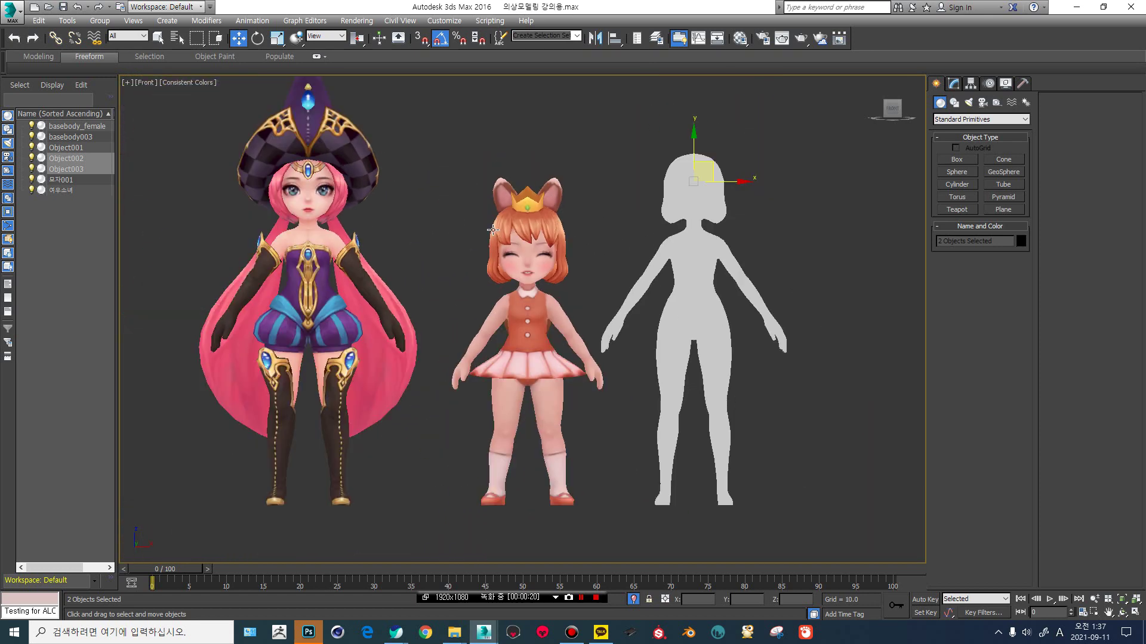
drag(195, 129, 558, 517)
middle_drag(527, 298, 532, 319)
scroll(531, 287, up, 2)
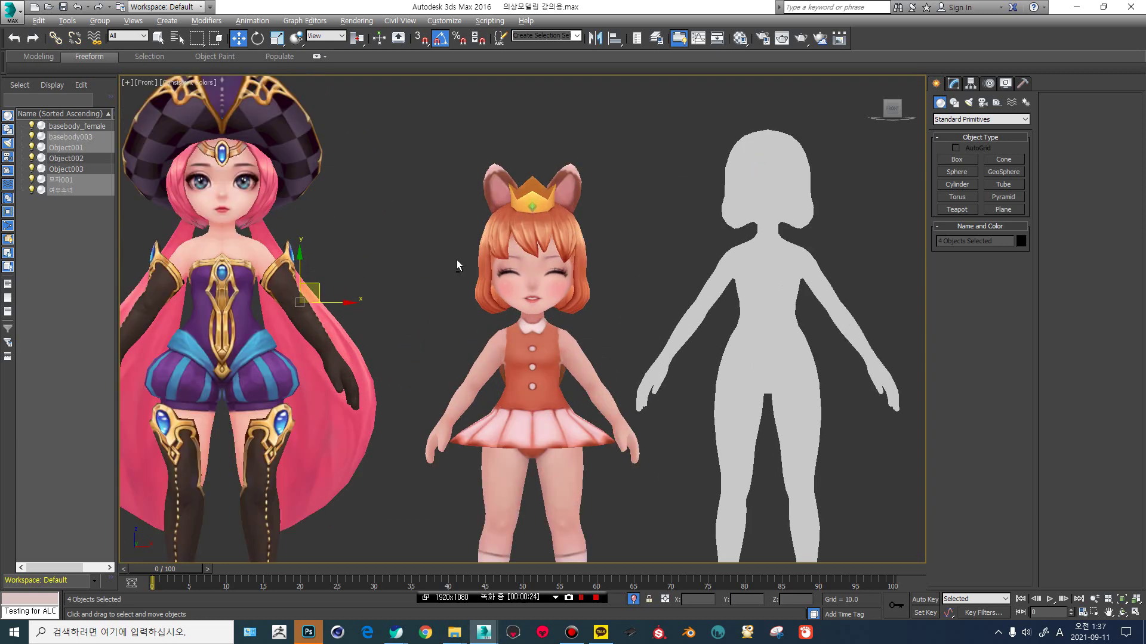
alt+middle_drag(457, 259, 488, 268)
scroll(529, 266, down, 2)
click(891, 109)
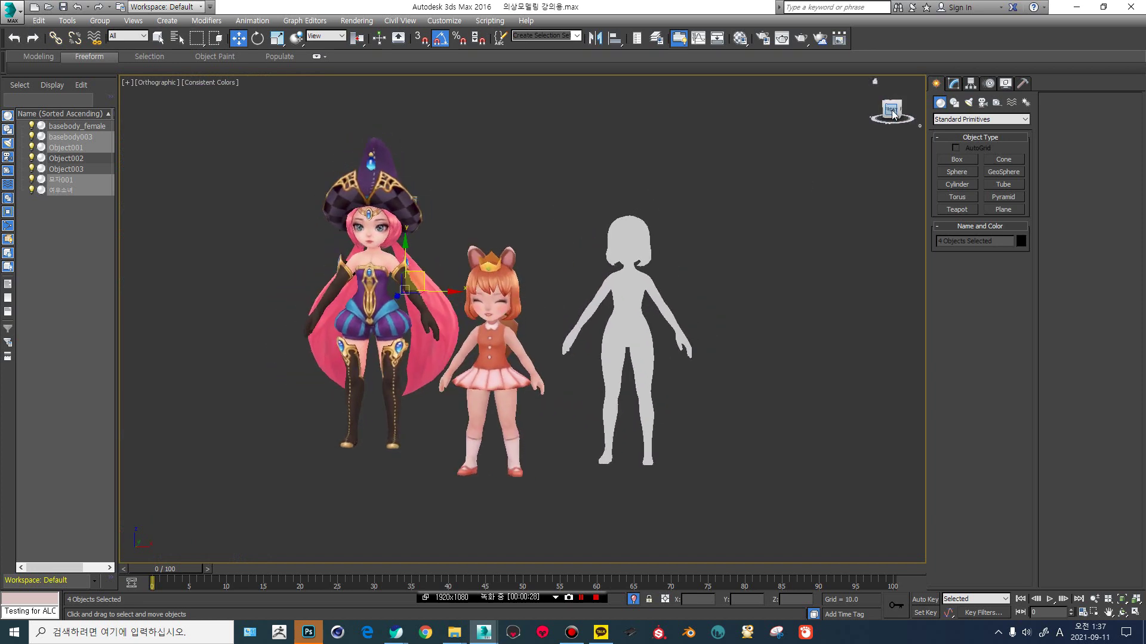
scroll(491, 322, up, 5)
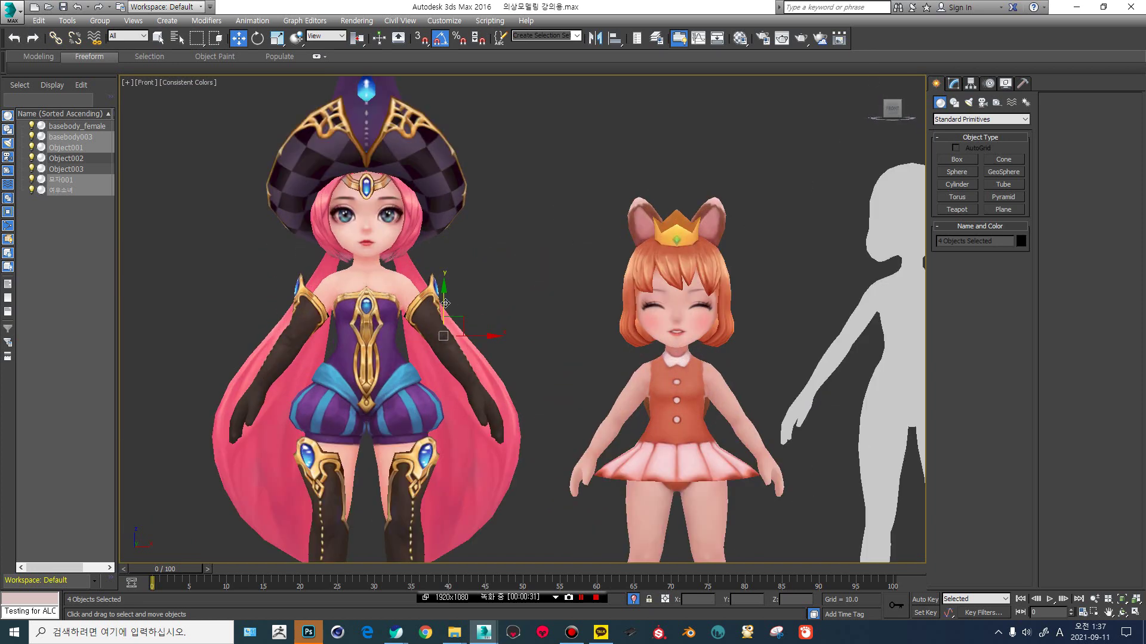
Compare the three characters from the front with edged faces switched on and off.
key(F4)
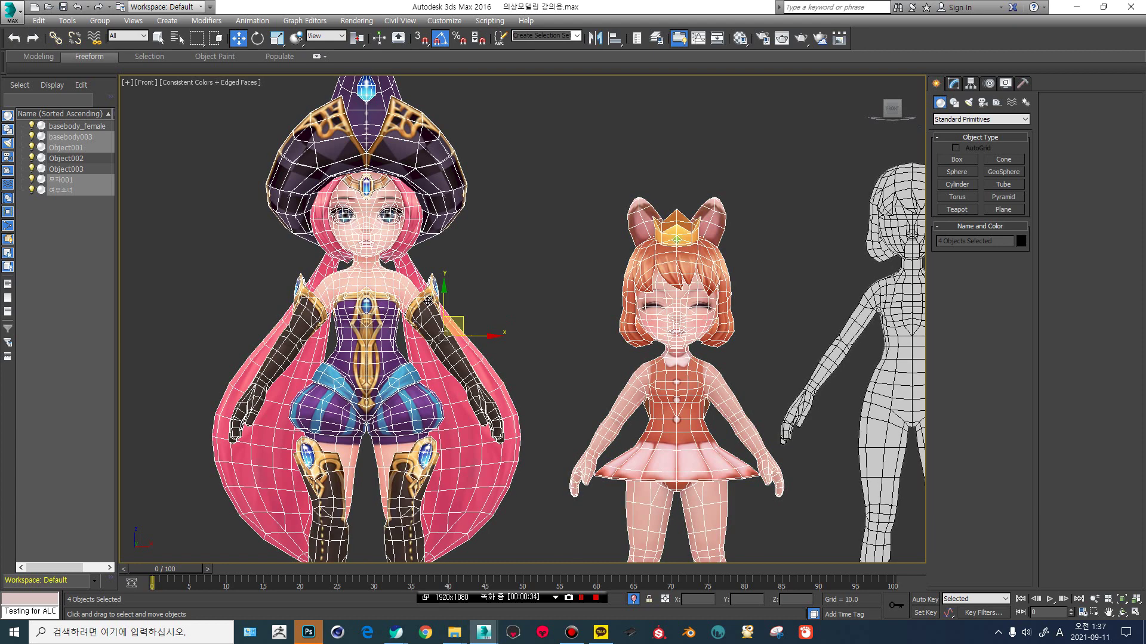
scroll(429, 256, down, 3)
key(F4)
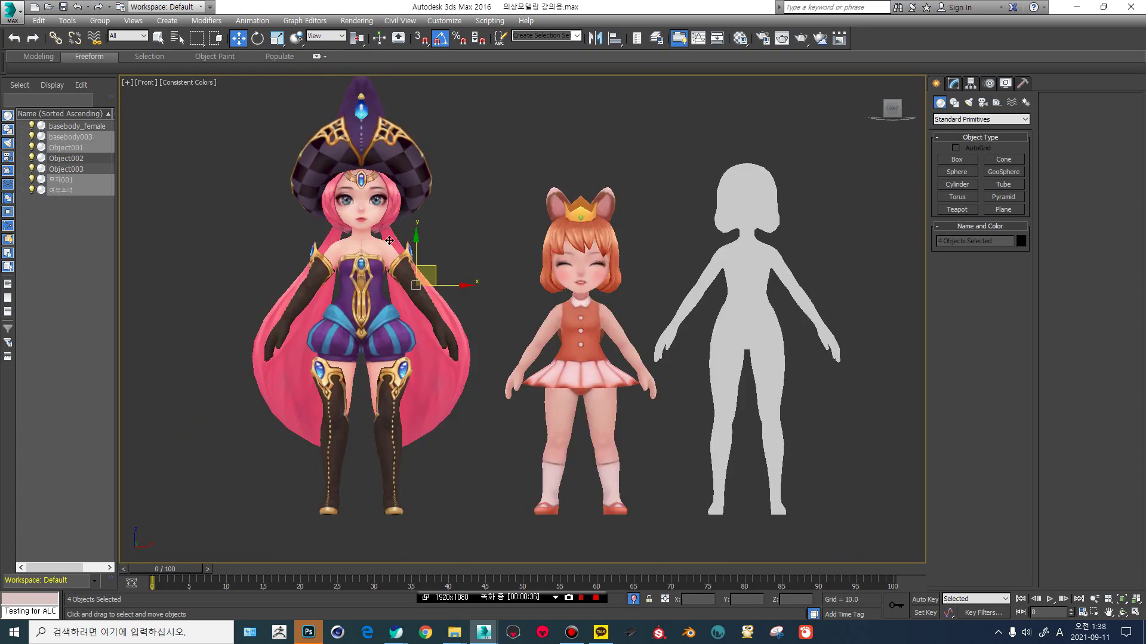
key(F4)
middle_drag(442, 249, 403, 263)
scroll(439, 268, up, 3)
scroll(402, 263, down, 3)
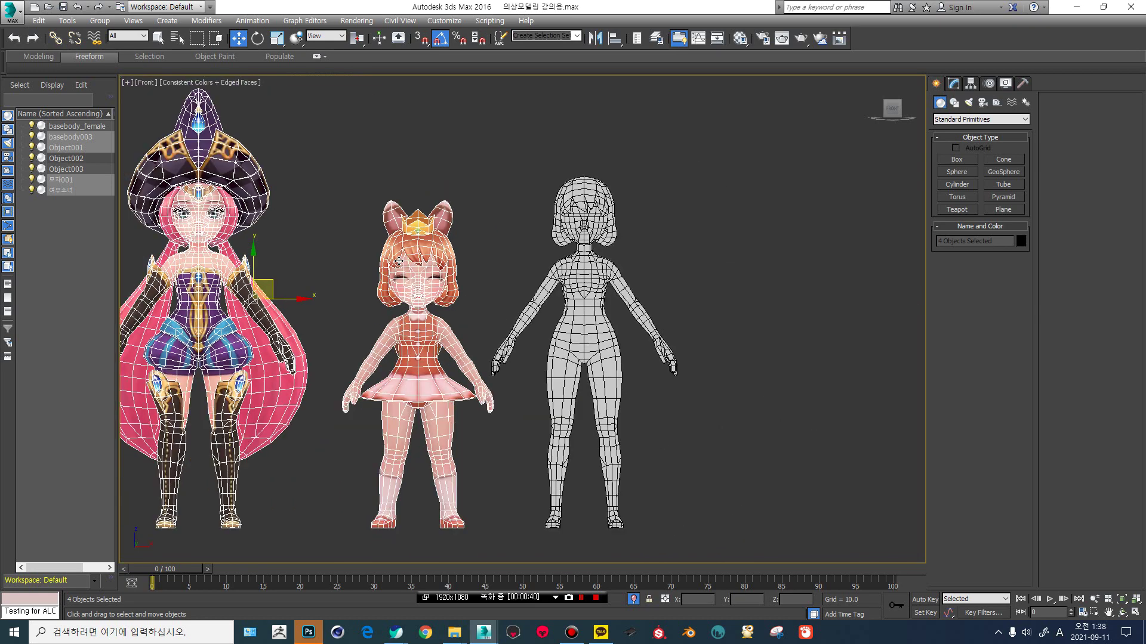
key(F4)
key(F4)
middle_drag(306, 217, 395, 227)
Hide all parts of the pink-haired character with the large hat.
click(318, 223)
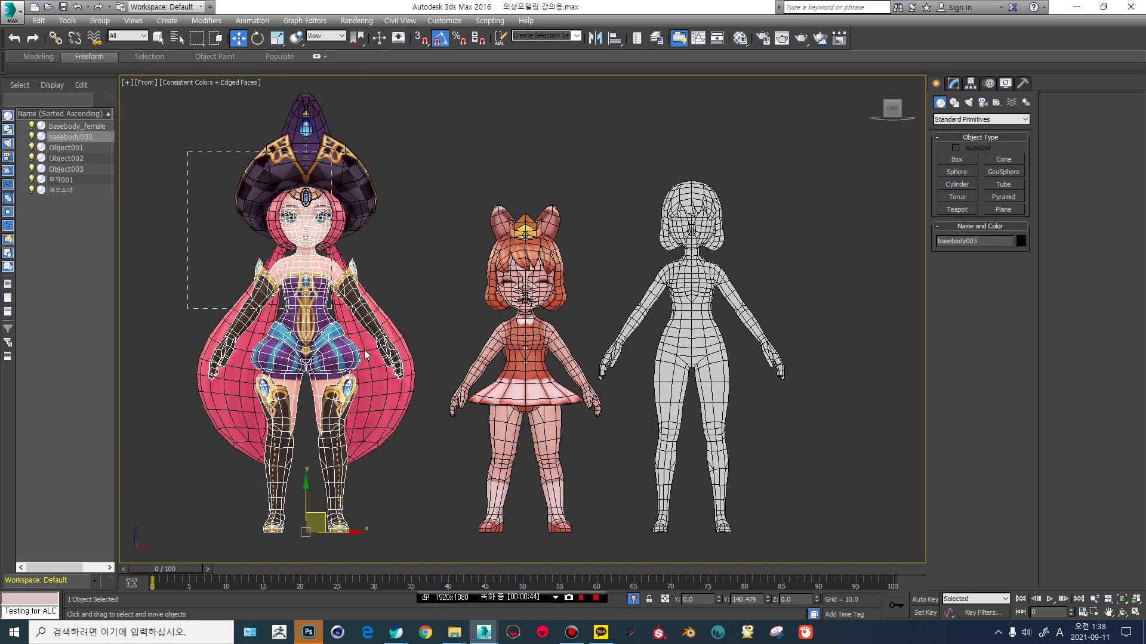
drag(366, 355, 316, 253)
right_click(316, 253)
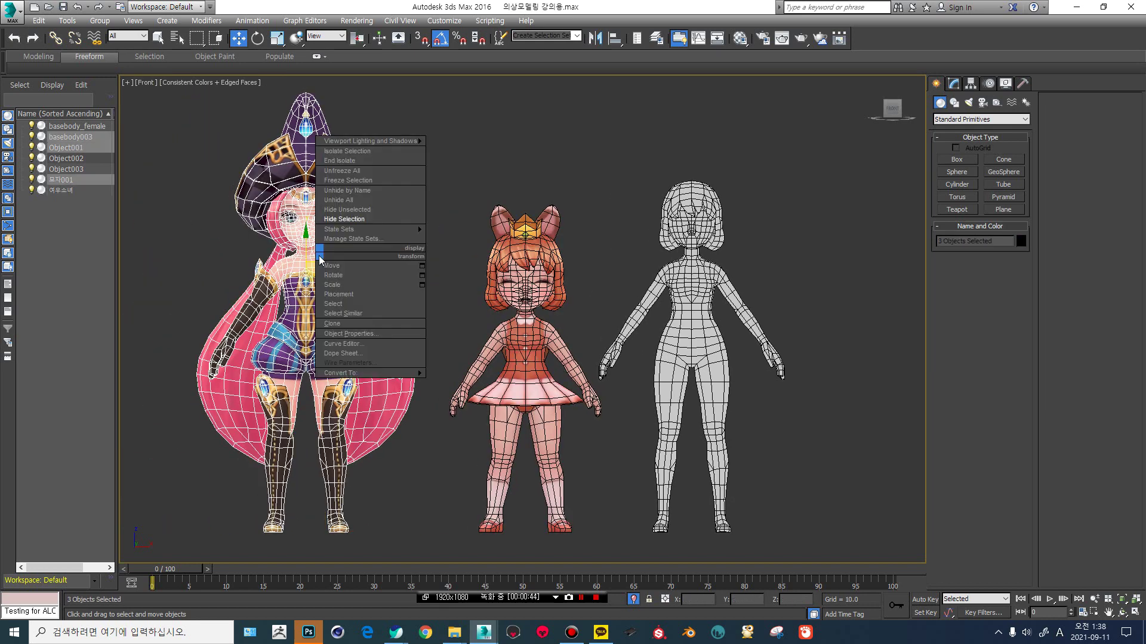
click(349, 222)
Select the fox girl character and inspect her textured outfit up close without edged faces.
click(541, 259)
key(F4)
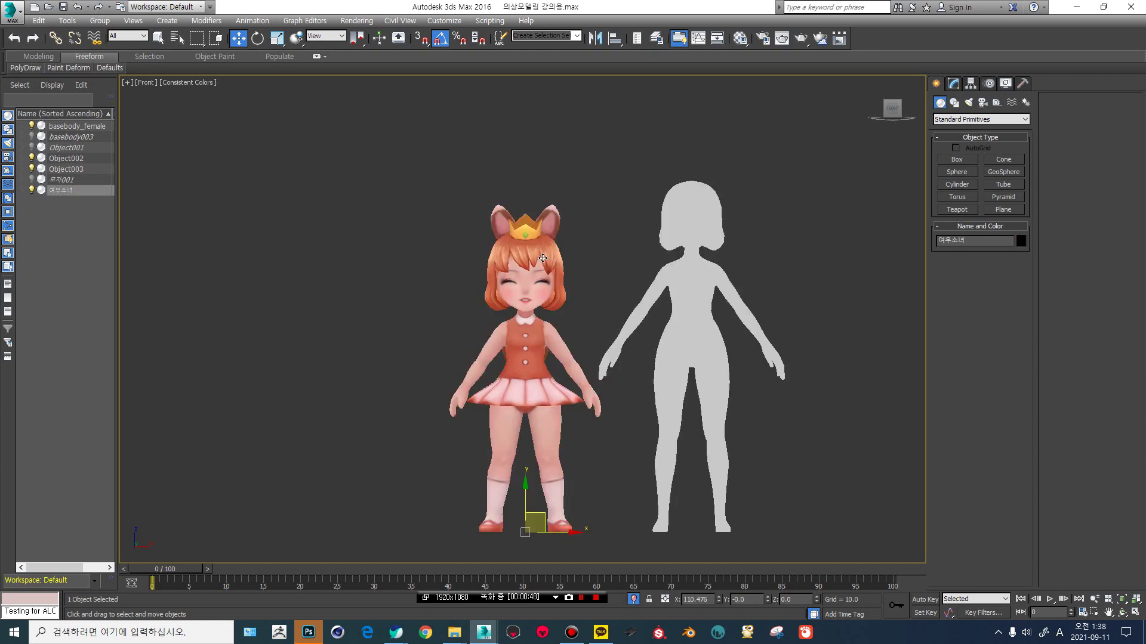
scroll(512, 260, up, 3)
alt+middle_drag(491, 256, 473, 278)
scroll(474, 275, up, 5)
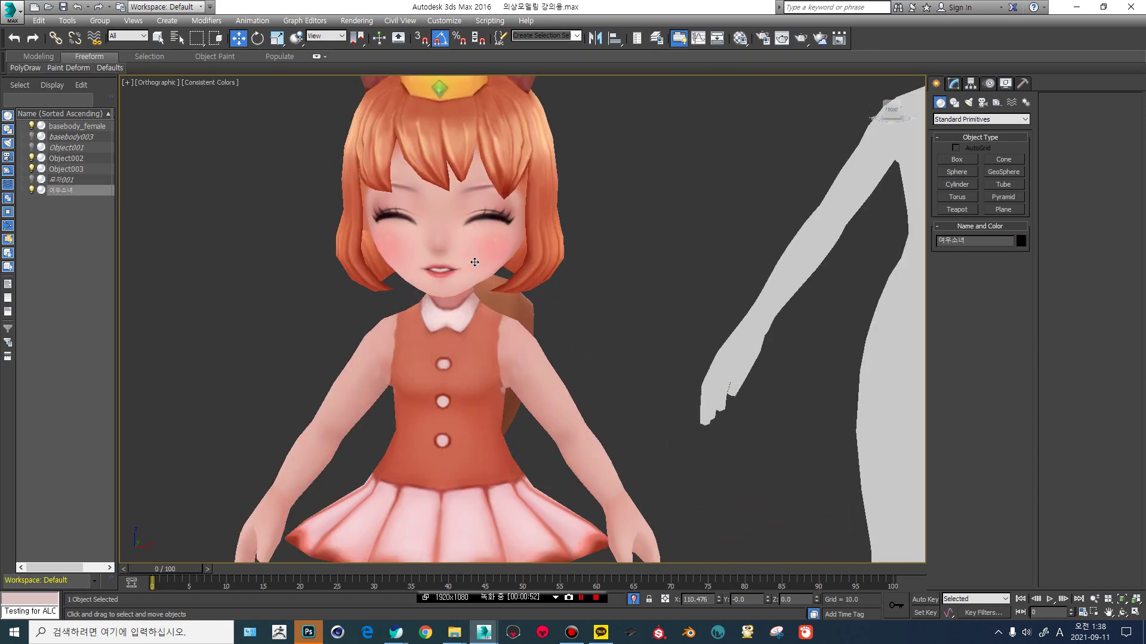
scroll(475, 257, down, 3)
scroll(474, 255, down, 2)
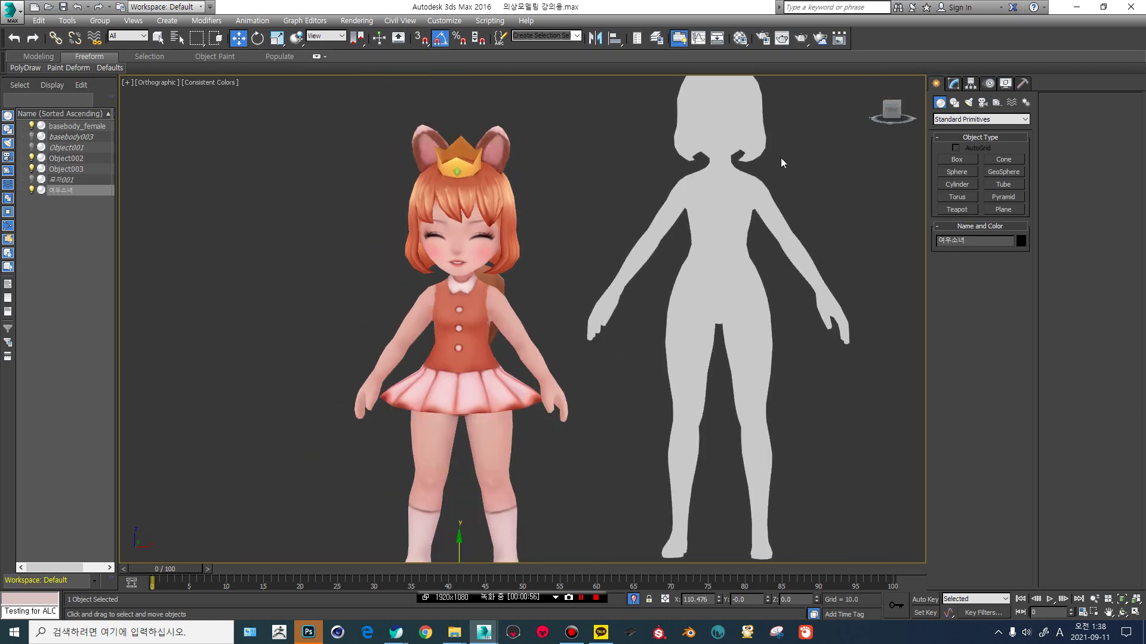
Examine the fox girl's edged faces around the collar, shoulder and armhole of the vest.
scroll(506, 281, up, 3)
key(F4)
middle_drag(499, 275, 514, 272)
alt+middle_drag(514, 272, 474, 310)
scroll(519, 275, up, 3)
scroll(474, 310, up, 3)
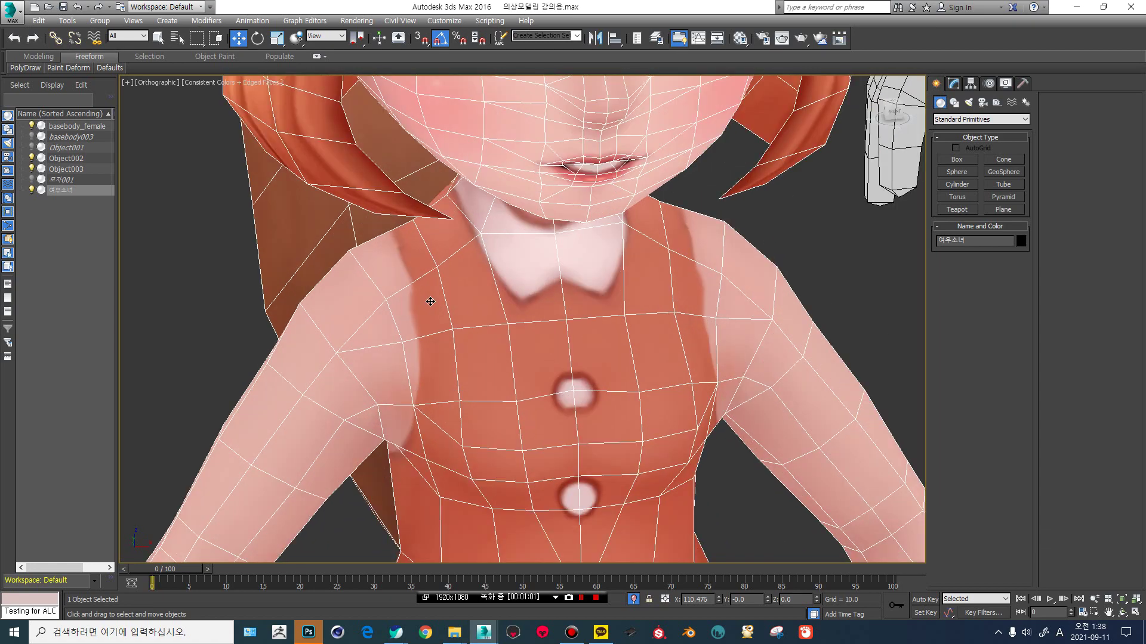
scroll(430, 301, up, 2)
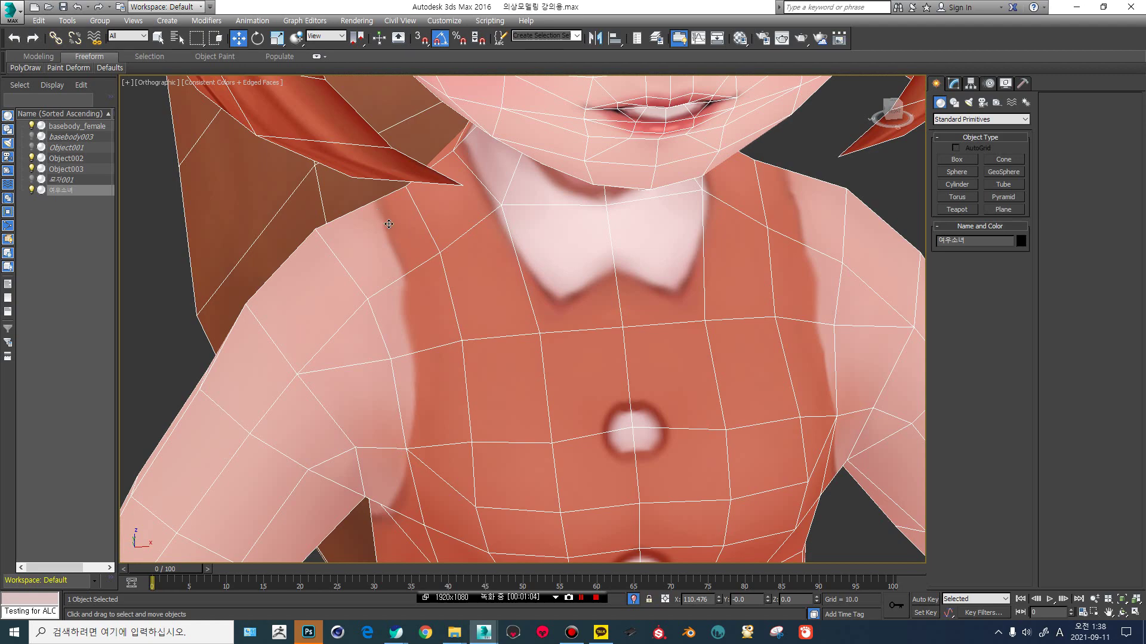
scroll(398, 250, down, 6)
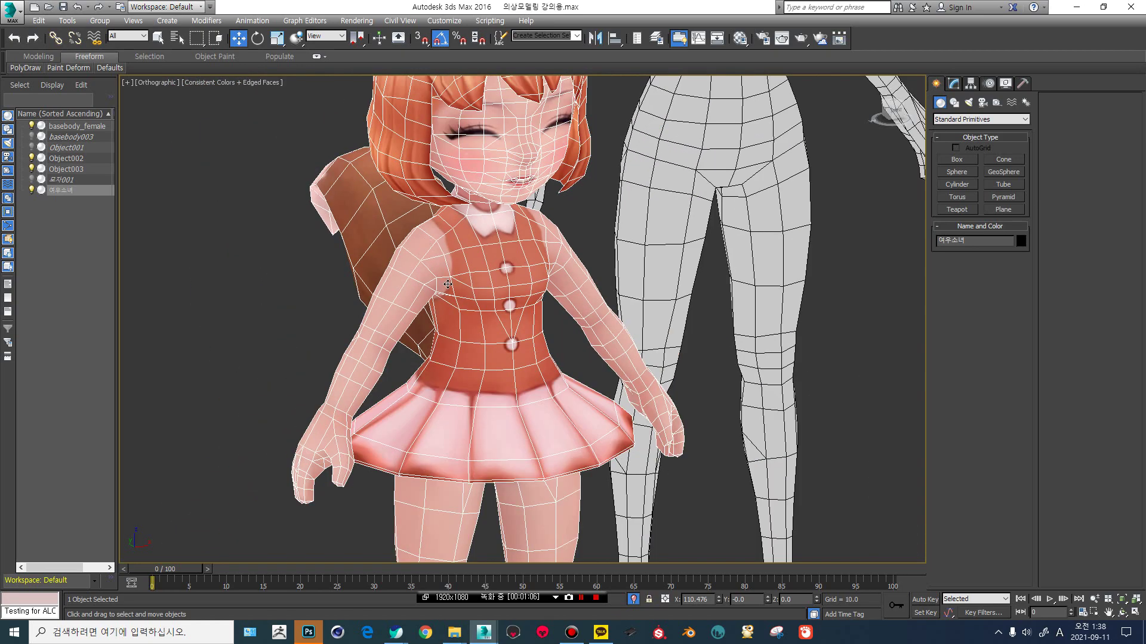
Examine how the fox girl's sock tops and shoe outlines follow the edges of the leg and foot mesh.
alt+middle_drag(435, 337, 417, 304)
scroll(439, 307, up, 5)
middle_drag(425, 406, 422, 253)
scroll(470, 409, up, 5)
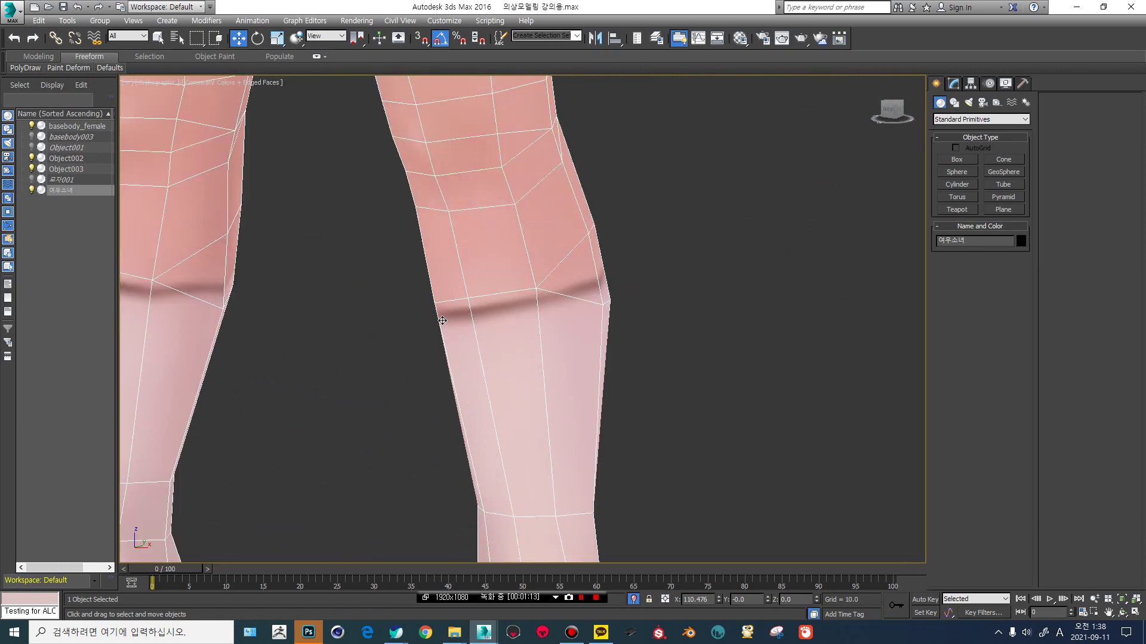
scroll(495, 308, down, 5)
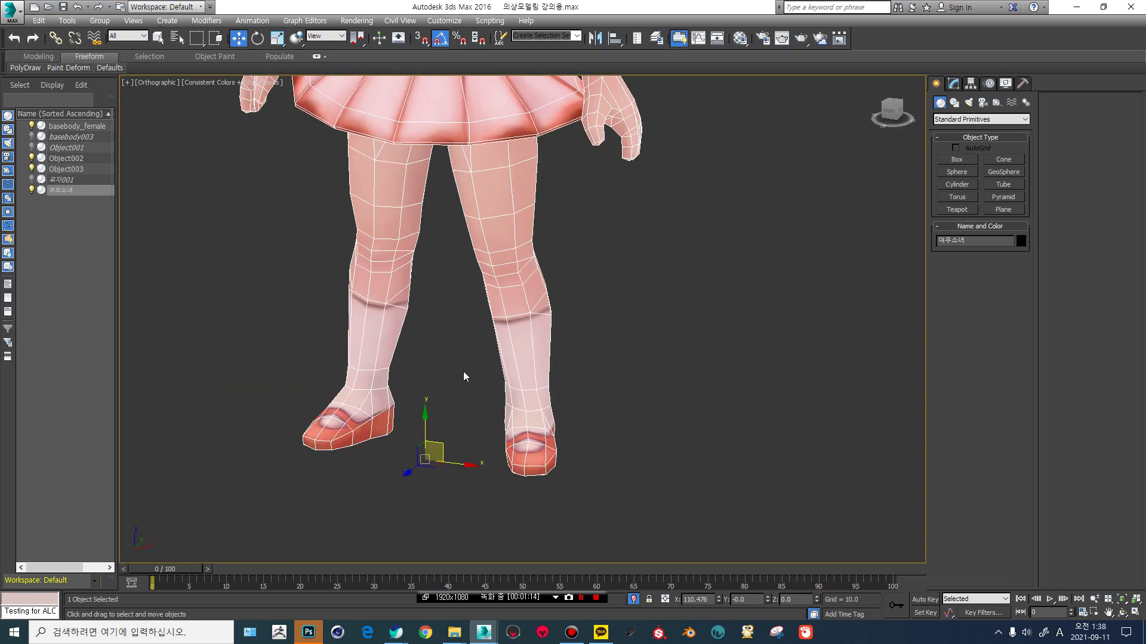
scroll(513, 394, up, 5)
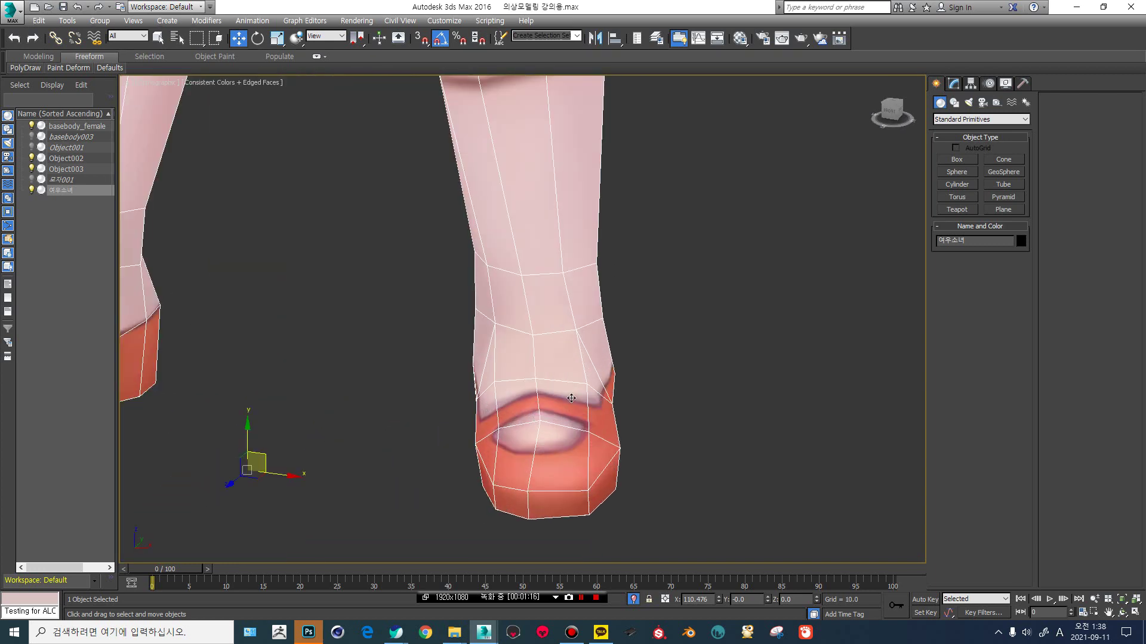
scroll(571, 398, down, 5)
alt+middle_drag(510, 281, 545, 319)
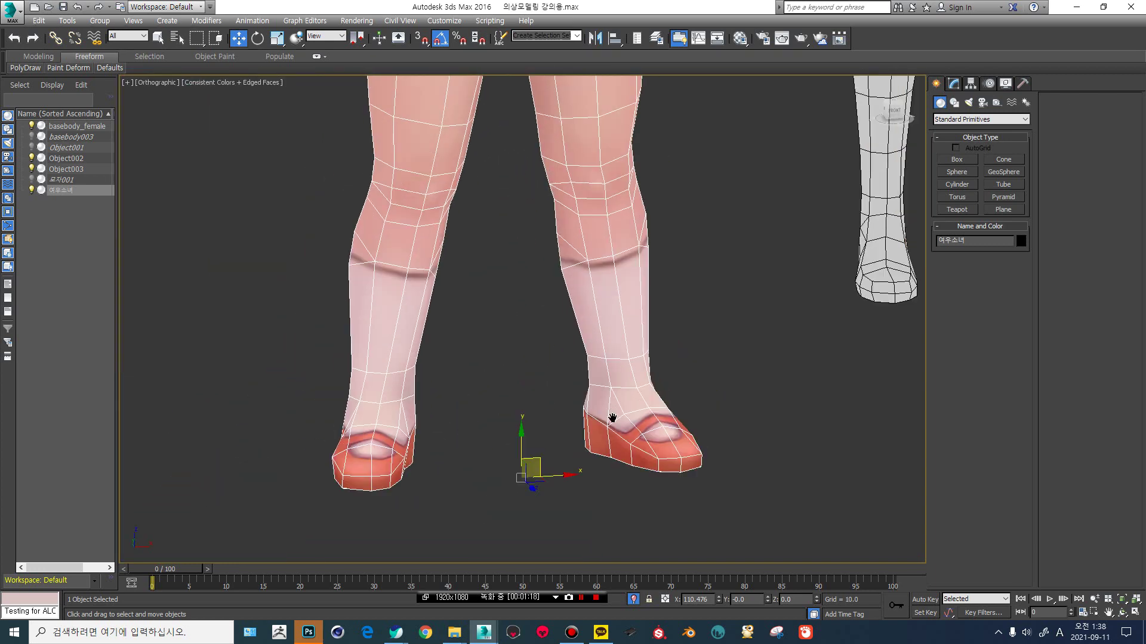
scroll(612, 418, up, 5)
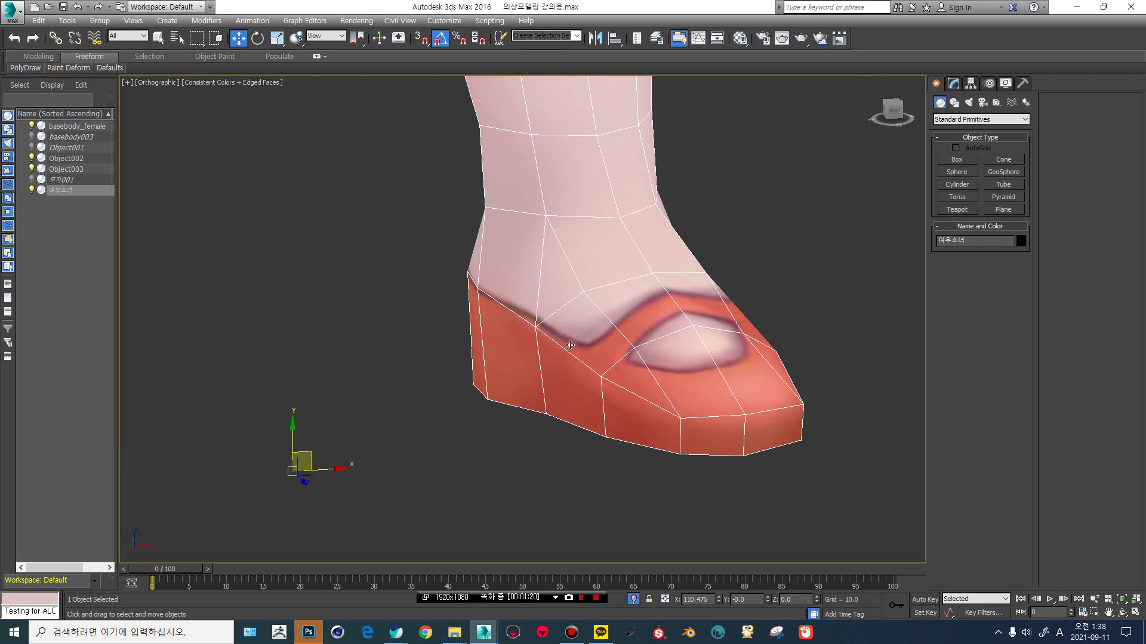
scroll(570, 345, down, 5)
alt+middle_drag(544, 329, 575, 276)
scroll(589, 278, up, 2)
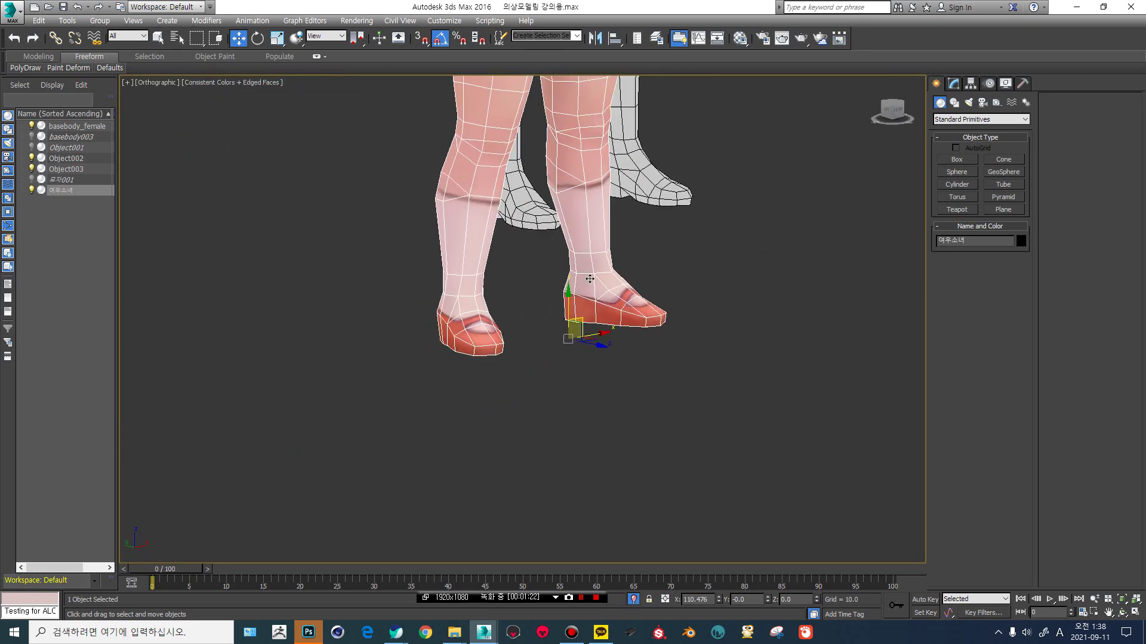
scroll(590, 278, up, 5)
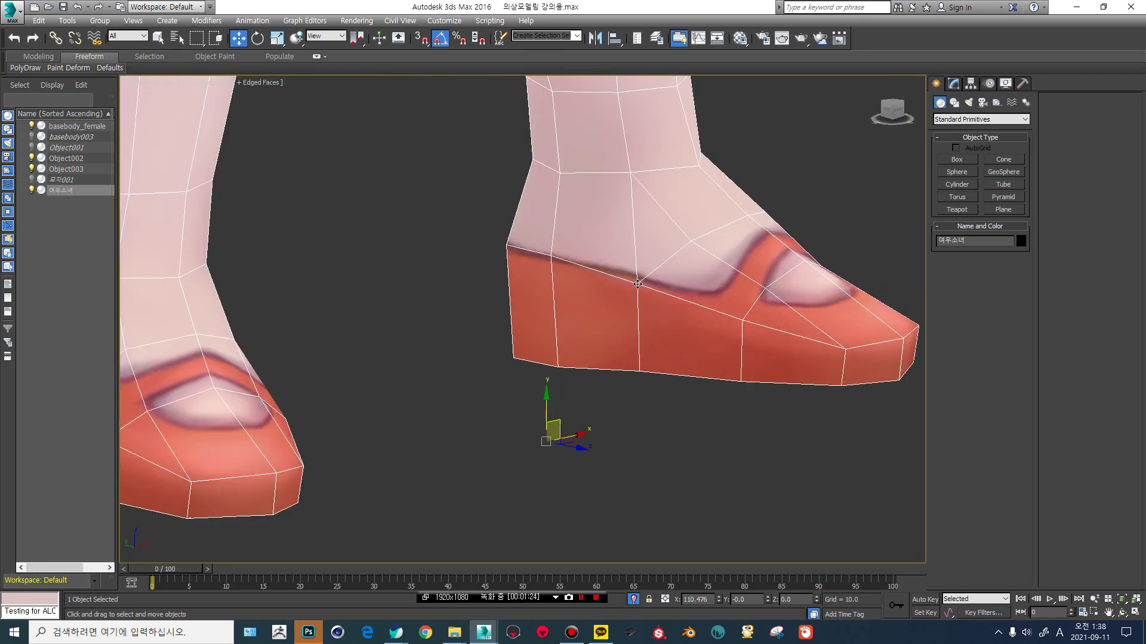
scroll(609, 276, down, 5)
Examine the mesh and painted clothing edges on the fox girl's vest and upper arm.
middle_drag(576, 174, 584, 421)
middle_drag(577, 203, 490, 439)
scroll(580, 300, down, 2)
scroll(490, 439, up, 2)
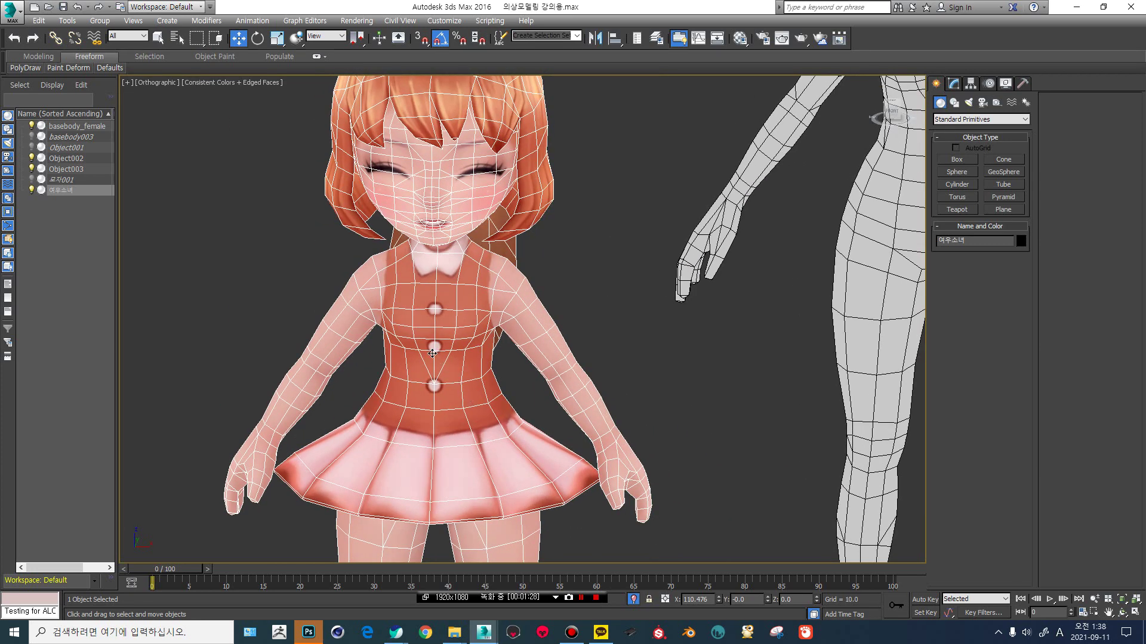
scroll(432, 353, up, 4)
scroll(411, 189, up, 3)
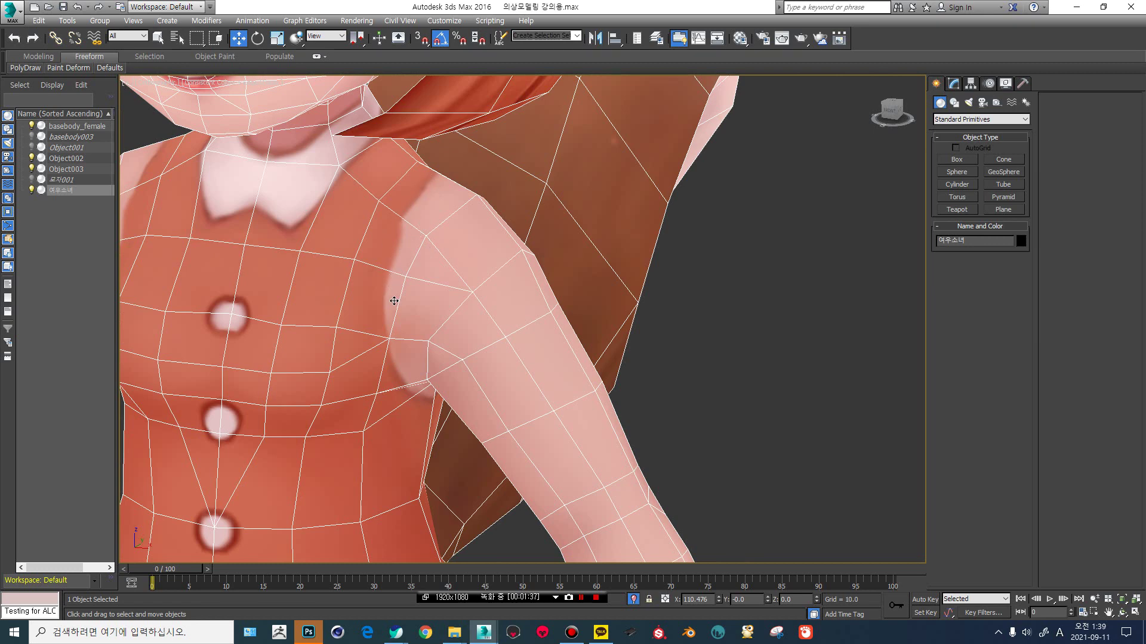
scroll(393, 301, down, 2)
alt+middle_drag(381, 299, 382, 263)
middle_drag(411, 215, 406, 296)
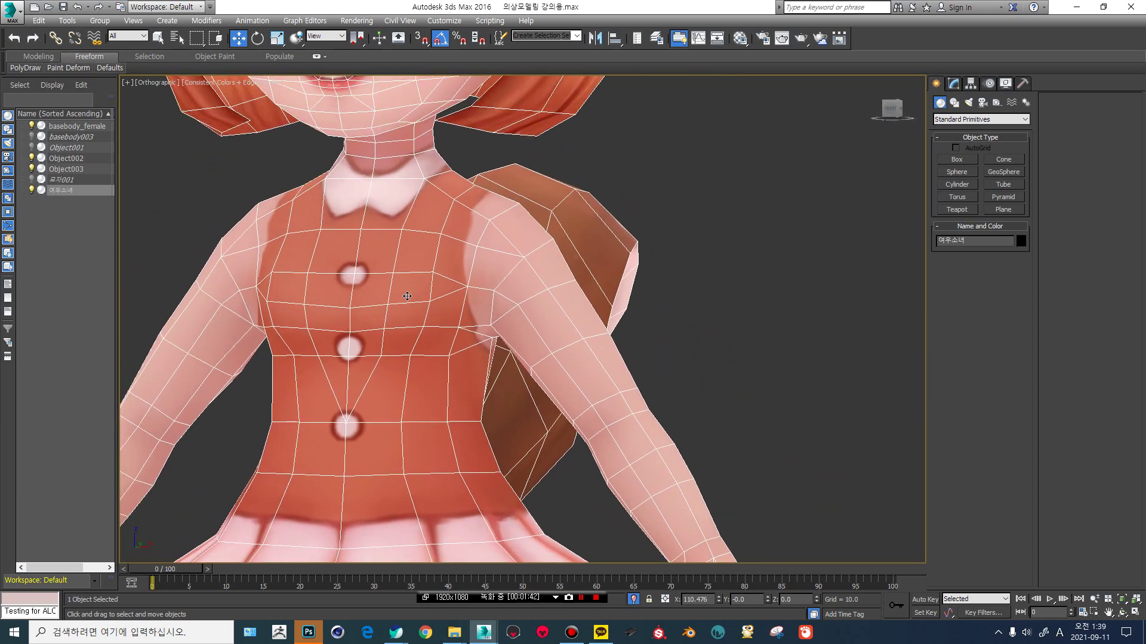
scroll(407, 296, down, 5)
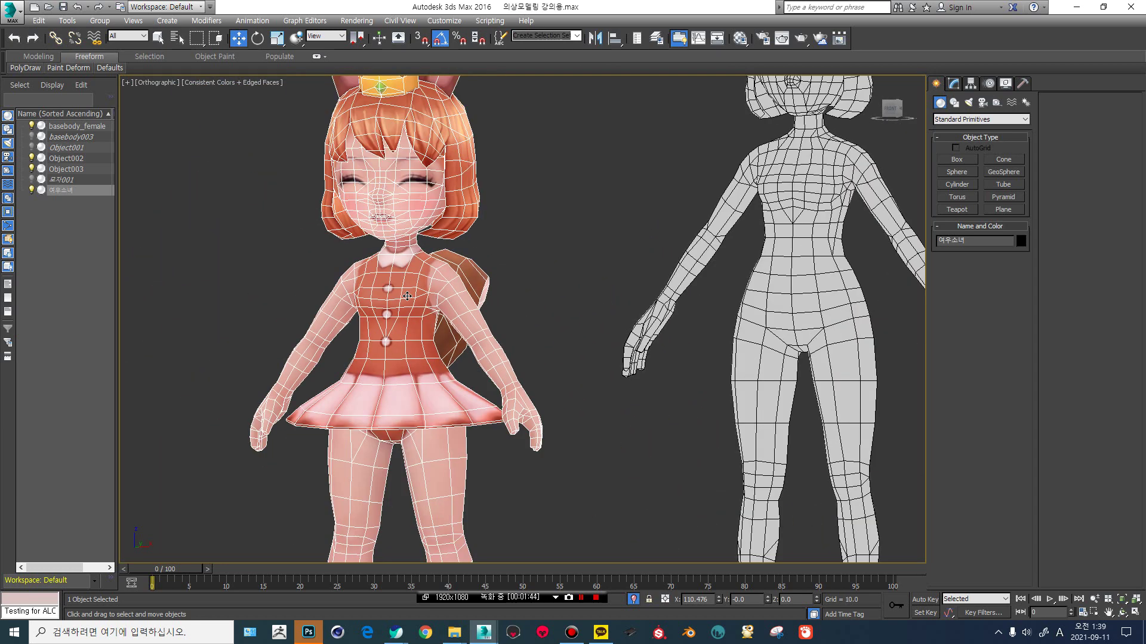
Compare the grey base body's mesh with the fox girl's mesh in the front view, selecting each in turn.
key(F4)
key(F4)
click(830, 176)
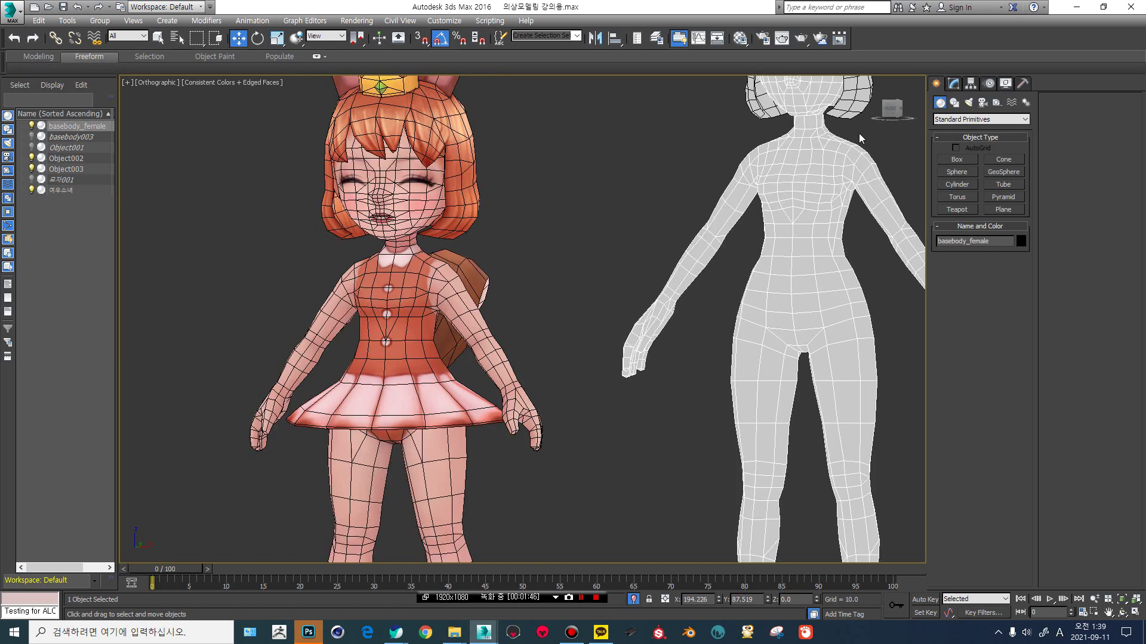
click(890, 108)
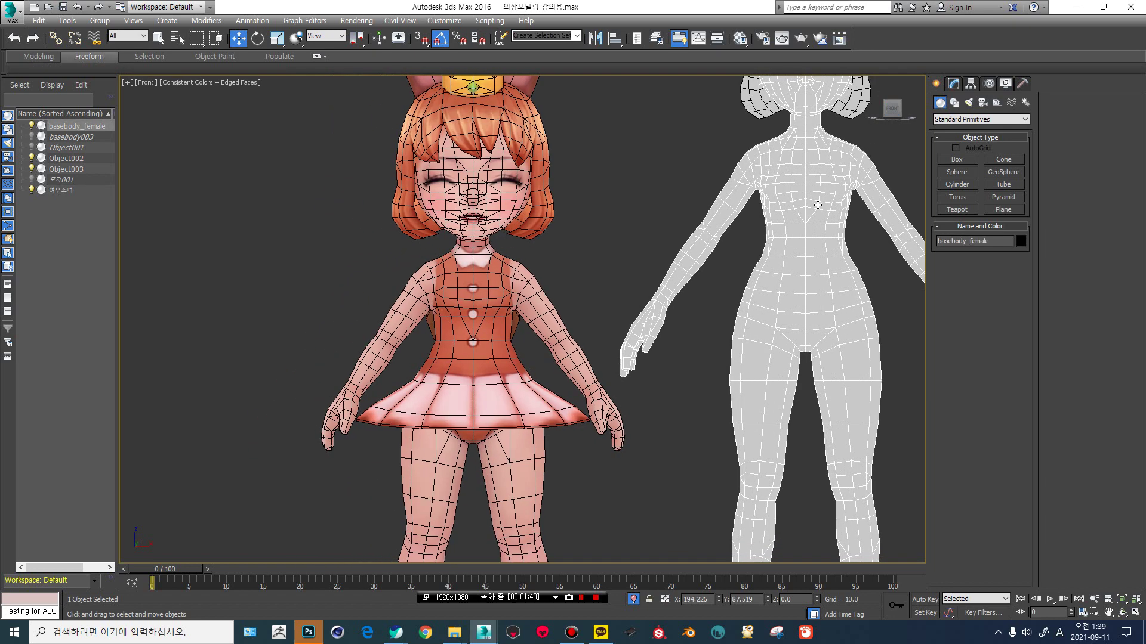
middle_drag(668, 338, 576, 200)
click(400, 266)
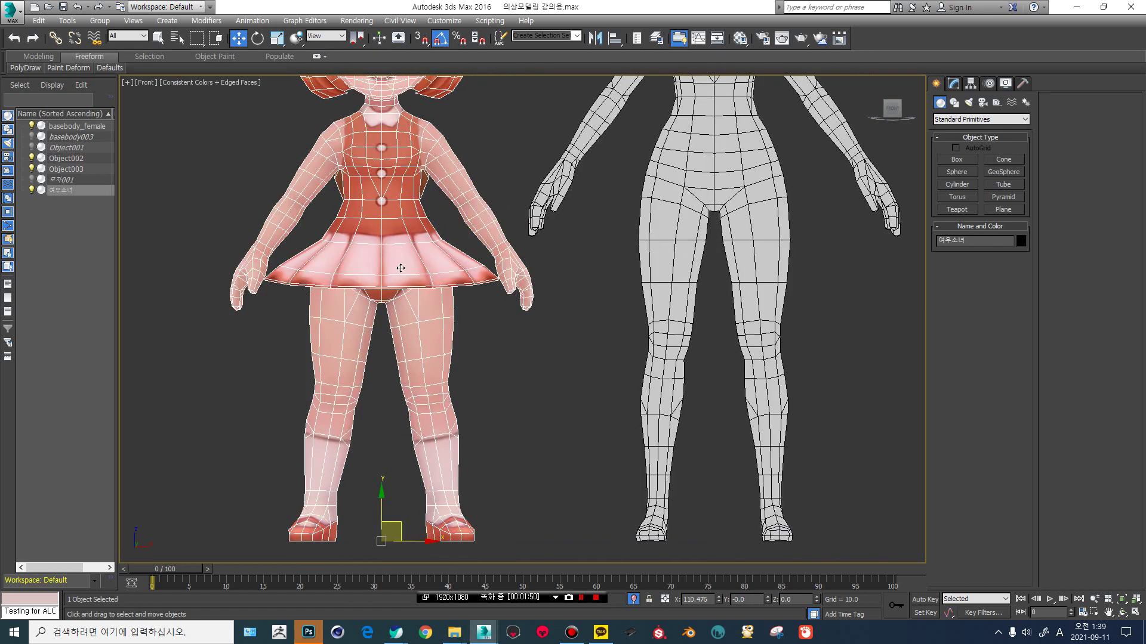
scroll(724, 238, down, 2)
scroll(688, 235, up, 4)
Select the grey base body, switch off edged faces and frame its upper body beside the fox girl.
click(687, 233)
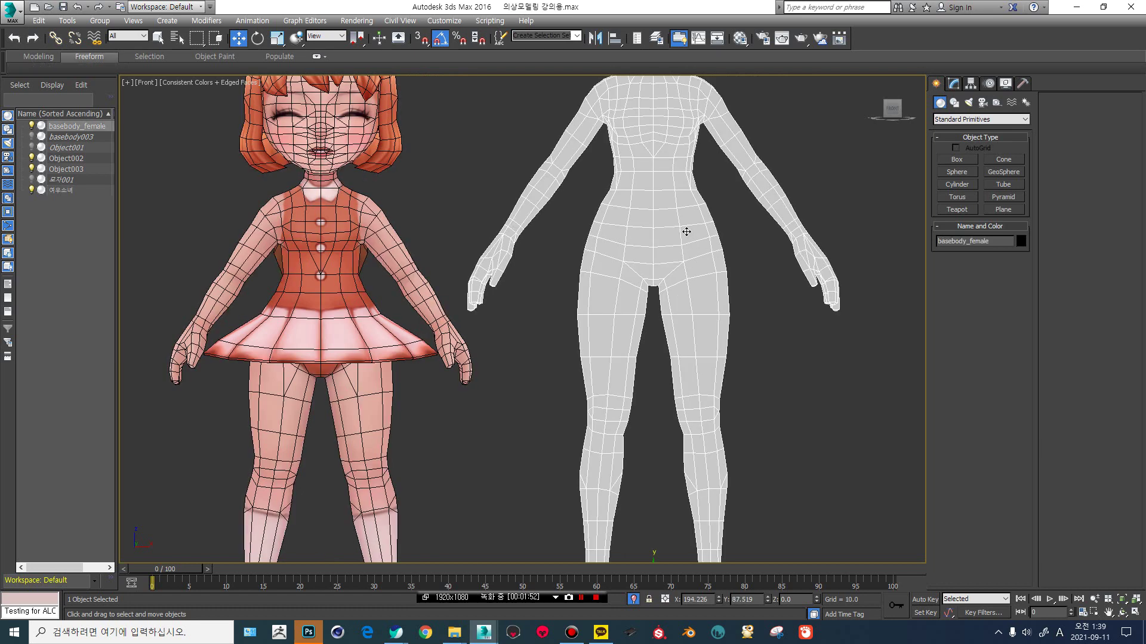
key(F4)
middle_drag(605, 203, 625, 294)
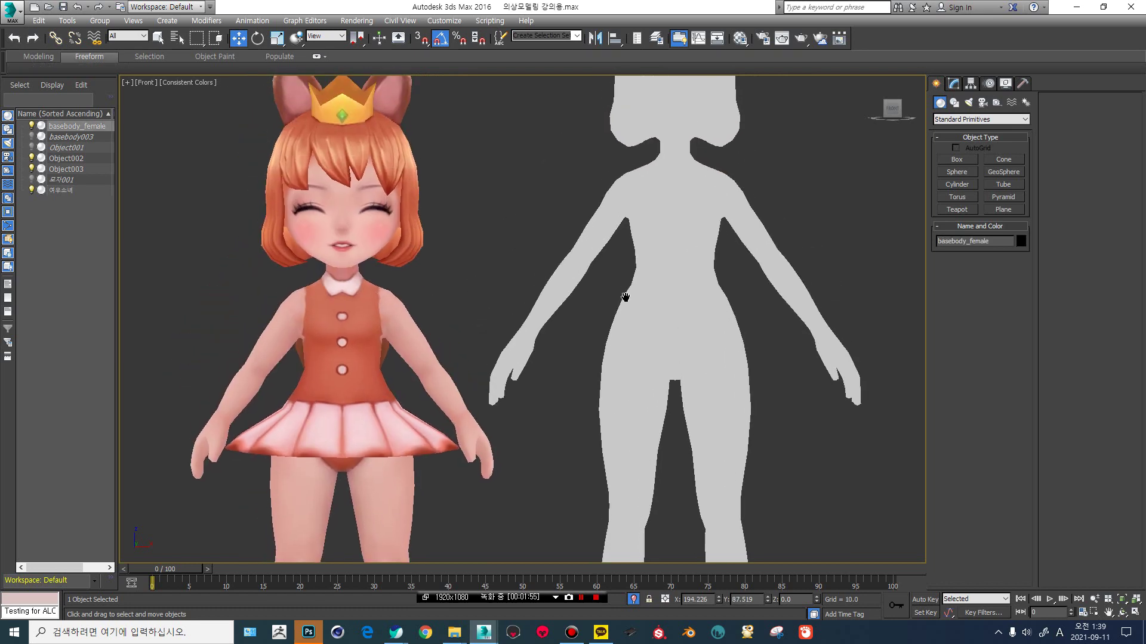
middle_drag(619, 221, 634, 281)
scroll(641, 246, up, 2)
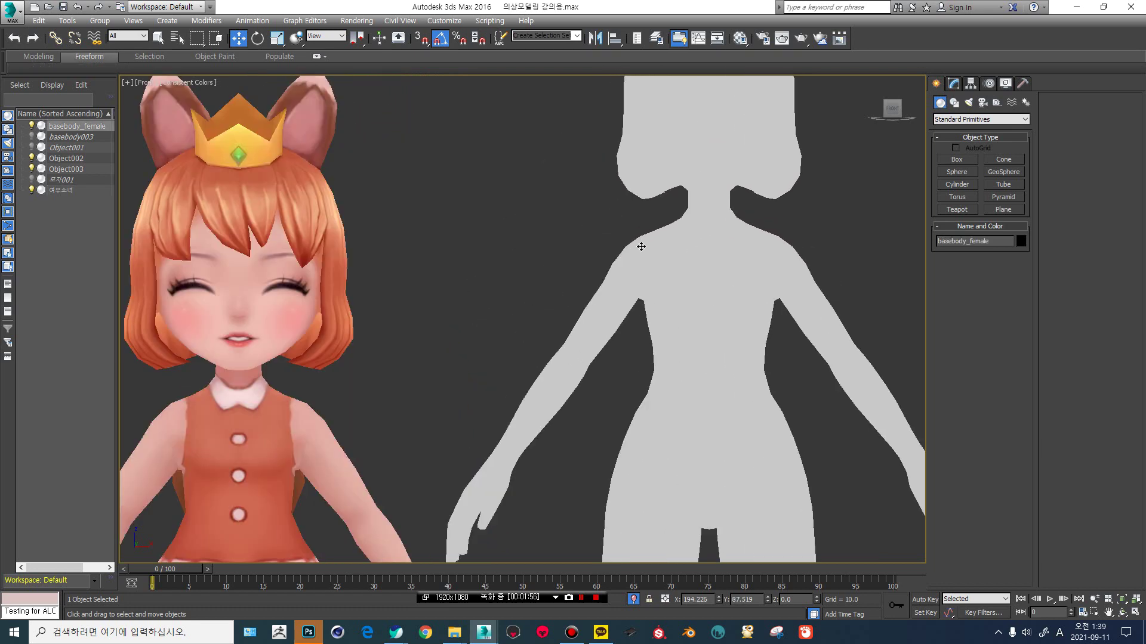
Compare the fox girl's and the grey base body's upper bodies with edged faces on and off, selecting the fox girl.
scroll(641, 246, down, 3)
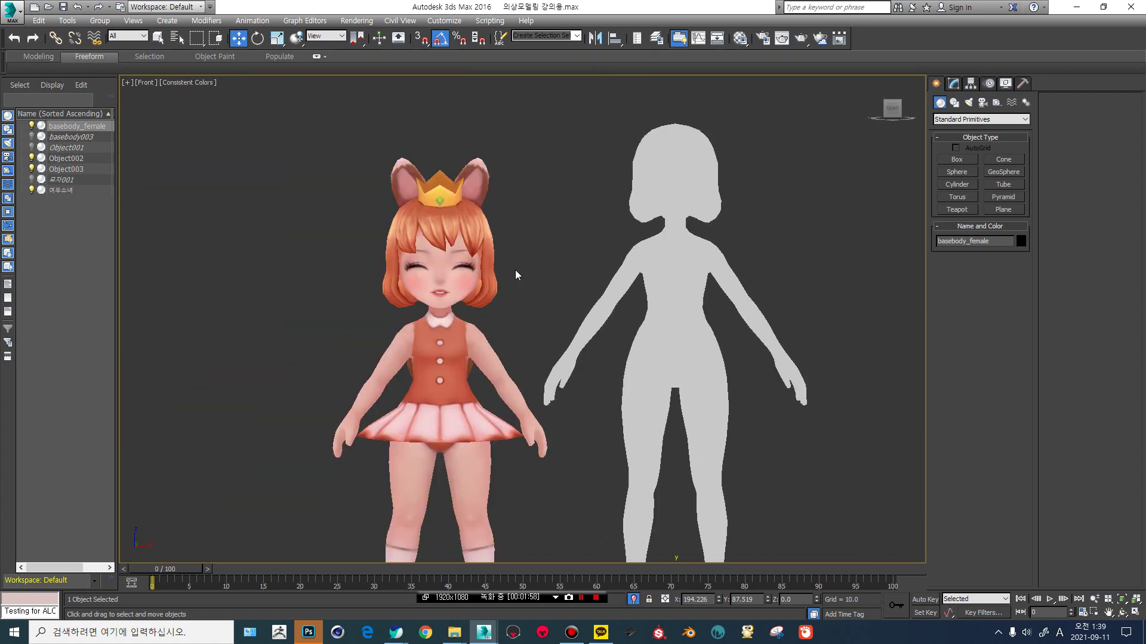
scroll(599, 237, up, 2)
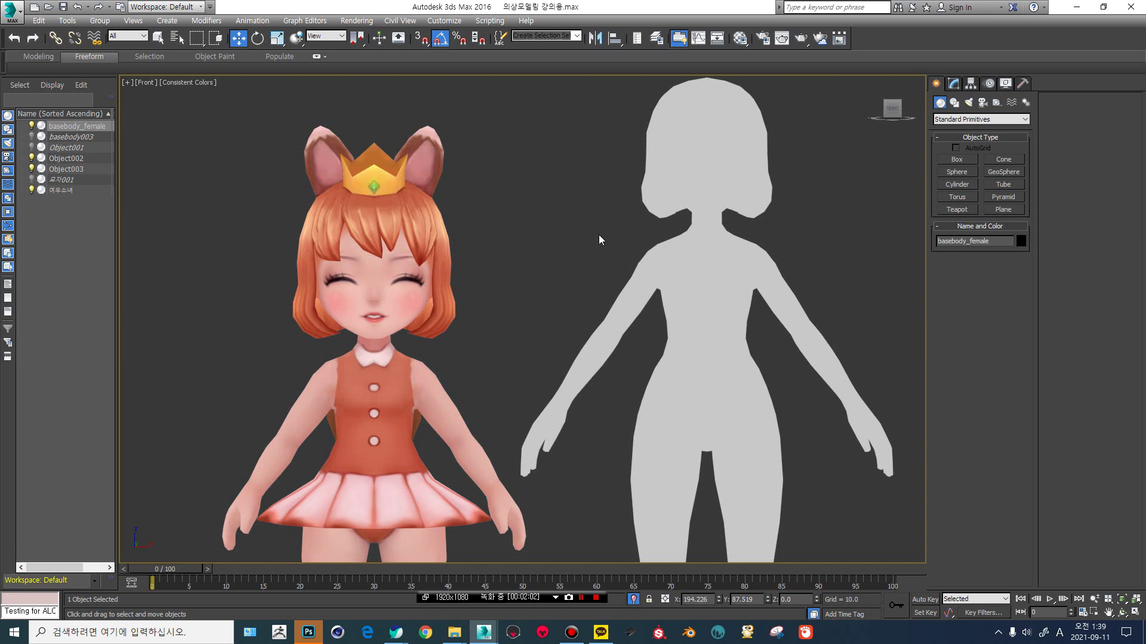
key(F4)
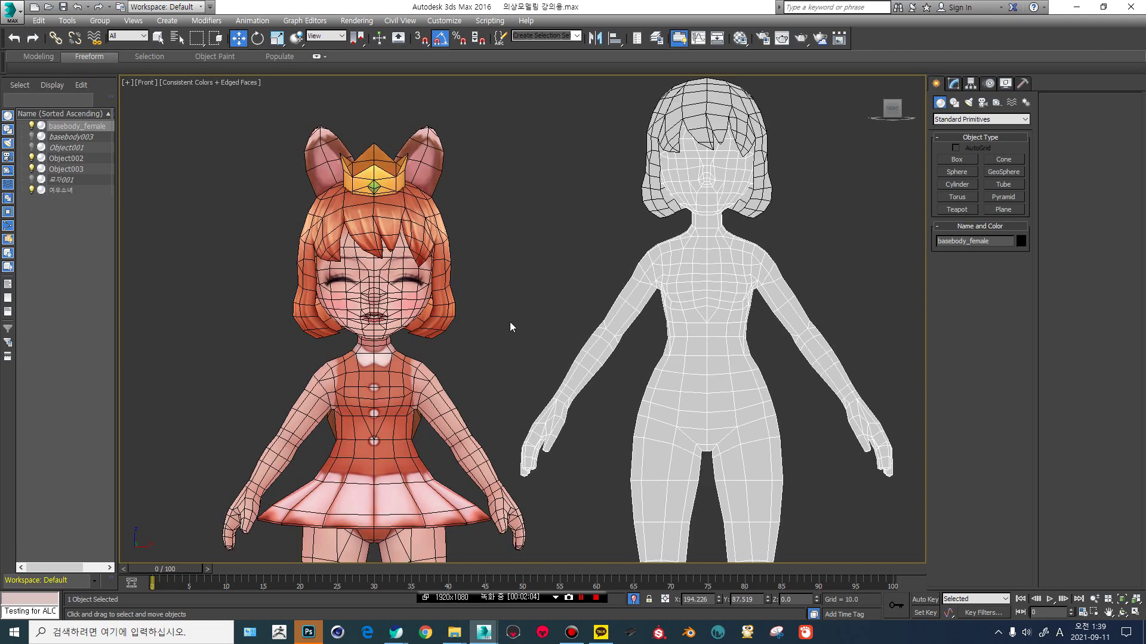
click(361, 374)
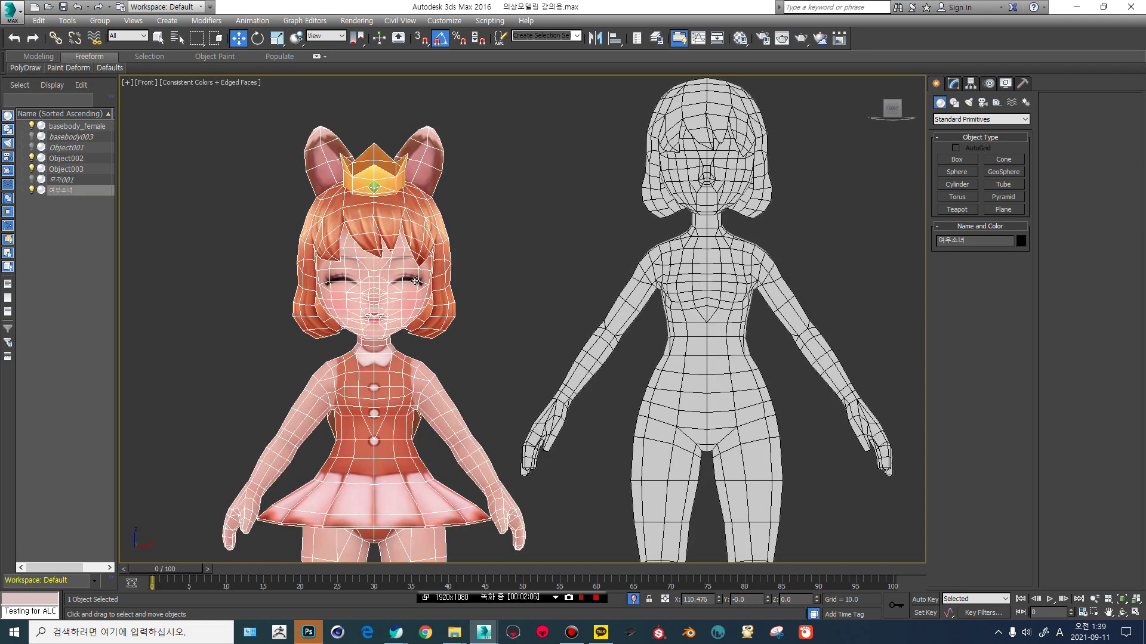
key(F4)
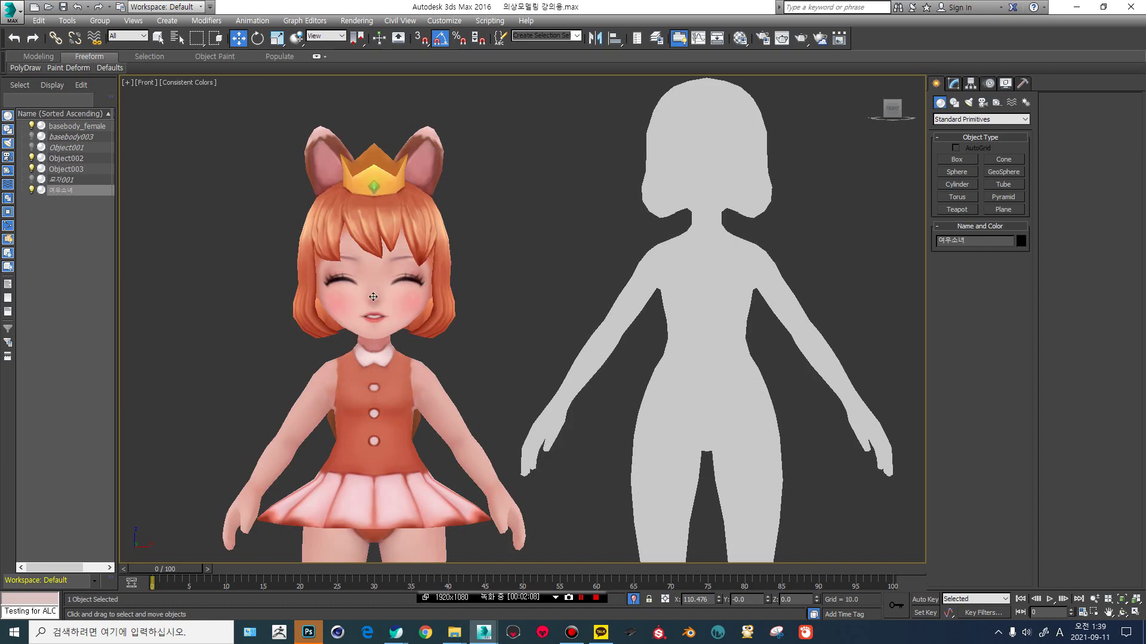
mouse_move(326, 301)
alt+middle_down()
mouse_move(468, 303)
mouse_move(344, 301)
alt+middle_up()
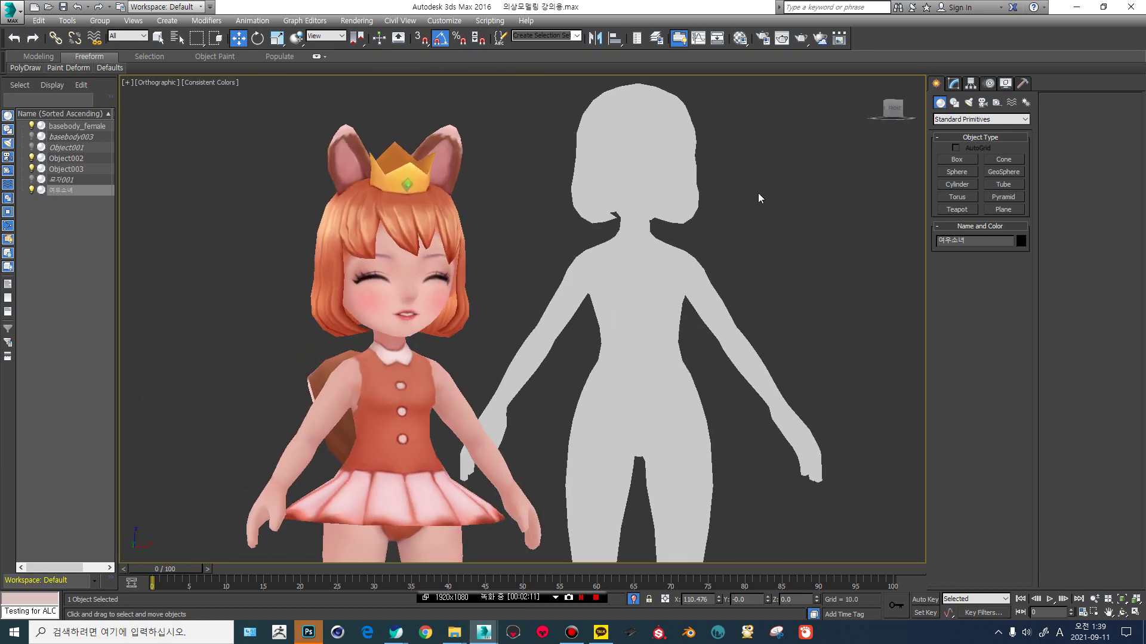
click(893, 109)
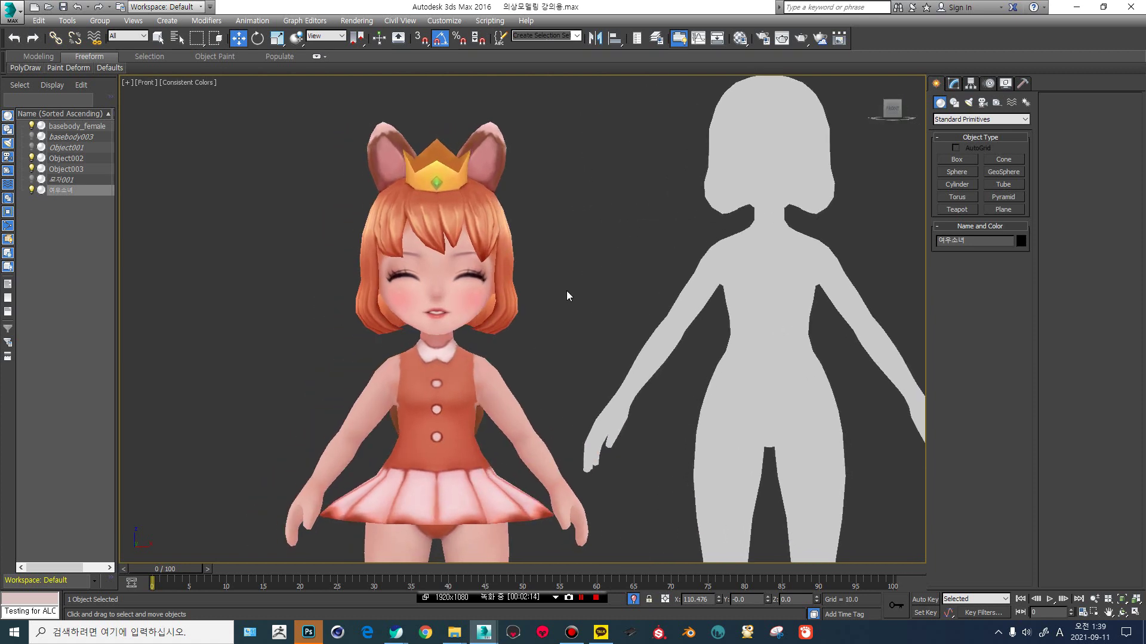
middle_drag(566, 291, 456, 259)
scroll(473, 254, down, 5)
scroll(435, 247, up, 5)
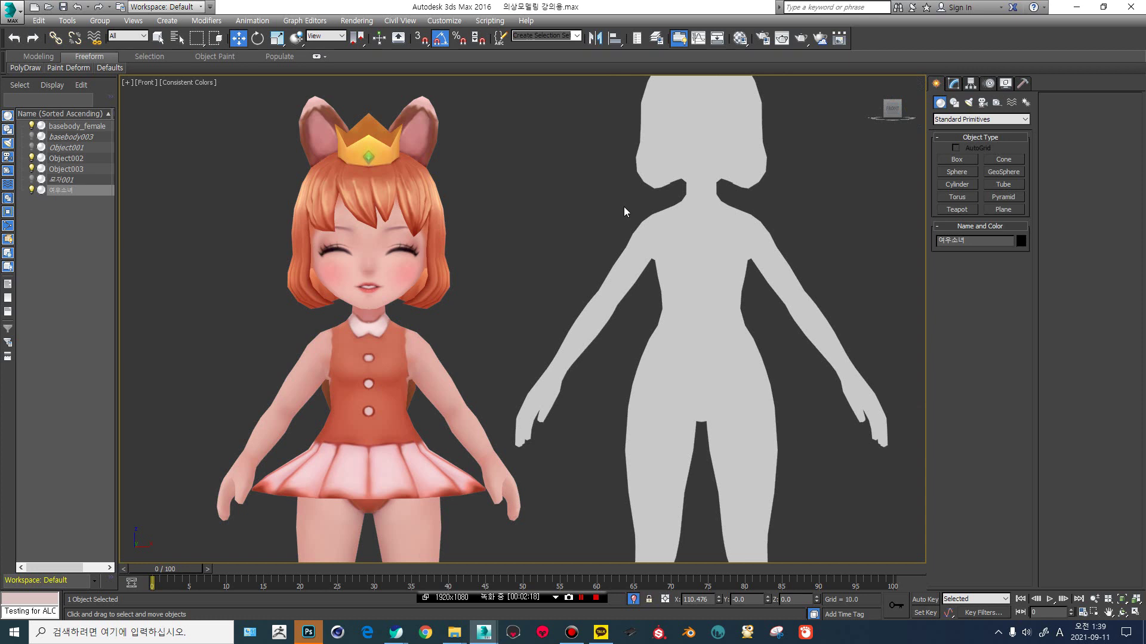
Select the grey base body and set the viewport shading to Realistic.
click(724, 158)
middle_drag(704, 136, 682, 165)
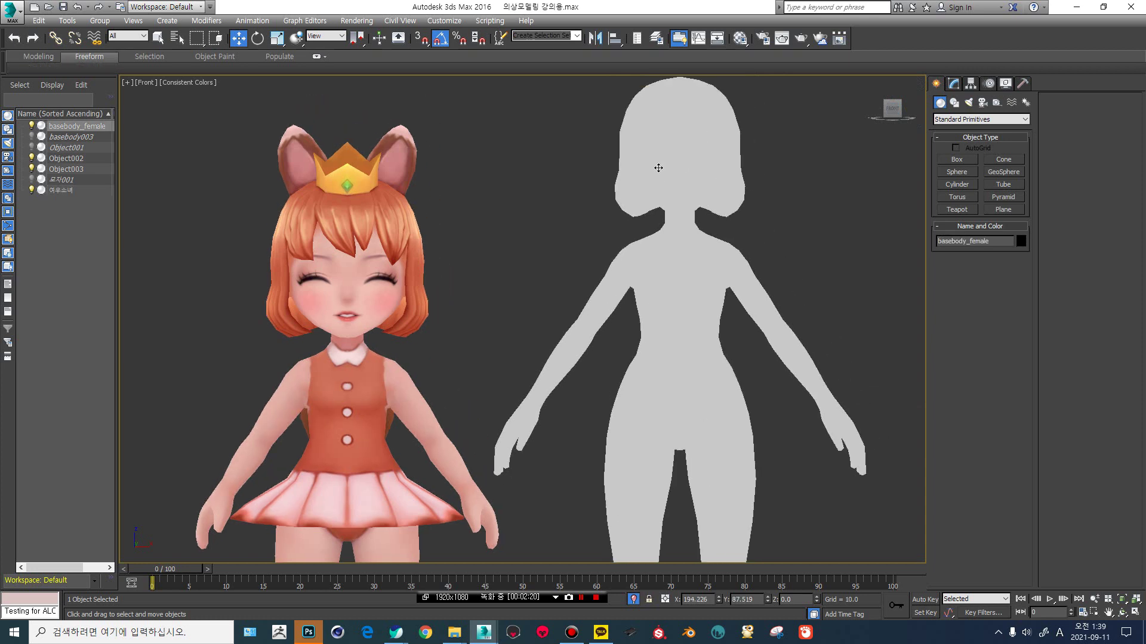
click(188, 83)
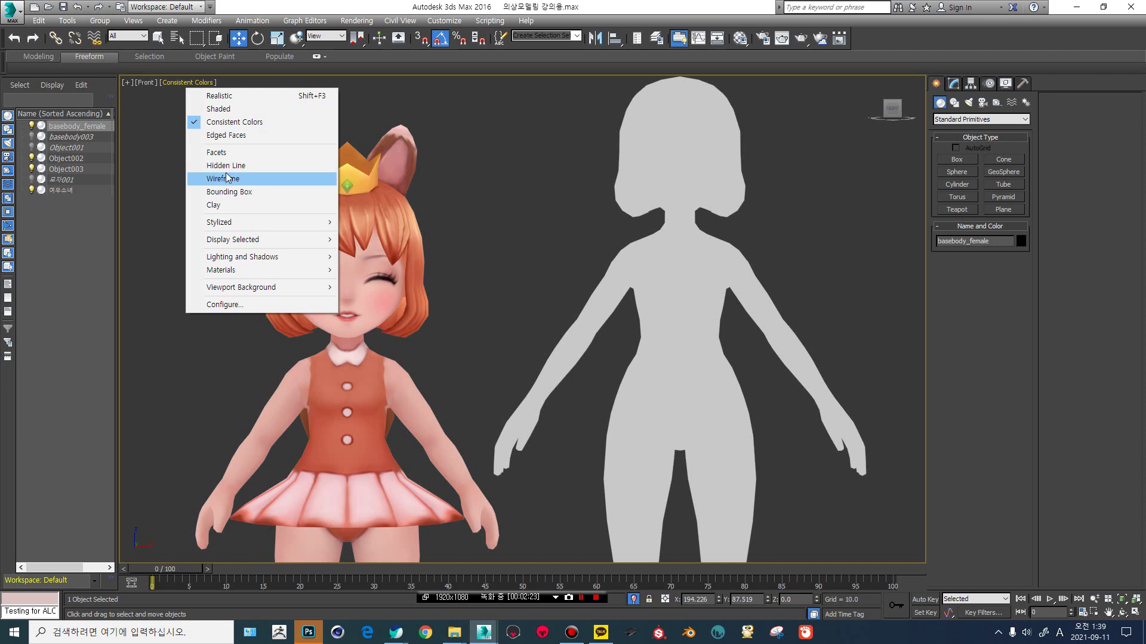
click(227, 100)
middle_drag(692, 258, 655, 298)
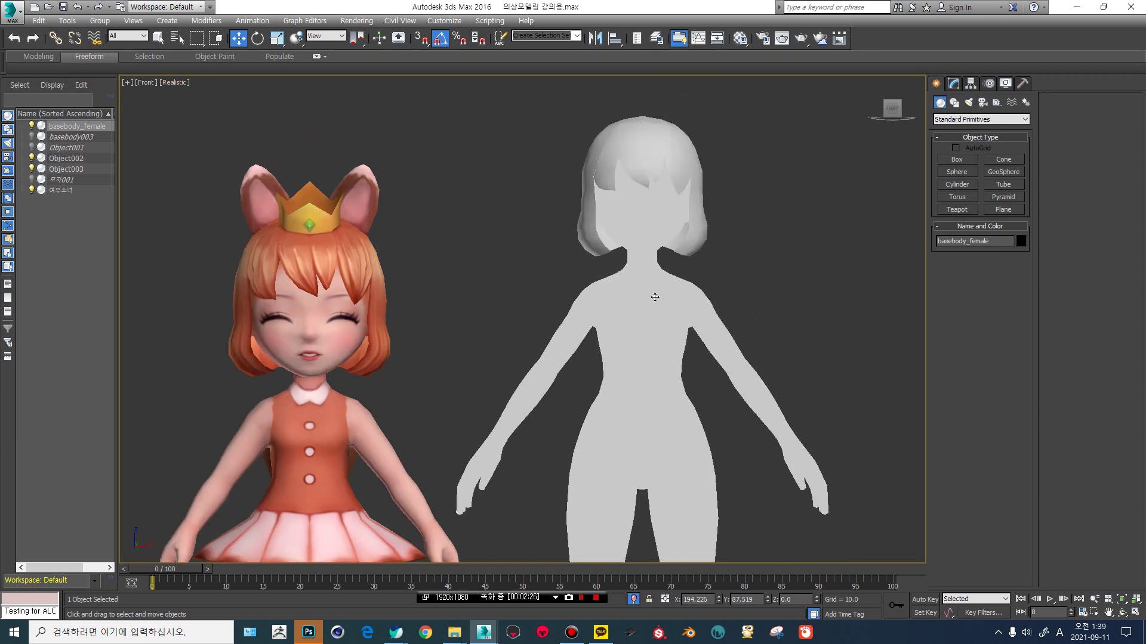
Set the environment's ambient light colour to black.
key(8)
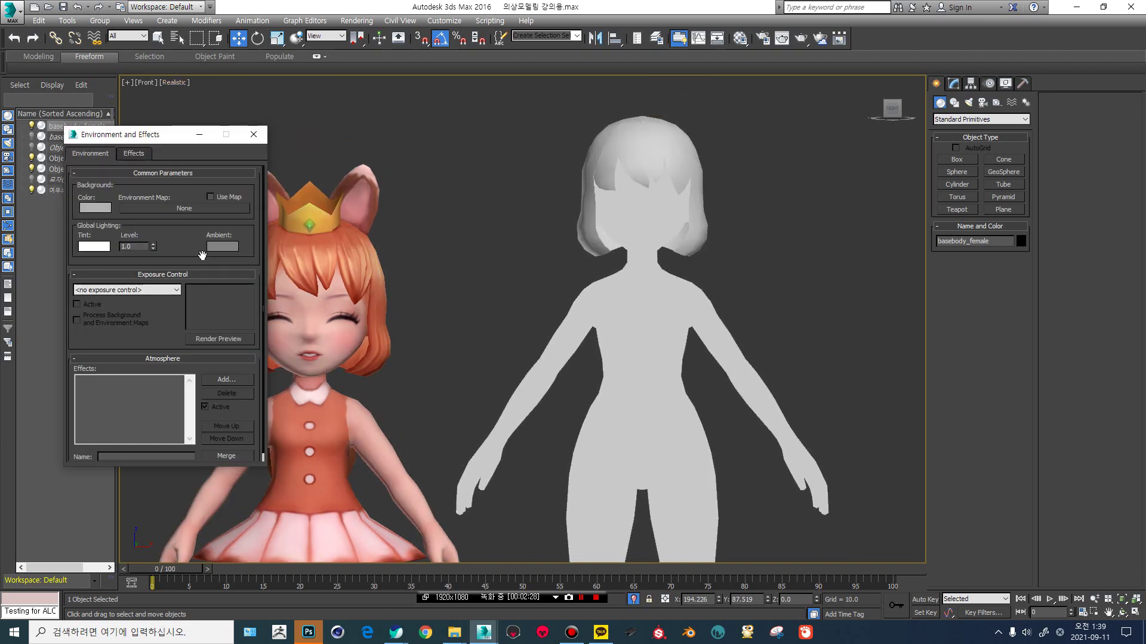
click(226, 245)
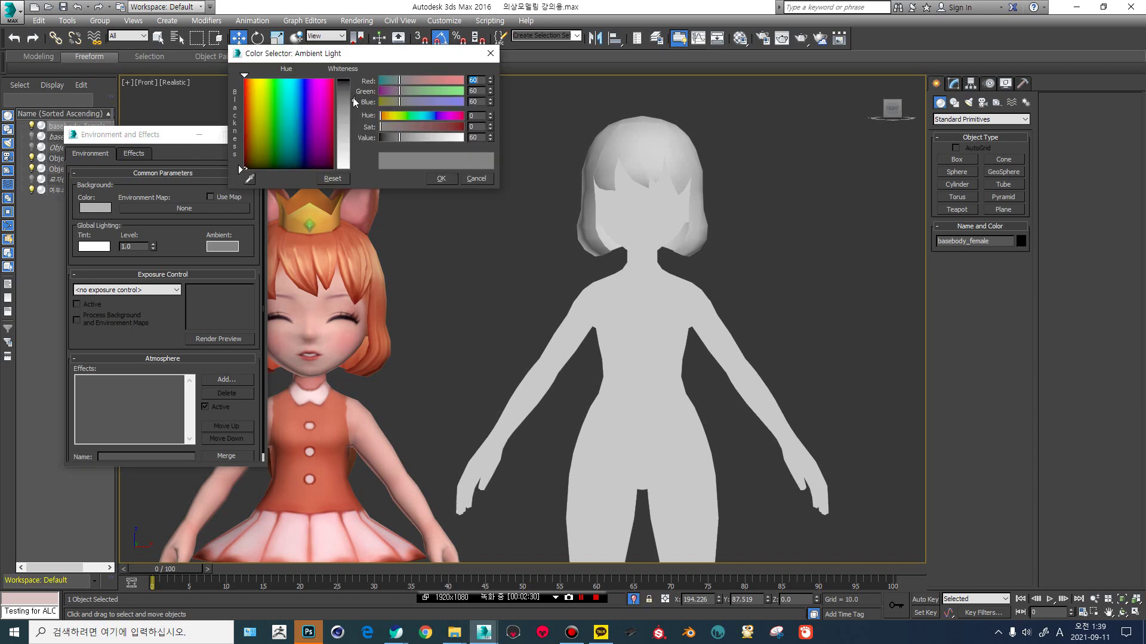
drag(353, 101, 353, 80)
click(432, 179)
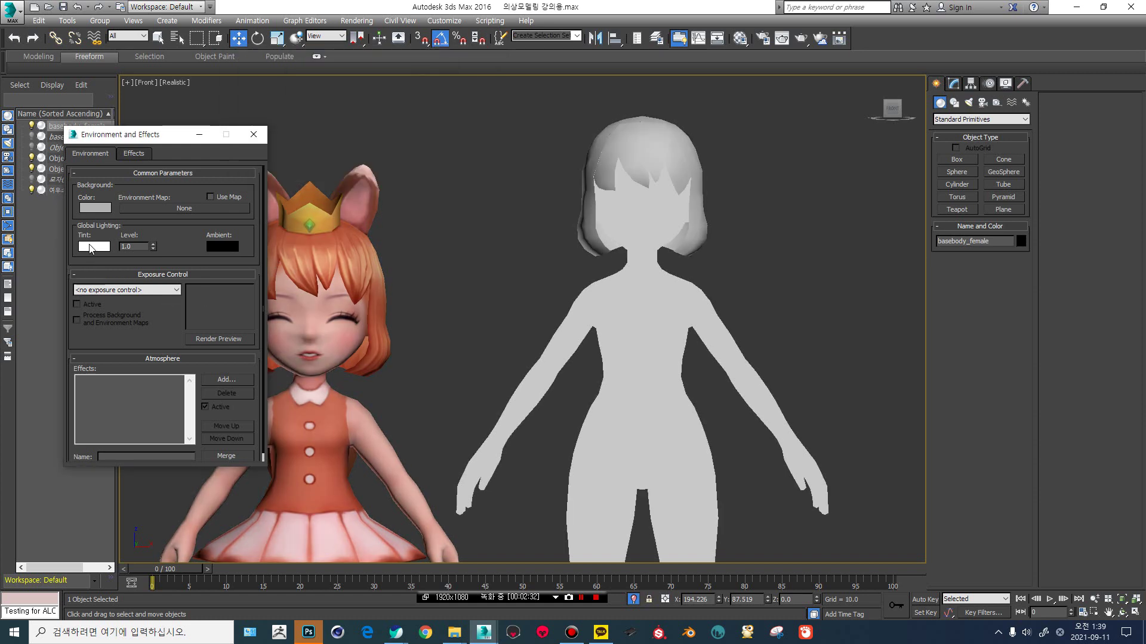
click(259, 142)
Select the fox girl and the grey base body in turn, and examine the realistic shading on the base body's head and hair.
click(313, 272)
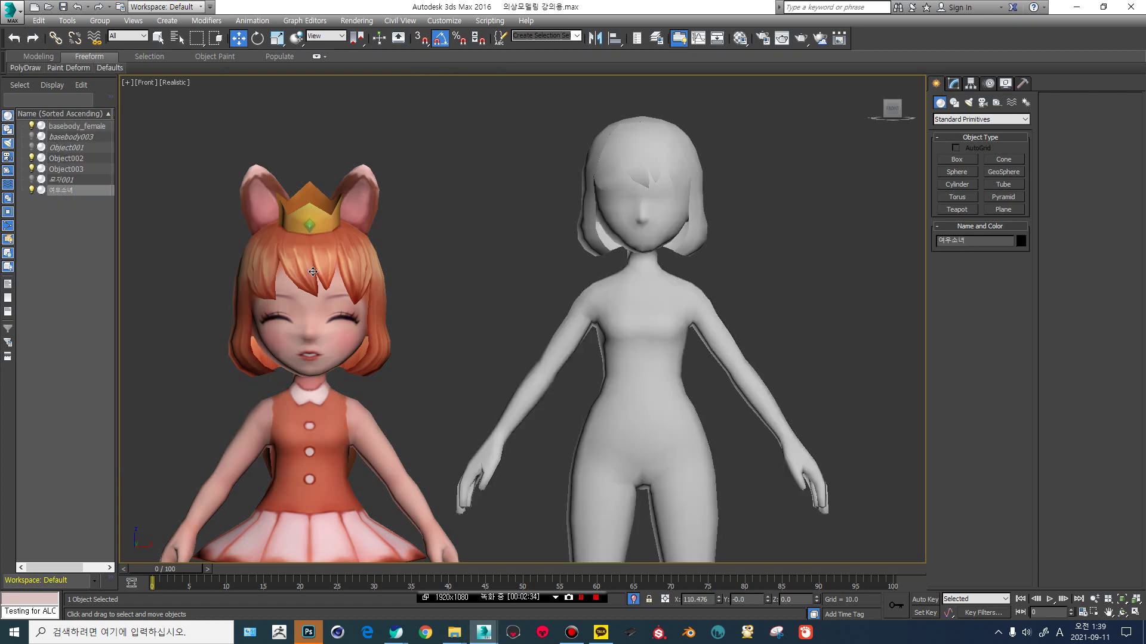
scroll(443, 293, down, 3)
click(557, 256)
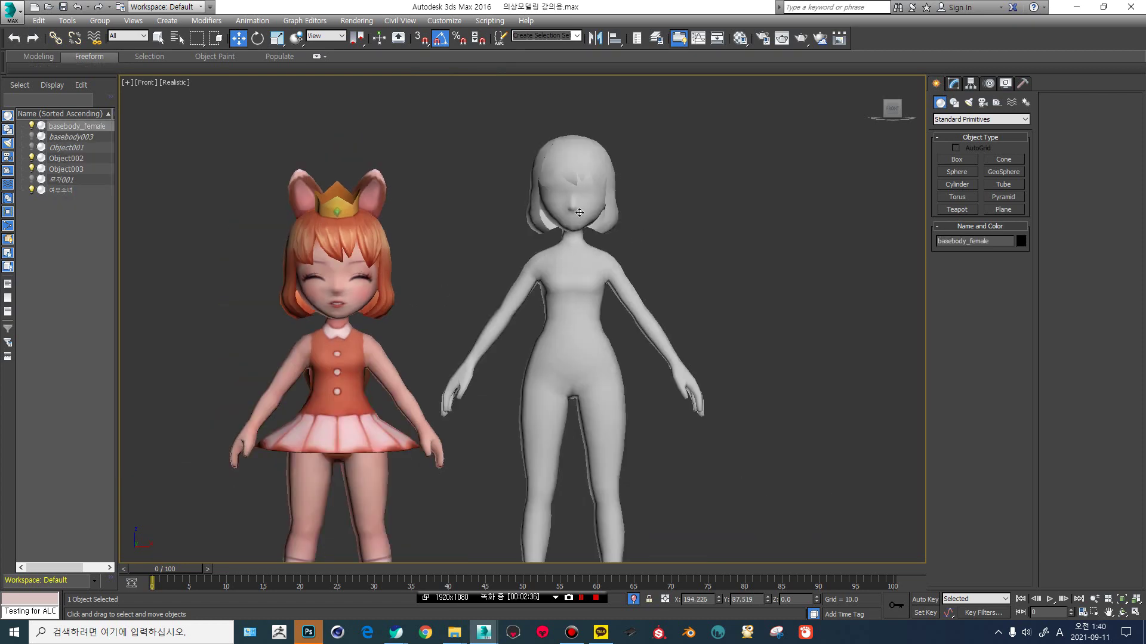
scroll(570, 277, up, 5)
scroll(569, 277, up, 3)
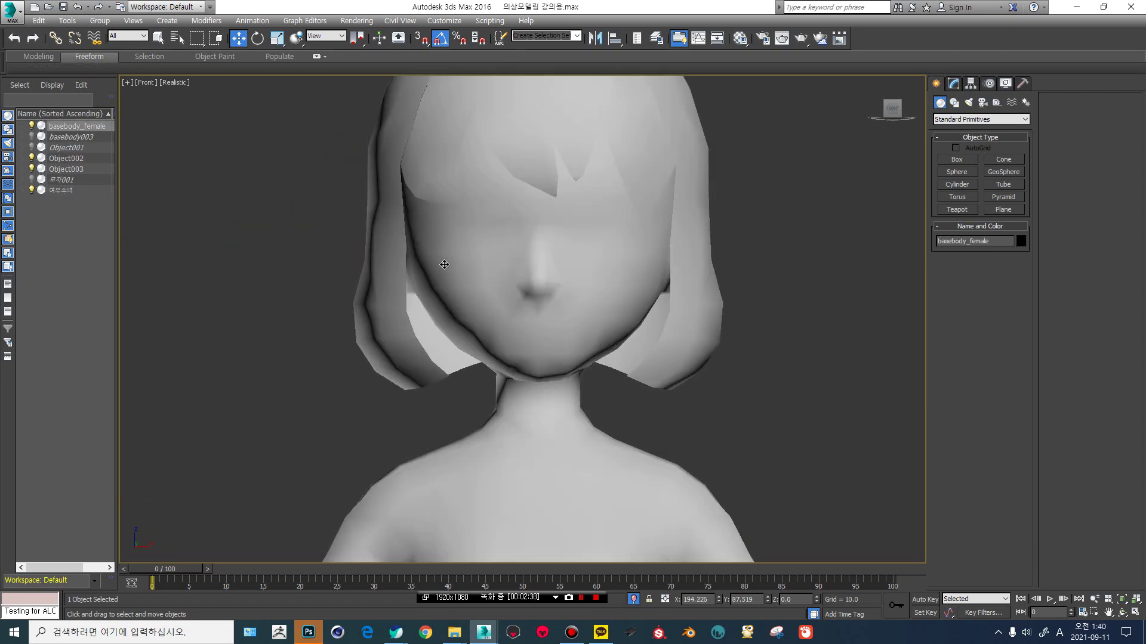
mouse_move(443, 267)
alt+middle_down()
mouse_move(494, 262)
mouse_move(447, 262)
alt+middle_up()
scroll(485, 256, down, 4)
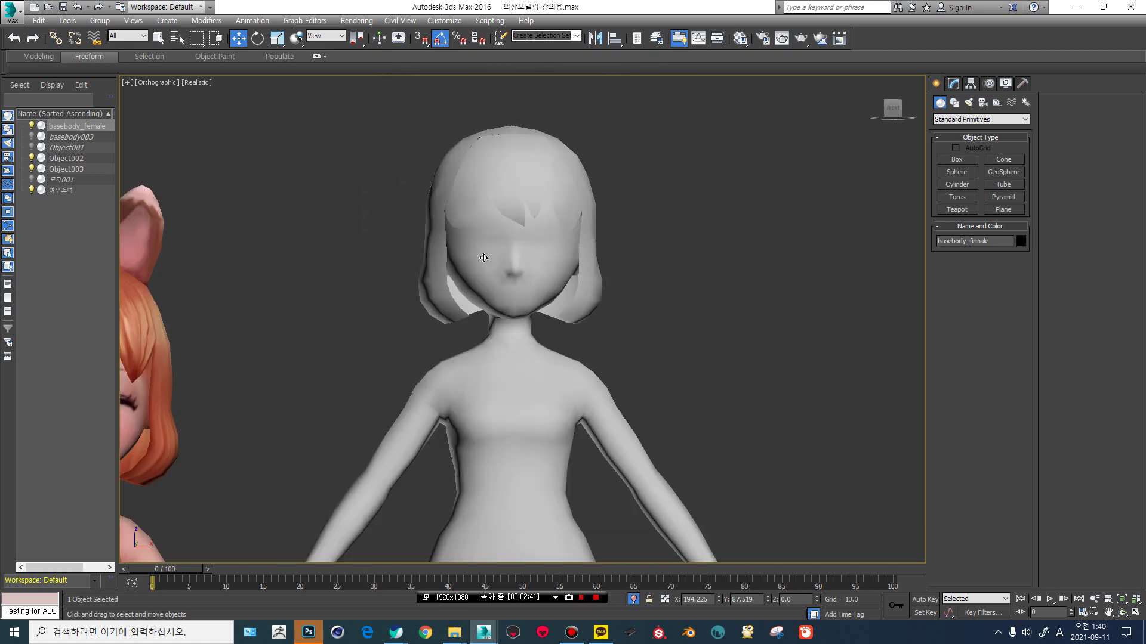
middle_drag(525, 319, 522, 268)
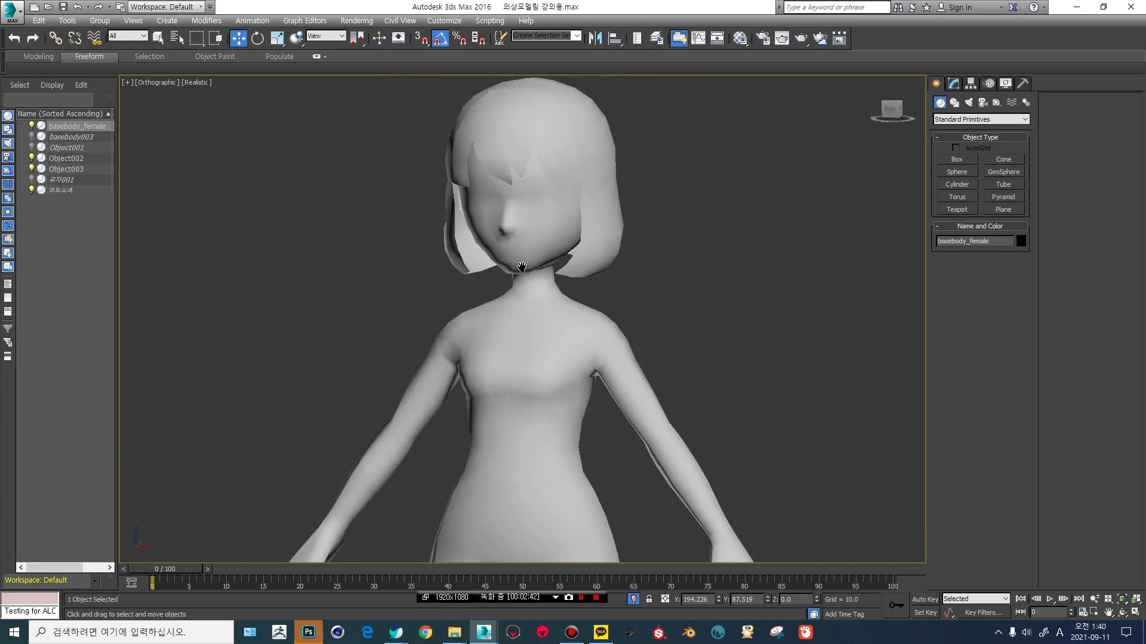
Examine the shading across the base body's chest, shoulders and armpits from the front.
alt+middle_drag(546, 327, 527, 224)
scroll(529, 324, up, 4)
mouse_move(509, 284)
alt+middle_down()
mouse_move(542, 286)
mouse_move(522, 288)
alt+middle_up()
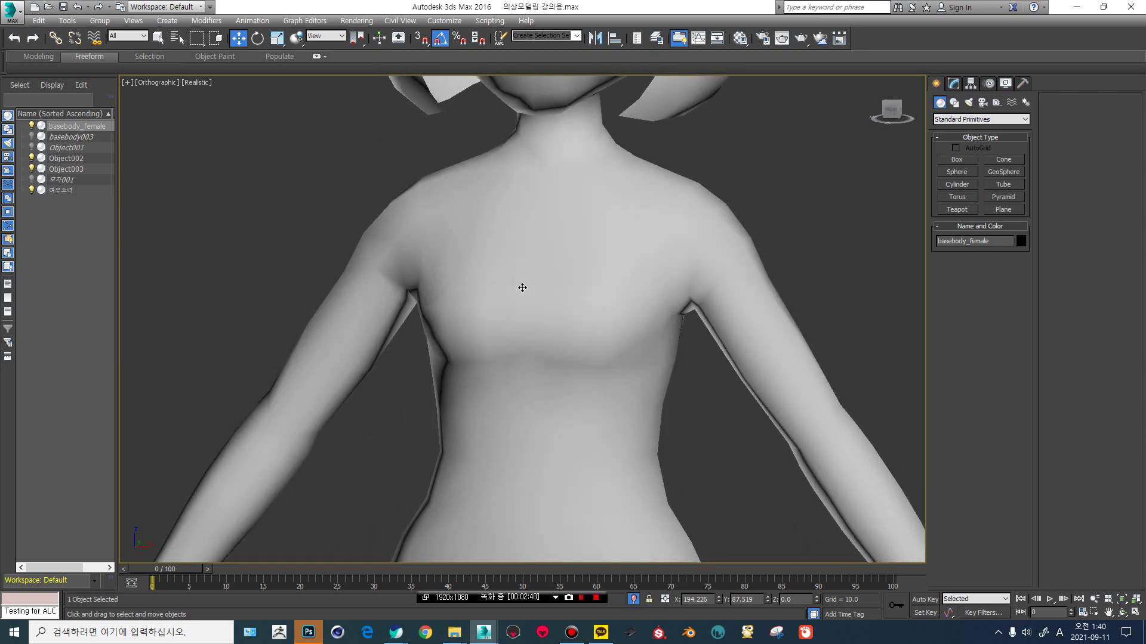
scroll(522, 288, down, 5)
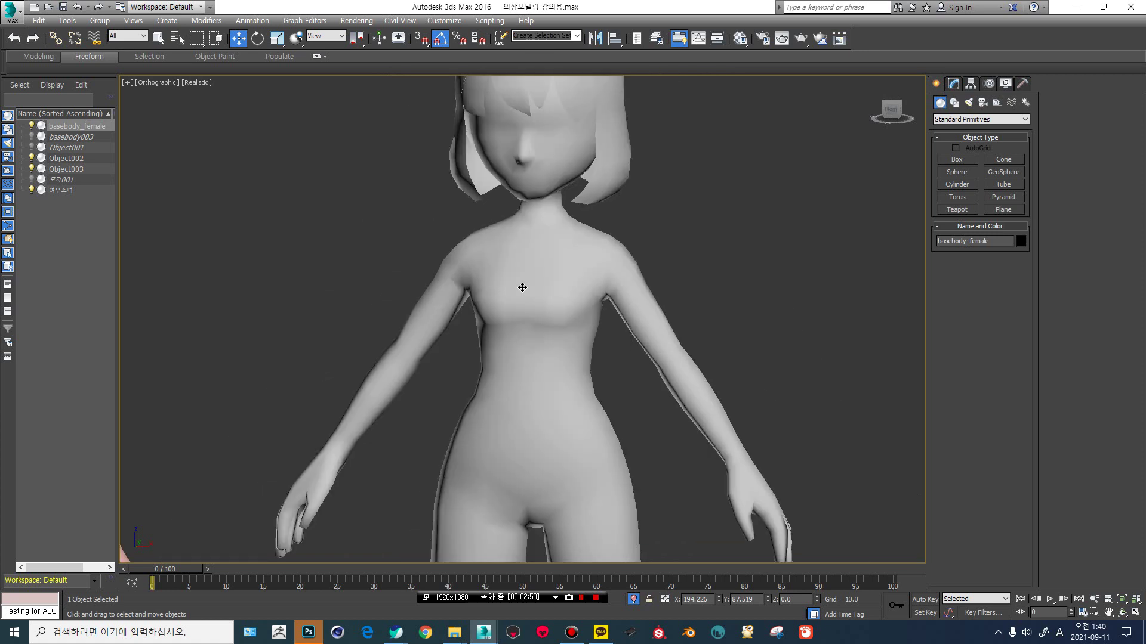
scroll(468, 335, up, 5)
scroll(467, 335, up, 2)
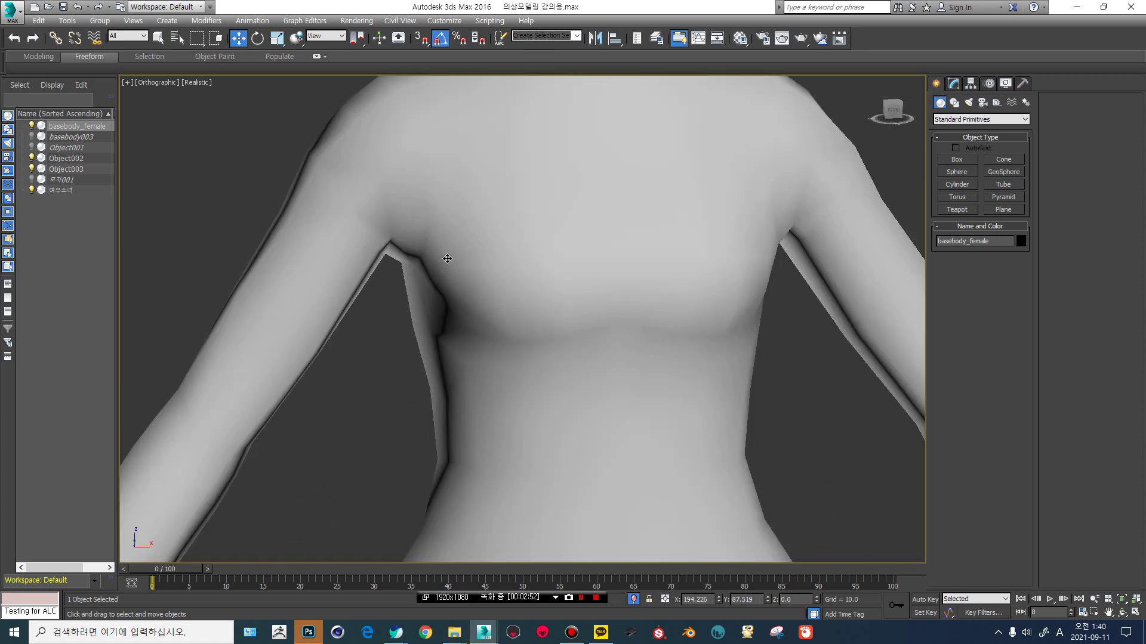
Compare the base body's torso mesh with its smooth shading from an angle, switching edged faces on and off.
alt+middle_drag(529, 285, 521, 233)
key(F4)
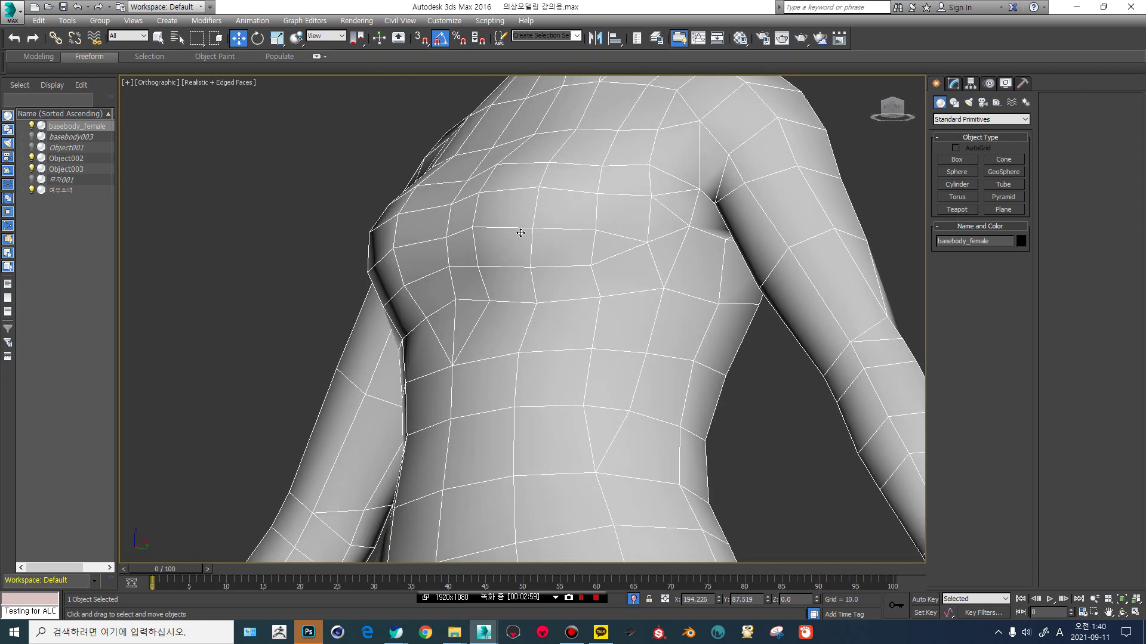
scroll(518, 213, down, 4)
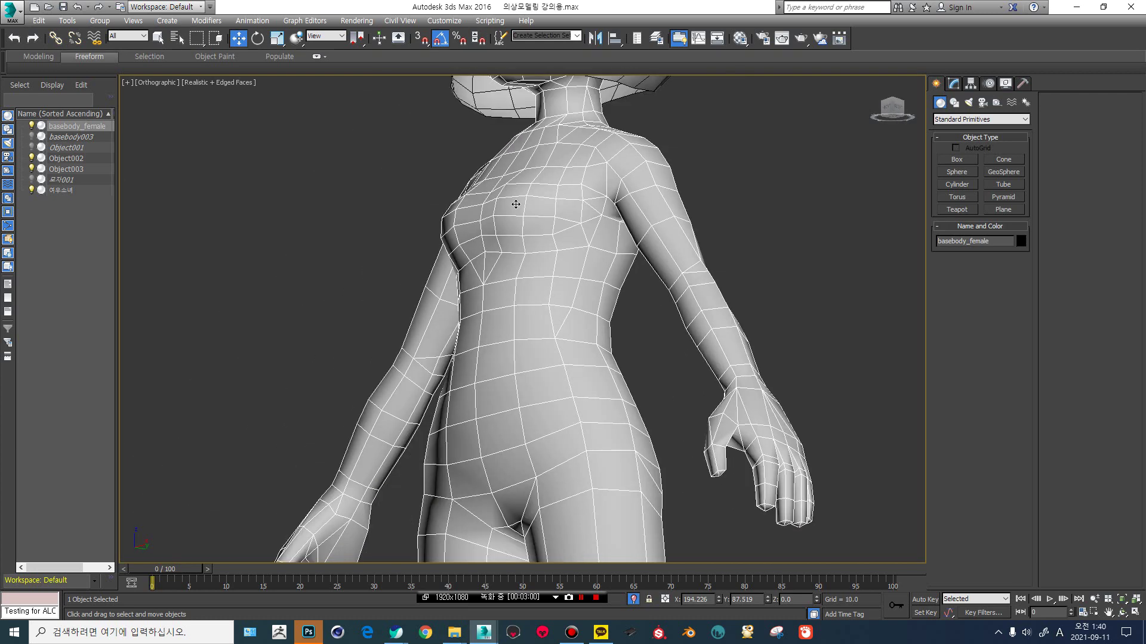
key(F4)
alt+middle_drag(497, 208, 573, 162)
scroll(531, 209, up, 4)
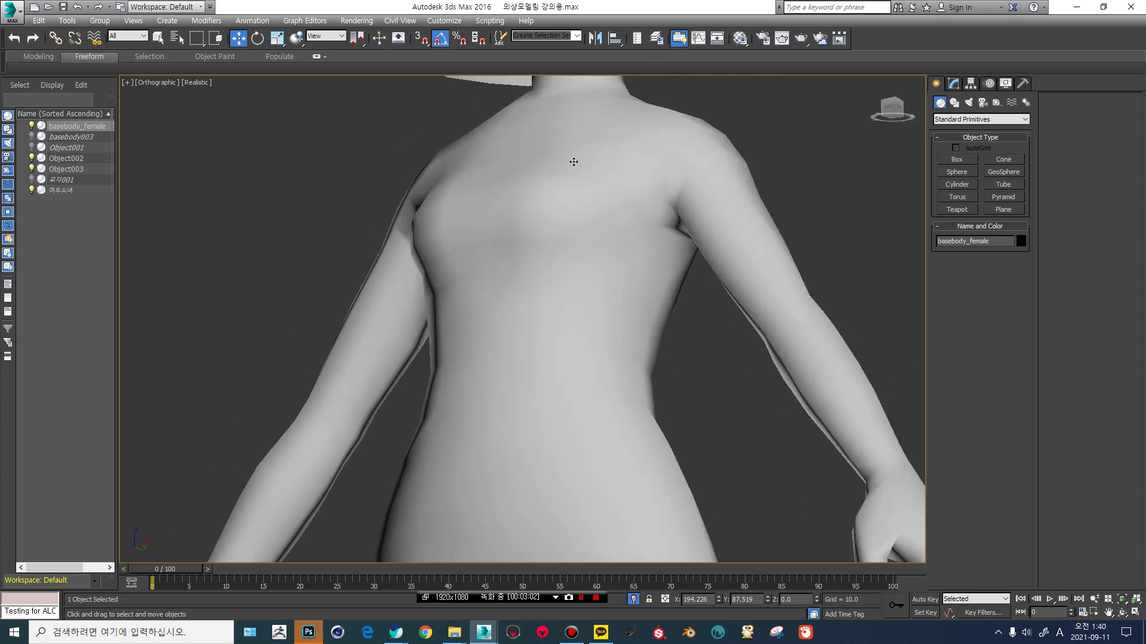
alt+middle_drag(462, 209, 516, 243)
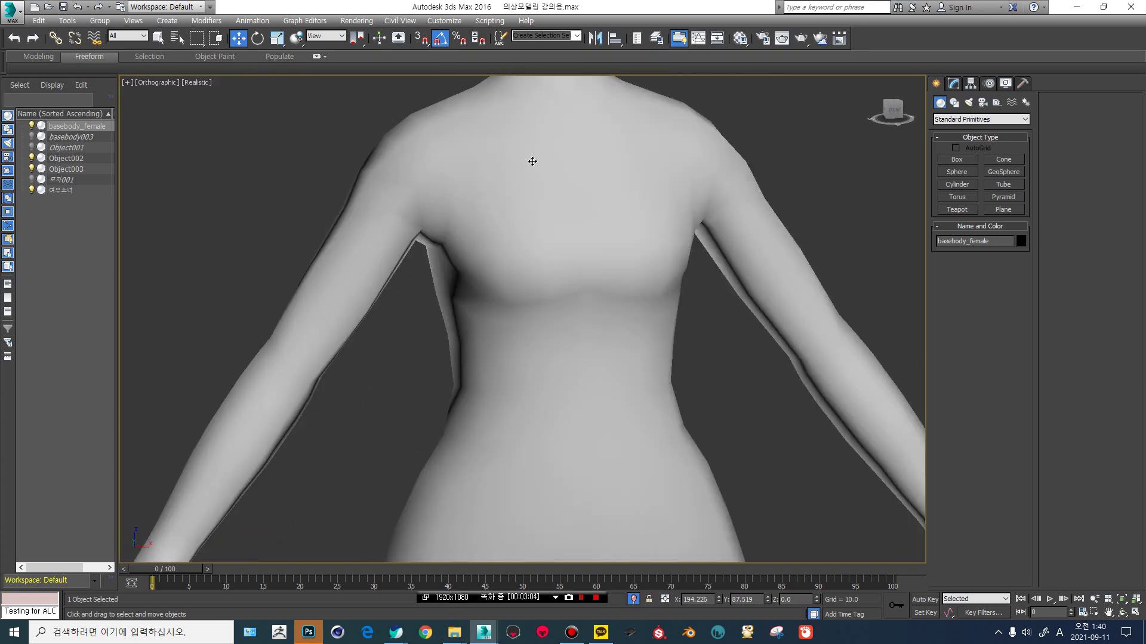
Examine the shading around the base body's face, jaw and neck, briefly displaying edged faces.
middle_drag(532, 161, 549, 424)
scroll(577, 281, up, 2)
alt+middle_drag(564, 278, 632, 285)
scroll(634, 284, up, 3)
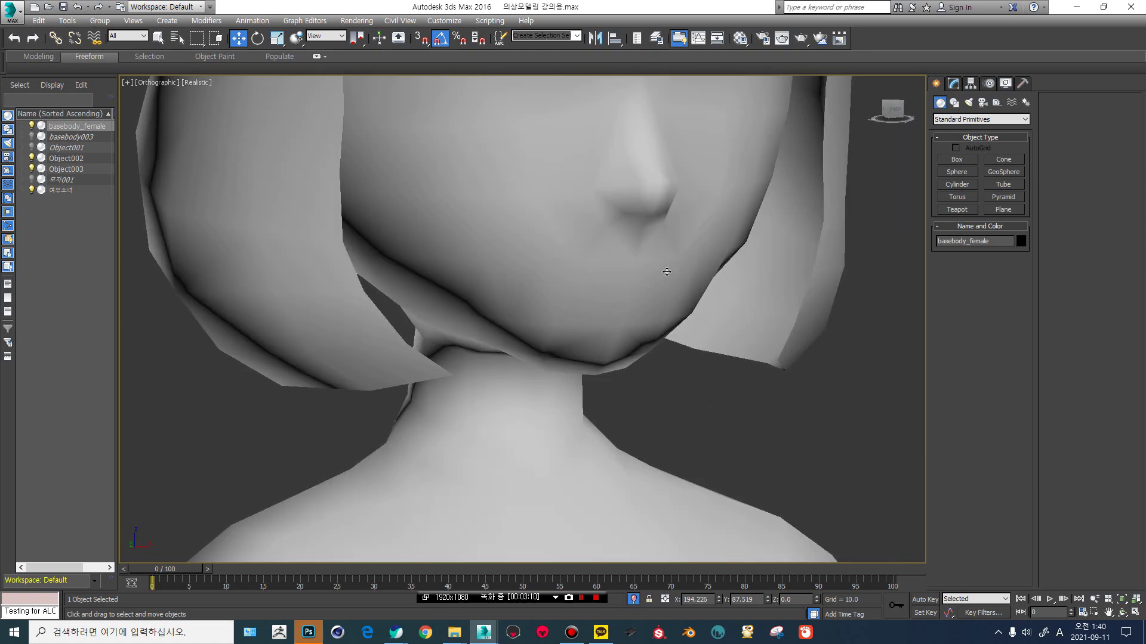
scroll(666, 272, down, 2)
key(F4)
key(F4)
scroll(666, 271, down, 3)
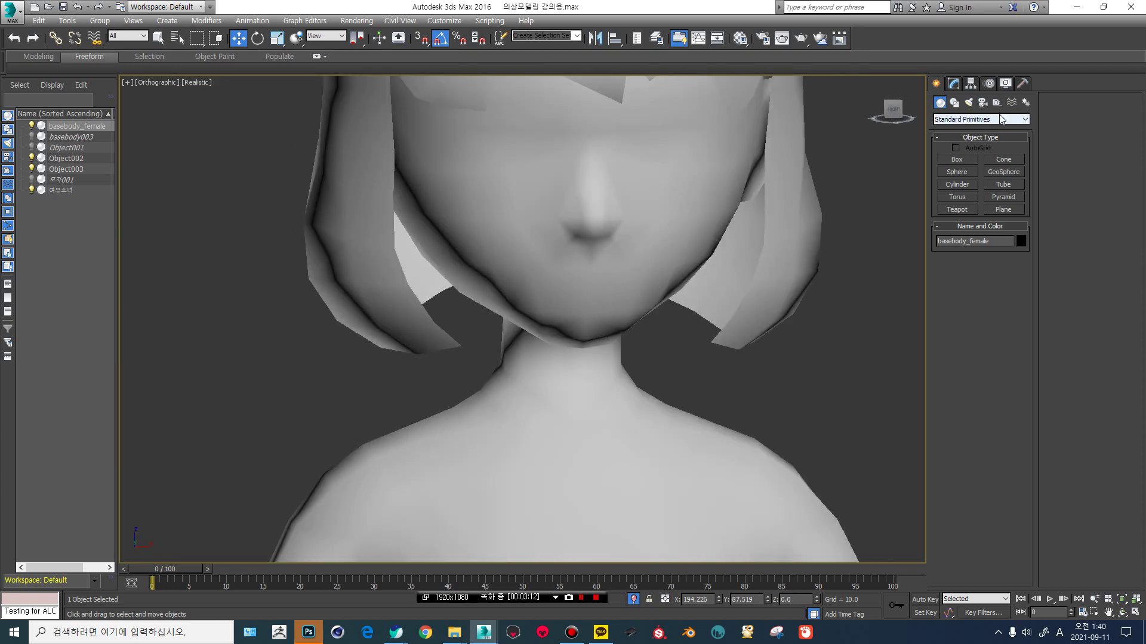
Open the base body's Editable Poly at Edge level, show the Symmetry end result and activate the edge Turn tool.
click(954, 85)
click(962, 206)
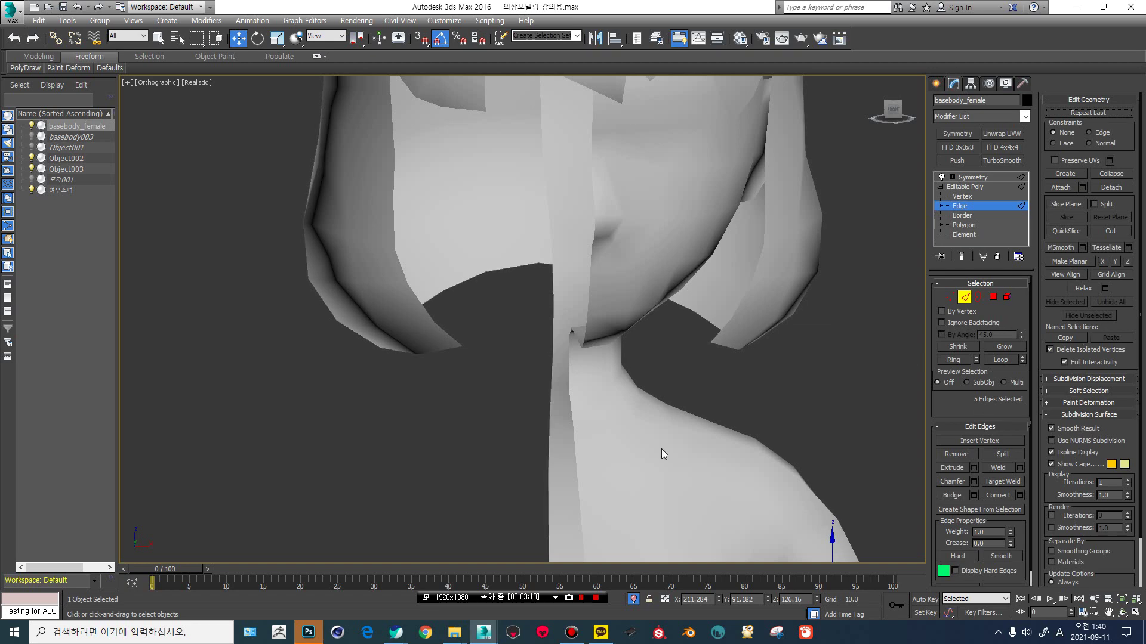
click(962, 257)
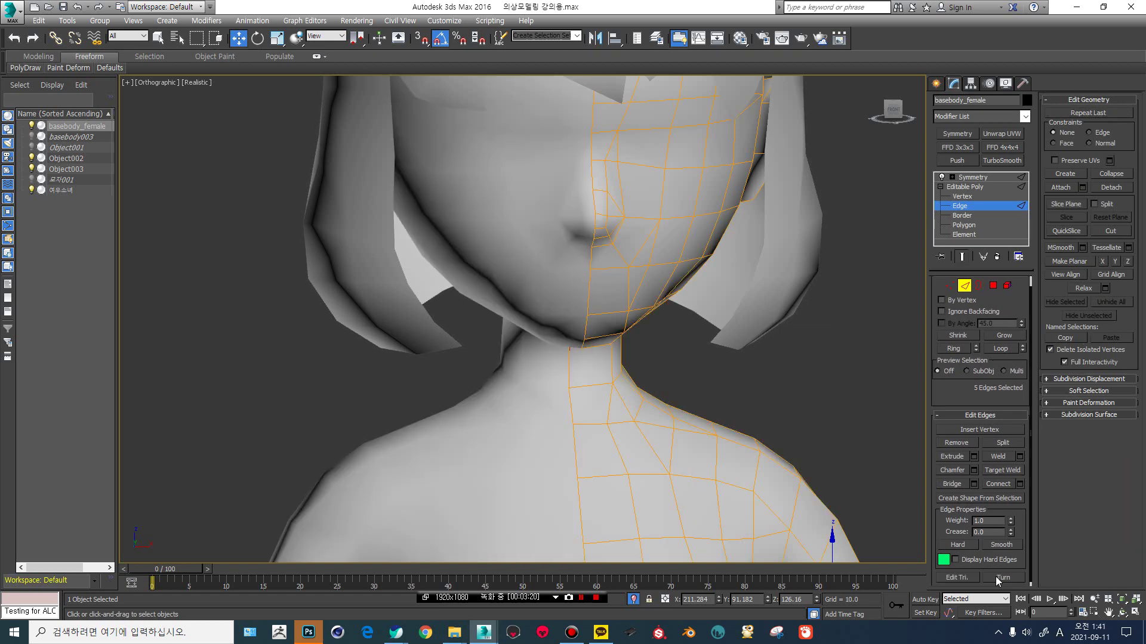
click(996, 577)
Examine the triangulation diagonals on the base body's cheek, jaw and neck with the Turn tool active.
scroll(645, 323, up, 4)
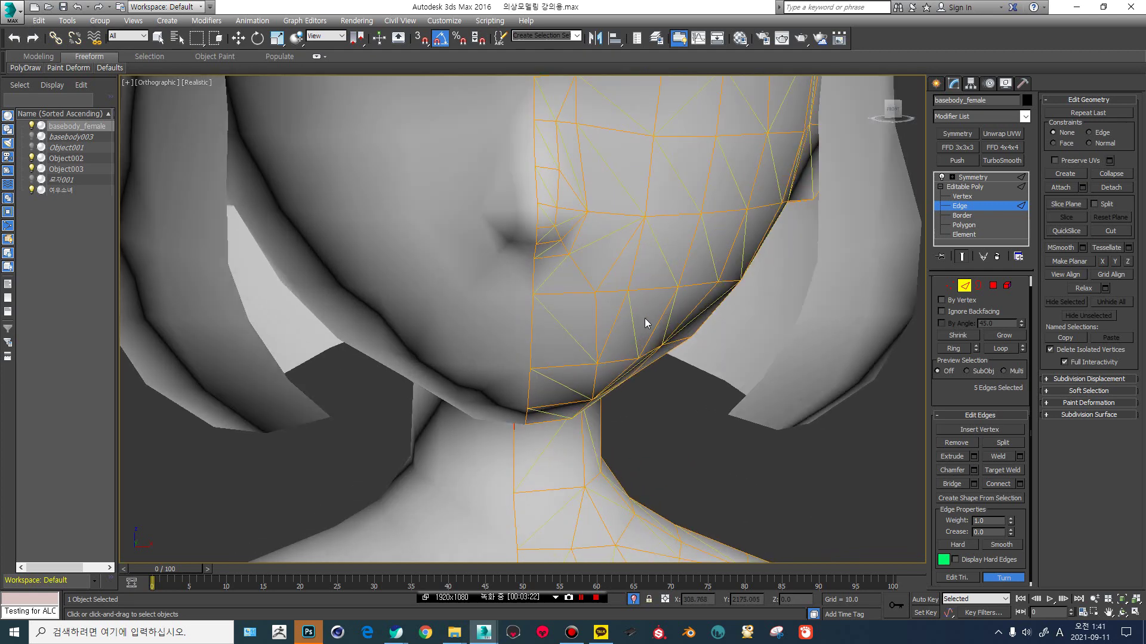
mouse_move(645, 323)
middle_down()
mouse_move(690, 326)
mouse_move(588, 343)
middle_up()
click(686, 328)
click(685, 334)
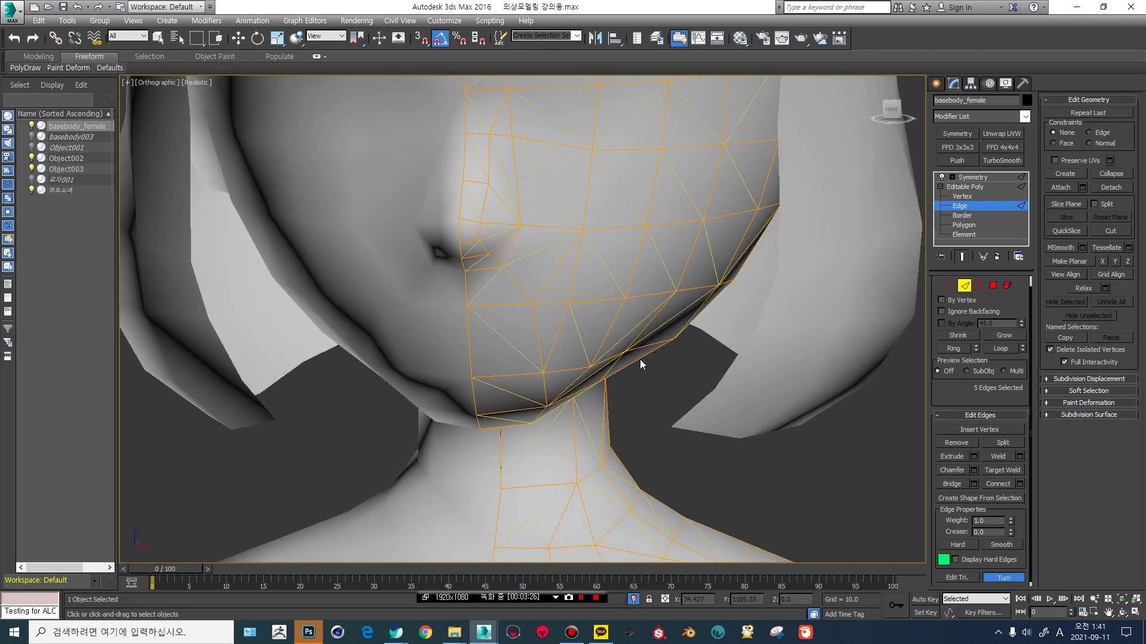
scroll(710, 263, up, 3)
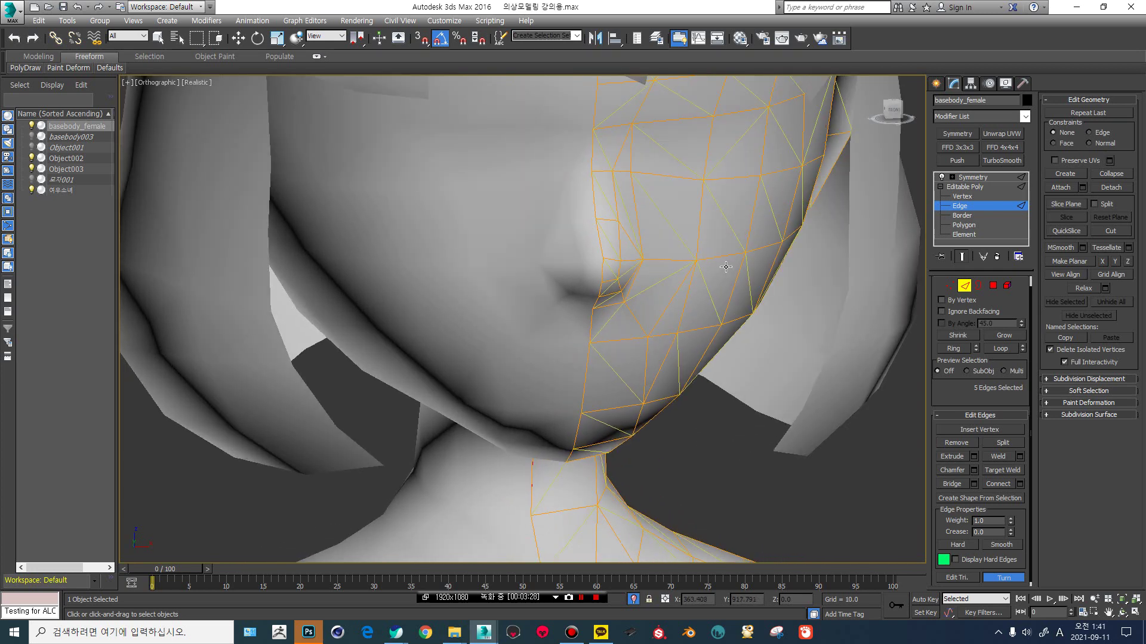
scroll(725, 267, down, 2)
scroll(589, 398, down, 2)
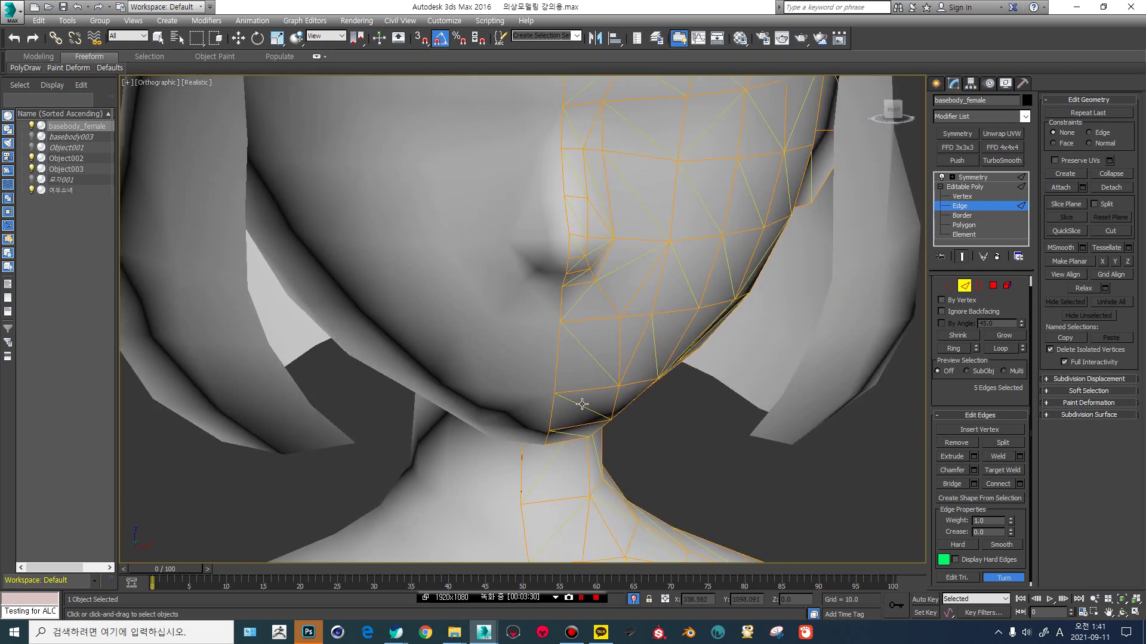
scroll(582, 400, up, 4)
alt+middle_drag(566, 411, 562, 413)
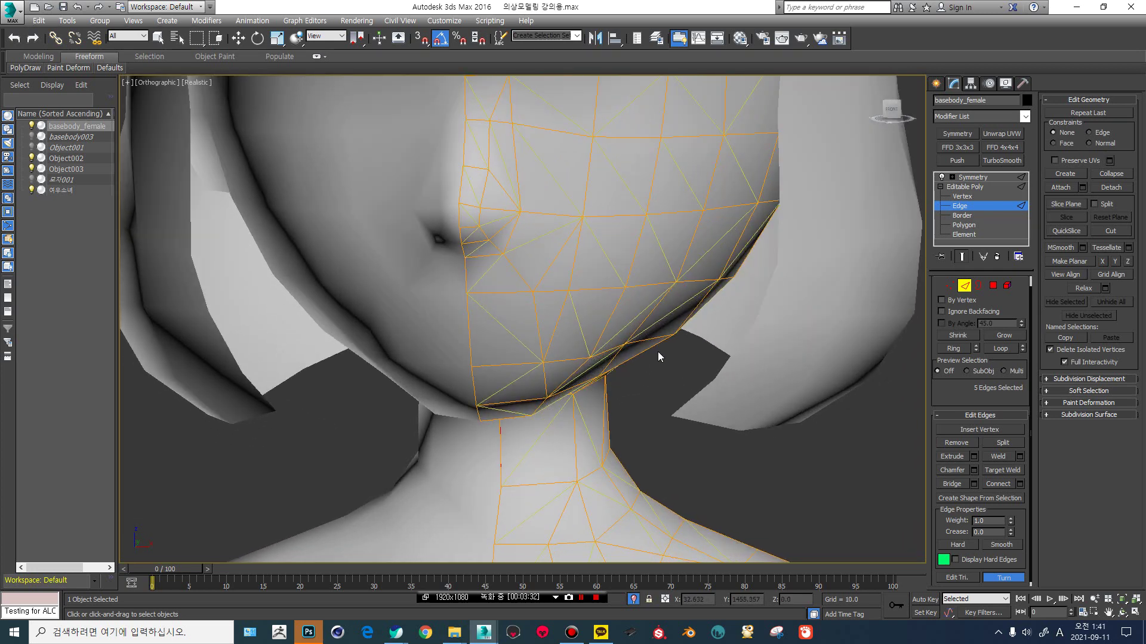
Leave the Turn tool and Edge level, and check the base body's face shading with and without edged faces.
click(964, 187)
key(w)
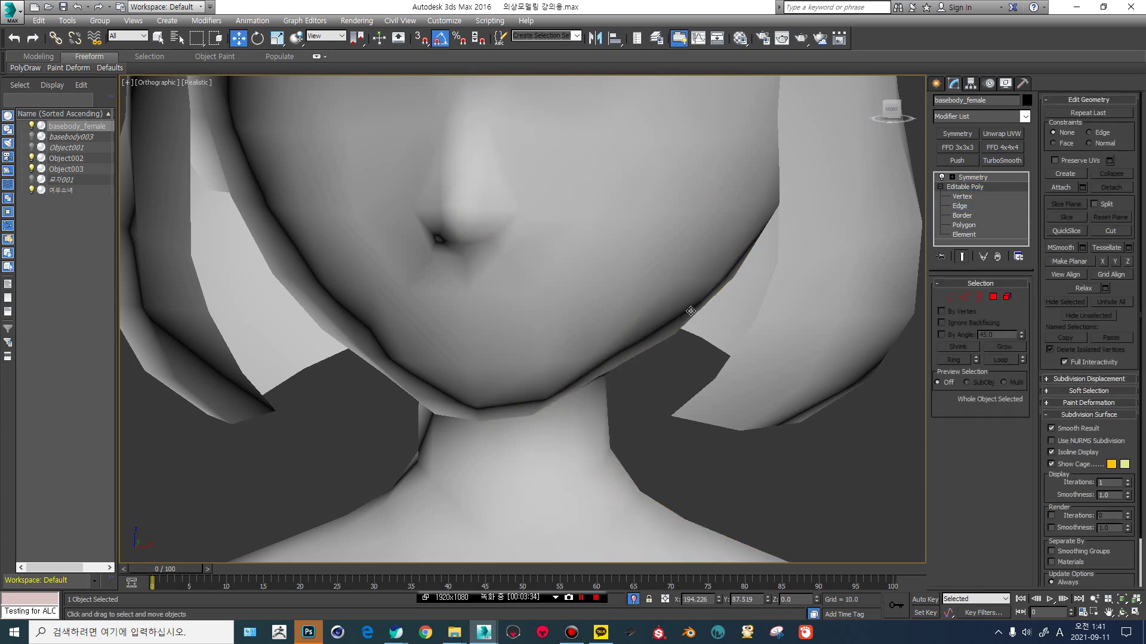
key(F4)
scroll(607, 330, down, 5)
key(F4)
scroll(644, 245, down, 3)
middle_drag(644, 245, 649, 304)
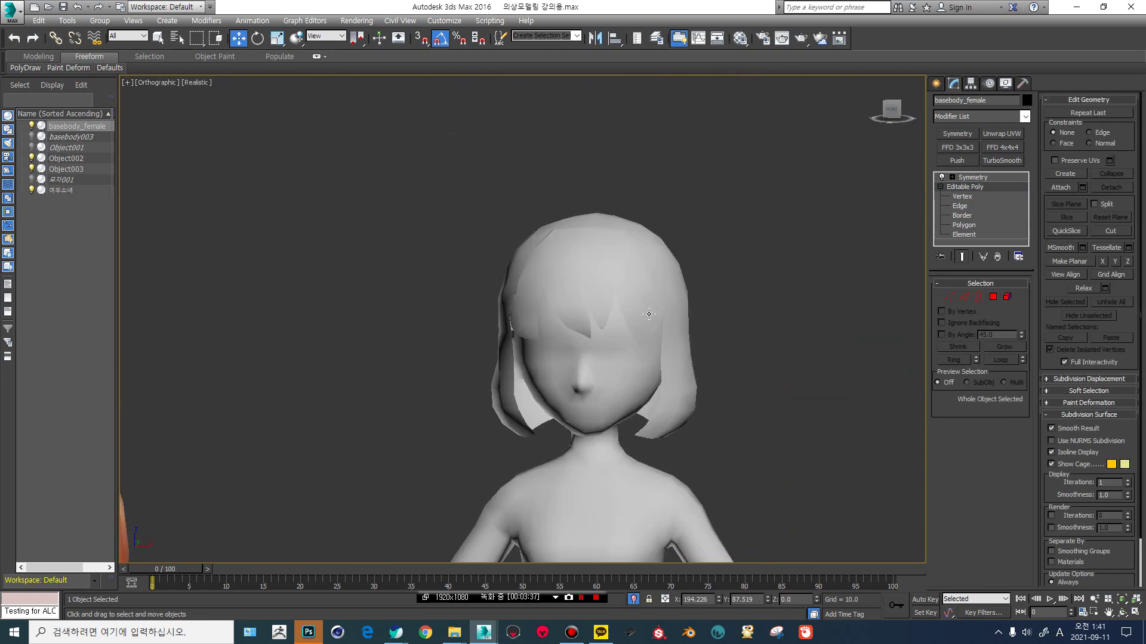
Select the base body's outer hair piece and examine the crown, comparing its smooth shading with its edged faces.
scroll(648, 303, up, 3)
click(676, 293)
alt+middle_drag(581, 246, 618, 229)
scroll(501, 262, up, 4)
scroll(566, 235, up, 2)
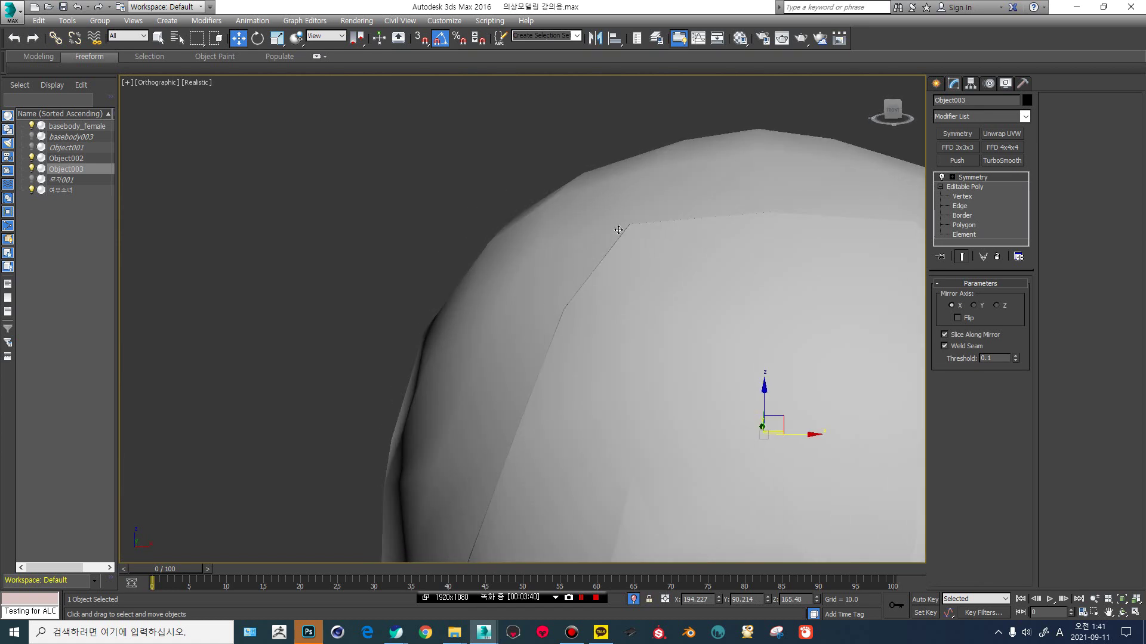
key(F4)
click(542, 127)
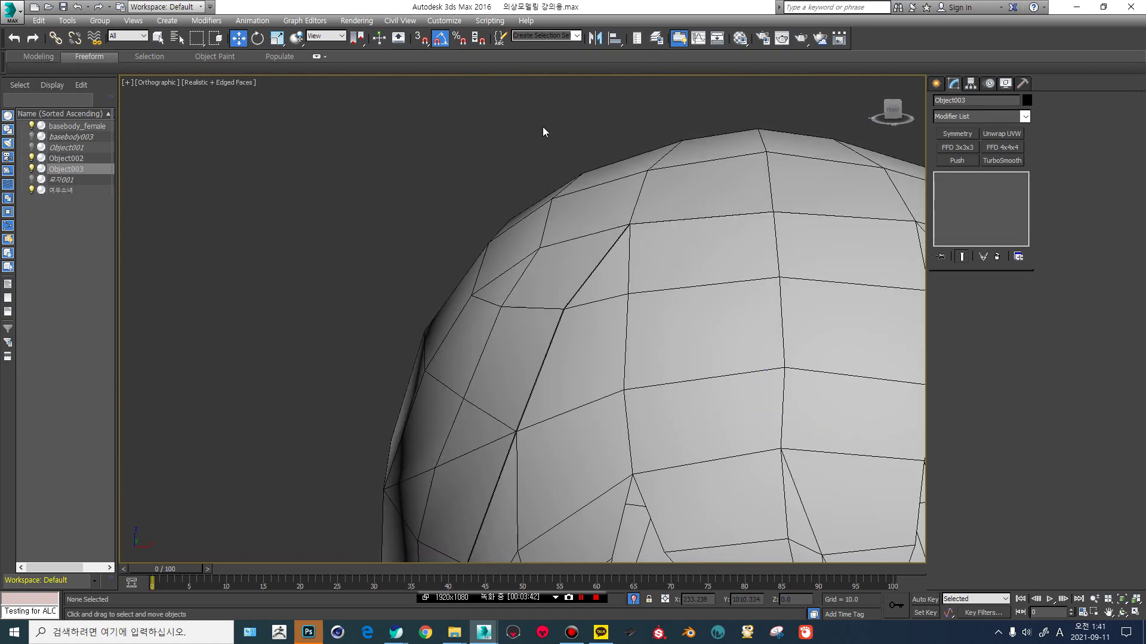
key(F4)
click(677, 191)
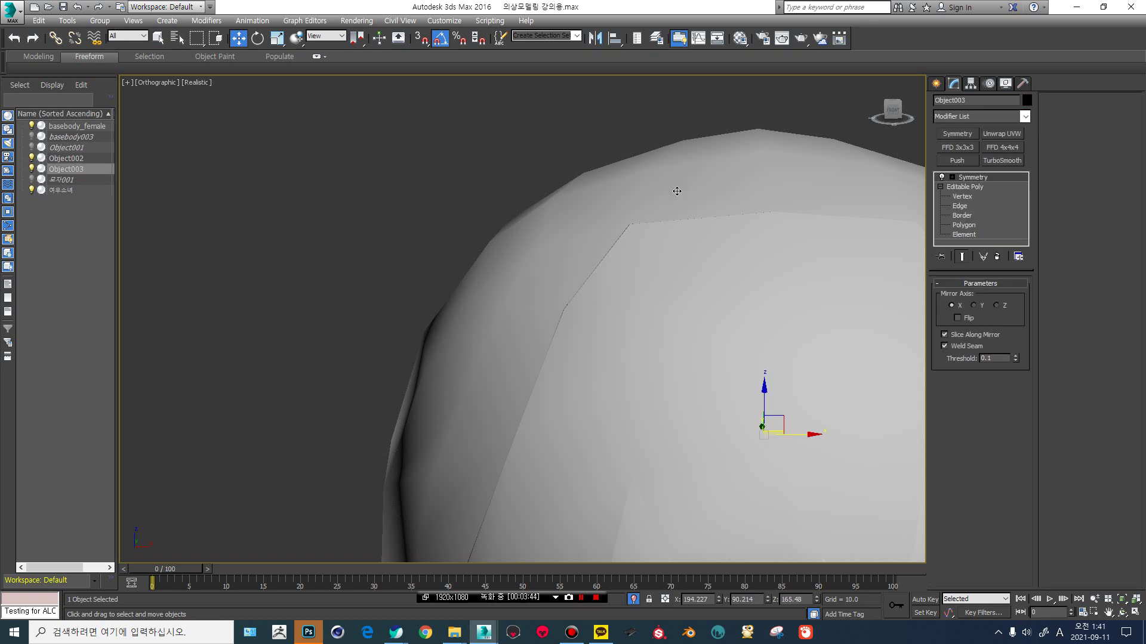
key(F4)
scroll(674, 263, down, 5)
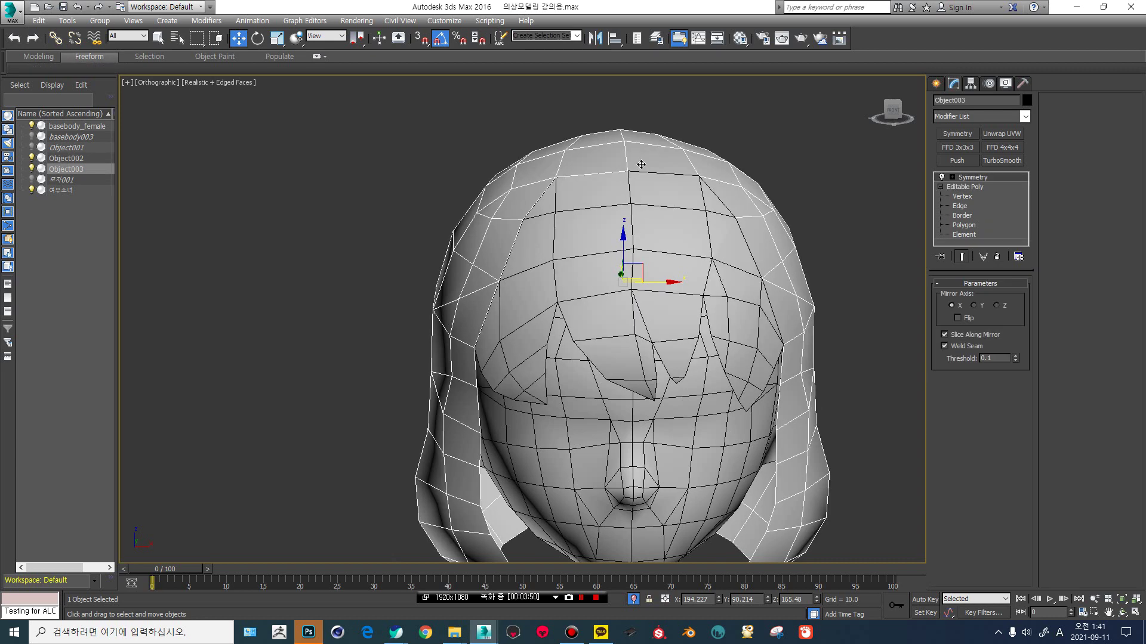
key(F4)
scroll(556, 156, up, 5)
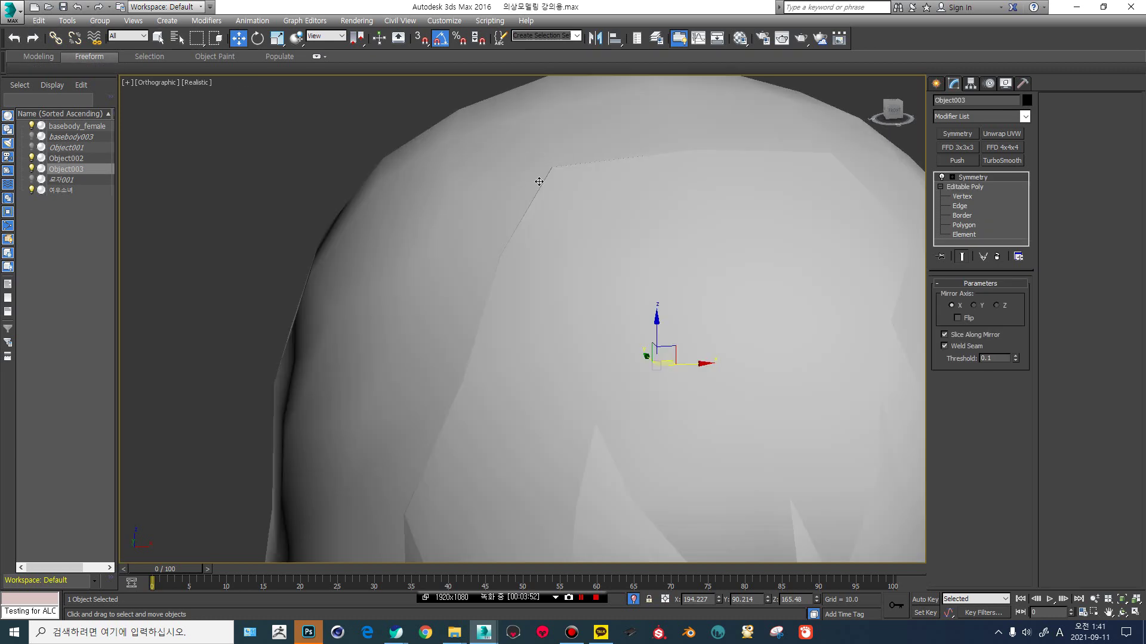
scroll(539, 181, down, 5)
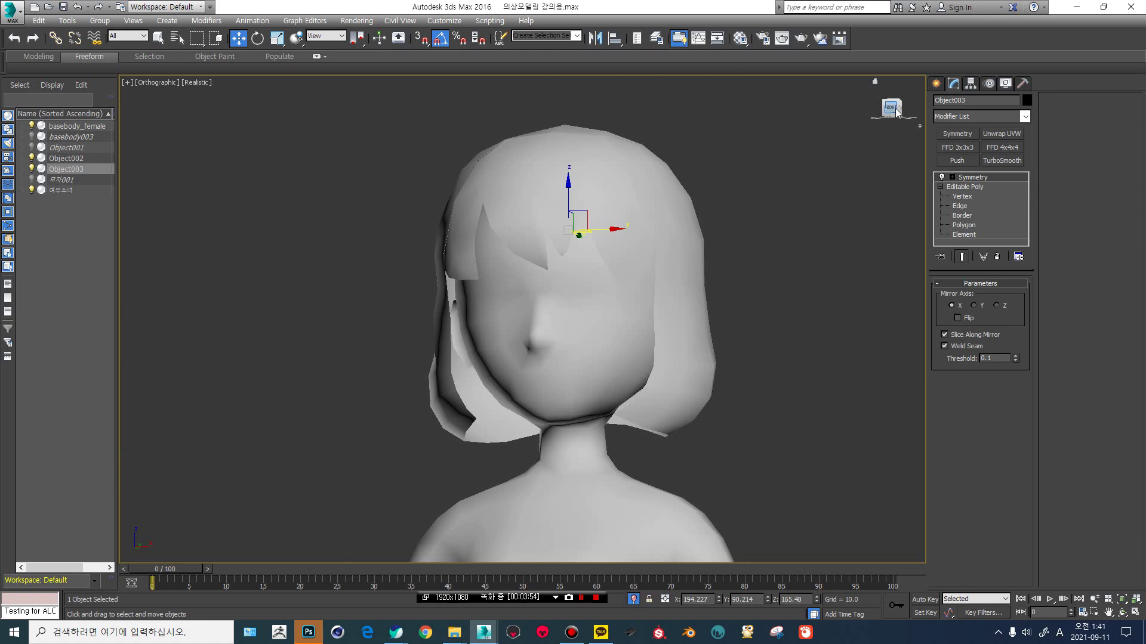
Compare the fox girl with the base body in the Front view, selecting the fox girl and displaying edged faces.
click(895, 113)
scroll(555, 384, down, 3)
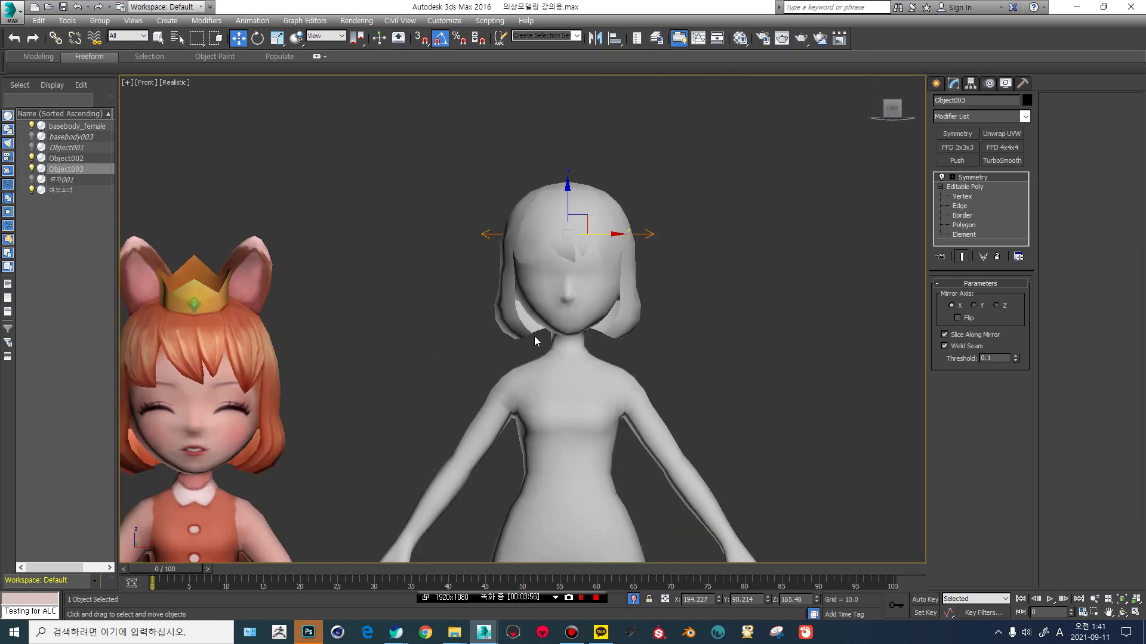
middle_drag(538, 342, 472, 315)
scroll(472, 315, down, 2)
scroll(517, 318, up, 4)
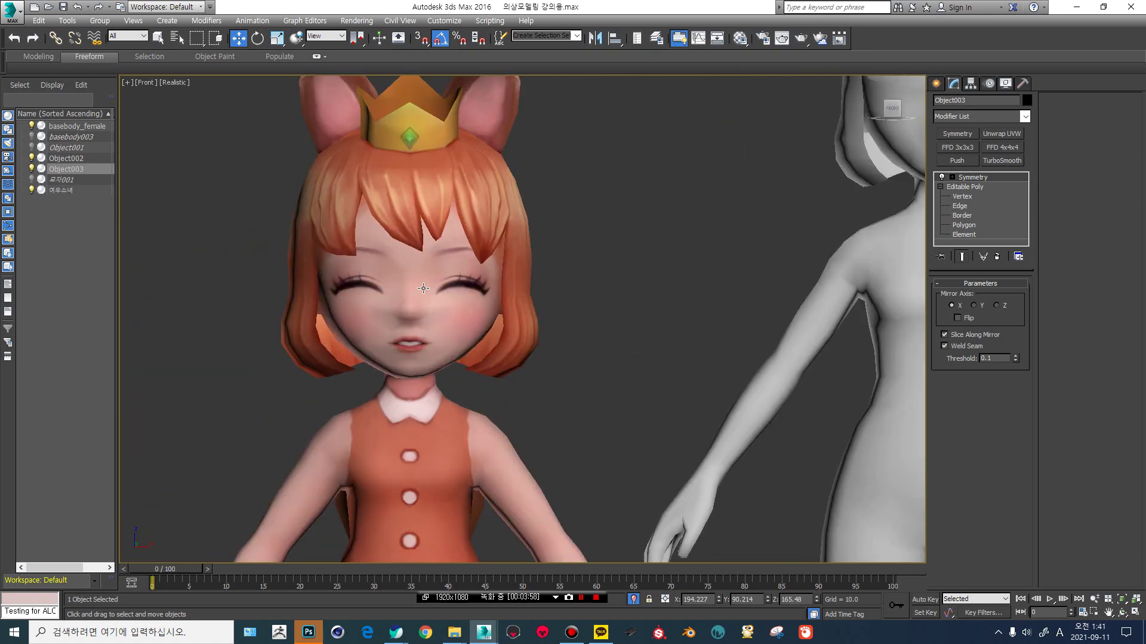
click(842, 275)
middle_drag(768, 271, 599, 313)
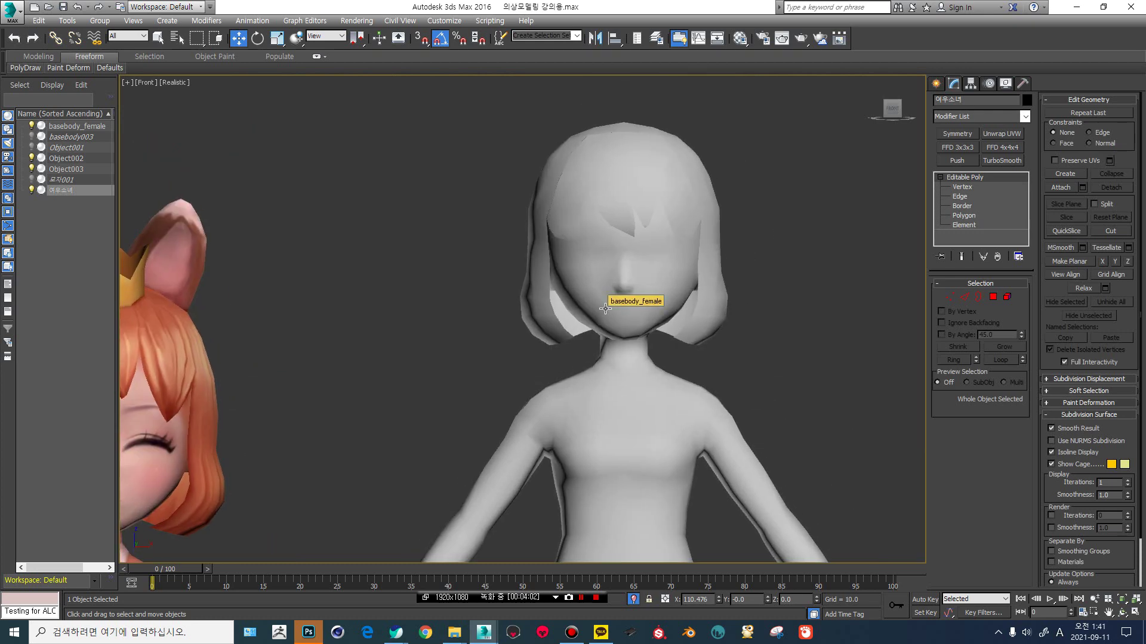
scroll(605, 308, down, 5)
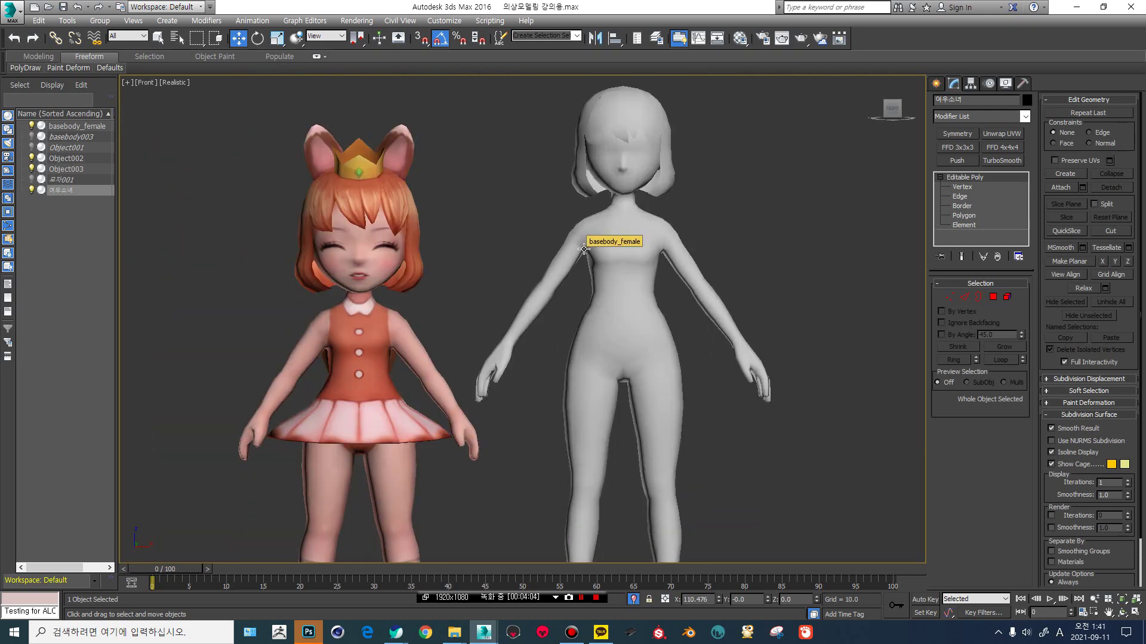
key(F4)
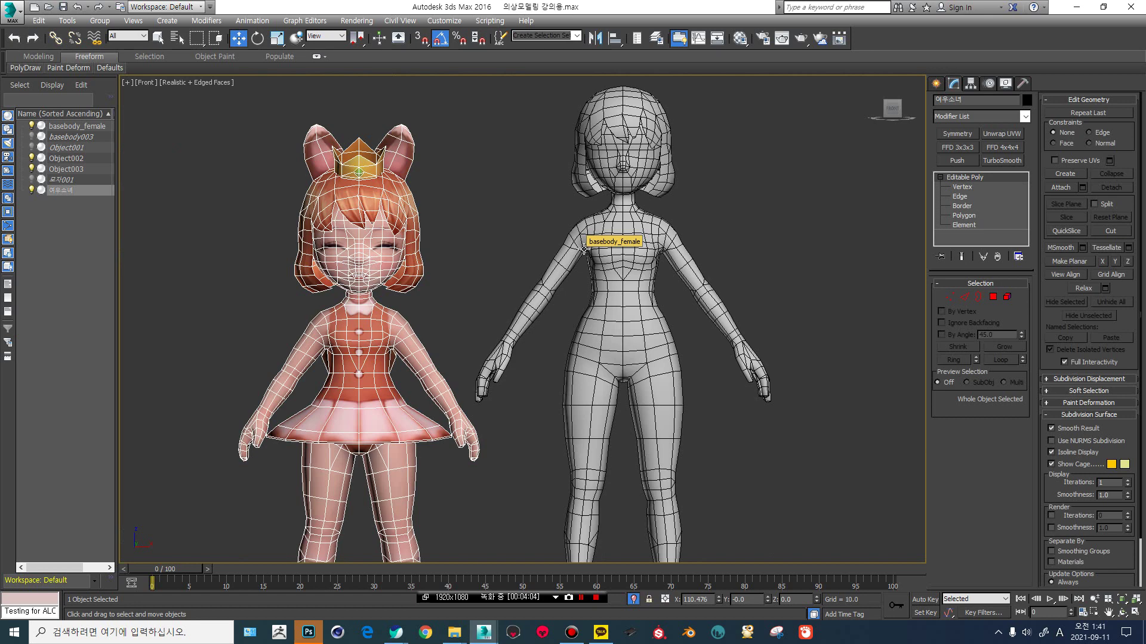
Select all of the base body's hip, leg and foot polygons below the waist at Polygon level.
click(622, 326)
scroll(671, 434, down, 3)
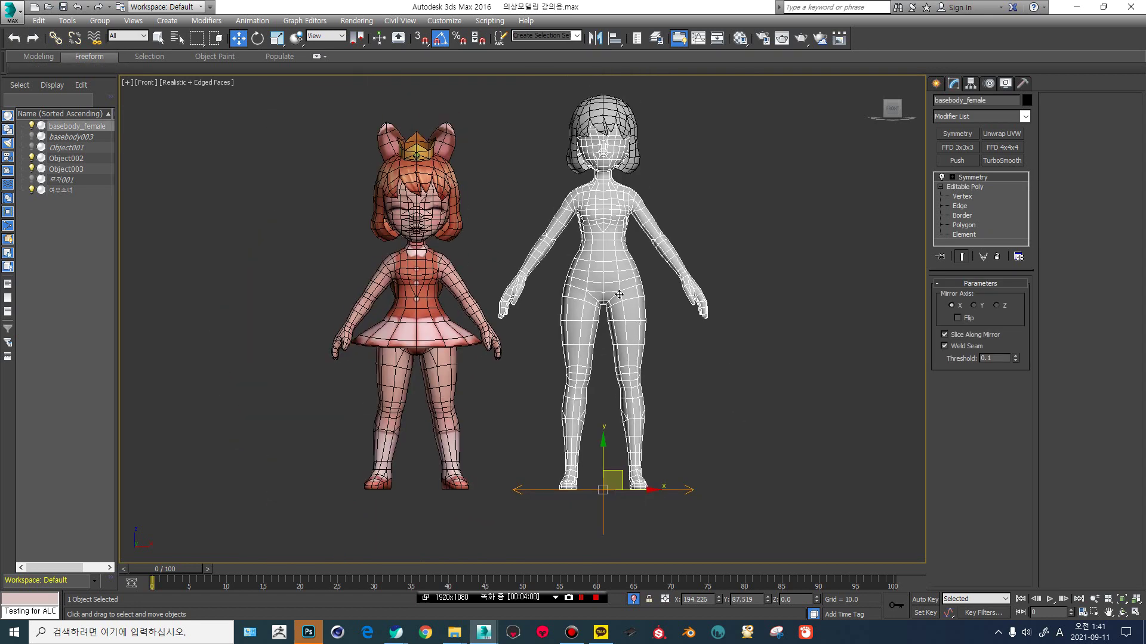
click(964, 225)
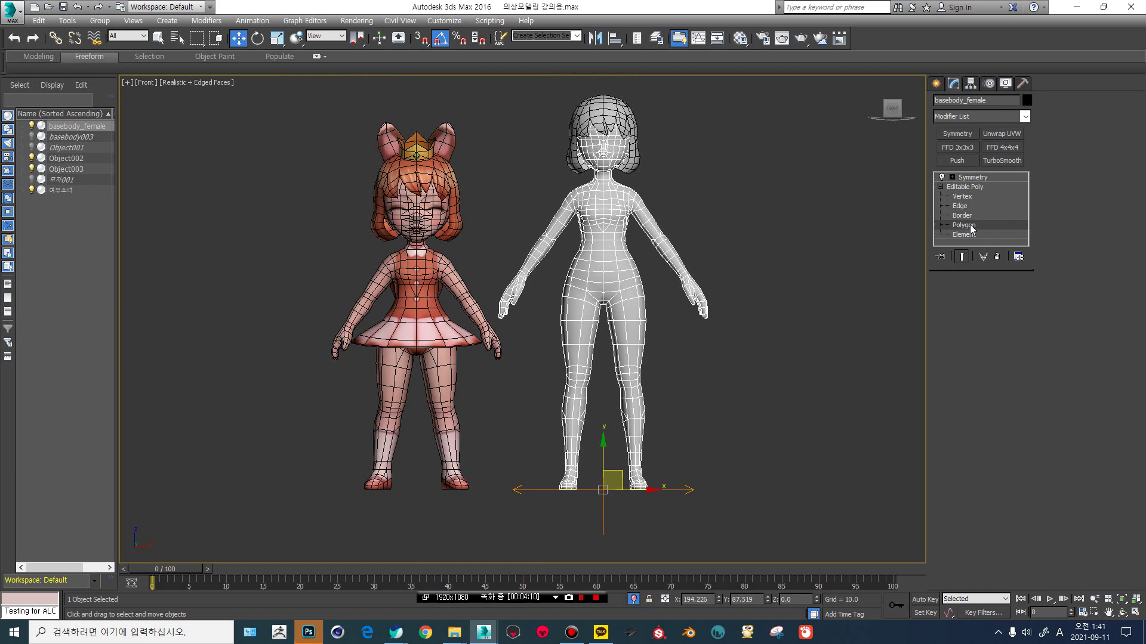
double_click(667, 221)
click(686, 356)
drag(664, 519, 552, 361)
drag(549, 282, 550, 277)
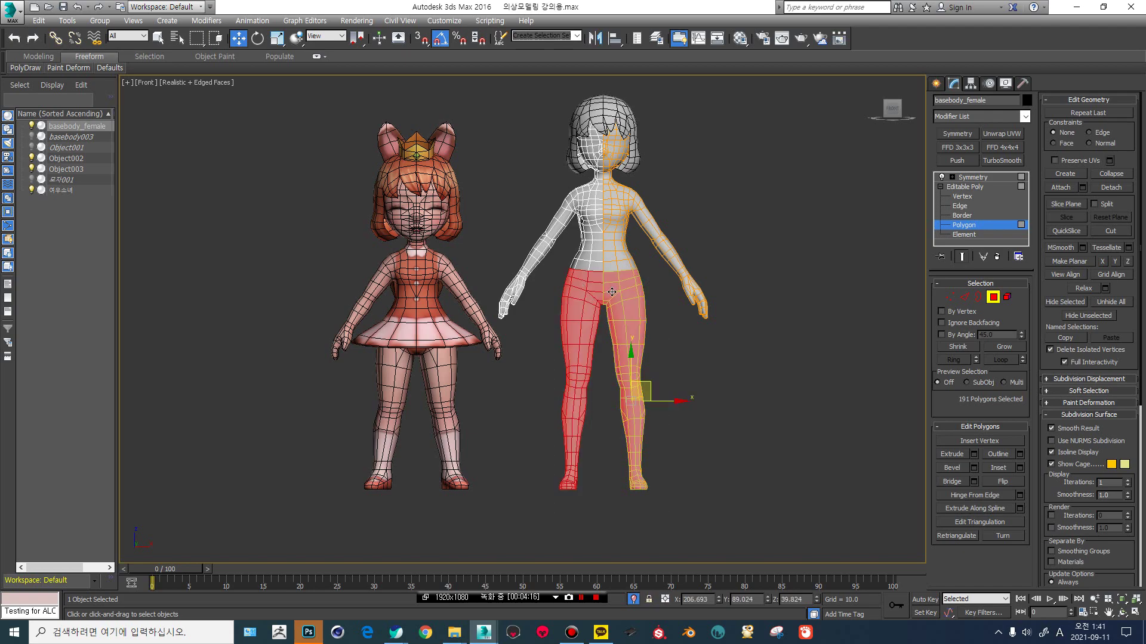
Detach the selected hip and leg polygons as a separate object and leave Polygon level.
scroll(620, 270, up, 3)
alt+middle_drag(620, 270, 679, 324)
scroll(687, 311, down, 4)
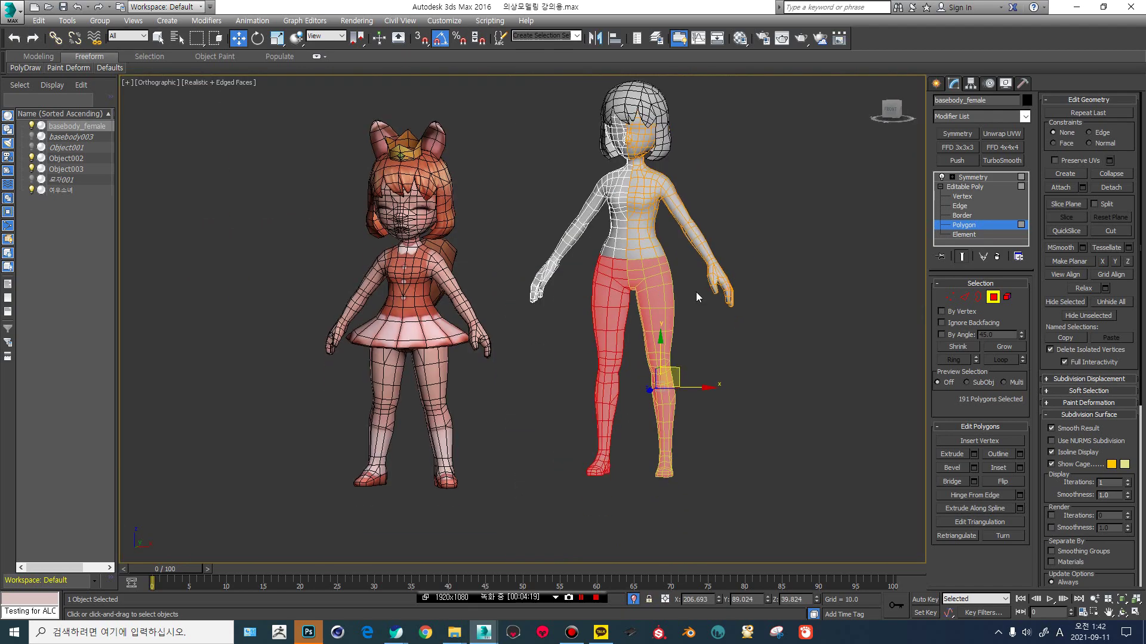
click(1105, 189)
click(842, 285)
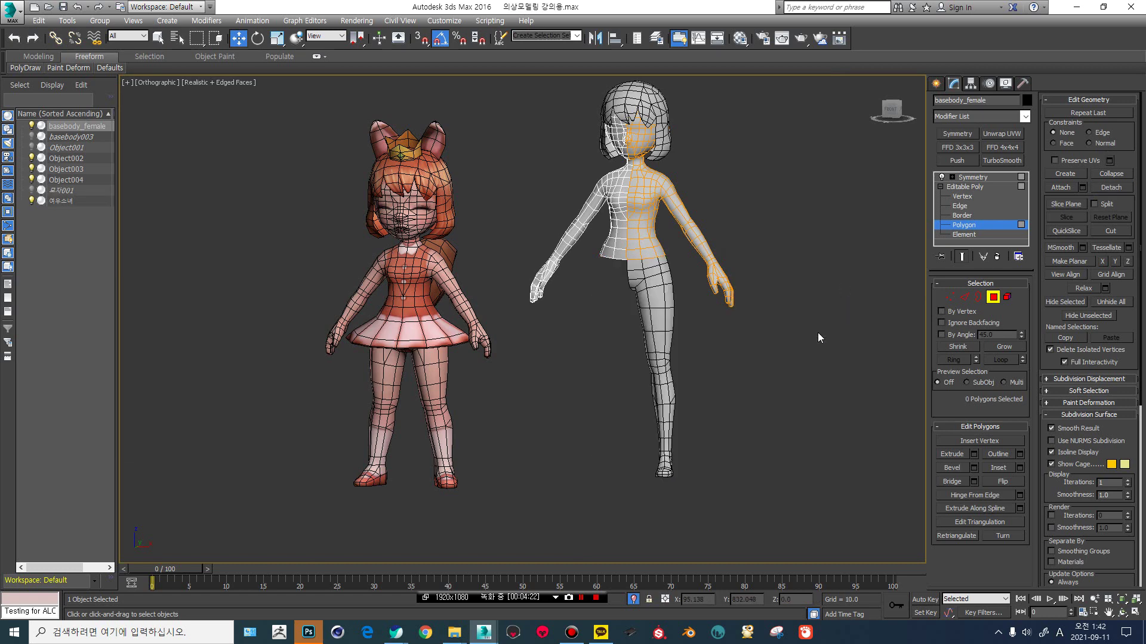
click(961, 189)
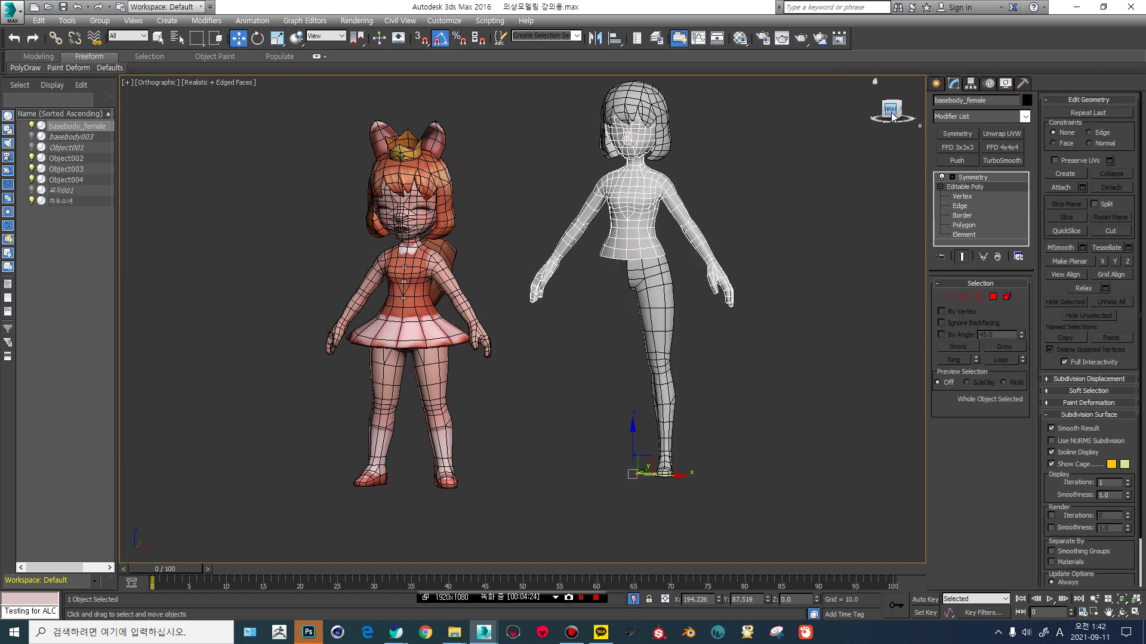
Mirror the detached half of the lower body with a Symmetry modifier to restore both legs.
key(f)
key(F4)
click(591, 304)
key(F4)
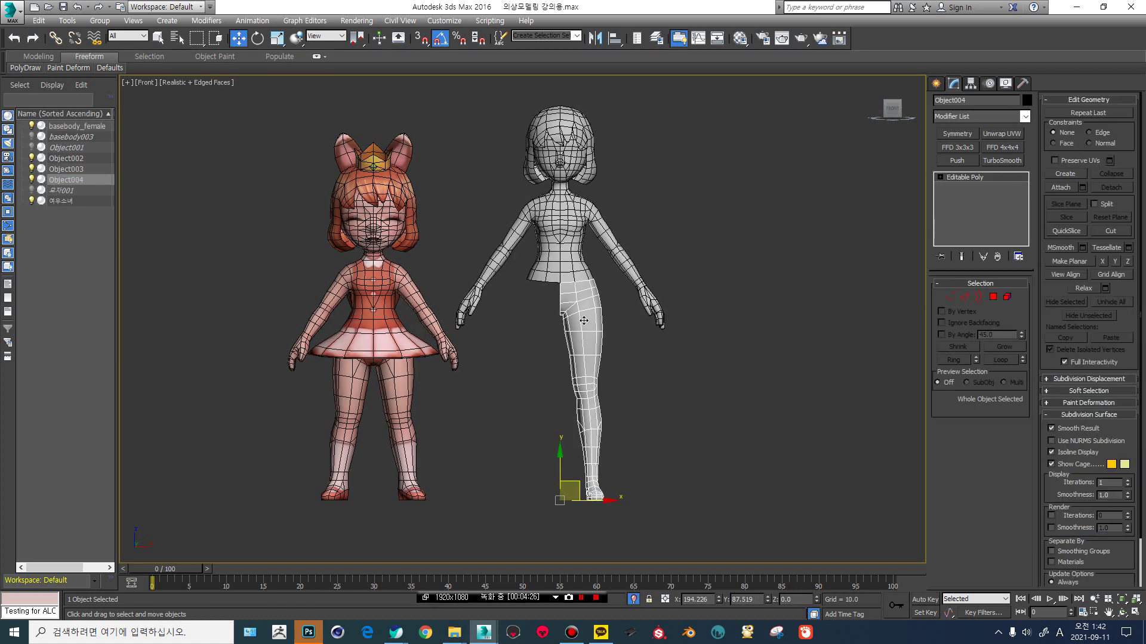
middle_drag(540, 279, 600, 269)
scroll(600, 269, up, 3)
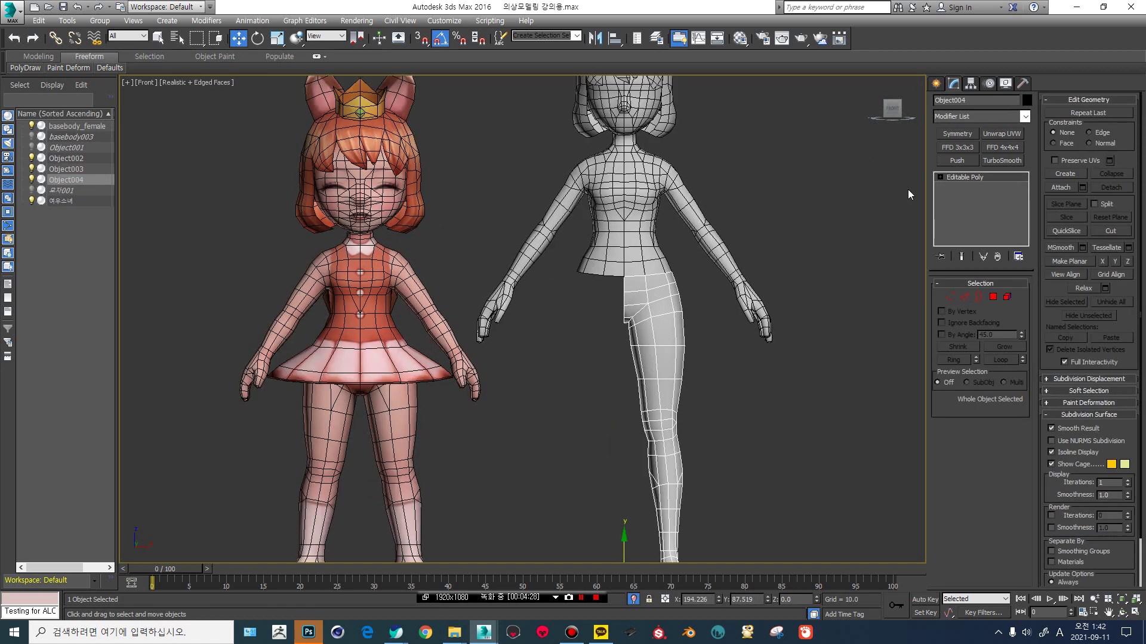
click(956, 134)
click(722, 402)
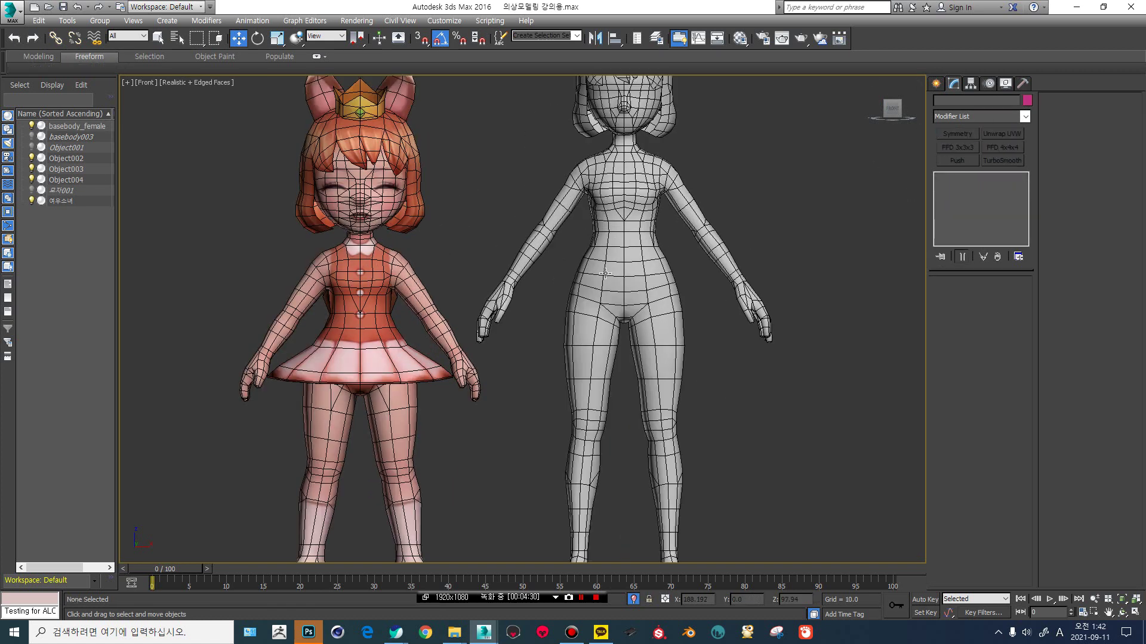
Select the open waist edge loop at the lower end of the base body's upper half at Edge level.
click(618, 251)
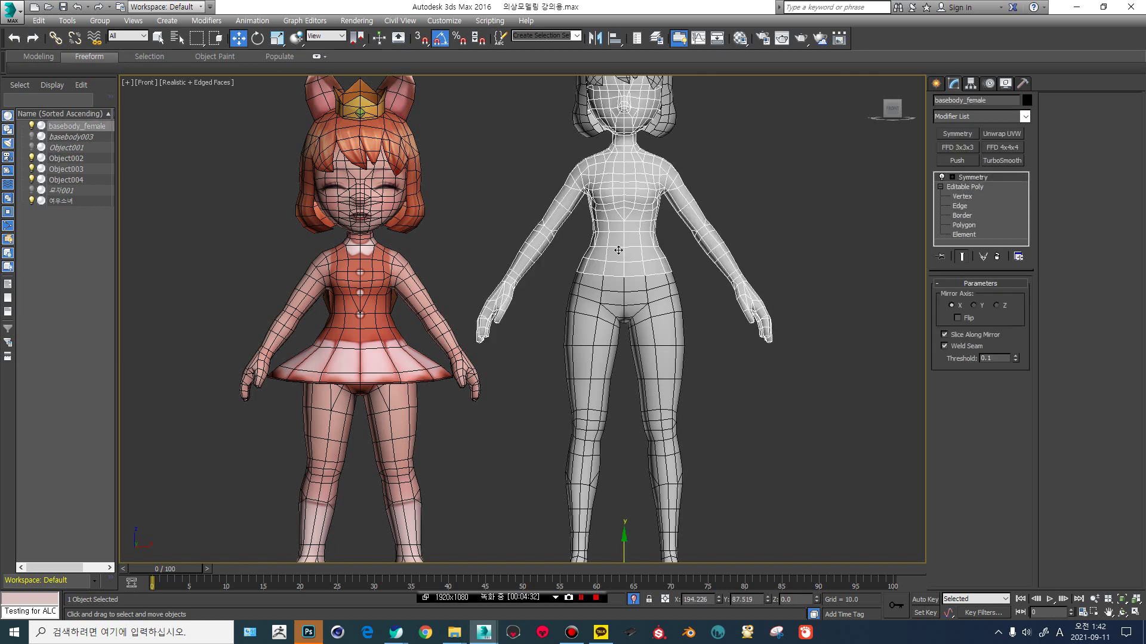
scroll(618, 251, up, 3)
click(972, 207)
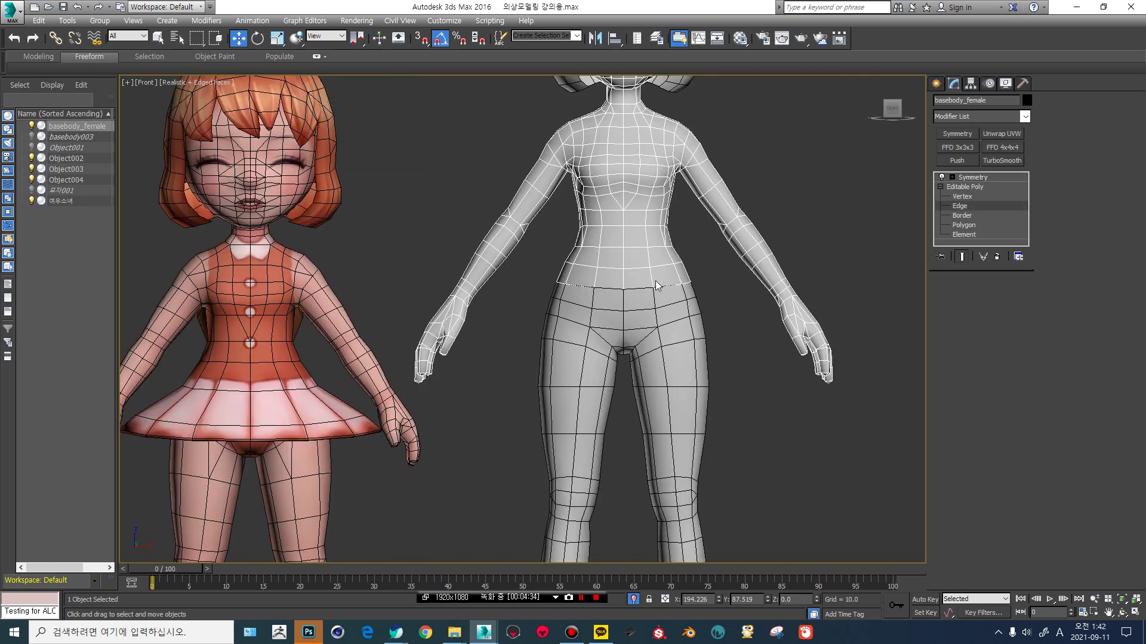
scroll(654, 292, up, 3)
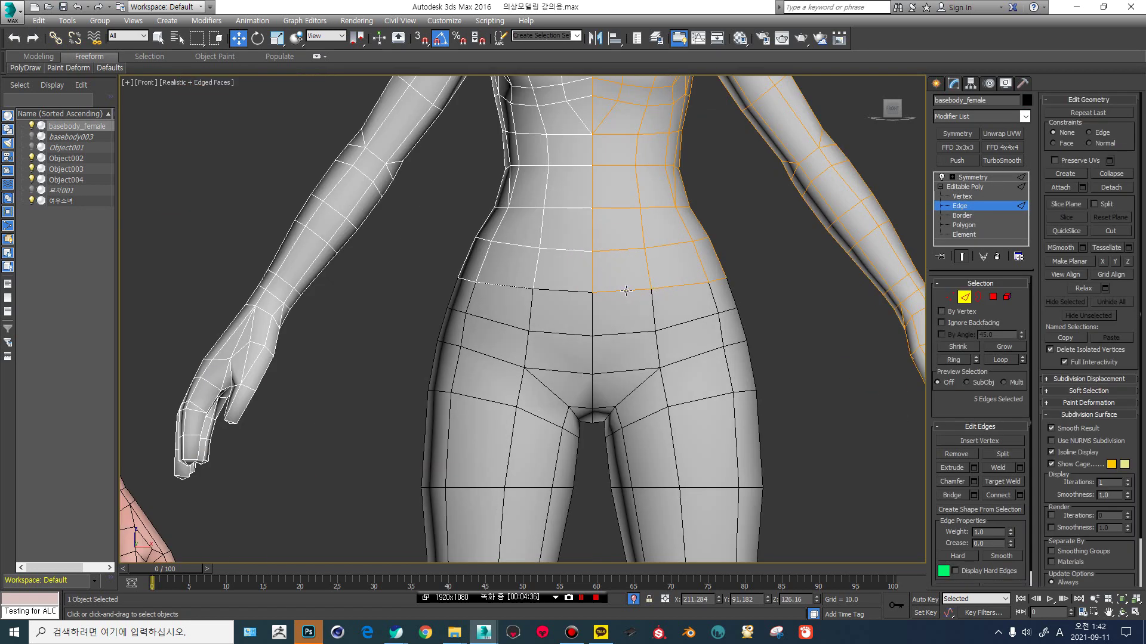
click(626, 292)
ctrl+click(684, 287)
alt+middle_drag(717, 306, 670, 313)
ctrl+click(721, 284)
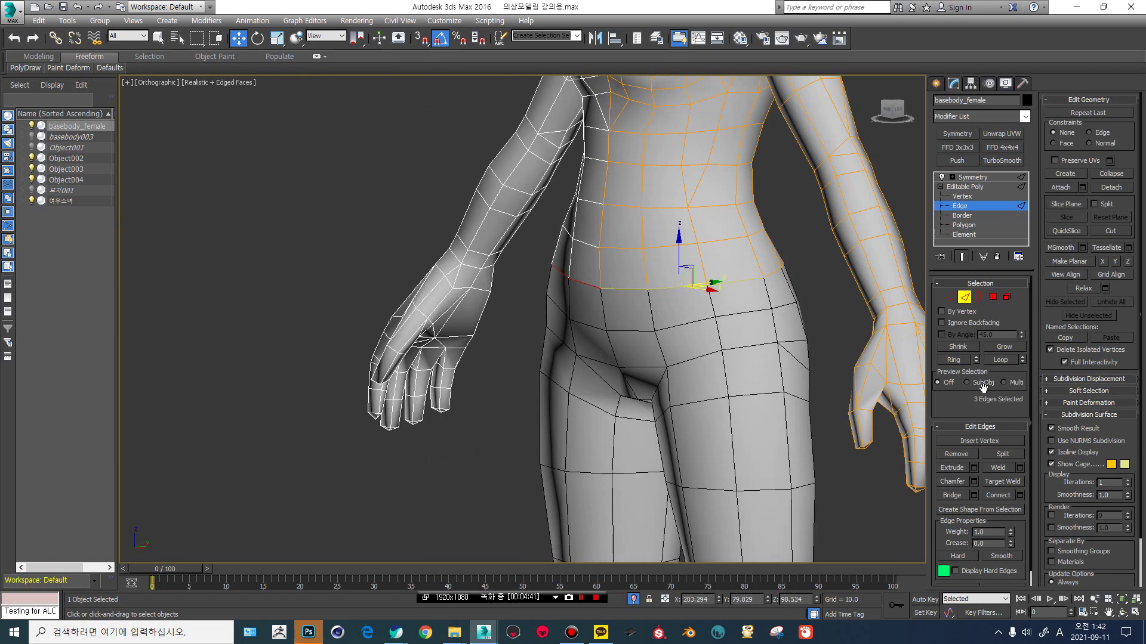
click(995, 360)
Extend the selected waist edges straight down to the upper thighs as new polygons for a skirt.
alt+middle_drag(856, 353, 893, 363)
scroll(837, 299, down, 4)
click(891, 113)
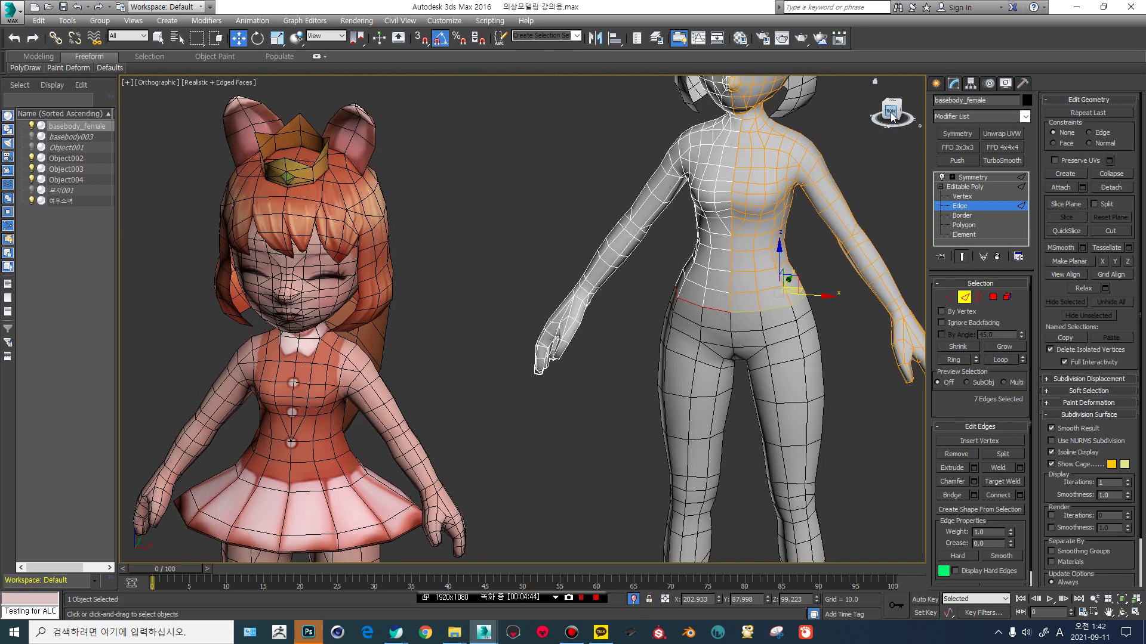
scroll(665, 301, up, 4)
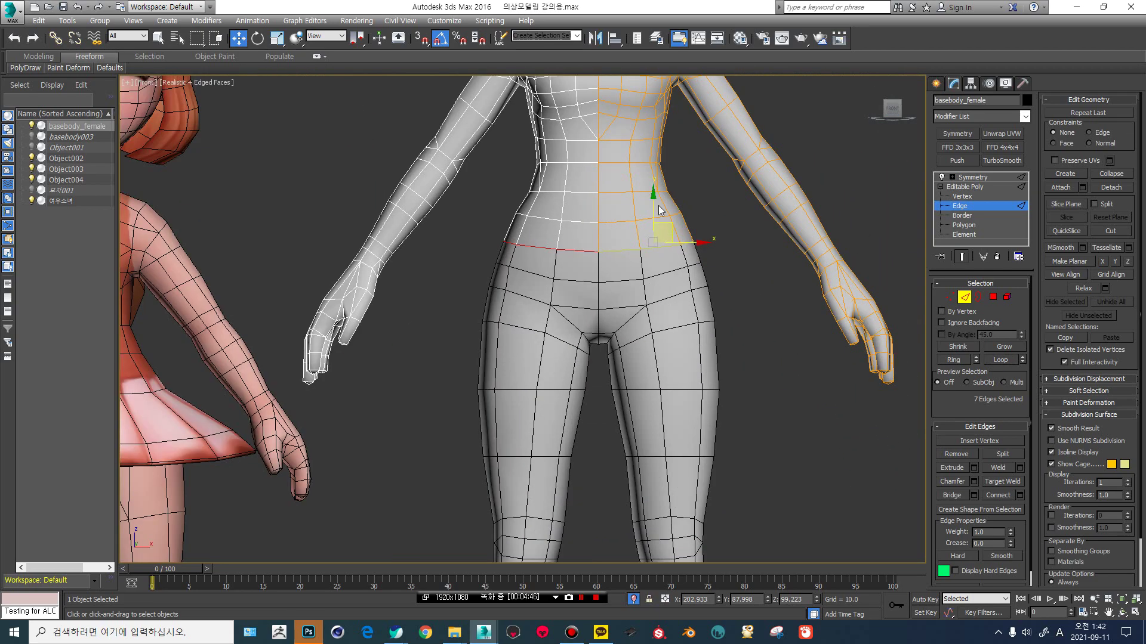
shift+drag(653, 212, 644, 339)
Select the skirt's hem vertices beside the centre line in wireframe at Vertex level and move them outward.
key(F3)
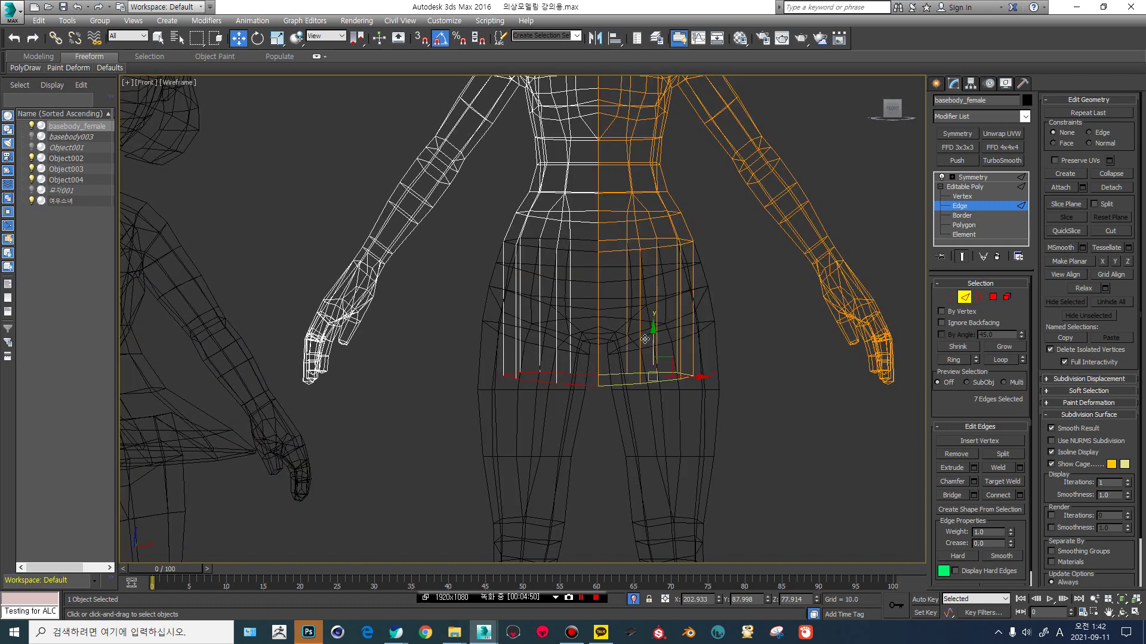
scroll(656, 313, up, 4)
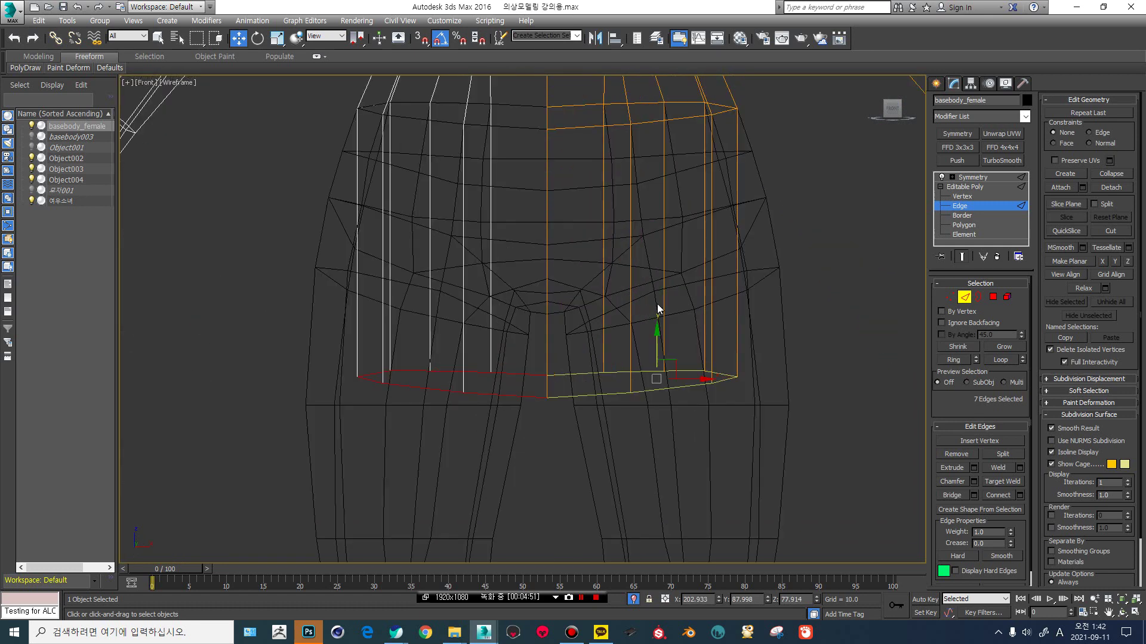
click(969, 198)
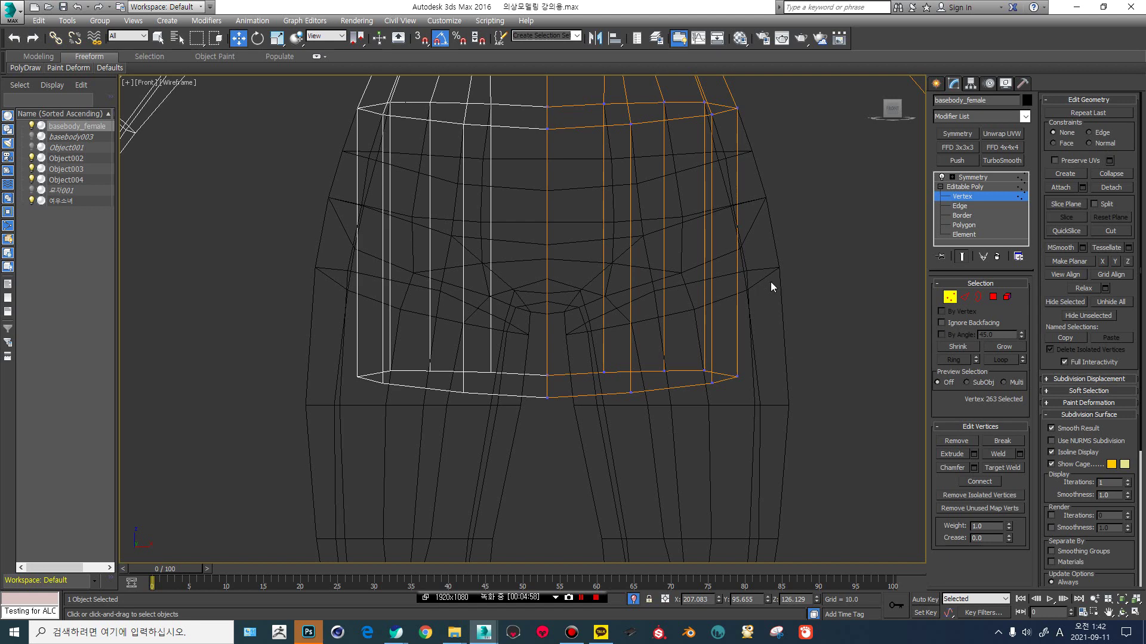
drag(770, 281, 596, 449)
key(F3)
click(799, 278)
key(F3)
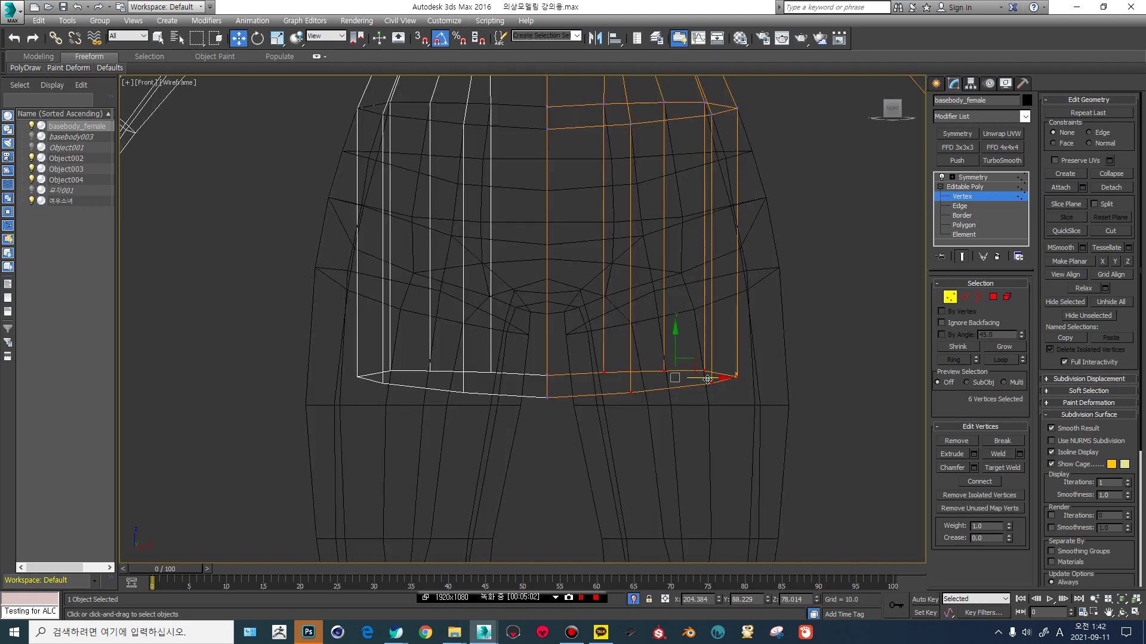
drag(735, 377, 772, 360)
Flare the skirt further by moving its outer hem vertices outward, including the outermost side vertex, and clear the vertex selection.
key(F3)
drag(811, 314, 687, 442)
drag(771, 376, 834, 363)
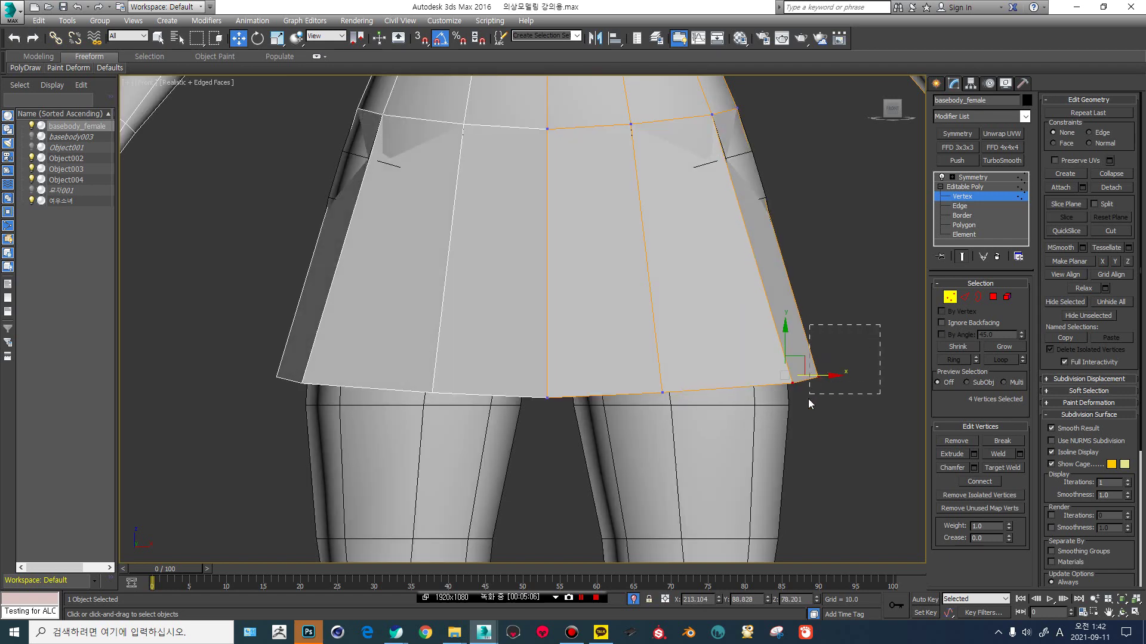
drag(809, 399, 805, 402)
drag(855, 375, 916, 370)
scroll(660, 365, down, 5)
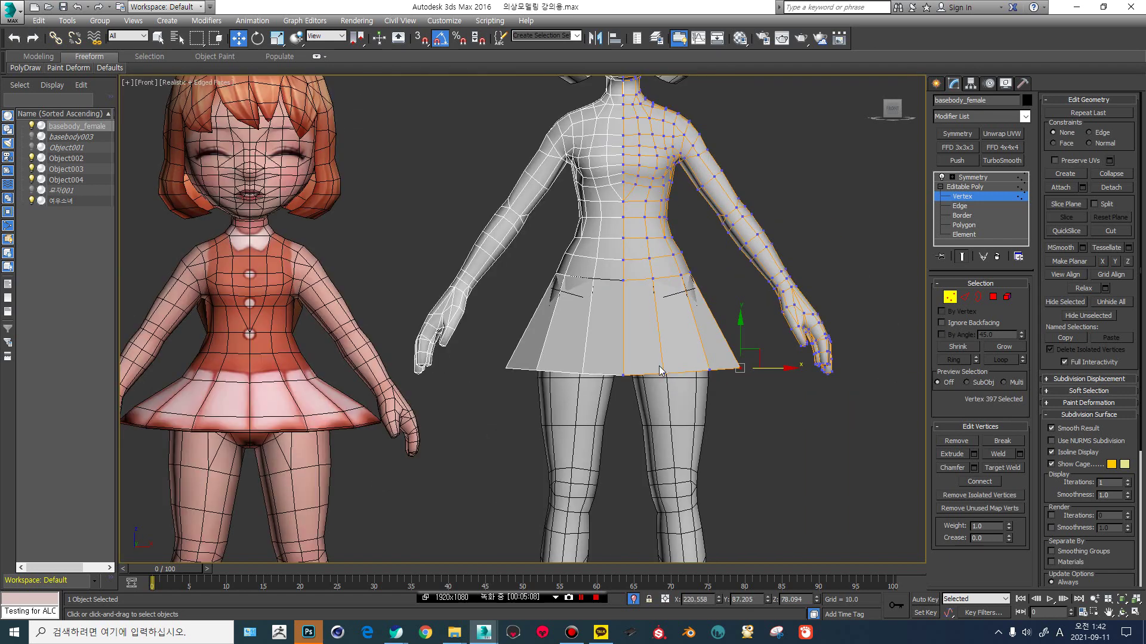
scroll(660, 370, down, 4)
drag(676, 392, 574, 365)
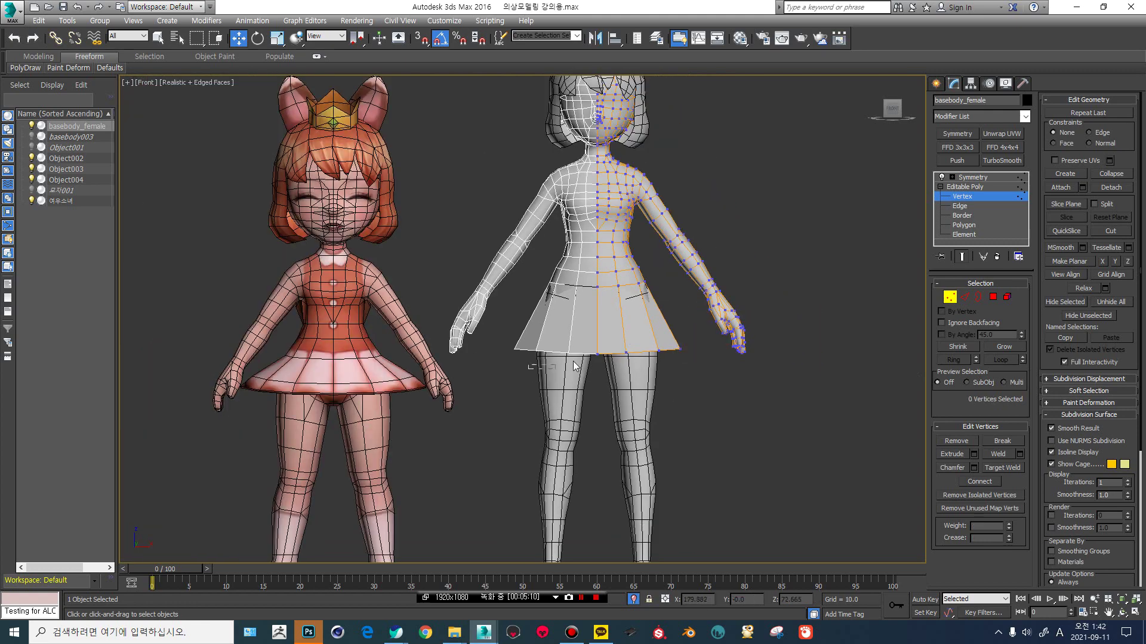
Select the skirt's hem vertices and scale them along the depth axis in the Right view to flare the front and back.
drag(705, 330, 705, 330)
alt+middle_drag(704, 333, 559, 339)
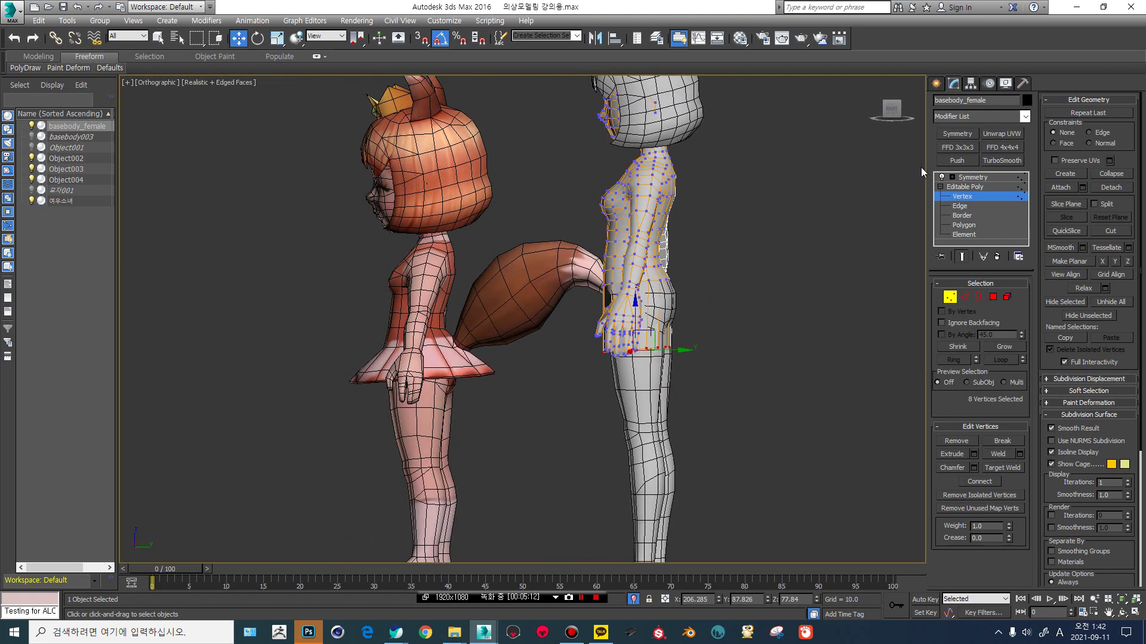
click(890, 111)
scroll(659, 296, up, 6)
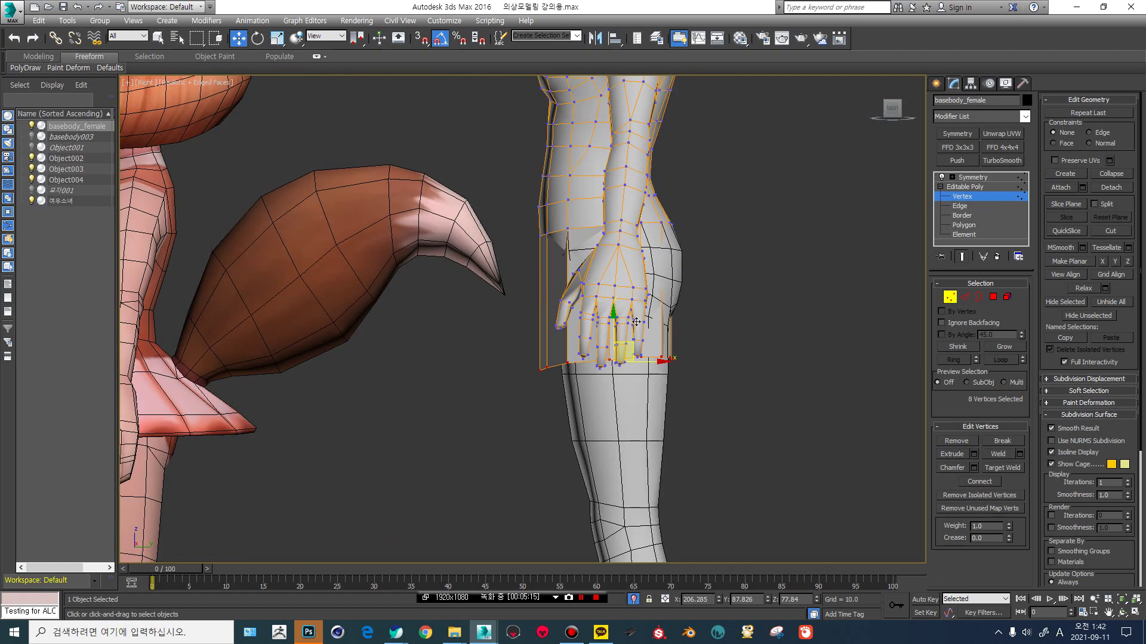
key(r)
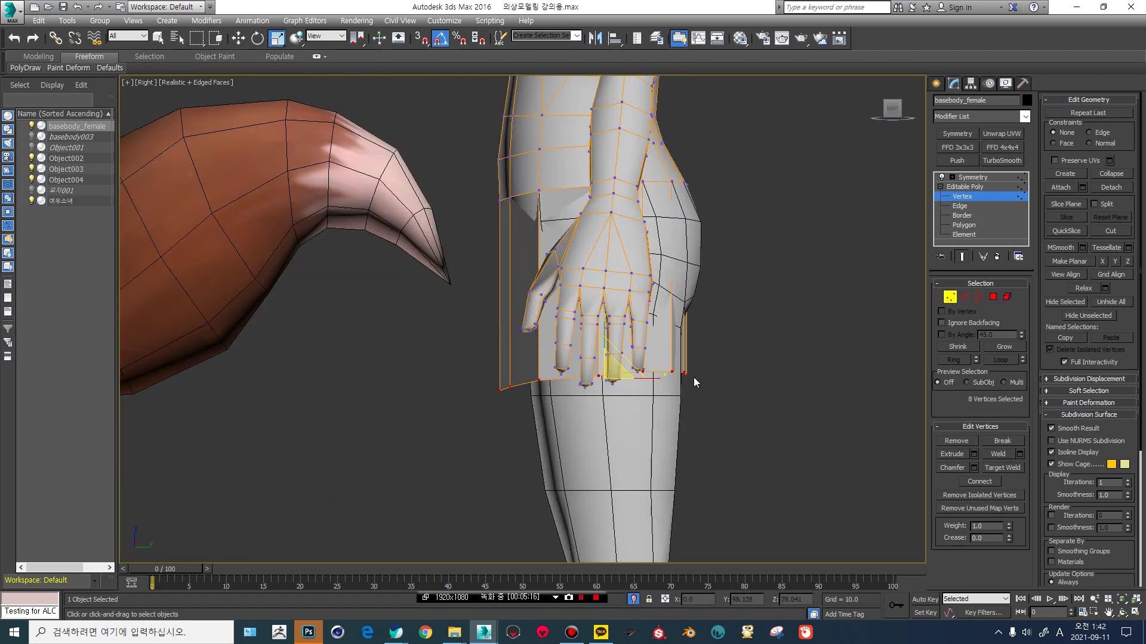
mouse_move(655, 380)
mouse_down()
mouse_move(686, 382)
mouse_move(657, 382)
mouse_move(676, 386)
mouse_up()
key(w)
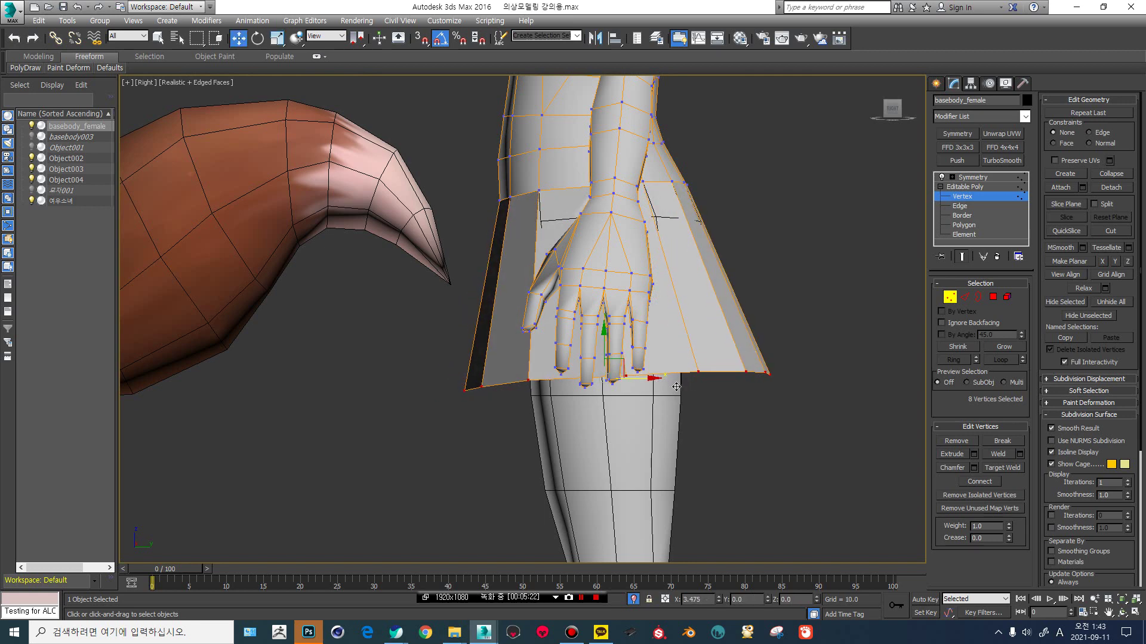
Move the hem vertex next to the skirt's outer corner slightly outward in the Front view at Vertex level.
click(961, 187)
key(F4)
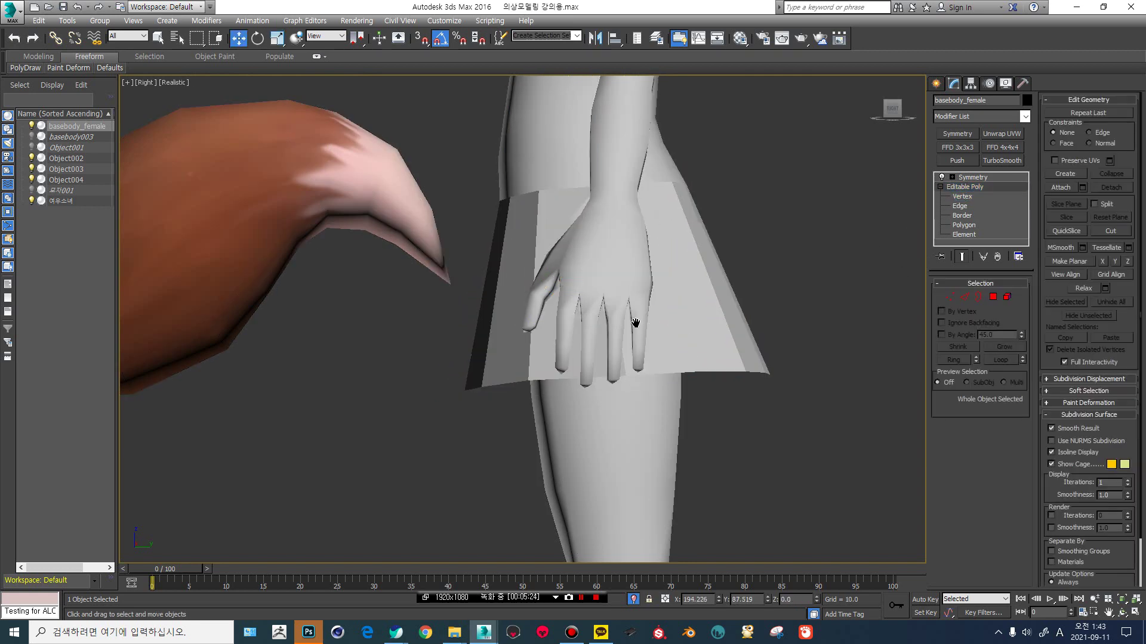
scroll(635, 323, down, 8)
alt+middle_drag(585, 284, 697, 305)
click(892, 113)
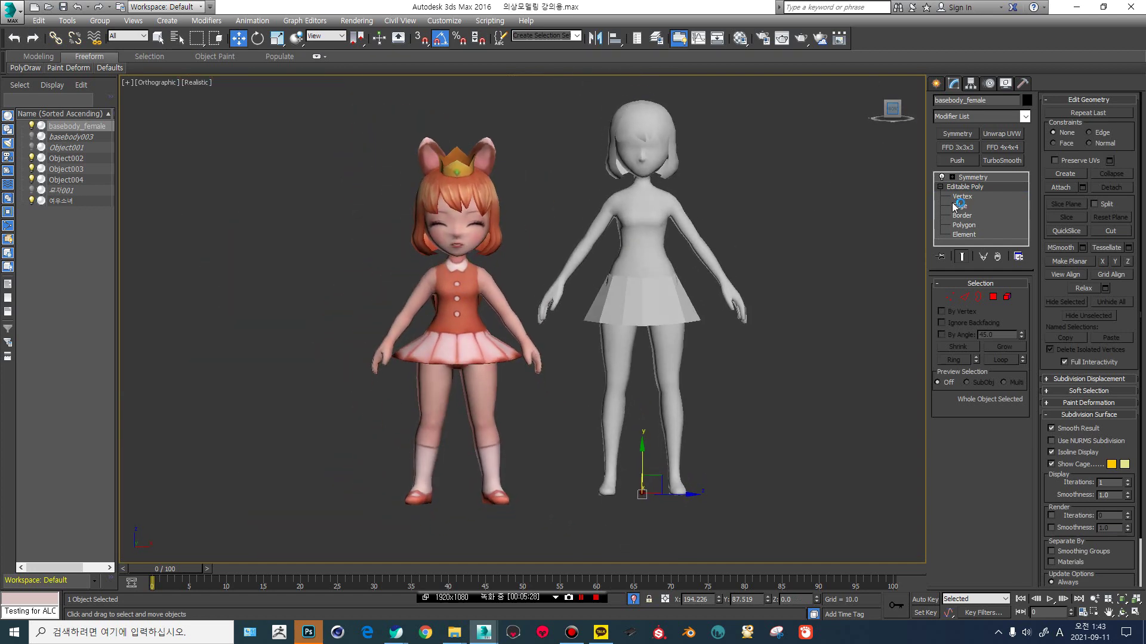
click(959, 197)
scroll(669, 334, up, 6)
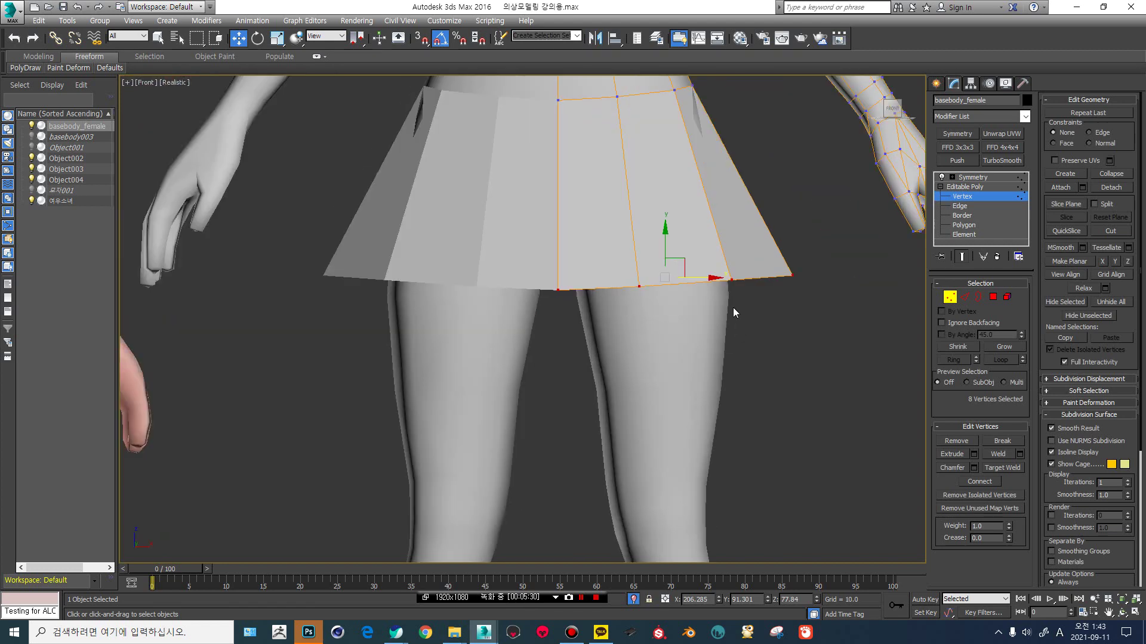
drag(730, 296, 761, 274)
middle_drag(650, 232, 651, 234)
scroll(643, 271, down, 6)
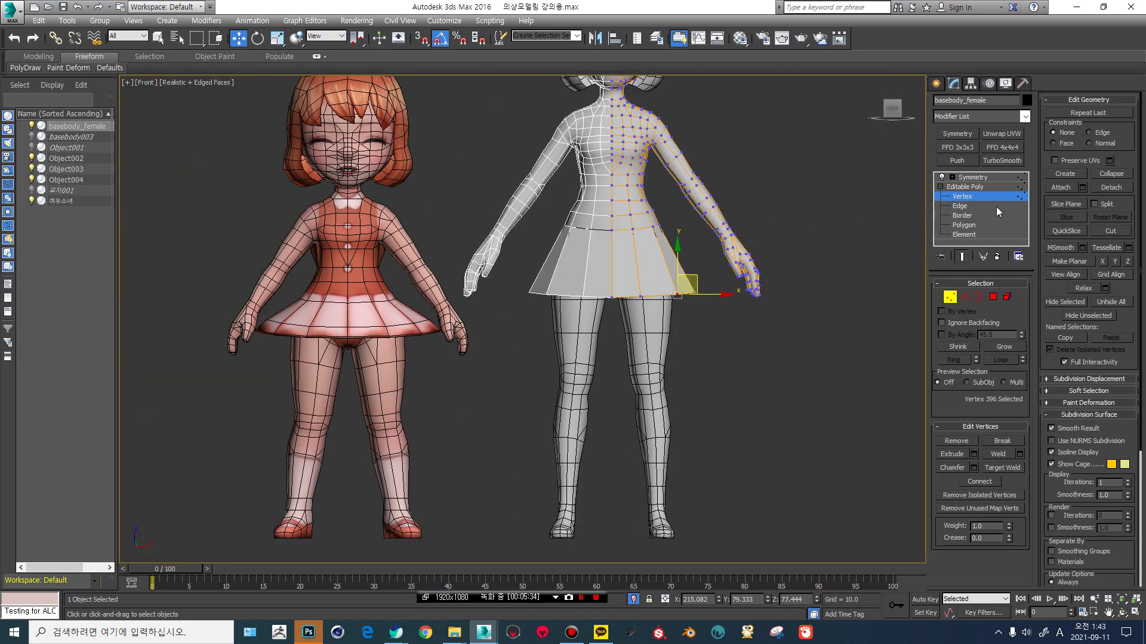
Leave Vertex level, dismiss the pop-up advert, and examine the skirt's front silhouette with edge lines hidden and shown.
click(957, 188)
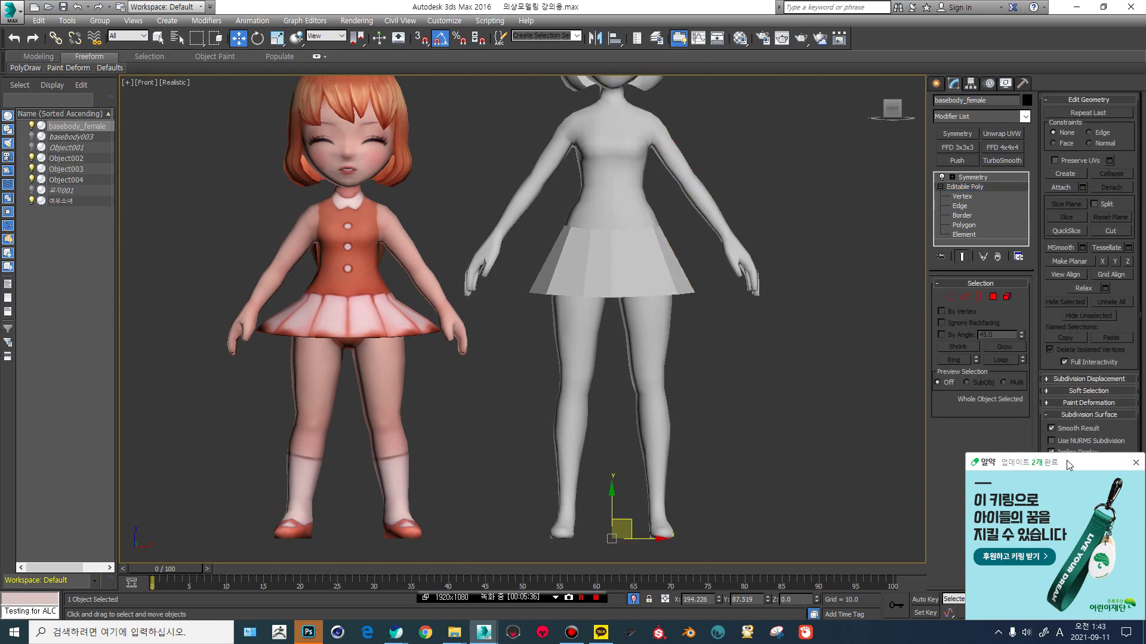
click(1136, 463)
middle_drag(595, 292, 604, 325)
scroll(621, 292, up, 3)
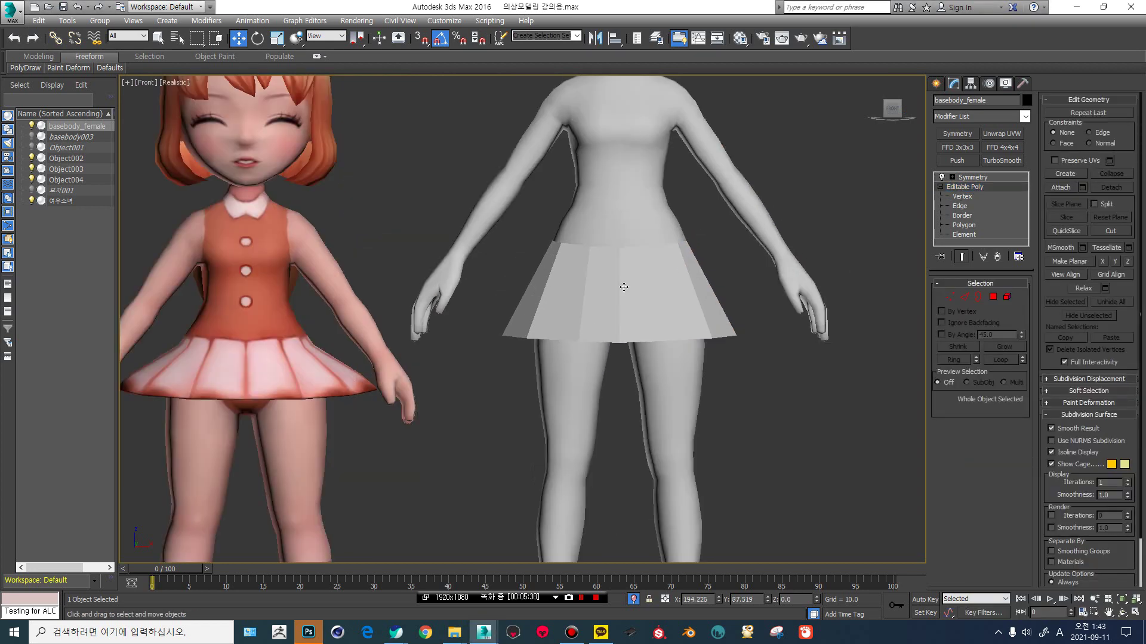
key(F4)
scroll(624, 285, up, 4)
middle_drag(624, 280, 629, 283)
key(F4)
middle_drag(598, 247, 621, 304)
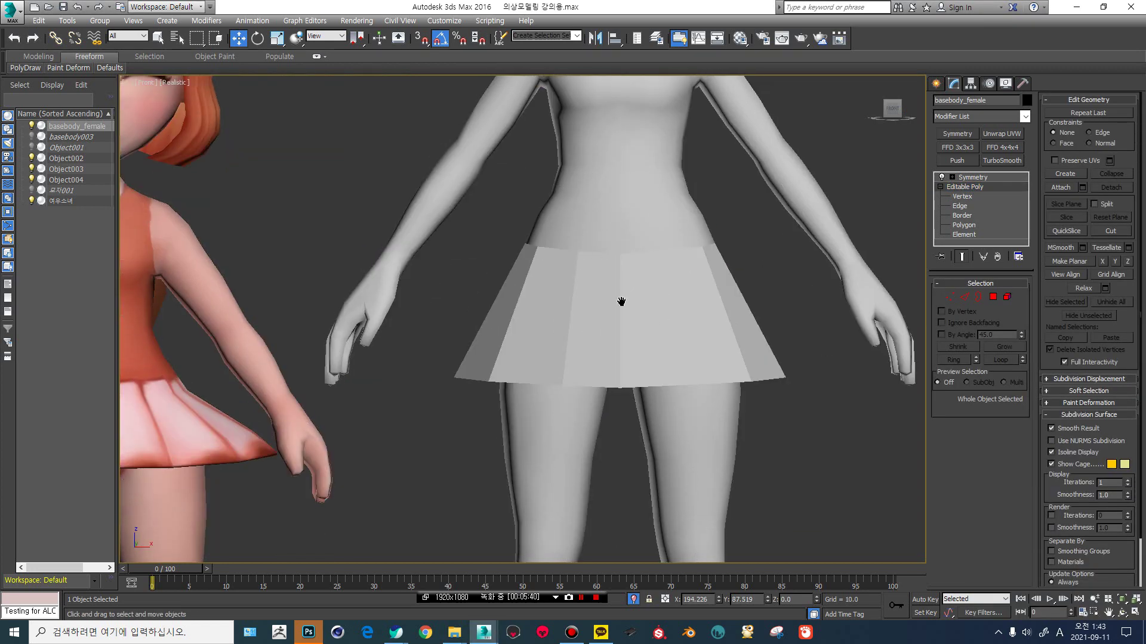
scroll(621, 302, up, 3)
key(F4)
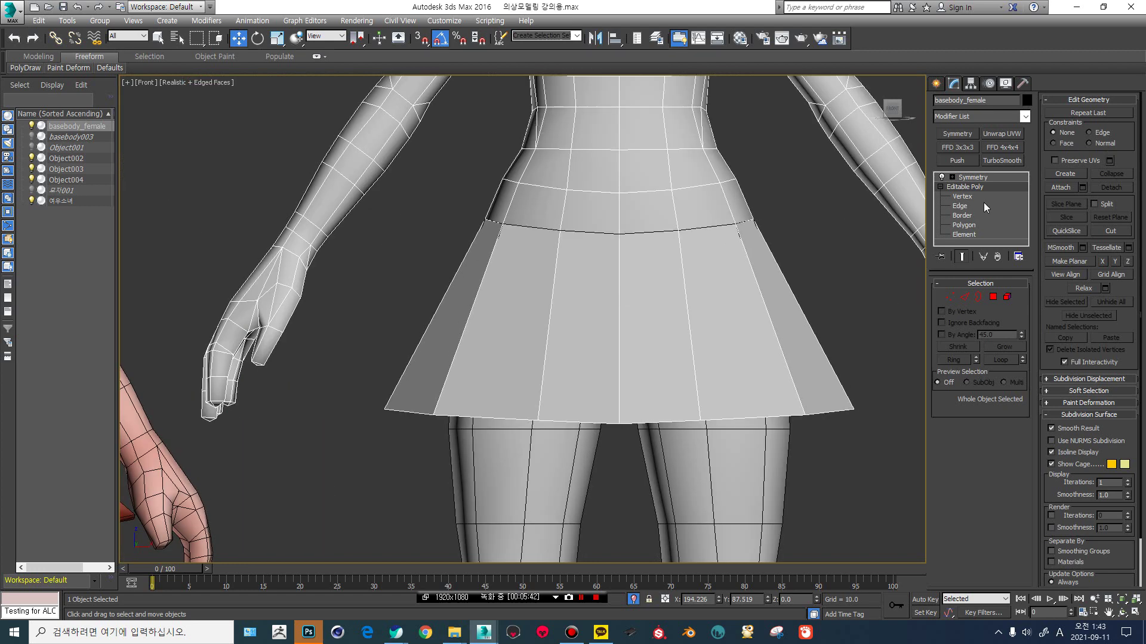
Select the three front skirt polygons on the modelled half at Polygon level.
click(961, 206)
click(964, 225)
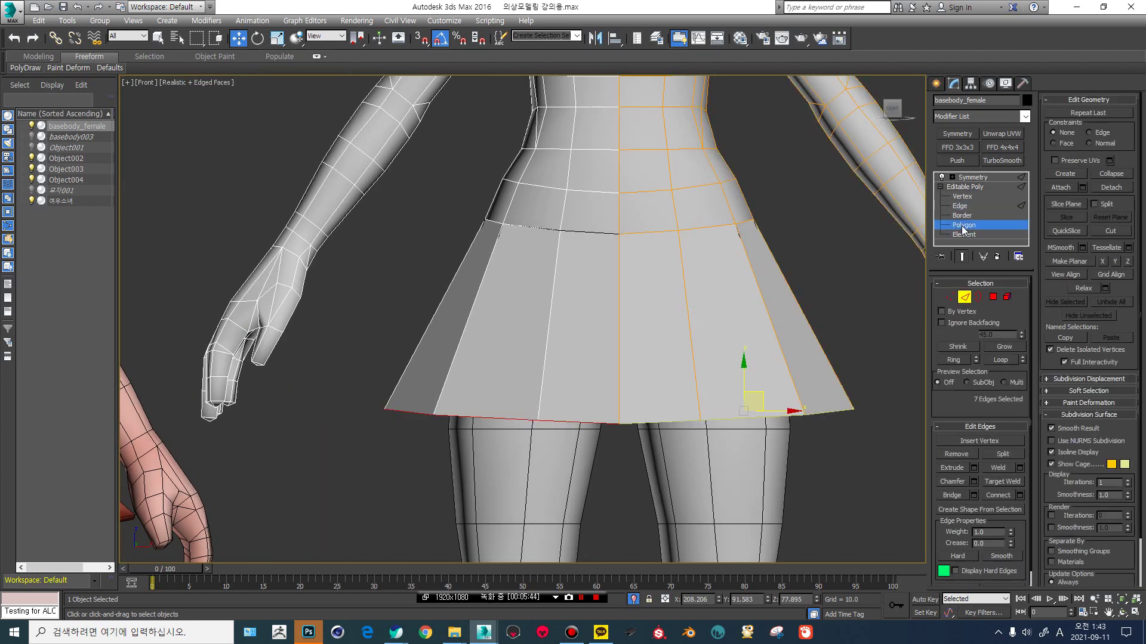
click(593, 336)
ctrl+click(710, 297)
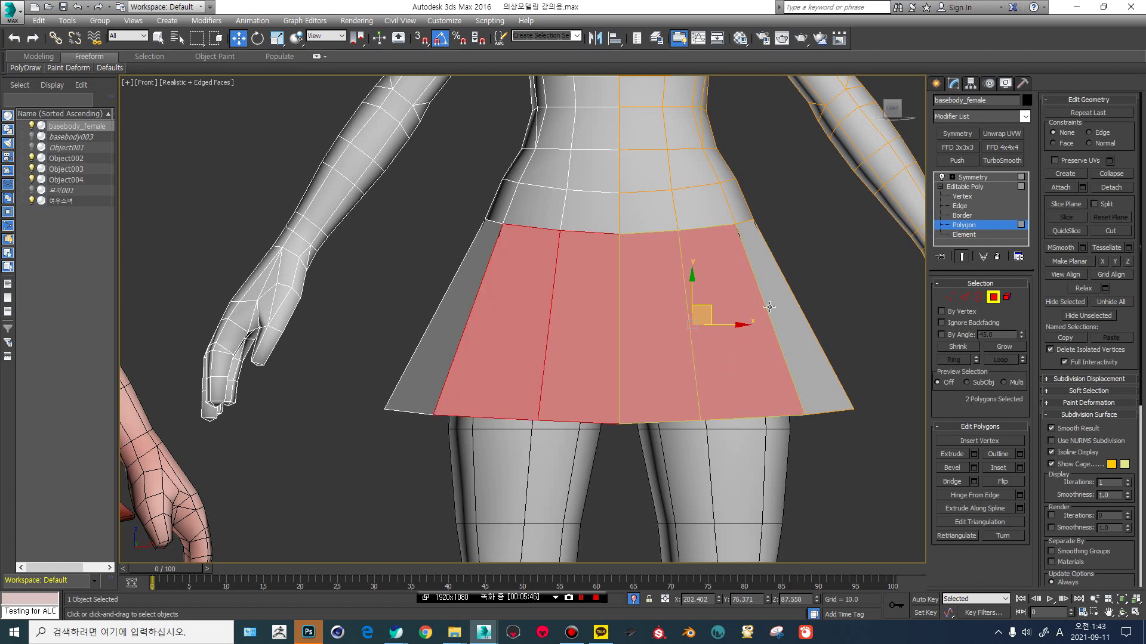
ctrl+click(770, 307)
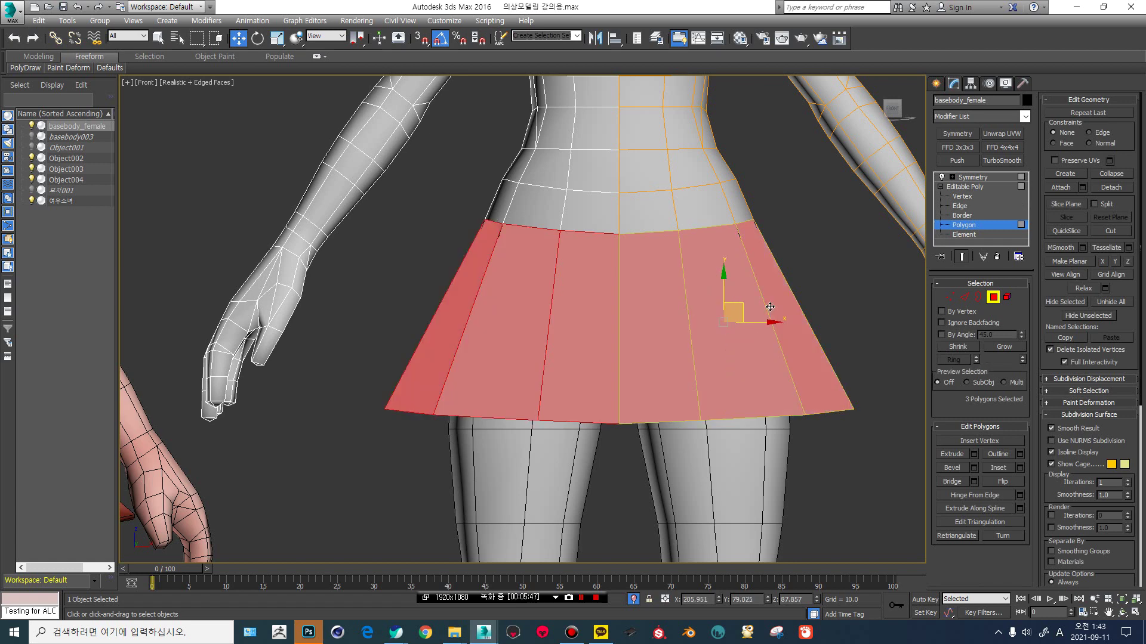
Connect the skirt's lengthwise edges at Edge level with 3 segments, pinch 6 and slide -4.
click(946, 206)
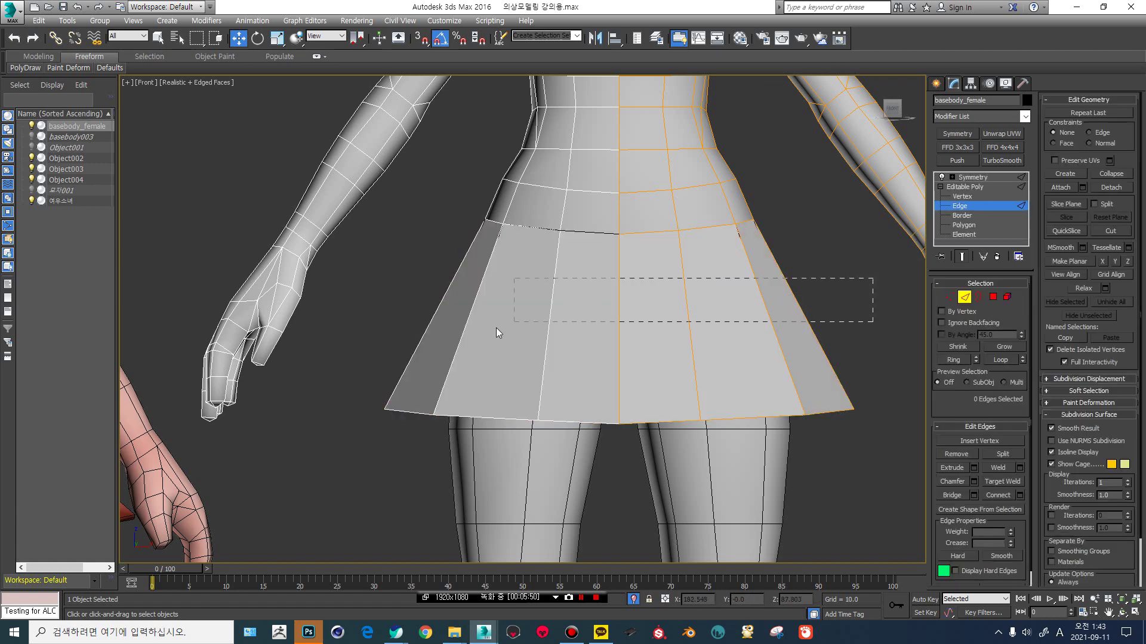
drag(496, 328, 344, 355)
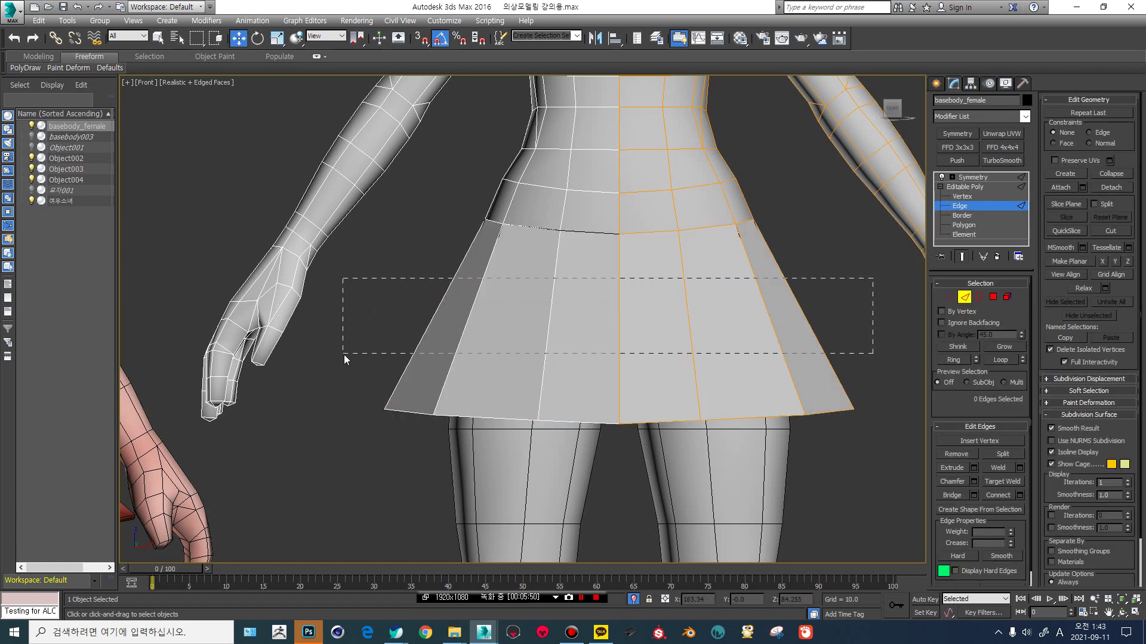
click(1019, 497)
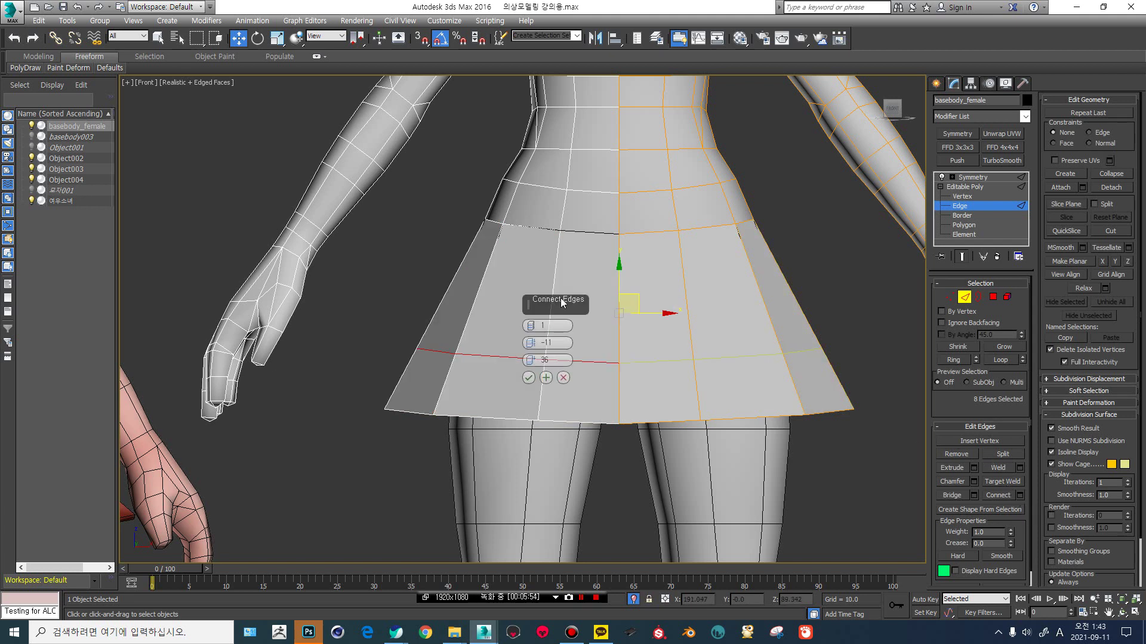
drag(553, 303, 383, 279)
click(367, 297)
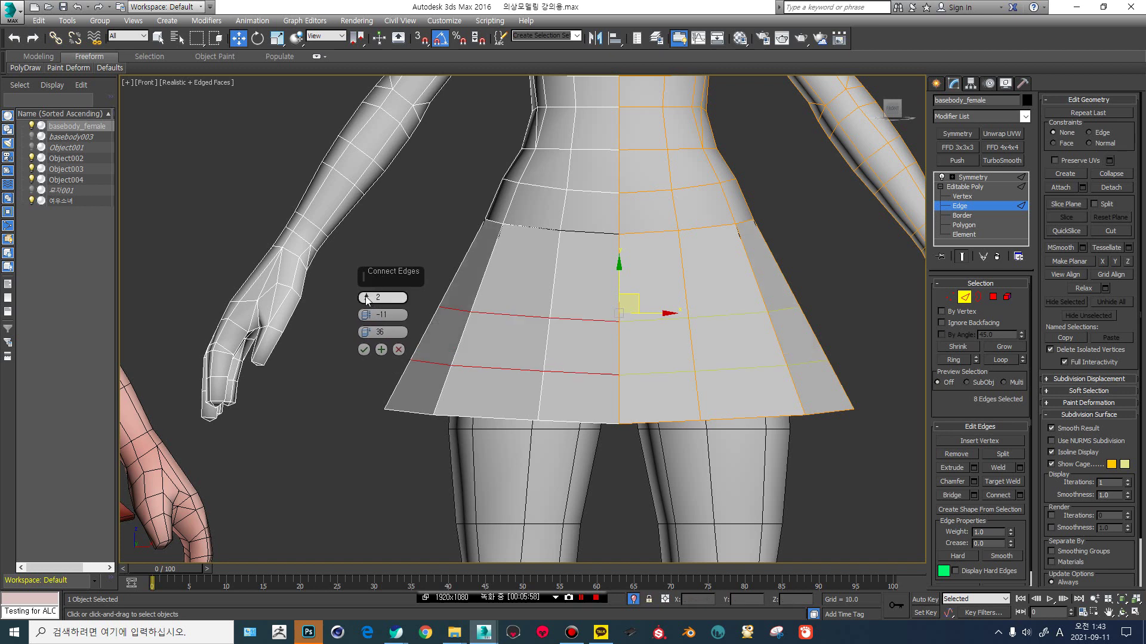
click(365, 297)
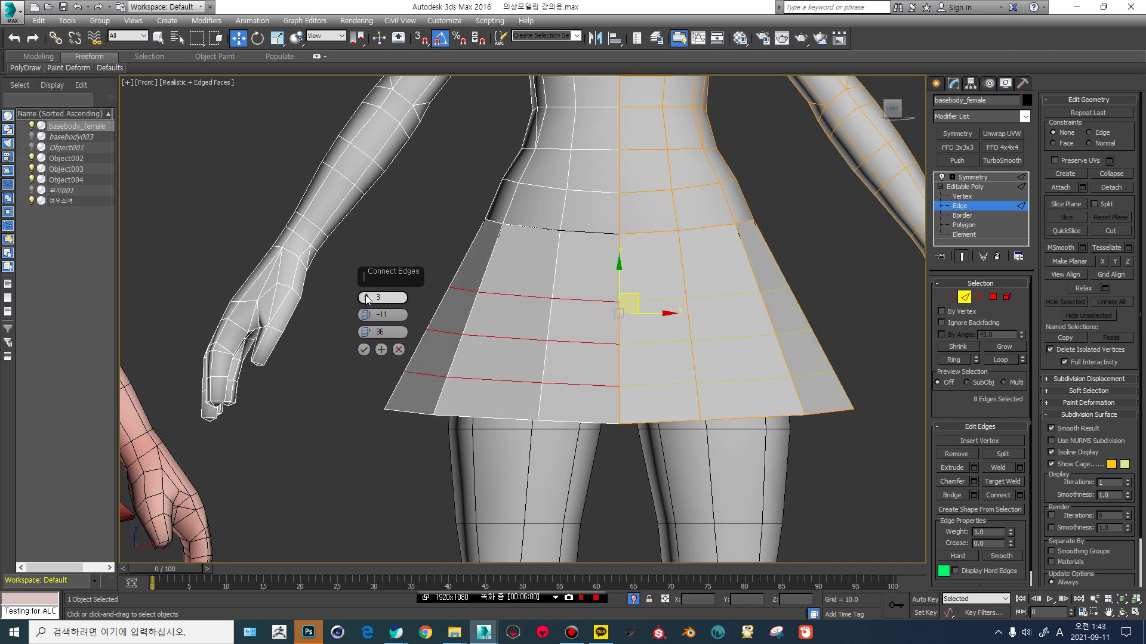
mouse_move(365, 317)
mouse_down()
mouse_move(365, 344)
mouse_move(365, 307)
mouse_move(364, 337)
mouse_up()
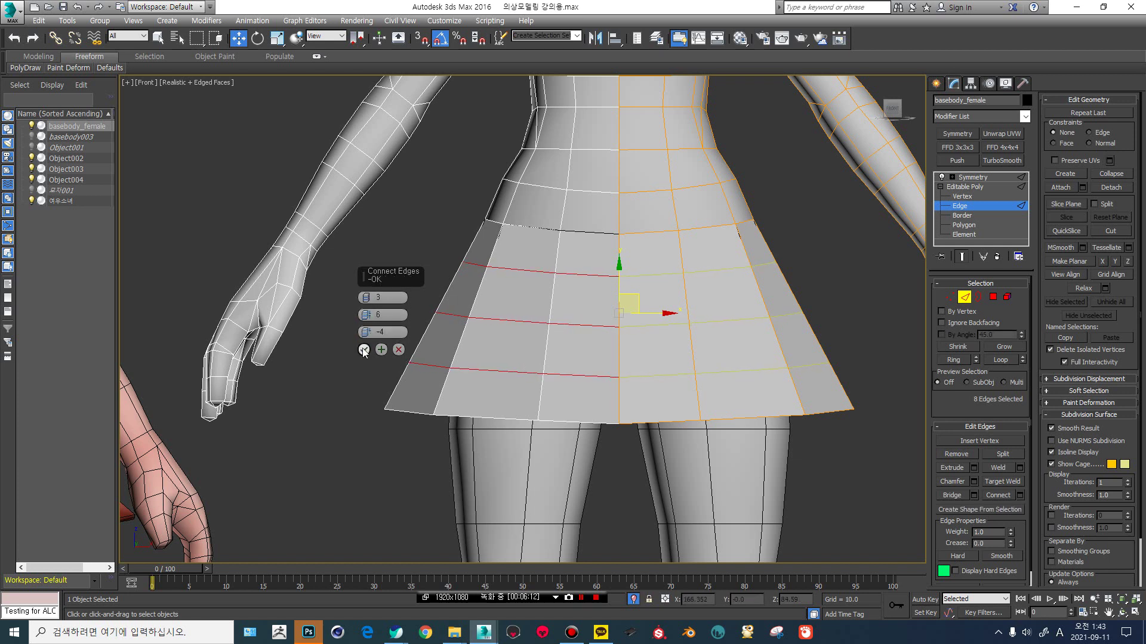
click(364, 350)
Adjust the side vertices of the skirt's new horizontal rows outward at Vertex level to round its front silhouette.
scroll(777, 241, down, 5)
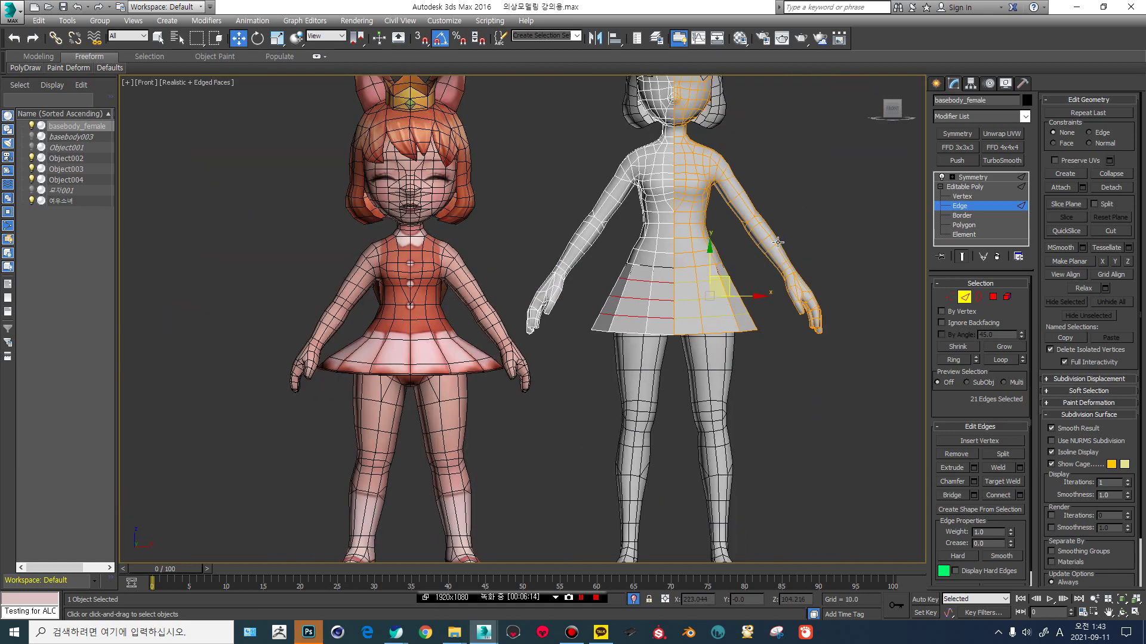
click(962, 196)
scroll(783, 306, up, 5)
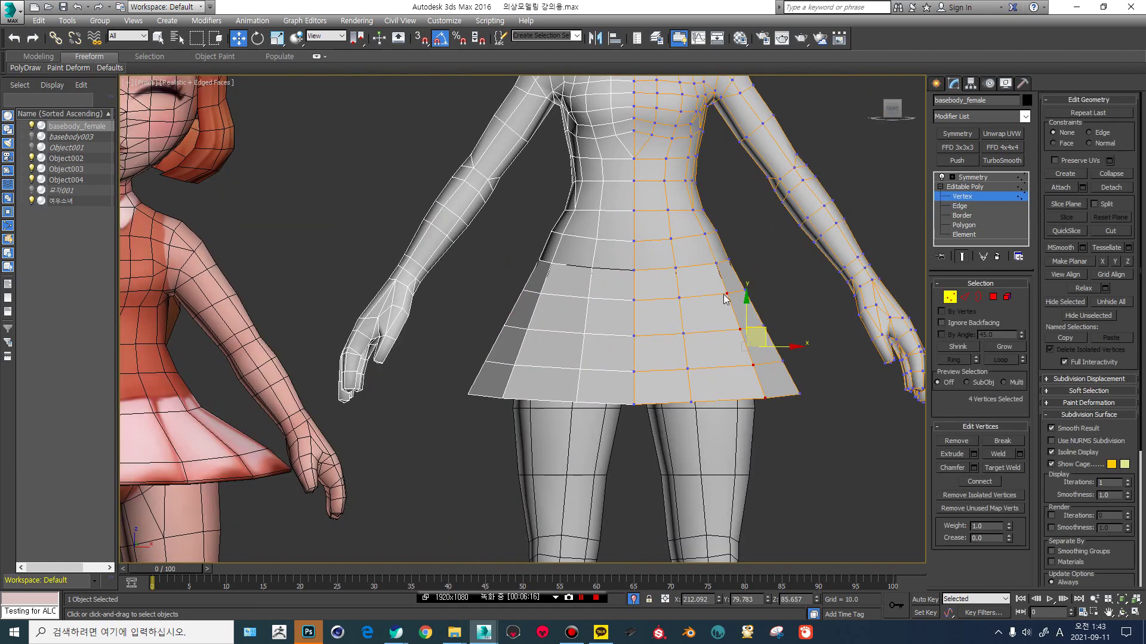
drag(766, 267, 709, 309)
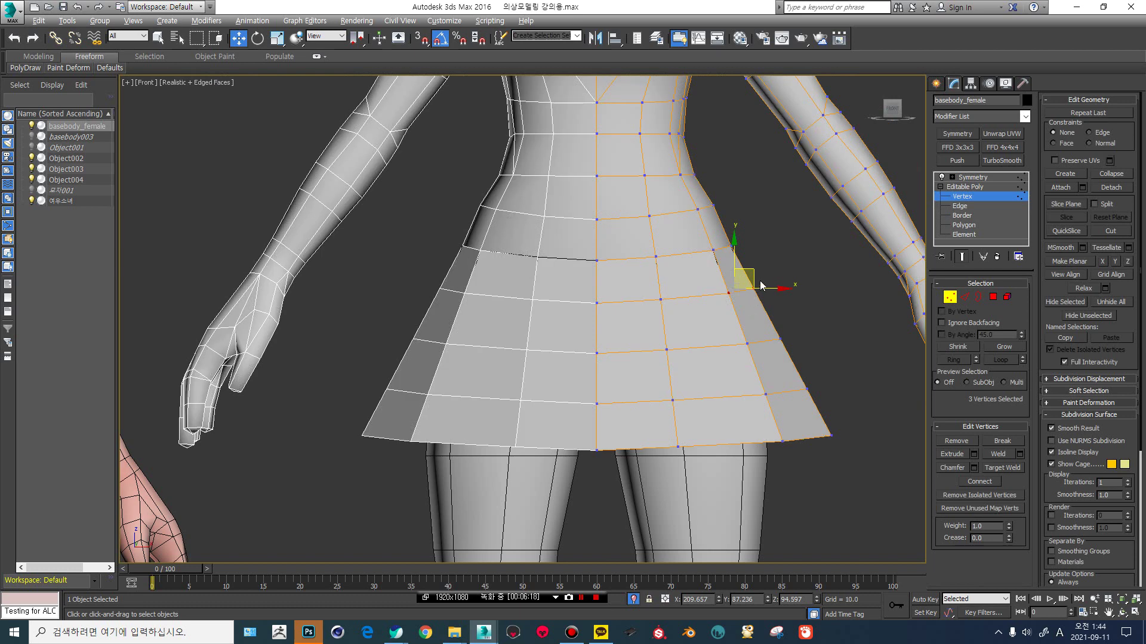
drag(755, 278, 799, 387)
Move the back vertices of the skirt's upper and middle new rows slightly outward in the Right view.
alt+middle_drag(776, 310, 531, 301)
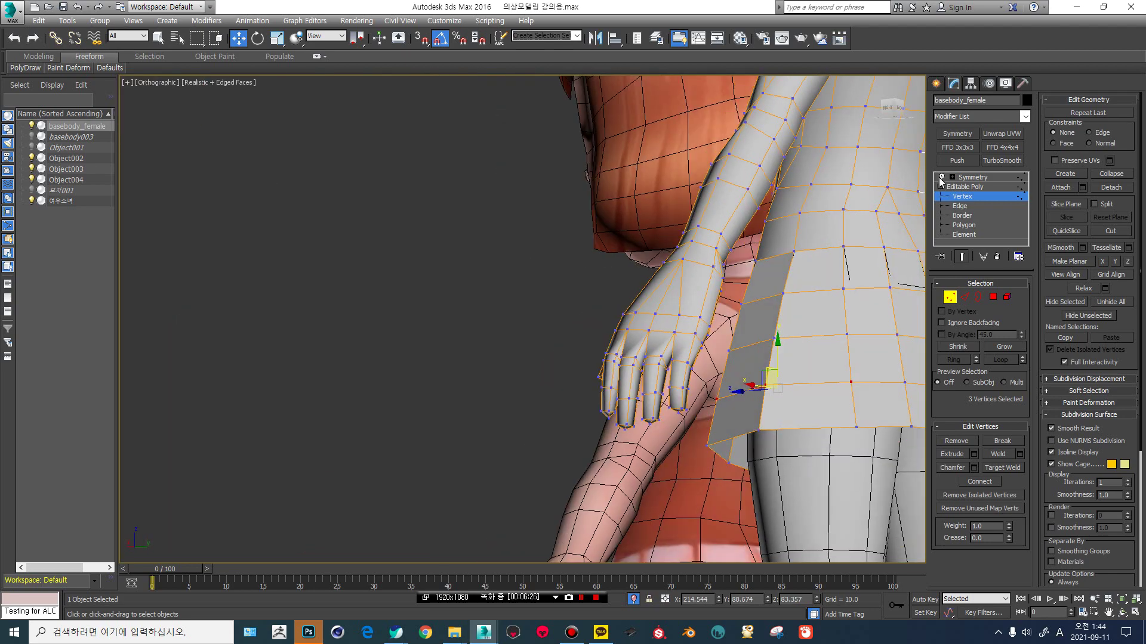
click(886, 111)
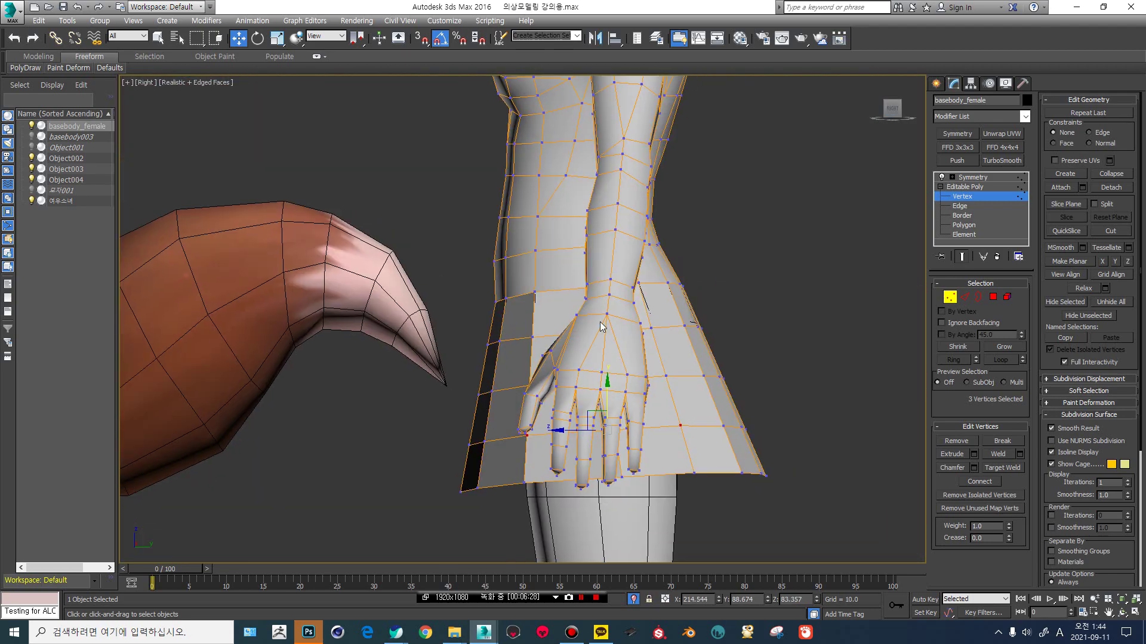
scroll(695, 285, up, 2)
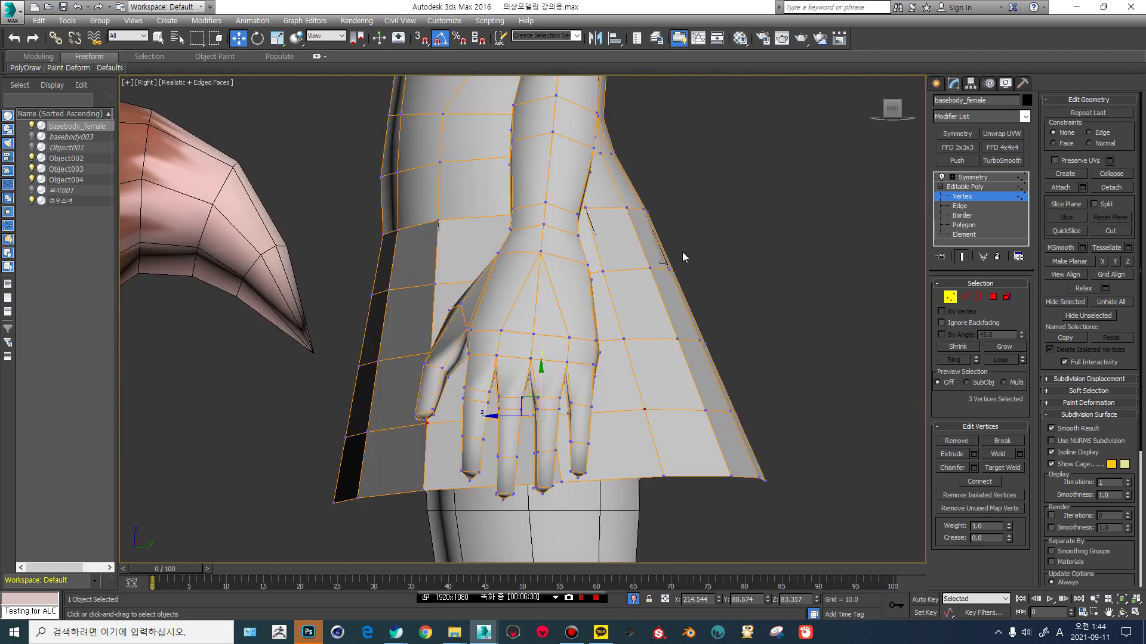
mouse_move(682, 257)
mouse_down()
mouse_move(655, 278)
mouse_move(694, 260)
mouse_up()
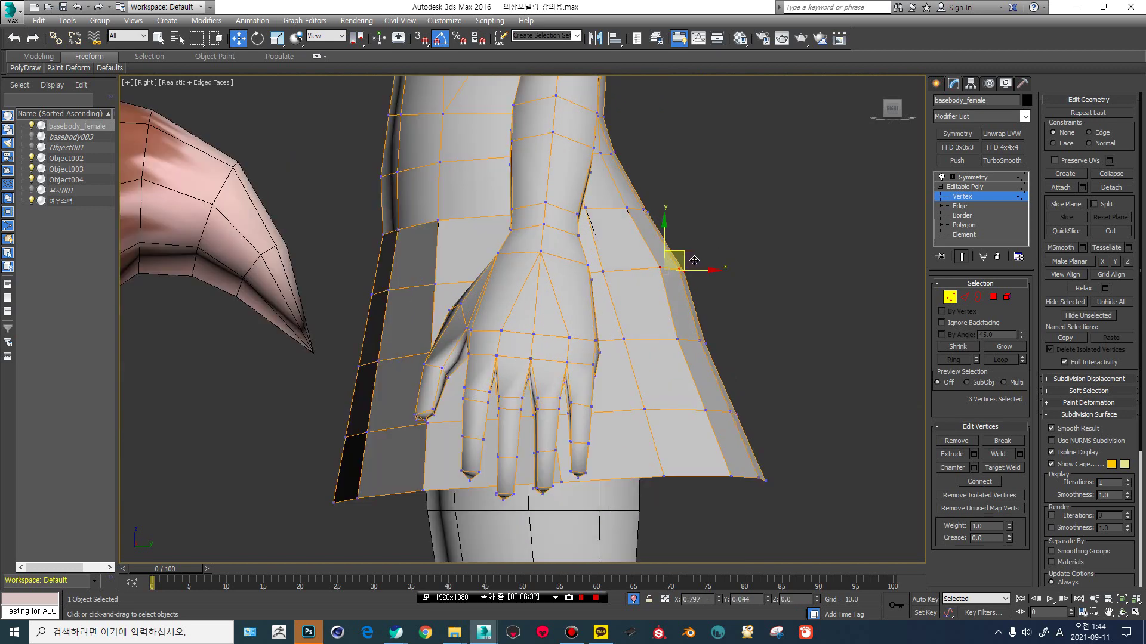
drag(741, 314, 659, 369)
drag(708, 338, 716, 338)
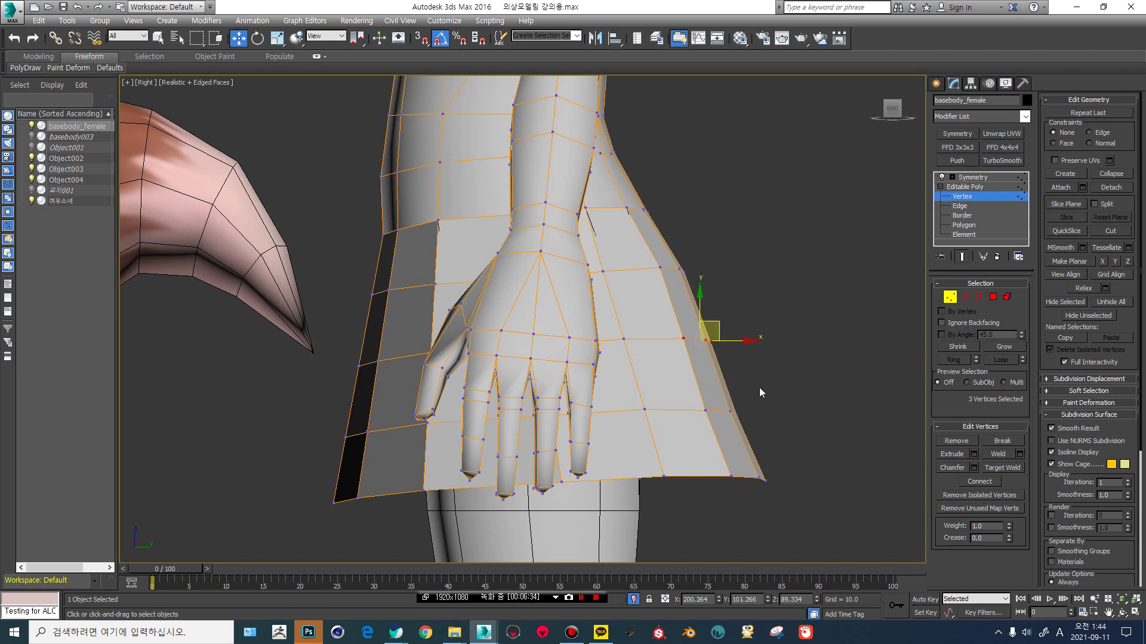
Move the waistline vertices at the skirt's side slightly outward in the Front view.
scroll(432, 302, down, 2)
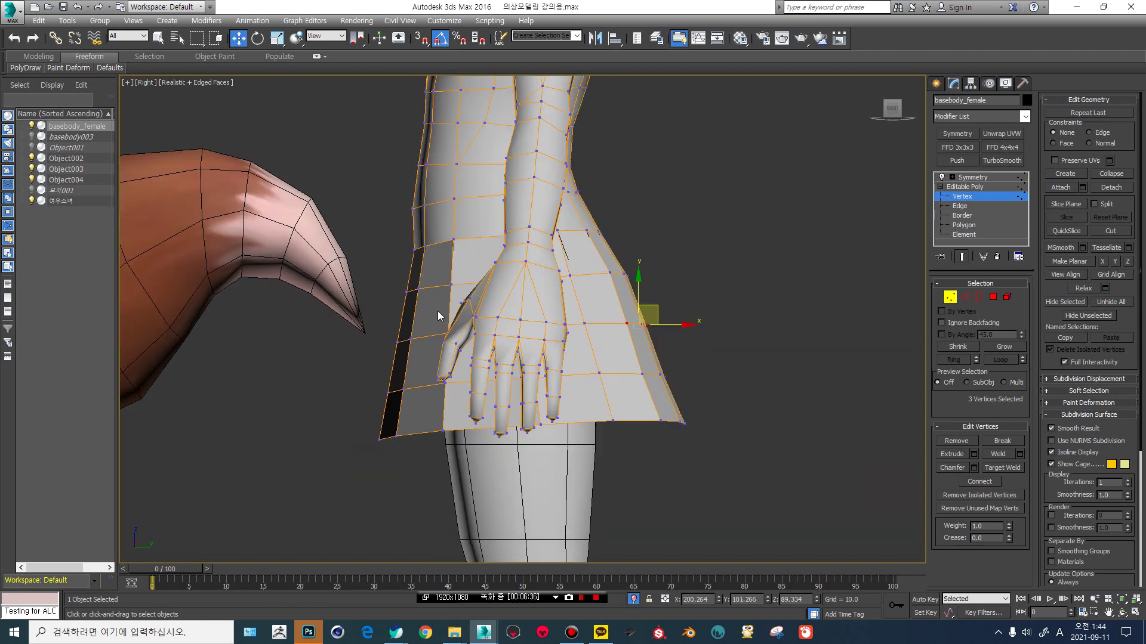
scroll(438, 310, down, 4)
alt+middle_drag(466, 313, 492, 314)
scroll(492, 315, up, 4)
key(f)
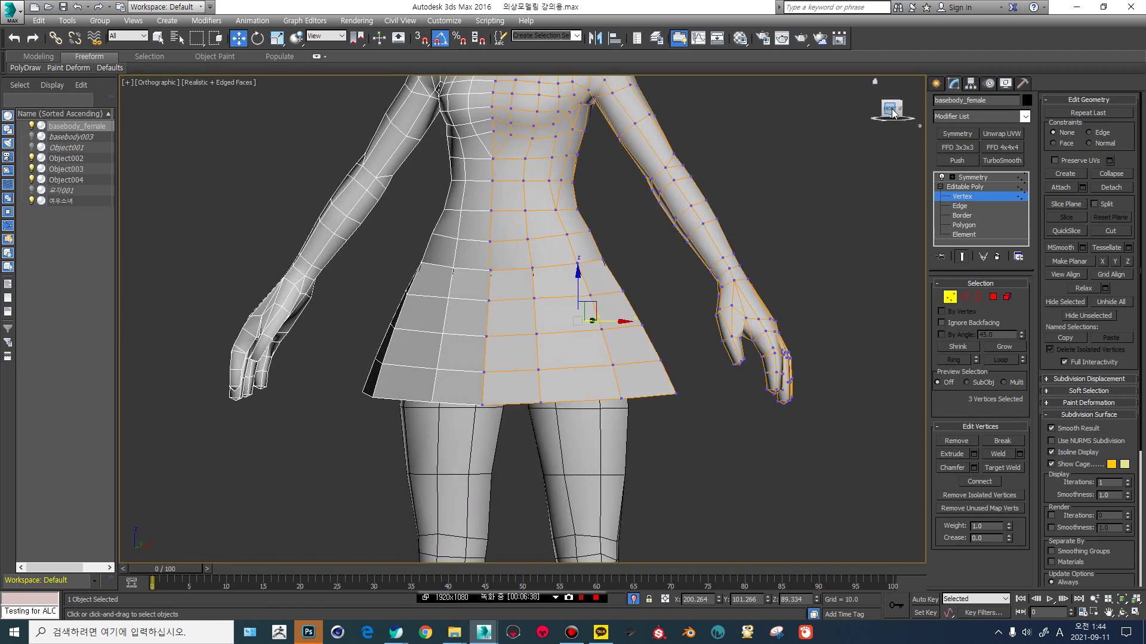
middle_drag(491, 382, 425, 385)
scroll(476, 302, up, 4)
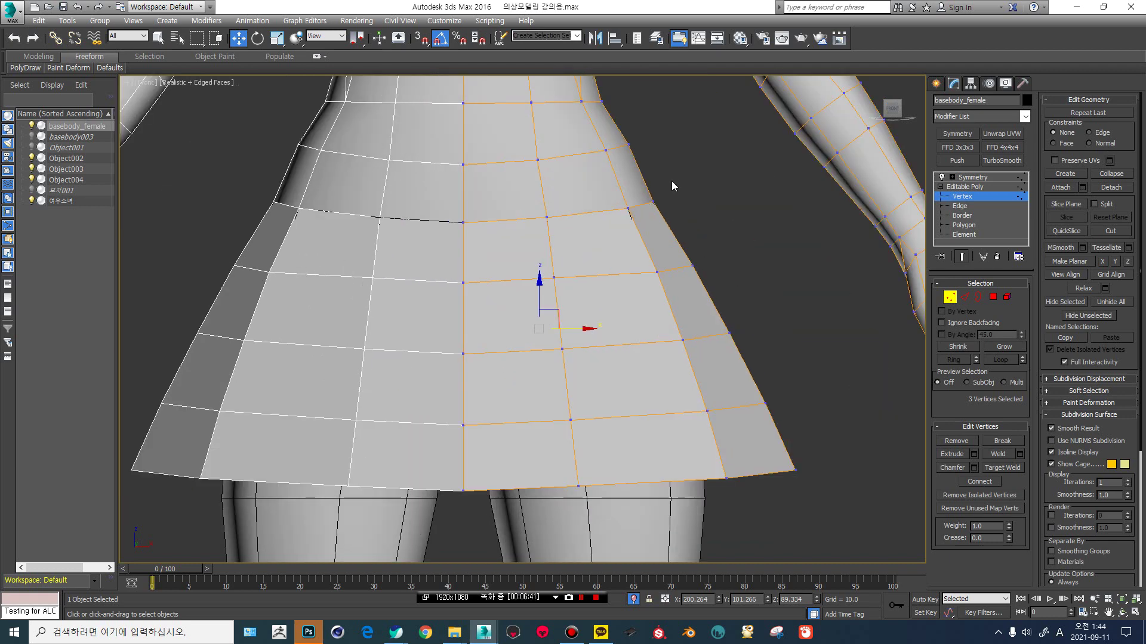
mouse_move(643, 214)
mouse_down()
mouse_move(669, 193)
mouse_move(645, 218)
mouse_up()
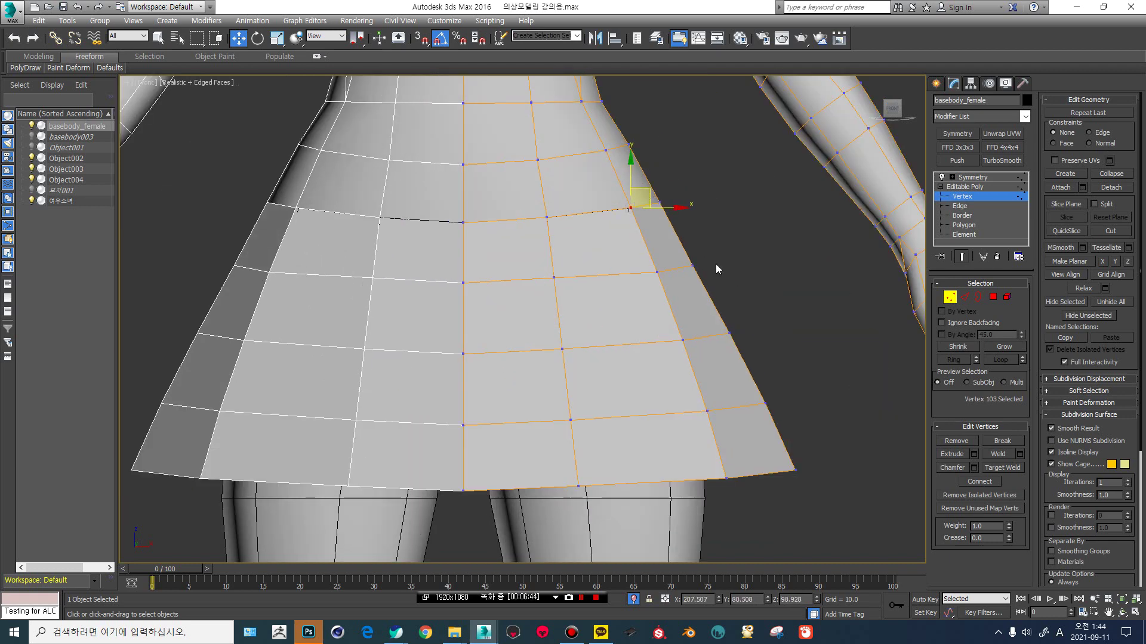
Select the skirt's hem vertices in the Front view and scale them vertically until the hem is level.
scroll(715, 264, down, 4)
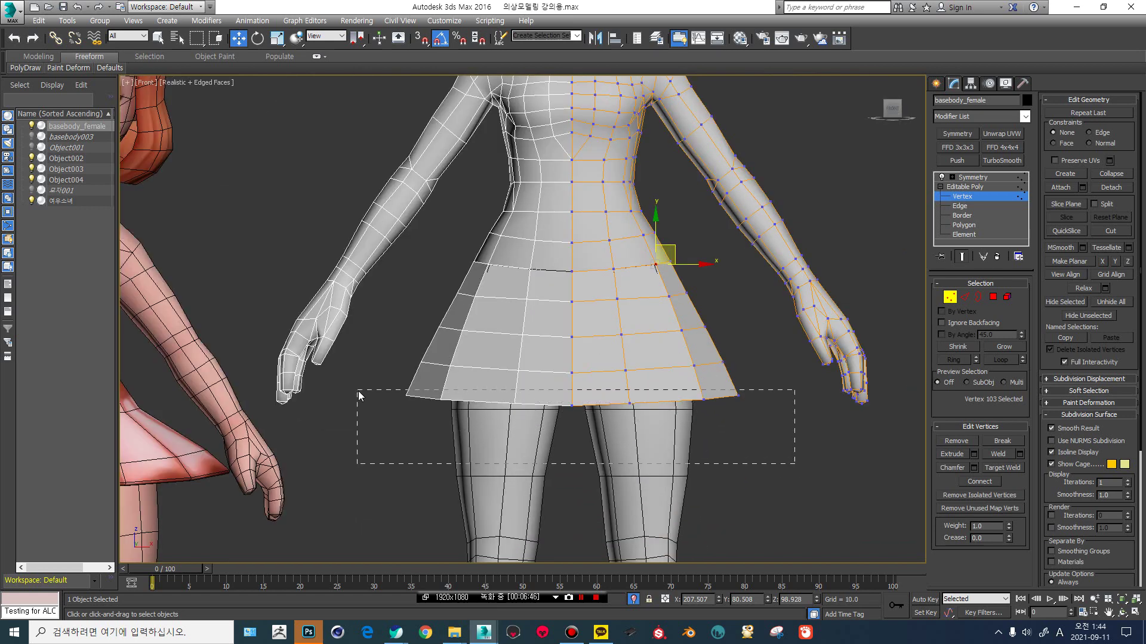
drag(358, 391, 357, 386)
key(r)
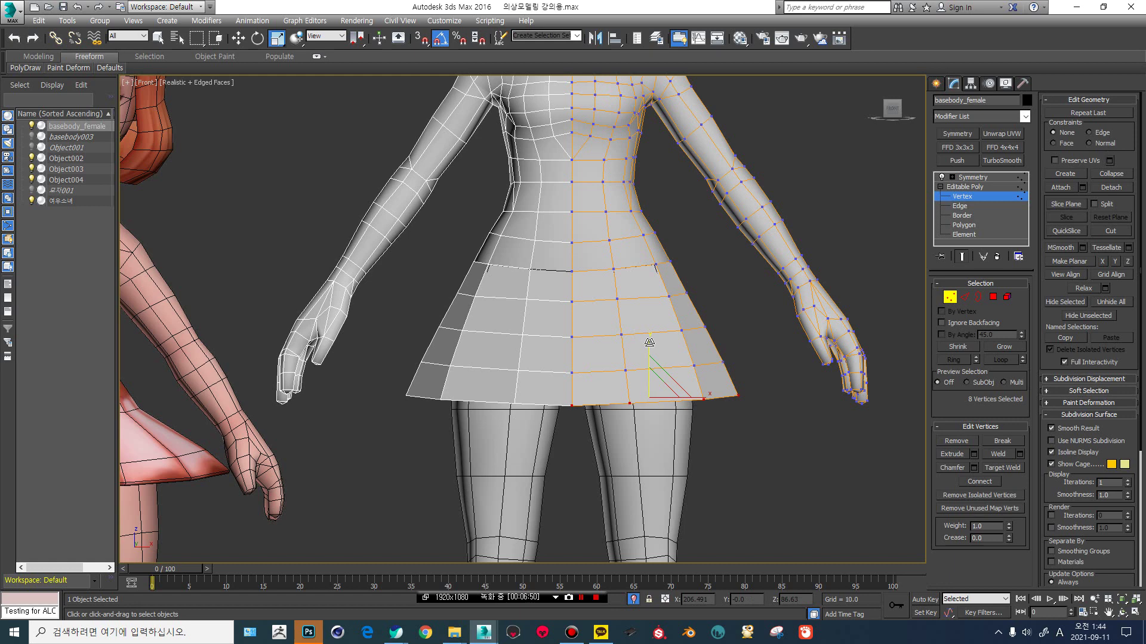
mouse_move(649, 342)
mouse_down()
mouse_move(653, 385)
mouse_move(650, 346)
mouse_up()
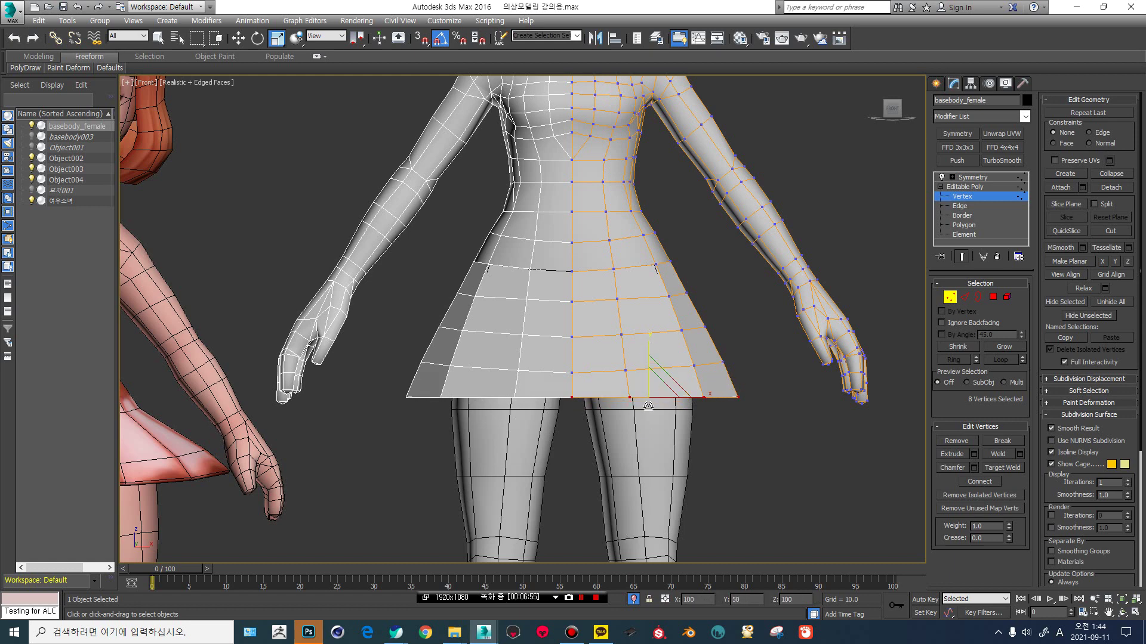
key(w)
scroll(656, 409, down, 5)
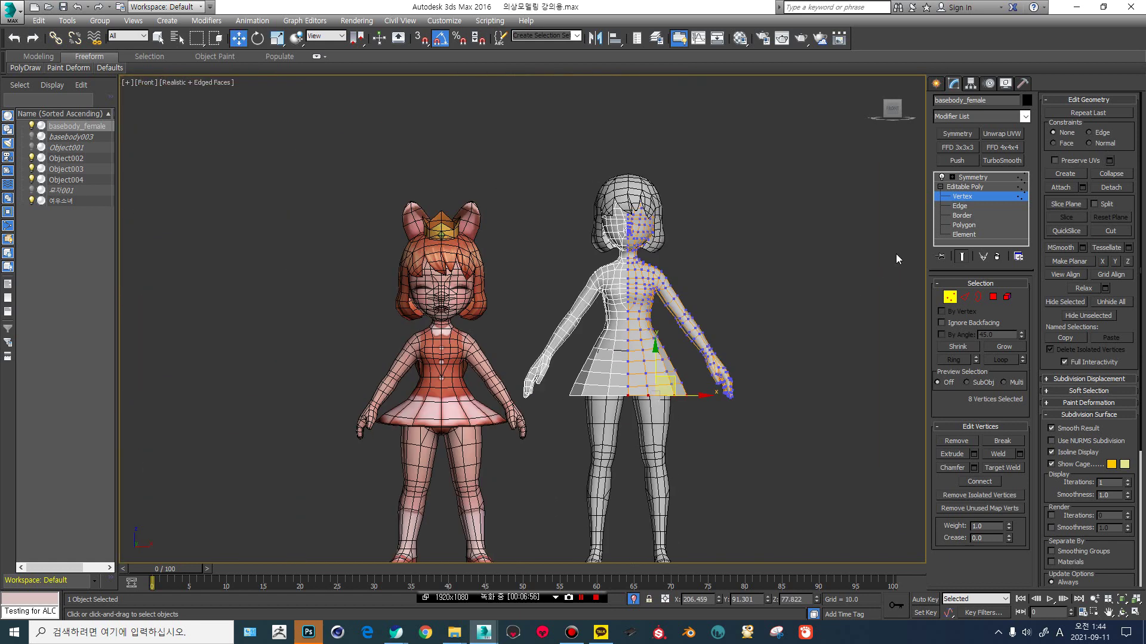
Compare the skirt's silhouette with the fox girl's outfit in the Front and Right views with edged faces hidden.
click(947, 196)
key(F4)
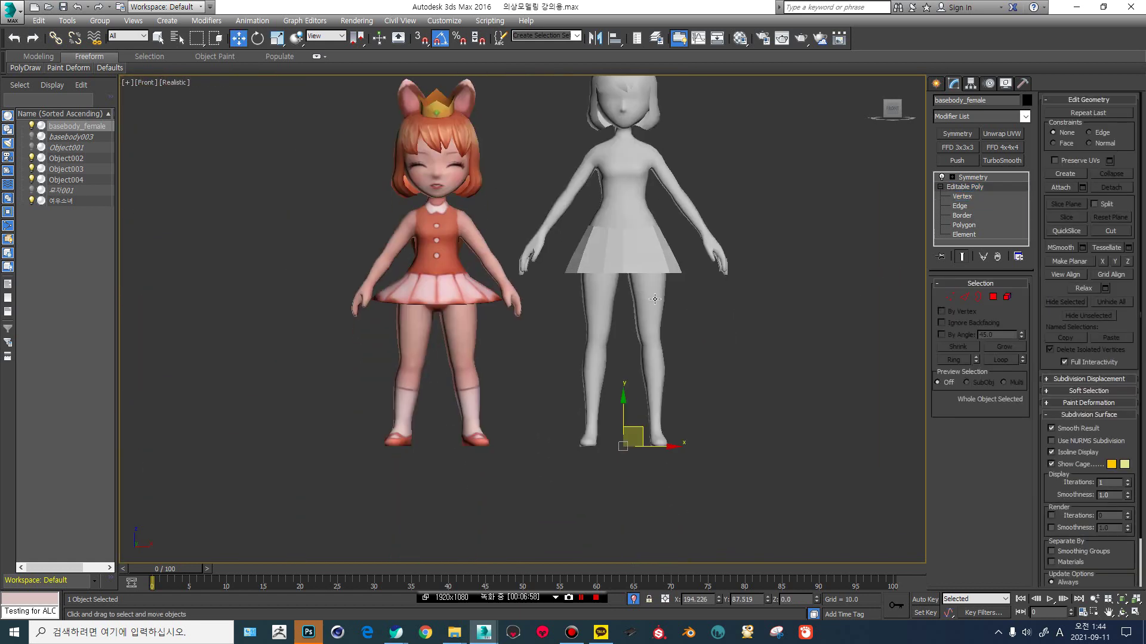
scroll(635, 277, up, 5)
alt+middle_drag(449, 264, 865, 99)
click(893, 111)
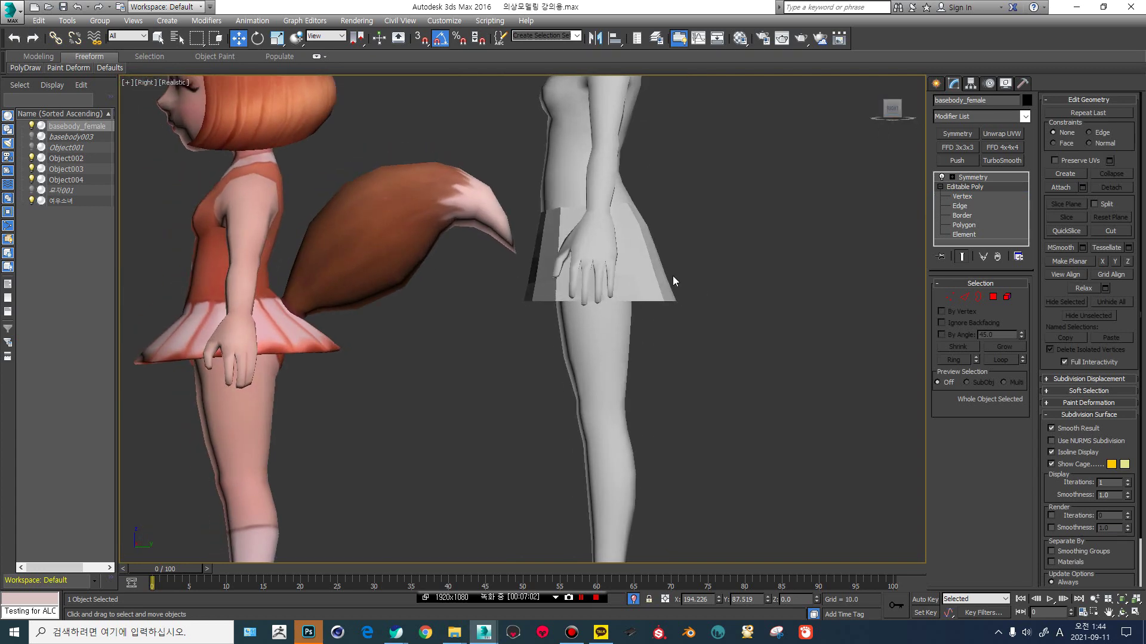
scroll(666, 303, up, 2)
key(F4)
scroll(666, 303, up, 2)
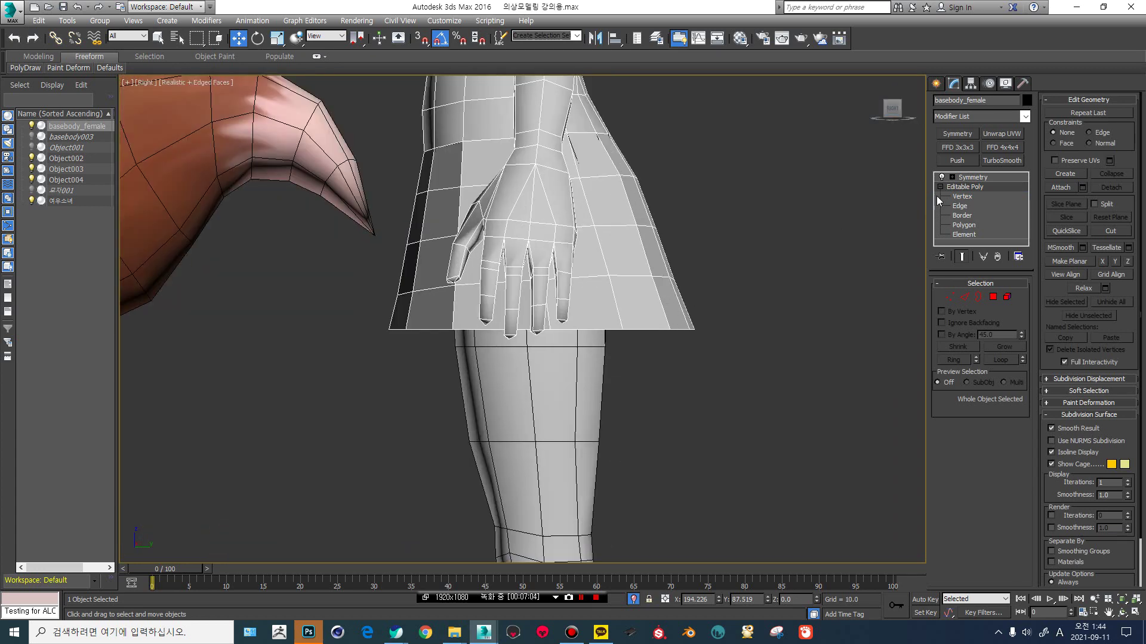
Raise the back hem vertices of the skirt at Vertex level in the Right view so the hem slopes upward.
click(962, 197)
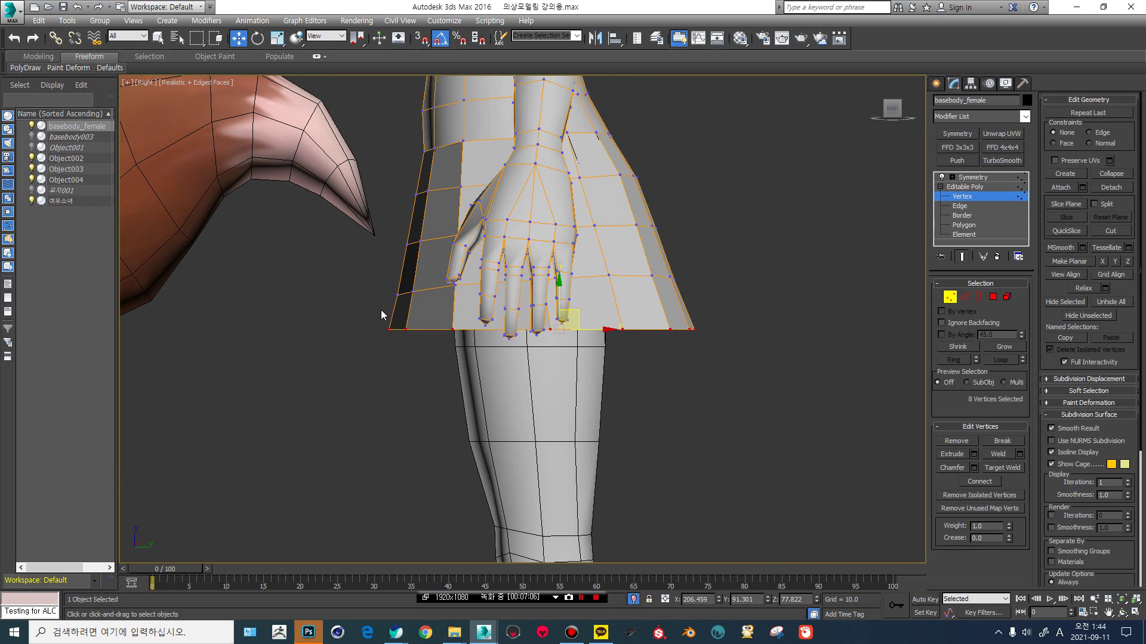
middle_drag(615, 293, 611, 311)
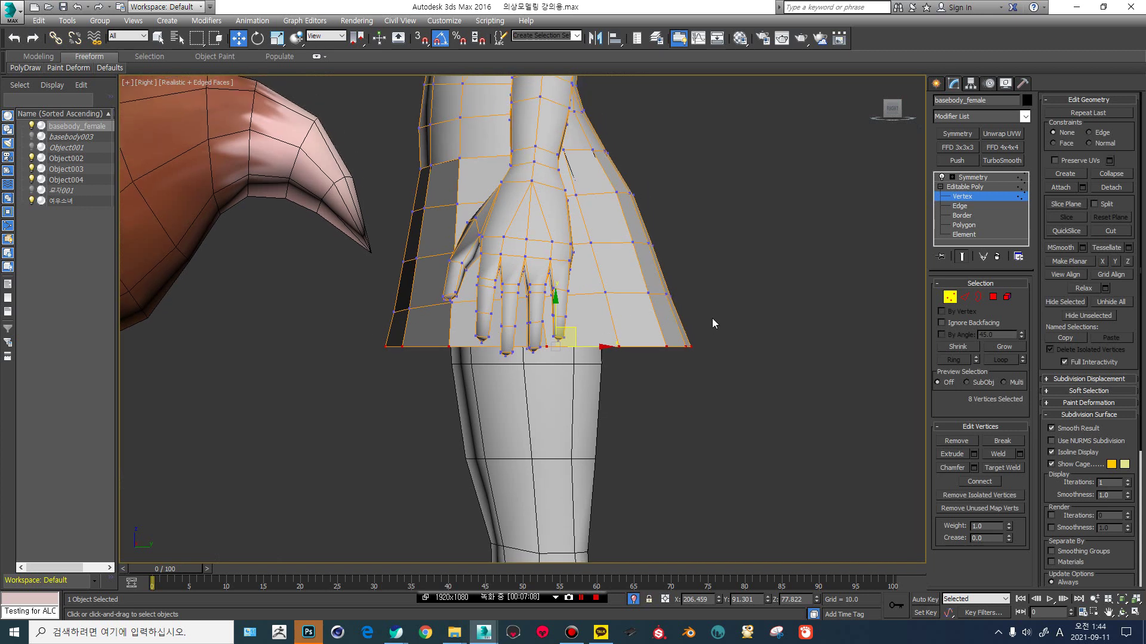
click(711, 323)
drag(450, 391, 449, 390)
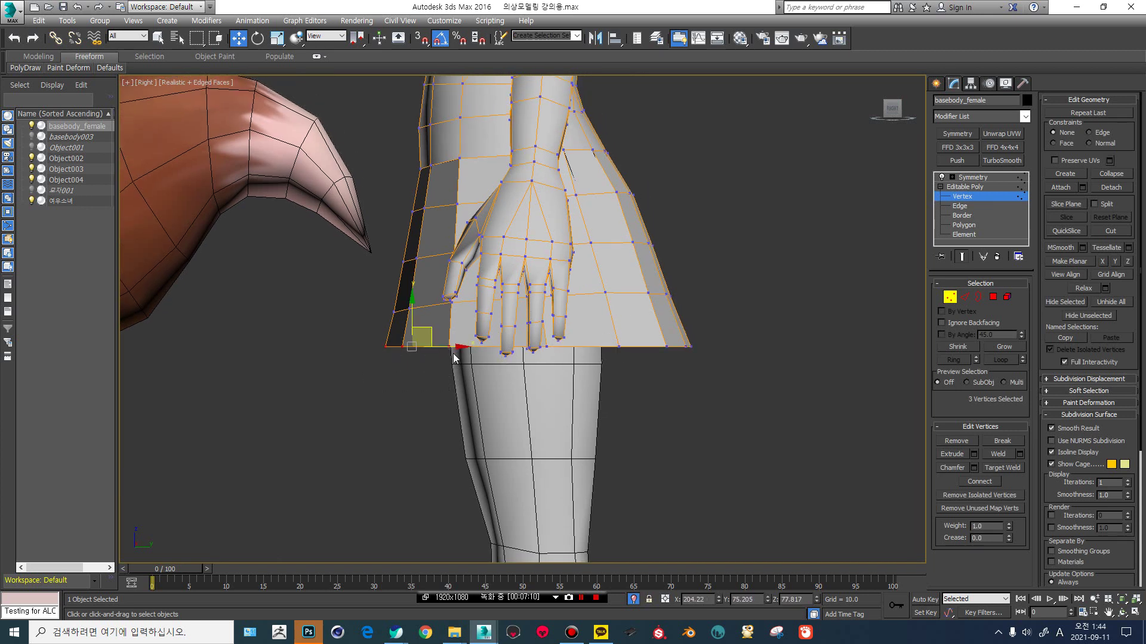
drag(709, 331, 657, 352)
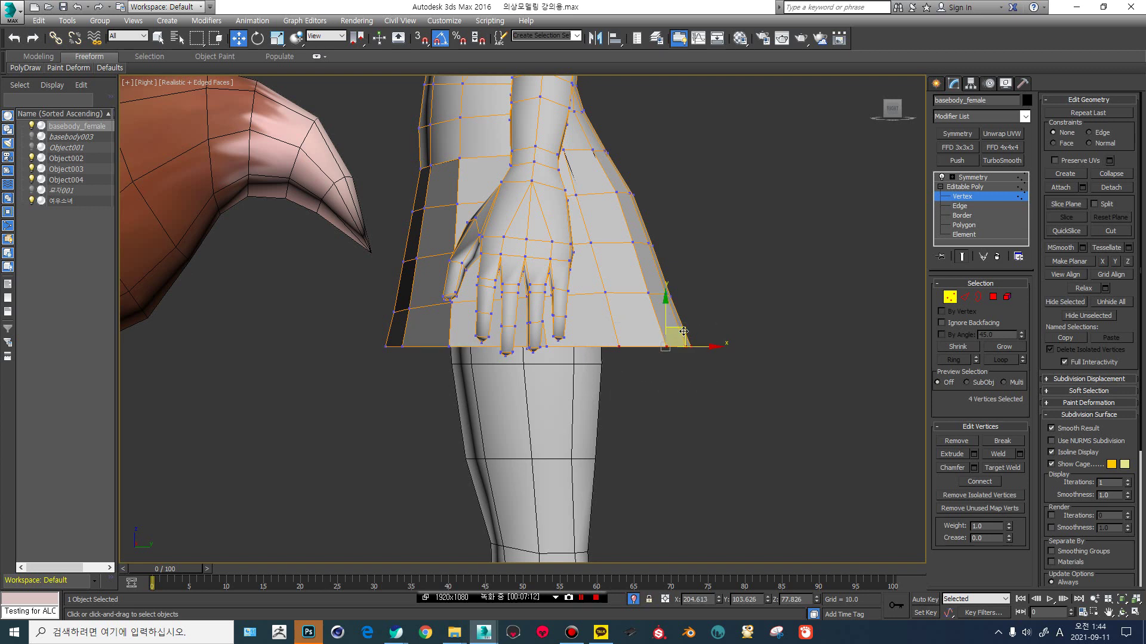
drag(707, 265, 649, 355)
drag(691, 305, 690, 296)
mouse_move(711, 310)
mouse_down()
mouse_move(676, 340)
mouse_move(705, 307)
mouse_up()
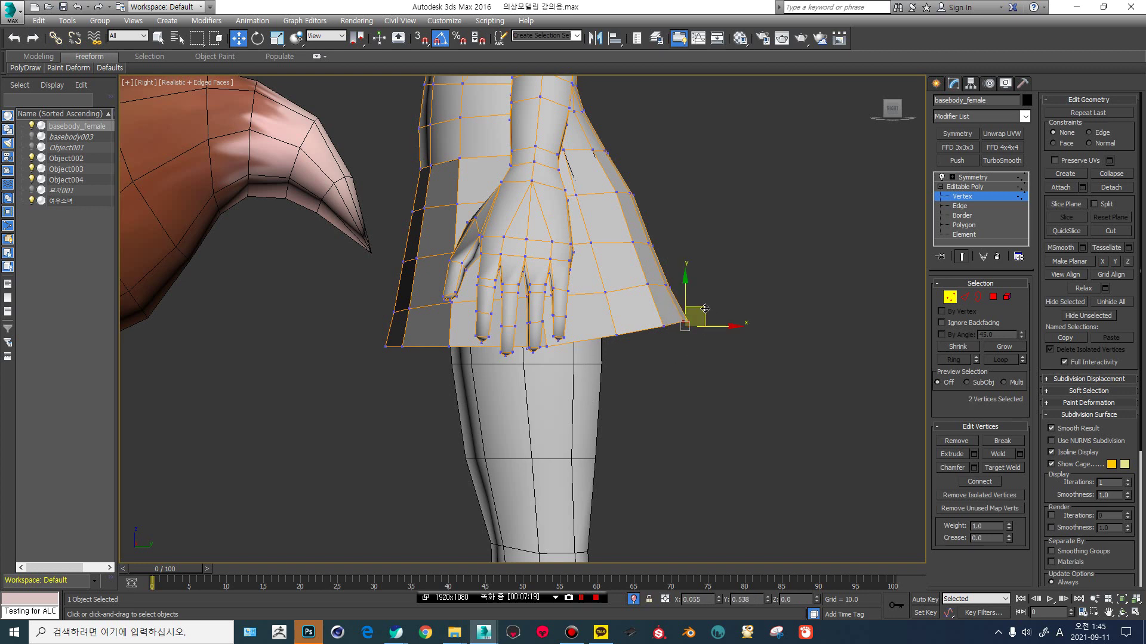
click(684, 340)
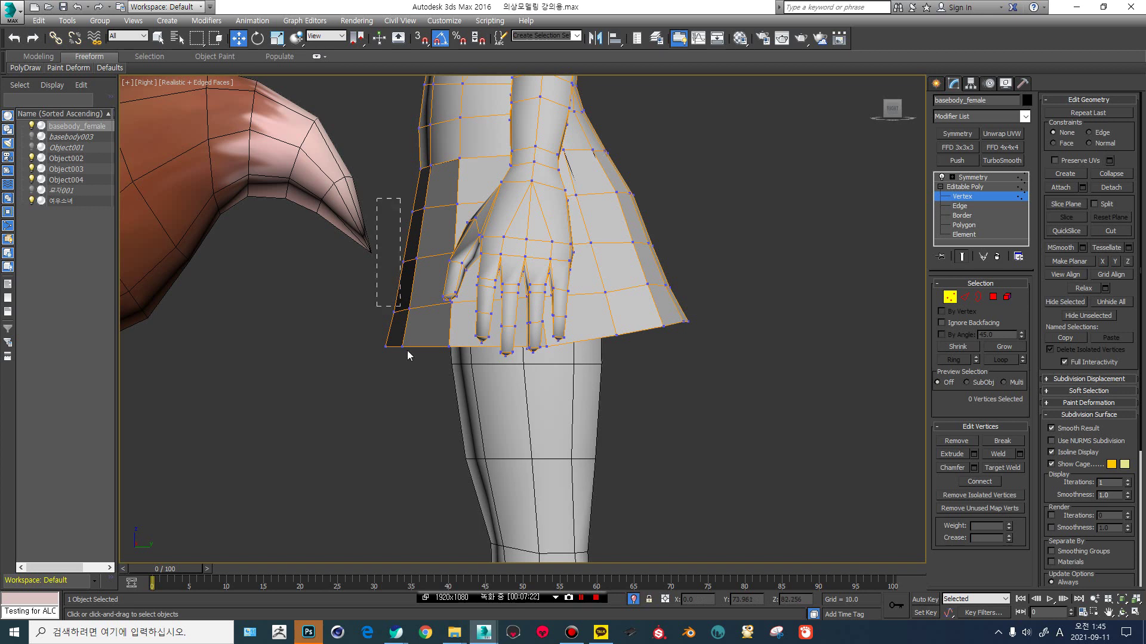
Move the skirt's front vertices below the waistline inward in the Right view, shifting the lower rows and hem furthest.
drag(407, 355, 428, 401)
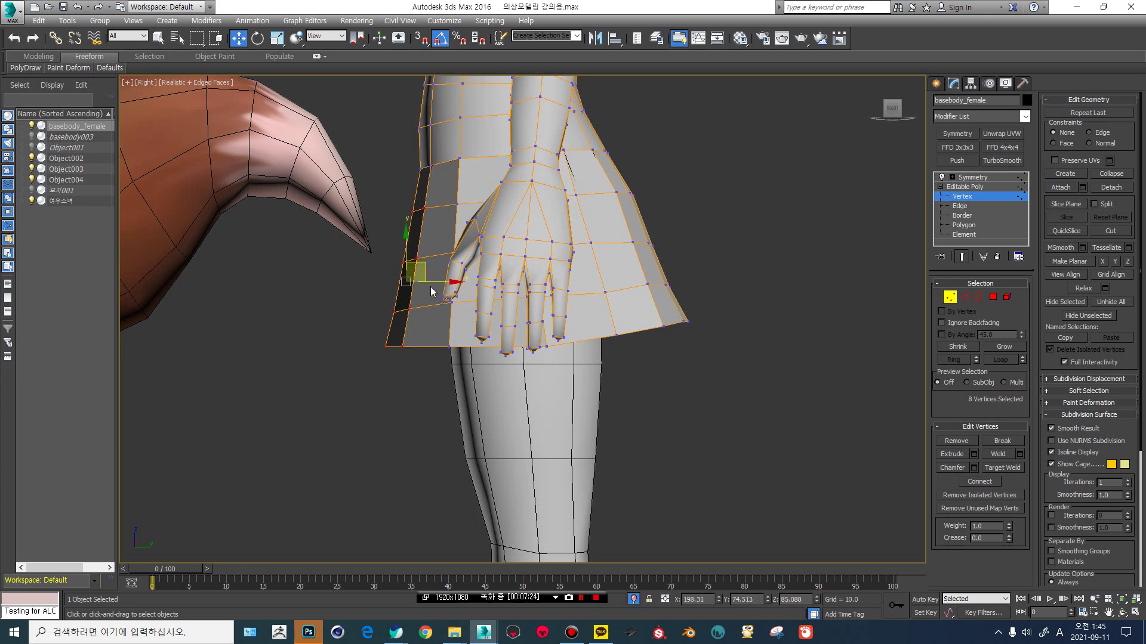
mouse_move(432, 283)
mouse_down()
mouse_move(419, 287)
mouse_move(432, 283)
mouse_up()
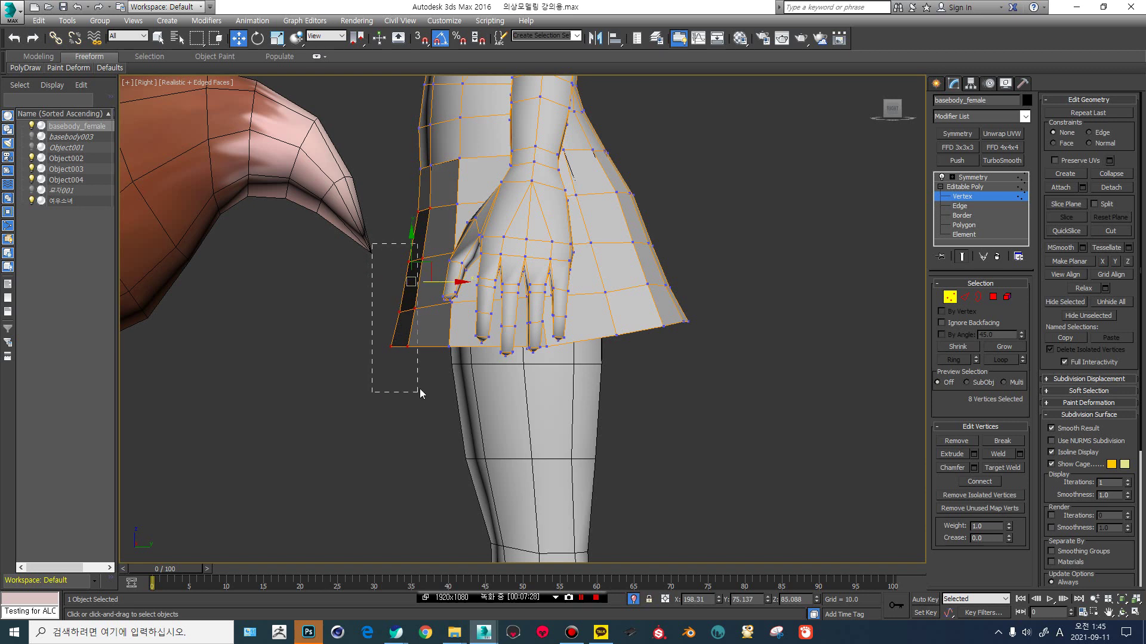
drag(420, 394, 420, 393)
ctrl+click(422, 258)
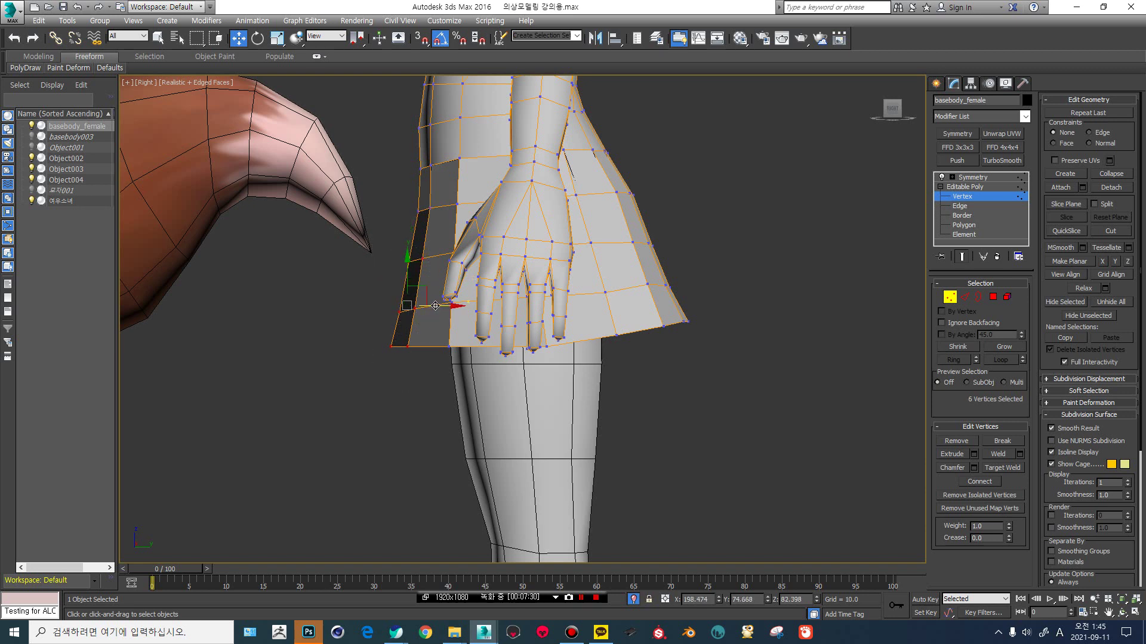
drag(378, 299, 446, 330)
drag(431, 370, 442, 347)
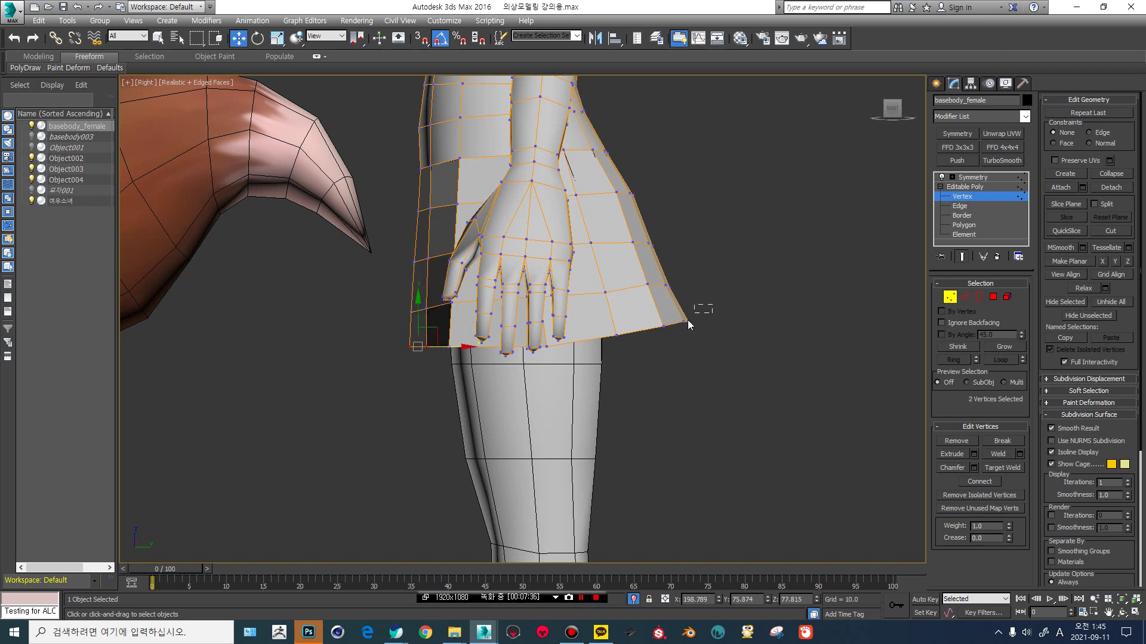
Try to raise the rearmost hem vertices of the skirt further in the Right view.
drag(687, 320, 655, 337)
ctrl+drag(693, 263, 688, 292)
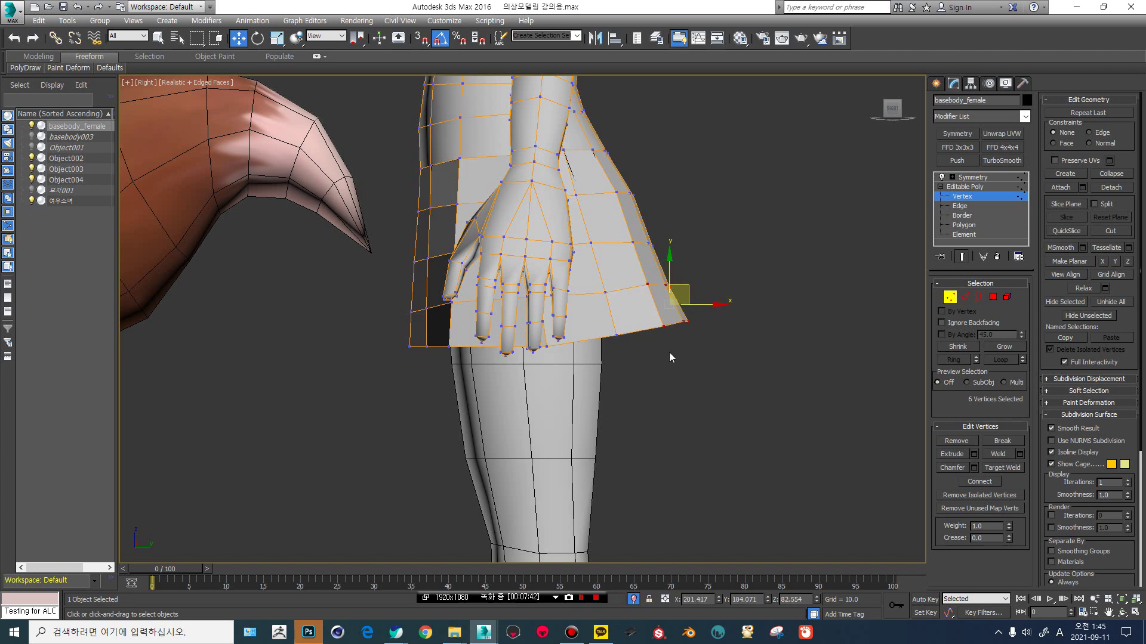
drag(653, 351, 699, 303)
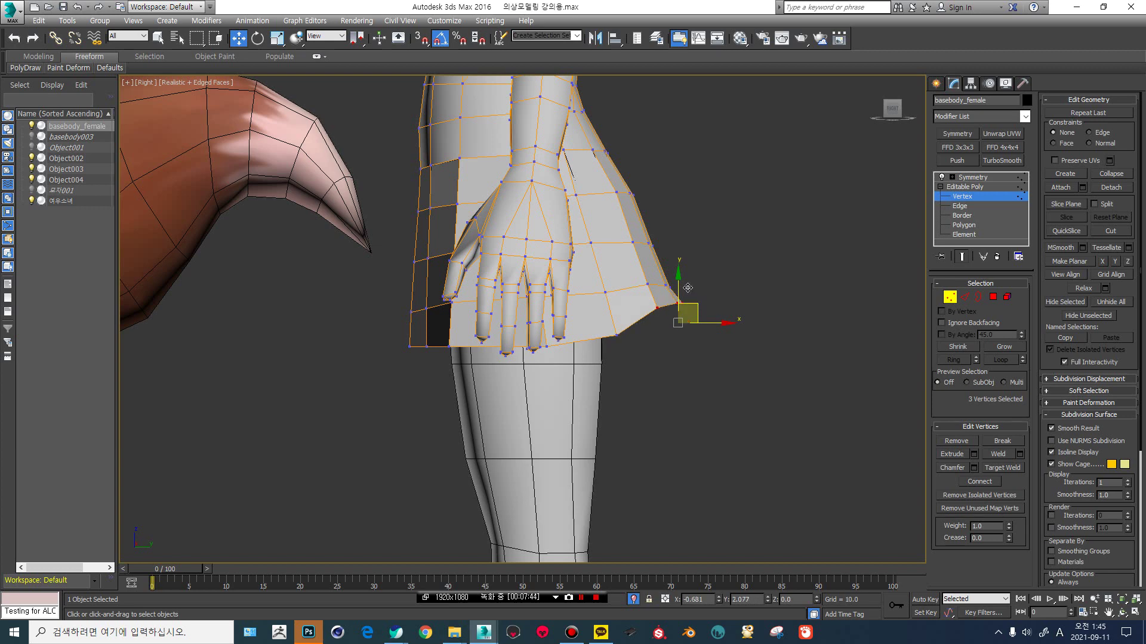
Apply an FFD 3x3x3 to the skirt's lower back vertices and move its control points to lift and curve the back flare.
drag(589, 388, 600, 394)
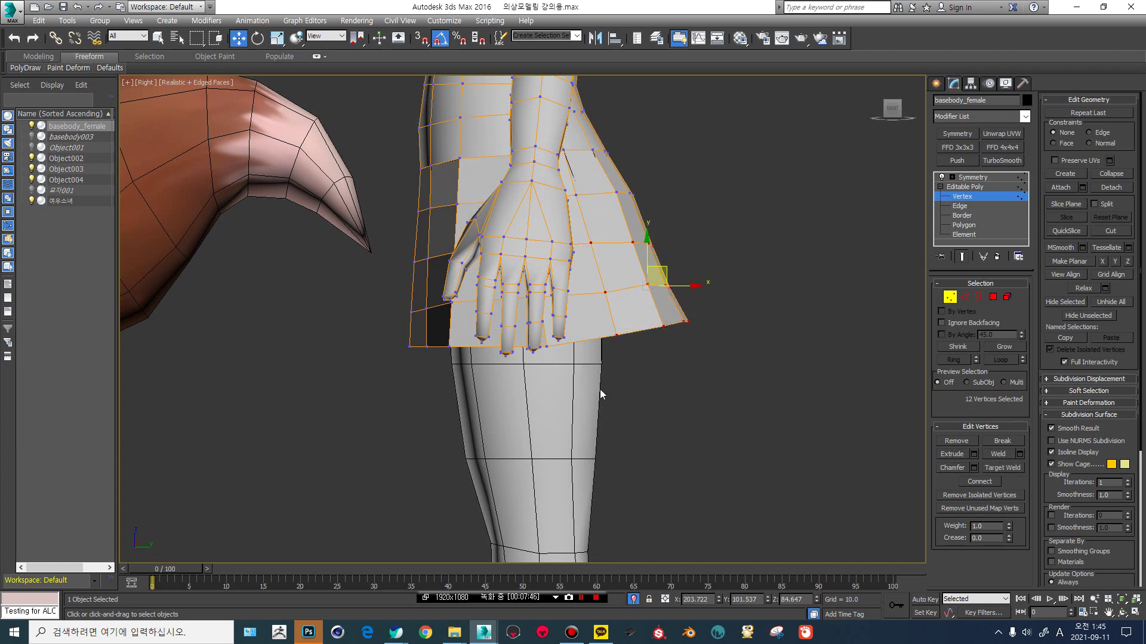
click(958, 147)
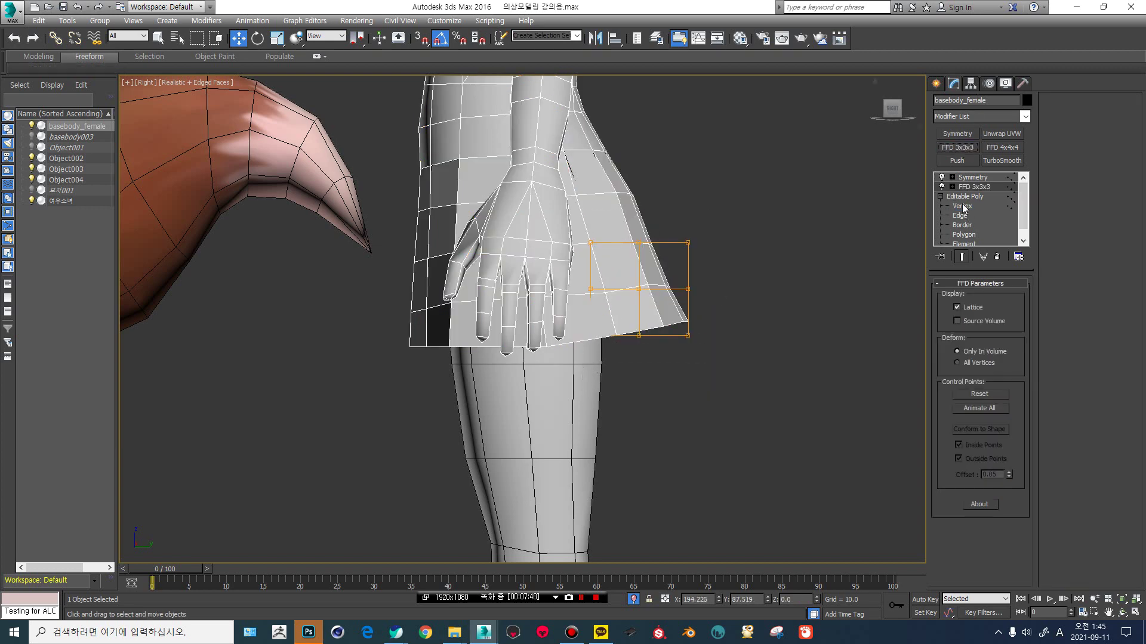
key(1)
drag(660, 364, 661, 362)
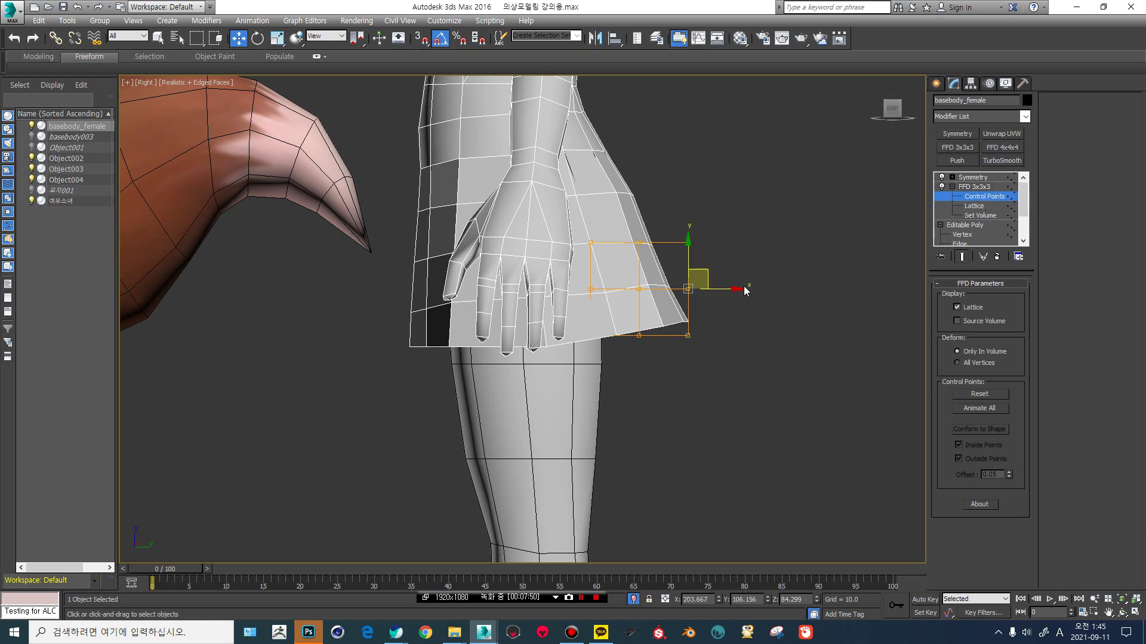
drag(709, 275, 707, 263)
drag(626, 282, 655, 353)
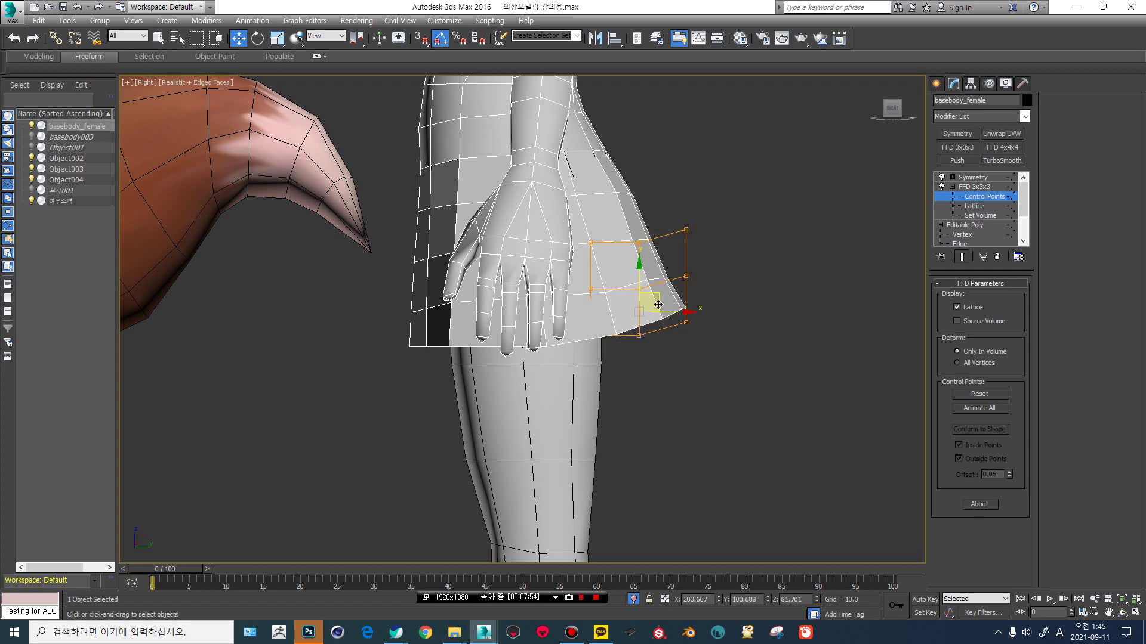
drag(656, 303, 655, 298)
drag(671, 208, 660, 355)
scroll(714, 289, down, 2)
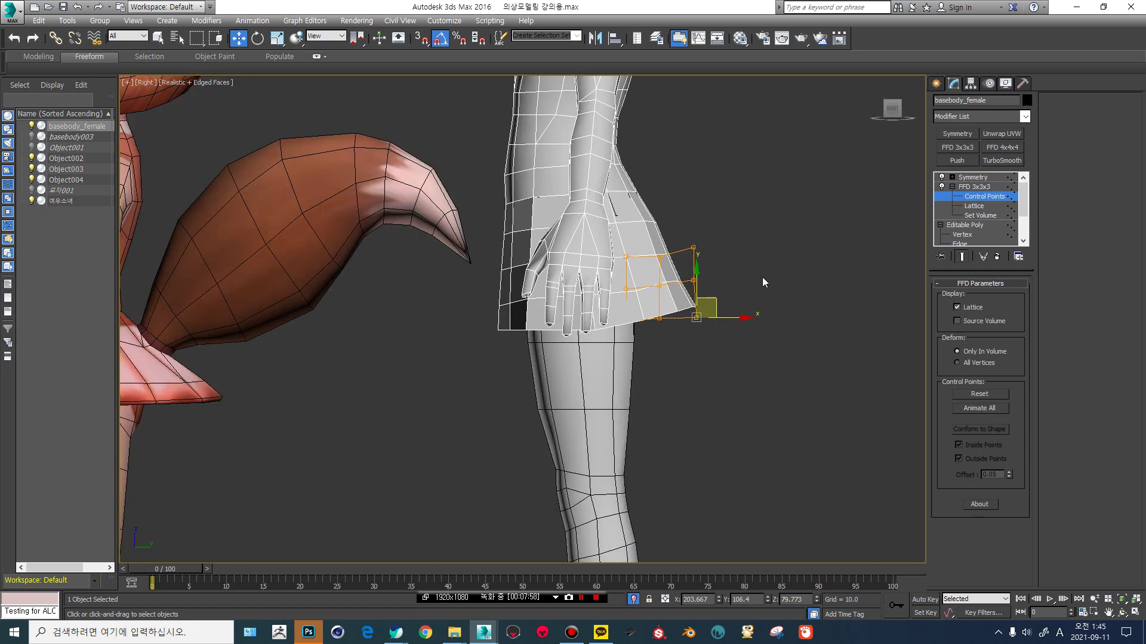
Inspect the back of the skirt with the FFD 3x3x3 modifier switched off and on.
scroll(762, 277, down, 3)
alt+middle_drag(761, 277, 704, 282)
scroll(760, 273, up, 2)
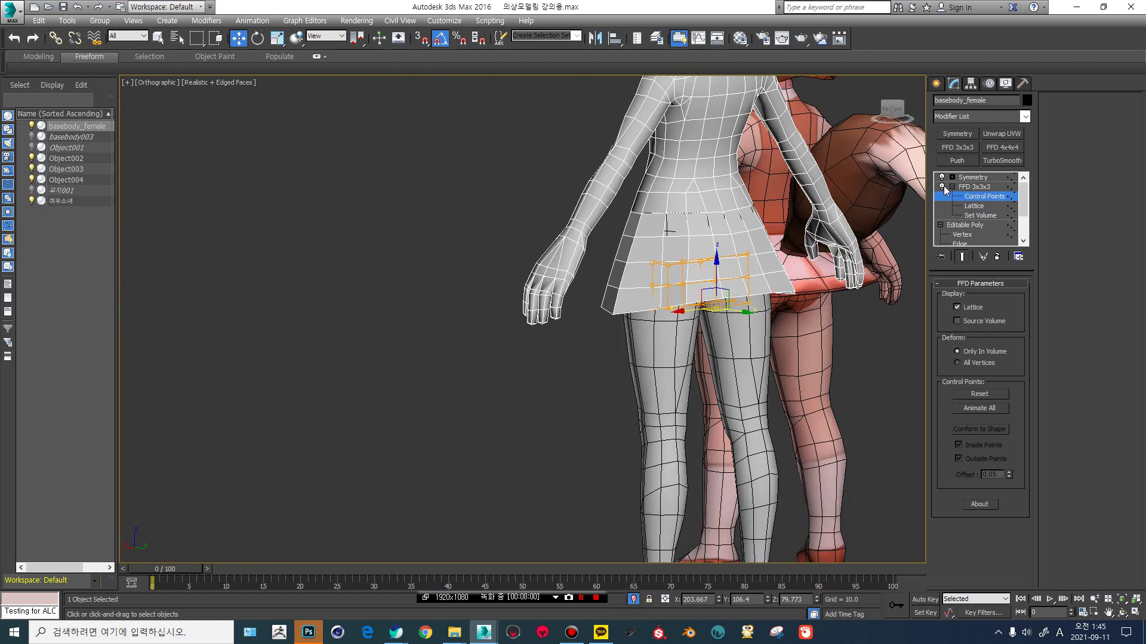
click(941, 187)
click(942, 186)
click(942, 186)
click(942, 186)
click(942, 186)
click(942, 186)
Collapse the FFD 3x3x3 modifier into the Editable Poly beneath the Symmetry.
right_click(968, 188)
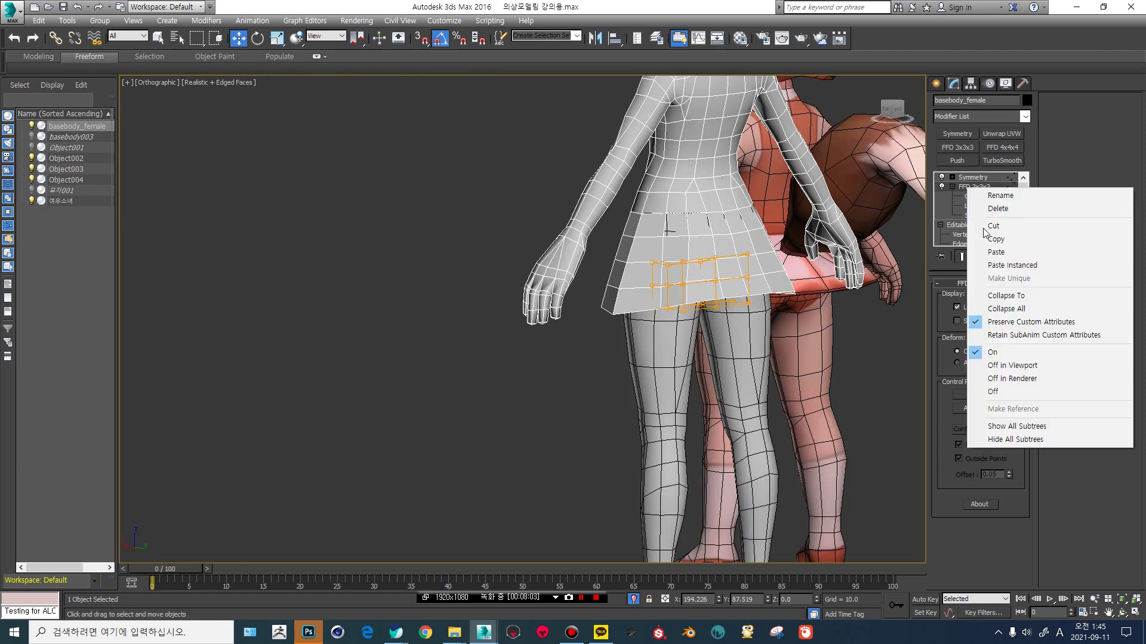
click(995, 296)
click(619, 362)
alt+drag(507, 304, 521, 302)
alt+middle_drag(521, 302, 672, 289)
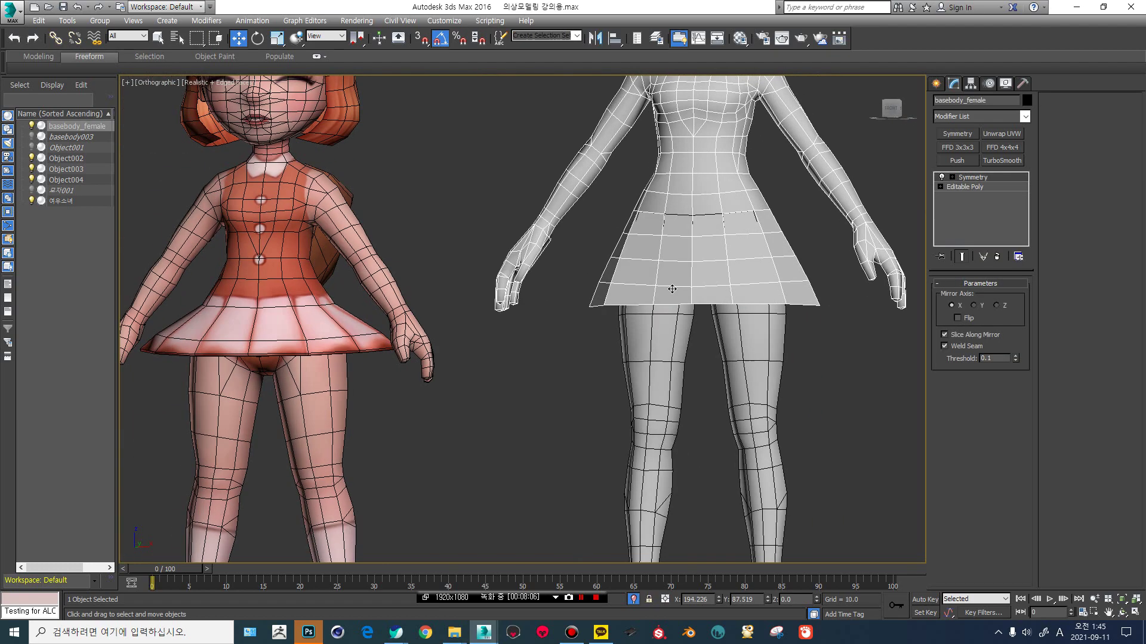
Raise the skirt's front and side hem vertices at Vertex level in the Front view, lifting the outer ones most.
click(891, 108)
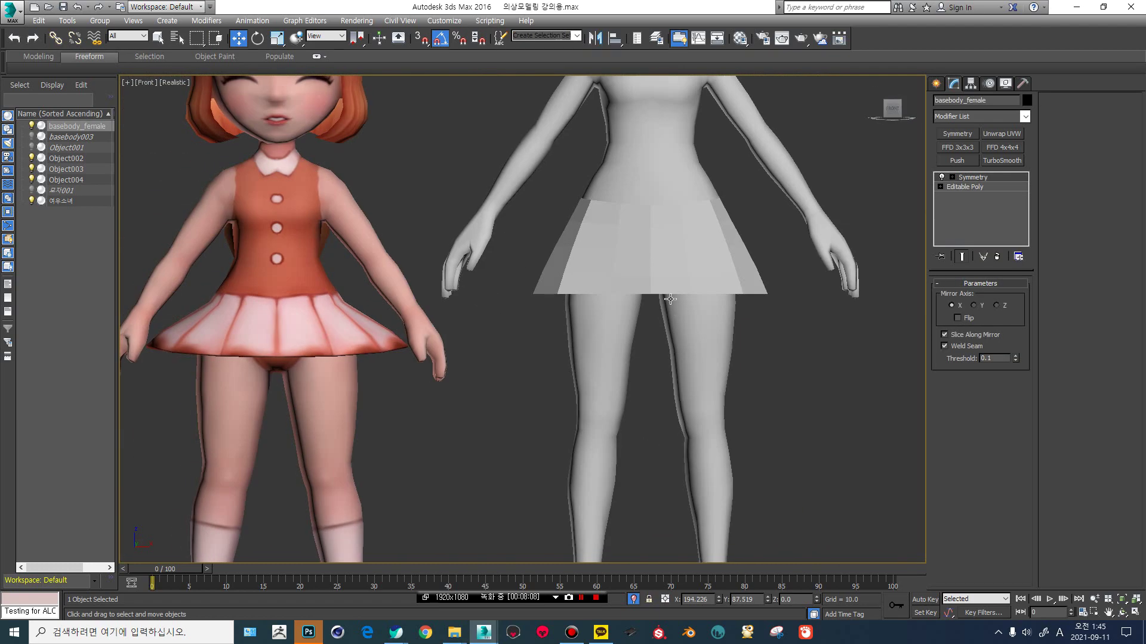
scroll(687, 278, up, 3)
scroll(686, 278, up, 2)
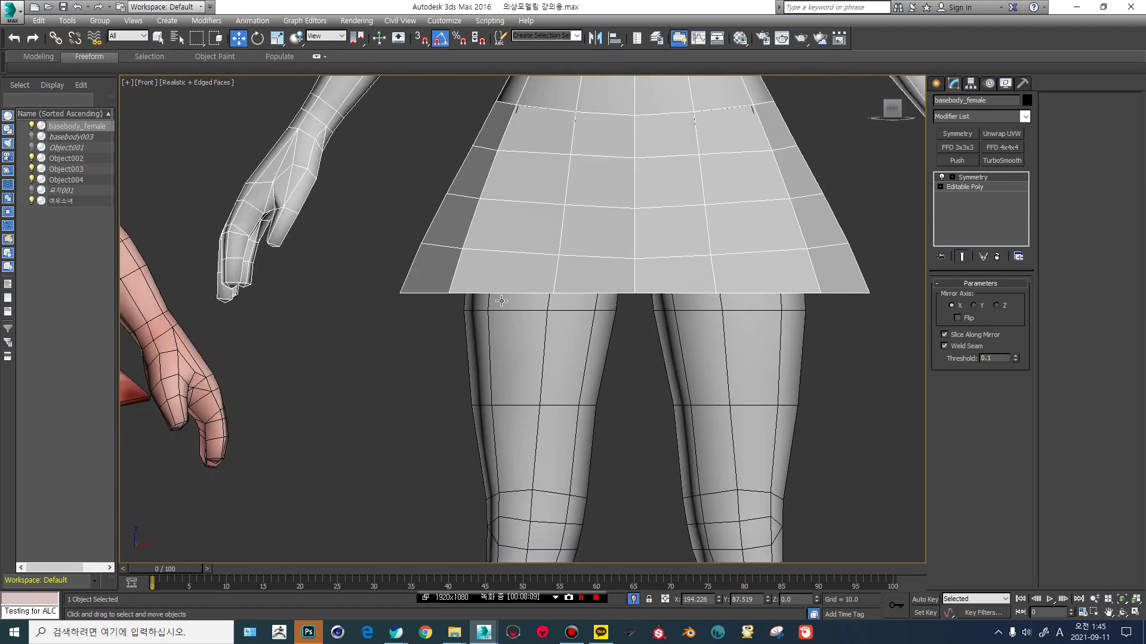
click(941, 187)
click(962, 196)
middle_drag(776, 285, 725, 308)
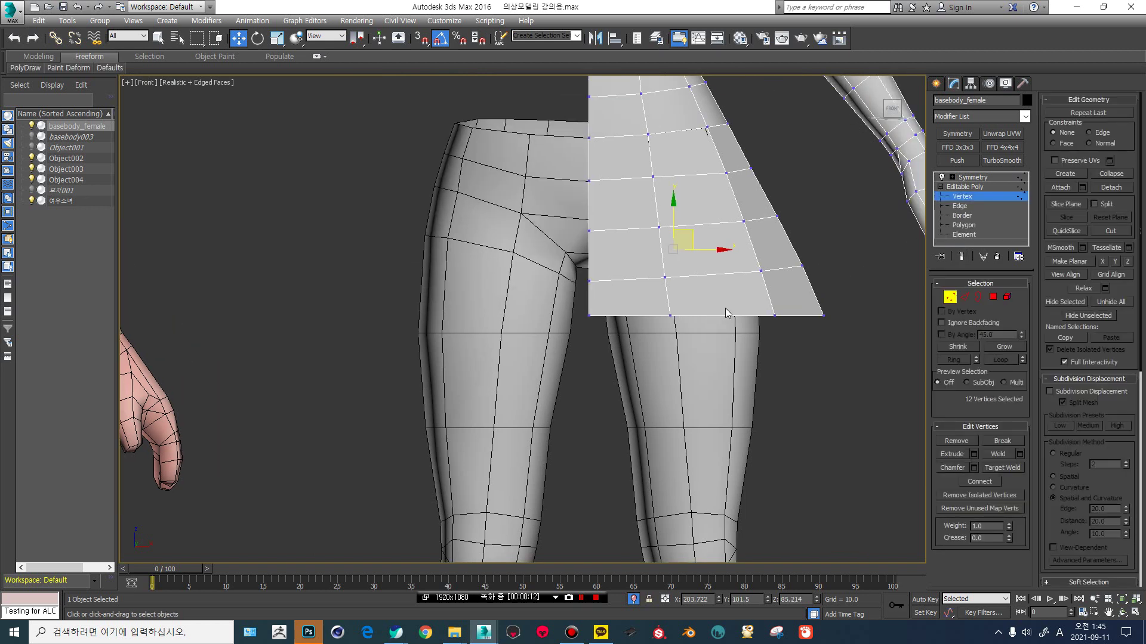
click(962, 256)
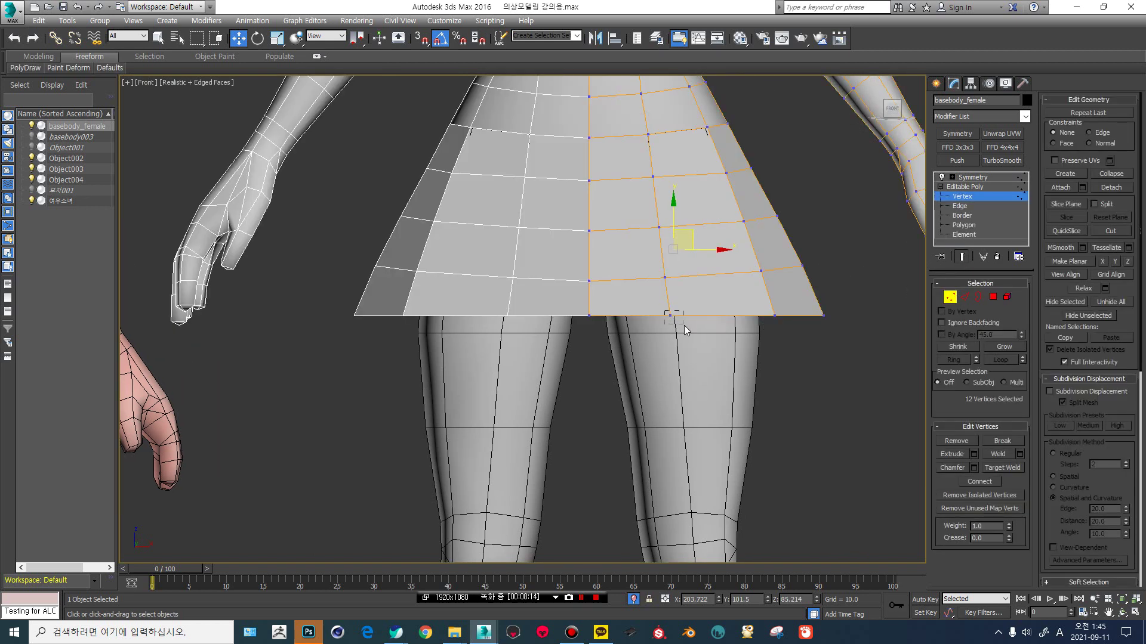
drag(685, 328, 685, 329)
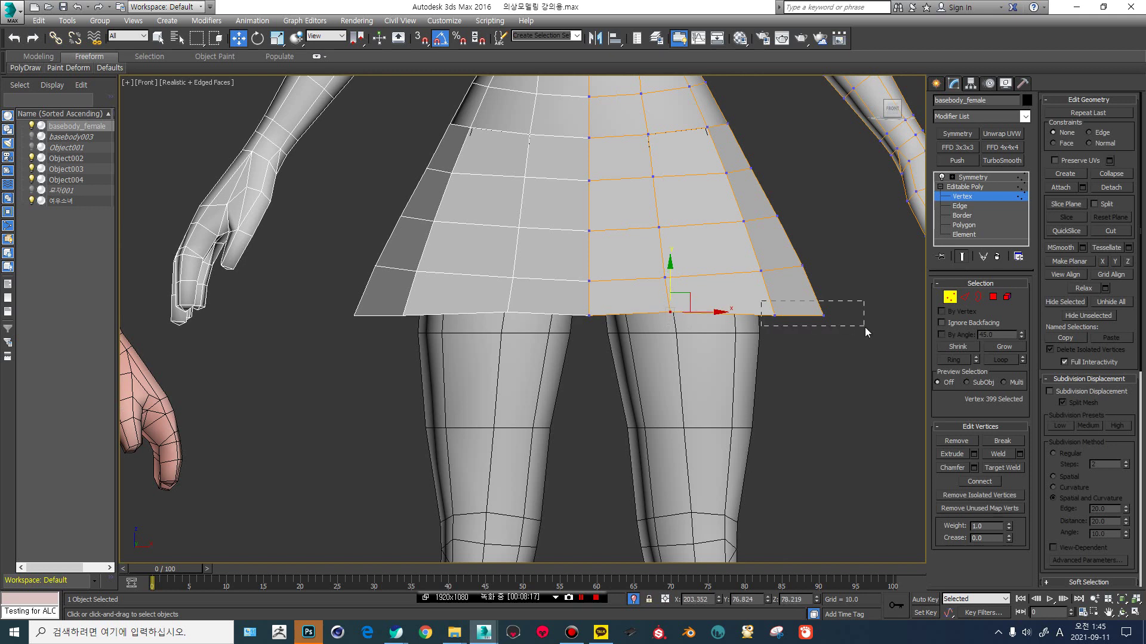
drag(864, 327, 866, 328)
mouse_move(814, 301)
mouse_down()
mouse_move(836, 274)
mouse_move(807, 282)
mouse_move(795, 247)
mouse_move(790, 270)
mouse_move(815, 238)
mouse_up()
click(852, 284)
Make the body see-through and lower the hem vertices near the skirt's centre line to round the hem.
key(alt+x)
drag(742, 247, 775, 267)
click(715, 334)
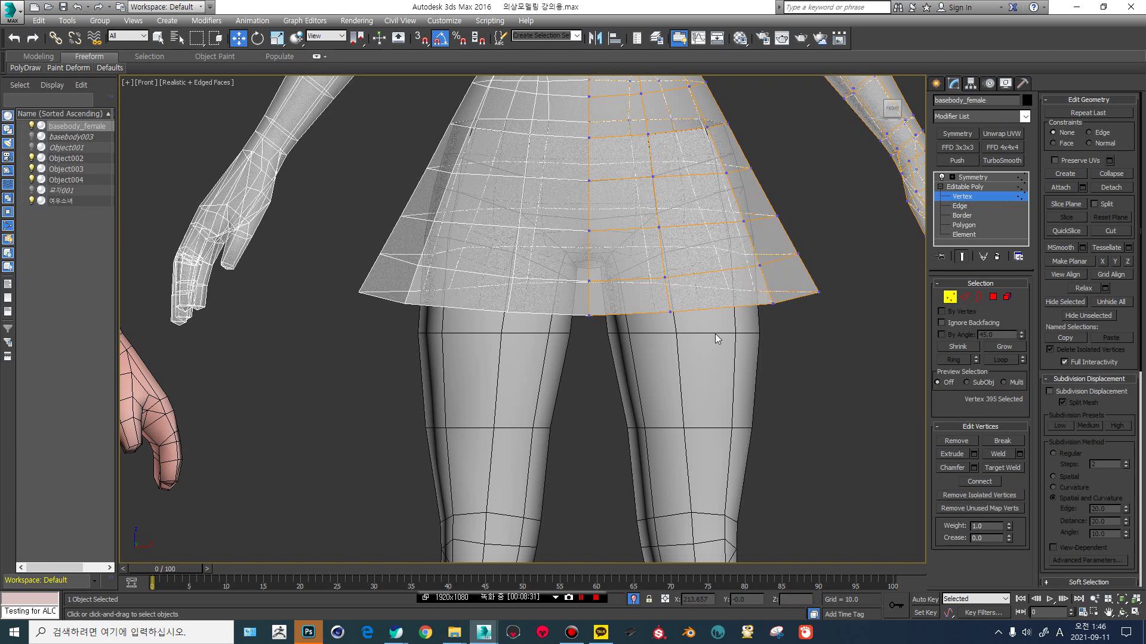
drag(554, 302, 673, 327)
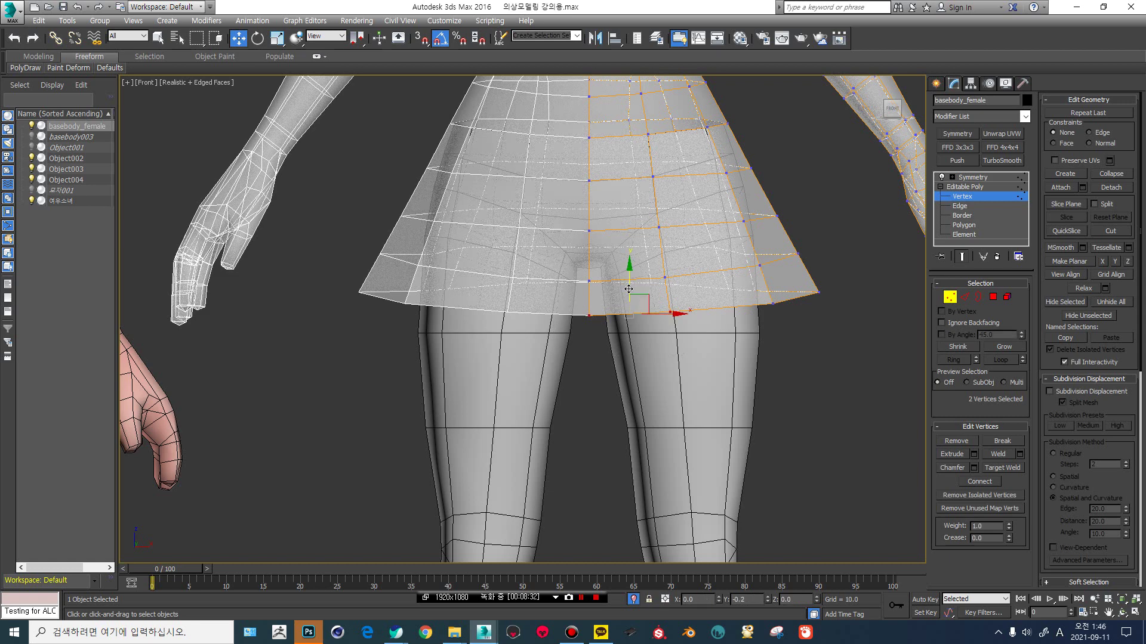
drag(636, 288, 644, 302)
click(761, 312)
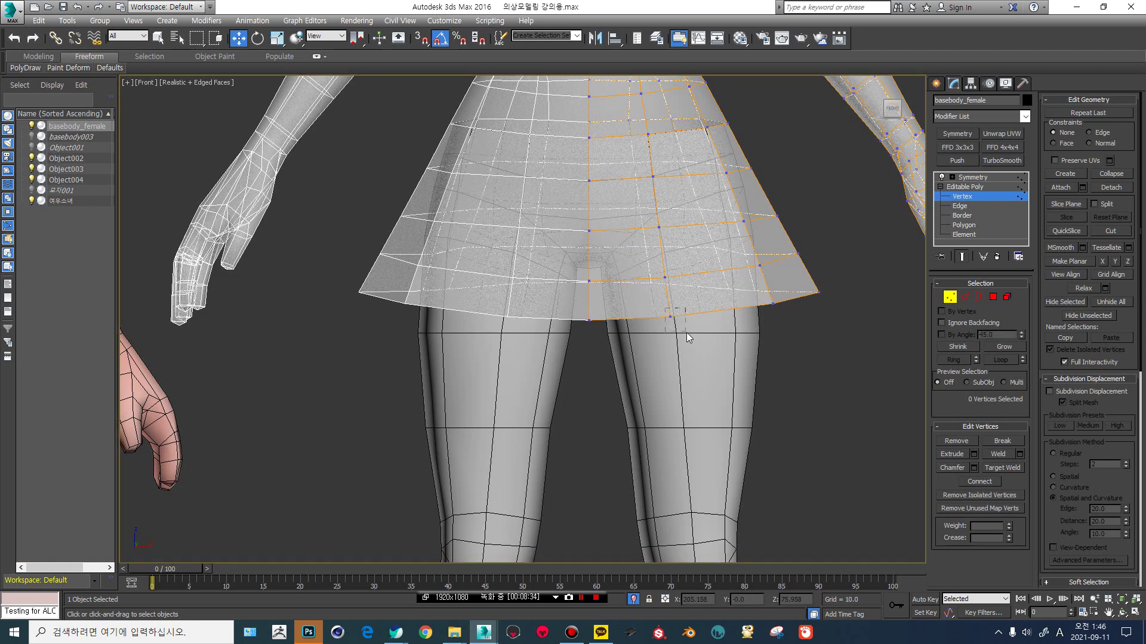
Lower the centre-front hem vertex and the one beside it to finish the rounded hem, and turn off the see-through display.
drag(686, 333, 686, 332)
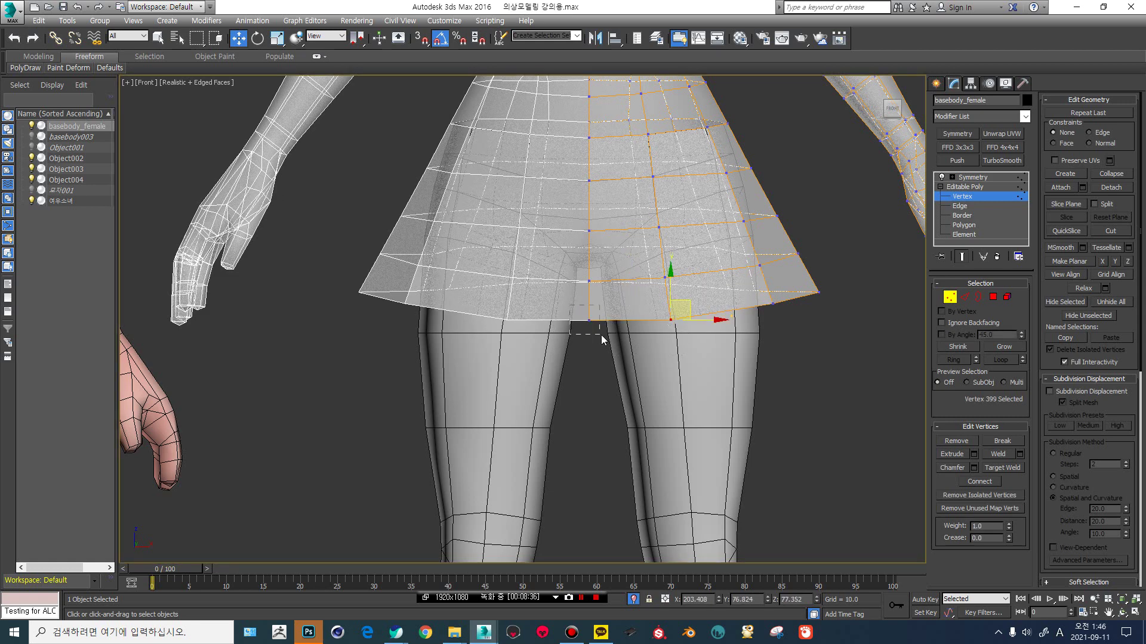
drag(600, 335, 600, 335)
key(alt+x)
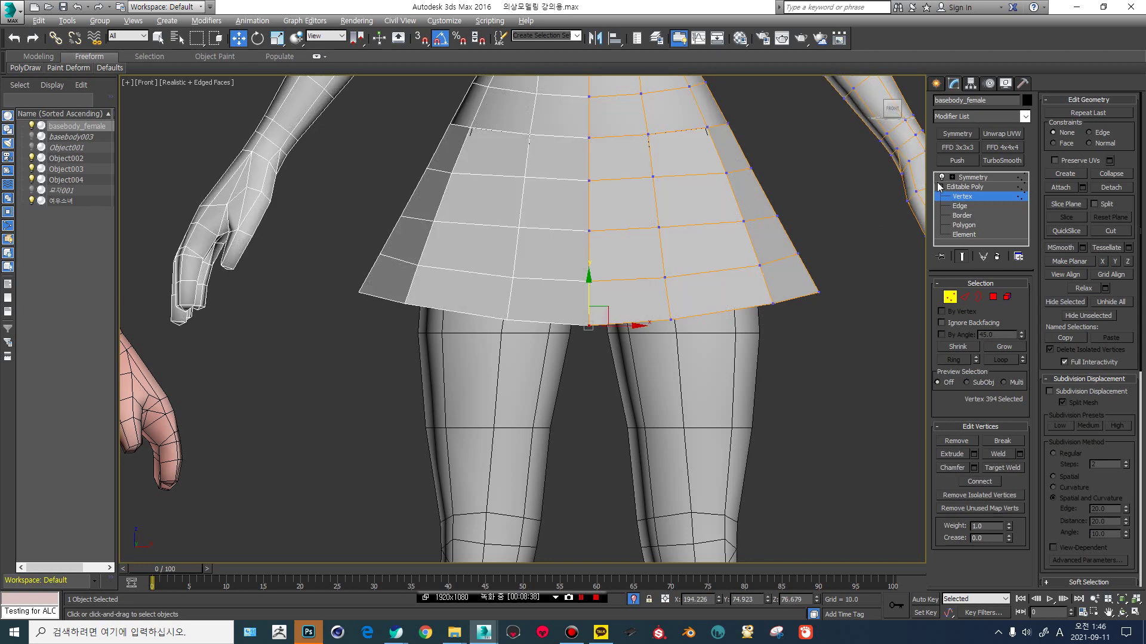
click(956, 187)
Compare the skirt's silhouette with the fox girl's in the Front view, with edged faces off and on.
key(F4)
scroll(596, 304, down, 8)
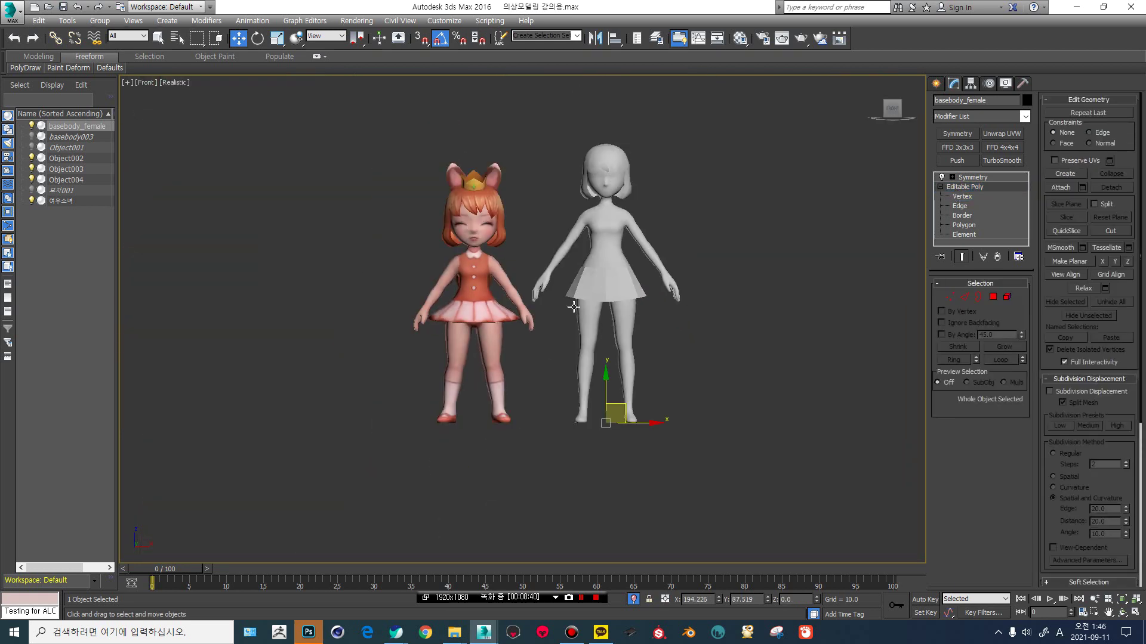
scroll(582, 296, up, 5)
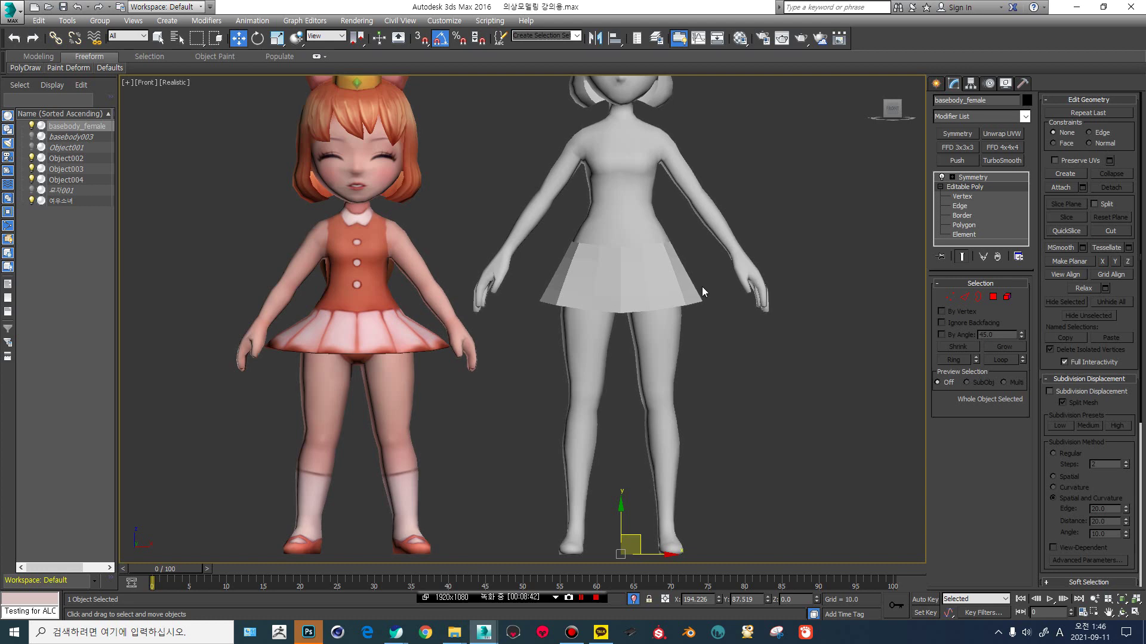
middle_drag(624, 336, 628, 352)
key(F4)
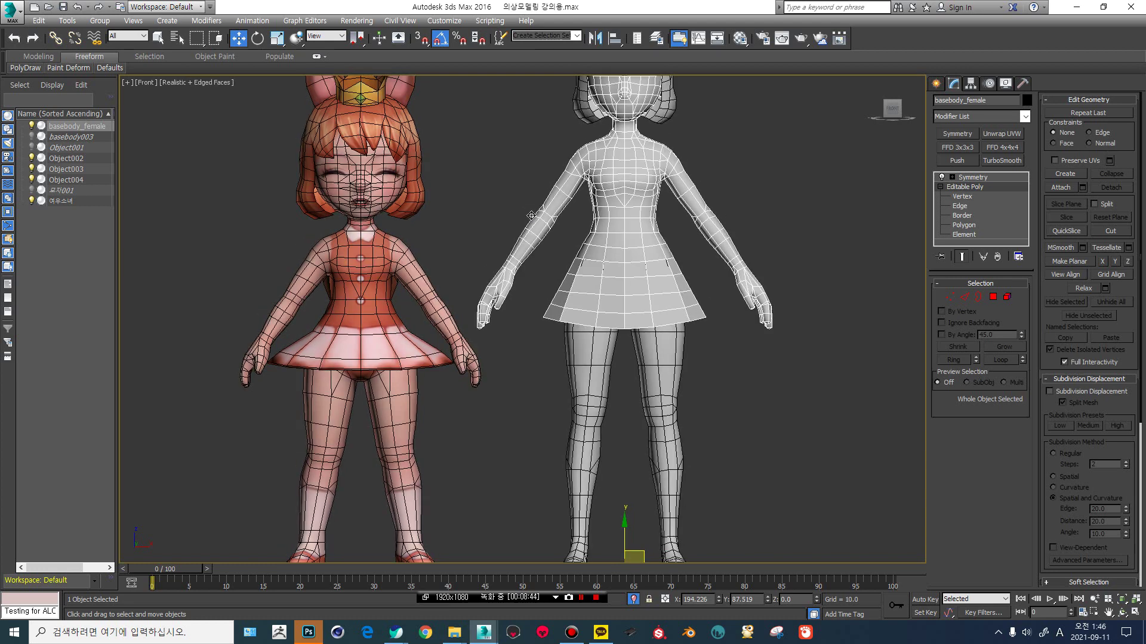
scroll(633, 244, up, 3)
key(F4)
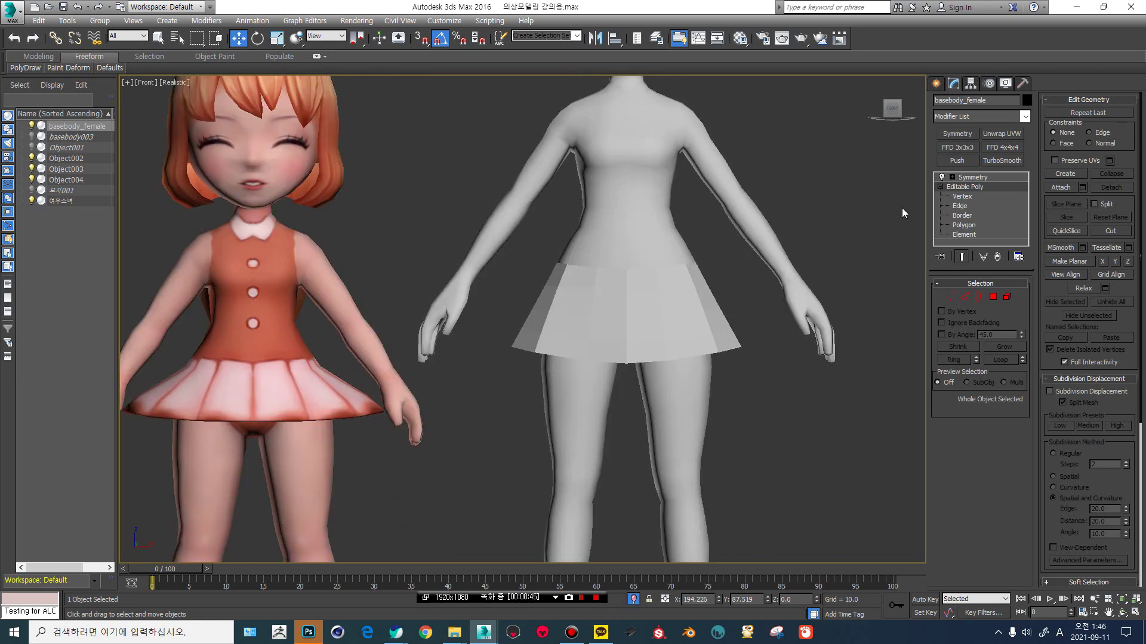
Select all polygons of the outfit mesh at Polygon level and assign them to smoothing group 6.
click(968, 228)
click(732, 333)
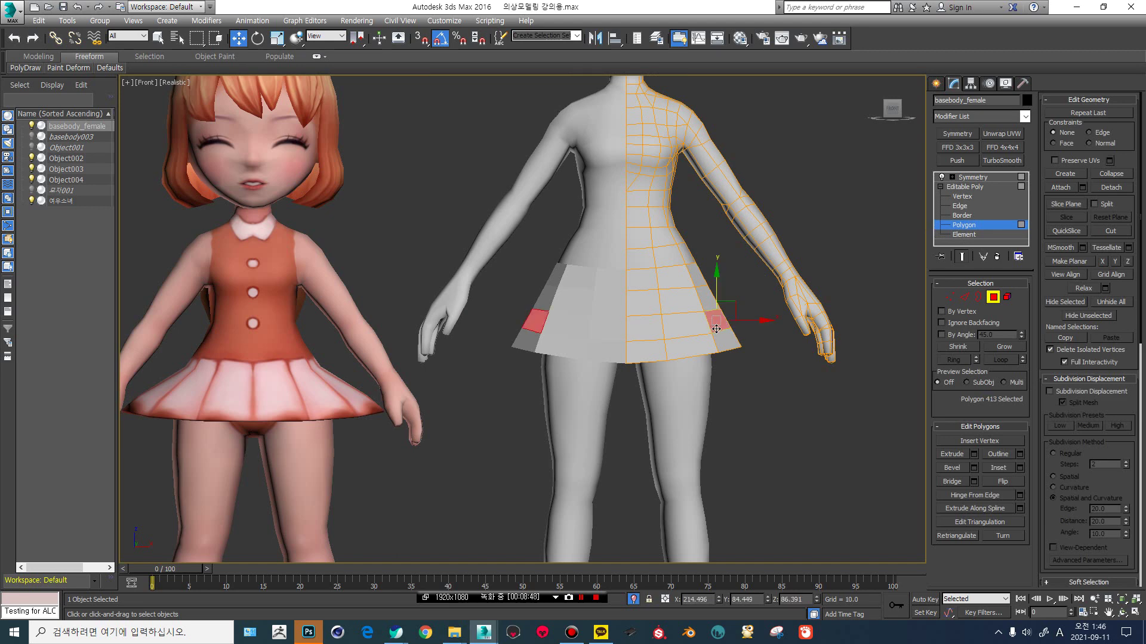
key(ctrl+a)
click(1057, 379)
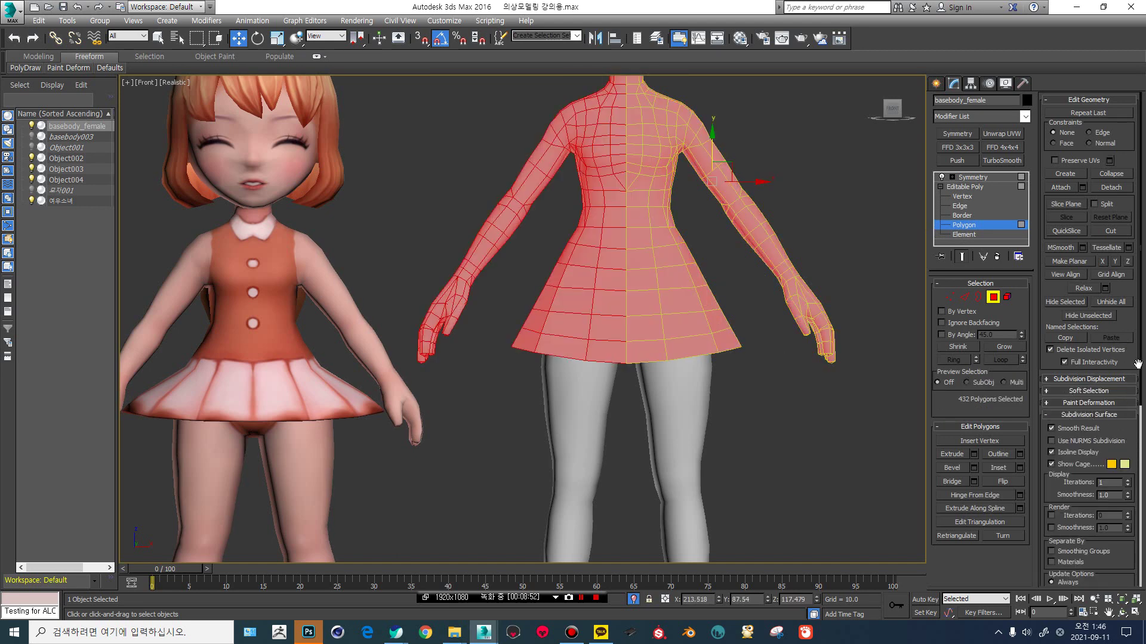
scroll(1138, 364, down, 5)
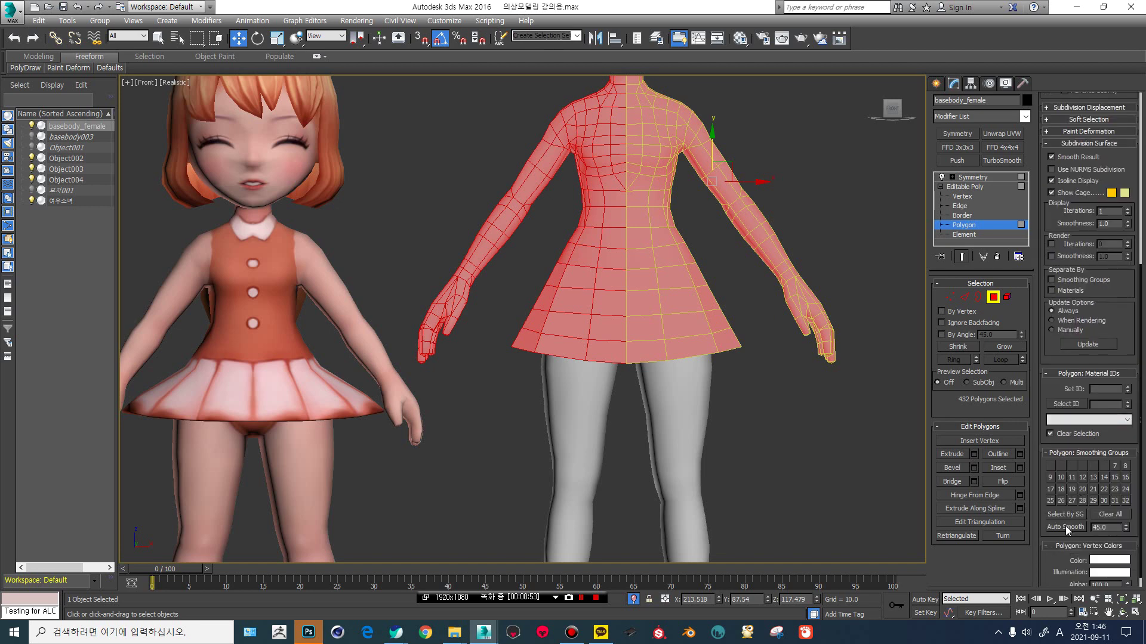
click(1104, 467)
click(965, 188)
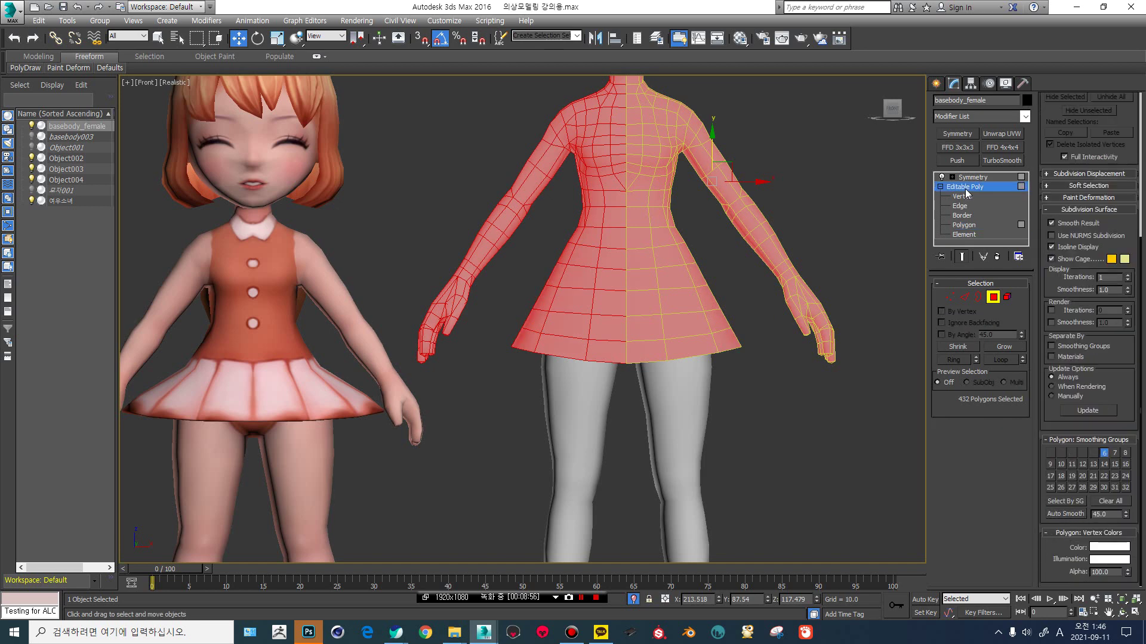
In the Back view, move the two mid-height vertices next to the skirt's side edge outward at Vertex level.
scroll(597, 348, down, 4)
alt+middle_drag(725, 348, 577, 342)
scroll(639, 286, up, 2)
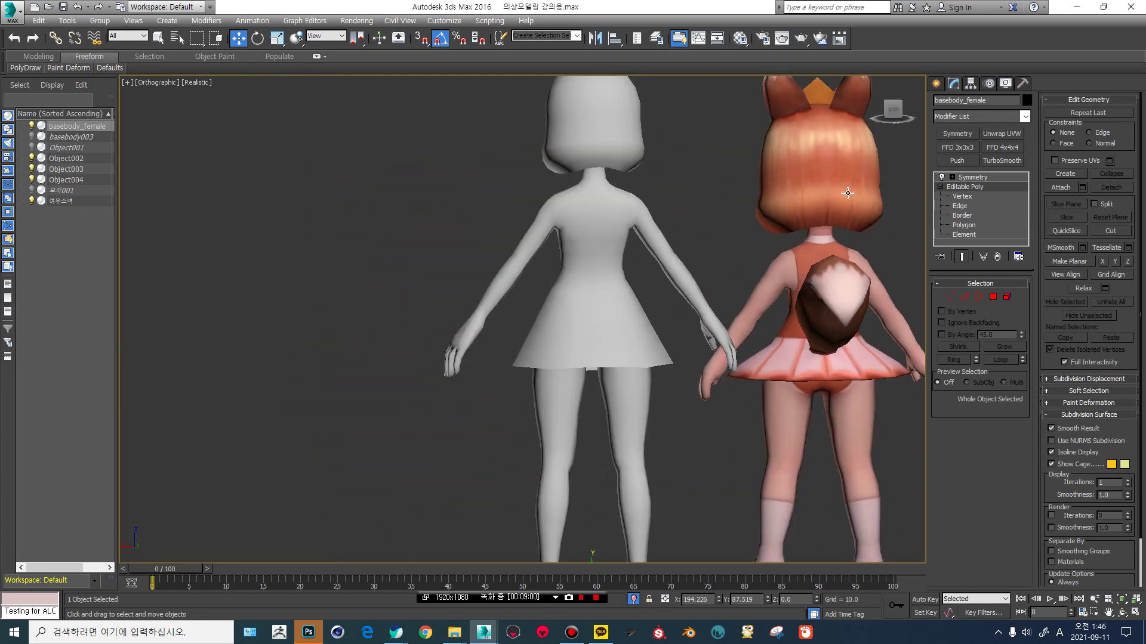
click(962, 195)
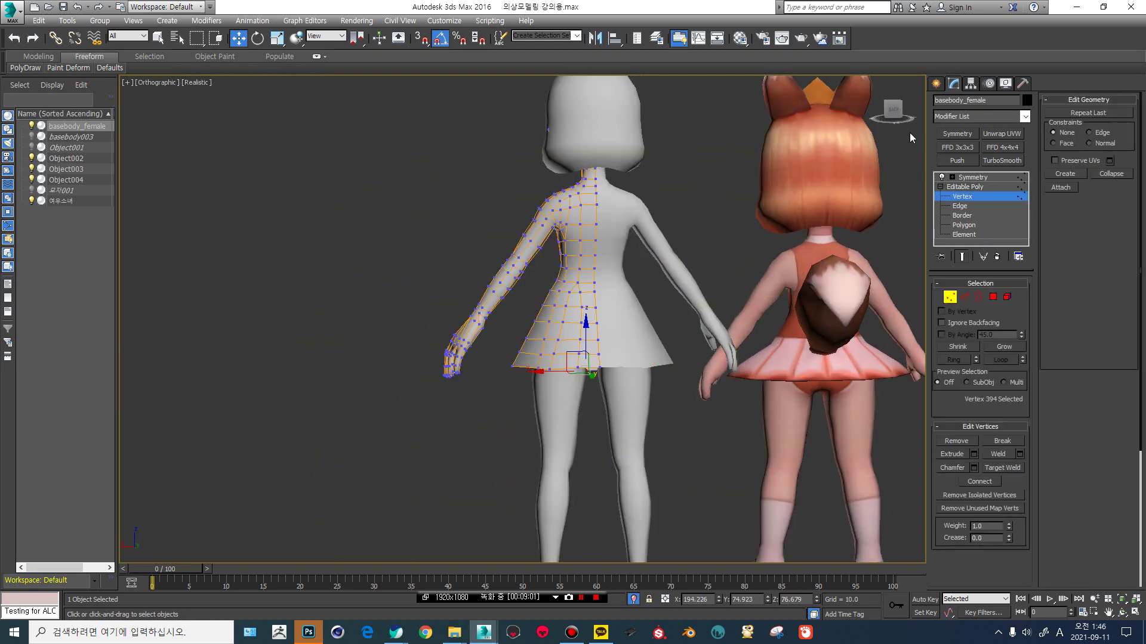
click(893, 114)
scroll(553, 245, up, 5)
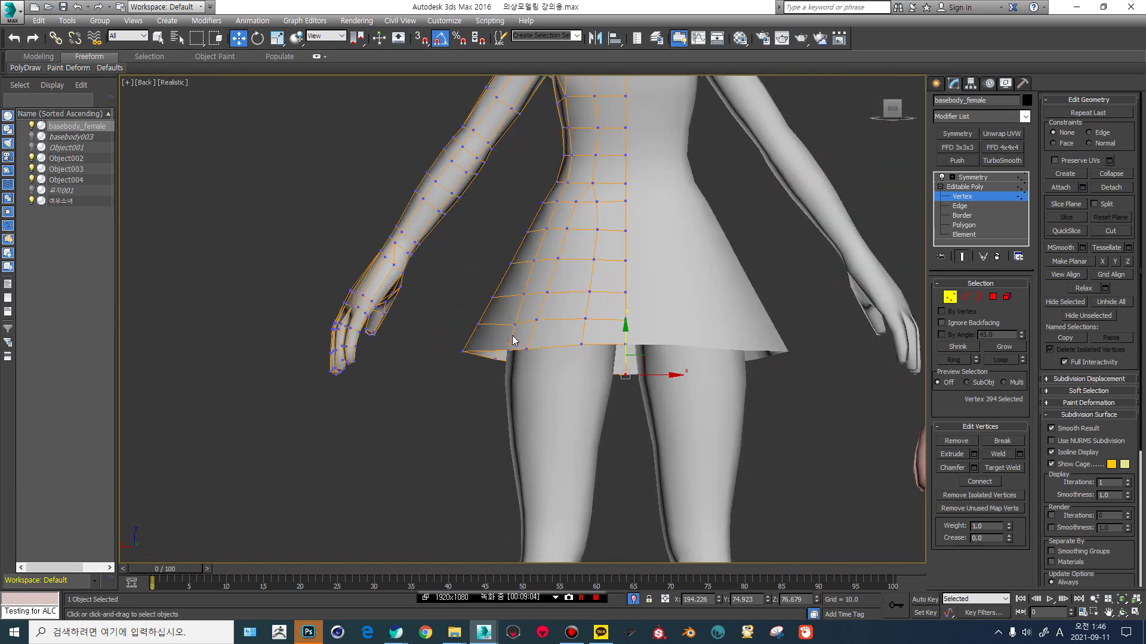
click(543, 230)
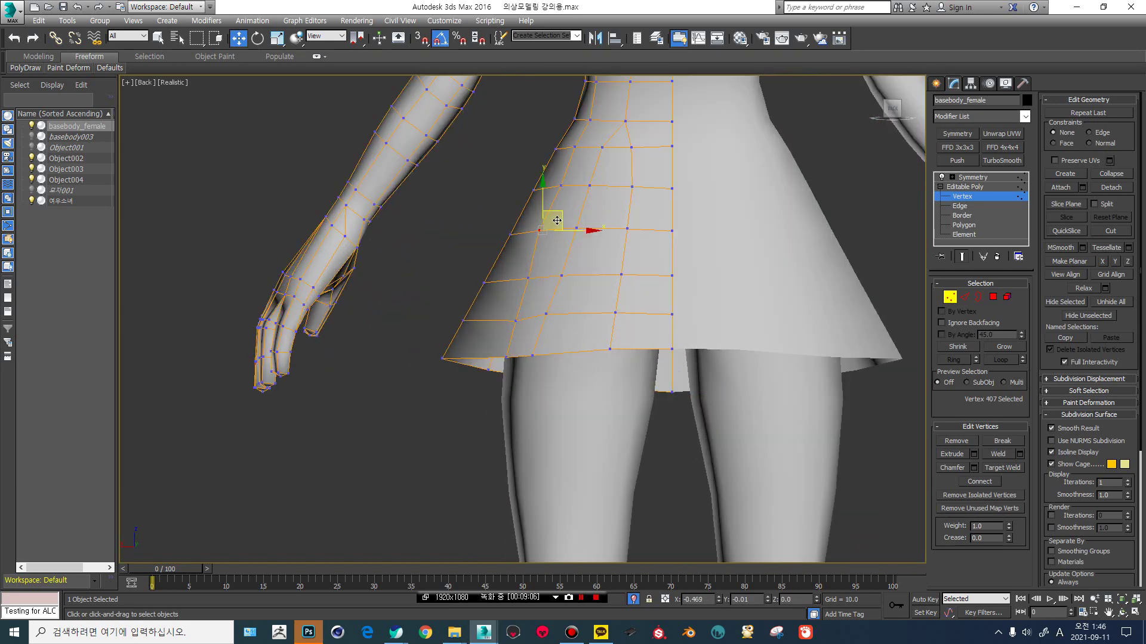
drag(550, 221, 545, 220)
click(529, 278)
drag(537, 269, 528, 268)
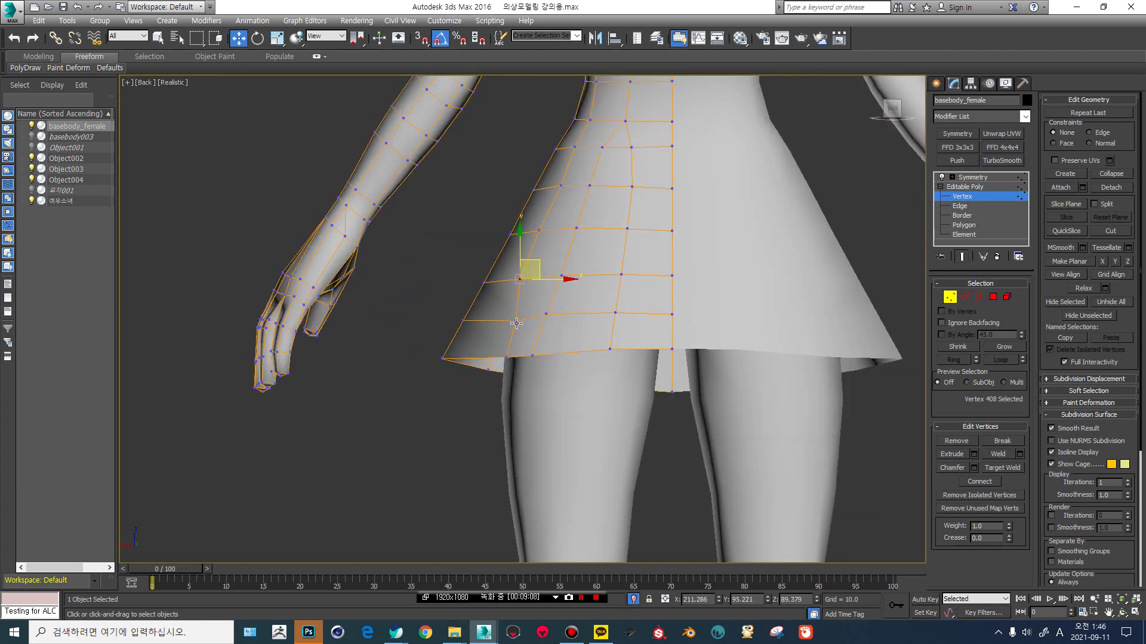
Move the lower vertices of the same back column outward down to the hem and even out their spacing.
click(509, 321)
click(506, 357)
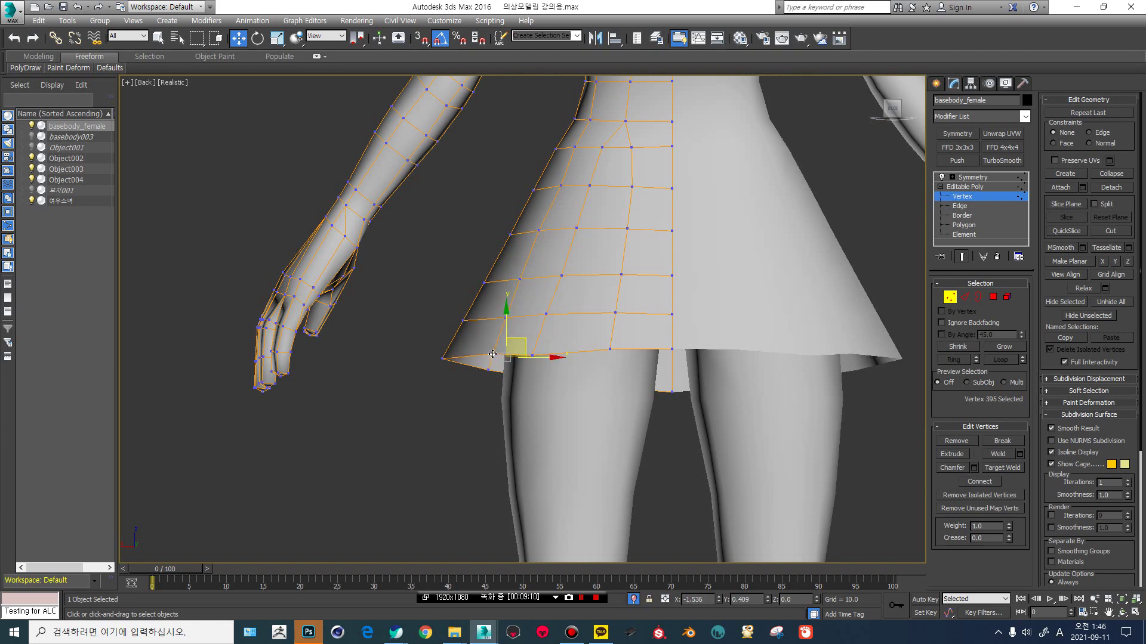
click(562, 324)
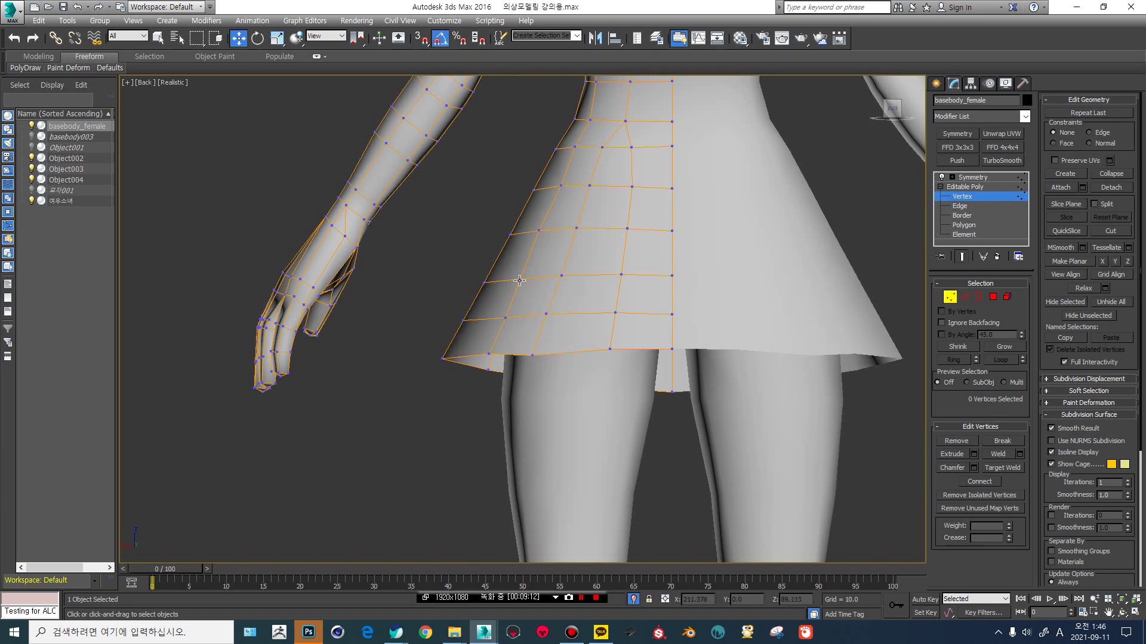
click(518, 279)
click(503, 318)
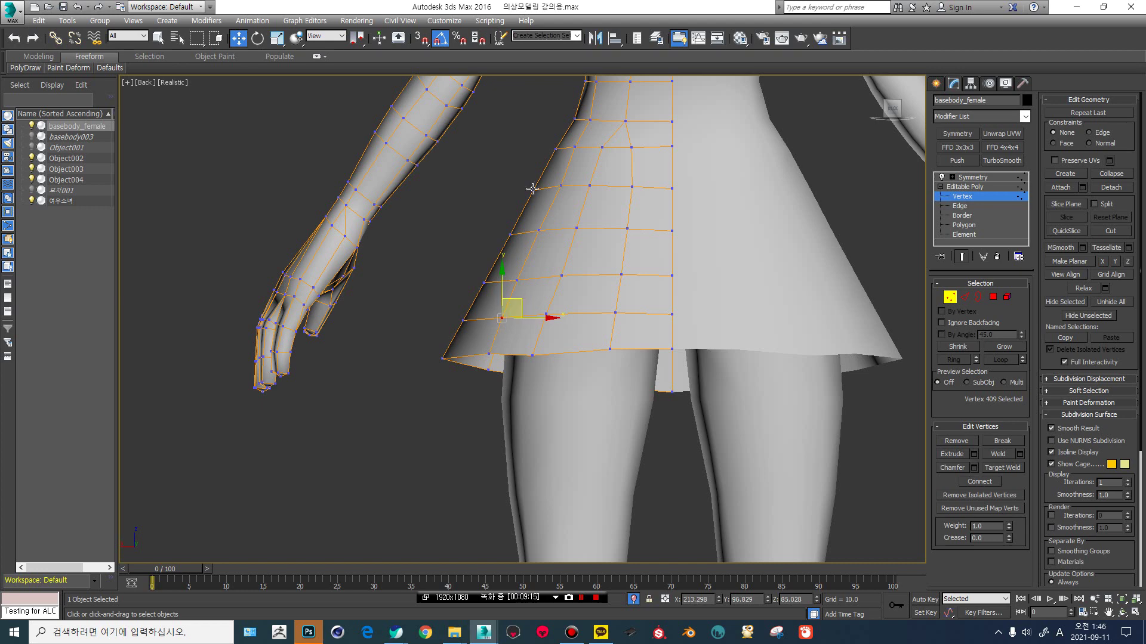
Adjust the outermost side vertices of the skirt's back from hip to hem, nudging them outward to smooth the silhouette.
scroll(537, 233, up, 2)
click(539, 237)
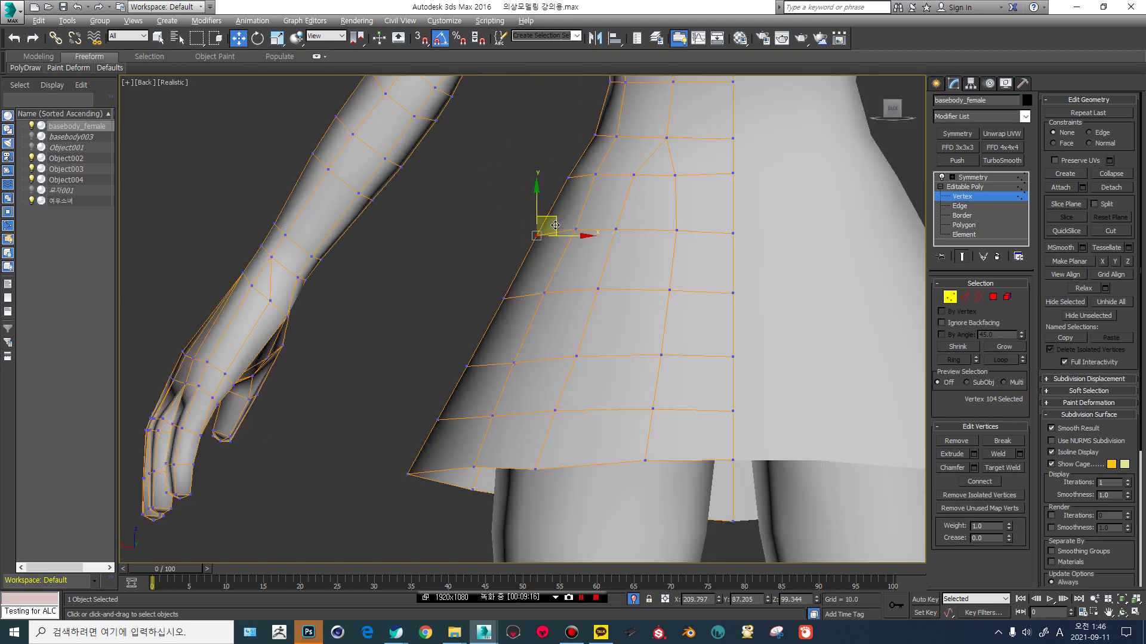
drag(554, 222, 547, 223)
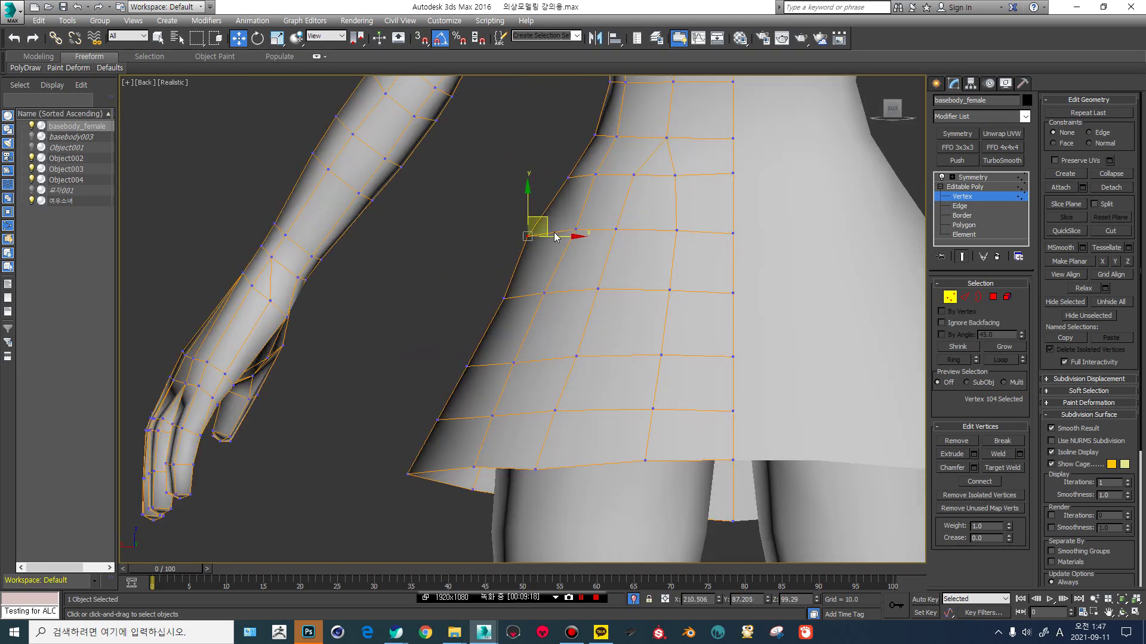
click(505, 298)
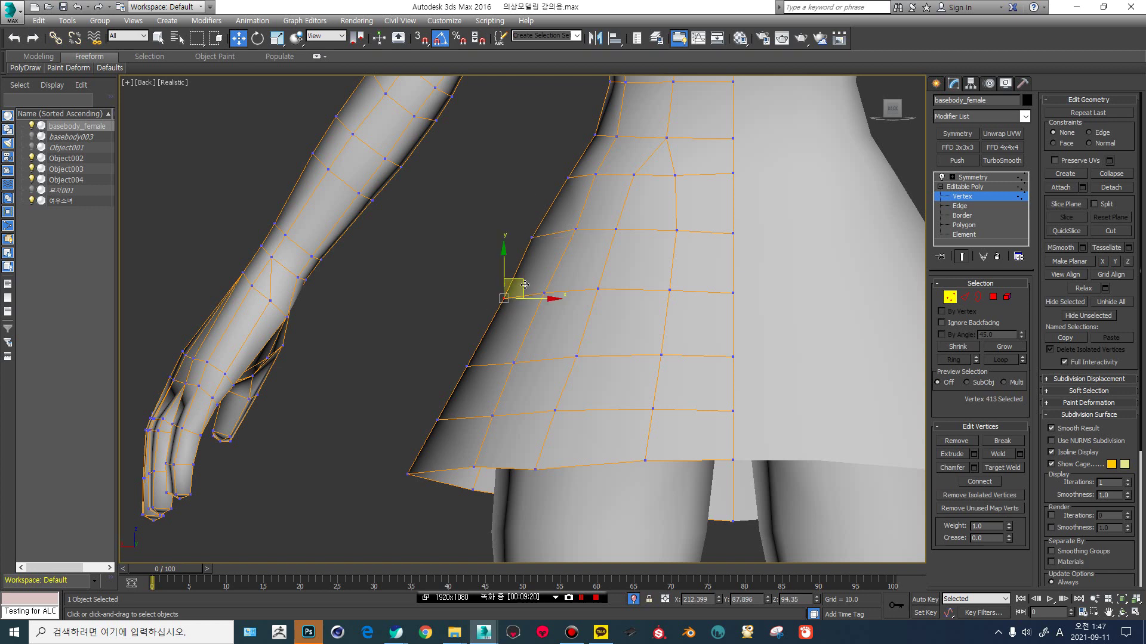
drag(517, 285, 512, 285)
drag(491, 395, 491, 395)
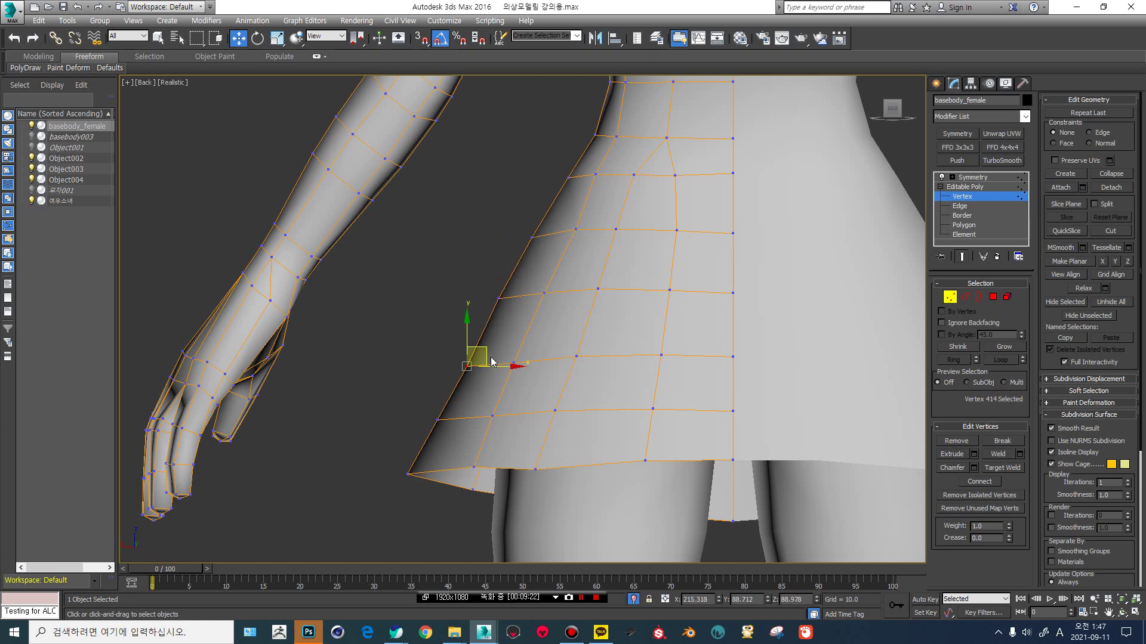
drag(486, 355, 486, 353)
drag(431, 399, 438, 445)
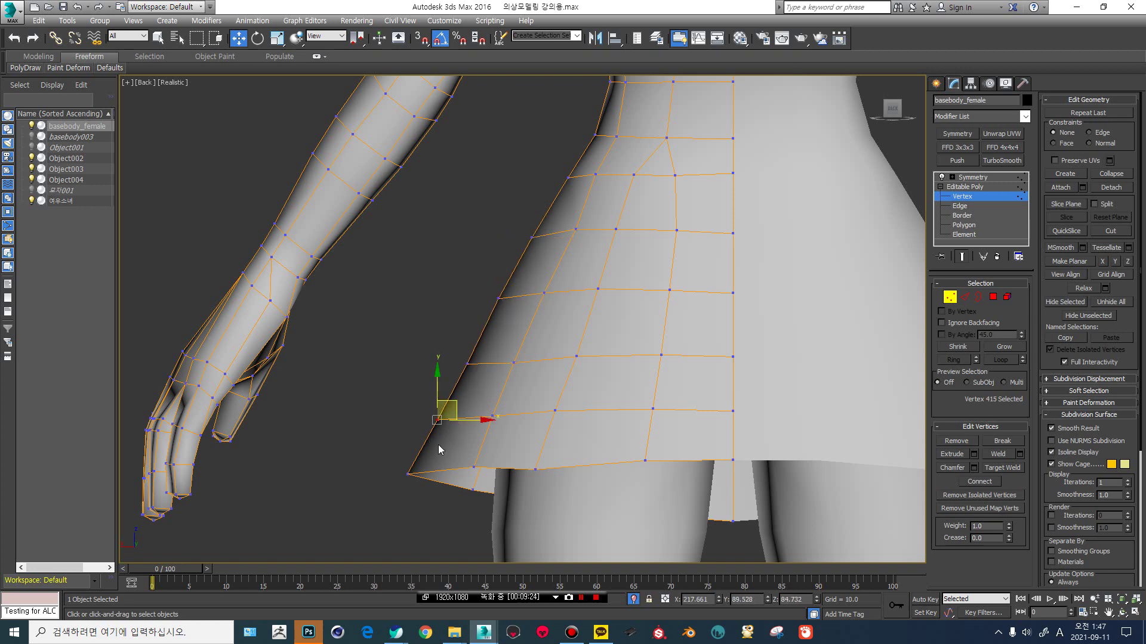
drag(424, 496, 427, 460)
Leave Vertex level and inspect the smoothed skirt from the back and around, with edged faces on and off.
scroll(464, 411, down, 5)
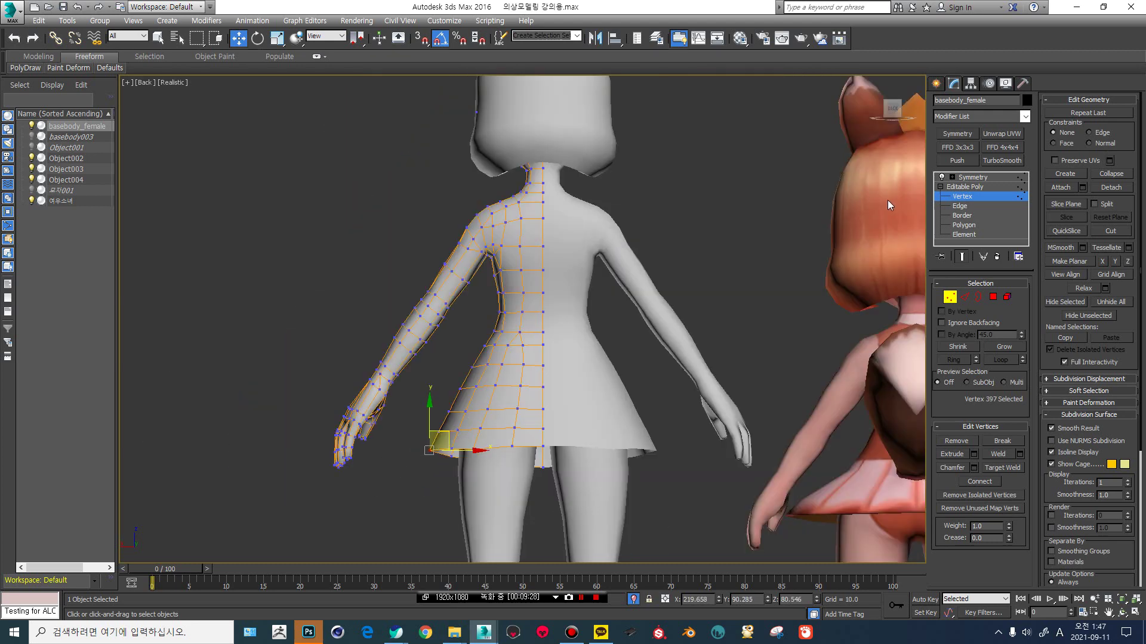
click(973, 177)
scroll(540, 255, down, 4)
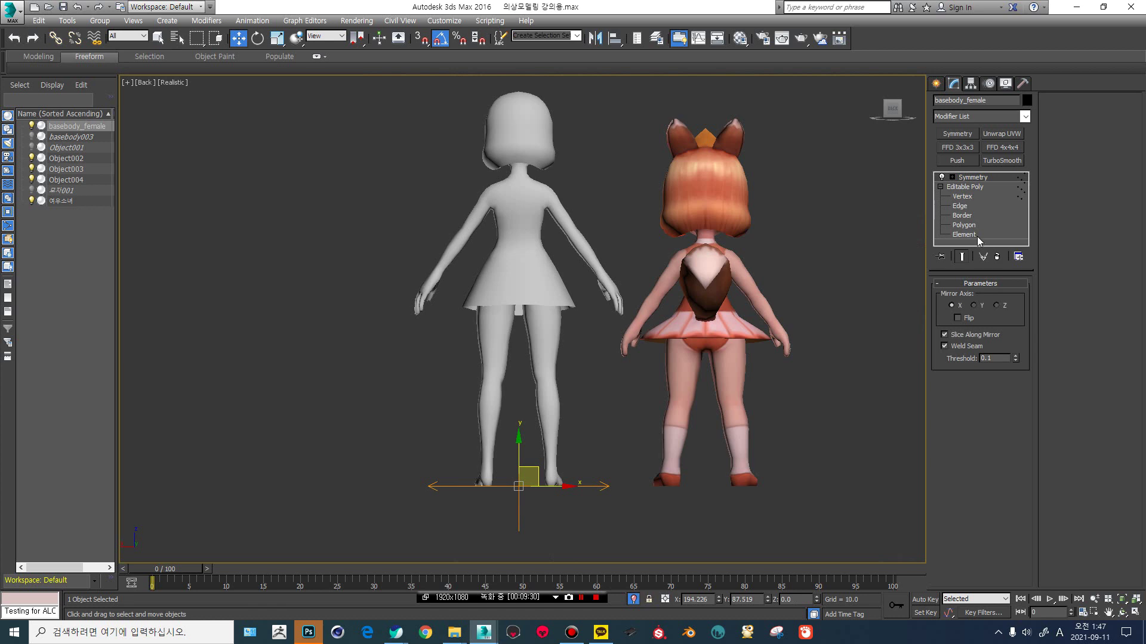
click(974, 186)
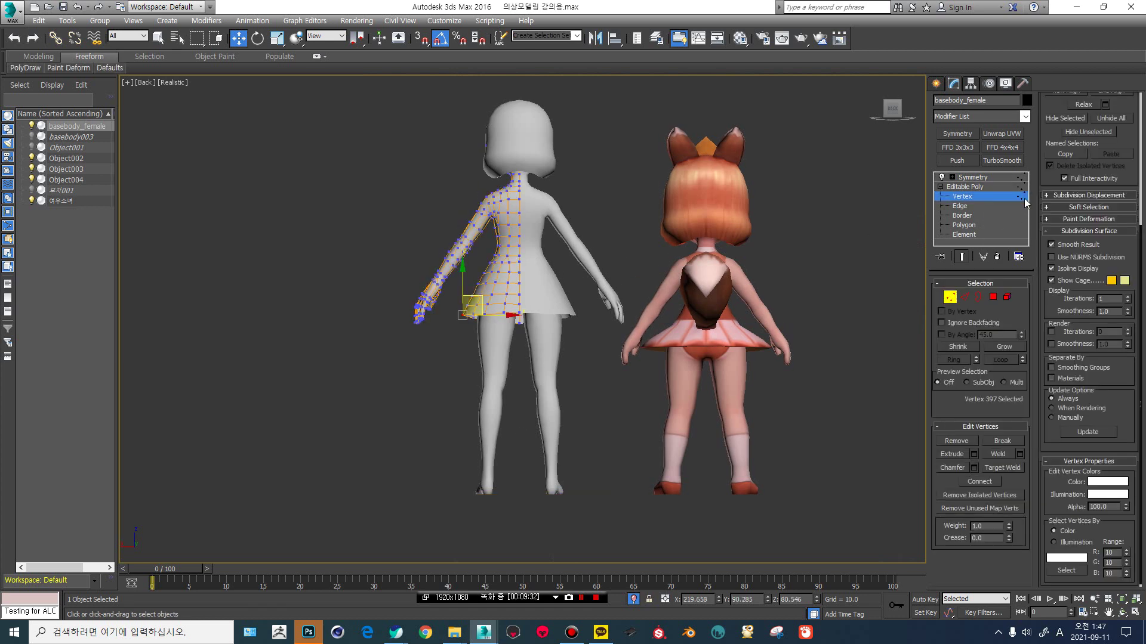
click(971, 188)
alt+middle_drag(476, 310, 543, 281)
scroll(527, 287, up, 3)
key(F4)
key(F4)
key(F4)
key(F4)
Examine the skirt's mesh and hem in the Front view with edged faces shown and see-through switched on and off.
click(893, 110)
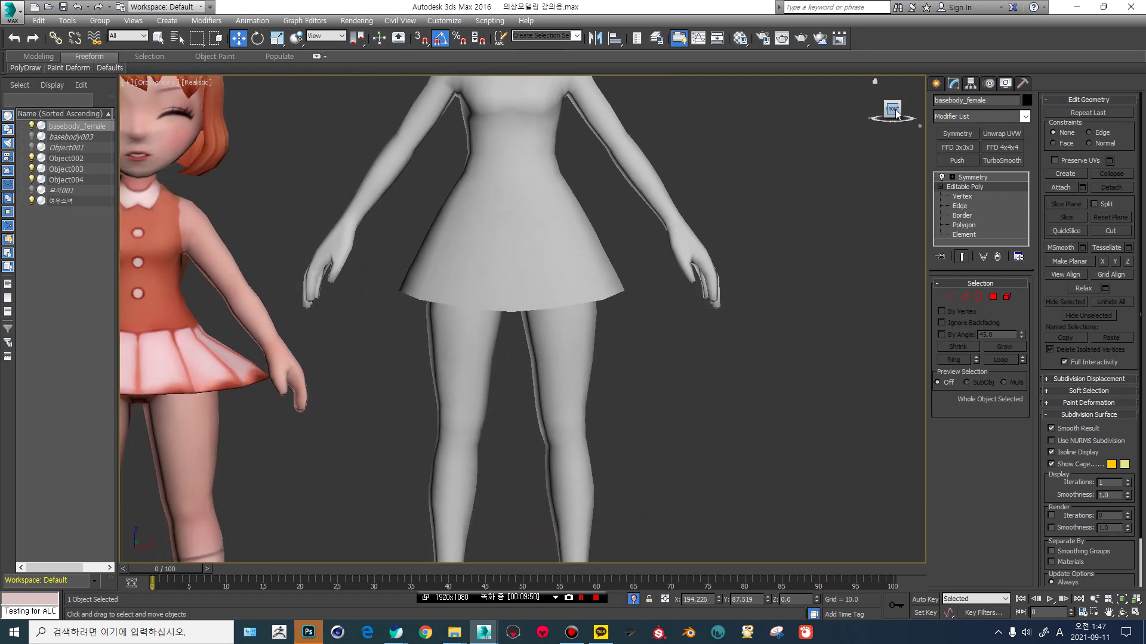
scroll(593, 293, up, 8)
key(F4)
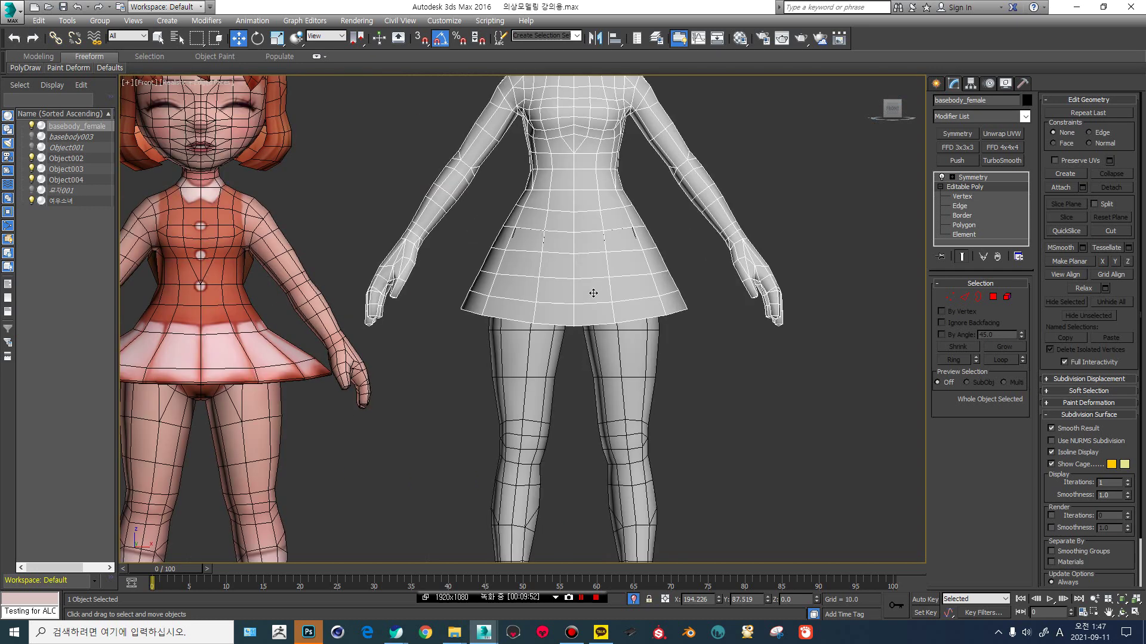
scroll(593, 293, up, 3)
key(alt+x)
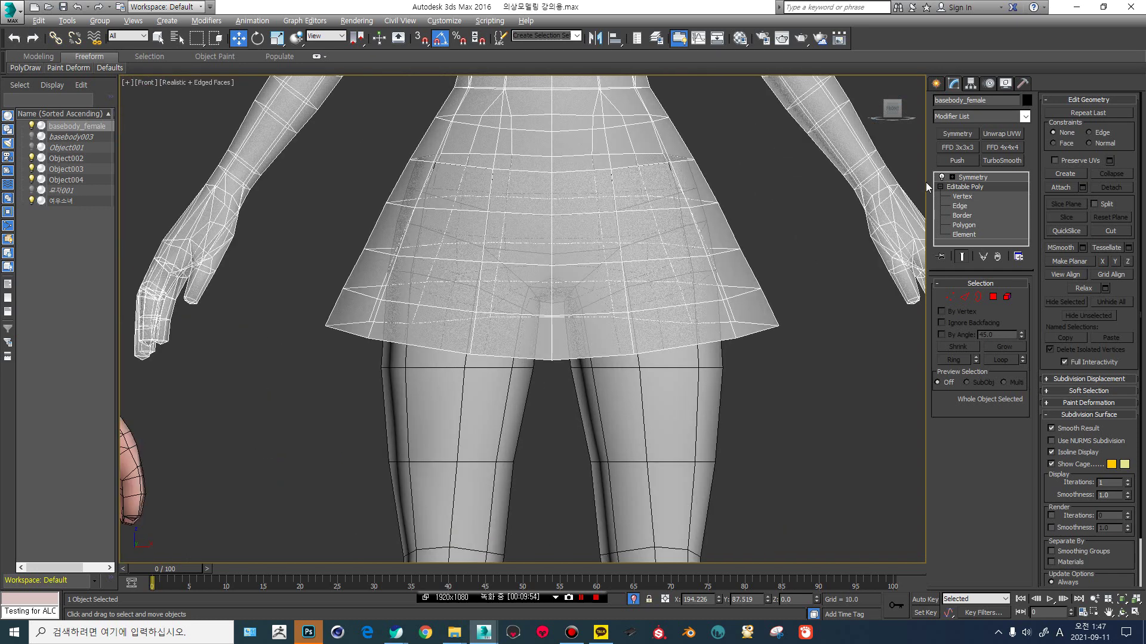
key(alt+x)
scroll(577, 278, down, 4)
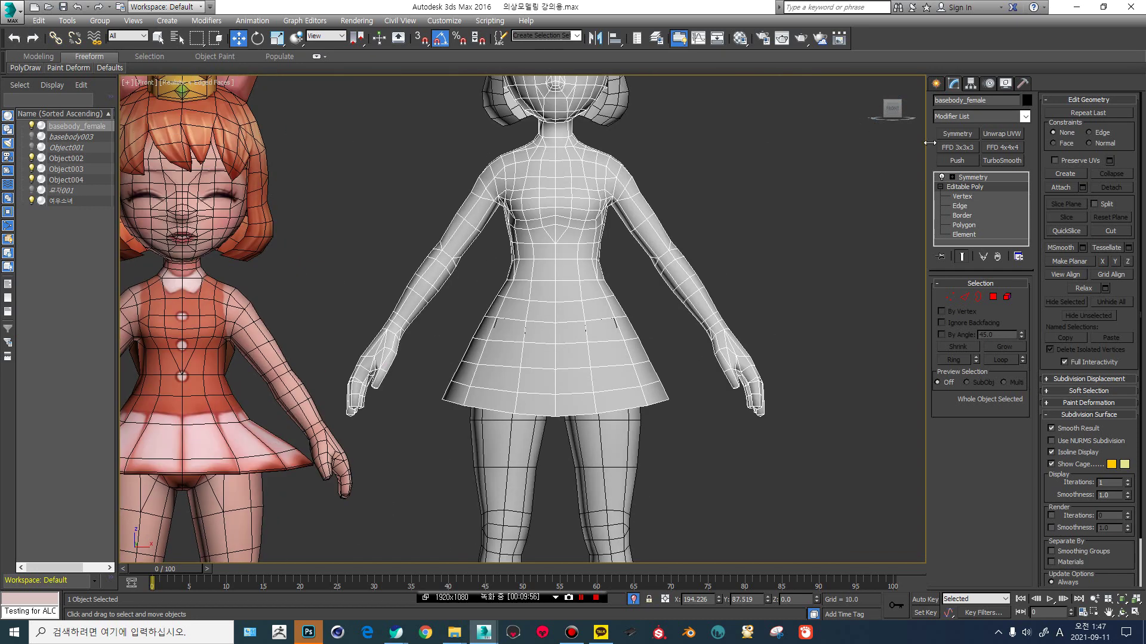
scroll(631, 284, down, 2)
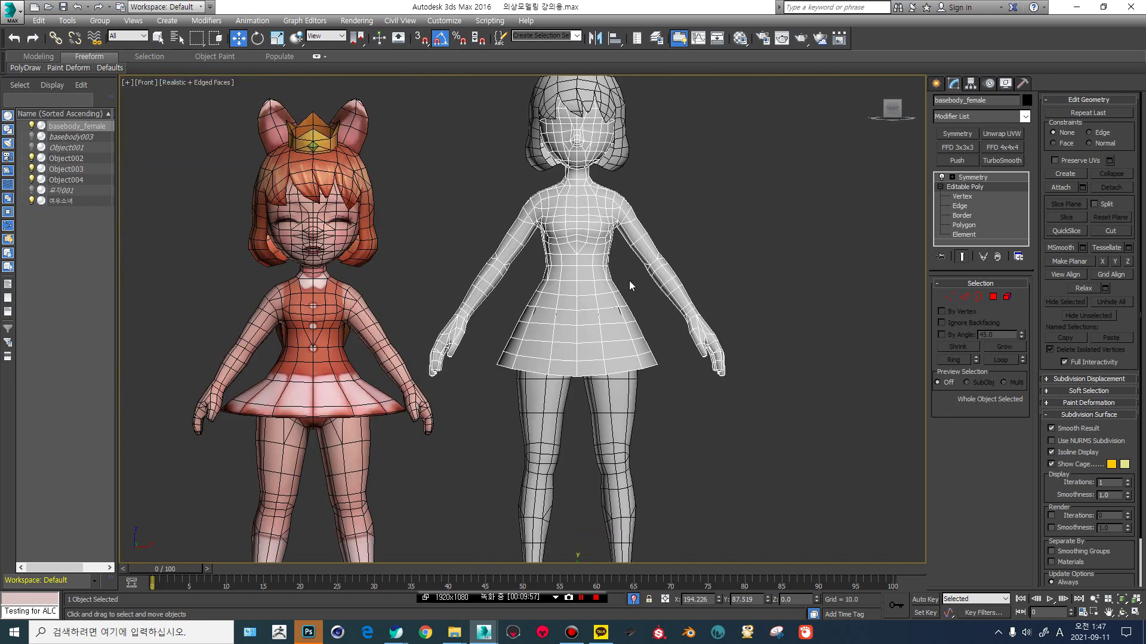
Select the polygons of the editable half's shoulder, upper arm, chest and waist as a short-sleeved top, leaving out the centre-front strip.
scroll(629, 281, up, 3)
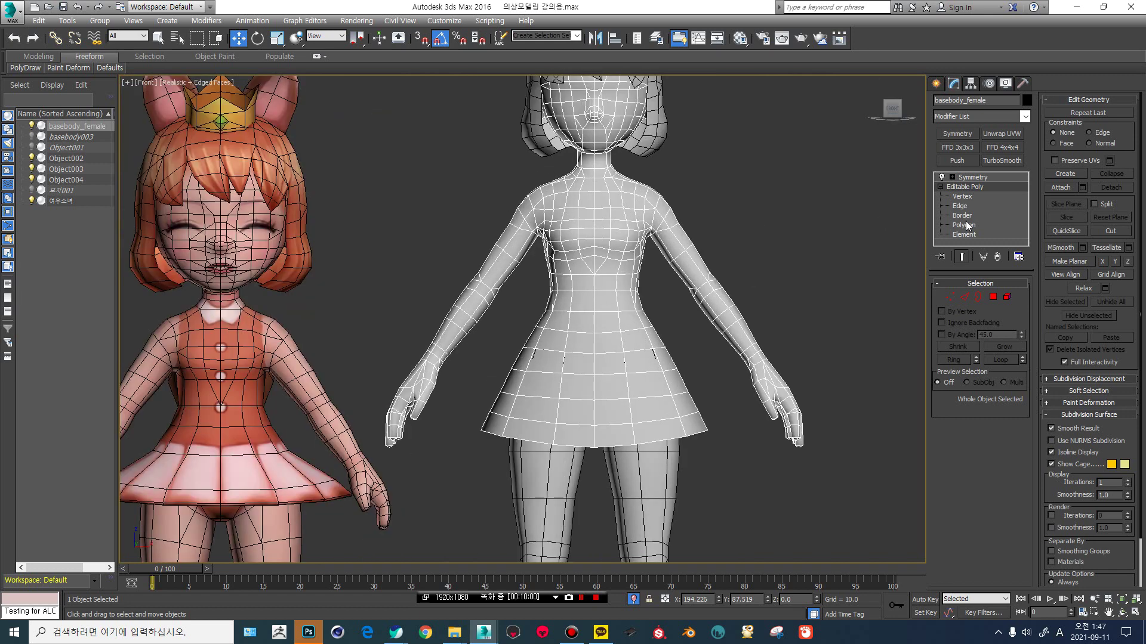
scroll(524, 251, up, 3)
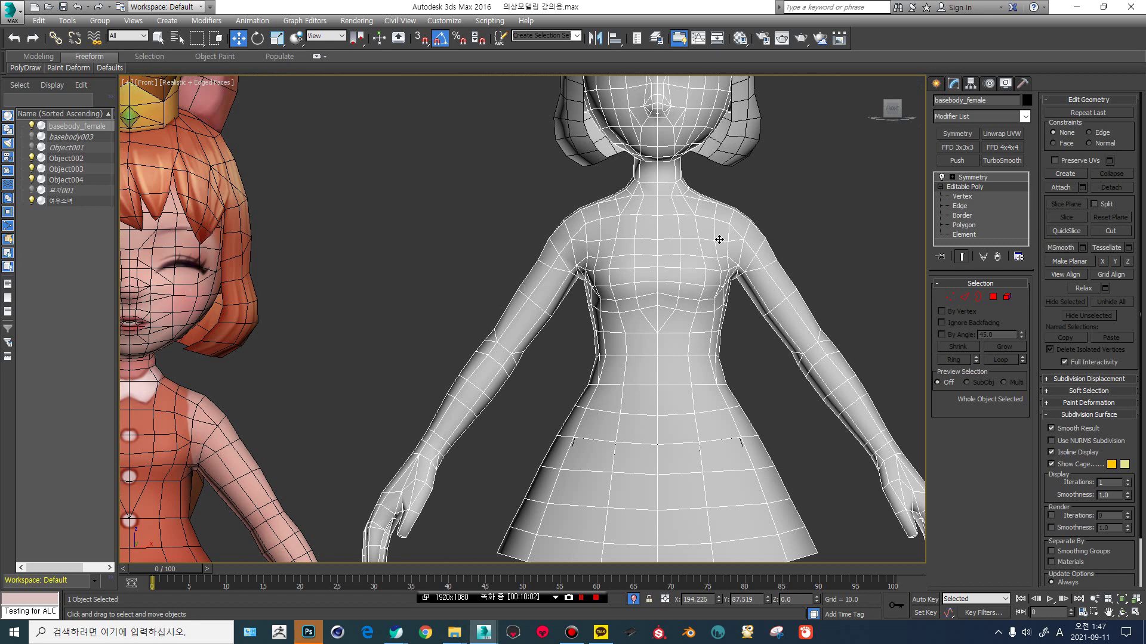
middle_drag(719, 239, 660, 256)
scroll(660, 256, up, 2)
click(964, 225)
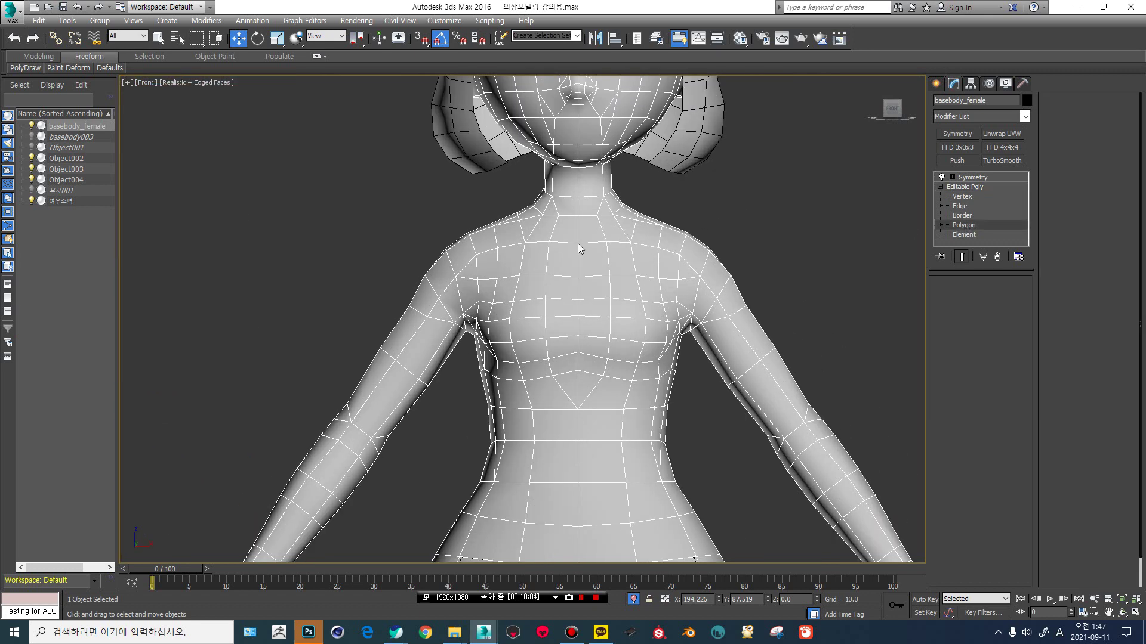
click(643, 195)
drag(607, 266, 667, 349)
ctrl+drag(676, 358, 613, 439)
ctrl+drag(635, 343, 634, 334)
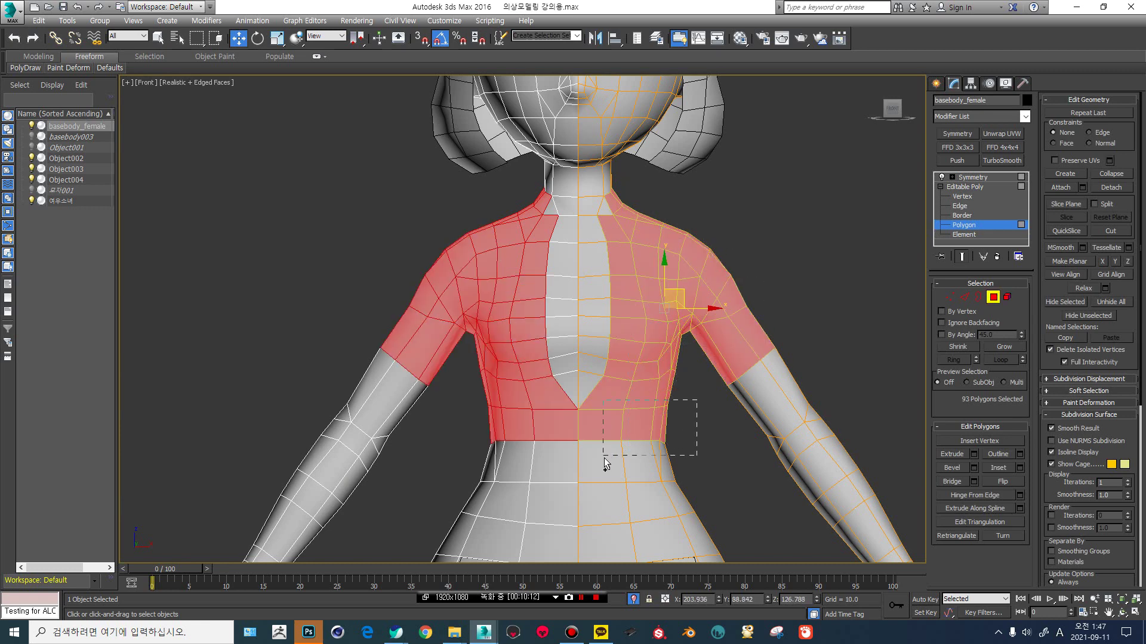
ctrl+drag(604, 457, 604, 457)
scroll(644, 327, down, 6)
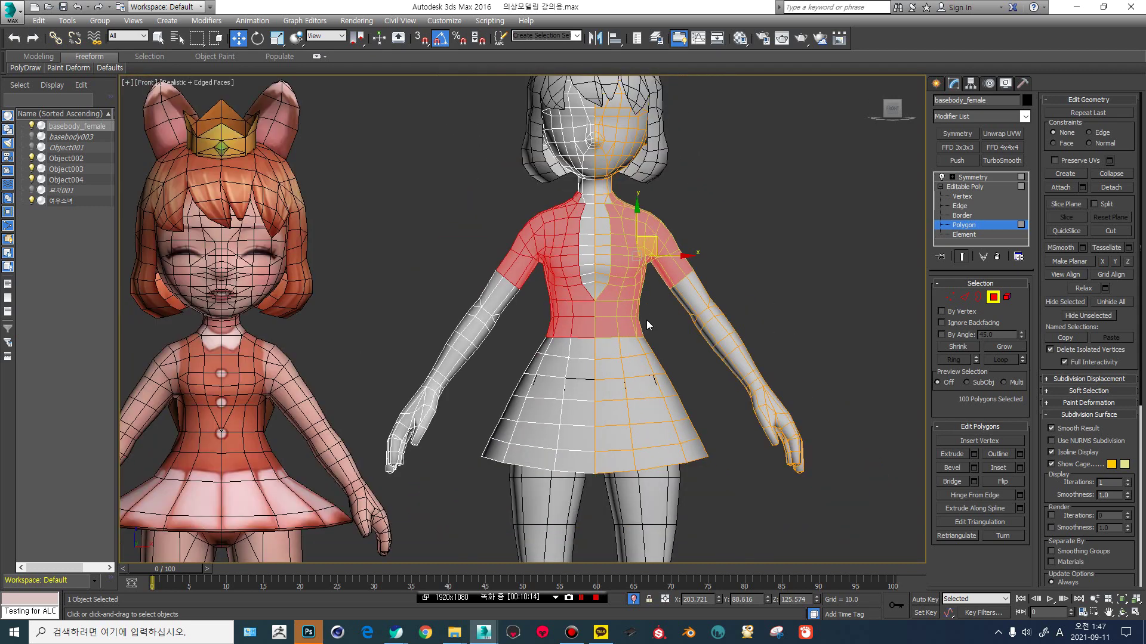
Add the missing polygons around the base of the neck and the upper back to the top's selection.
scroll(647, 321, up, 2)
alt+middle_drag(706, 350, 672, 246)
scroll(672, 245, up, 5)
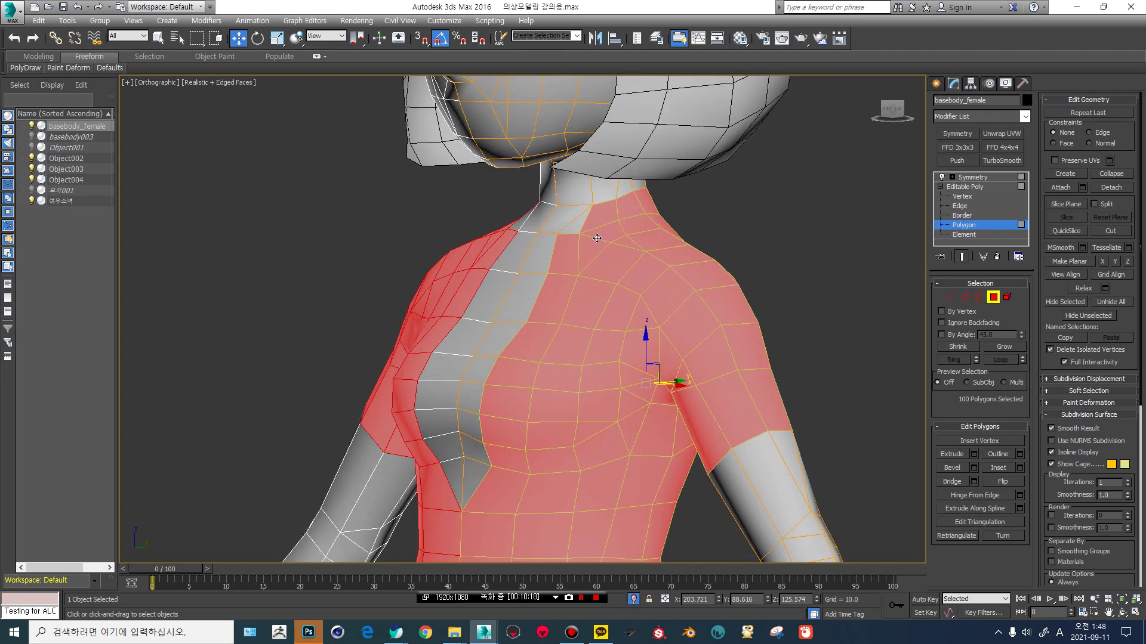
ctrl+click(577, 225)
alt+middle_drag(536, 262, 434, 258)
ctrl+click(775, 213)
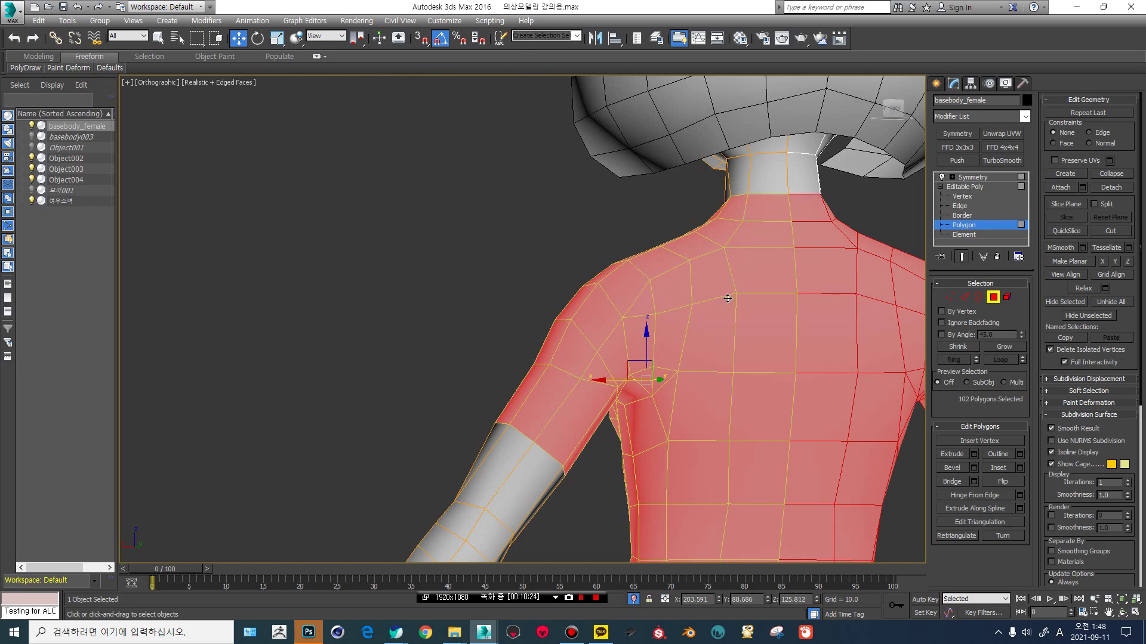
Try to extrude the selected top polygons outward by Local Normal with a height of 0.697.
scroll(725, 295, down, 4)
alt+middle_drag(725, 295, 770, 206)
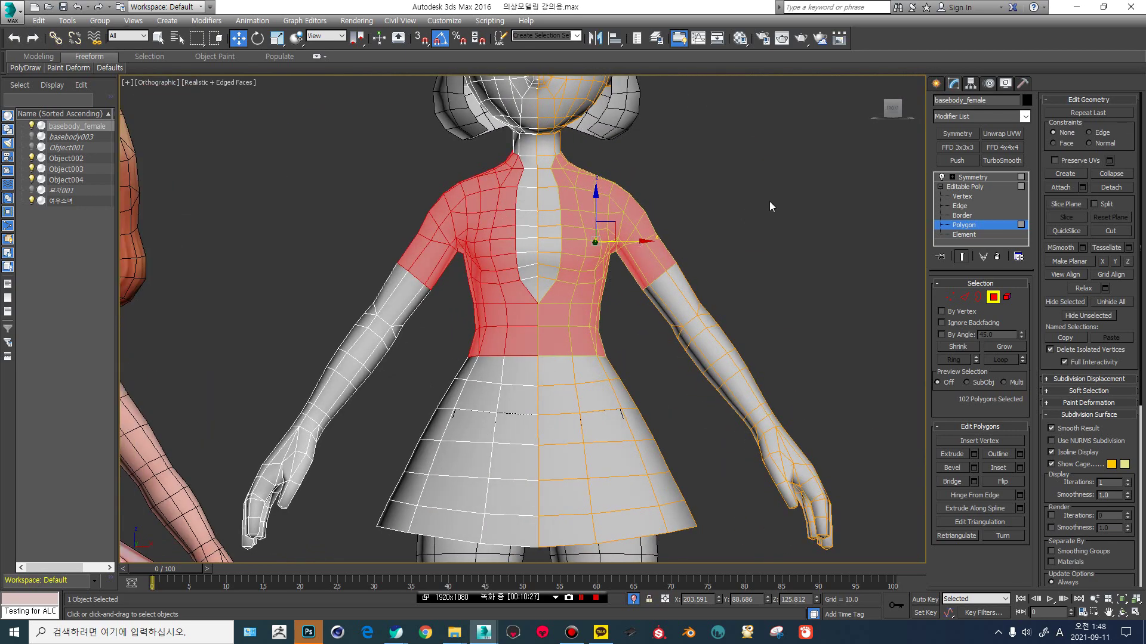
click(894, 111)
scroll(595, 251, up, 3)
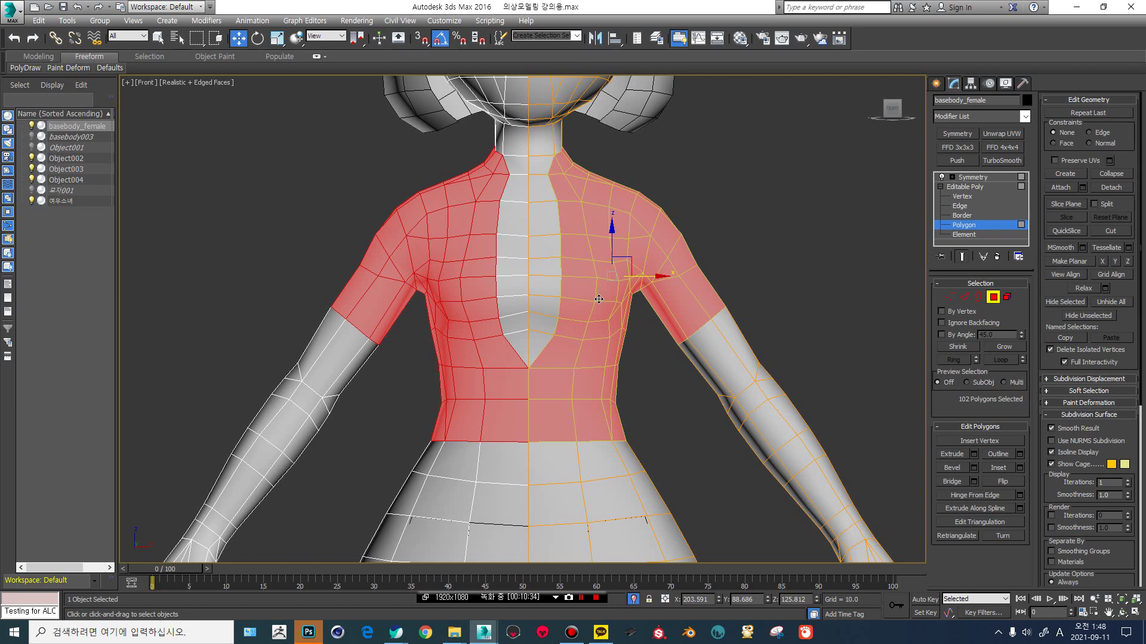
alt+middle_drag(599, 299, 680, 269)
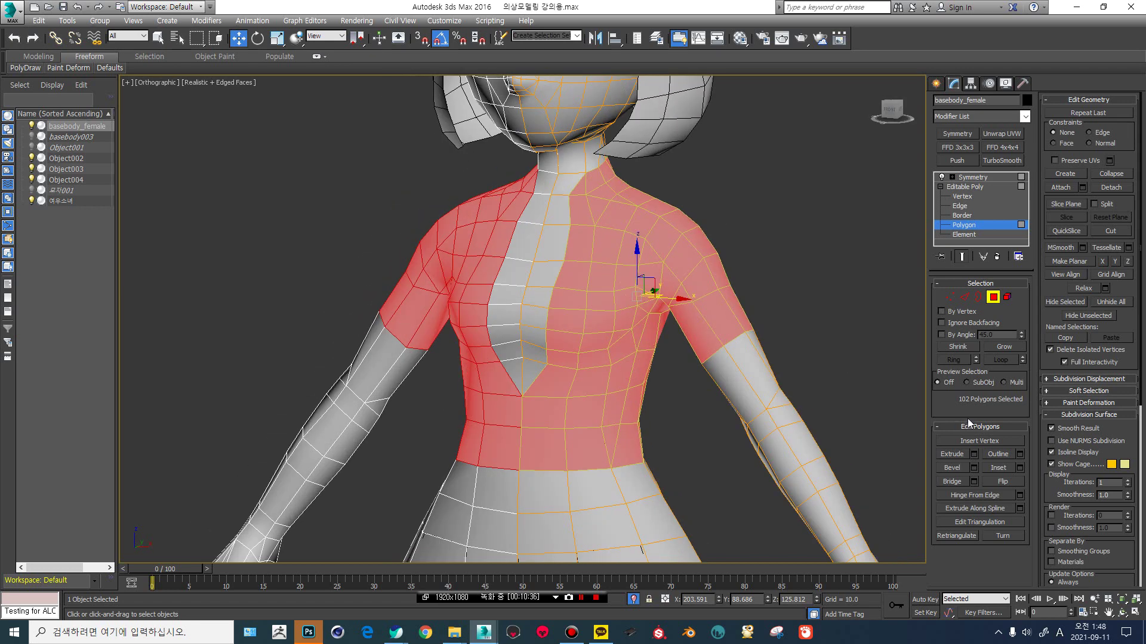
click(973, 454)
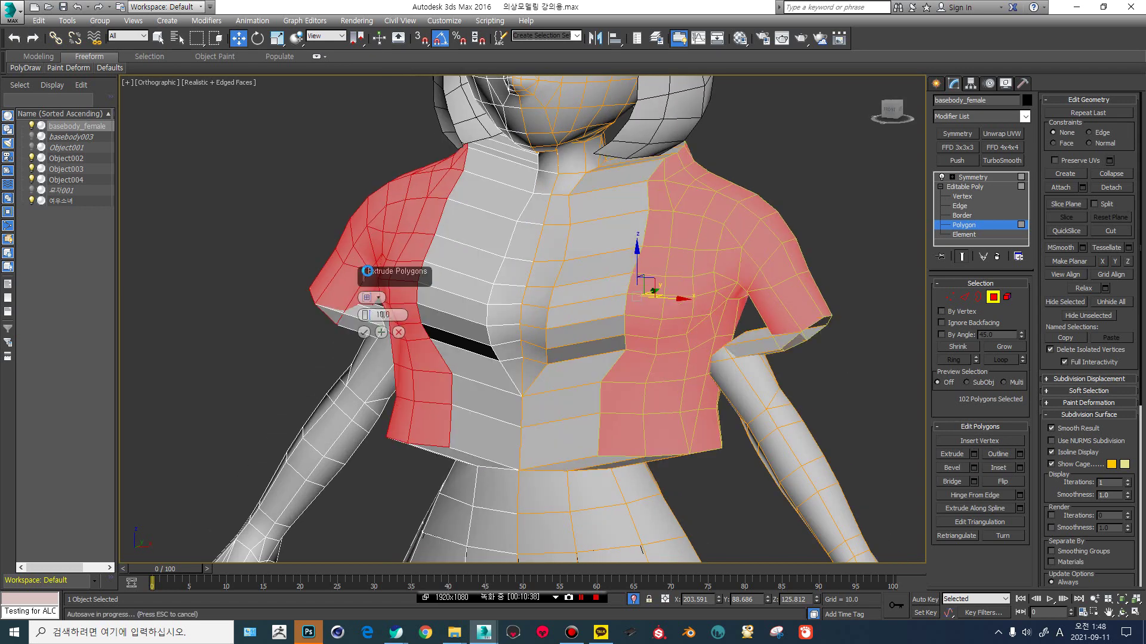
click(371, 298)
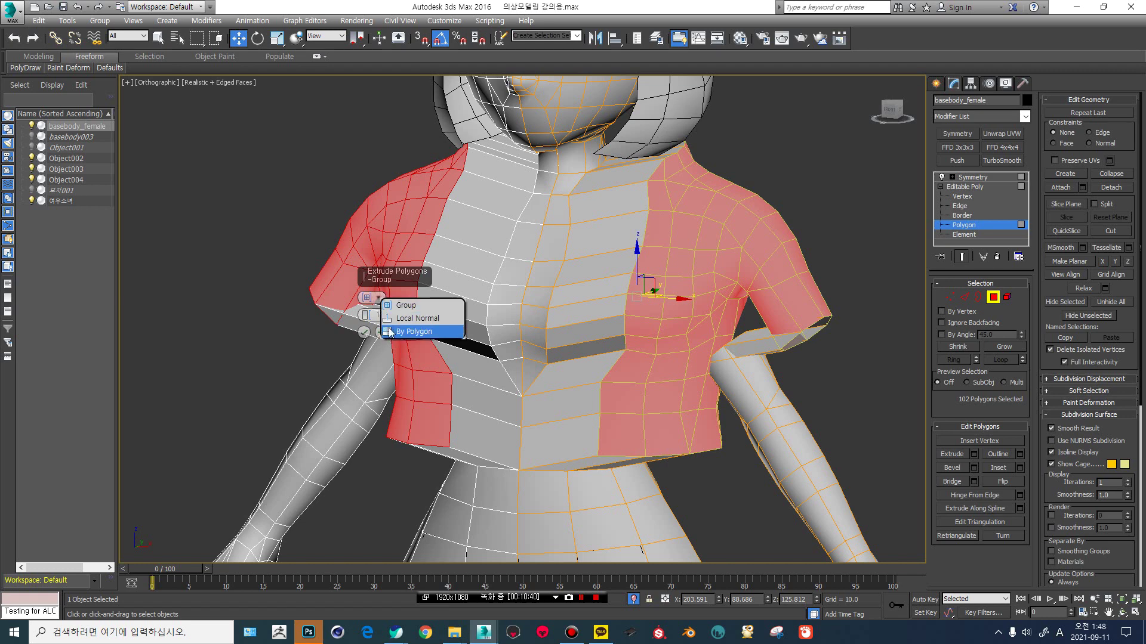
click(391, 328)
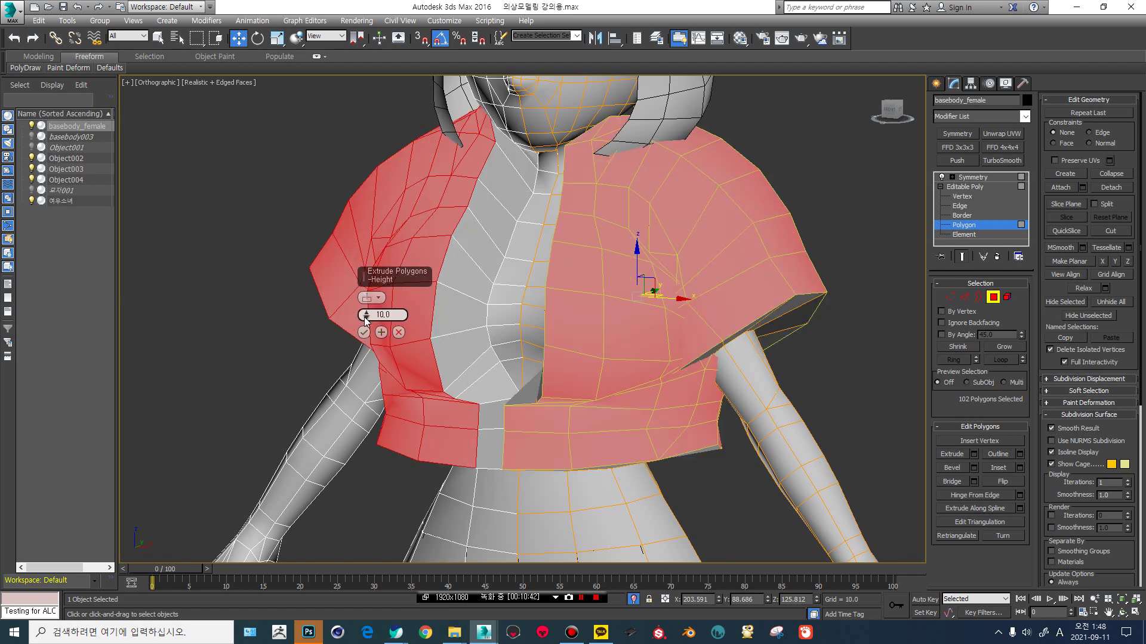
drag(366, 316, 381, 401)
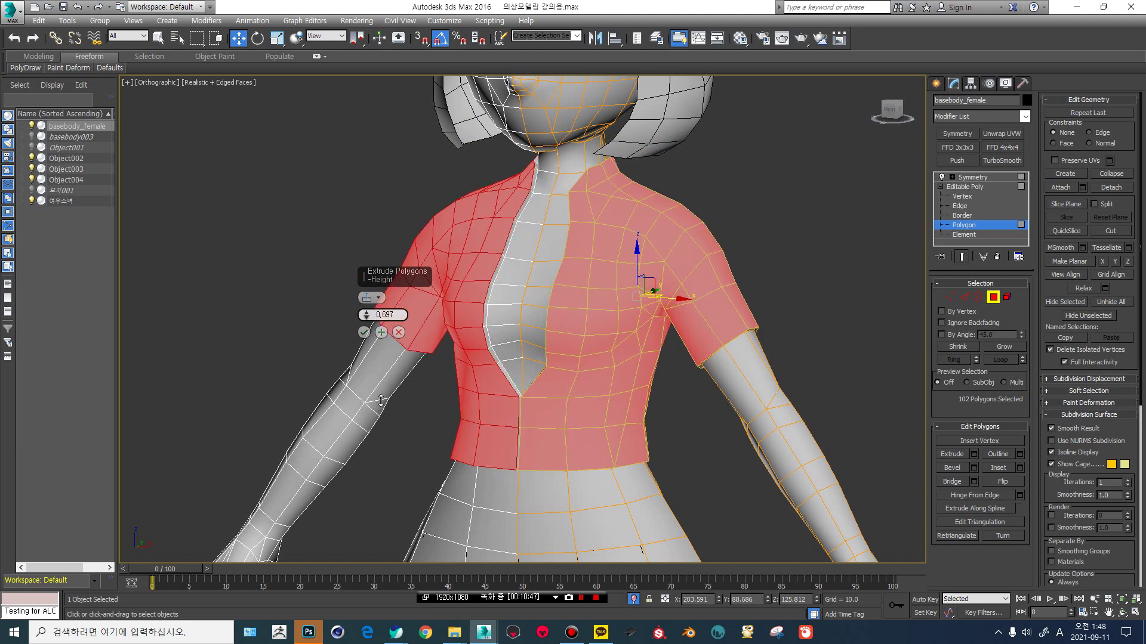
click(363, 333)
Examine the thin side faces along the extruded top's front opening by picking several of them one after another.
click(963, 189)
alt+middle_drag(504, 296, 608, 310)
scroll(608, 310, up, 5)
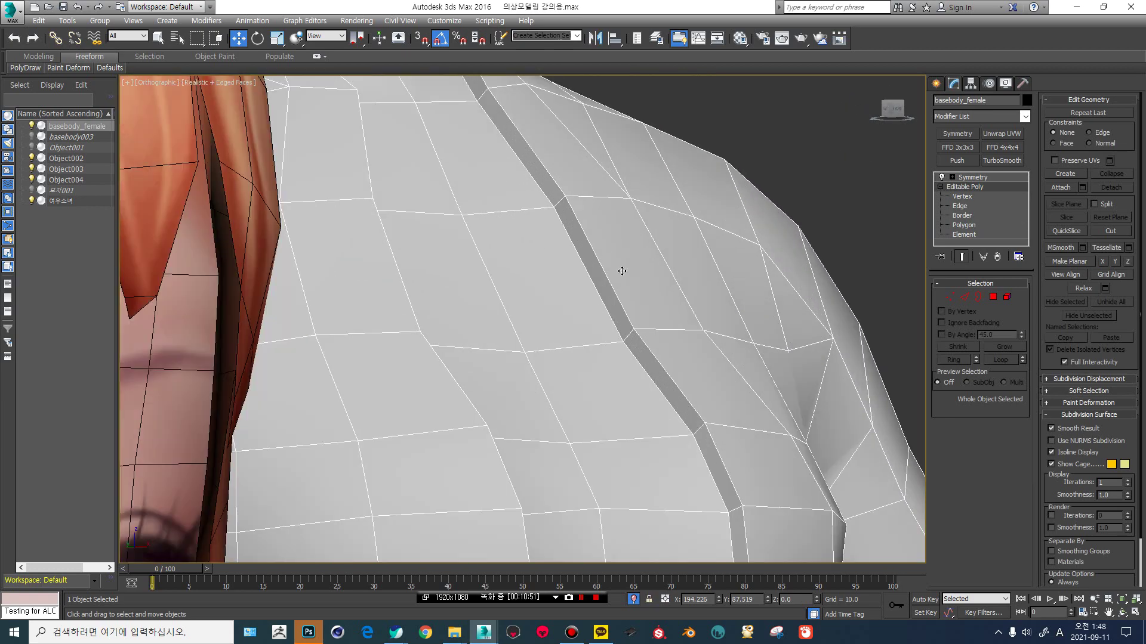
click(963, 225)
click(590, 264)
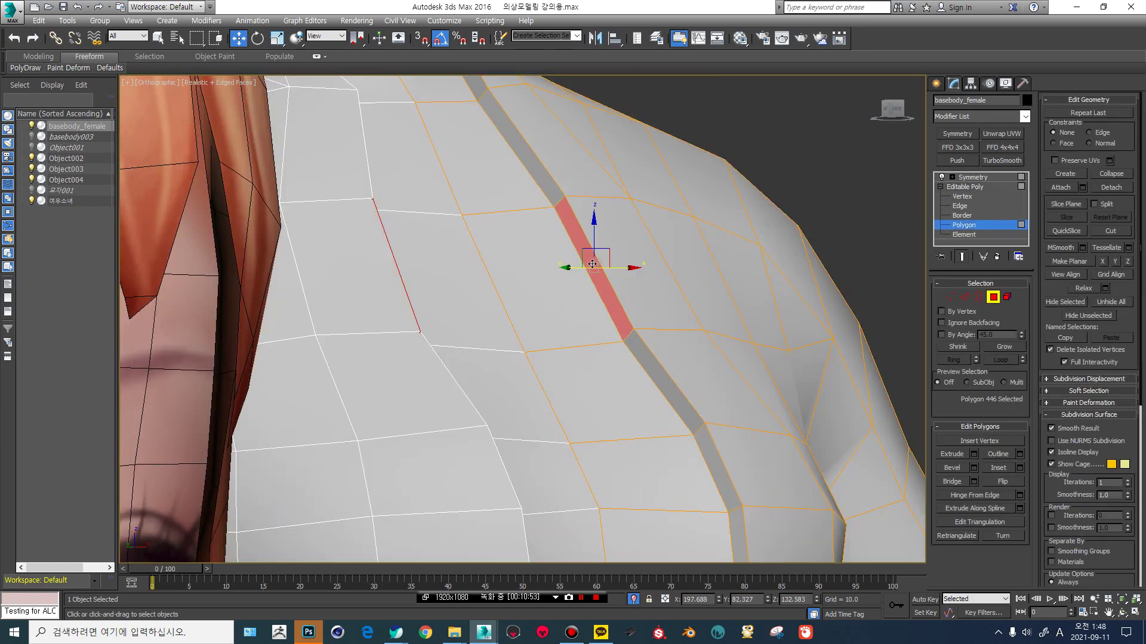
click(535, 169)
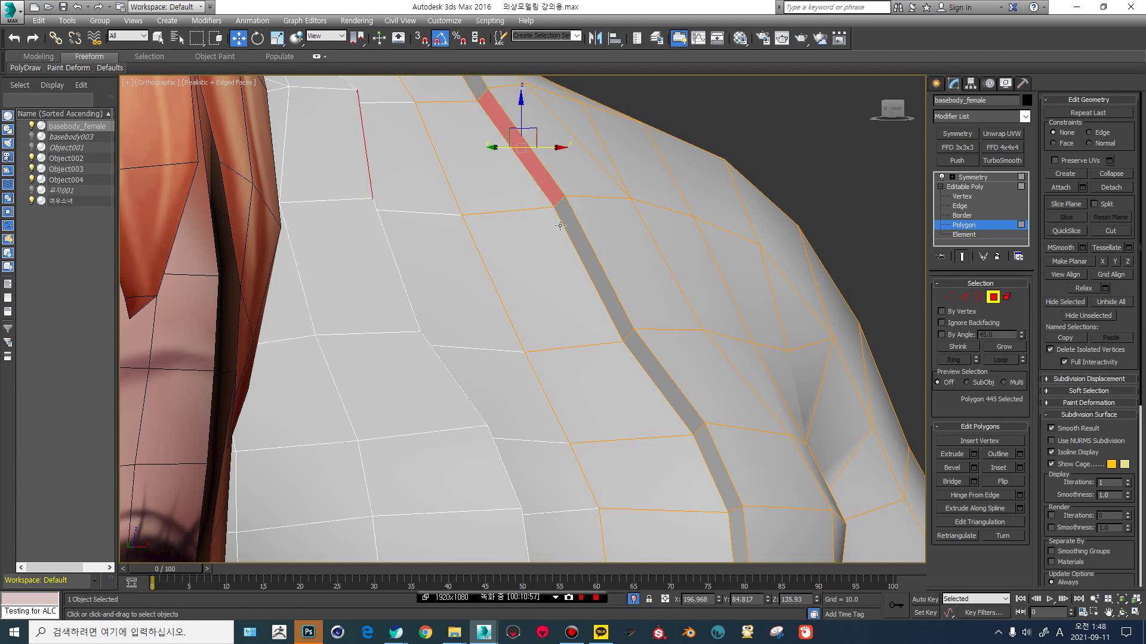
click(585, 264)
click(638, 353)
scroll(644, 352, down, 6)
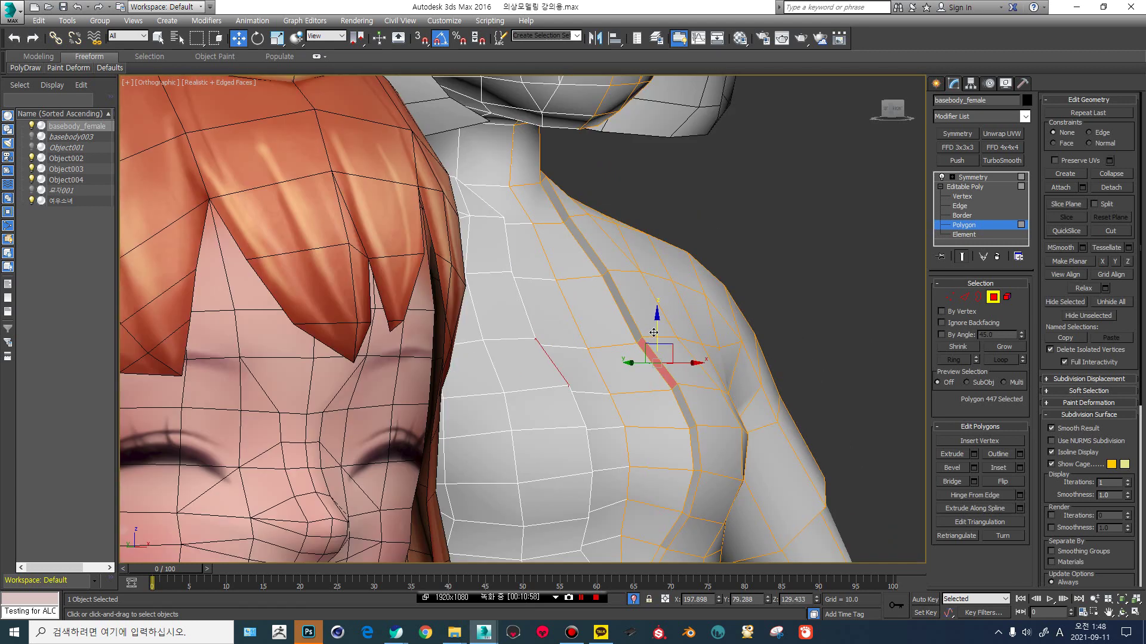
scroll(660, 340, up, 2)
key(f)
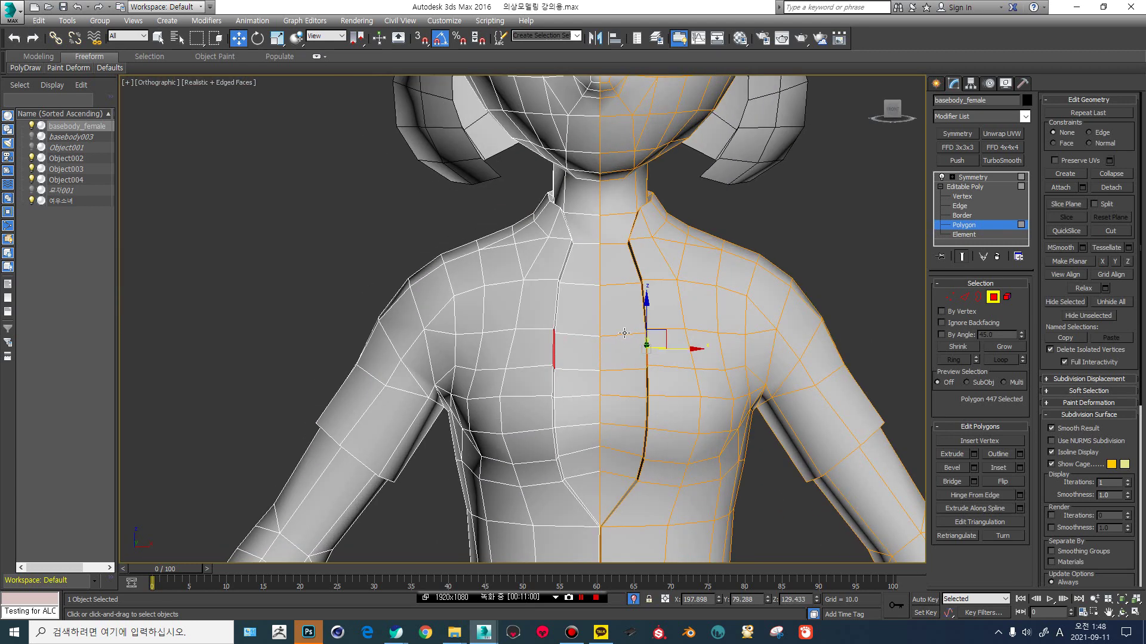
Leave Polygon level and inspect the extruded top from the front with edged faces shown and hidden.
scroll(632, 352, down, 2)
alt+middle_drag(644, 362, 617, 370)
click(976, 187)
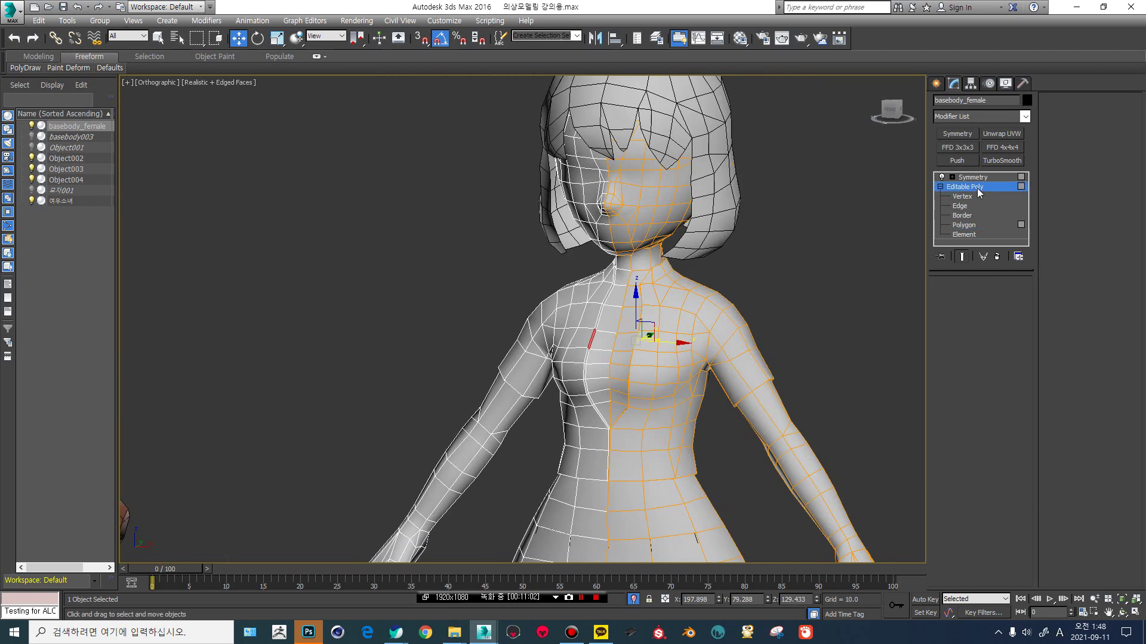
key(F4)
scroll(651, 325, up, 3)
scroll(604, 323, down, 1)
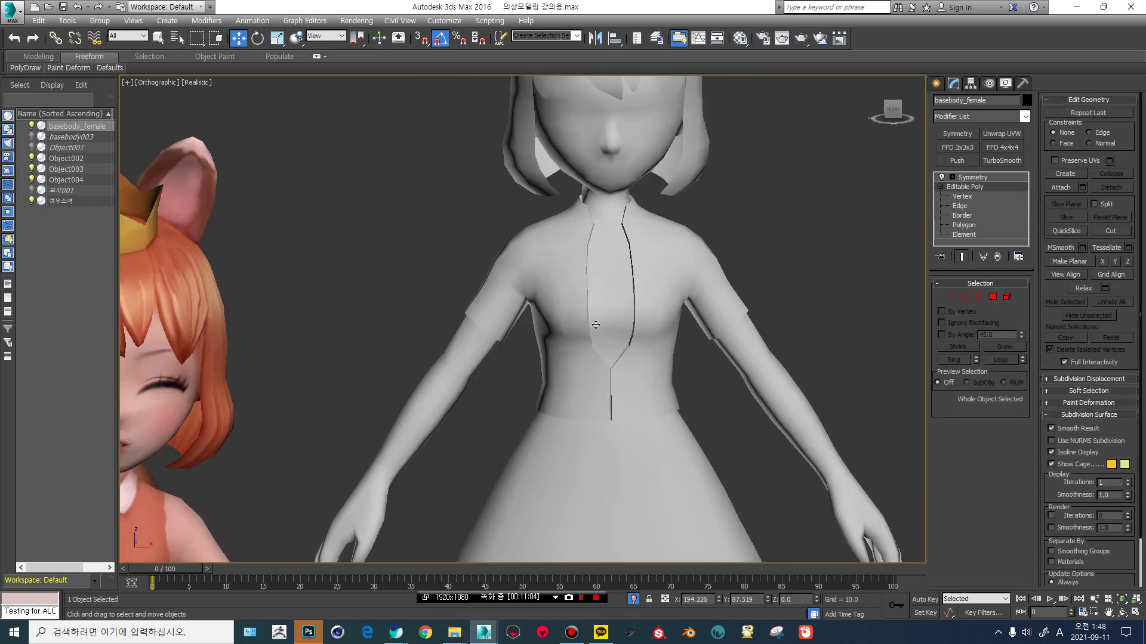
scroll(598, 325, up, 3)
key(F4)
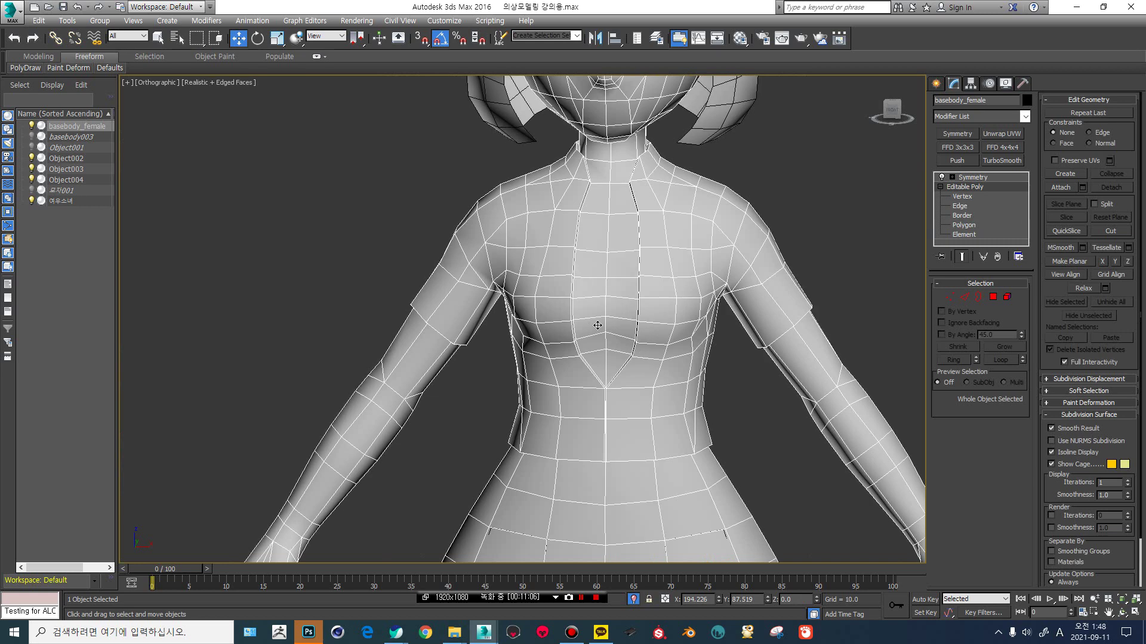
key(F4)
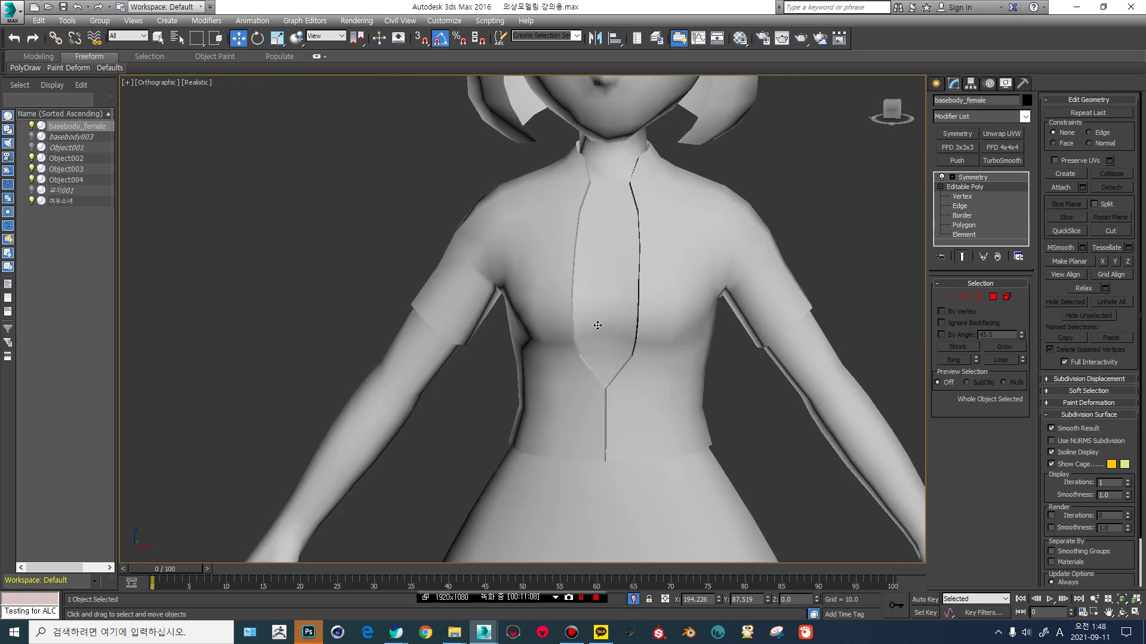
middle_drag(617, 325, 599, 332)
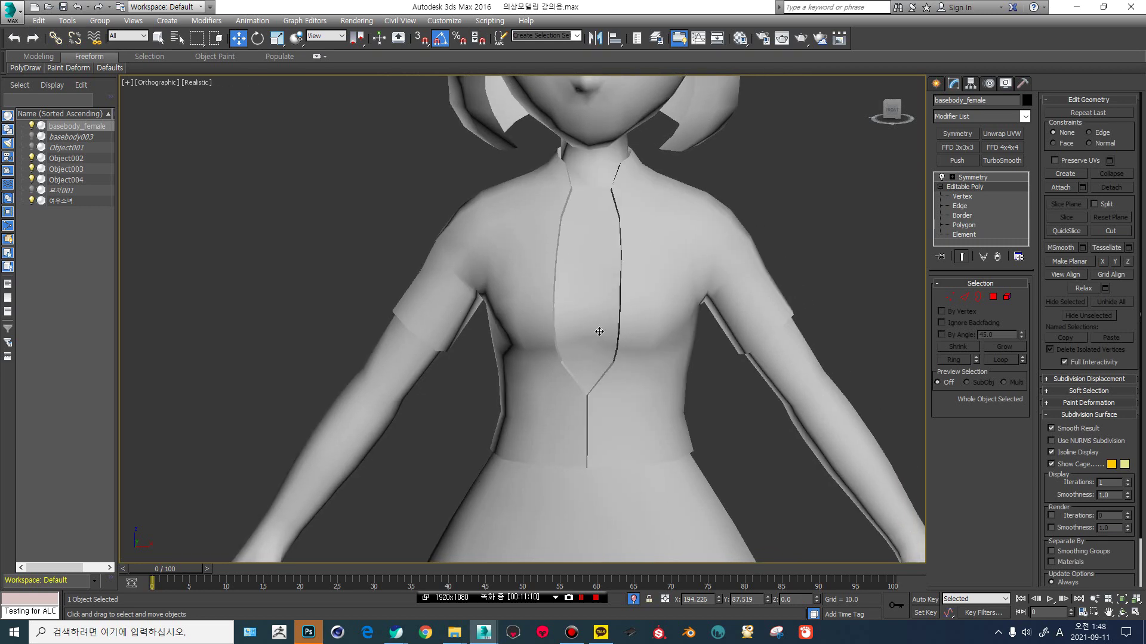
Undo the top's extrusion and return to its polygon selection with edged faces shown.
key(Delete)
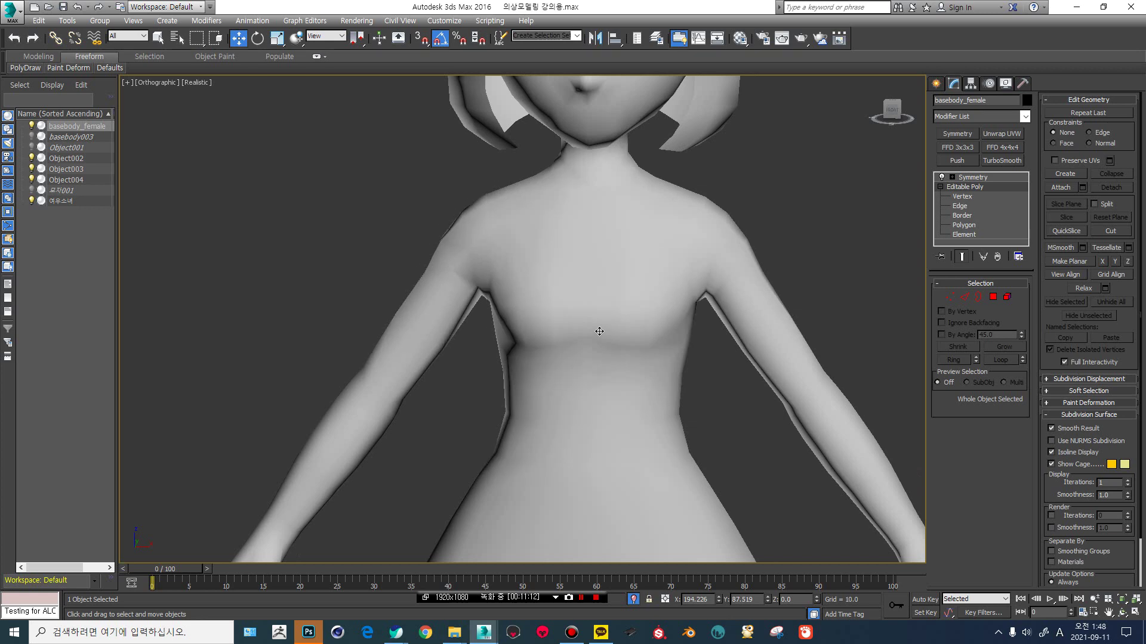
key(F4)
click(959, 224)
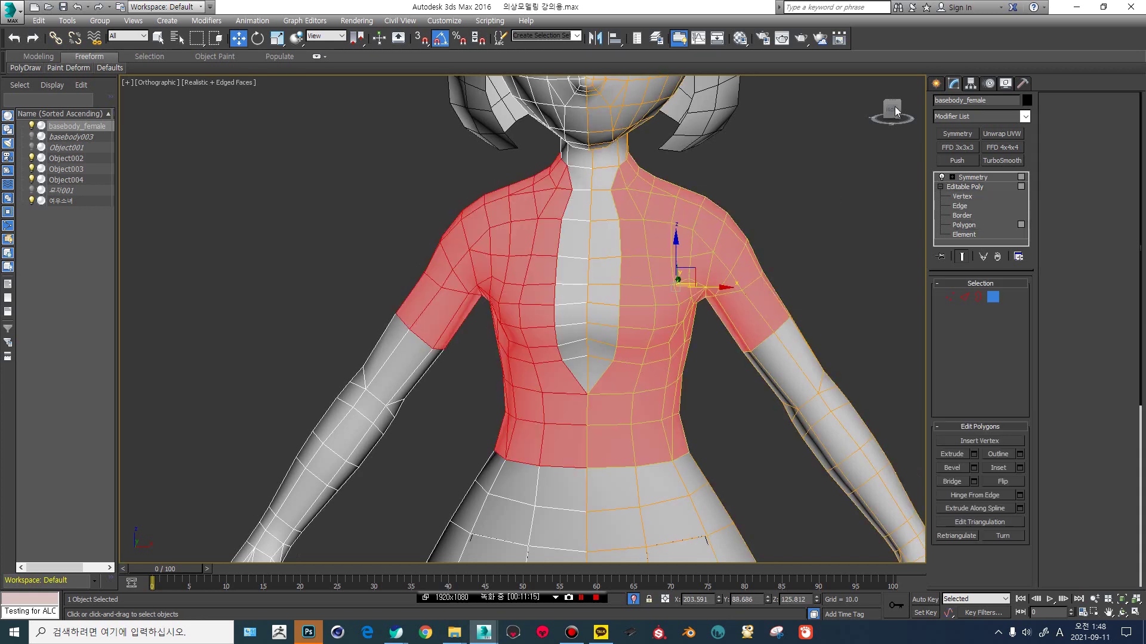
Cut a new vertical edge line beside the front centre, from the vertex above the V point down through the waist rows to the top's lower edge.
middle_drag(640, 298, 589, 458)
key(f)
scroll(591, 306, up, 3)
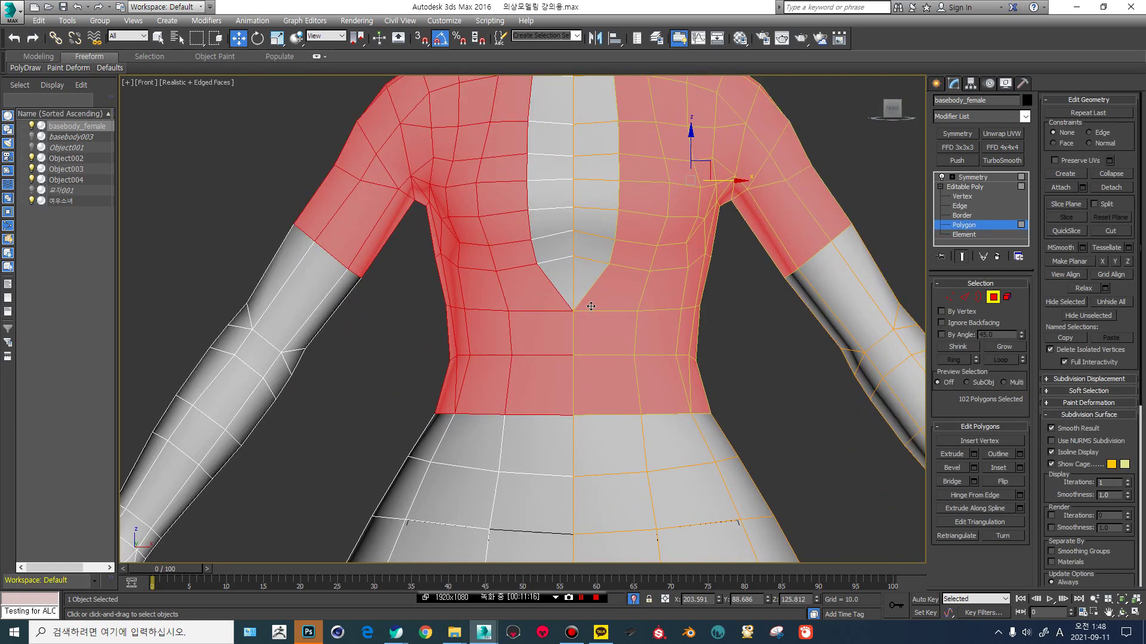
scroll(592, 301, up, 2)
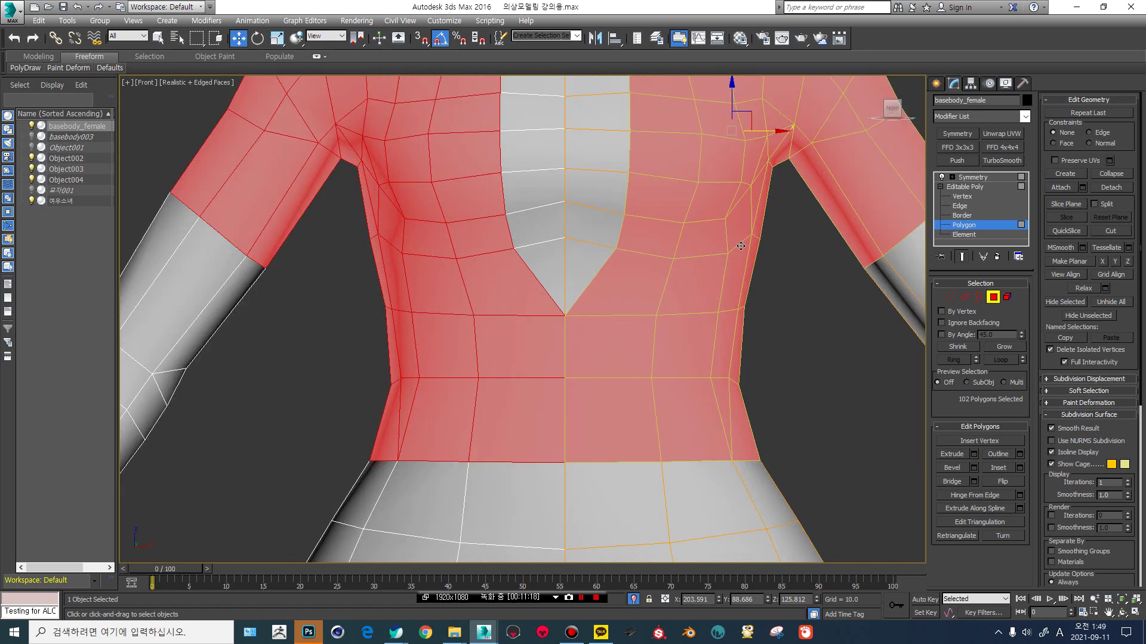
click(962, 196)
alt+middle_drag(529, 326, 527, 327)
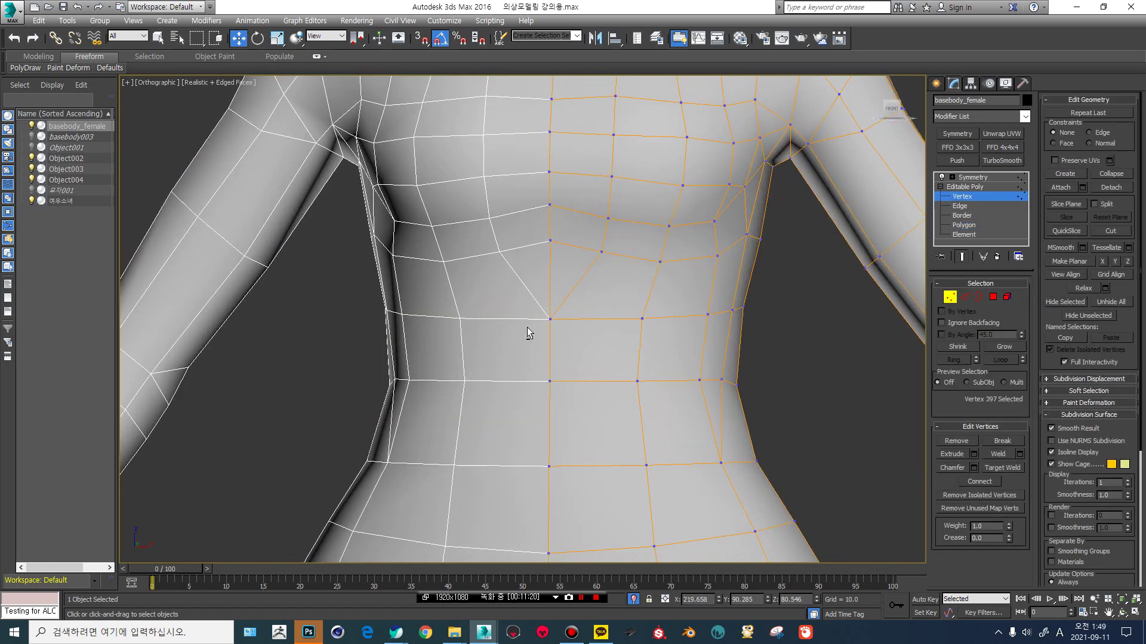
key(alt+c)
click(601, 251)
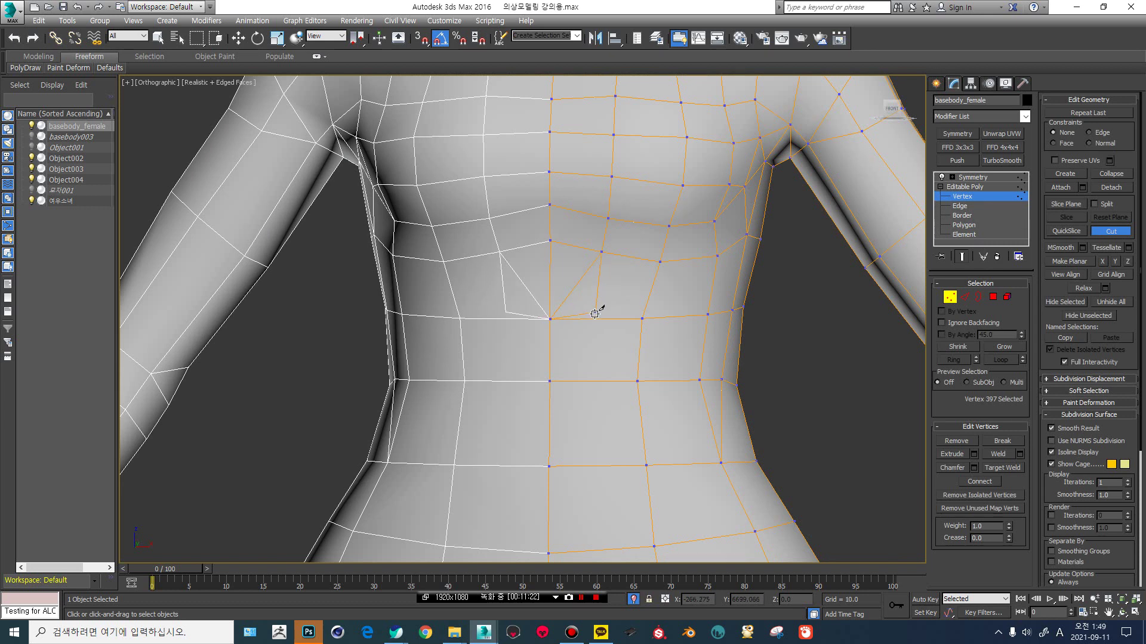
click(591, 319)
click(588, 381)
click(585, 466)
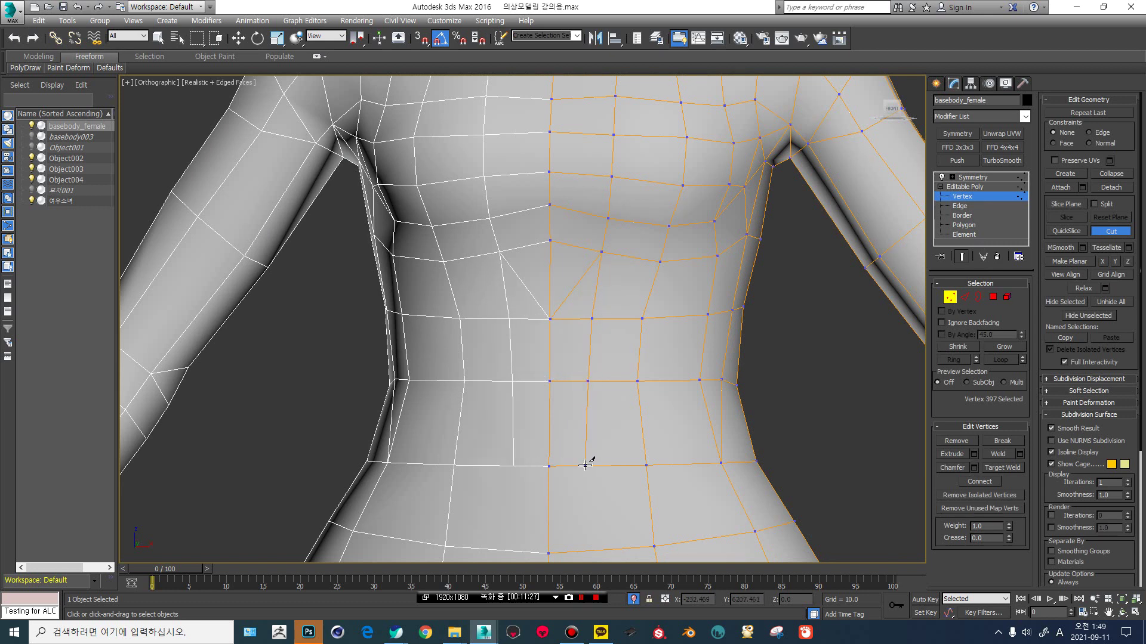
click(962, 196)
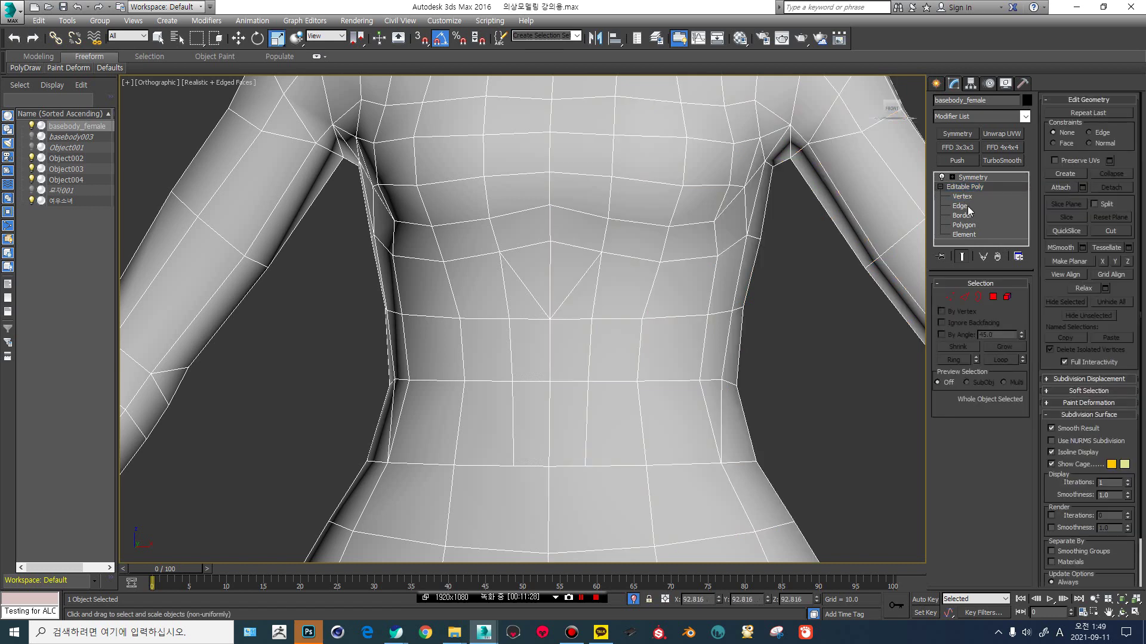
Connect the lower end vertex of the new cut to the centre-line vertex one row below, and switch to Polygon level.
key(r)
key(1)
click(584, 466)
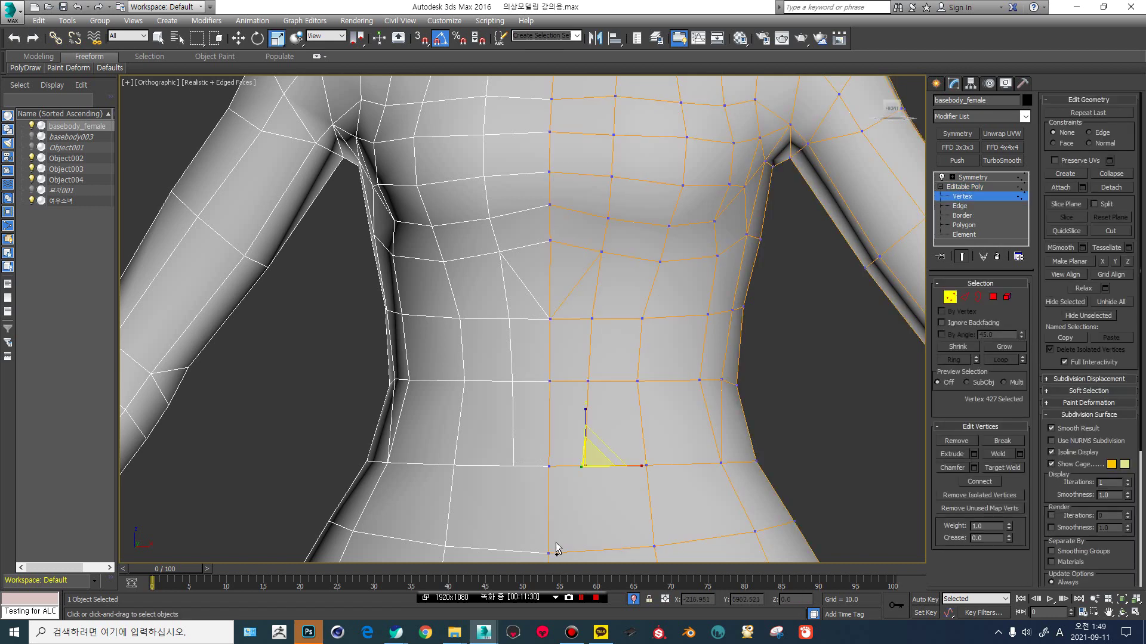
ctrl+click(549, 553)
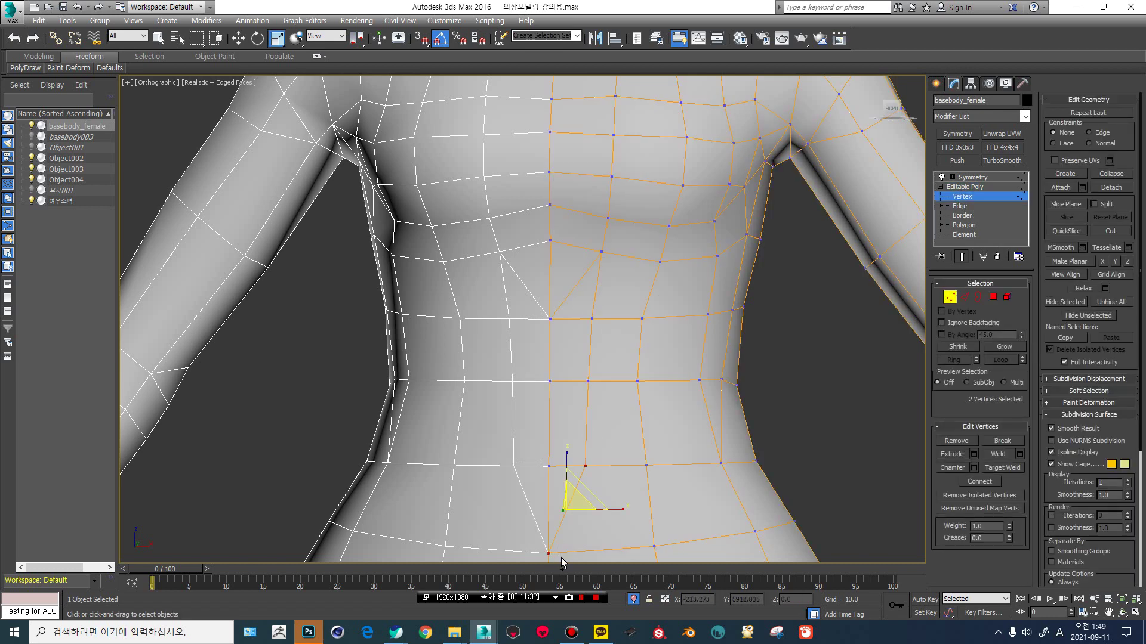
key(w)
key(4)
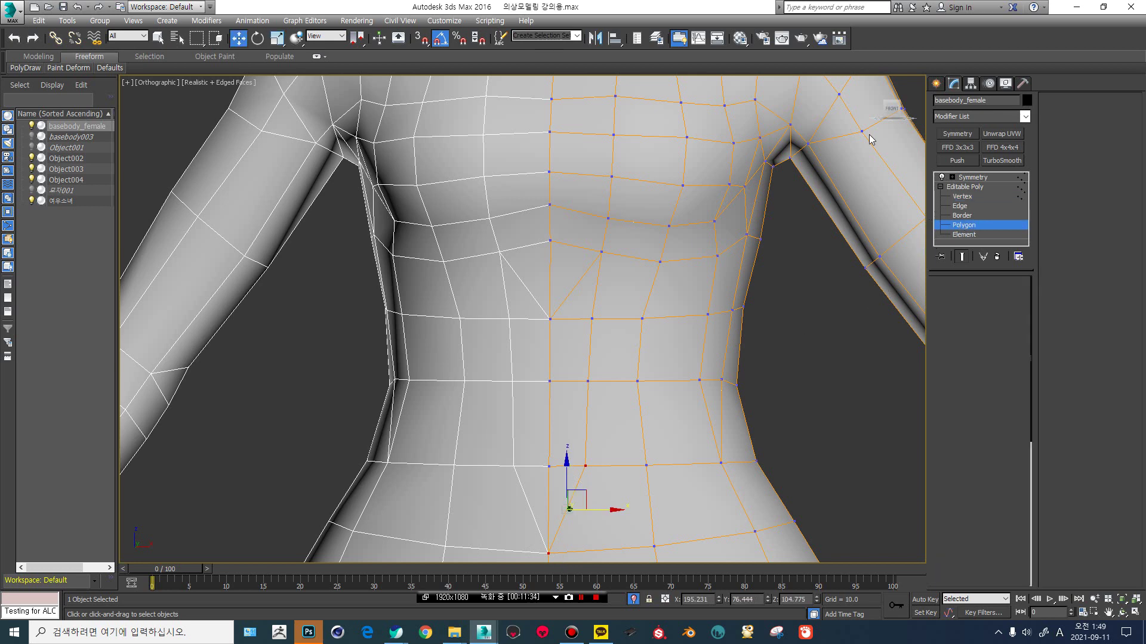
Deselect the three polygons beside the front centre line, from above the V point down to the top's lower edge.
click(890, 108)
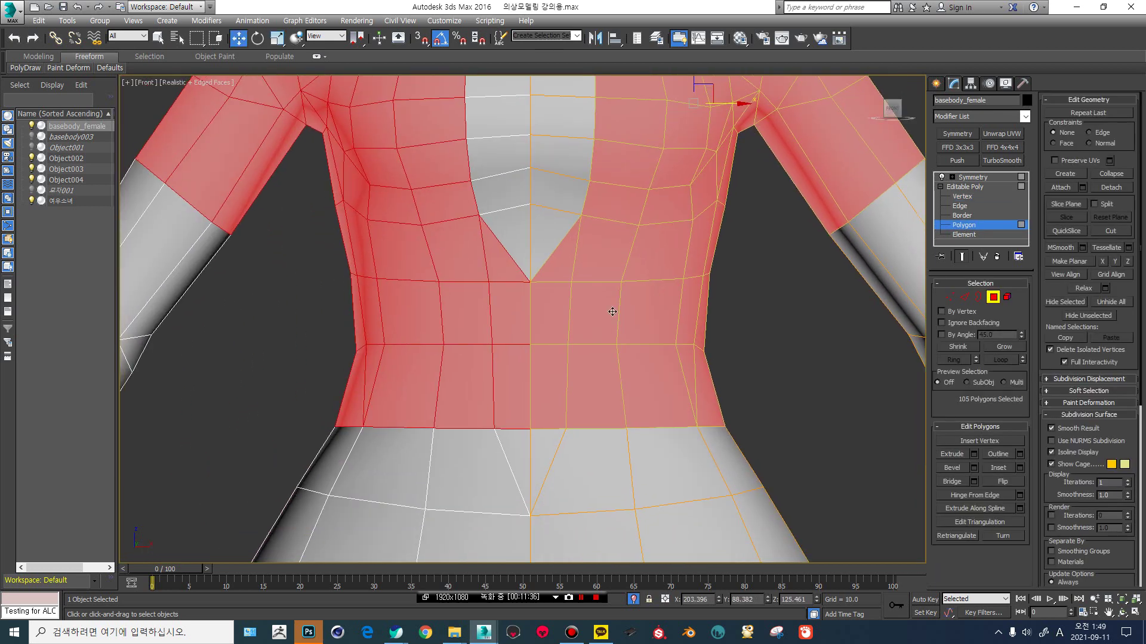
alt+click(559, 262)
alt+click(567, 315)
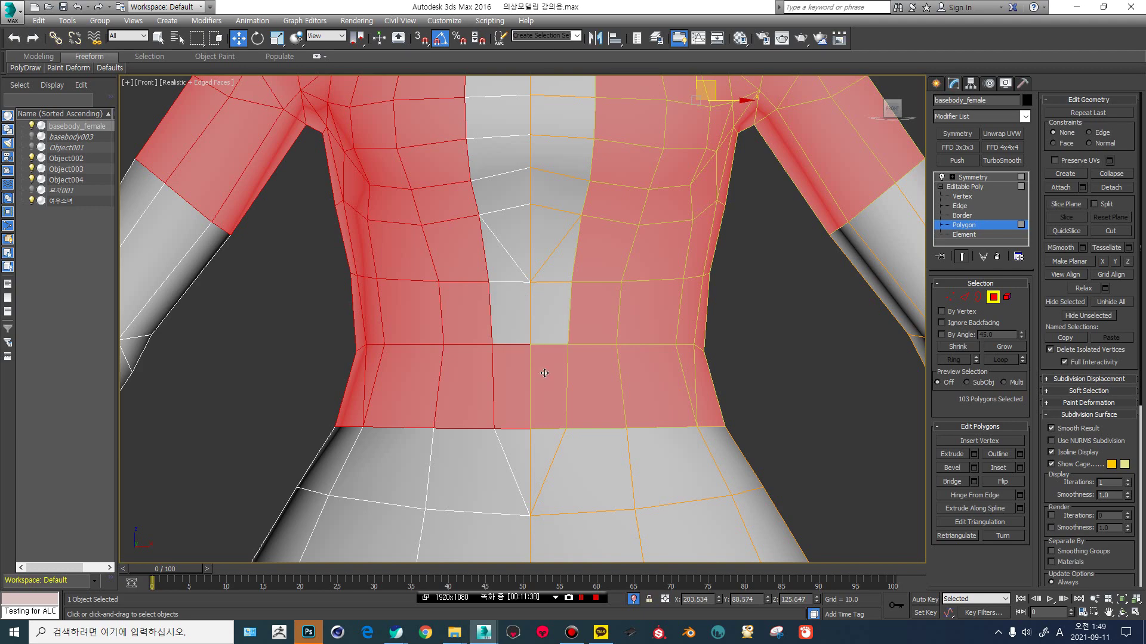
alt+click(544, 373)
scroll(558, 353, down, 5)
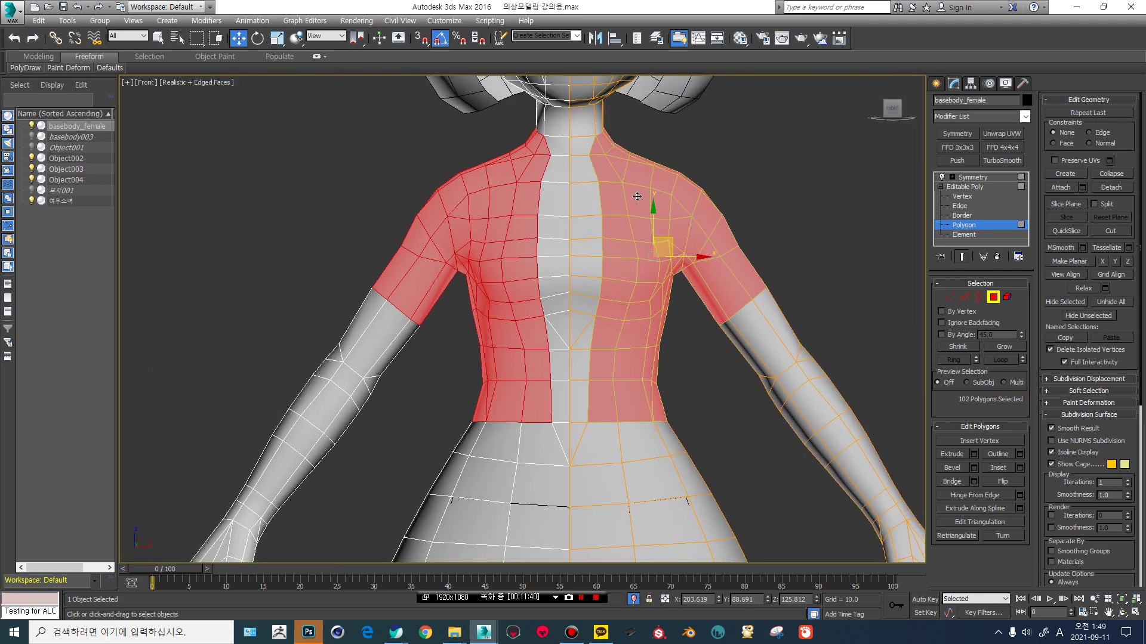
mouse_move(690, 196)
alt+middle_down()
mouse_move(553, 188)
mouse_move(685, 201)
alt+middle_up()
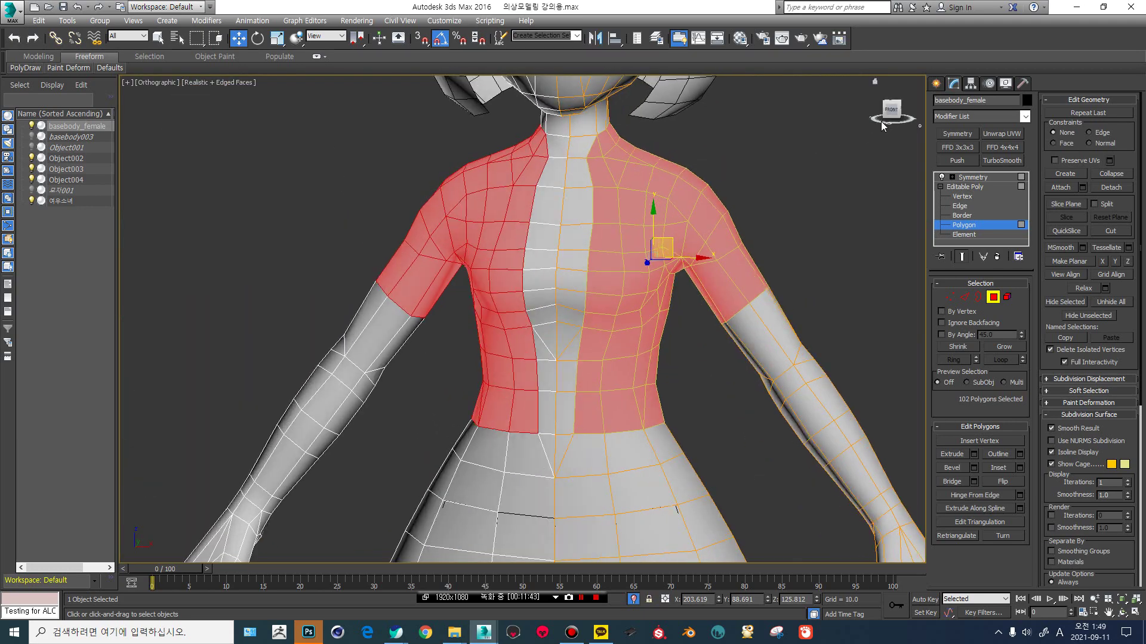
click(890, 115)
middle_drag(498, 337, 501, 299)
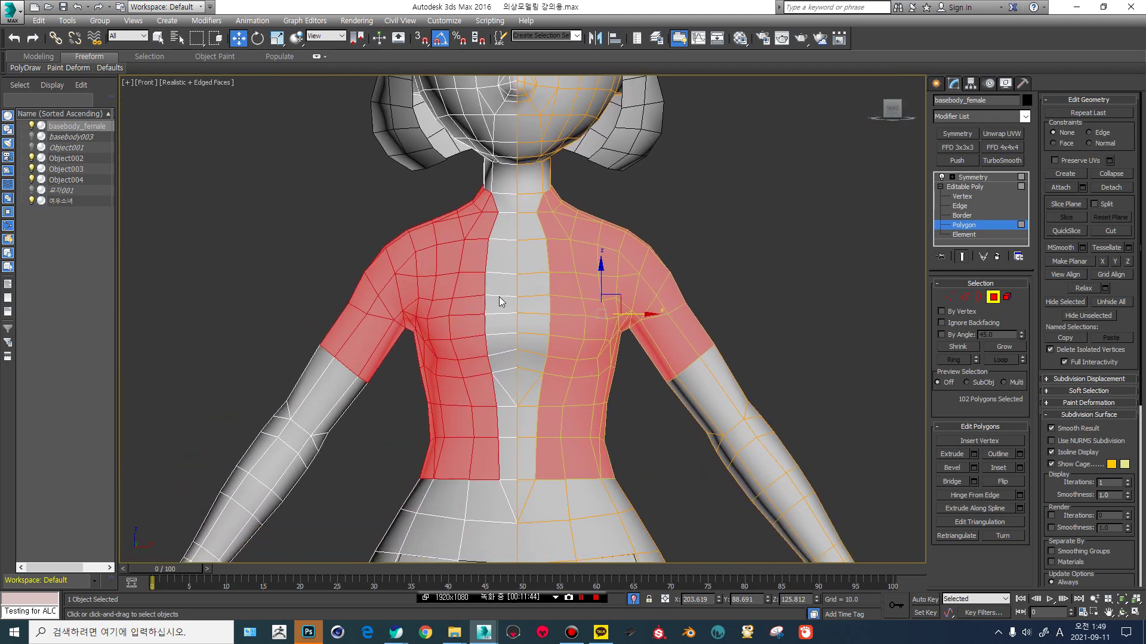
click(475, 309)
scroll(474, 309, down, 3)
key(ctrl+z)
Clone the selected top polygons to a separate object scaled slightly larger than the body, and leave Polygon level.
scroll(576, 338, up, 5)
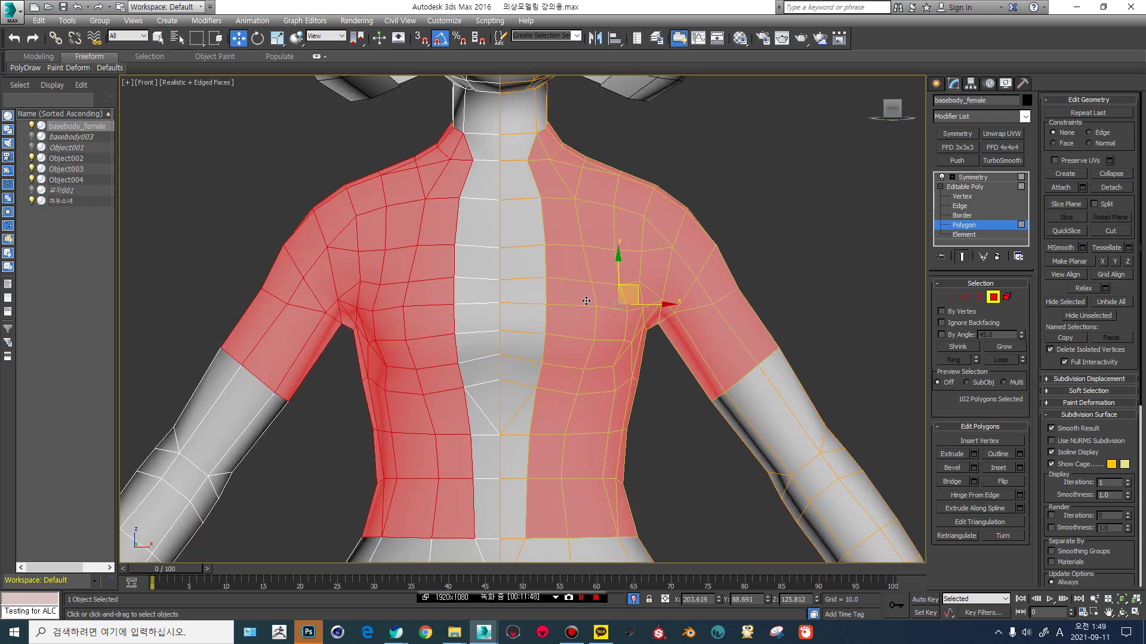
key(r)
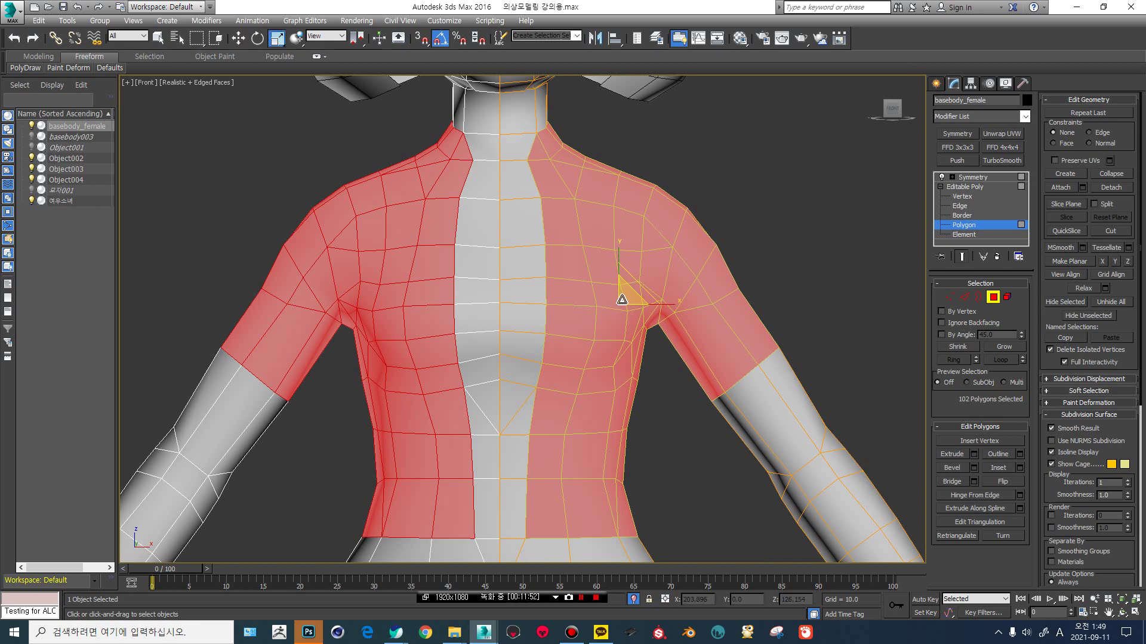
mouse_move(622, 298)
mouse_down()
mouse_move(630, 292)
mouse_move(625, 312)
mouse_move(635, 295)
mouse_up()
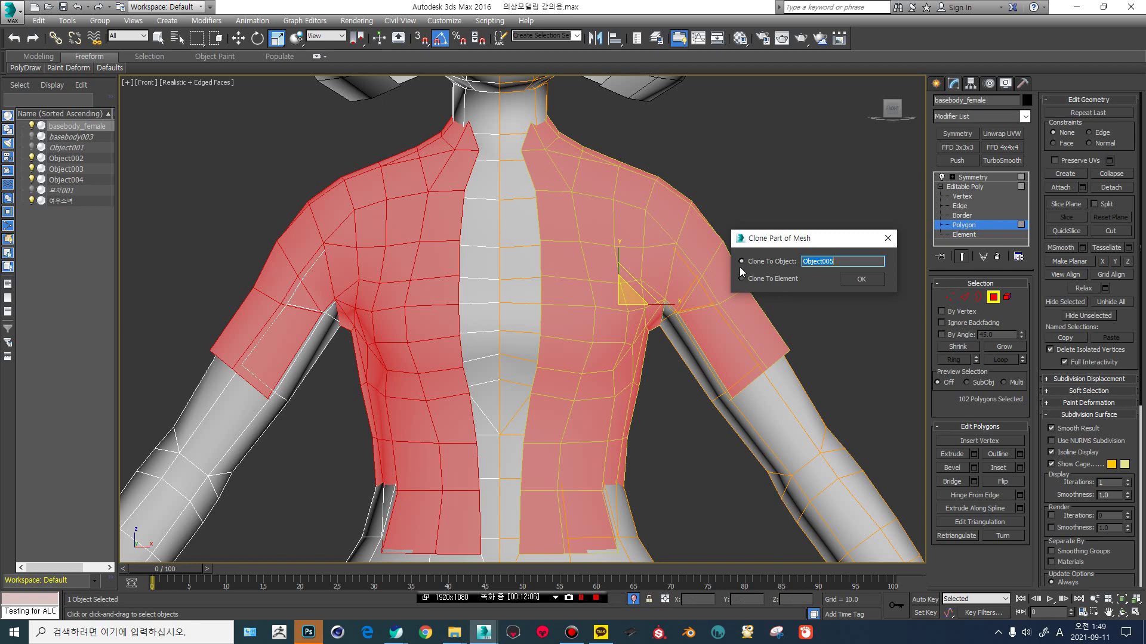
click(860, 280)
click(965, 187)
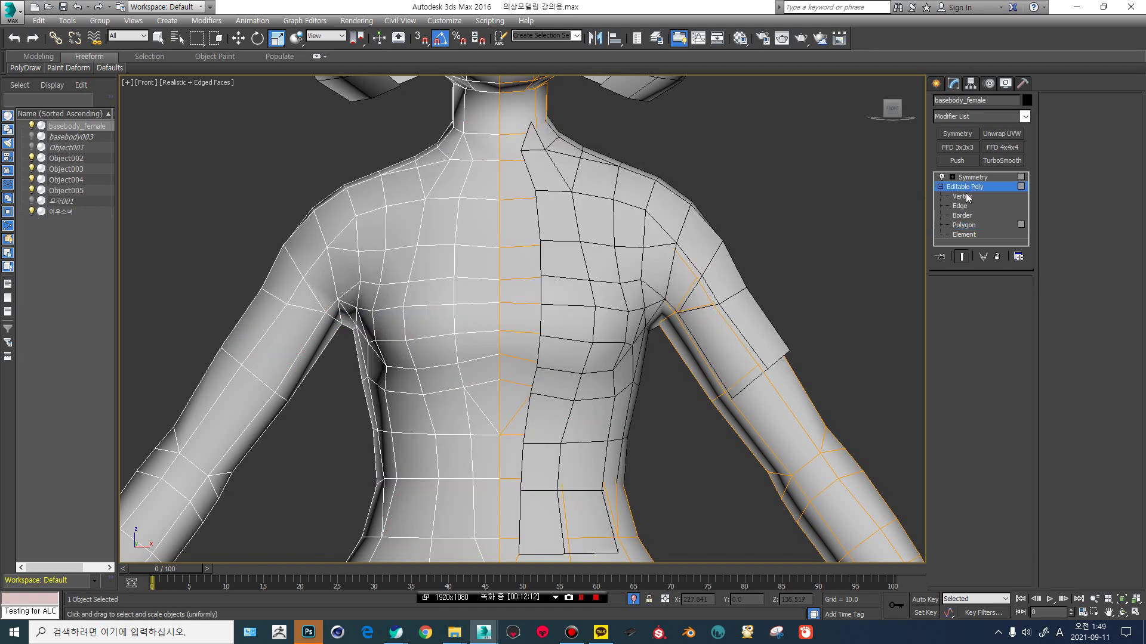
Select the cloned half top and apply a Symmetry modifier to complete its other side.
click(609, 254)
key(w)
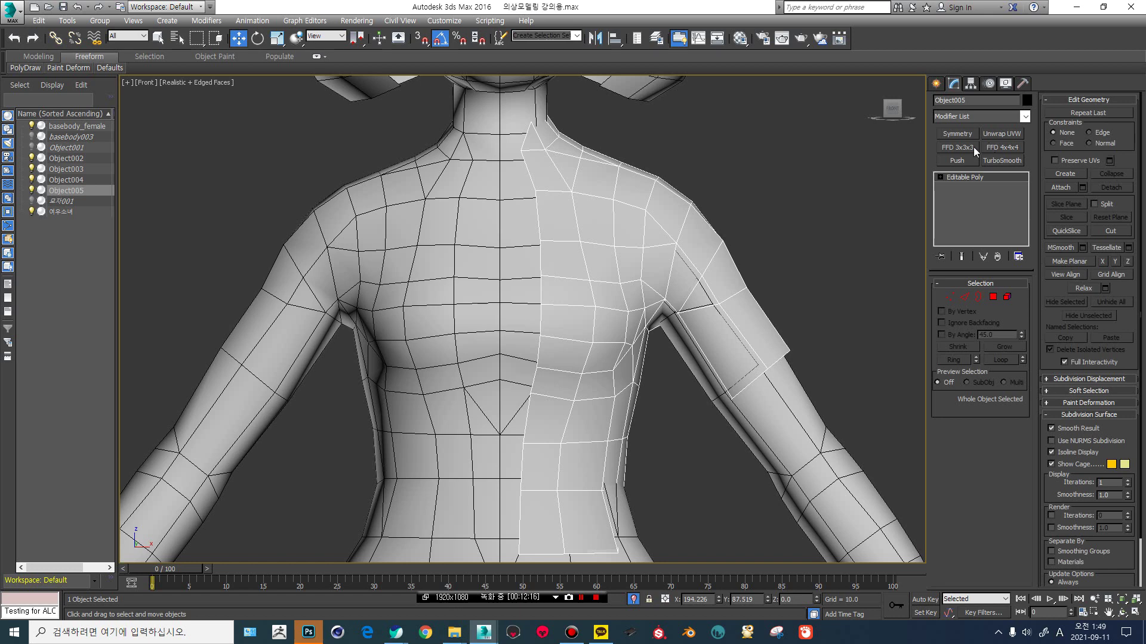
click(960, 135)
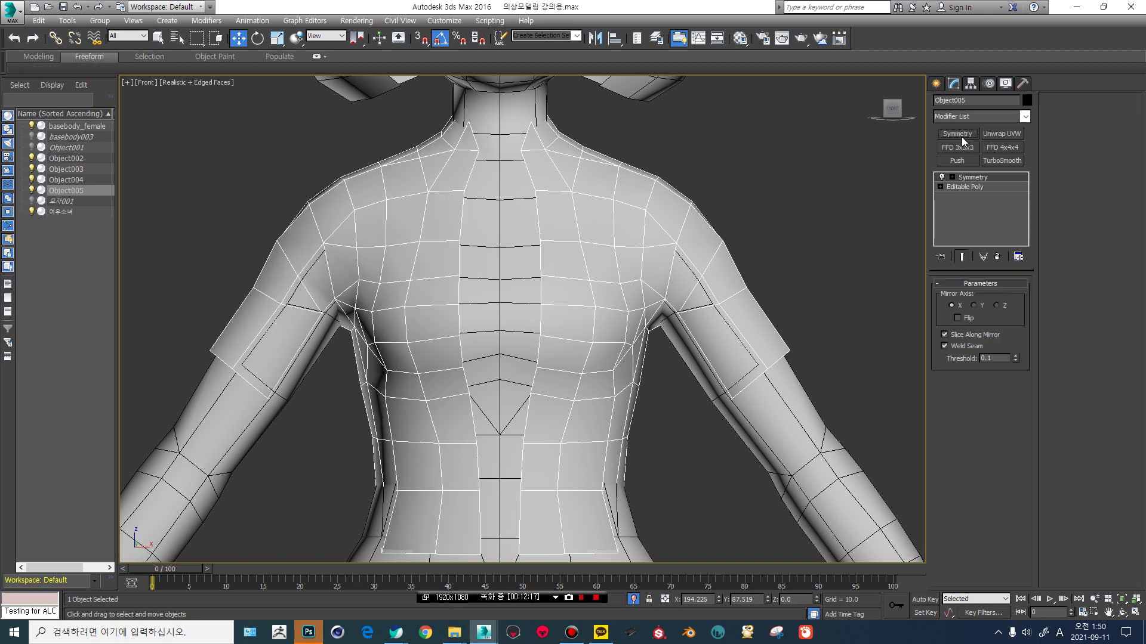
At Vertex level, move the cloned top's collar vertices outward around the neck and shift the front neckline corner vertex slightly outward.
click(952, 177)
click(965, 196)
click(941, 197)
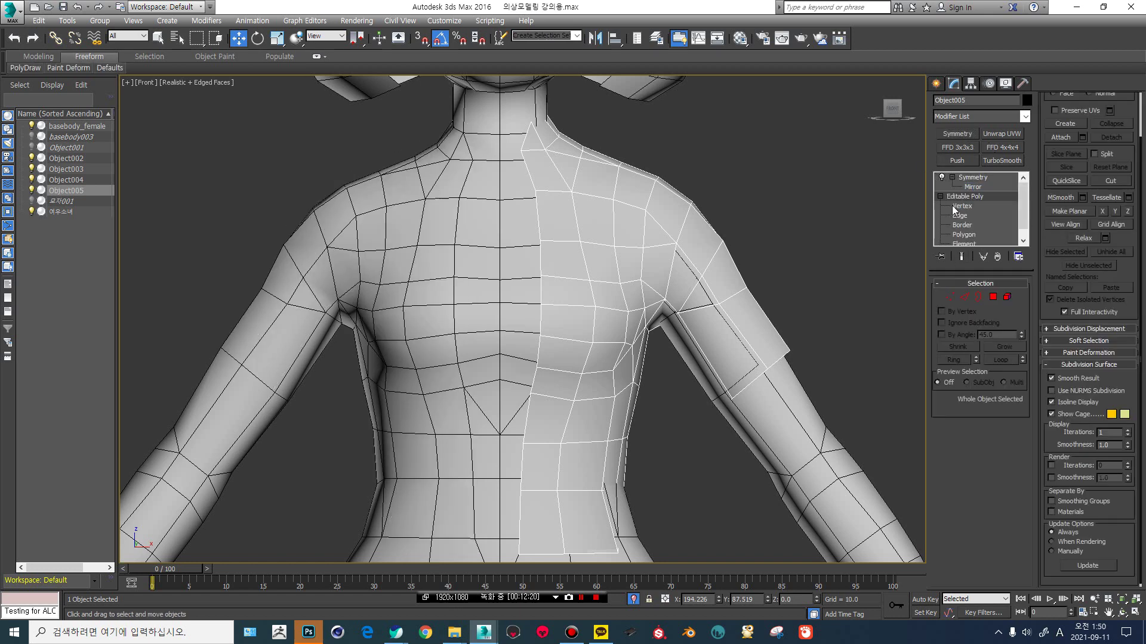
click(960, 205)
middle_drag(547, 225, 544, 244)
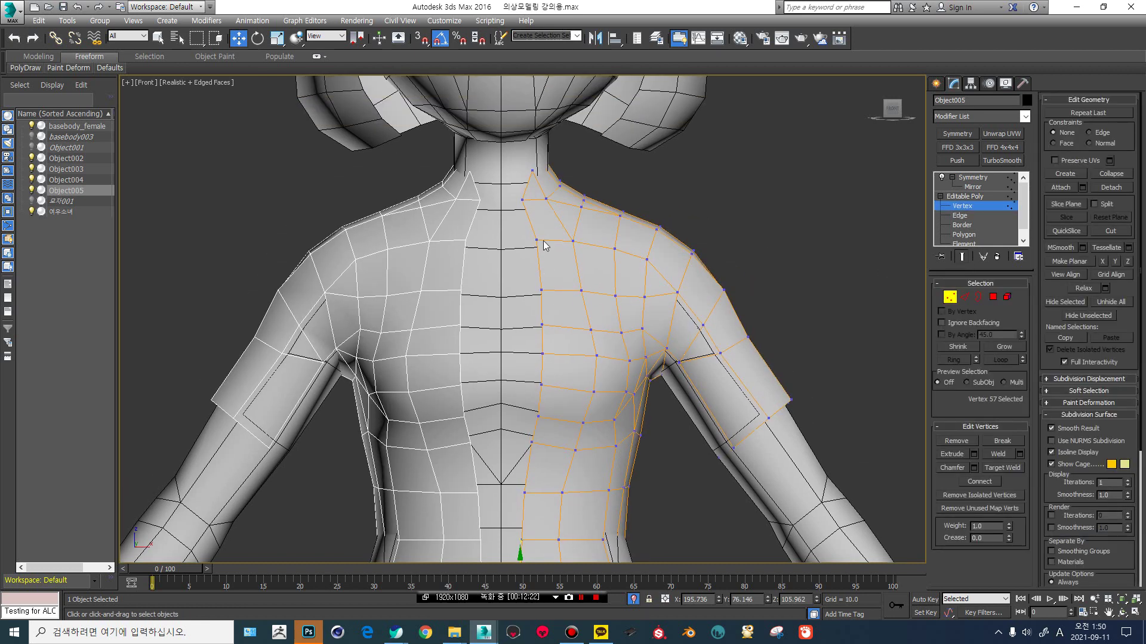
key(e)
scroll(563, 221, up, 5)
drag(561, 146, 480, 239)
key(w)
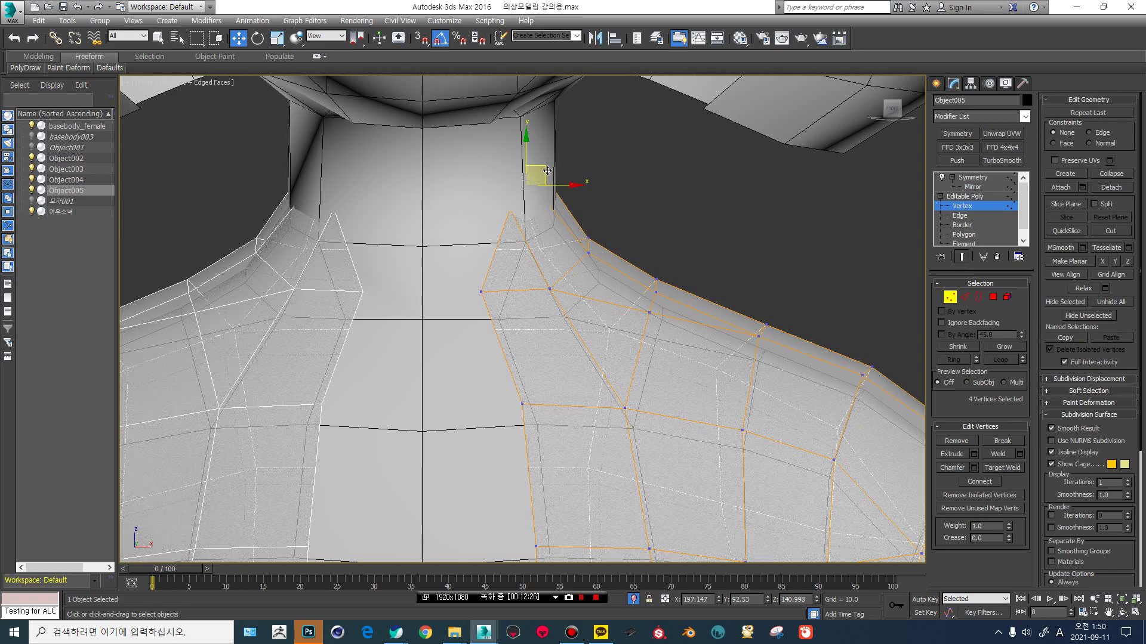
drag(537, 179, 568, 178)
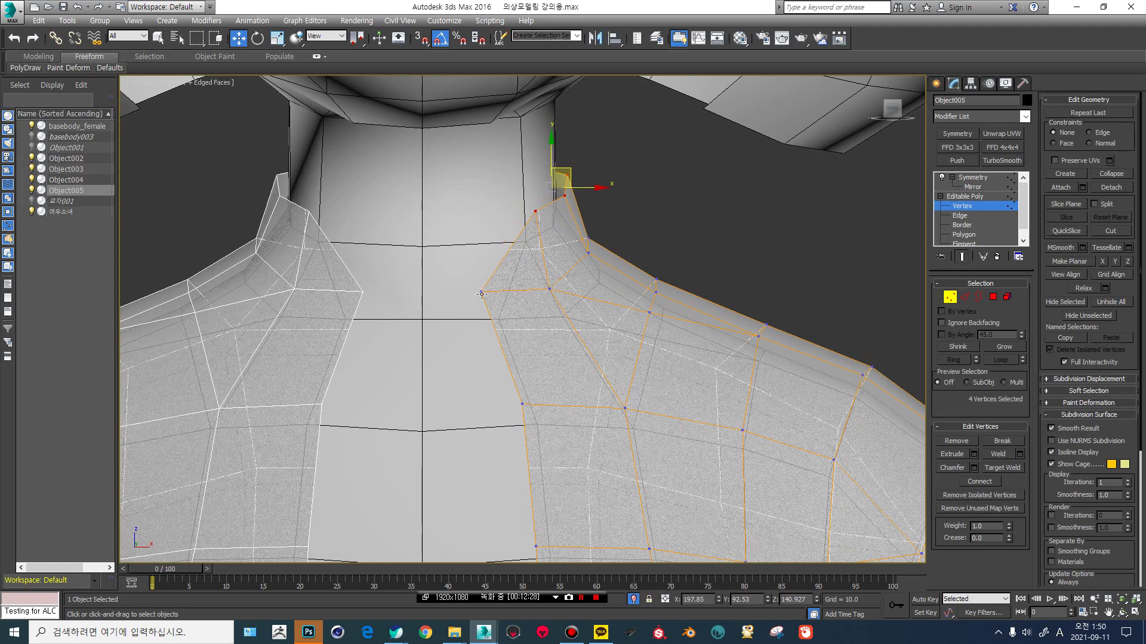
drag(482, 294, 496, 293)
Select the sleeve opening's border and scale it up so the cuff stands off the upper arm.
scroll(497, 293, down, 5)
alt+middle_drag(529, 294, 506, 301)
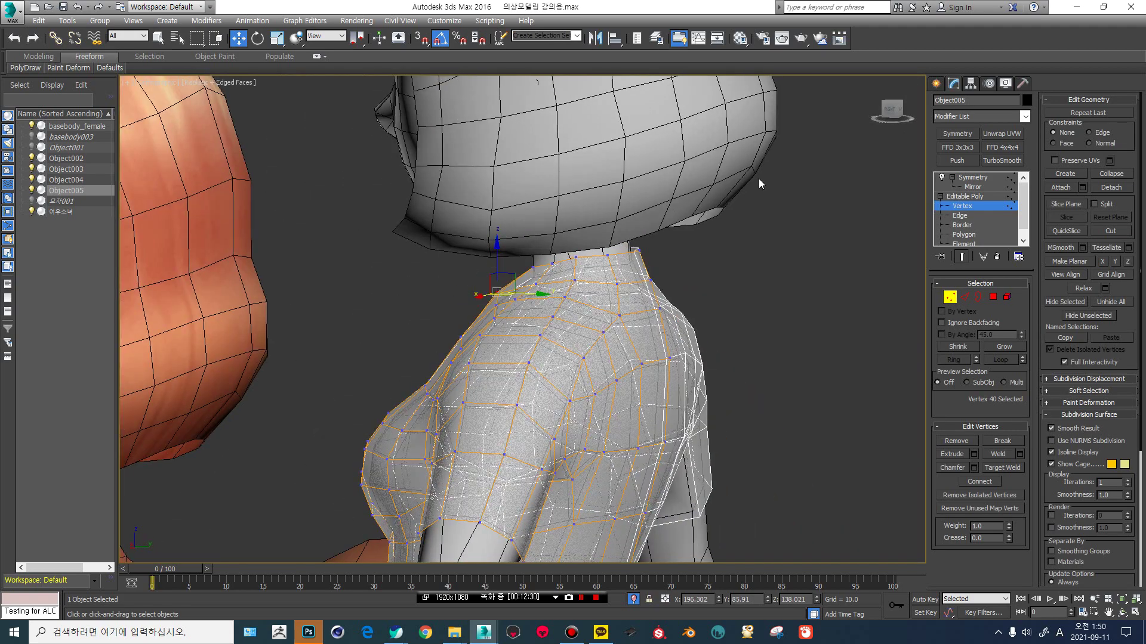
click(894, 118)
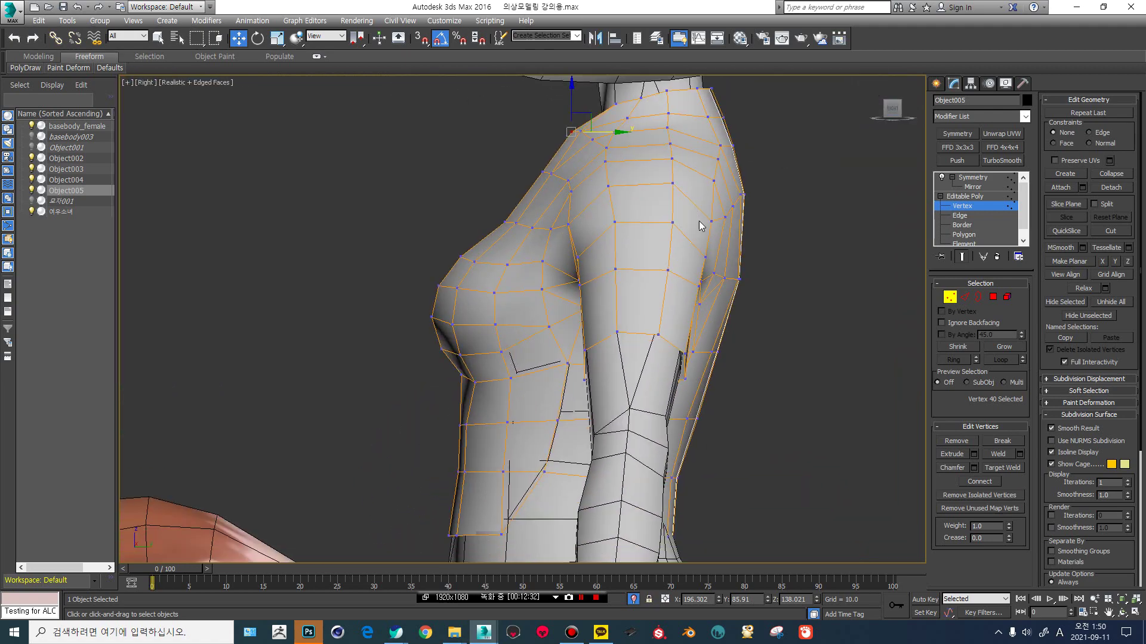
scroll(662, 346, up, 4)
scroll(662, 346, up, 2)
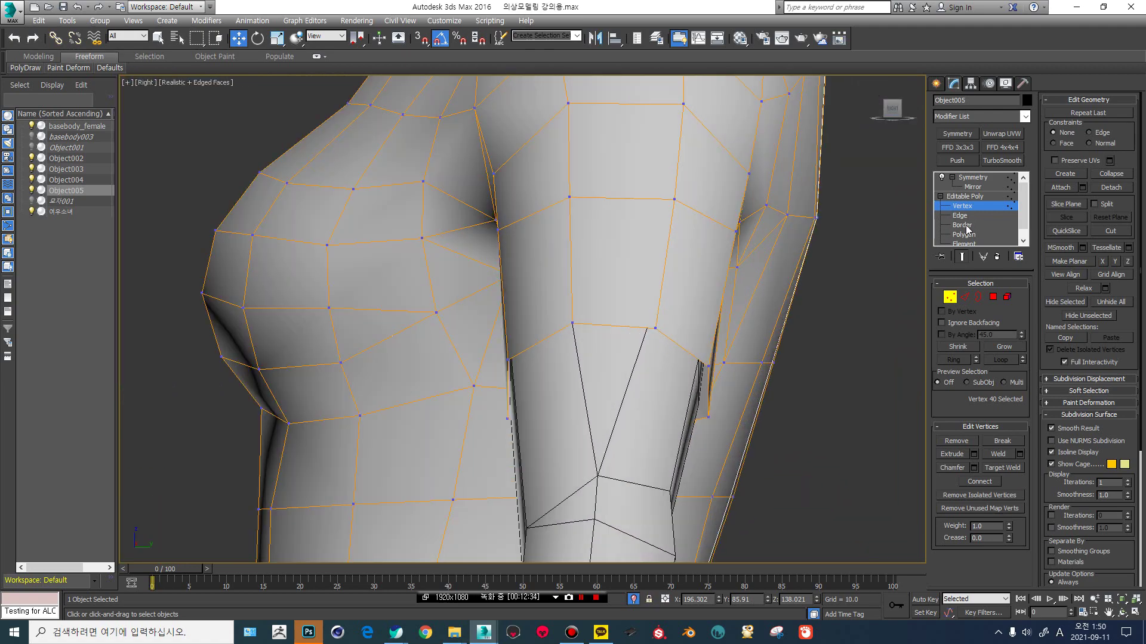
click(962, 225)
click(601, 328)
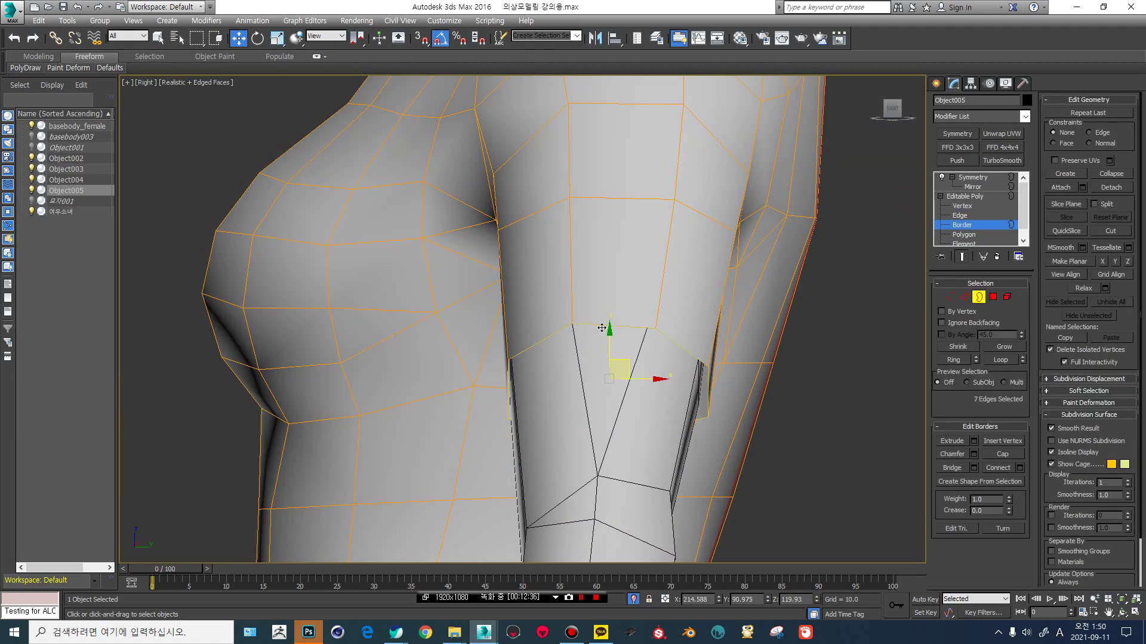
key(r)
drag(617, 366, 614, 366)
click(629, 201)
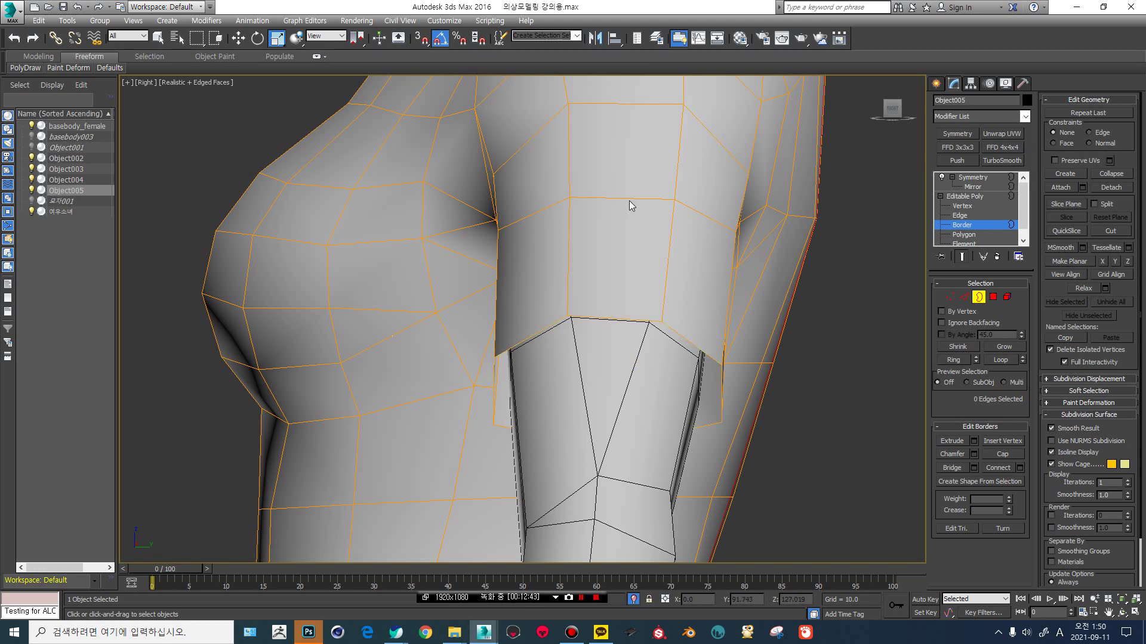
Select the edge loop above the sleeve opening and scale it up to about 108%.
click(972, 216)
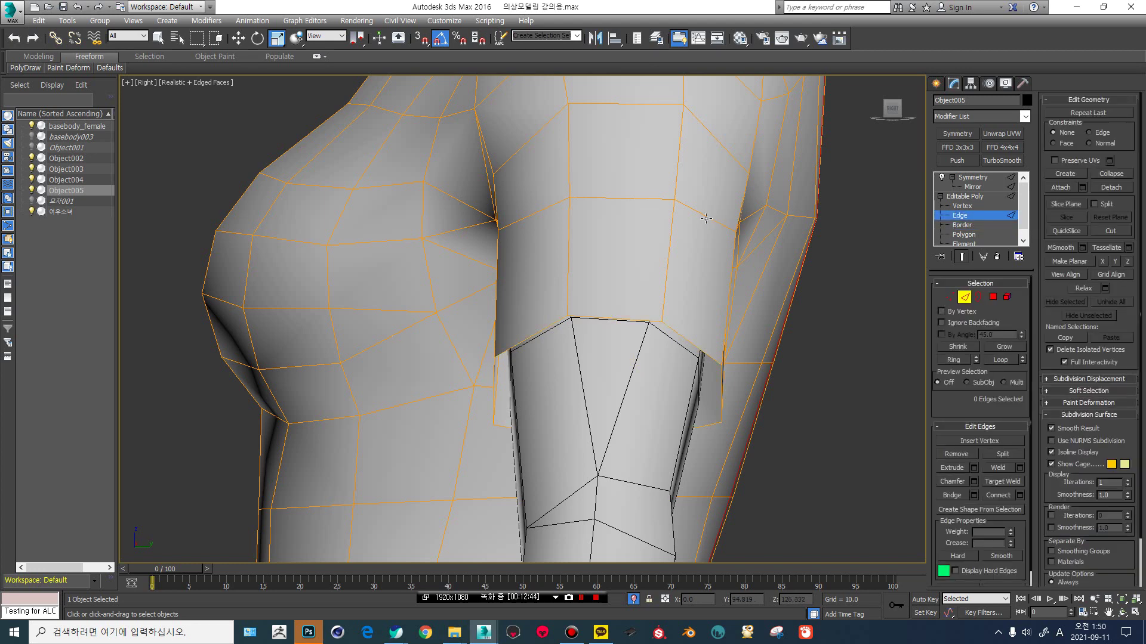
double_click(706, 216)
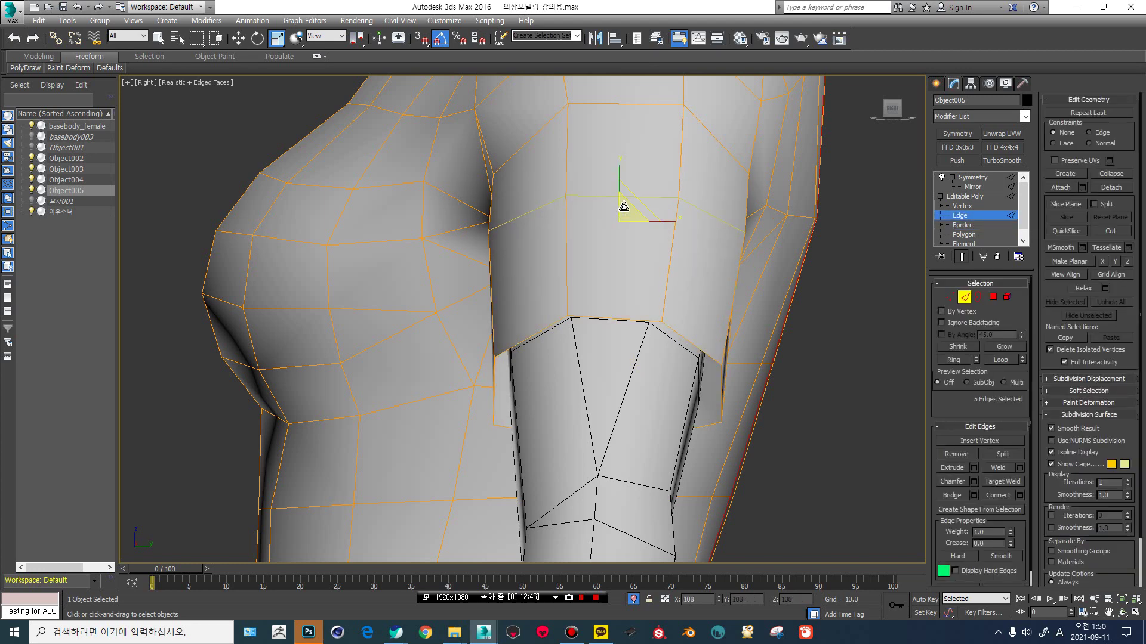
drag(625, 209, 624, 209)
From the front, move the top's side waist vertices outward over the body and flare its lower side corner out over the skirt.
scroll(624, 209, down, 8)
alt+middle_drag(584, 232, 599, 284)
scroll(564, 216, up, 5)
click(890, 112)
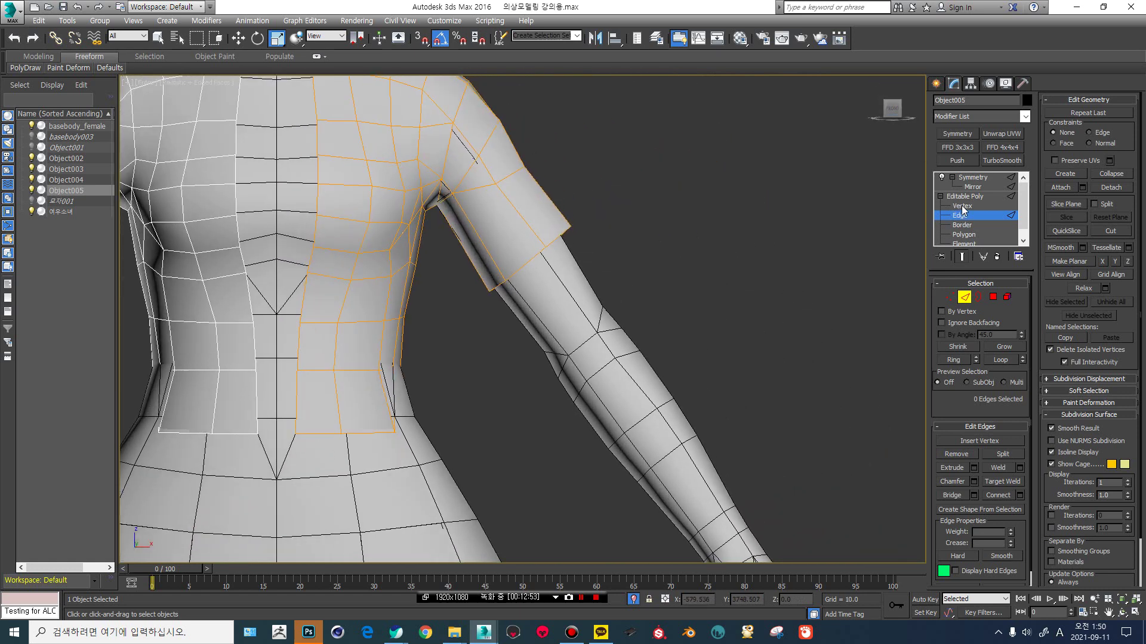
click(962, 206)
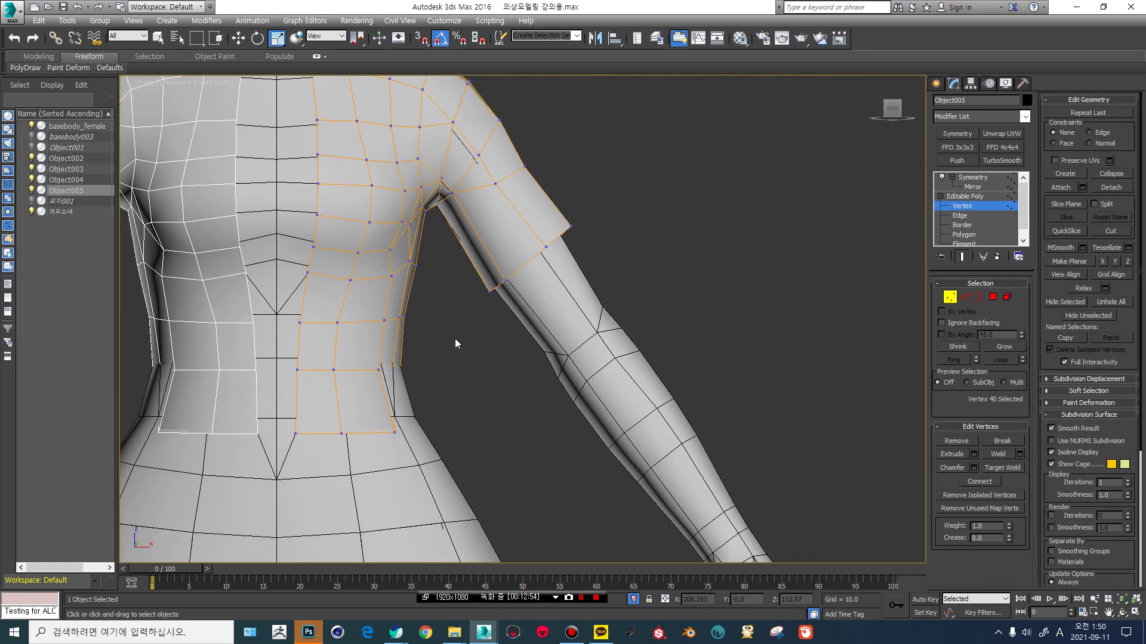
key(w)
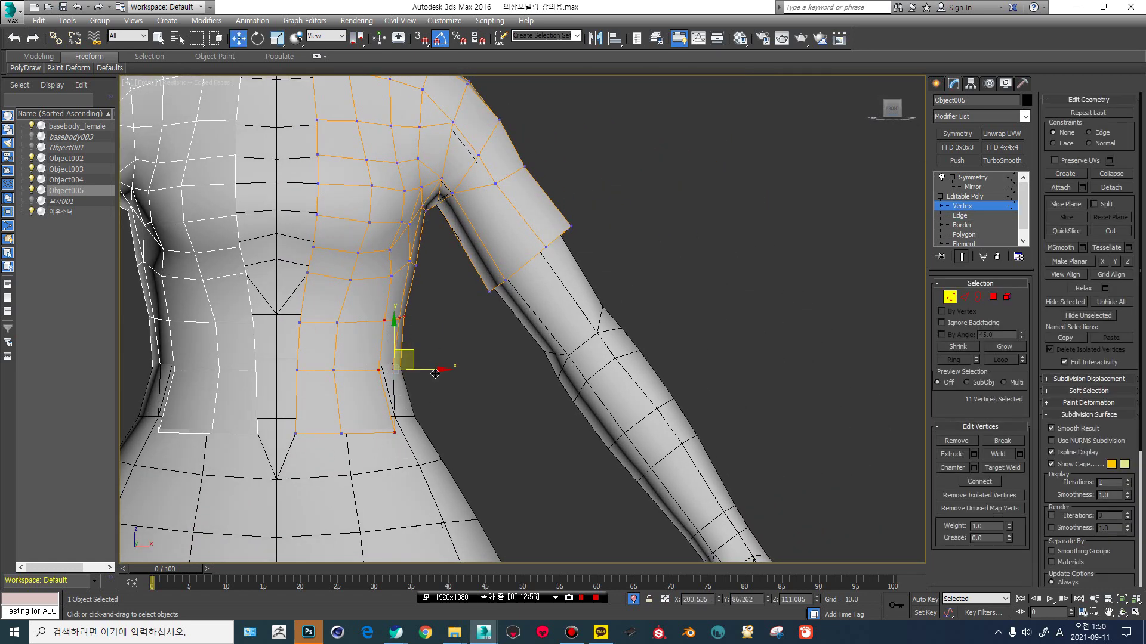
drag(434, 370, 385, 462)
drag(431, 404, 444, 396)
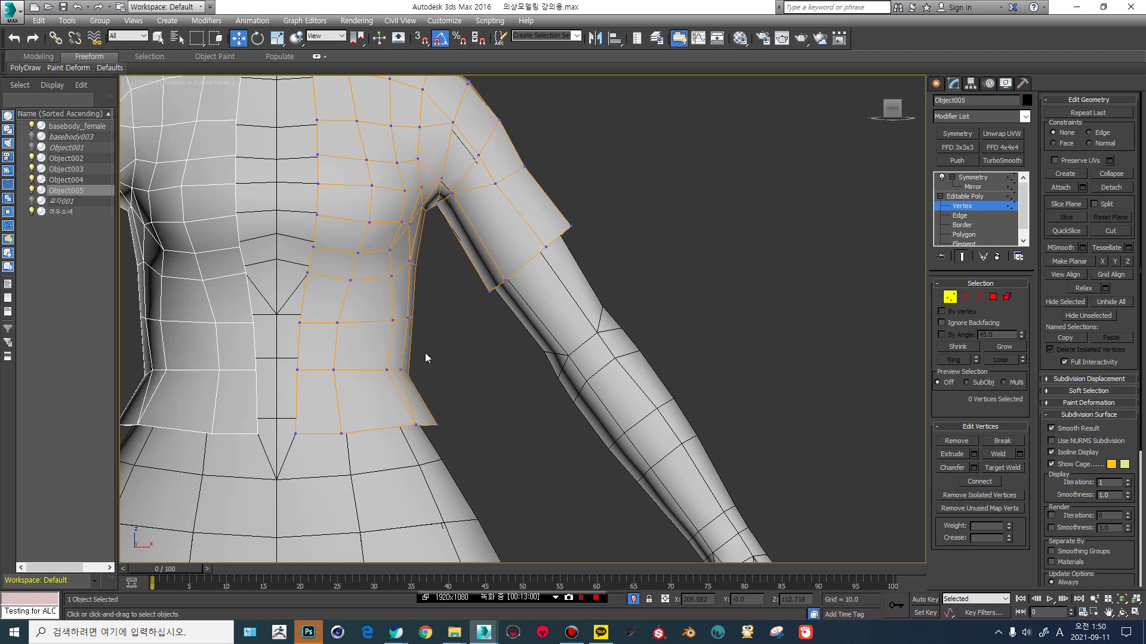
Fine-tune the top's side waist and lower corner vertices to smooth the flare, and leave Vertex level.
click(408, 374)
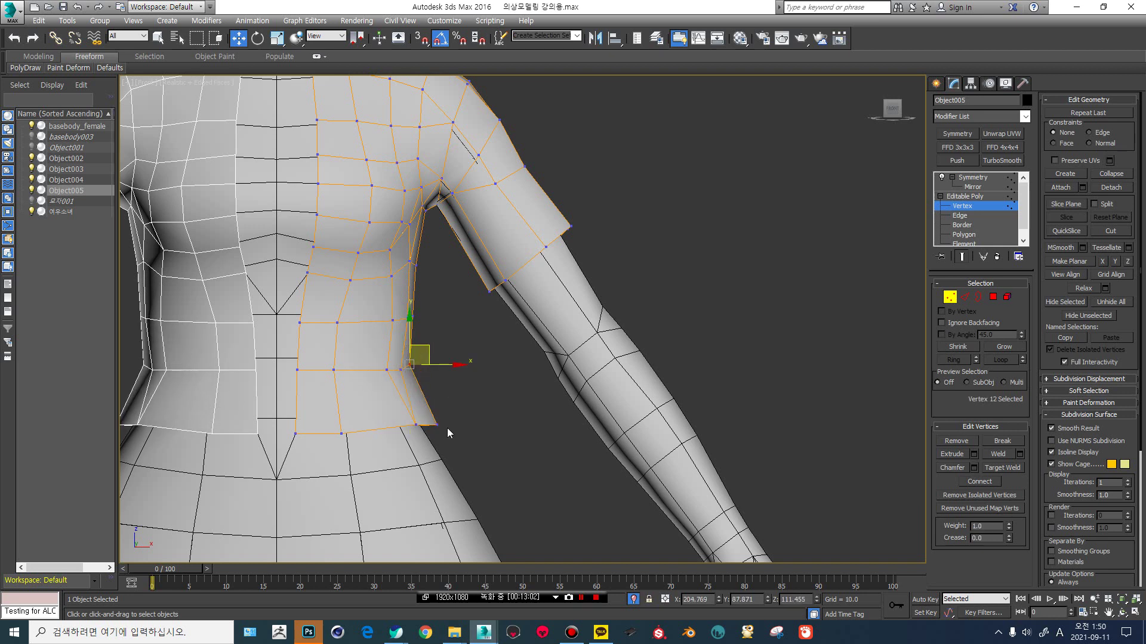
drag(436, 424, 431, 415)
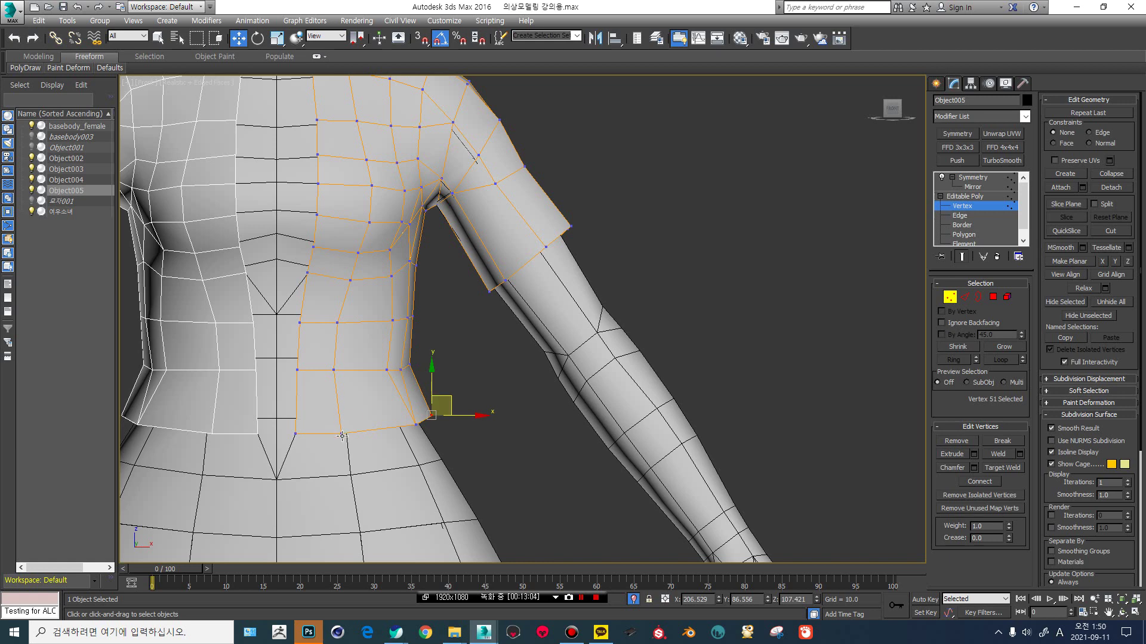
click(343, 436)
scroll(427, 361, down, 4)
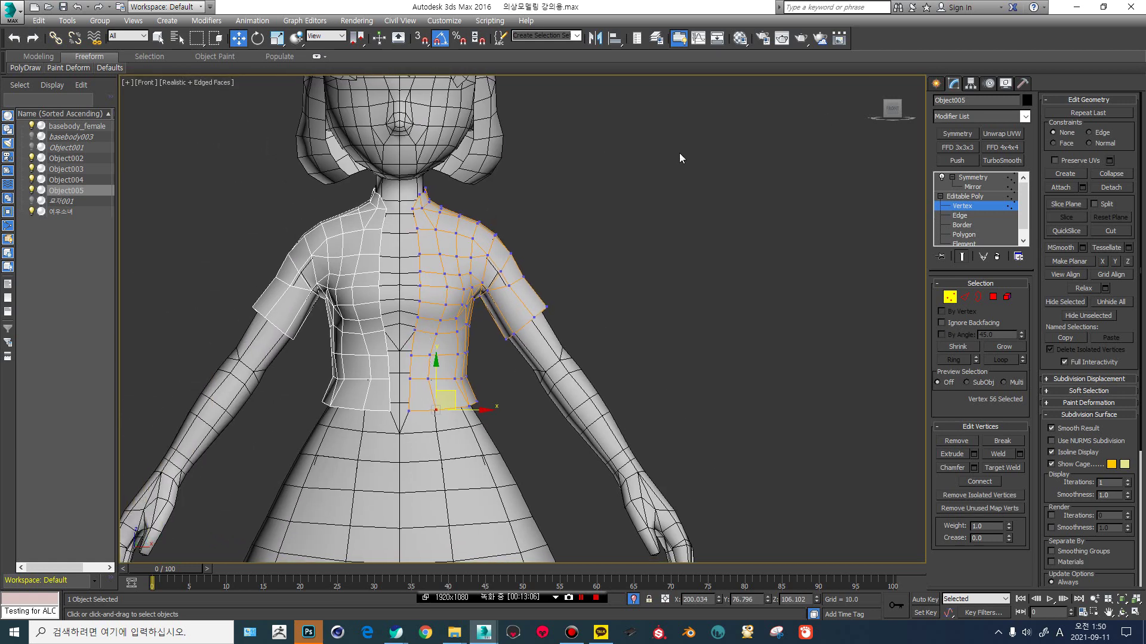
click(958, 197)
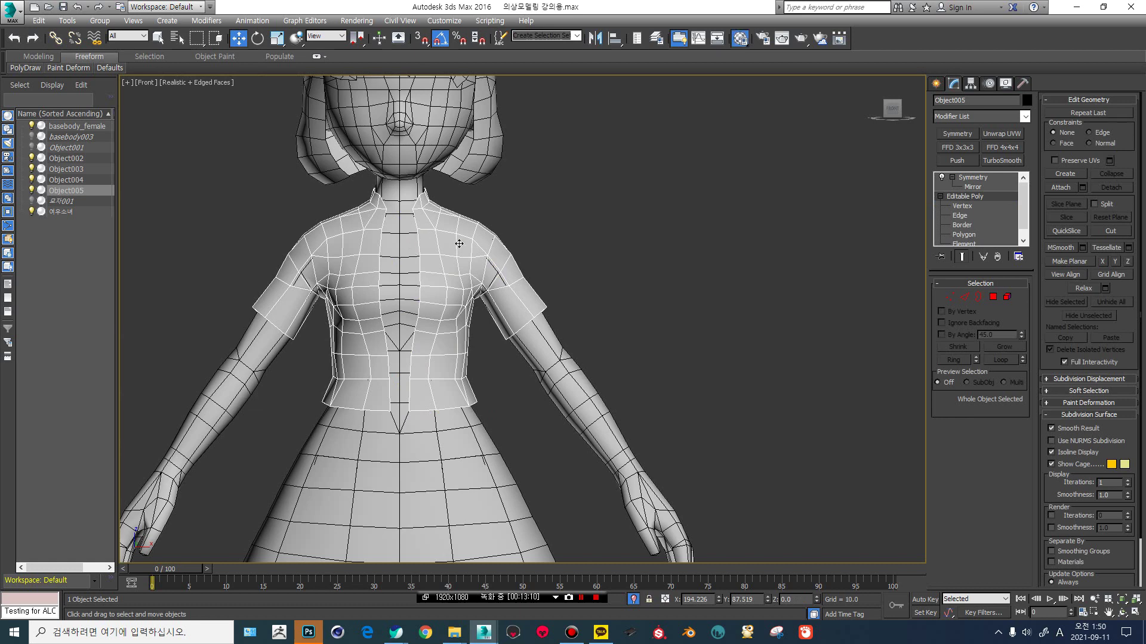
Darken the diffuse colour of the top's material, 14 - Default, to a darker grey and select the base body.
key(m)
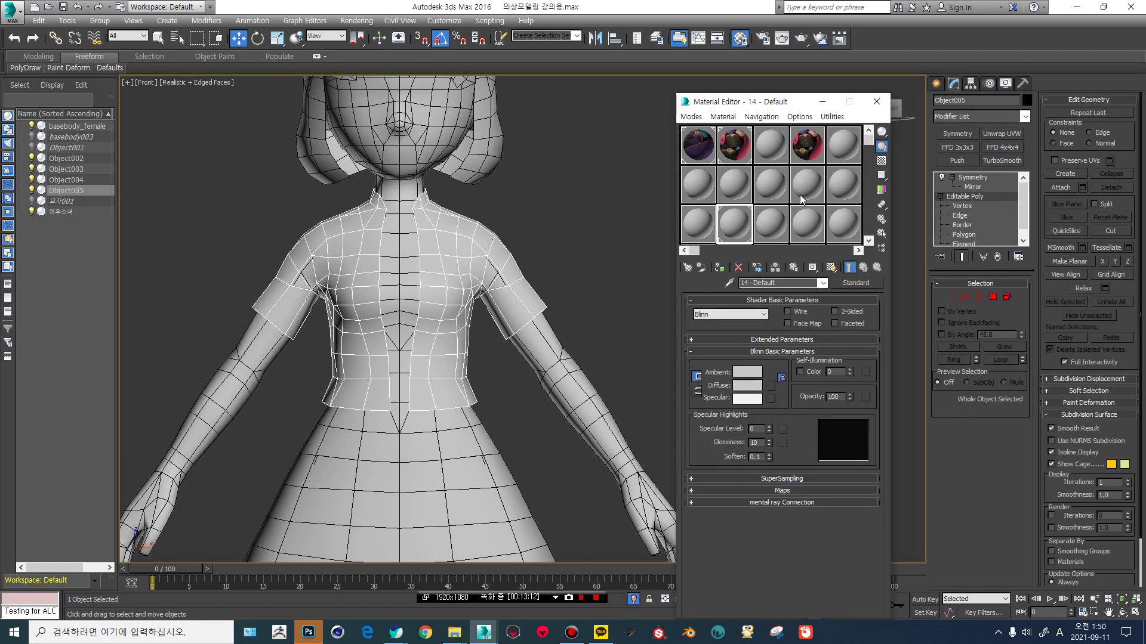
click(743, 386)
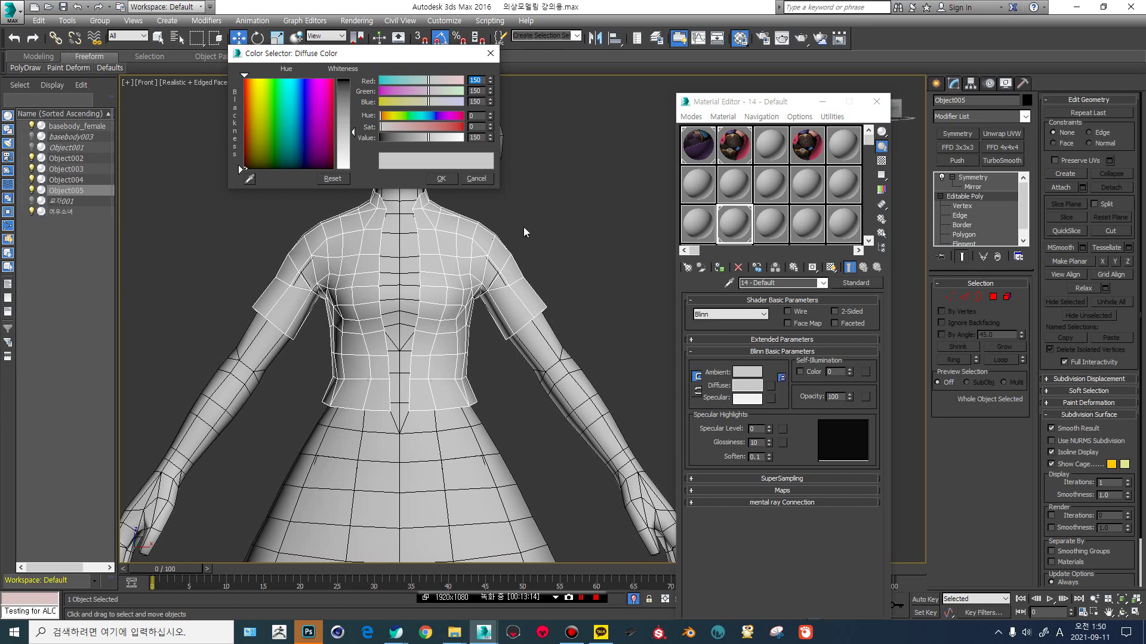
drag(353, 132, 352, 93)
click(441, 179)
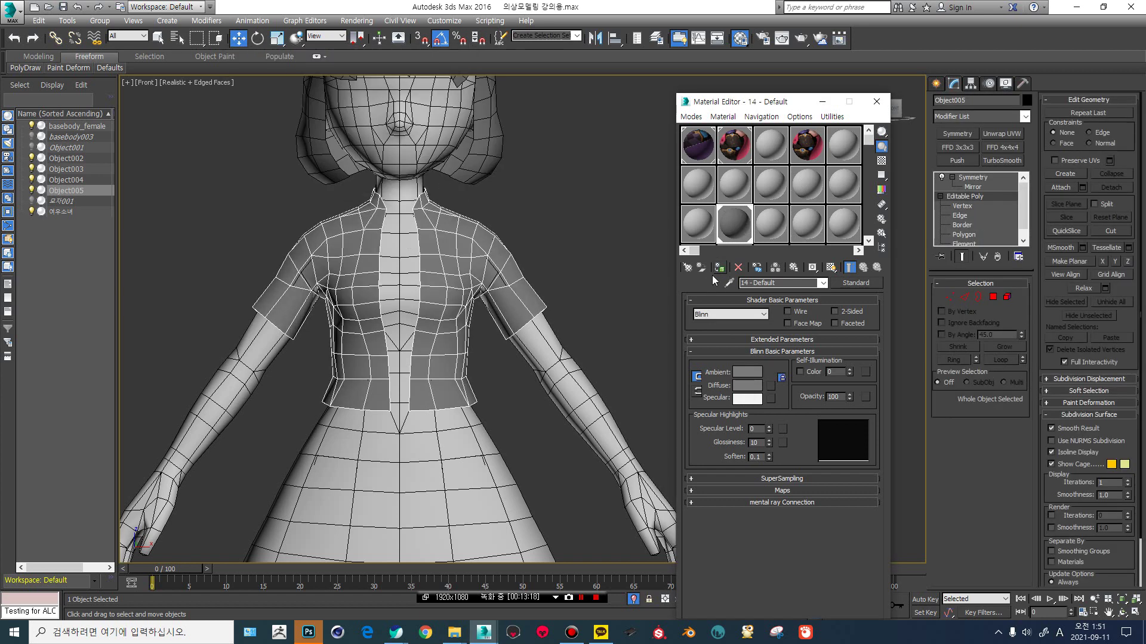
click(877, 101)
scroll(581, 298, down, 3)
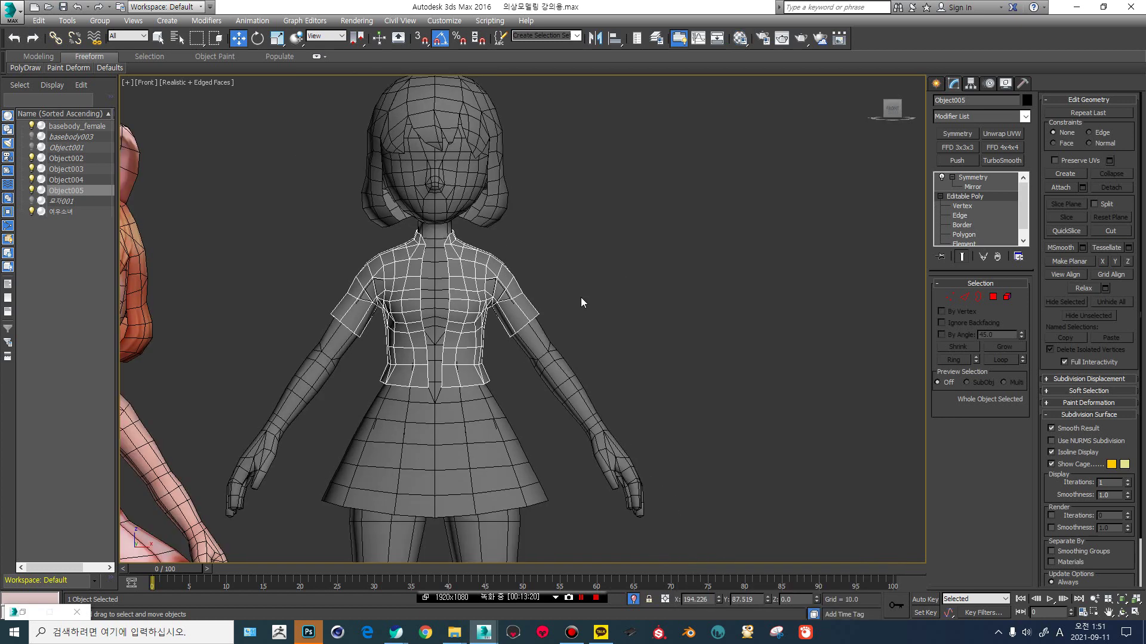
click(440, 301)
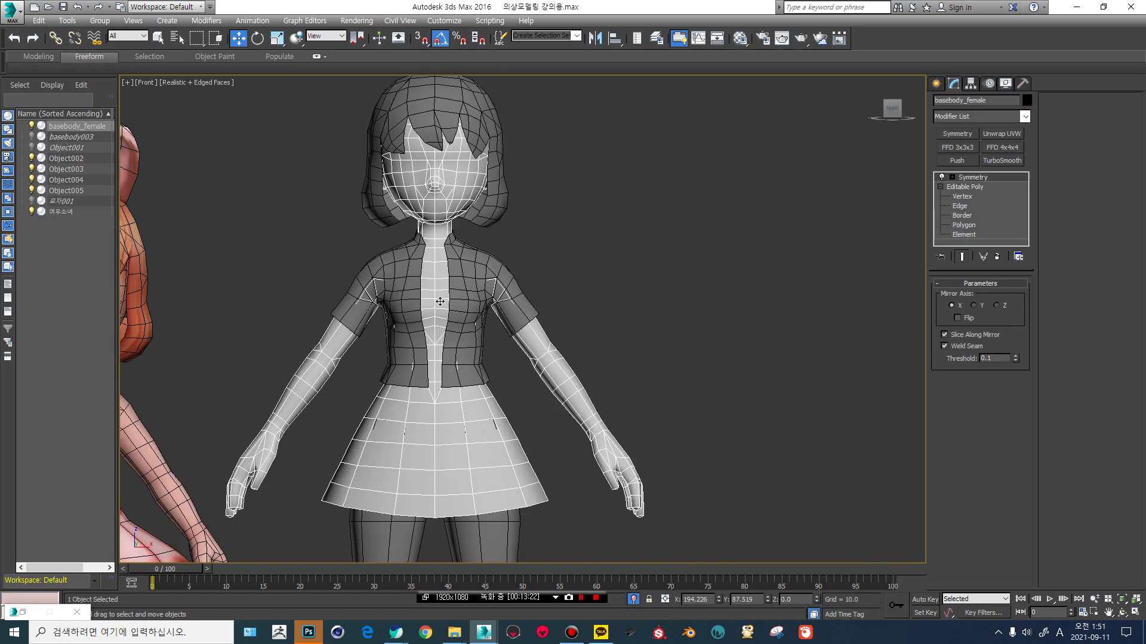
Examine the top from the front, back and below, with edged faces hidden and shown, checking how it sits over the body.
click(448, 138)
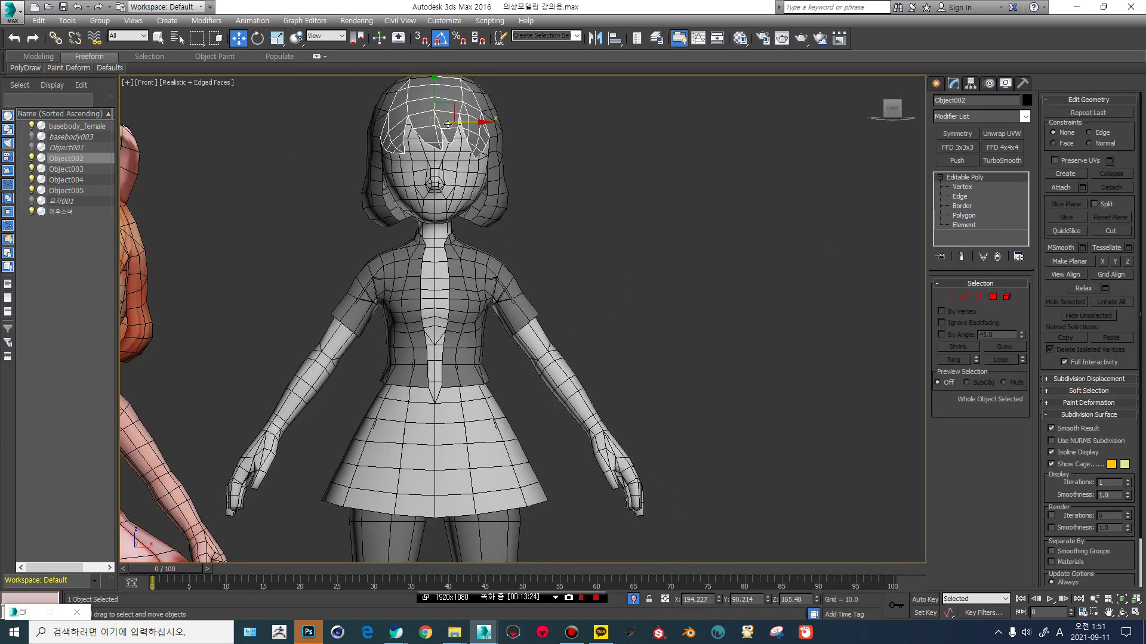
key(F4)
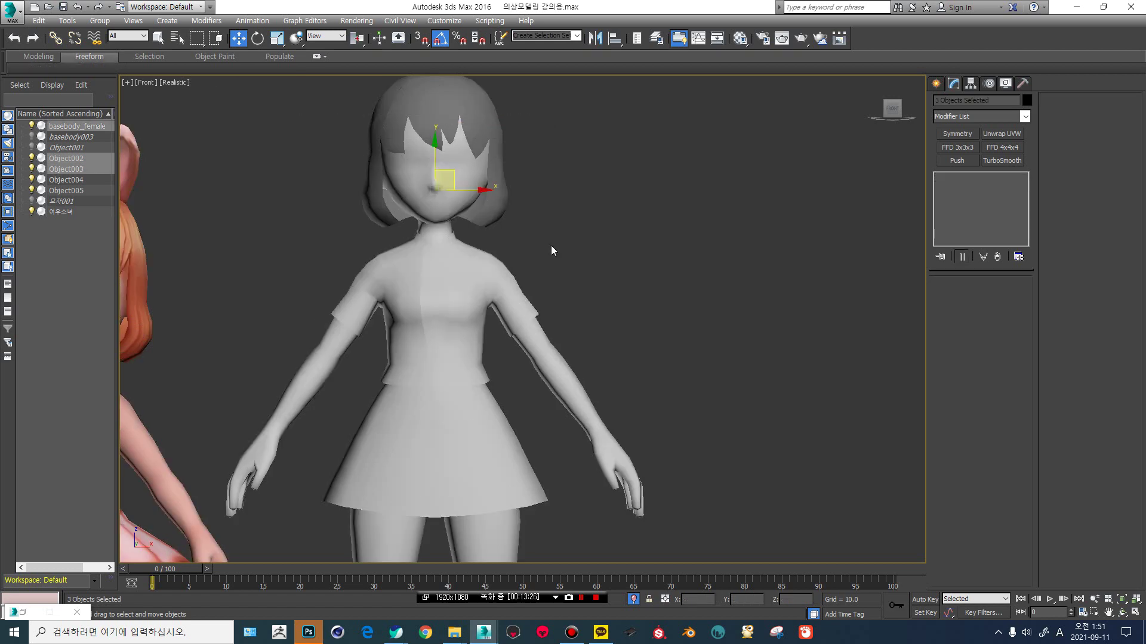
click(550, 246)
click(506, 289)
middle_drag(500, 321, 370, 319)
key(F4)
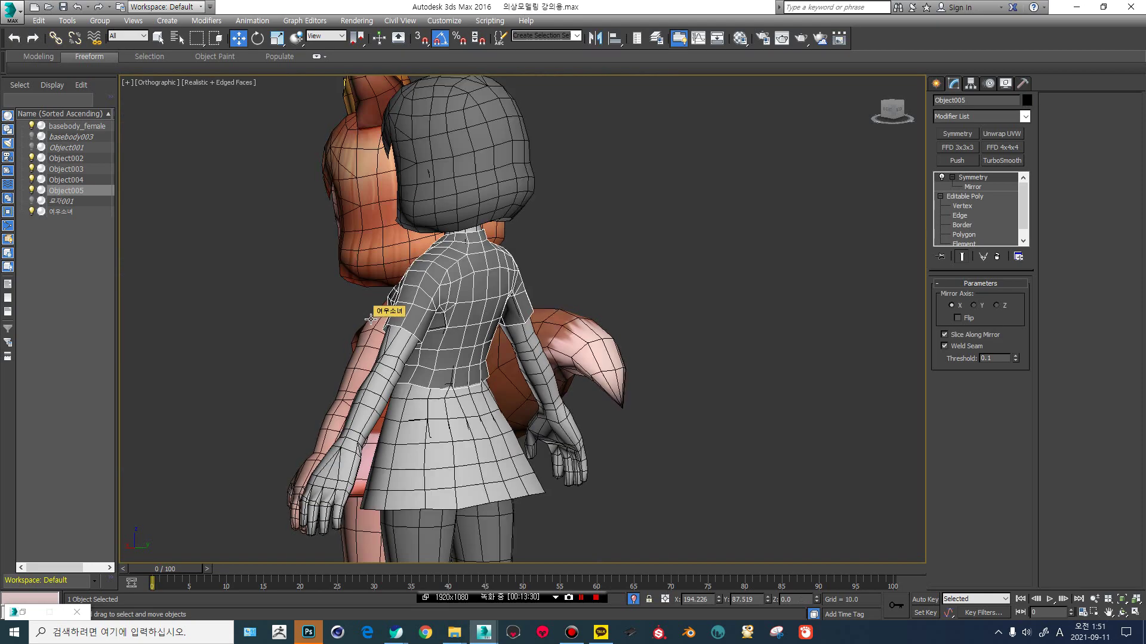
alt+middle_drag(461, 336, 601, 324)
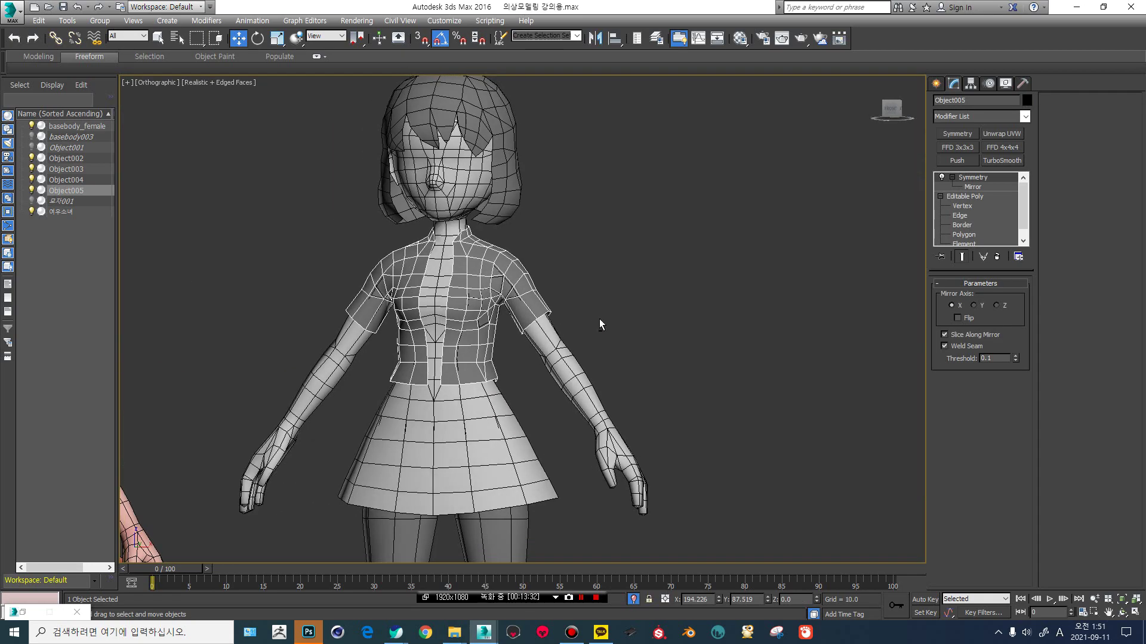
scroll(409, 302, up, 8)
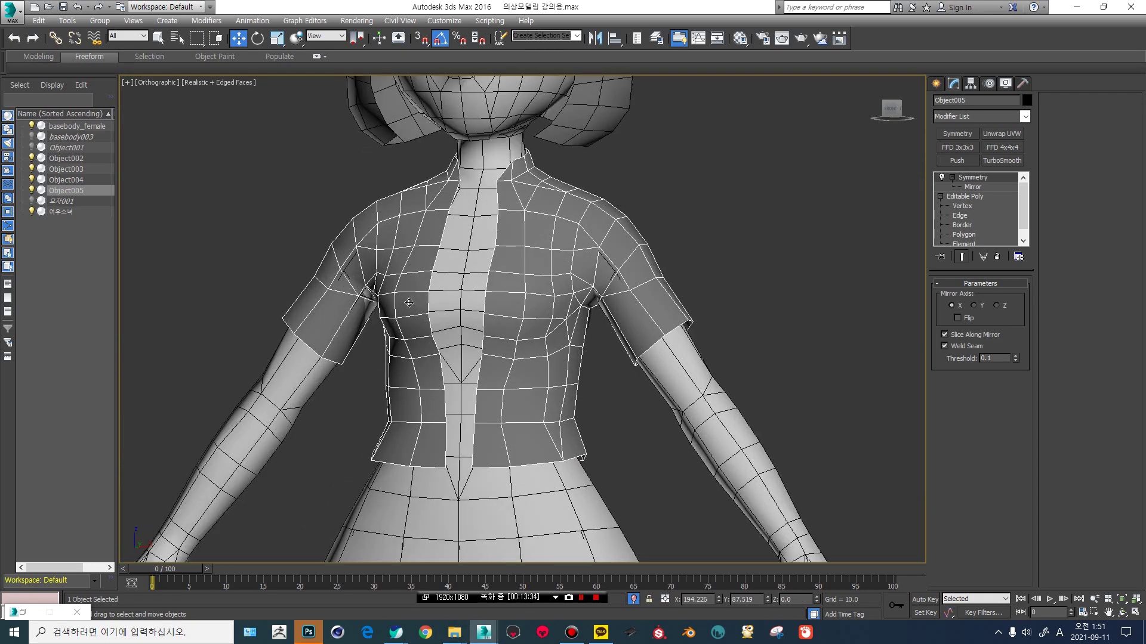
alt+middle_drag(462, 293, 432, 210)
click(891, 114)
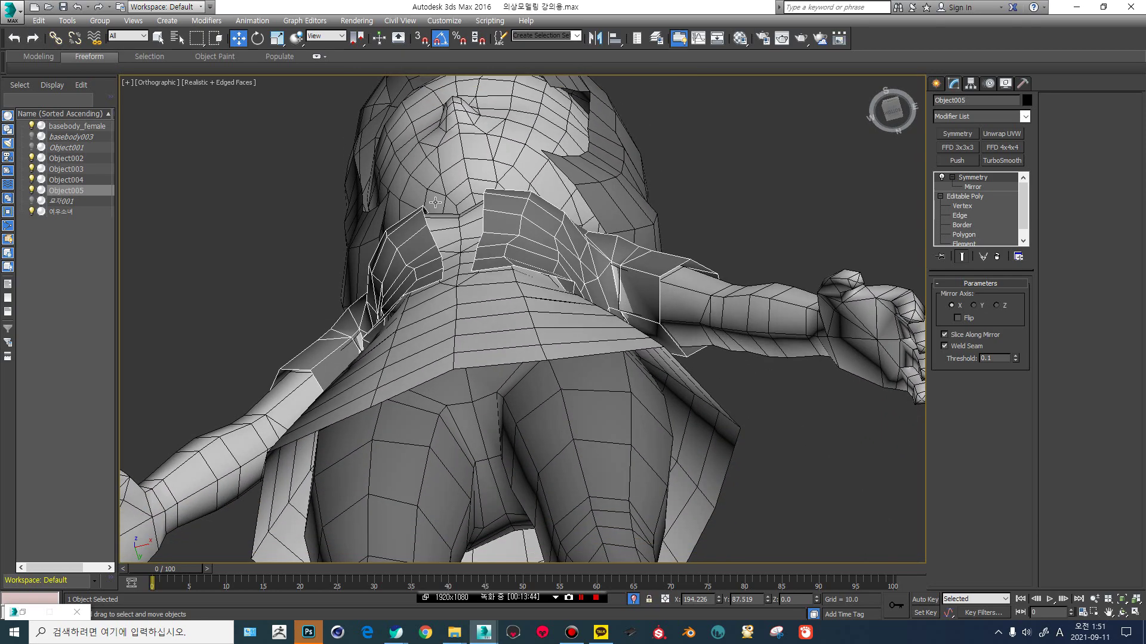
click(891, 111)
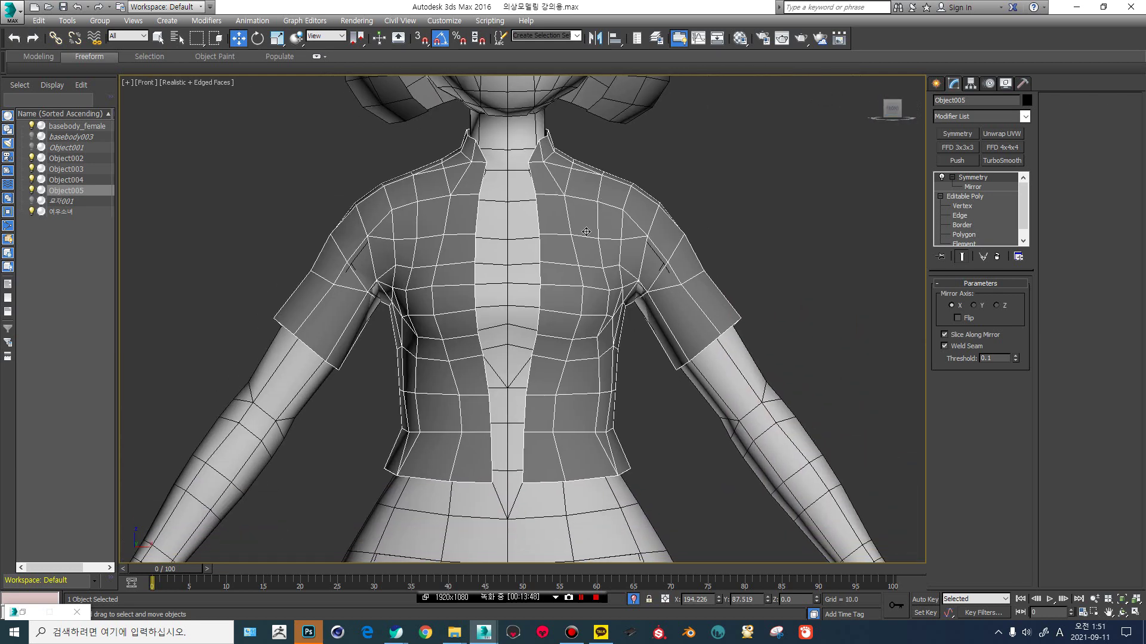
Make the top see-through and select the base body beneath it.
key(alt+x)
key(alt+x)
key(alt+x)
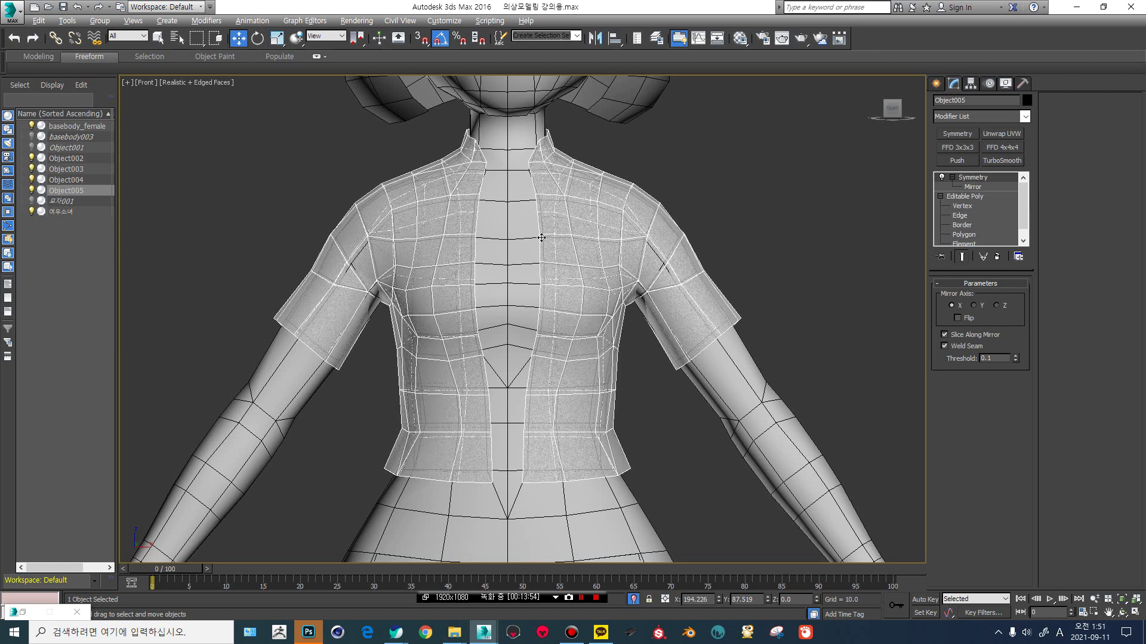
click(505, 237)
scroll(505, 237, down, 5)
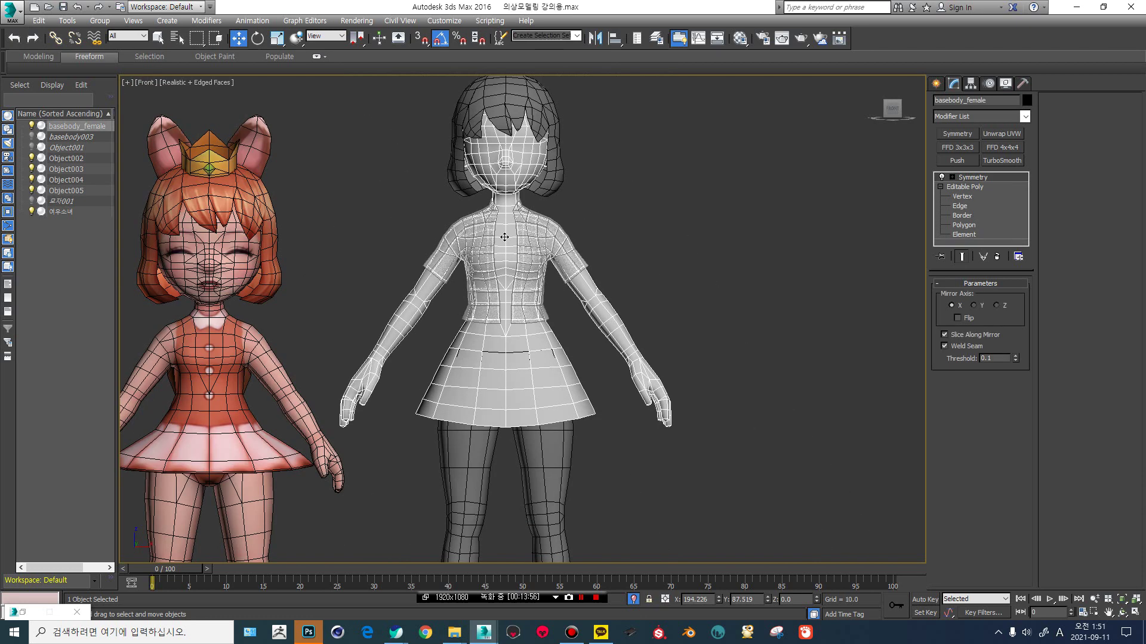
scroll(504, 237, up, 5)
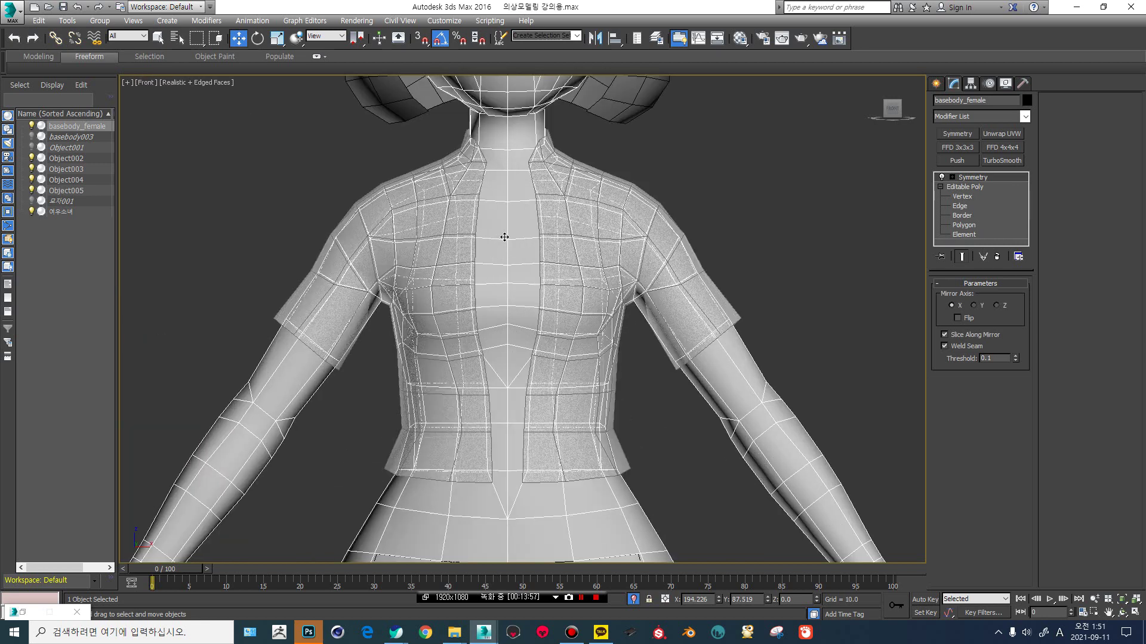
click(605, 224)
click(512, 218)
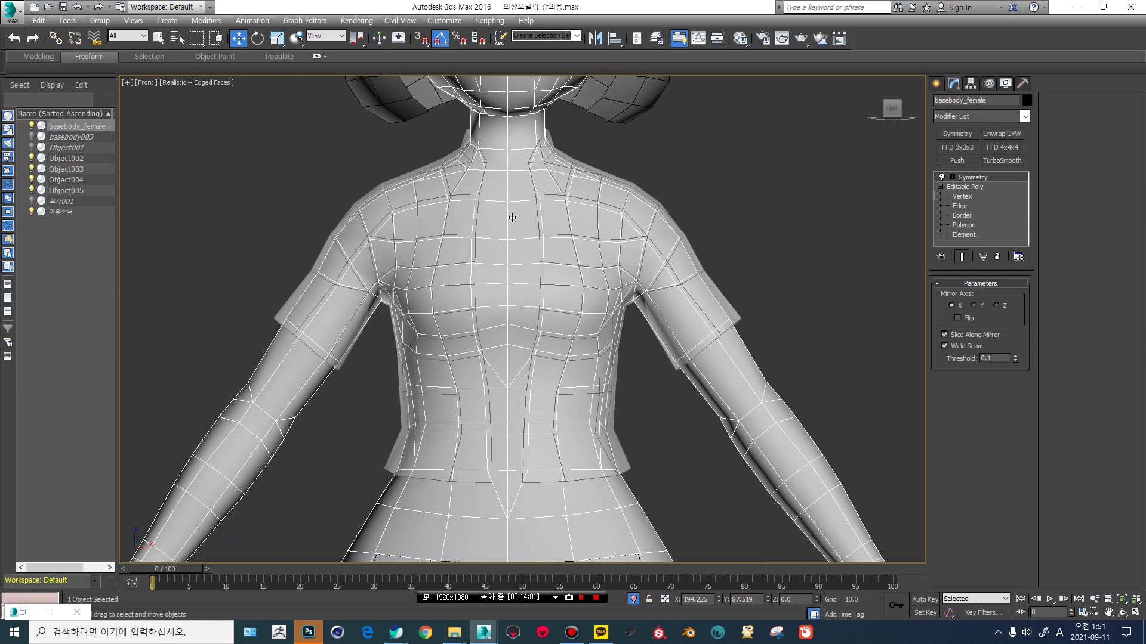
At Polygon level, delete the base body's shoulder and upper chest polygons hidden under the top.
click(589, 202)
click(556, 207)
click(971, 219)
click(649, 217)
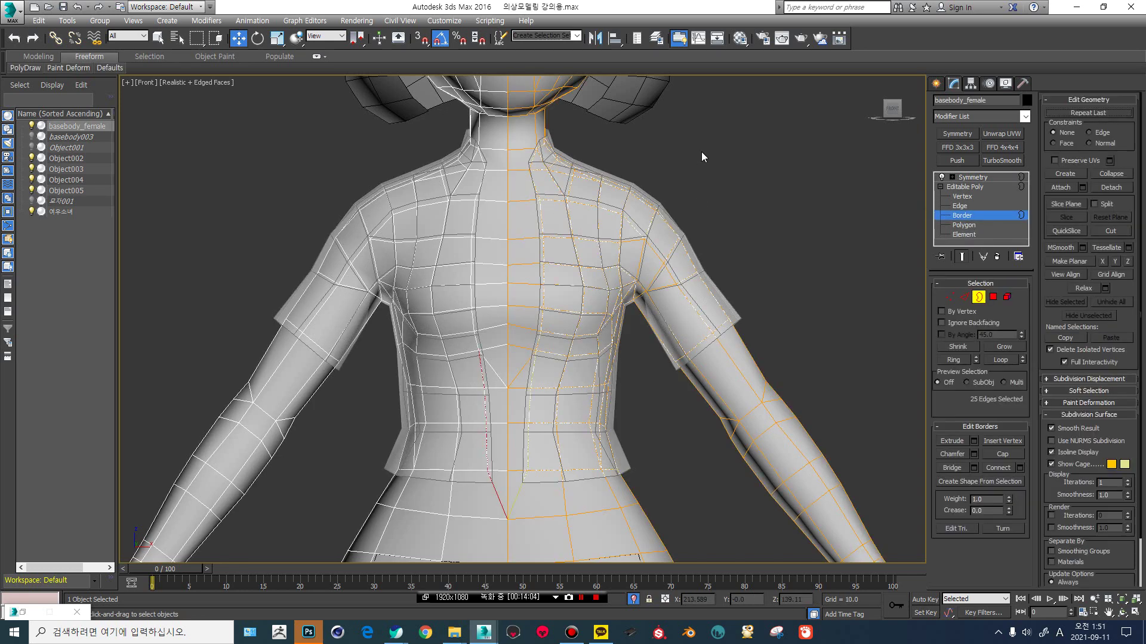
click(963, 226)
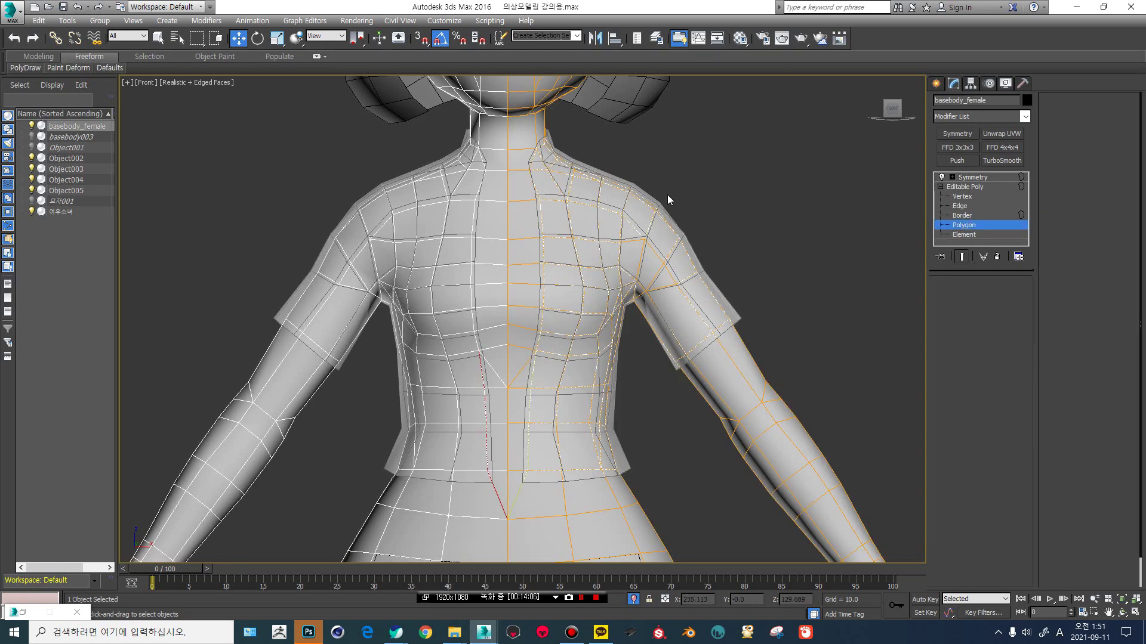
drag(586, 153, 668, 258)
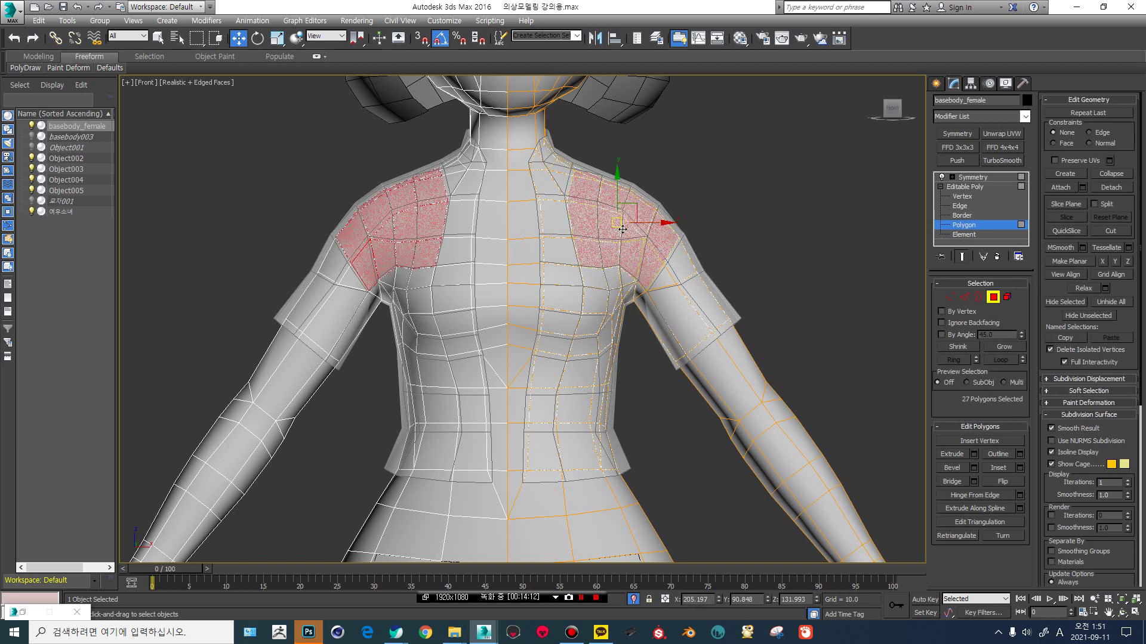
key(Delete)
Delete the base body's back polygons covered by the top, from the upper back down to the waist and across to the armpit.
alt+middle_drag(666, 268, 479, 268)
click(522, 203)
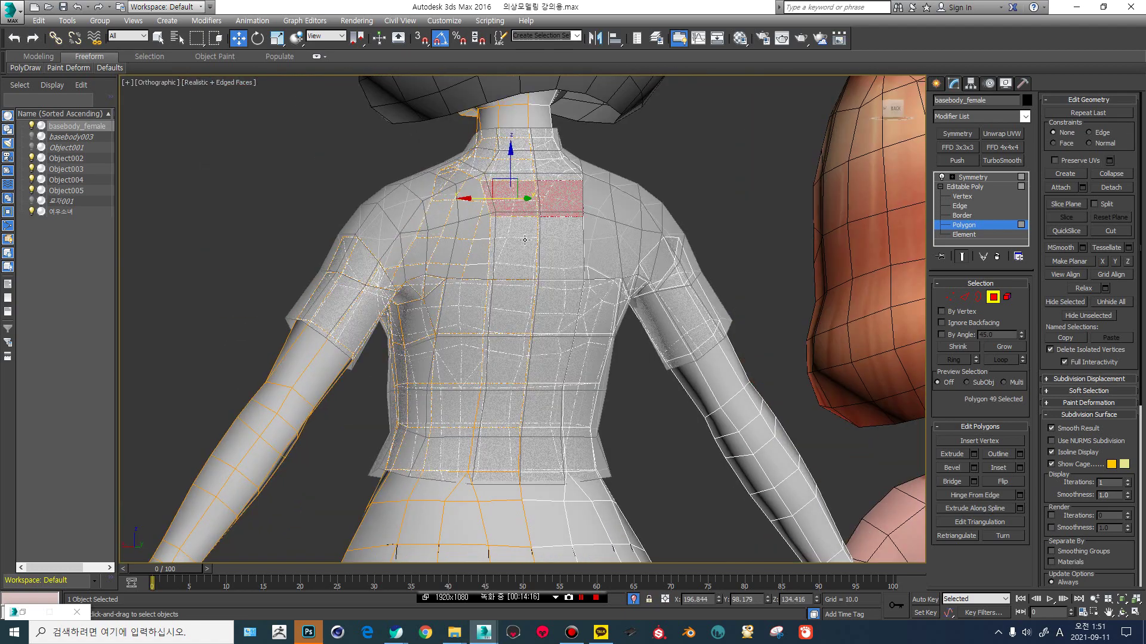
ctrl+click(524, 248)
ctrl+click(507, 311)
ctrl+click(470, 308)
ctrl+click(474, 373)
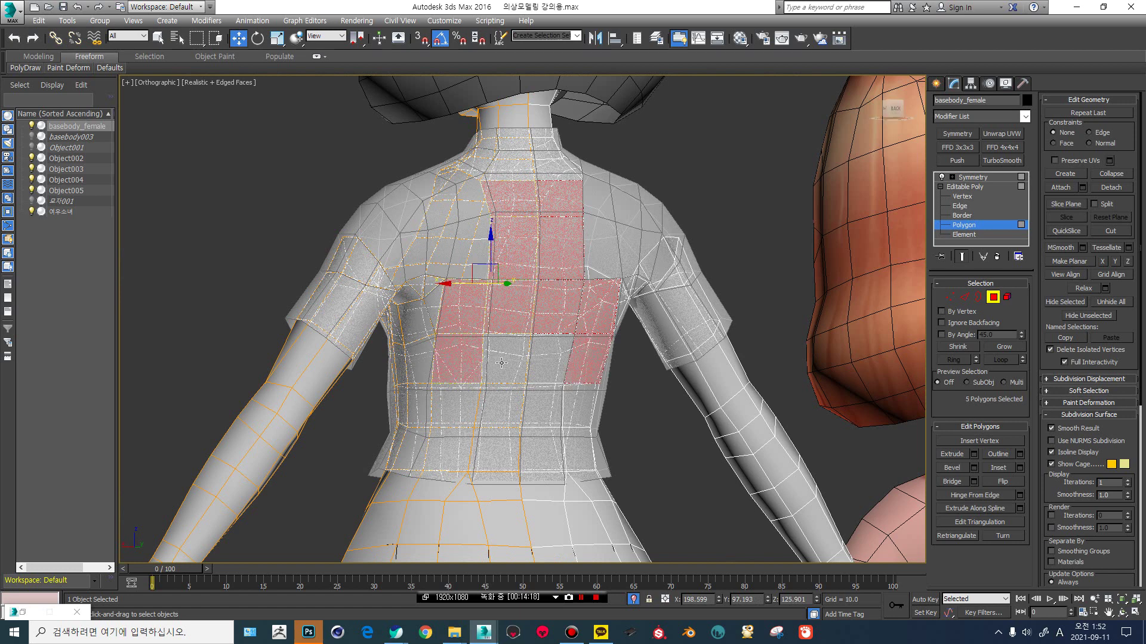
ctrl+click(500, 365)
ctrl+click(500, 402)
ctrl+click(458, 397)
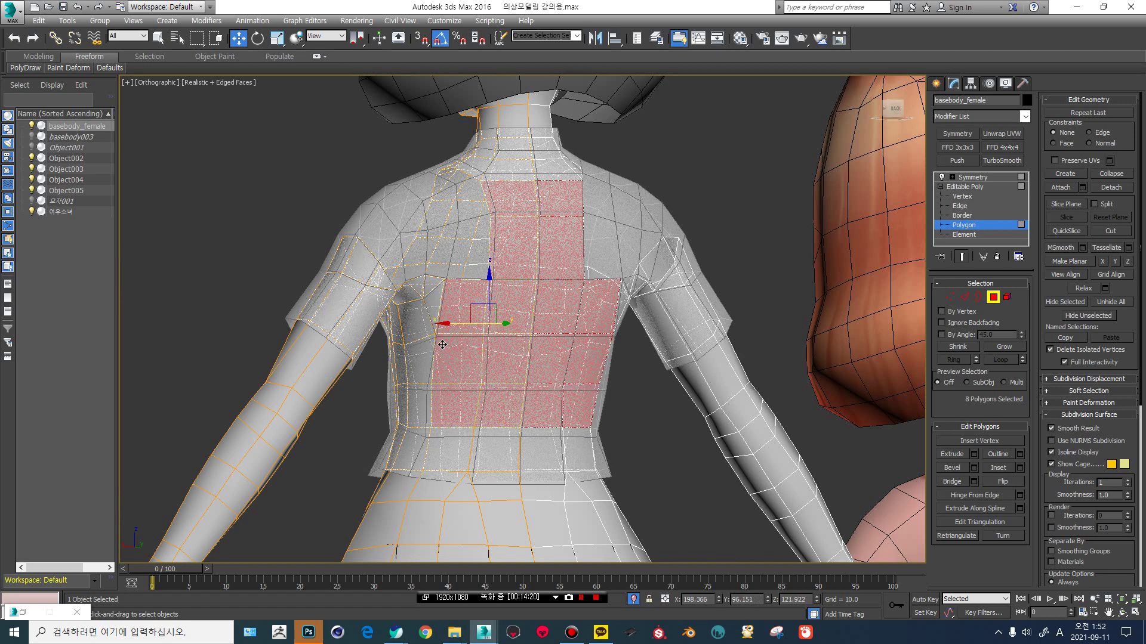
ctrl+click(438, 302)
ctrl+click(430, 285)
ctrl+click(421, 284)
ctrl+click(412, 294)
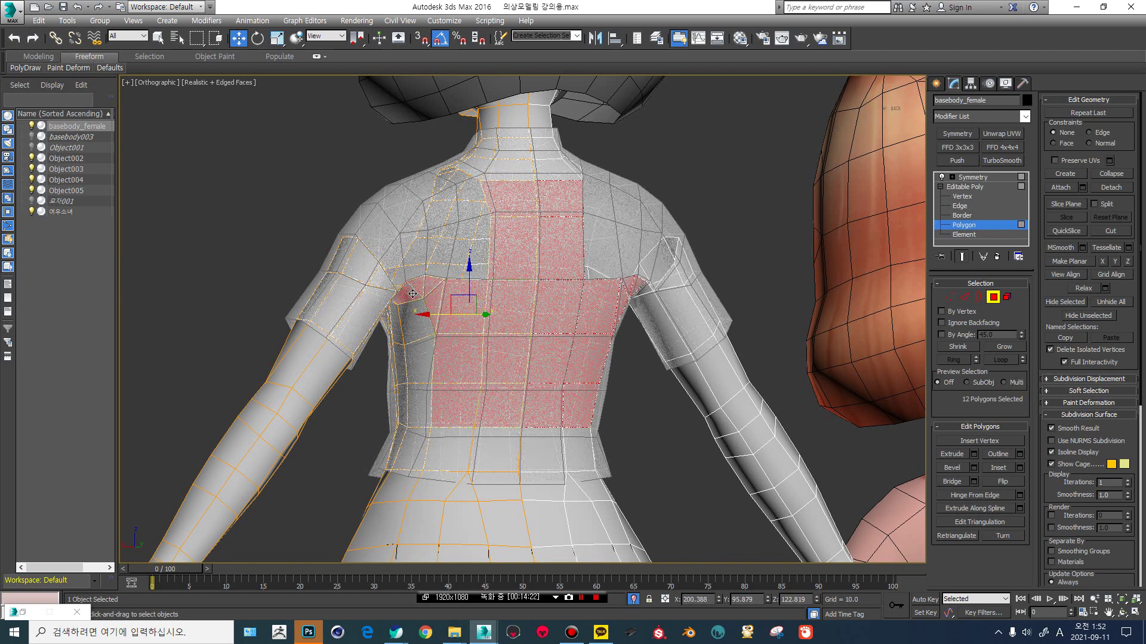
key(ctrl+d)
Delete the base body's side polygons hidden under the top, from the armpit down to the waist.
scroll(504, 259, up, 3)
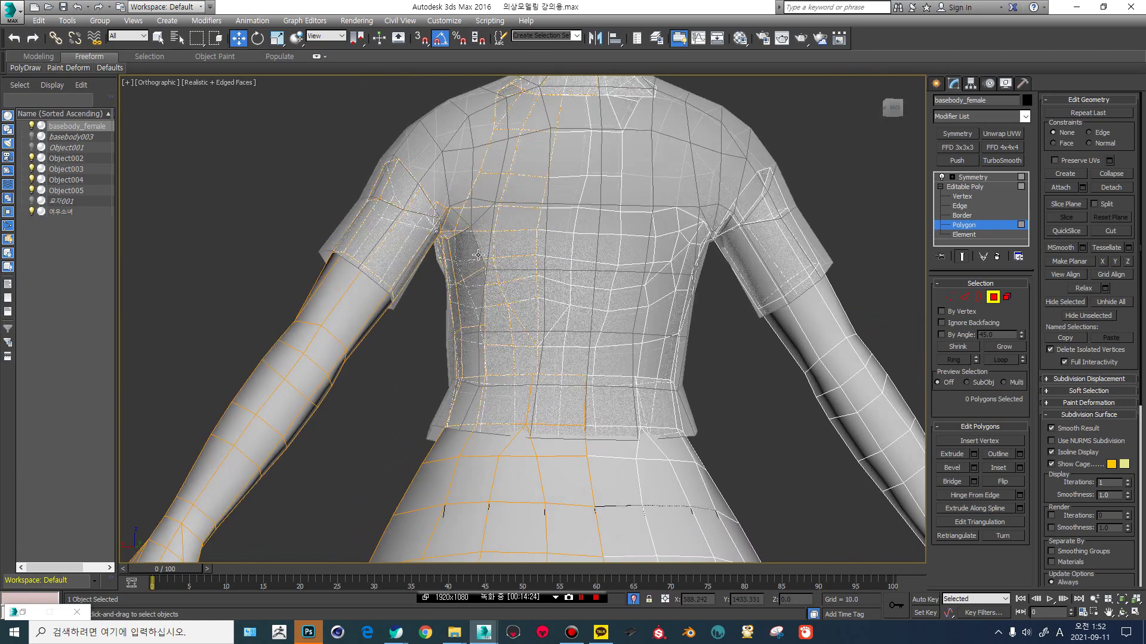
click(475, 264)
ctrl+click(463, 290)
alt+middle_drag(450, 288, 430, 327)
ctrl+click(461, 333)
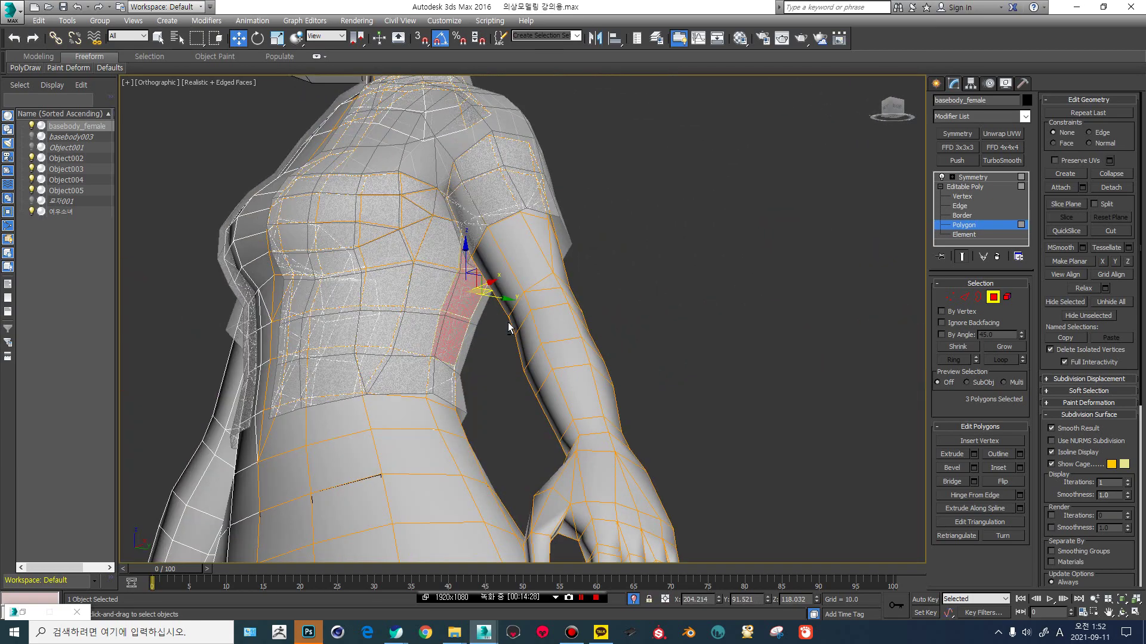
ctrl+click(430, 328)
ctrl+click(438, 297)
ctrl+click(443, 242)
alt+middle_drag(435, 246, 495, 249)
ctrl+click(497, 248)
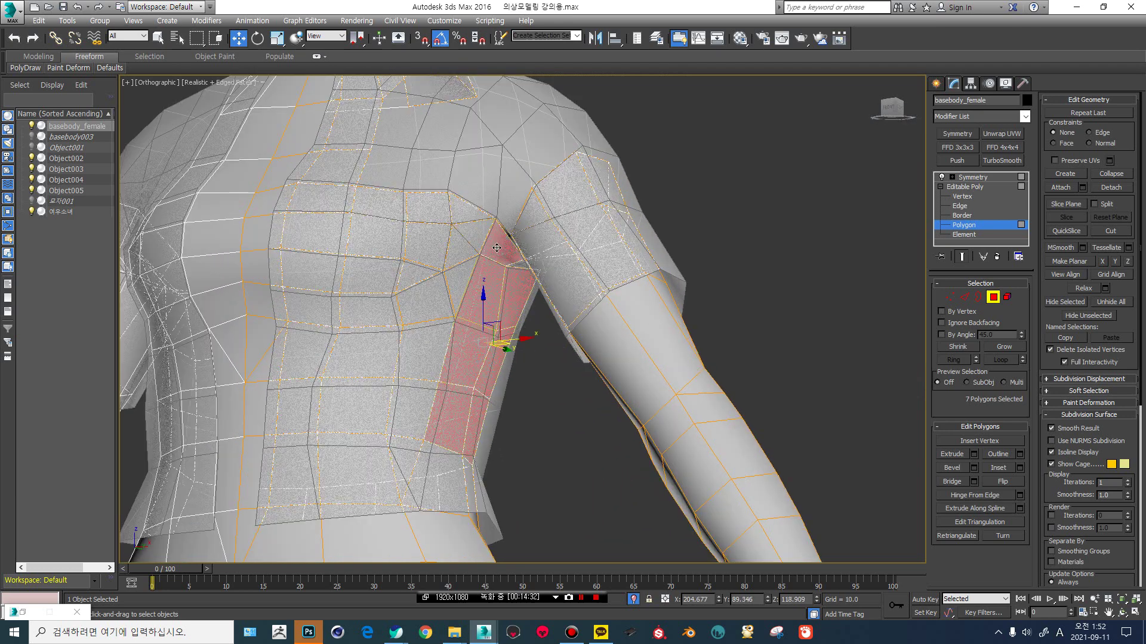
key(Delete)
Delete the base body's chest polygons hidden under the top, between the armpit and the open front.
click(478, 237)
ctrl+click(460, 212)
ctrl+click(421, 209)
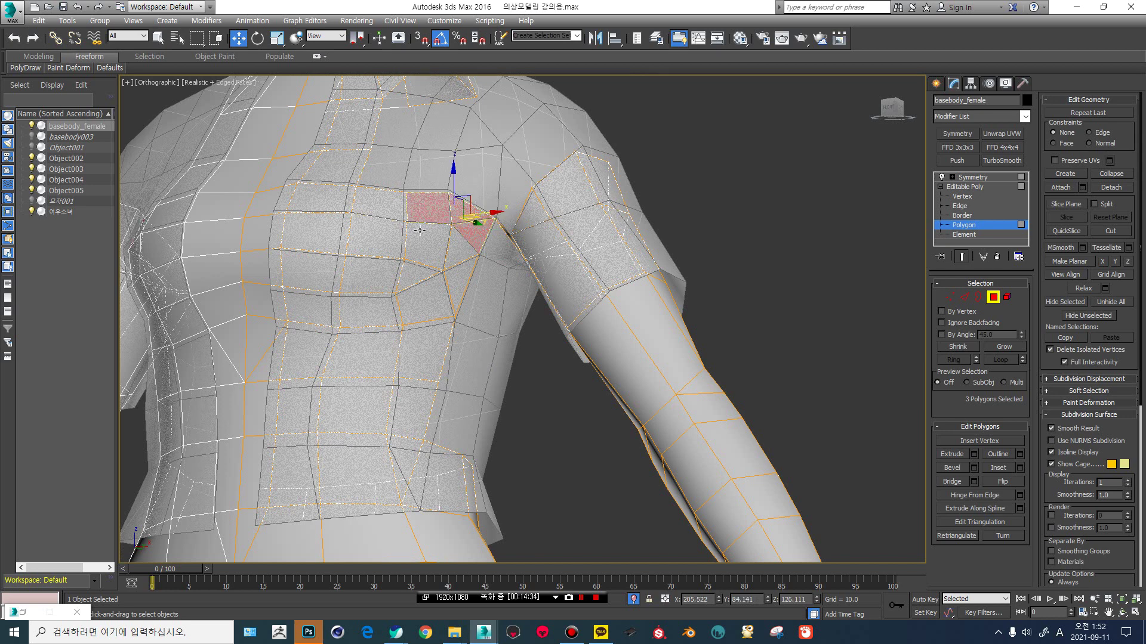
ctrl+click(419, 230)
ctrl+click(454, 246)
ctrl+click(455, 281)
ctrl+click(416, 274)
ctrl+click(435, 297)
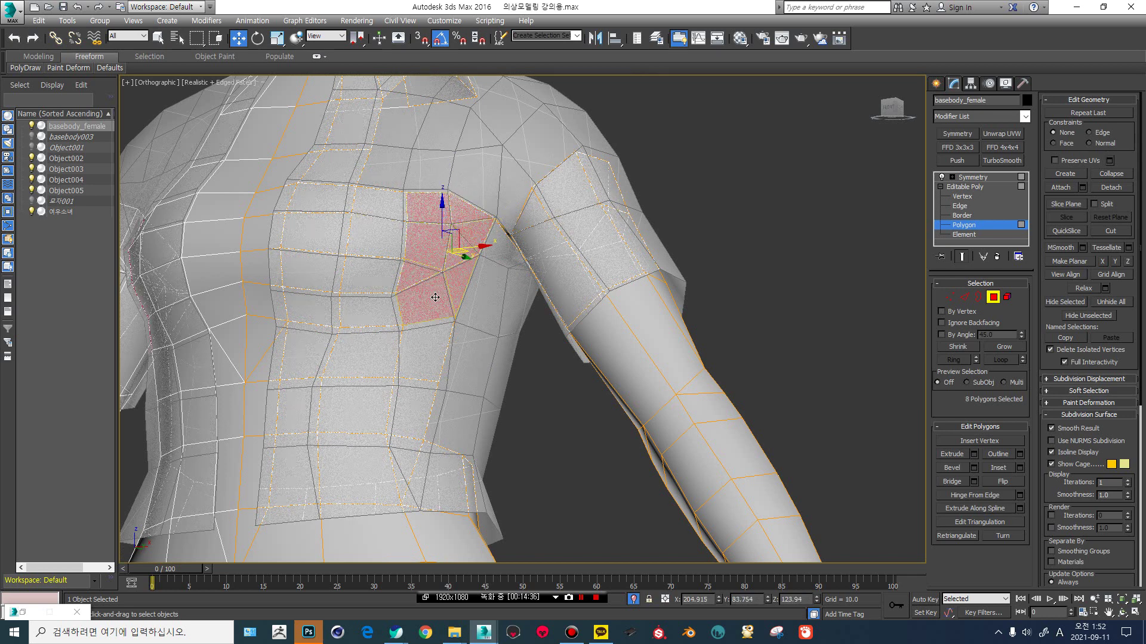
ctrl+click(391, 202)
ctrl+click(393, 234)
ctrl+click(375, 272)
ctrl+click(378, 300)
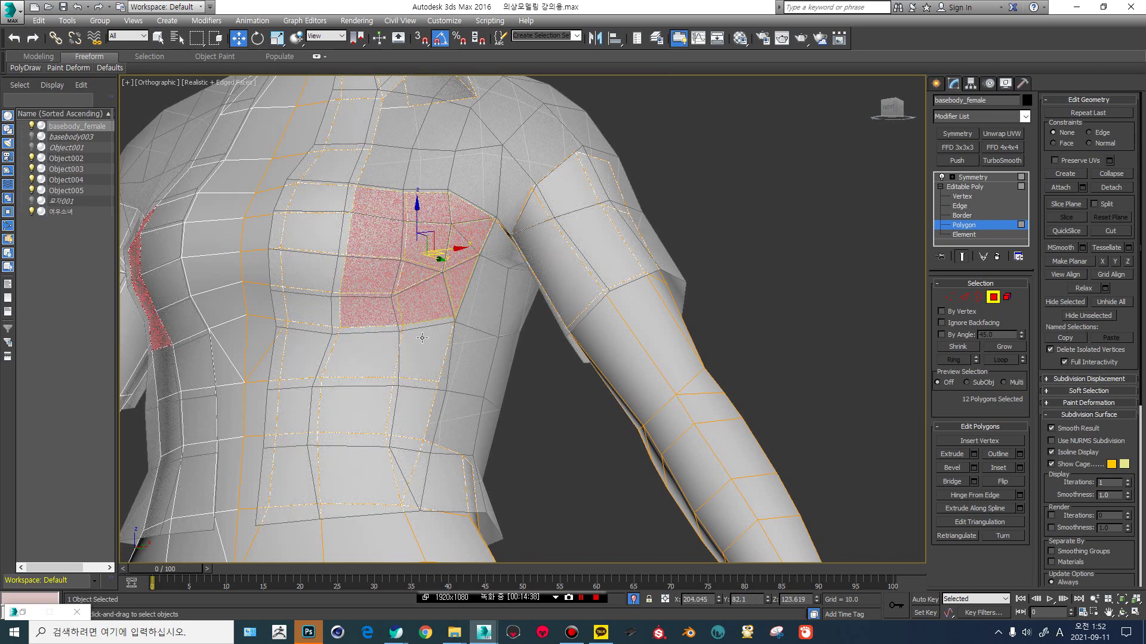
ctrl+click(422, 343)
key(ctrl+d)
Delete the base body's remaining upper arm and armpit polygons hidden by the top of the sleeve, and leave Polygon level.
scroll(473, 328, down, 5)
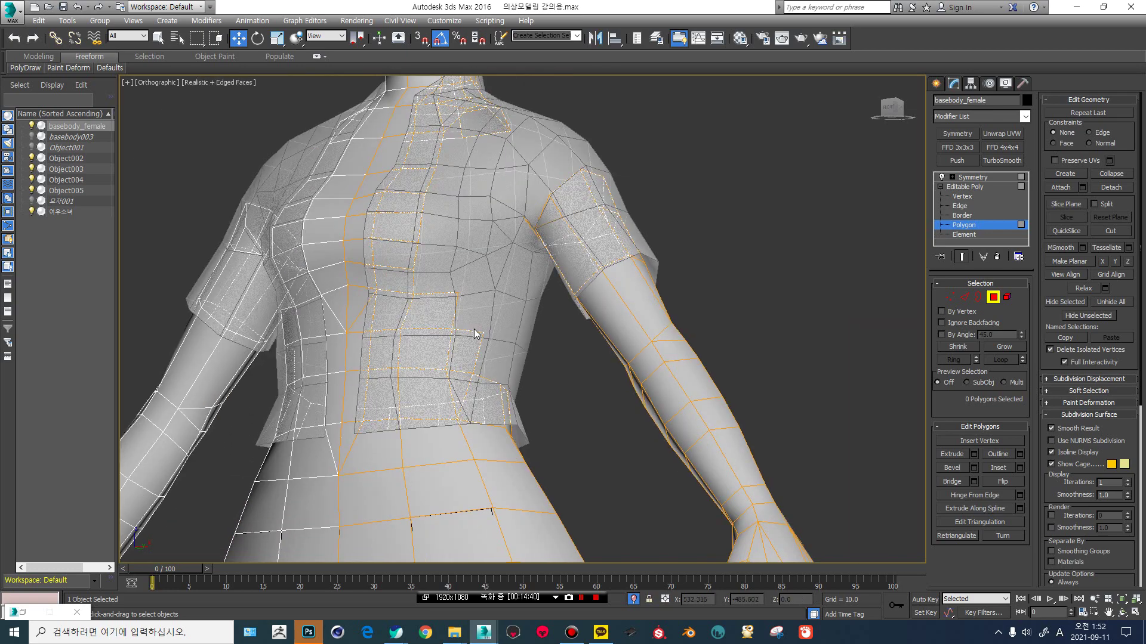
scroll(521, 310, up, 8)
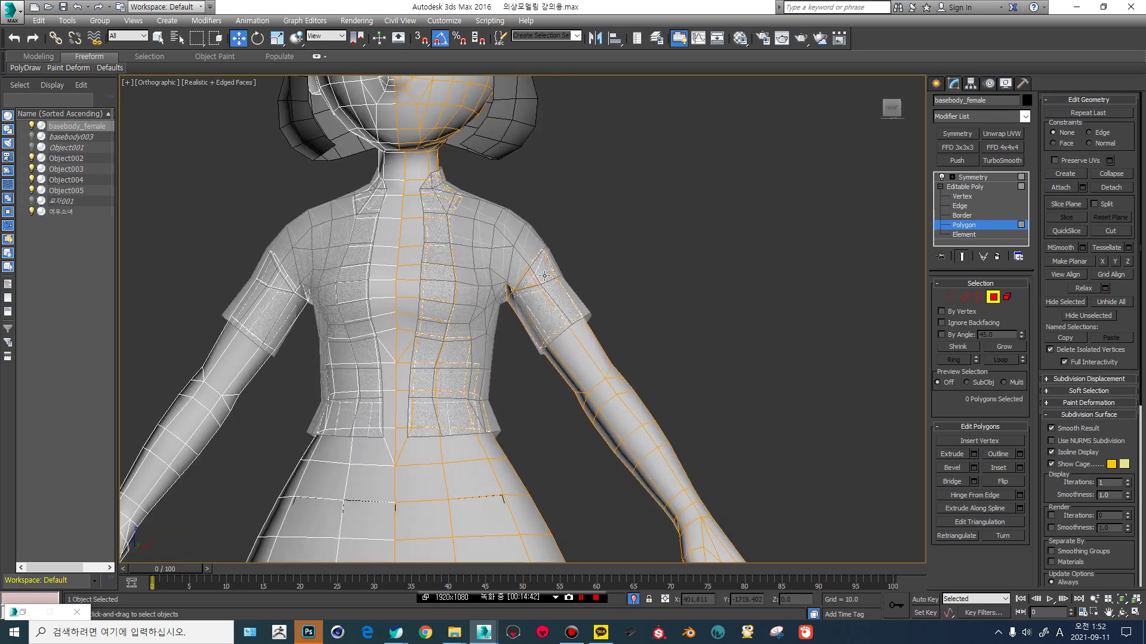
drag(570, 207, 495, 260)
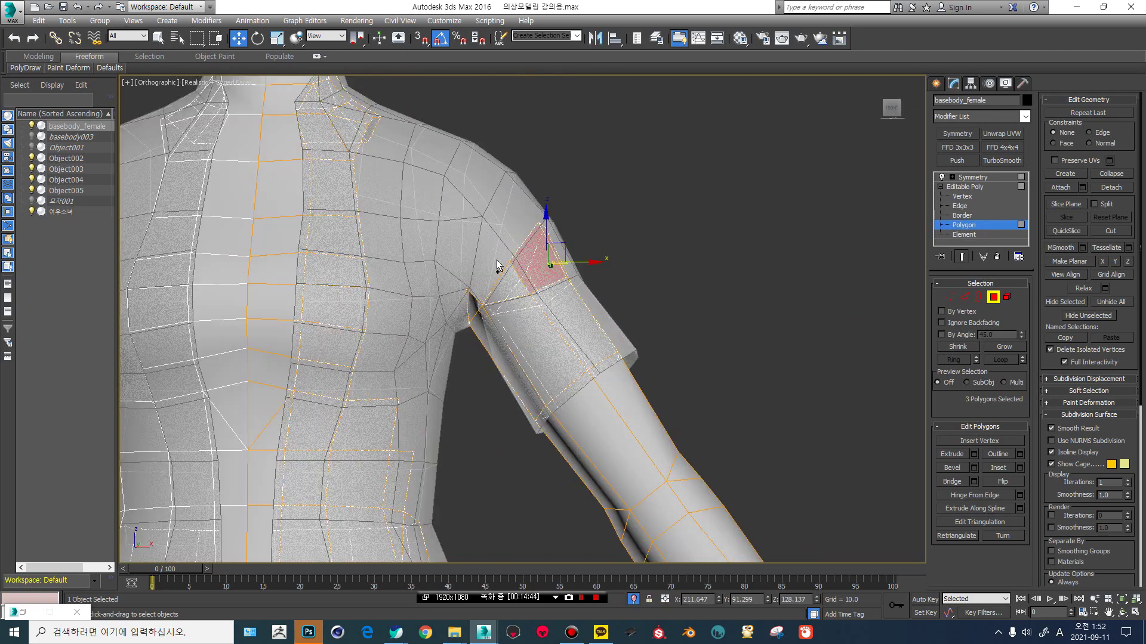
ctrl+click(514, 278)
ctrl+click(477, 302)
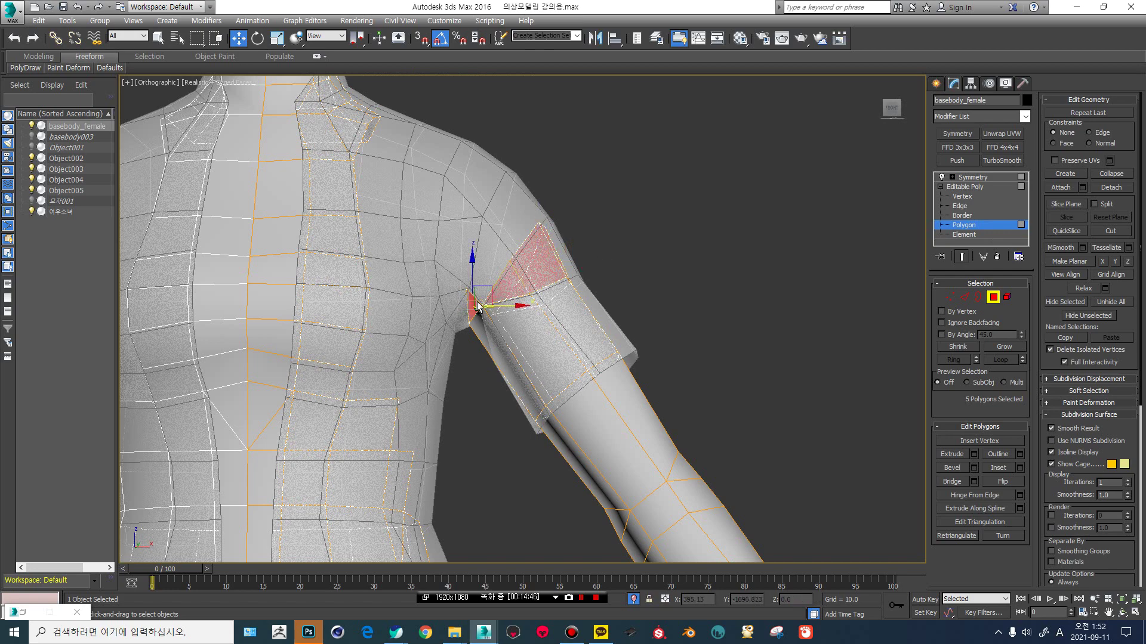
key(Delete)
click(892, 108)
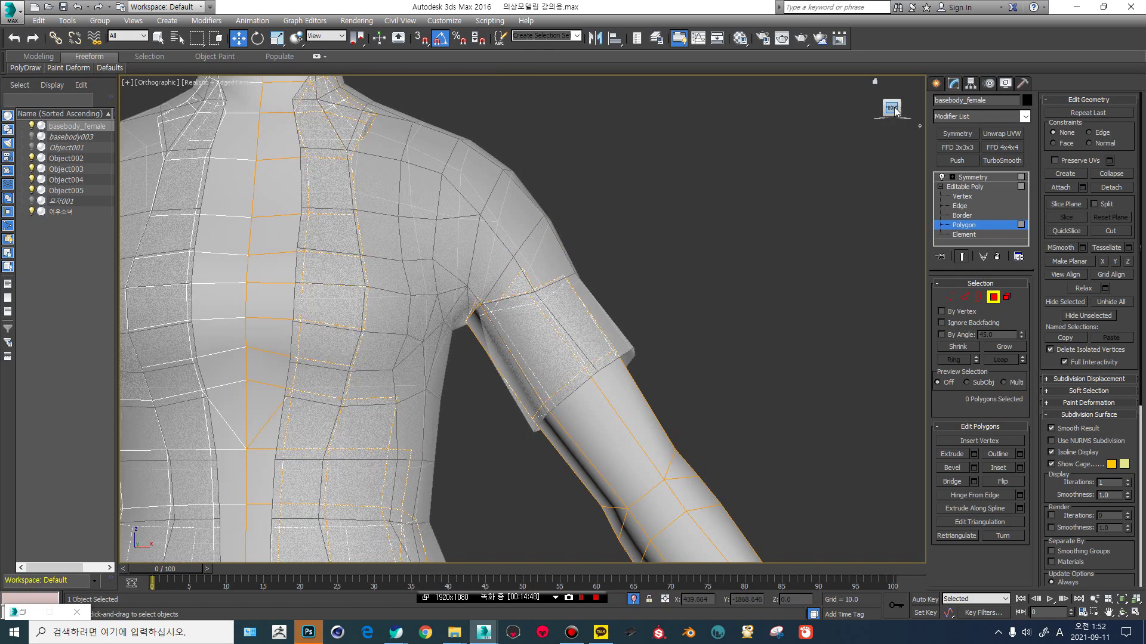
scroll(468, 286, down, 2)
middle_drag(467, 289, 514, 212)
scroll(514, 213, down, 3)
drag(550, 238, 549, 240)
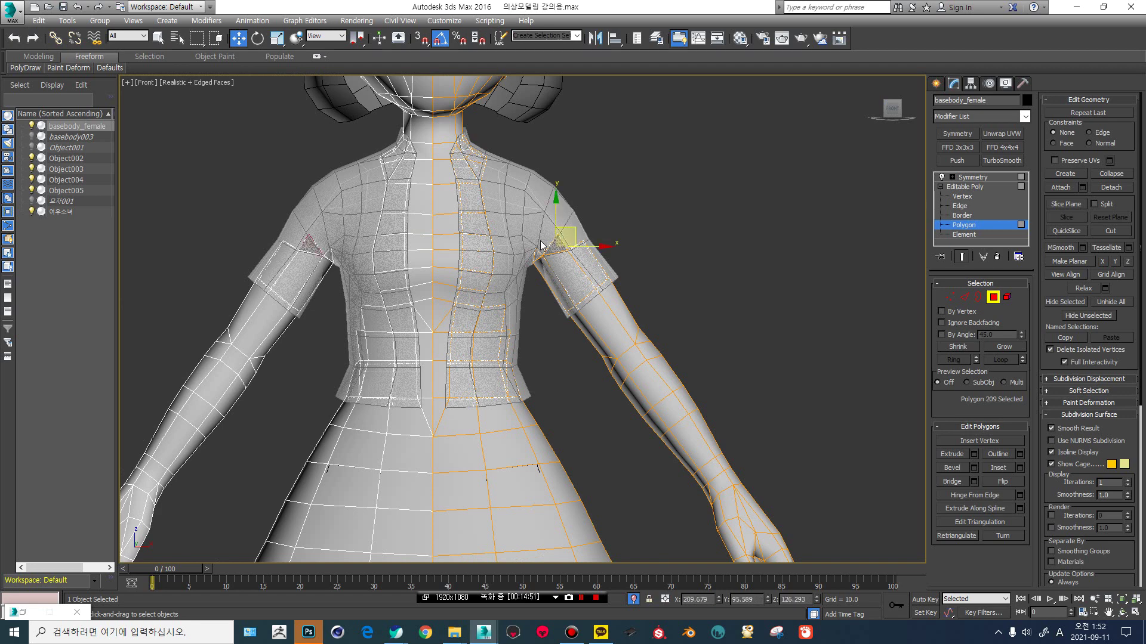
key(Delete)
click(974, 178)
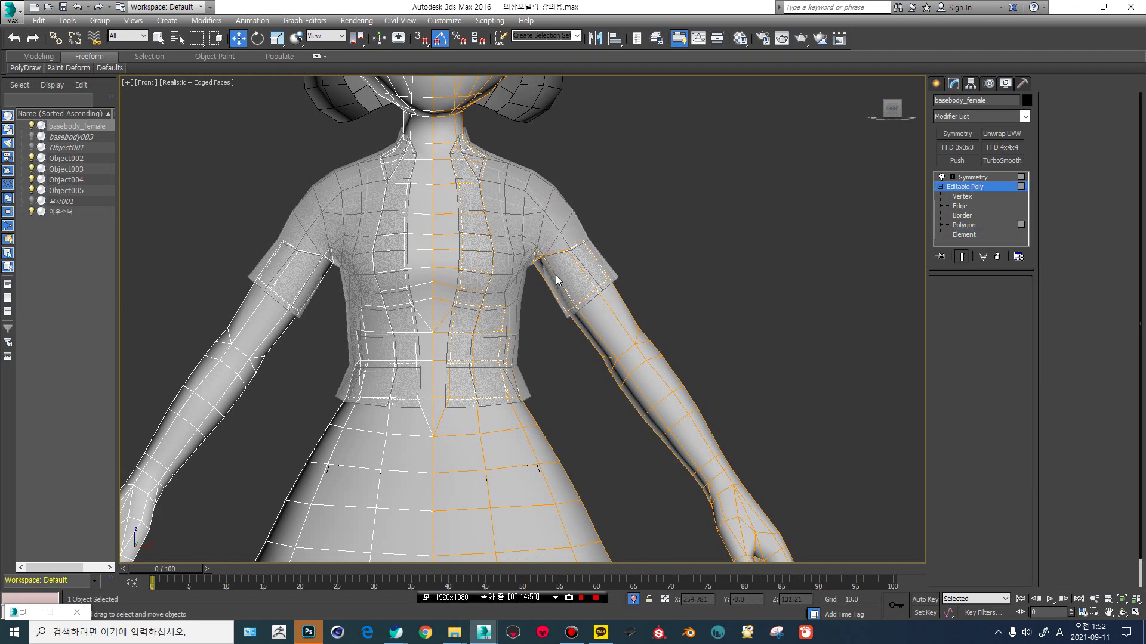
Select the top and examine up close how its collar and open front edges sit against the body.
click(477, 239)
middle_drag(464, 204, 484, 254)
scroll(489, 254, up, 2)
scroll(484, 255, up, 4)
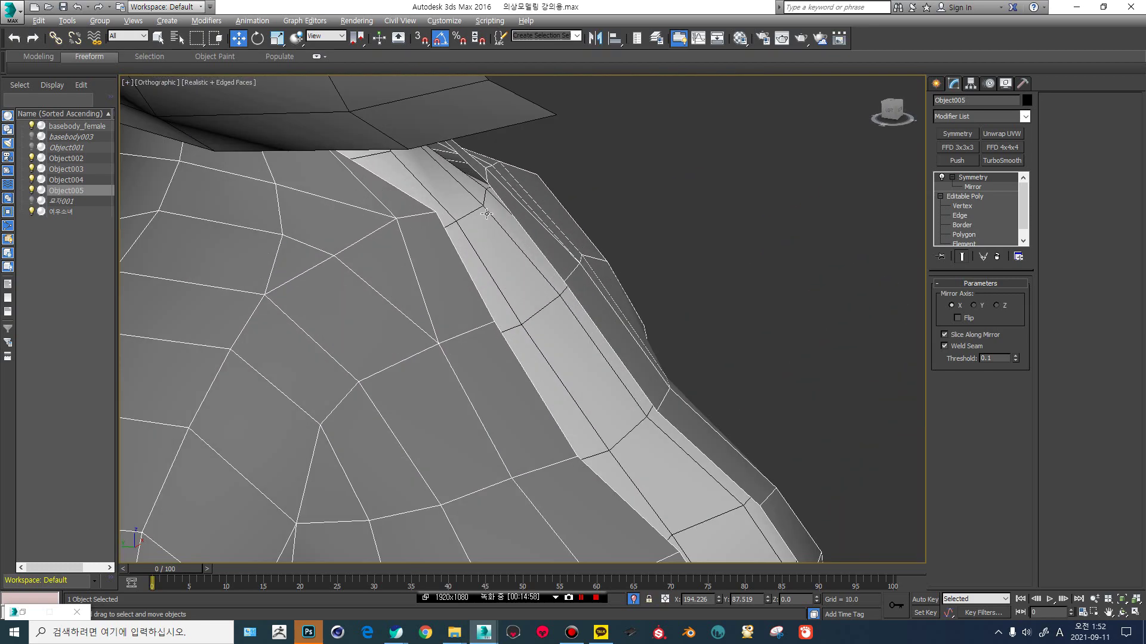
alt+middle_drag(462, 177, 437, 152)
scroll(454, 165, down, 2)
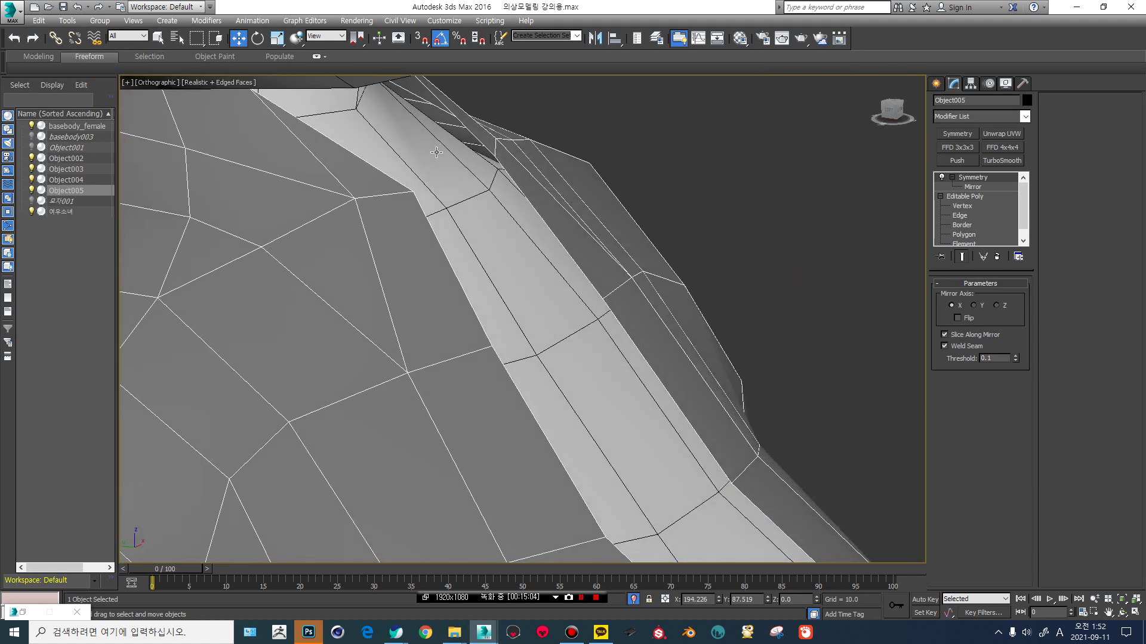
scroll(447, 153, down, 2)
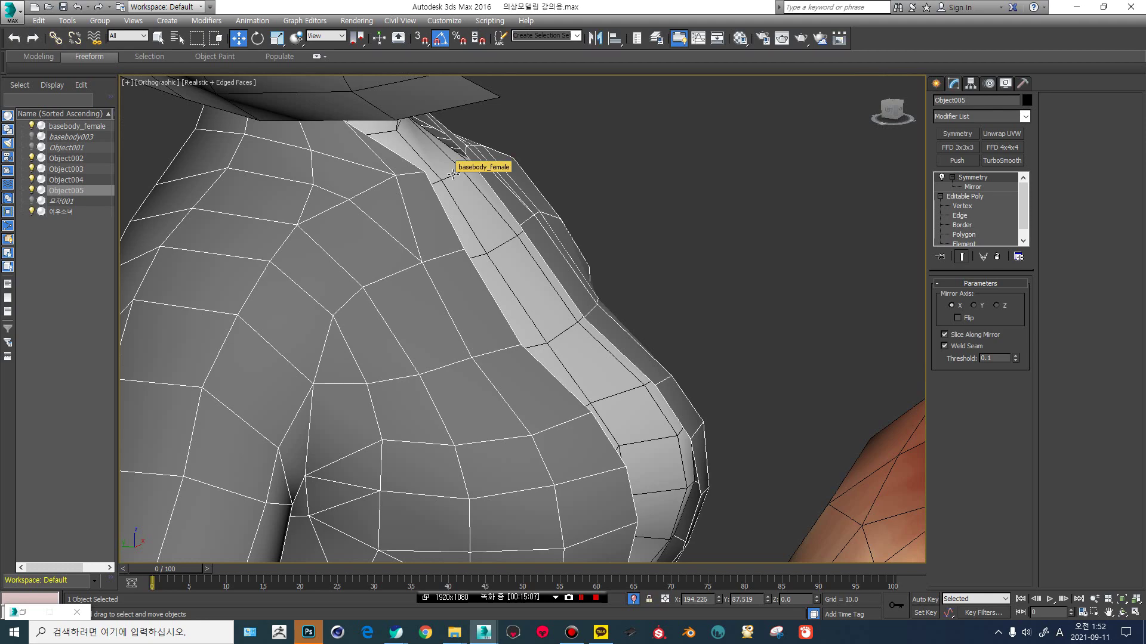
scroll(453, 175, down, 5)
alt+middle_drag(624, 266, 545, 267)
Turn on see-through display for the top in the front view.
click(892, 111)
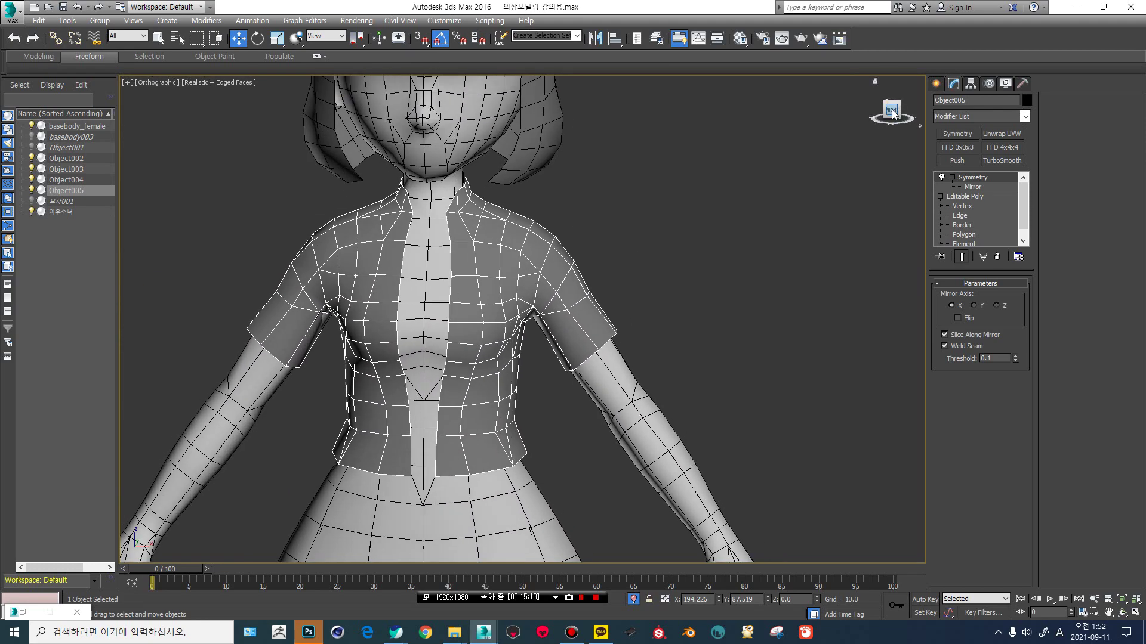
middle_drag(478, 495, 559, 184)
key(alt+x)
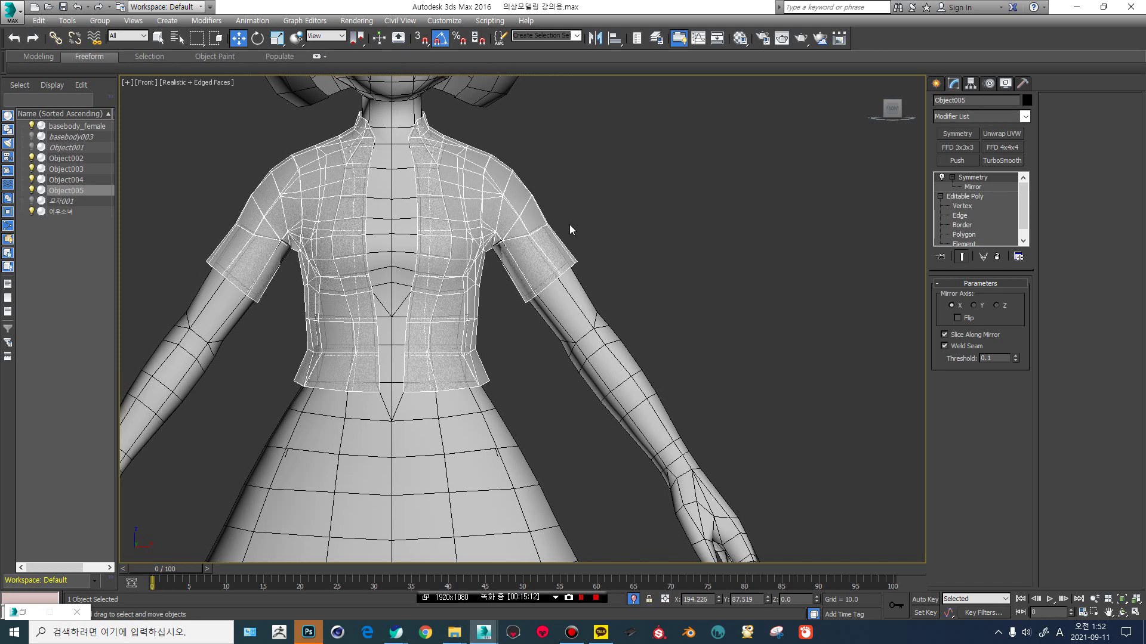
Select the jacket object Object005 and turn off its see-through display.
scroll(687, 230, up, 1)
click(562, 342)
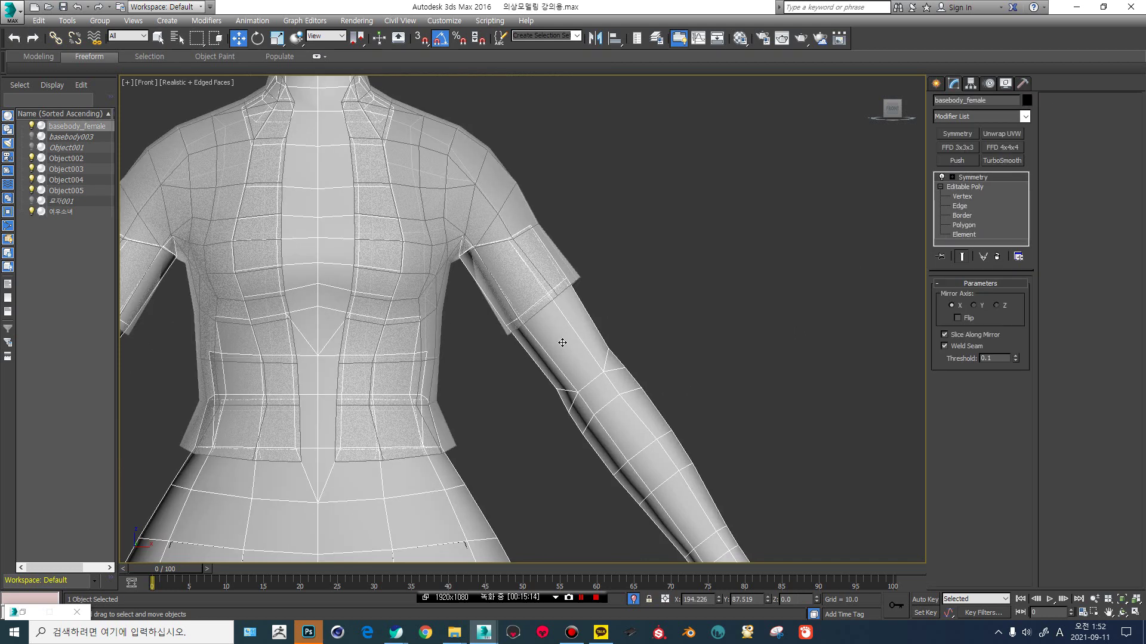
scroll(563, 361, down, 4)
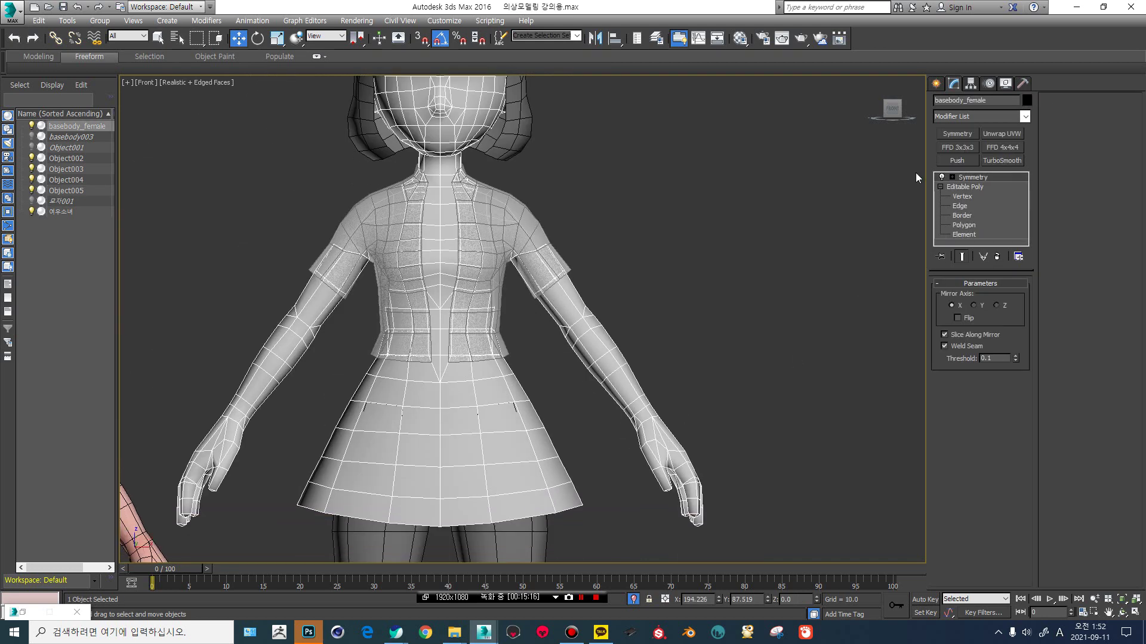
click(516, 225)
key(alt+x)
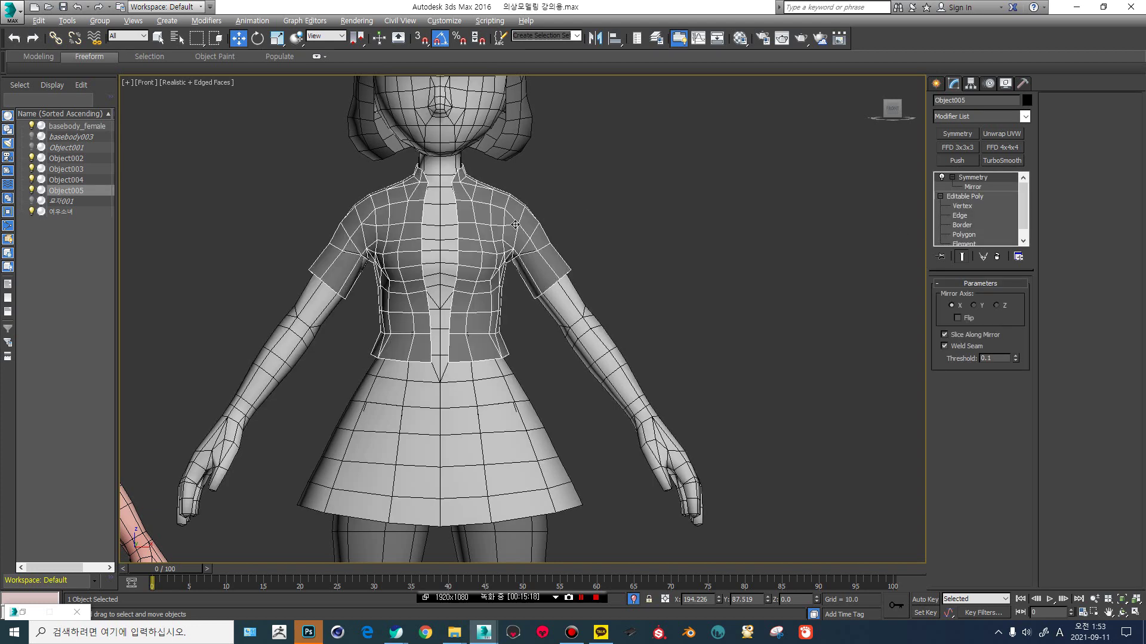
Select three polygons on basebody_female's upper arm, just inside the jacket's sleeve opening.
middle_drag(530, 263, 540, 236)
scroll(548, 279, up, 3)
scroll(540, 235, up, 5)
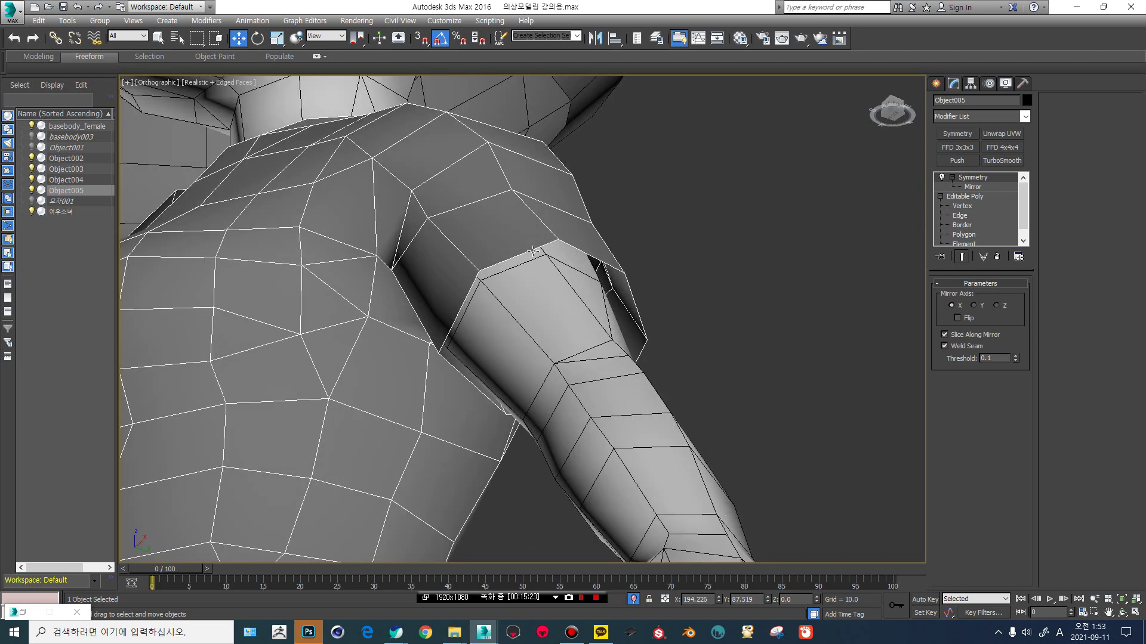
click(534, 297)
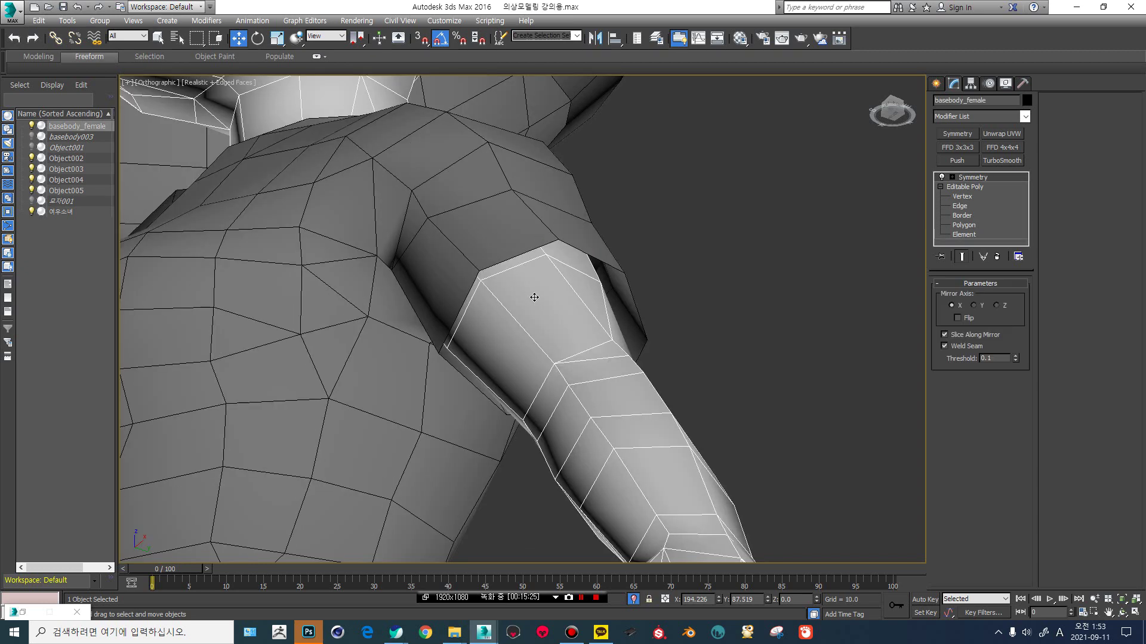
click(962, 226)
click(559, 256)
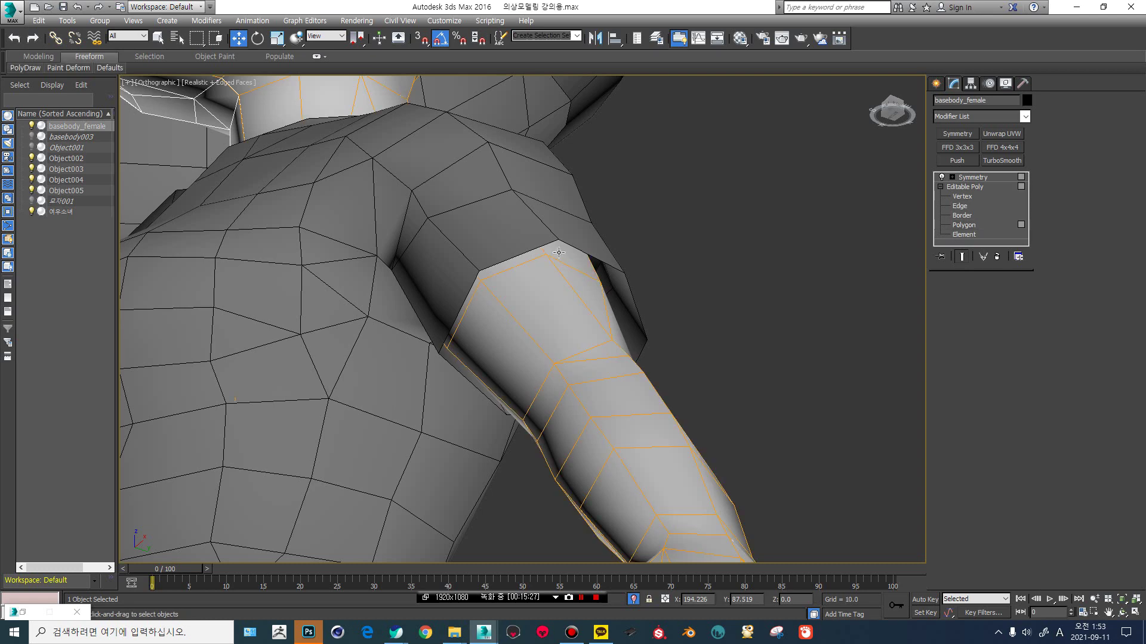
ctrl+click(513, 264)
ctrl+click(462, 305)
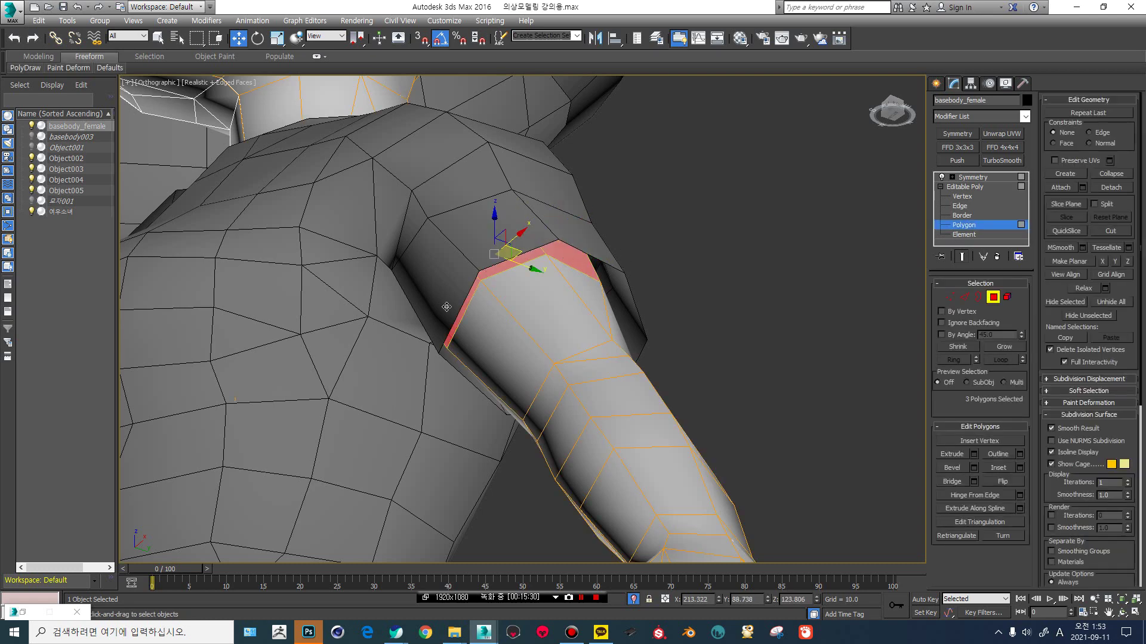
alt+middle_drag(446, 307, 557, 289)
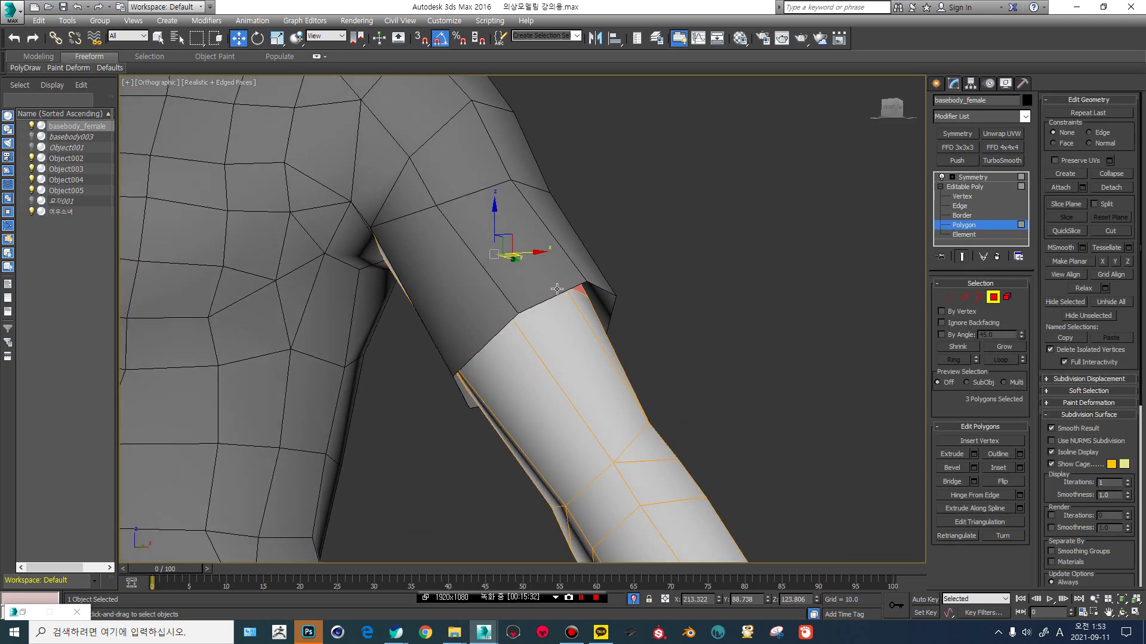
alt+middle_drag(508, 177, 537, 162)
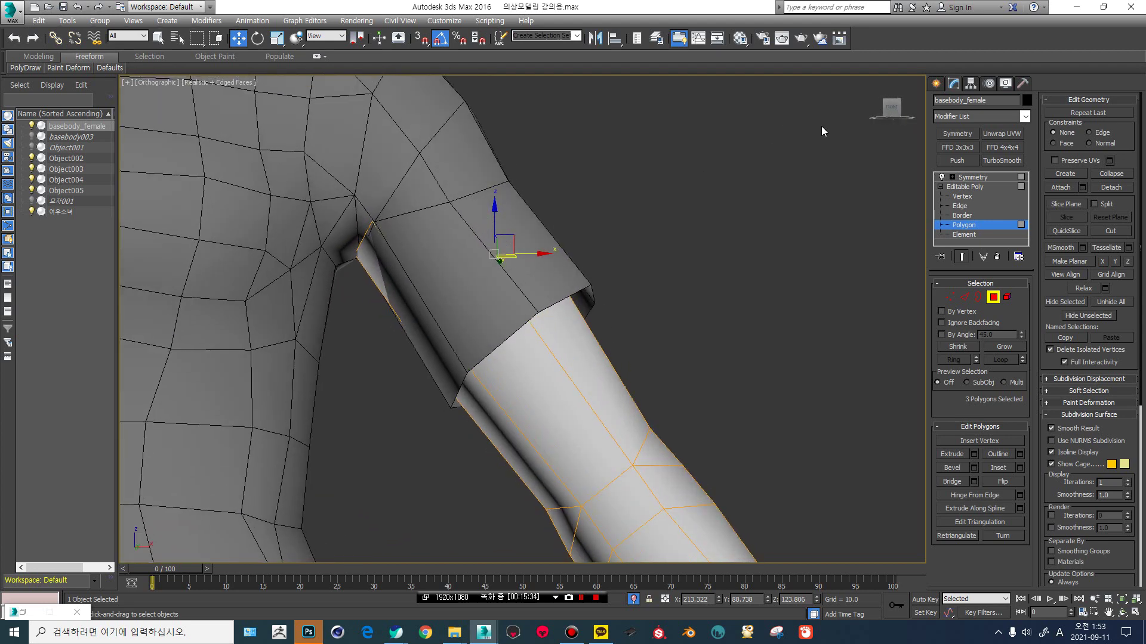
In the front view, move the jacket's underarm vertices down to lower the armpit where the sleeve meets the torso.
click(890, 108)
click(959, 196)
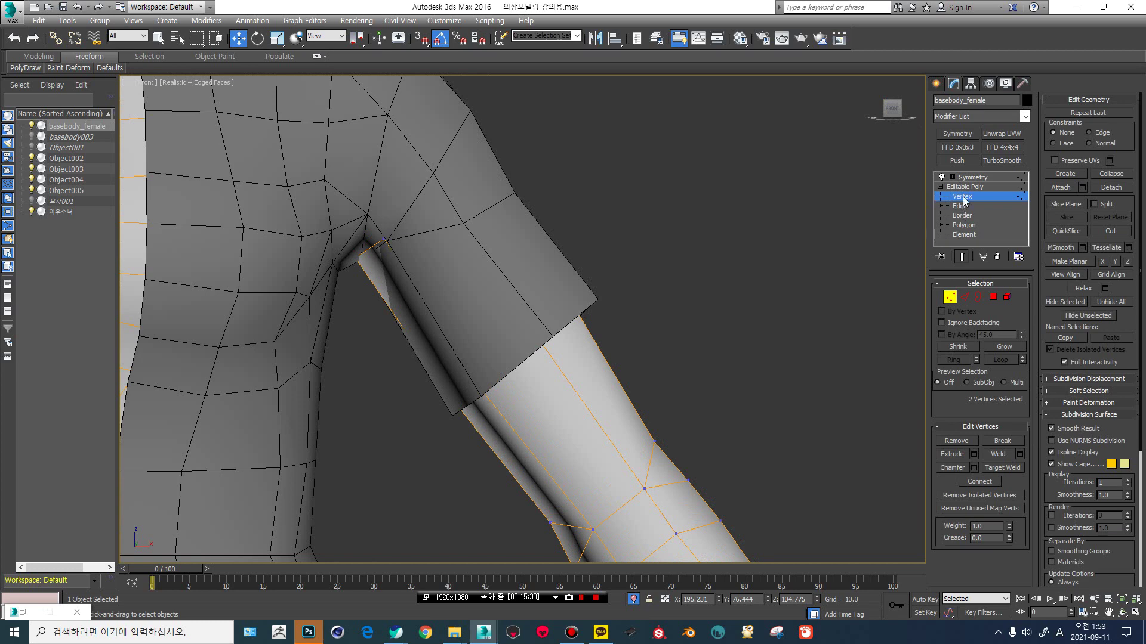
click(963, 200)
click(422, 230)
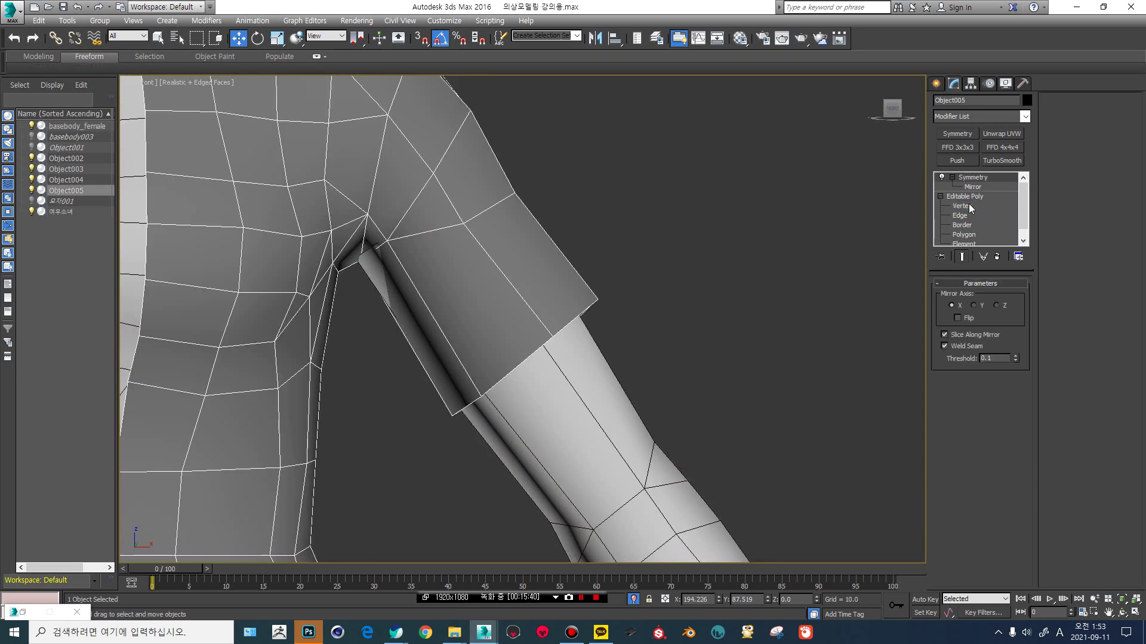
click(962, 206)
scroll(397, 261, up, 5)
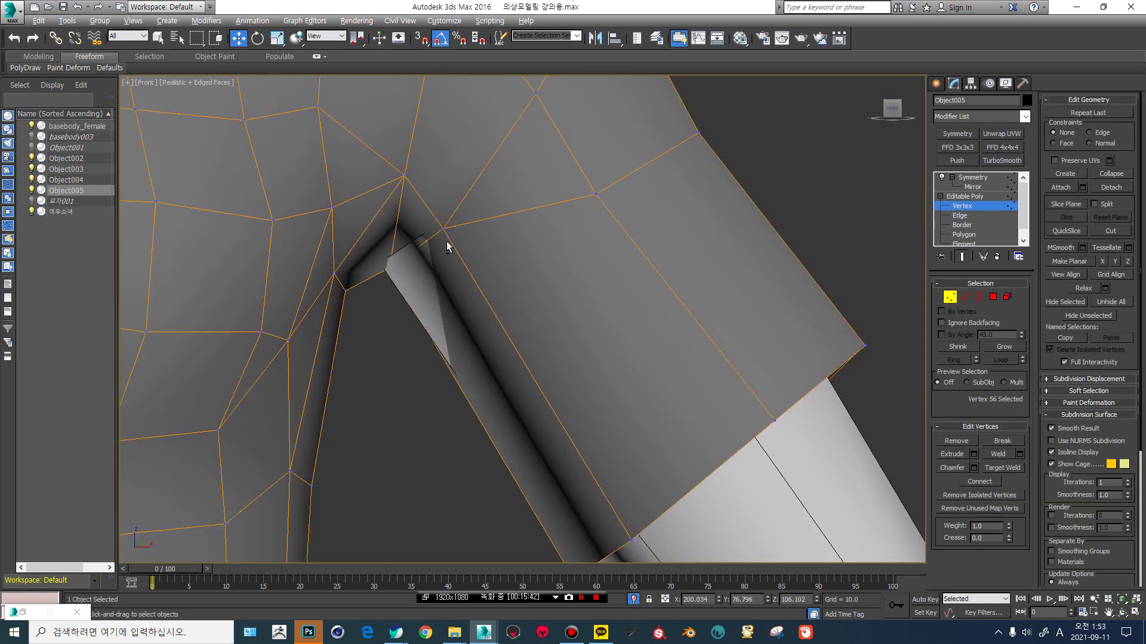
key(alt+x)
drag(463, 202, 416, 251)
drag(376, 302, 375, 301)
drag(439, 232, 418, 258)
drag(365, 305, 368, 371)
click(350, 280)
key(alt+x)
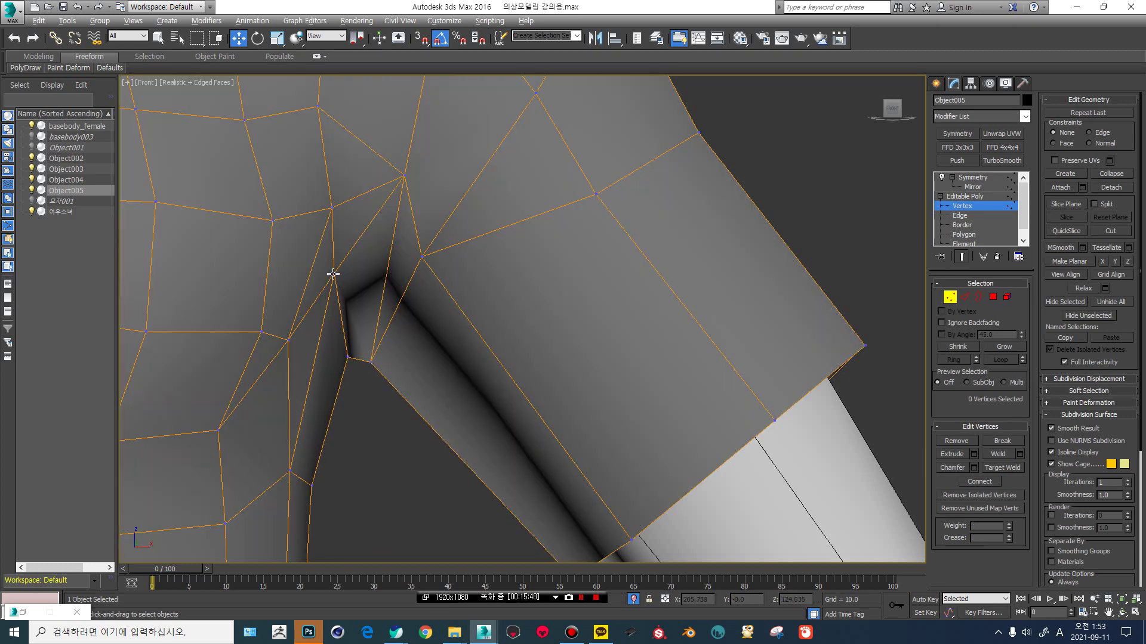
Lower the two remaining jacket vertices at the front of the armpit and make the jacket see-through again.
click(334, 274)
drag(335, 270, 333, 311)
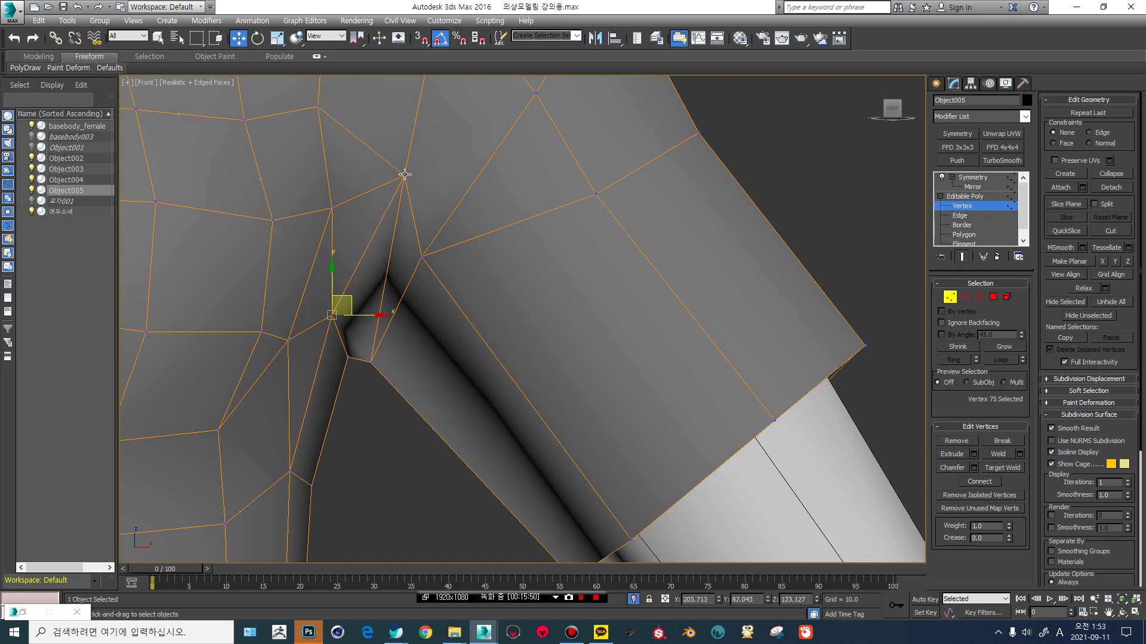
drag(405, 174, 456, 255)
scroll(456, 254, down, 3)
key(alt+x)
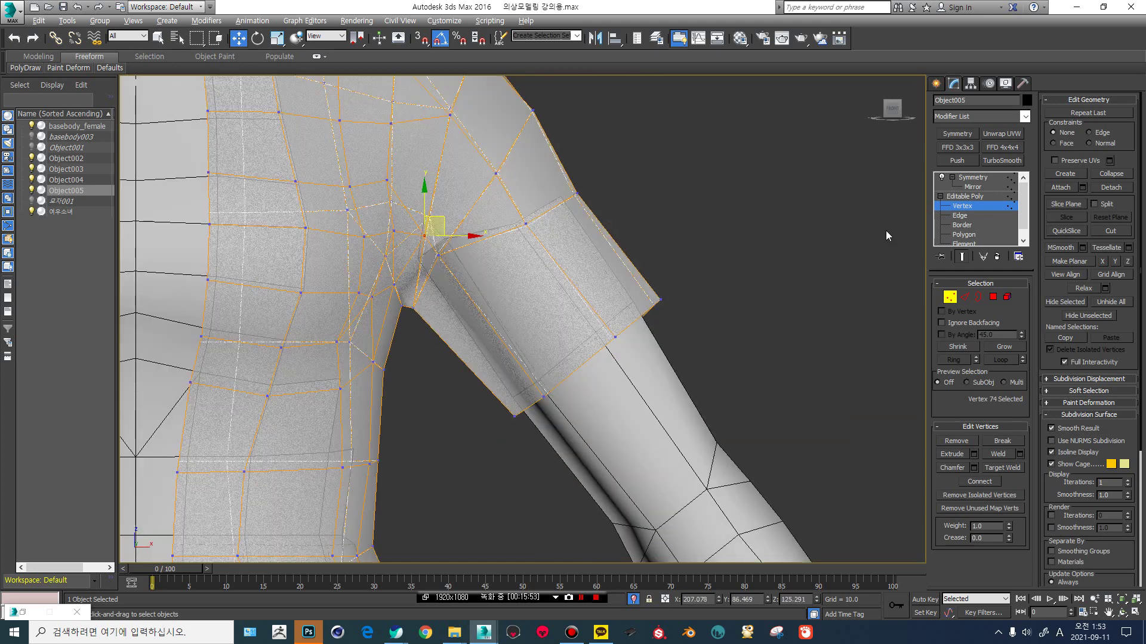
click(968, 197)
Delete the upper-arm polygons of basebody_female that are hidden beneath the jacket sleeve.
click(652, 391)
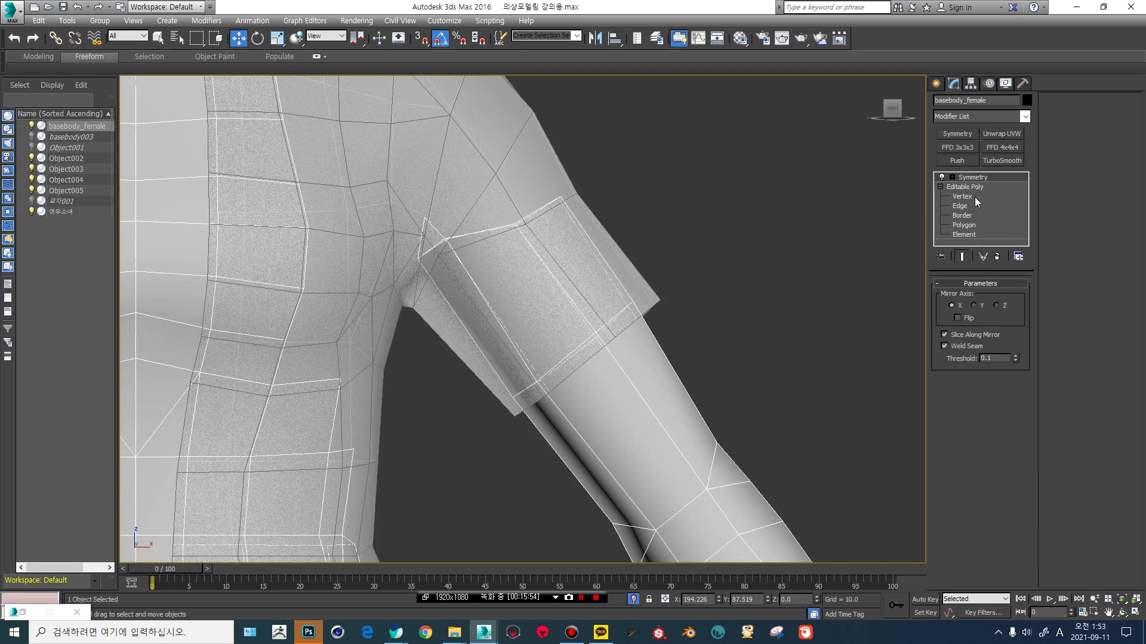
click(964, 225)
drag(488, 319, 749, 270)
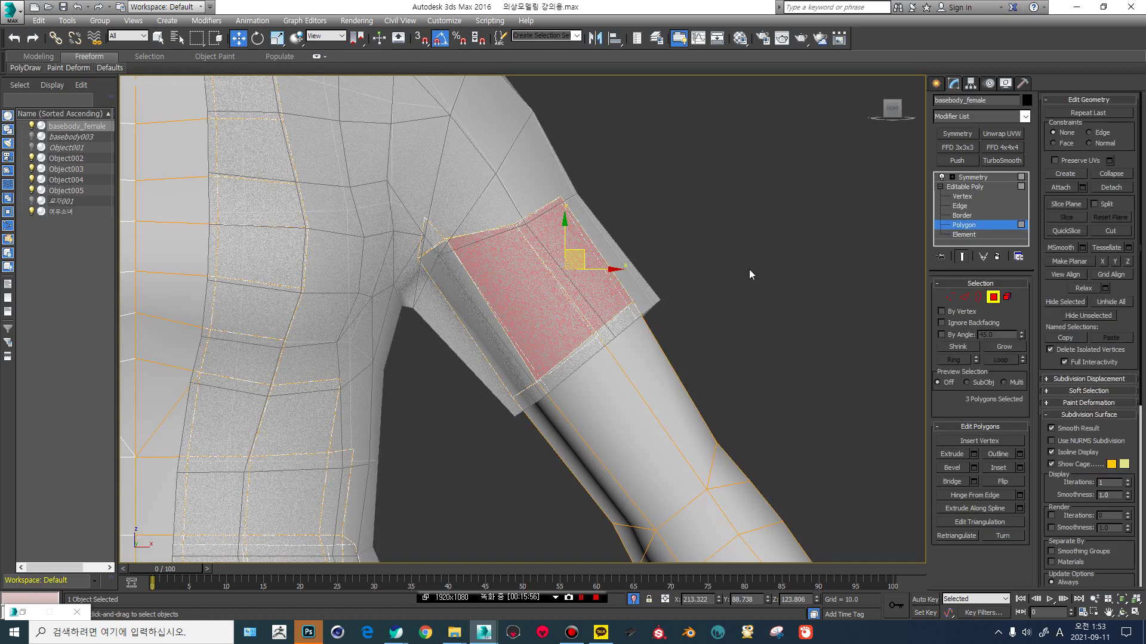
click(601, 150)
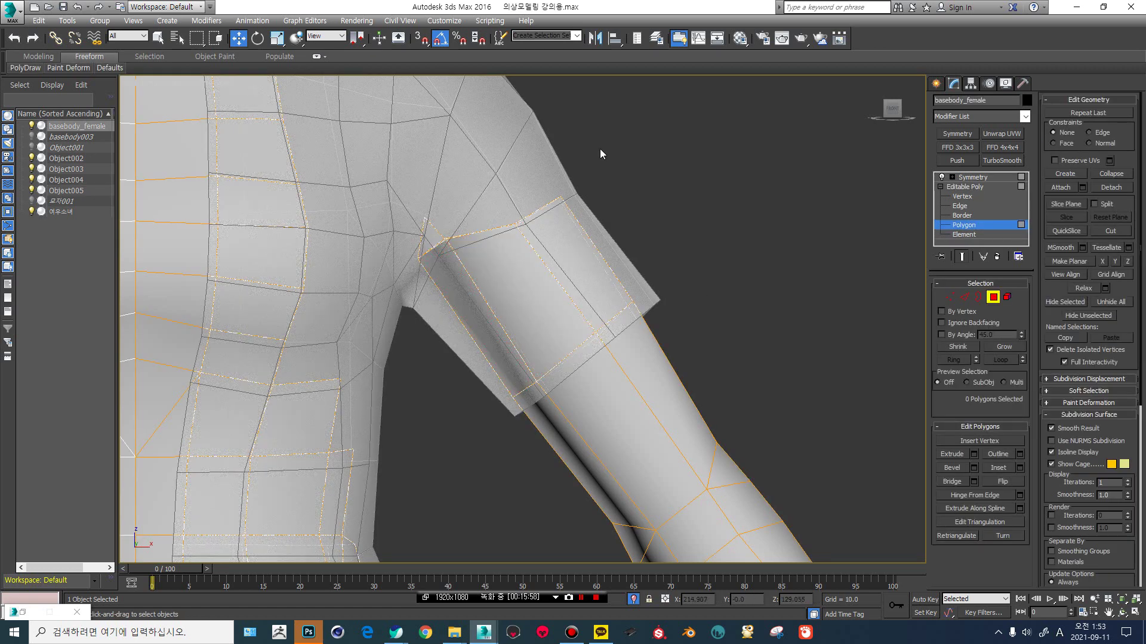
drag(376, 270, 376, 271)
key(Delete)
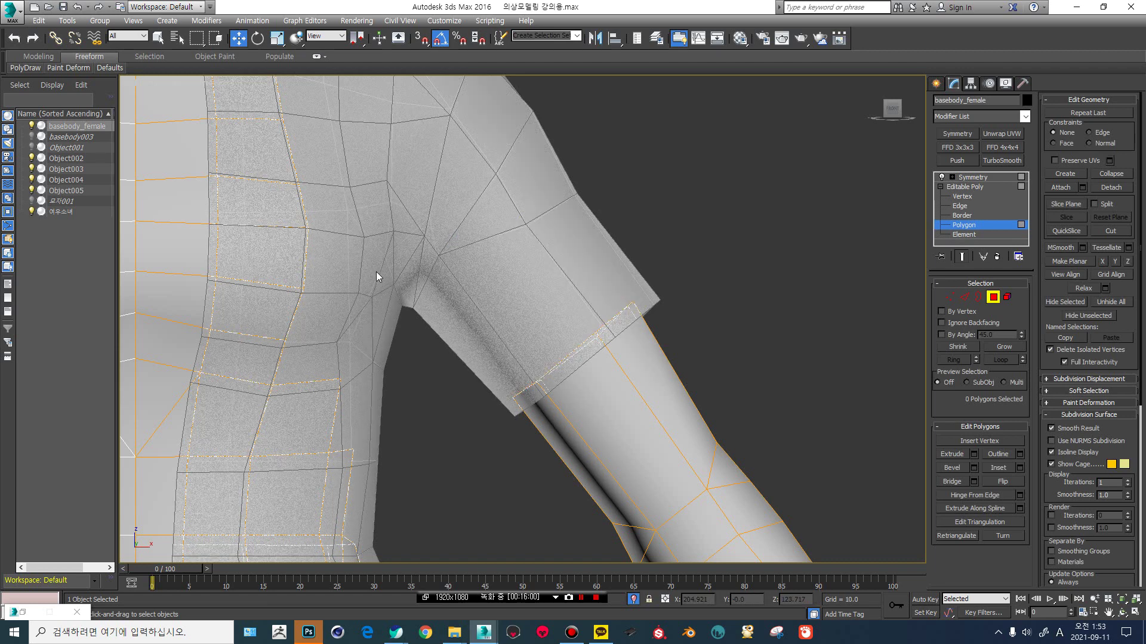
click(973, 177)
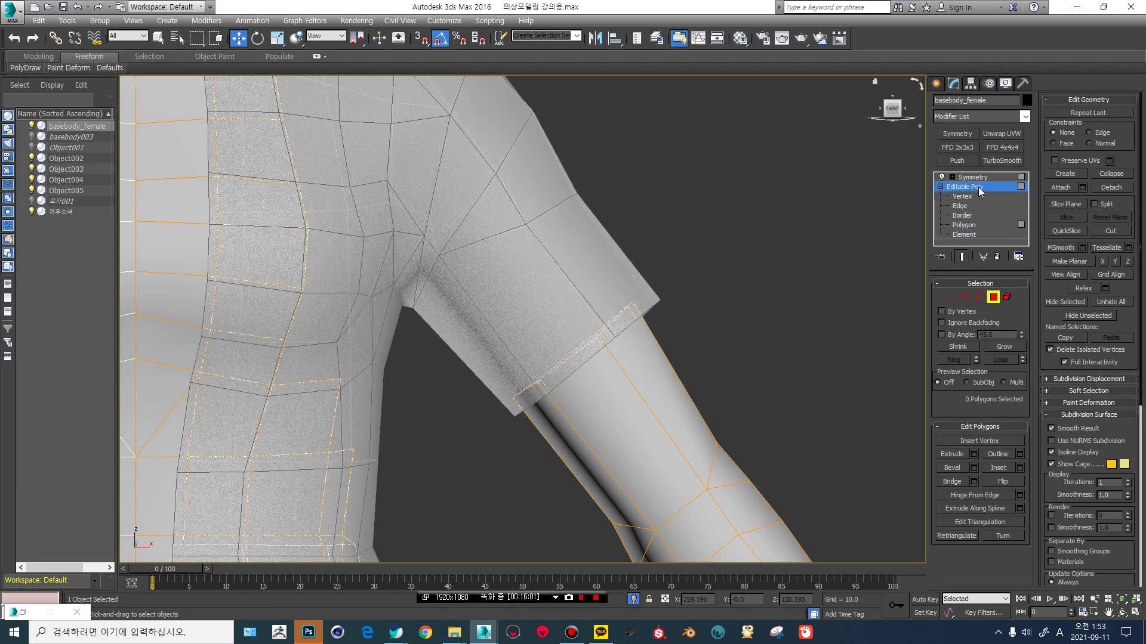
Show the jacket opaque and examine the gap between its sleeve opening and the trimmed arm.
click(549, 294)
scroll(549, 294, down, 6)
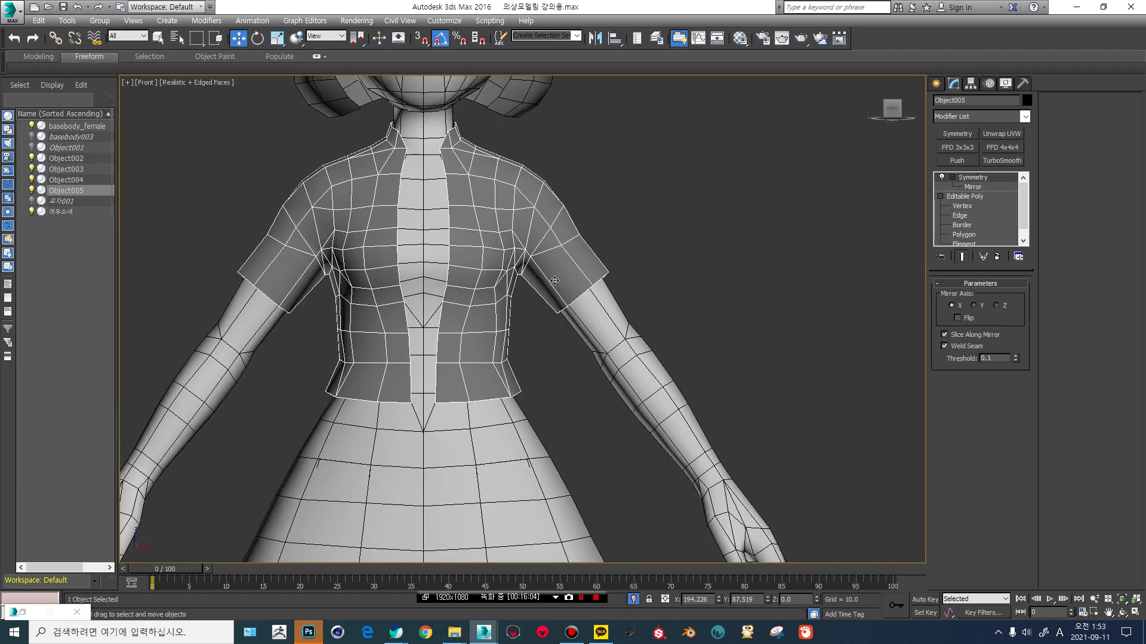
alt+middle_drag(556, 280, 513, 267)
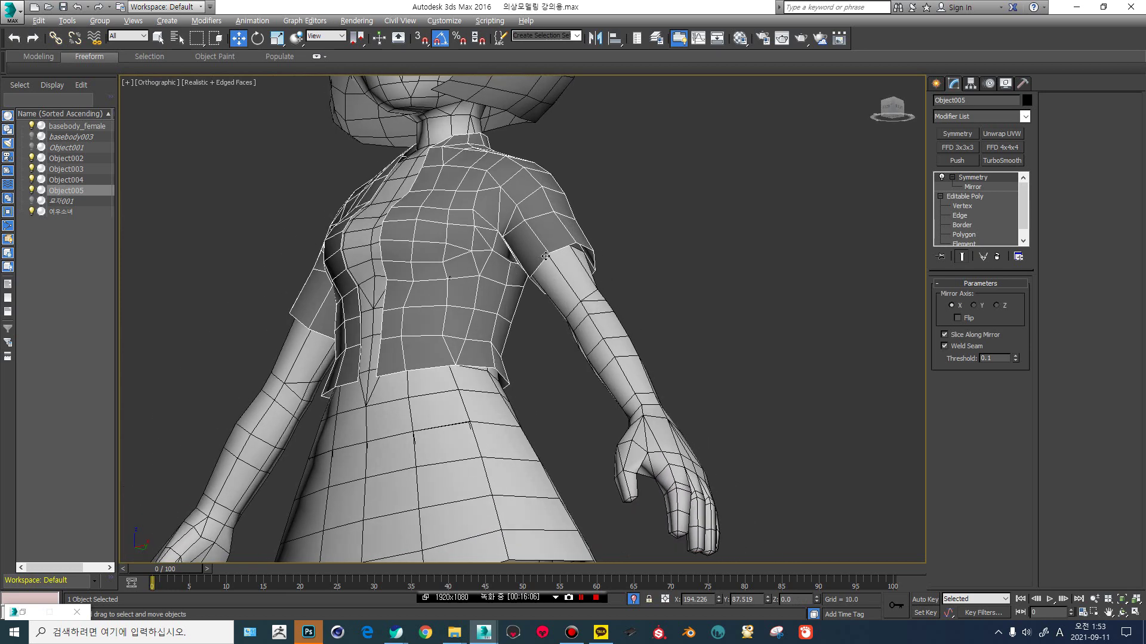
scroll(545, 256, up, 8)
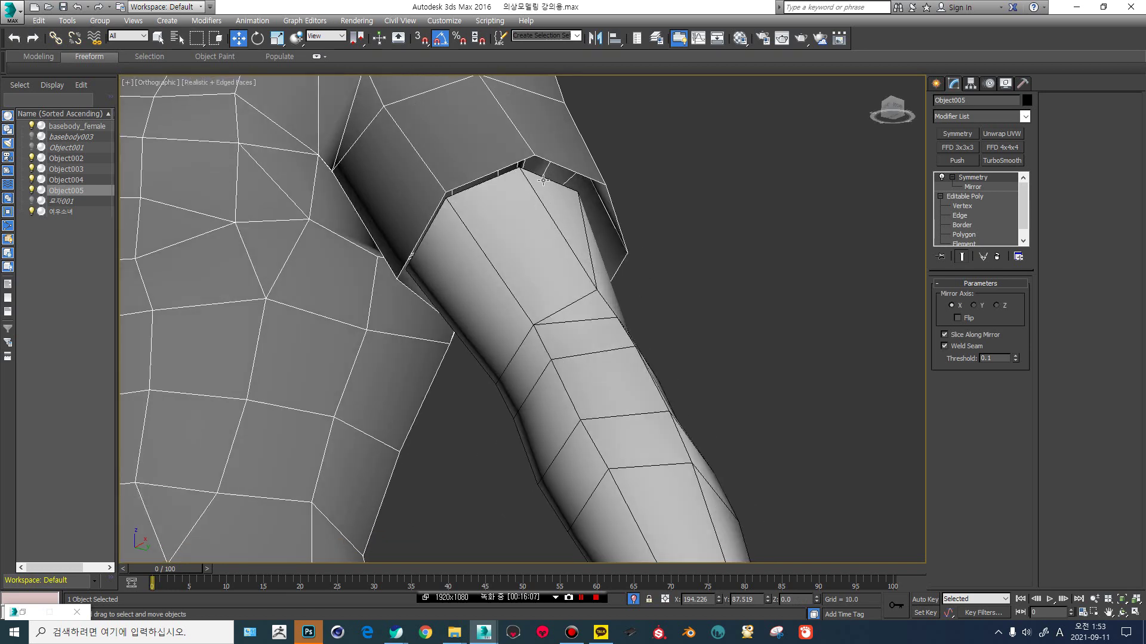
scroll(543, 180, up, 4)
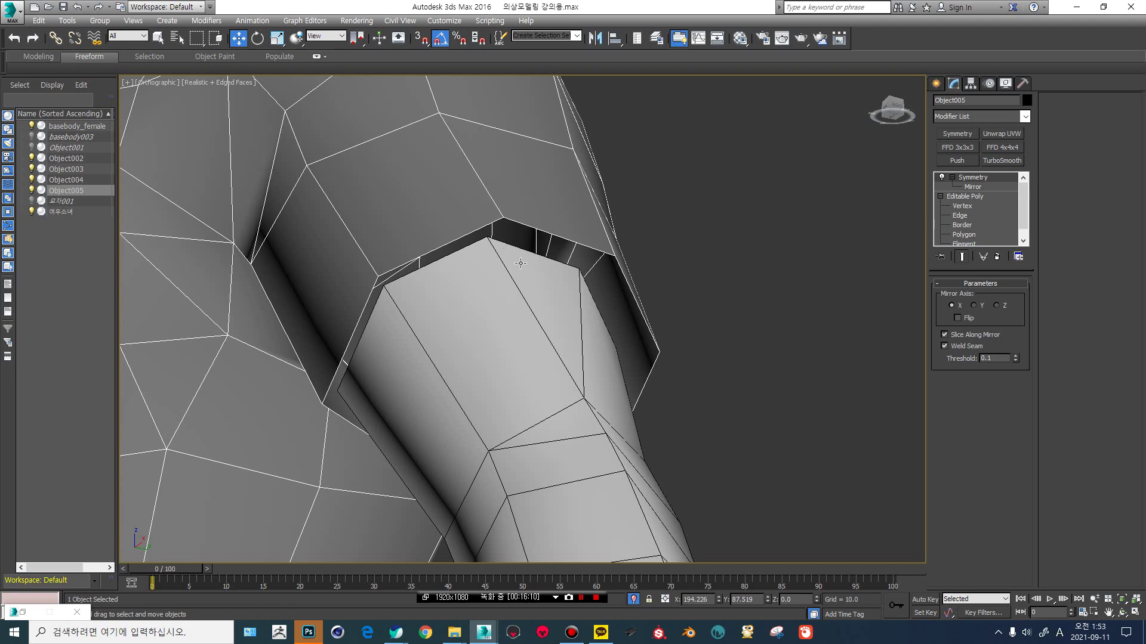
scroll(520, 263, down, 6)
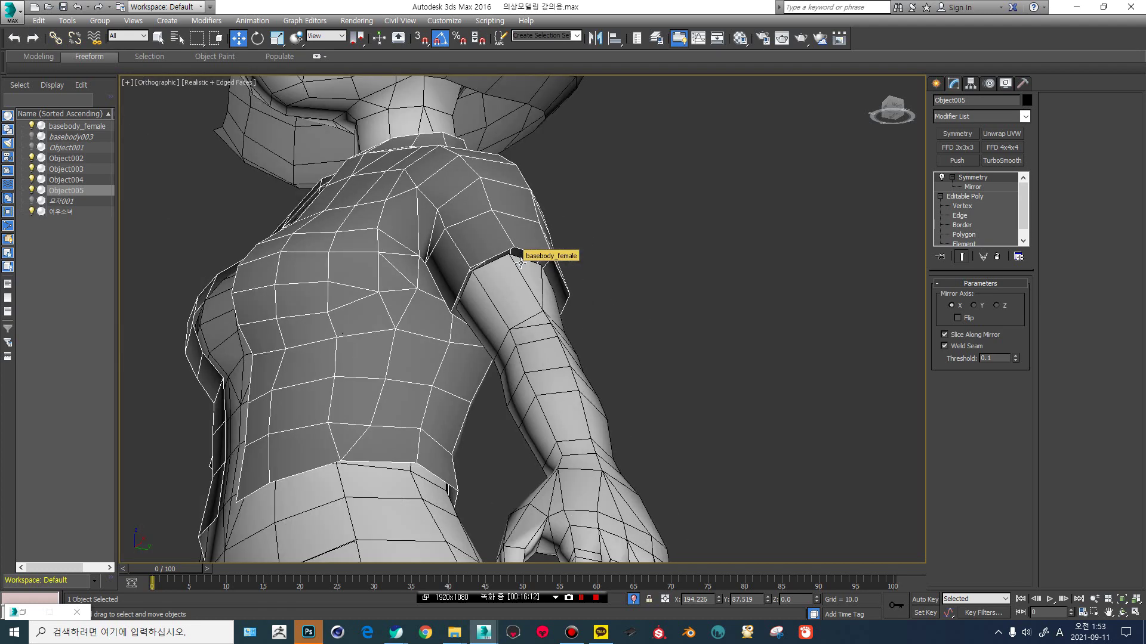
scroll(521, 263, up, 3)
click(473, 307)
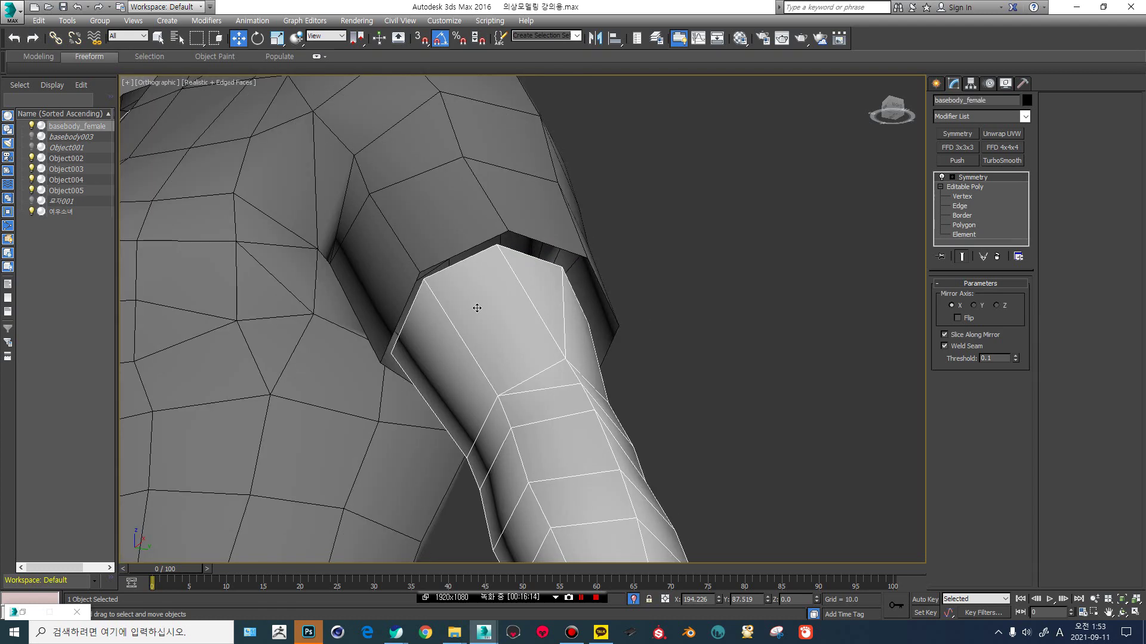
click(460, 242)
With the jacket see-through in the front view, extend the arm's open border of basebody_female up into the sleeve as new polygons.
key(alt+x)
alt+middle_drag(502, 256, 694, 239)
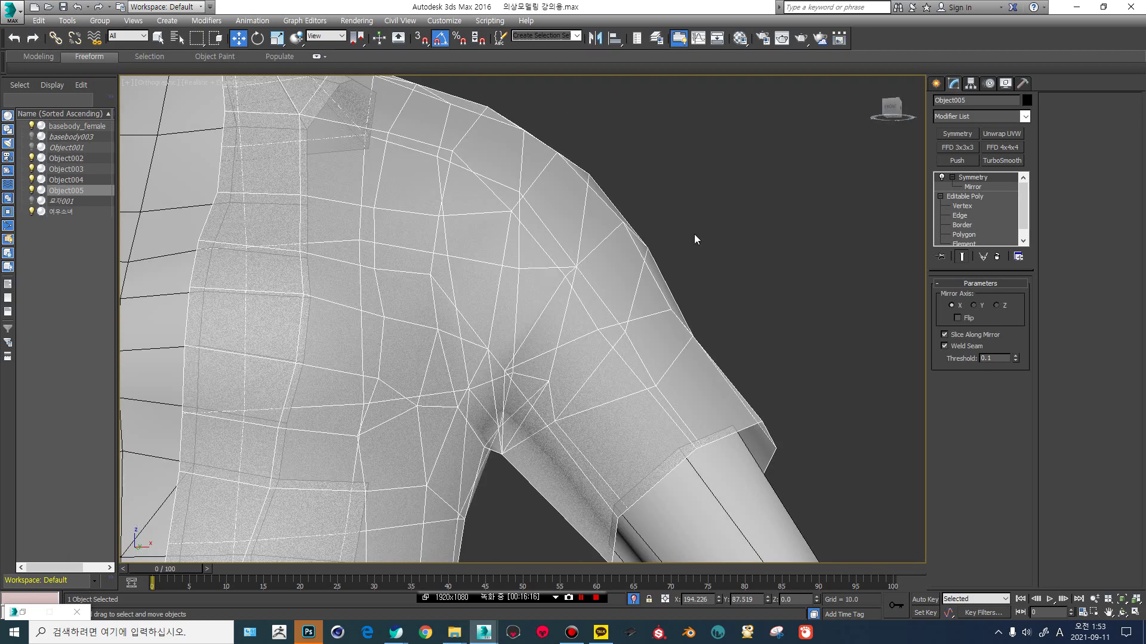
click(891, 109)
middle_drag(683, 422, 623, 206)
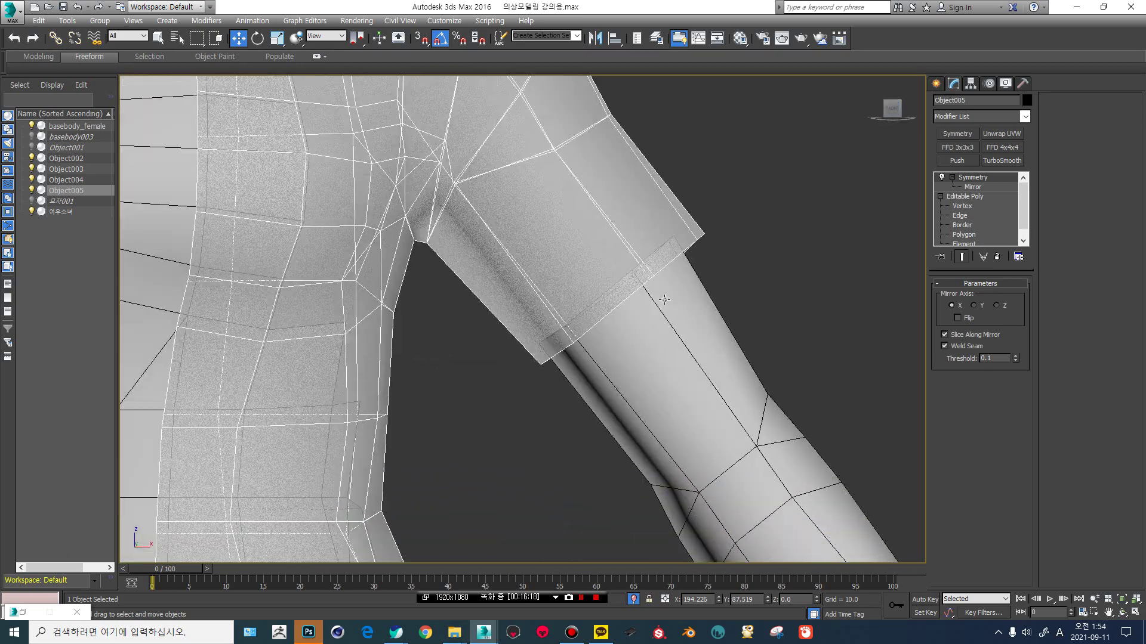
click(661, 296)
click(969, 226)
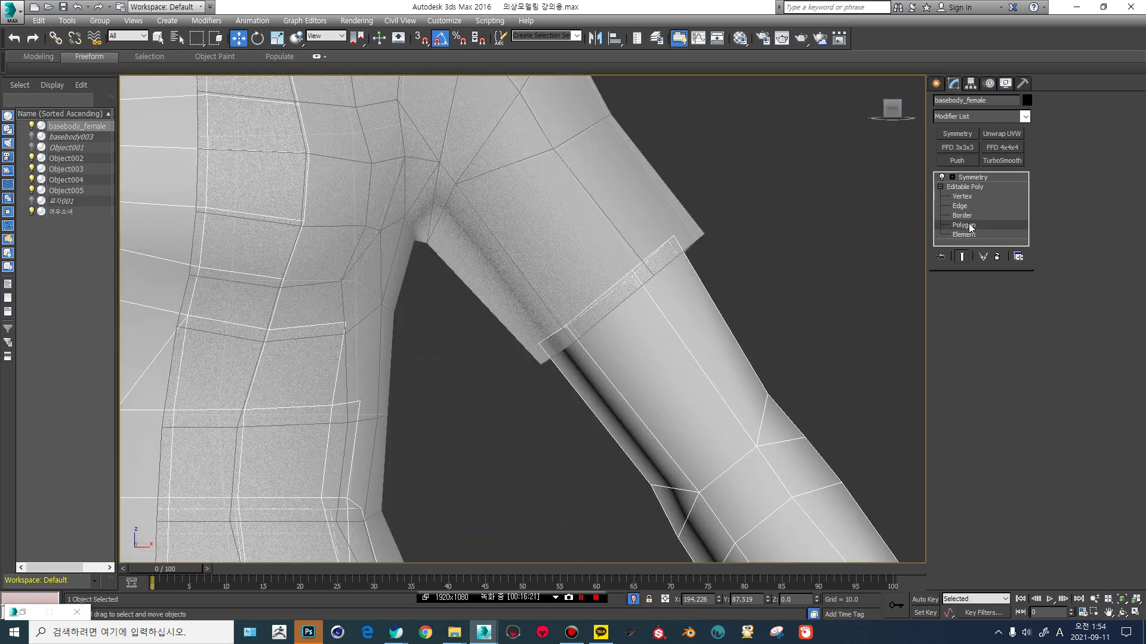
click(962, 215)
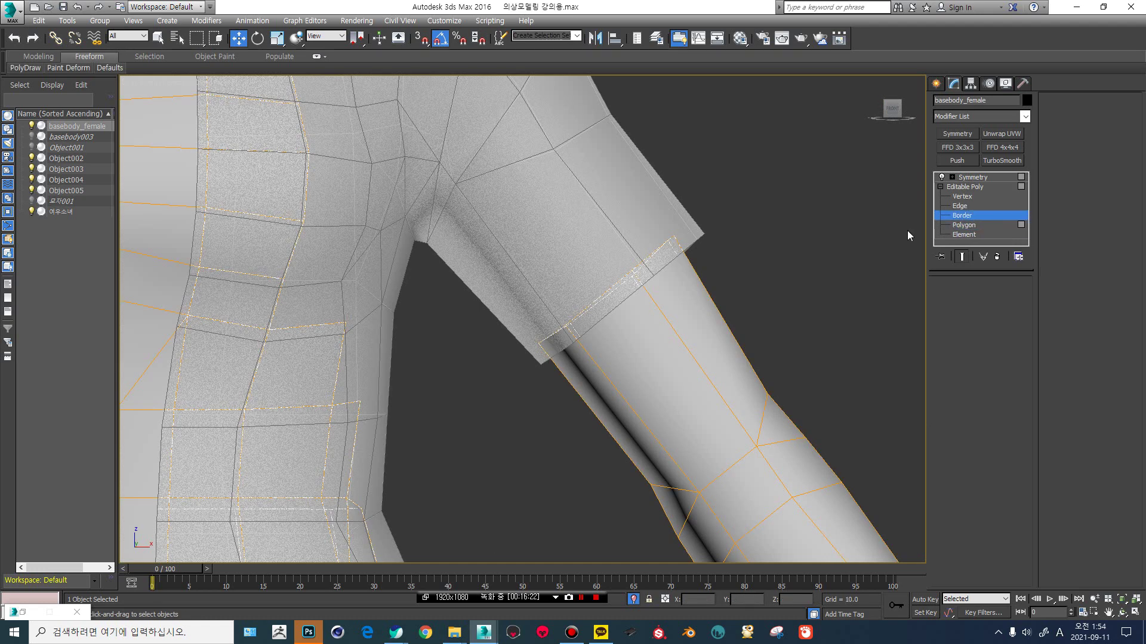
click(611, 293)
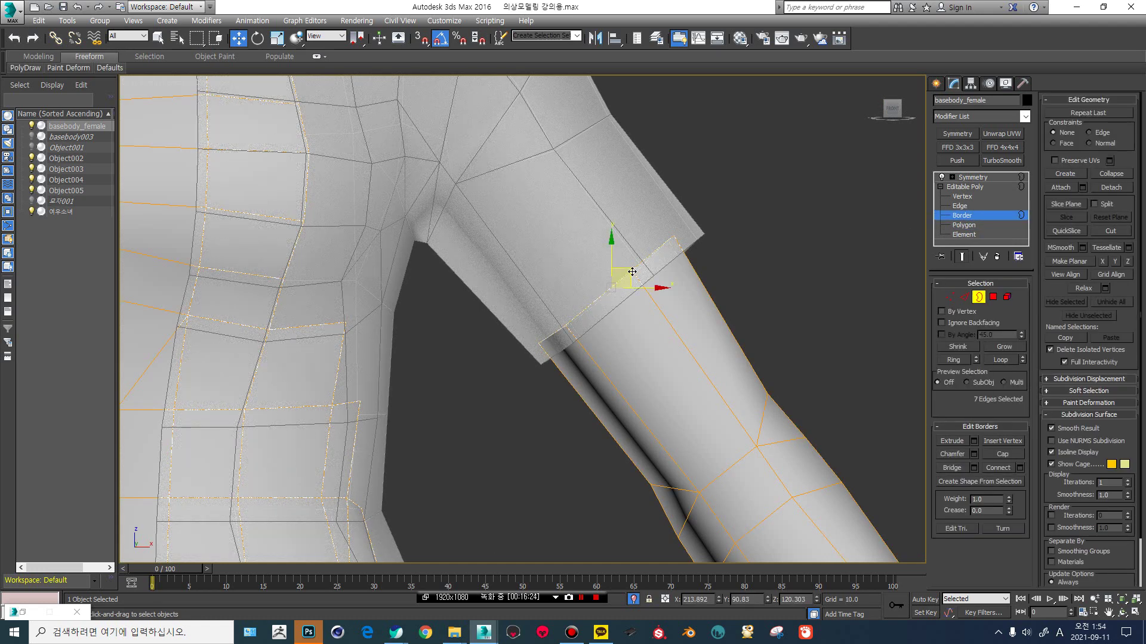
shift+drag(632, 272, 556, 179)
alt+middle_drag(575, 276, 489, 224)
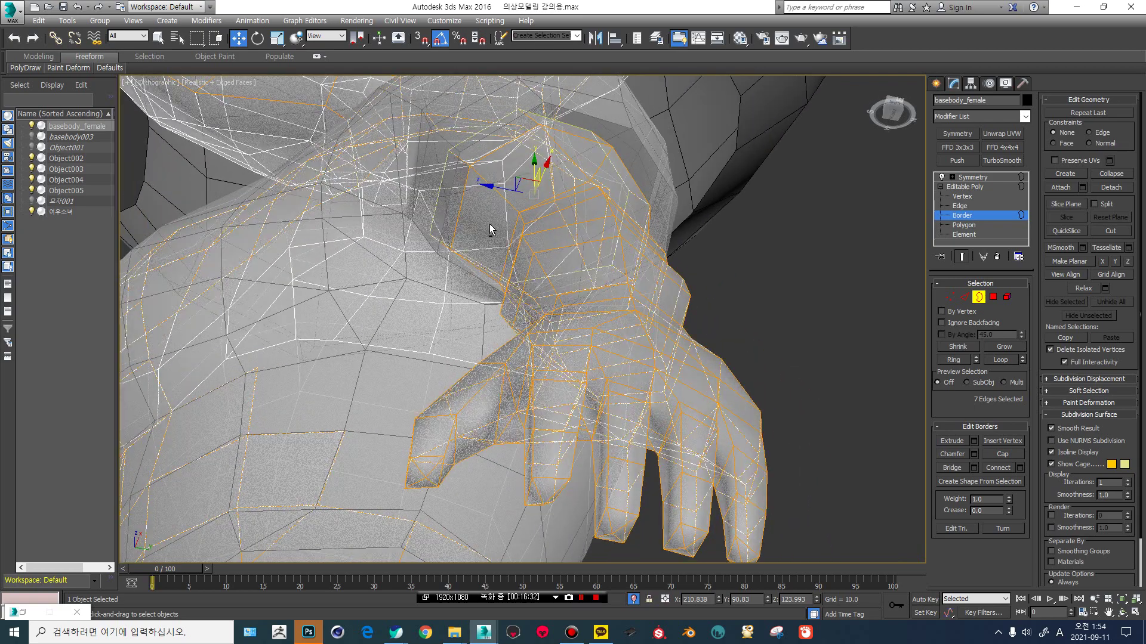
click(968, 185)
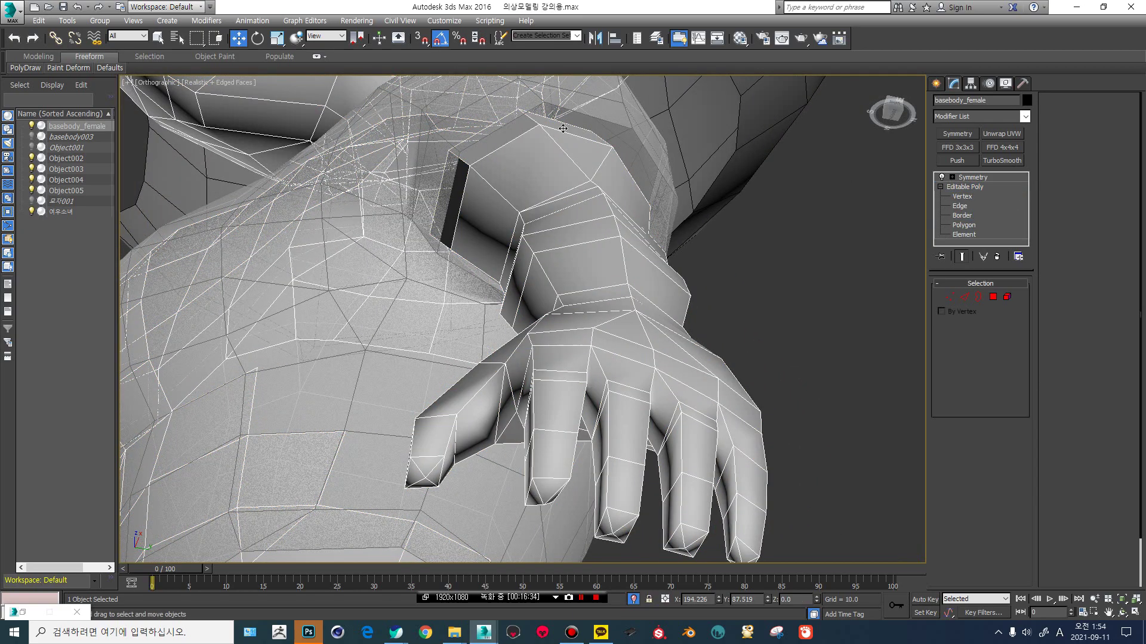
Turn off the jacket's see-through display and examine the extended arm inside the sleeve opening from below.
click(513, 267)
scroll(513, 267, up, 4)
scroll(513, 268, down, 4)
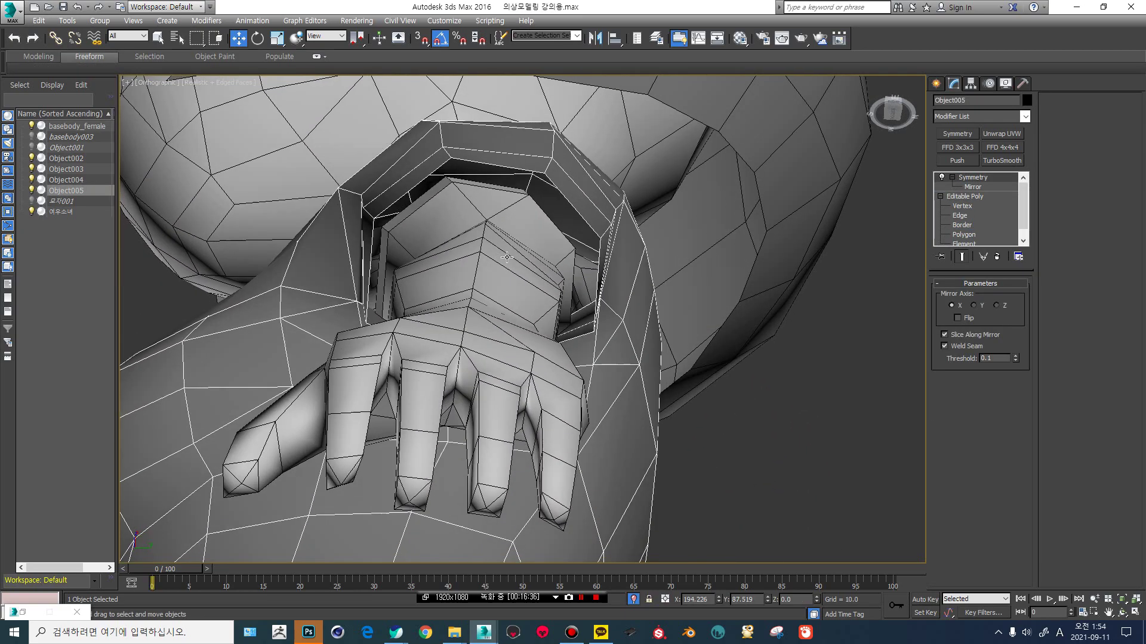
scroll(520, 261, up, 4)
scroll(537, 252, down, 4)
scroll(540, 239, up, 5)
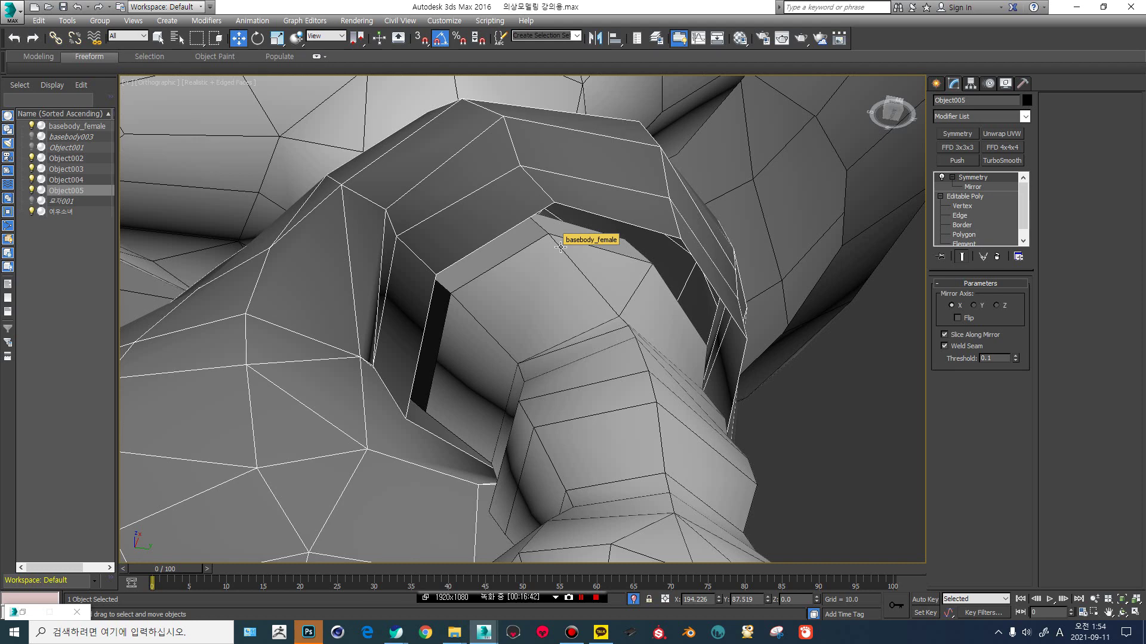
Compare the arm with the jacket's sleeve opening, with the meshes see-through and opaque, from below.
key(alt+x)
click(560, 246)
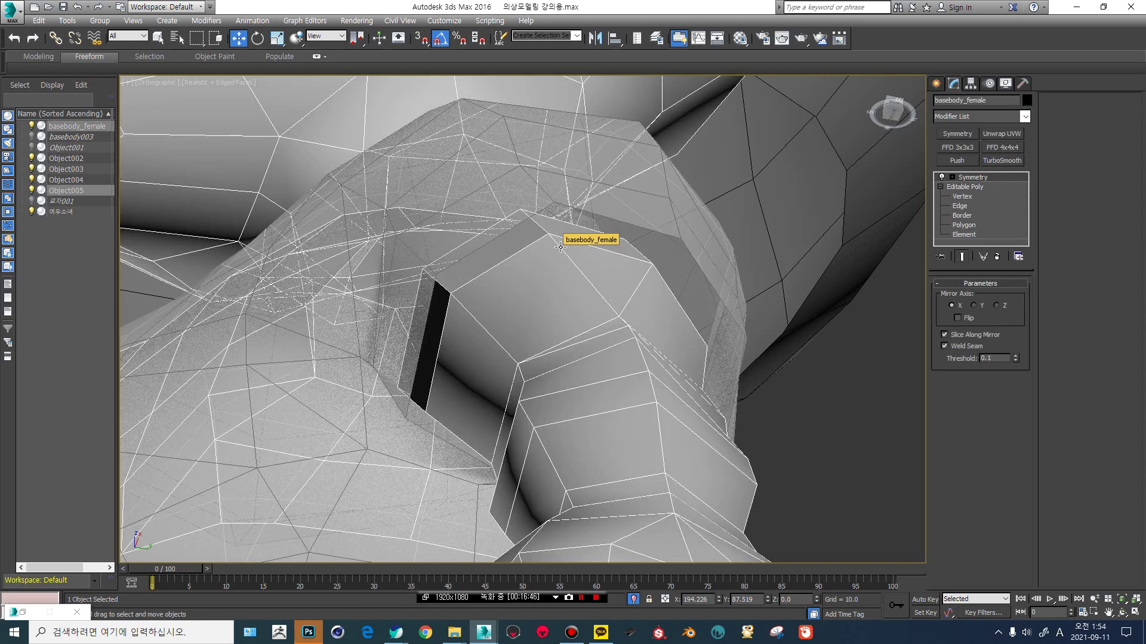
click(562, 192)
key(alt+x)
scroll(559, 257, down, 3)
alt+middle_drag(563, 276, 574, 269)
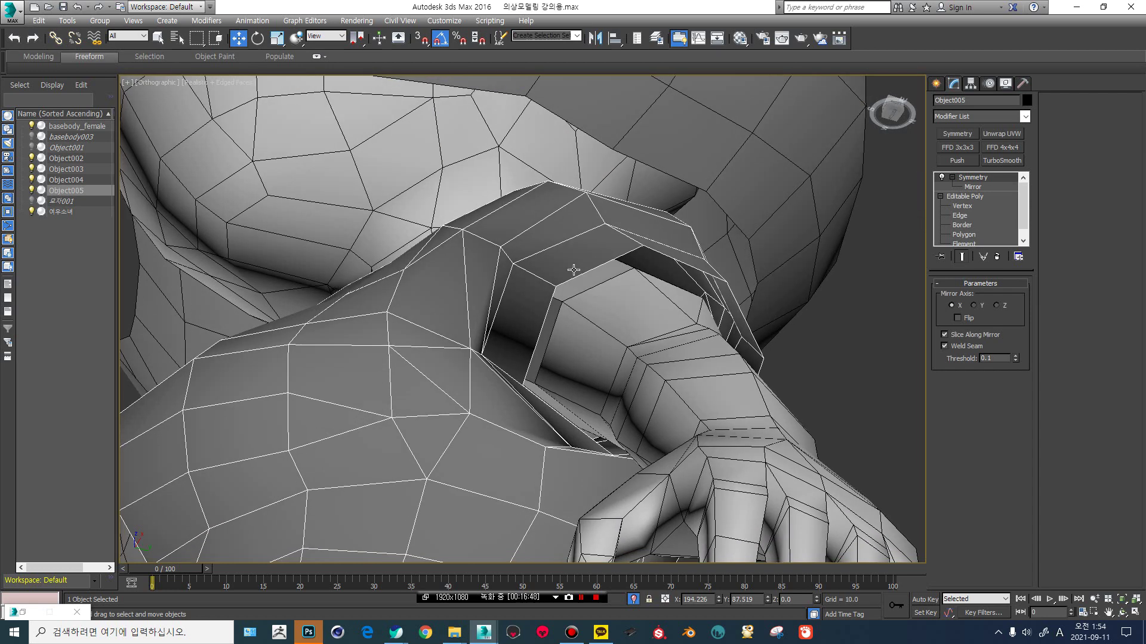
scroll(573, 269, up, 2)
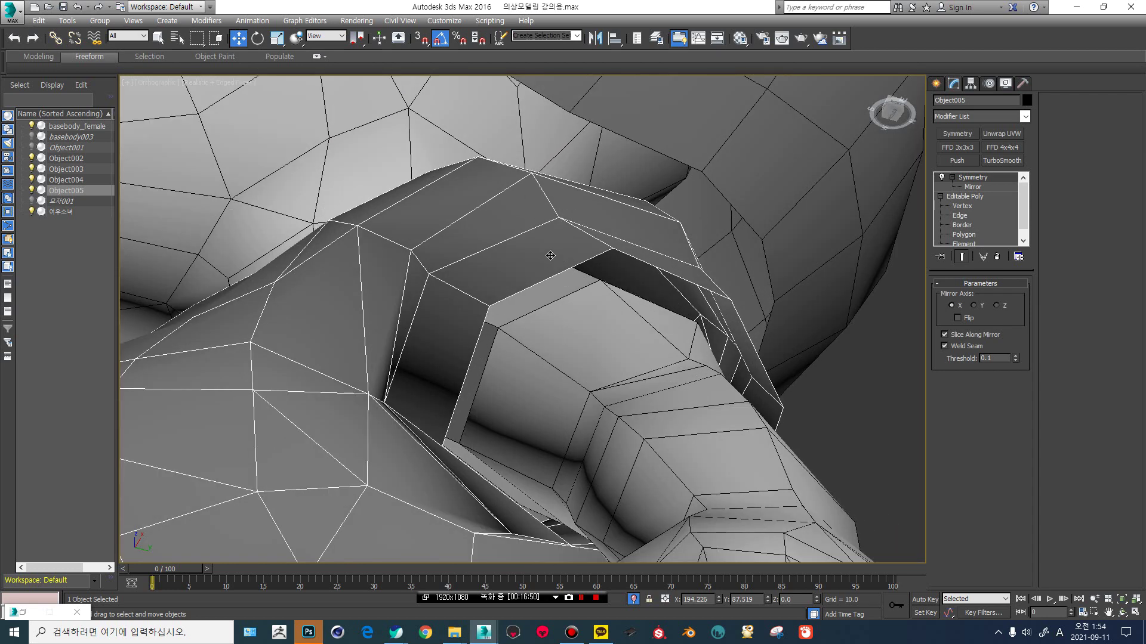
Enable Backface Cull in the object properties of the jacket, Object005.
right_click(550, 254)
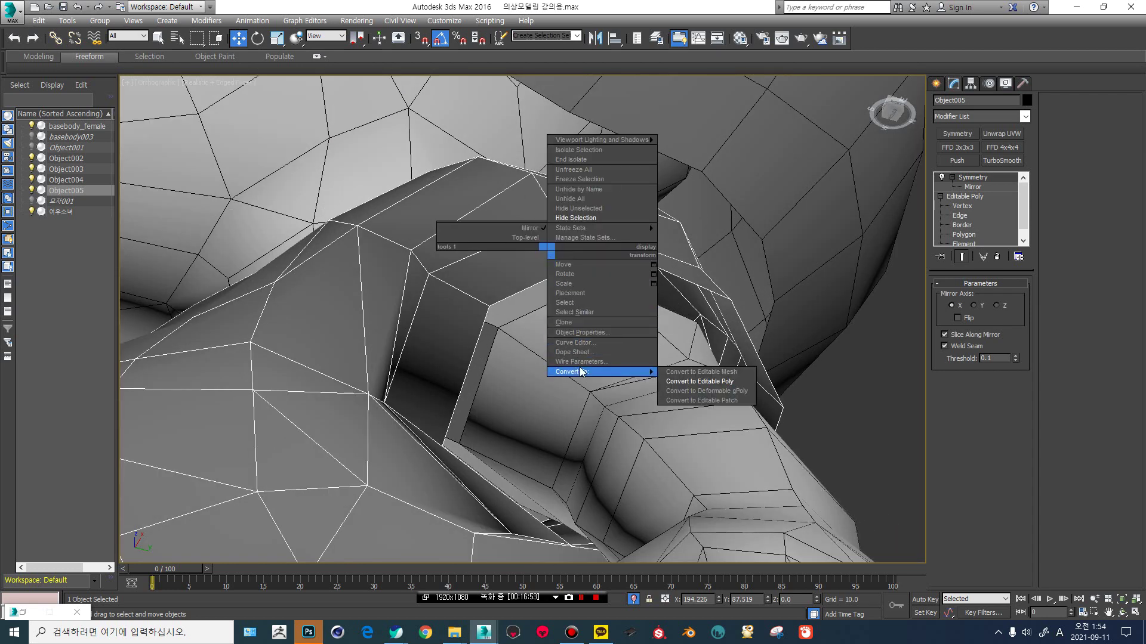
click(582, 334)
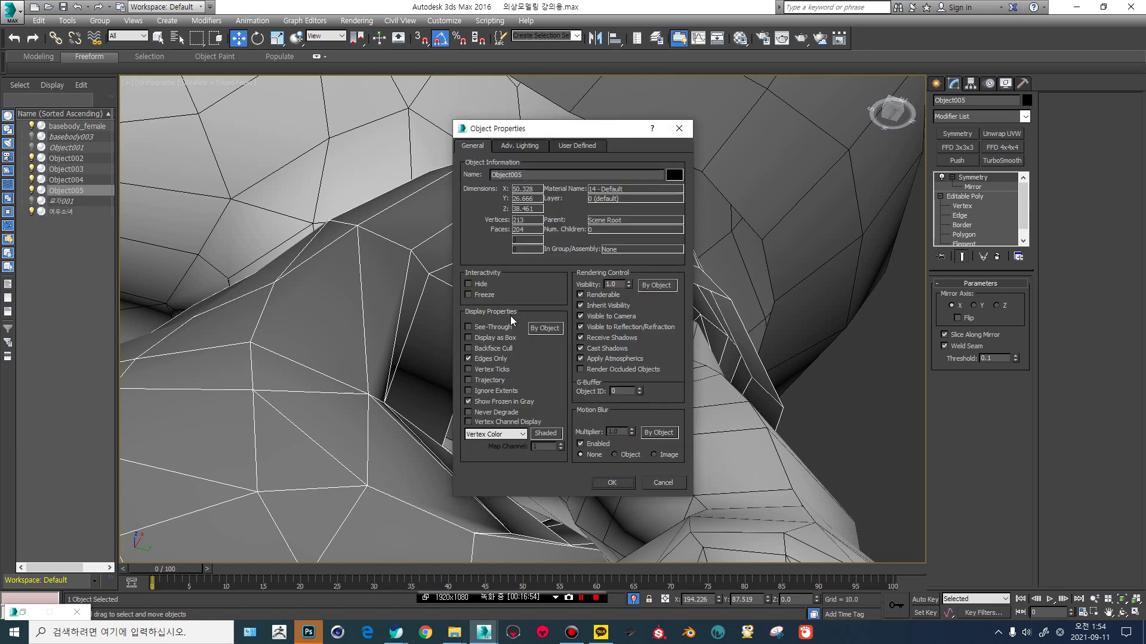
click(468, 349)
click(610, 482)
Examine the jacket's sleeve opening and the extended arm inside it from several angles below.
middle_drag(644, 453, 639, 371)
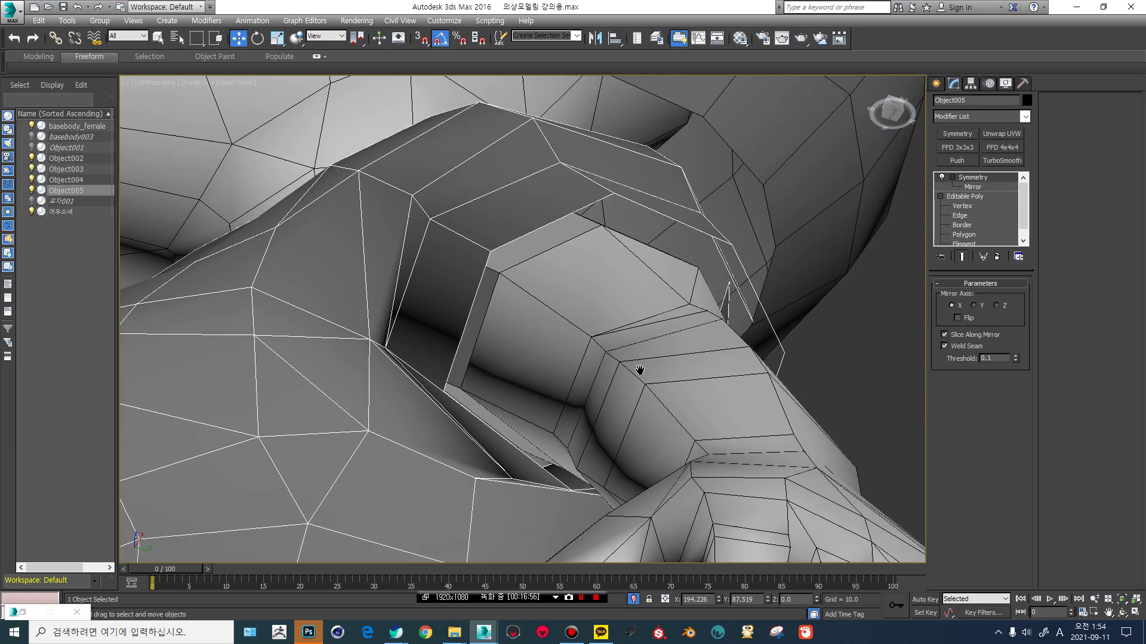
scroll(628, 341, down, 3)
mouse_move(623, 329)
alt+middle_down()
mouse_move(620, 391)
mouse_move(629, 333)
alt+middle_up()
scroll(629, 333, up, 4)
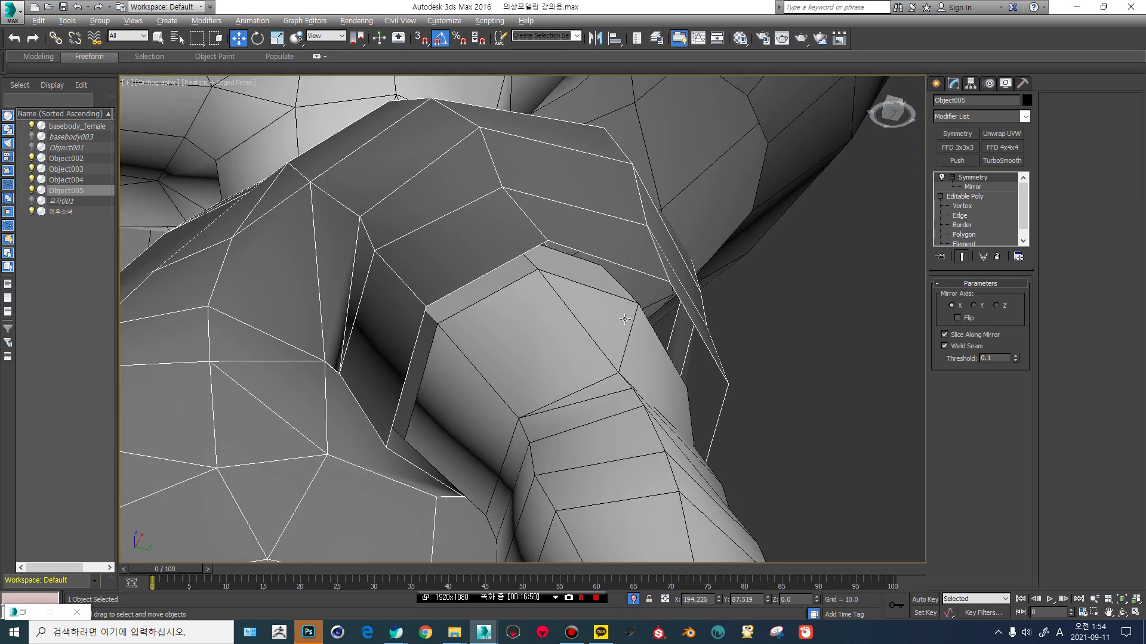
middle_drag(518, 278, 660, 297)
scroll(742, 346, down, 3)
alt+middle_drag(742, 346, 587, 329)
click(655, 317)
scroll(534, 227, up, 3)
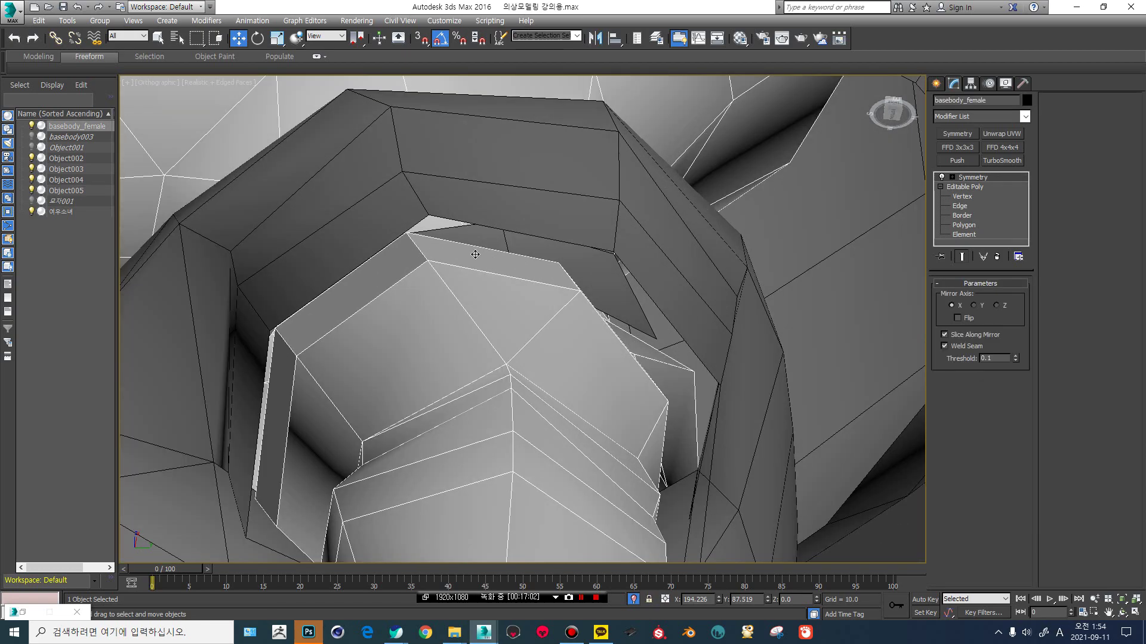
scroll(527, 236, down, 3)
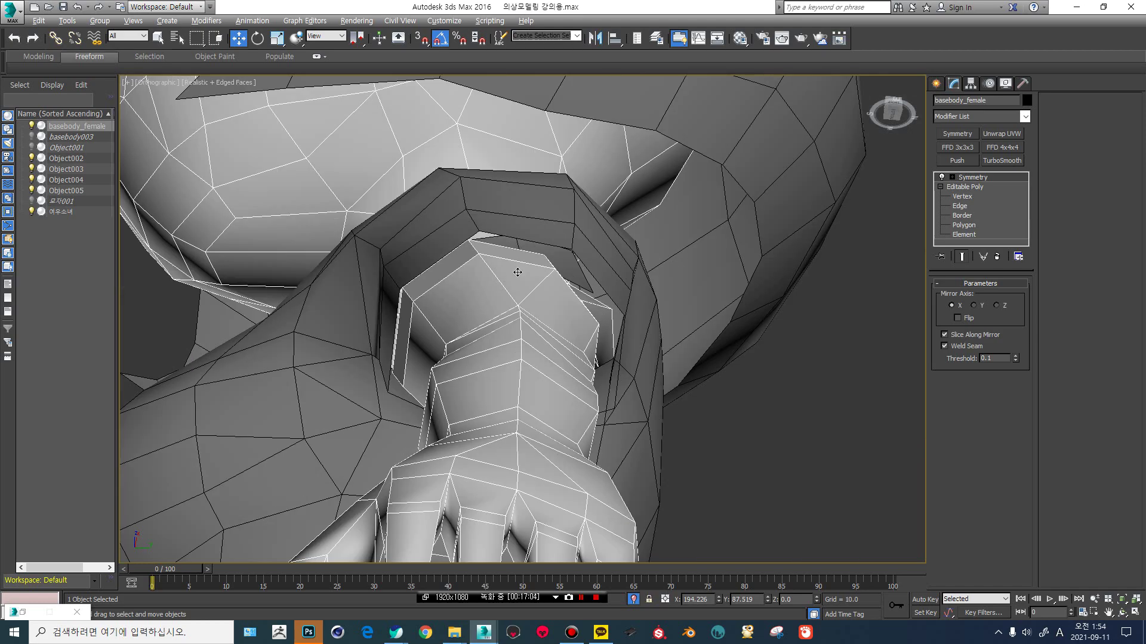
alt+middle_drag(514, 266, 585, 194)
In the front view, delete the extended arm polygons of basebody_female that run up inside the jacket sleeve.
click(586, 195)
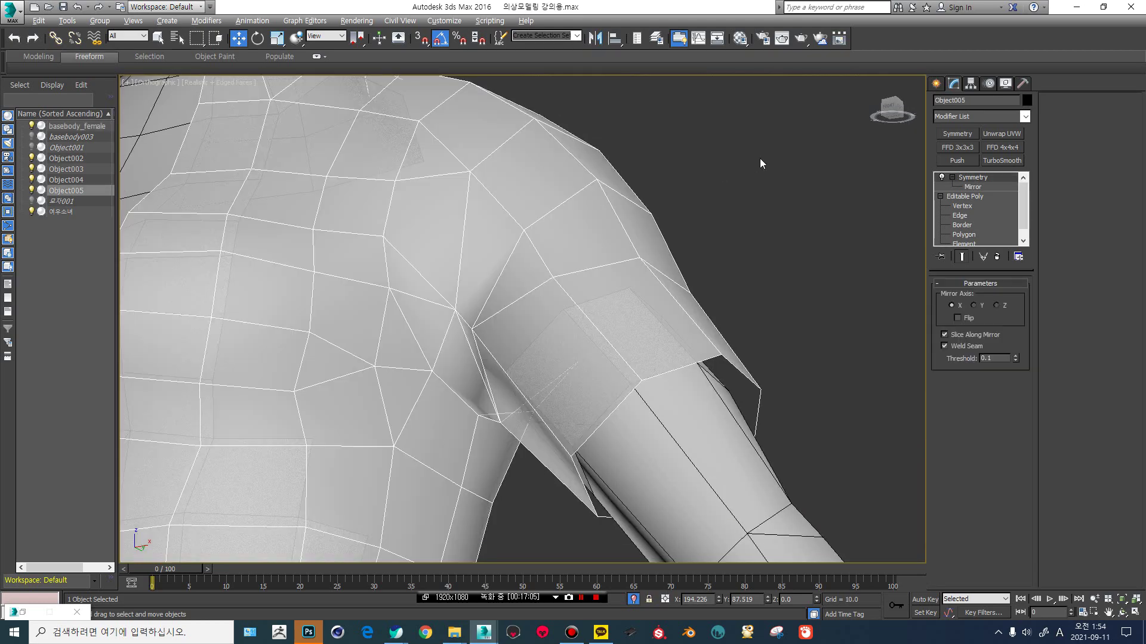
click(889, 107)
click(686, 378)
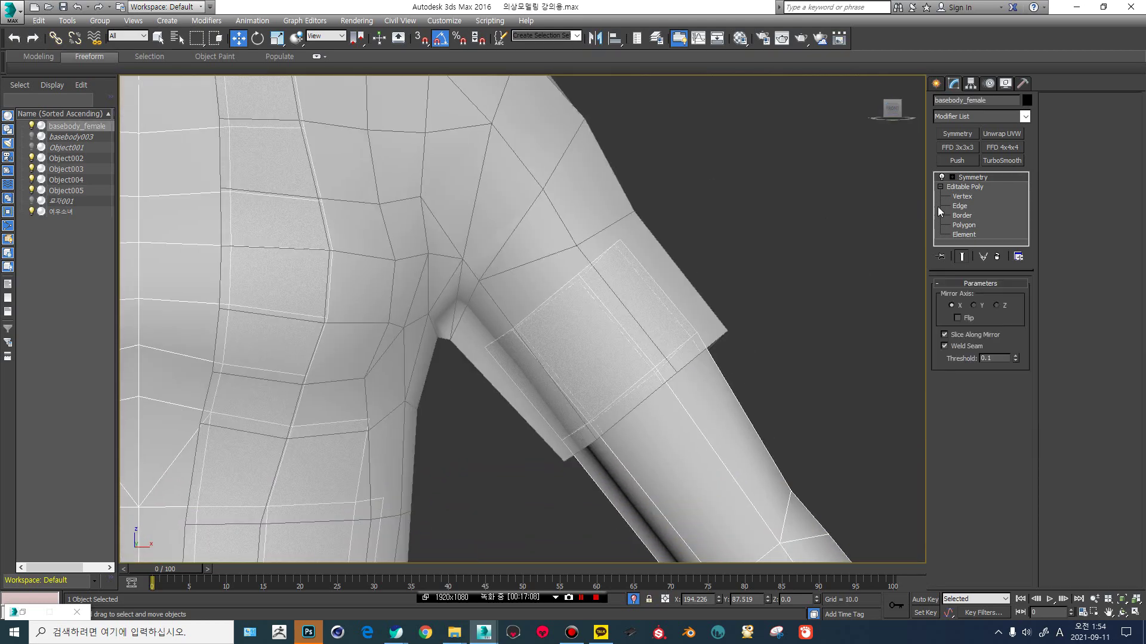
click(964, 226)
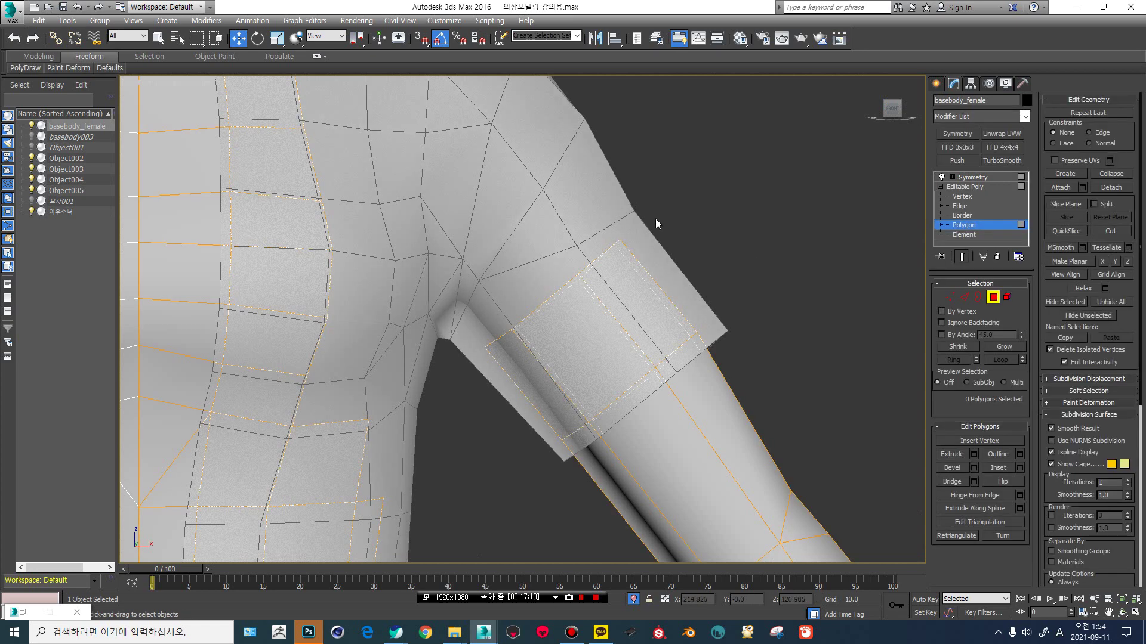
drag(457, 342, 457, 341)
key(Delete)
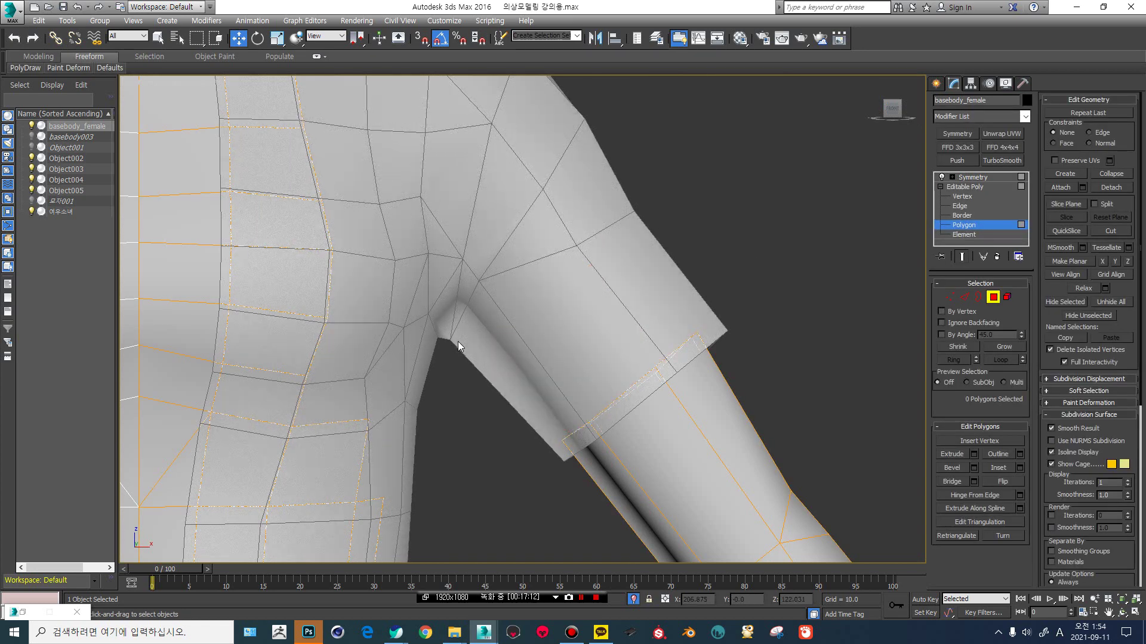
click(1016, 180)
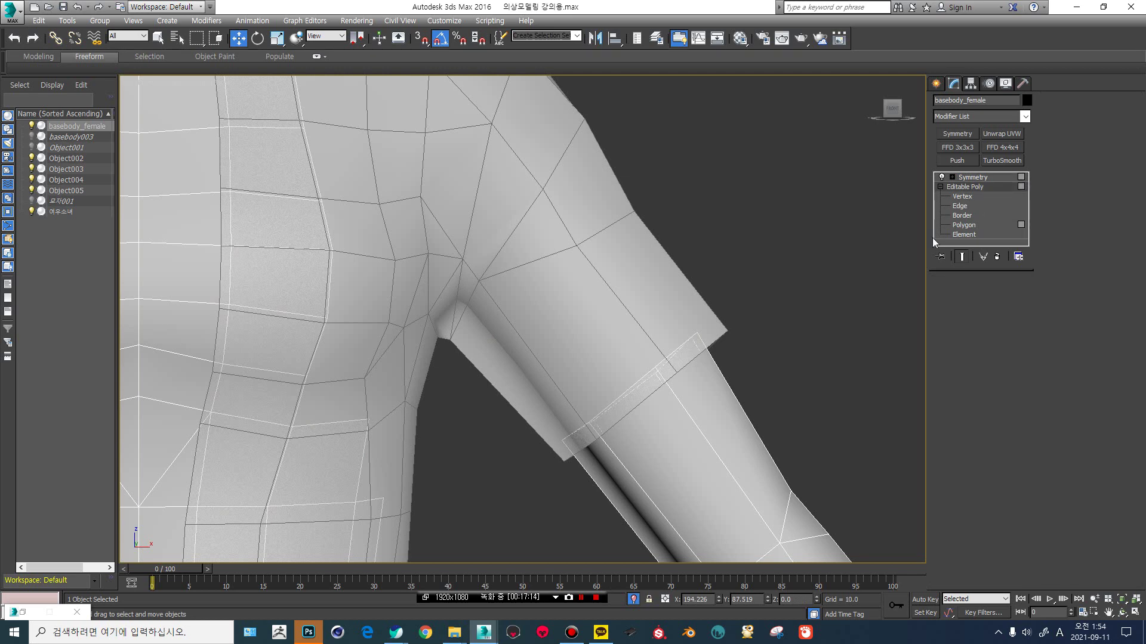
click(955, 225)
click(974, 190)
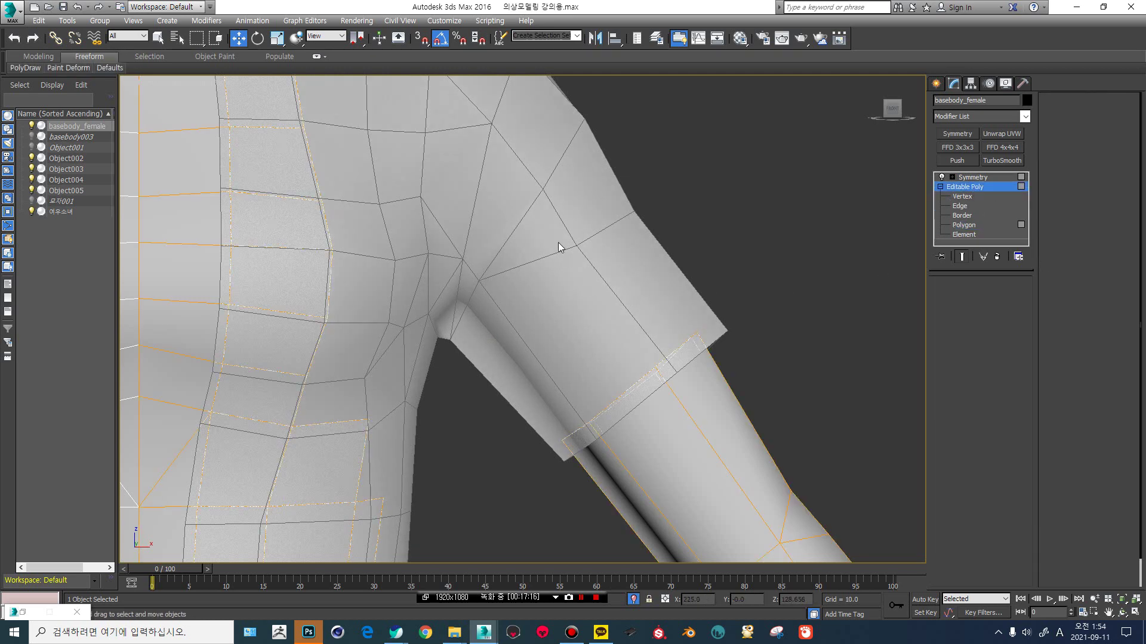
Cap the jacket's sleeve opening by scaling a copy of its open border inward and collapsing it to one point.
click(524, 266)
scroll(519, 244, down, 5)
alt+middle_drag(520, 244, 567, 262)
scroll(501, 288, up, 5)
scroll(502, 288, up, 2)
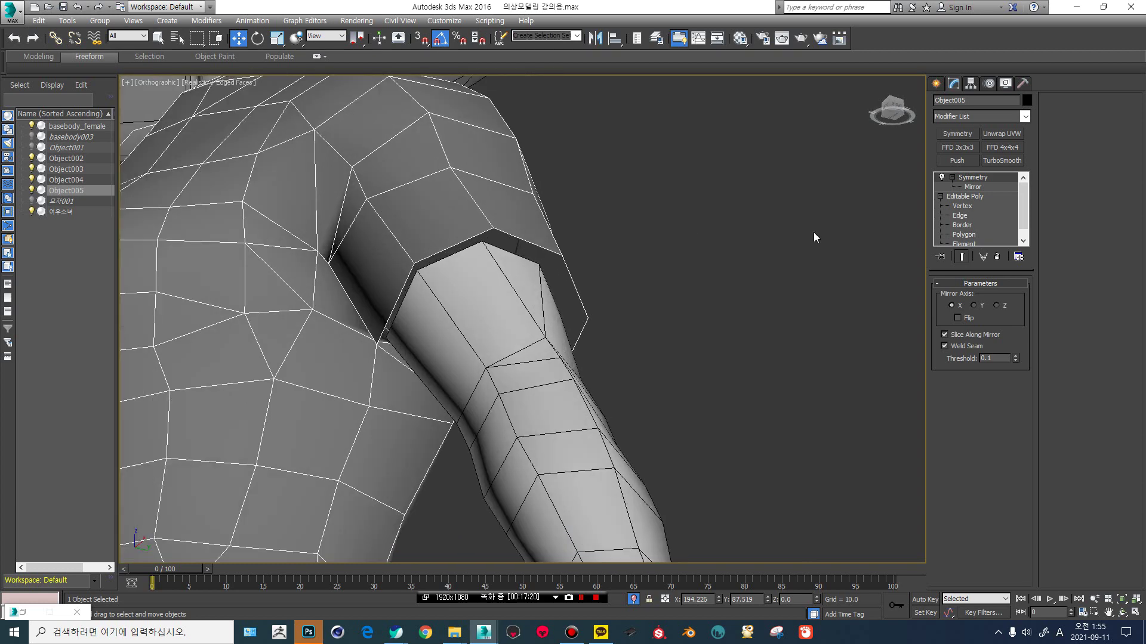
click(958, 234)
click(961, 225)
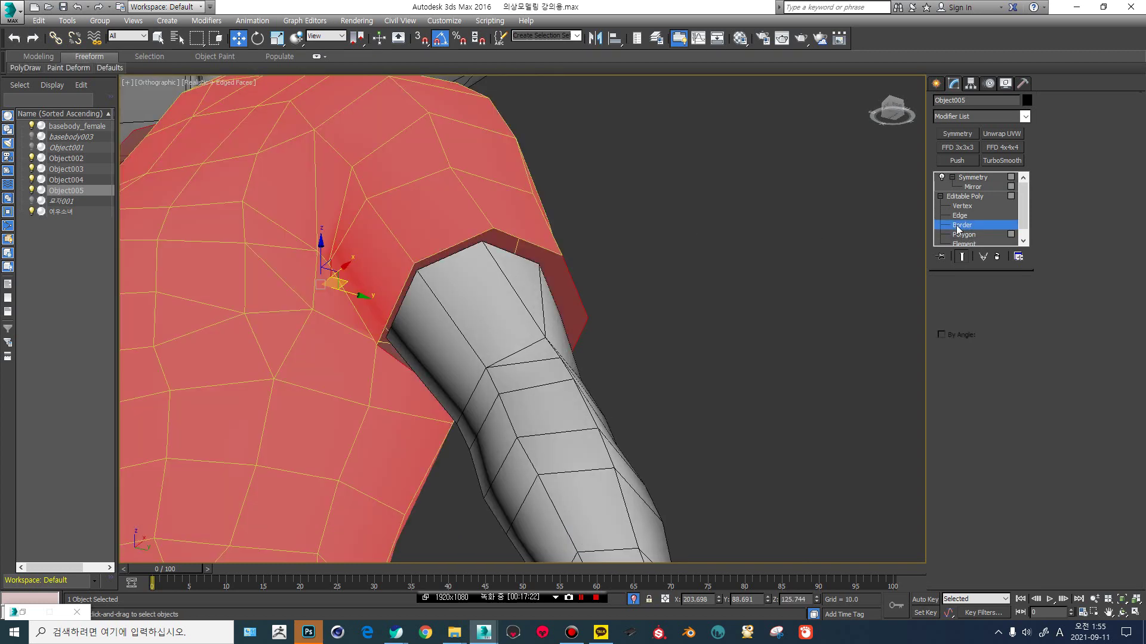
click(508, 235)
alt+middle_drag(505, 256, 430, 273)
scroll(430, 273, up, 2)
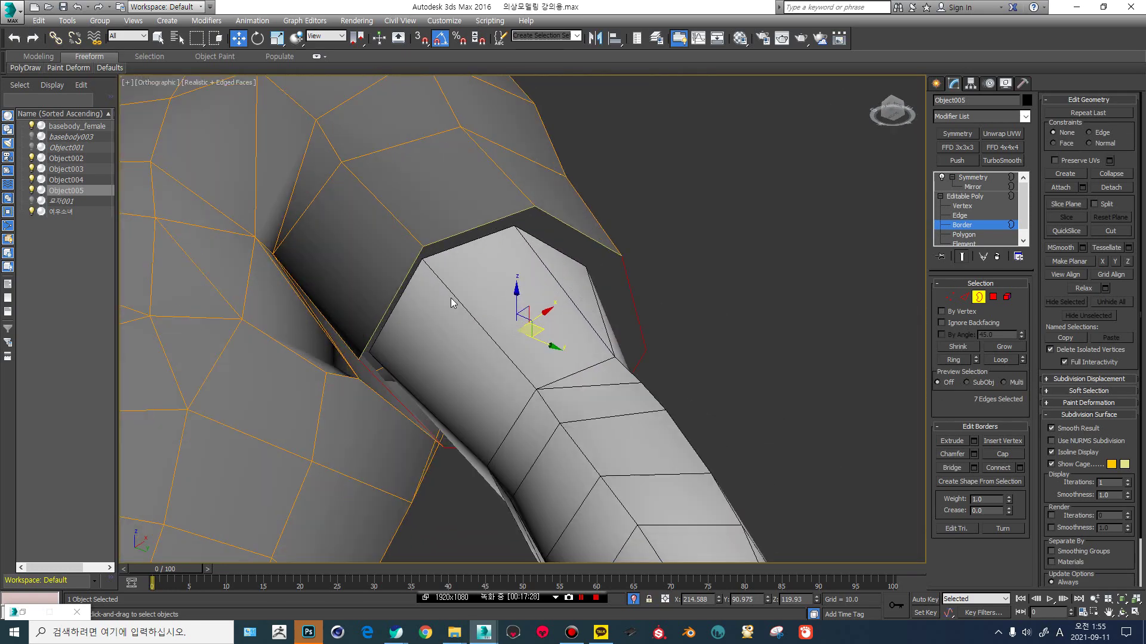
key(r)
shift+drag(514, 332, 517, 358)
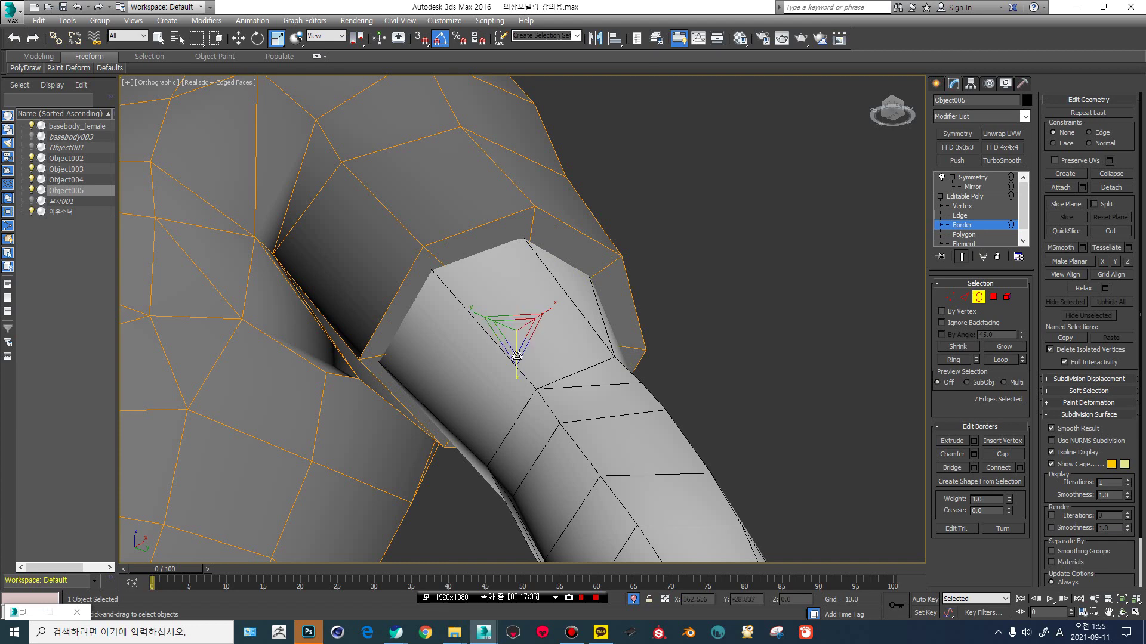
right_click(512, 336)
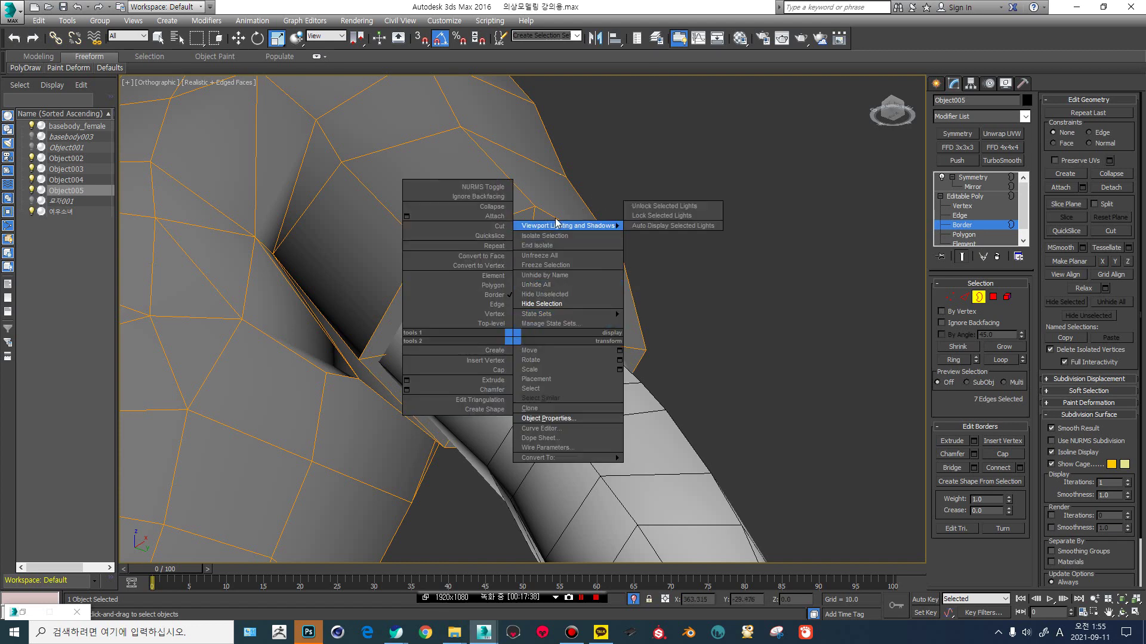
click(501, 207)
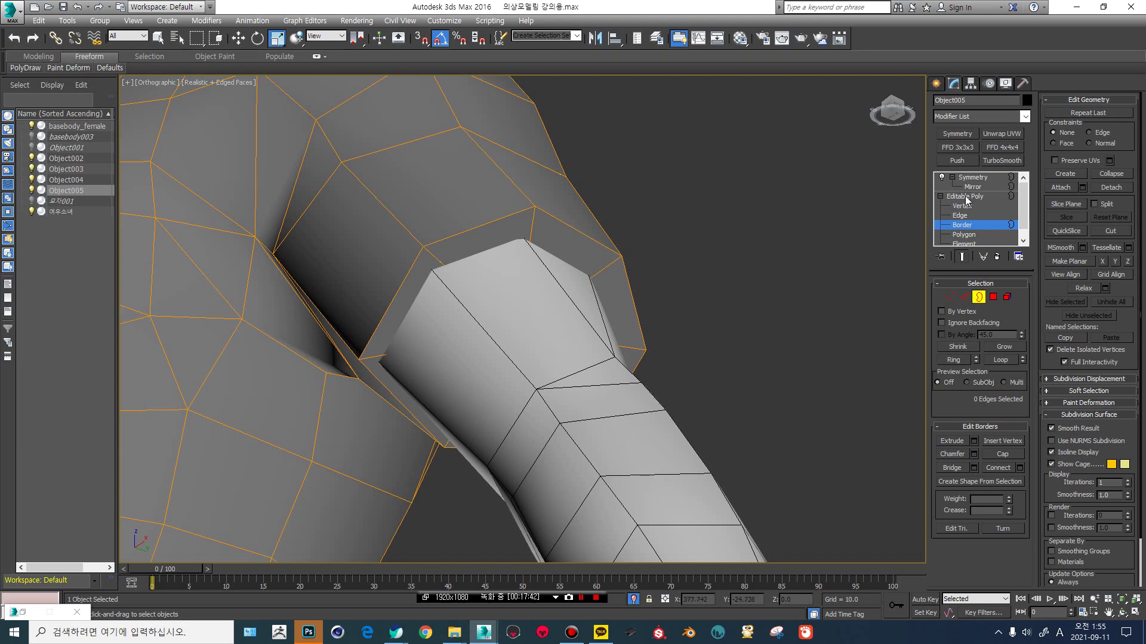
Hide basebody_female to view the jacket alone, and undo back to the uncapped sleeve opening.
click(965, 197)
click(521, 296)
right_click(520, 295)
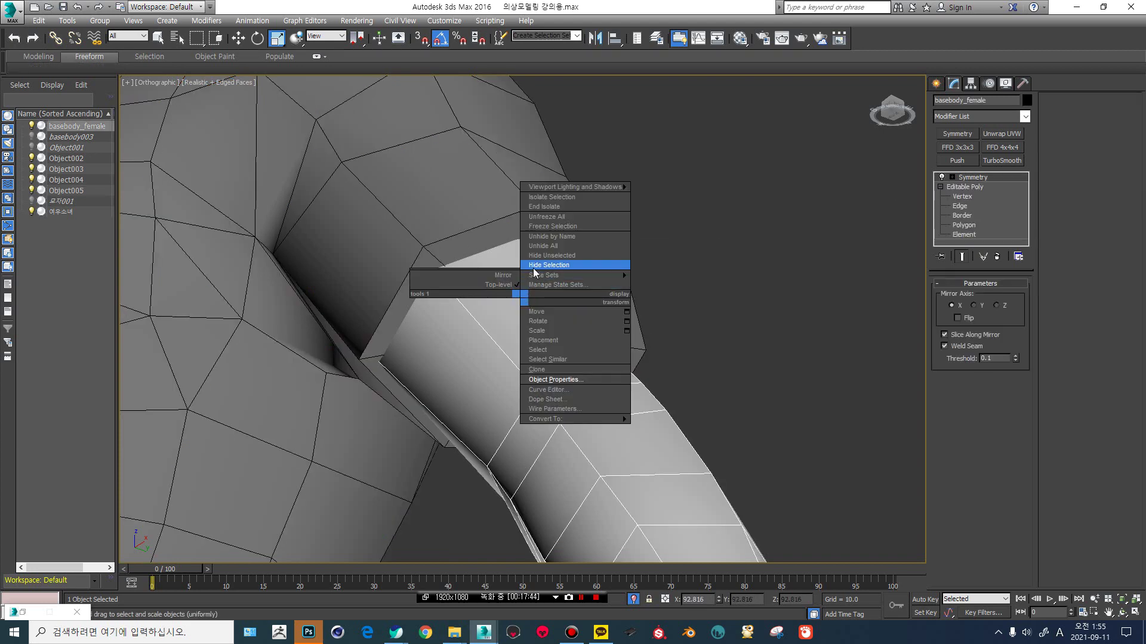
click(534, 270)
click(527, 330)
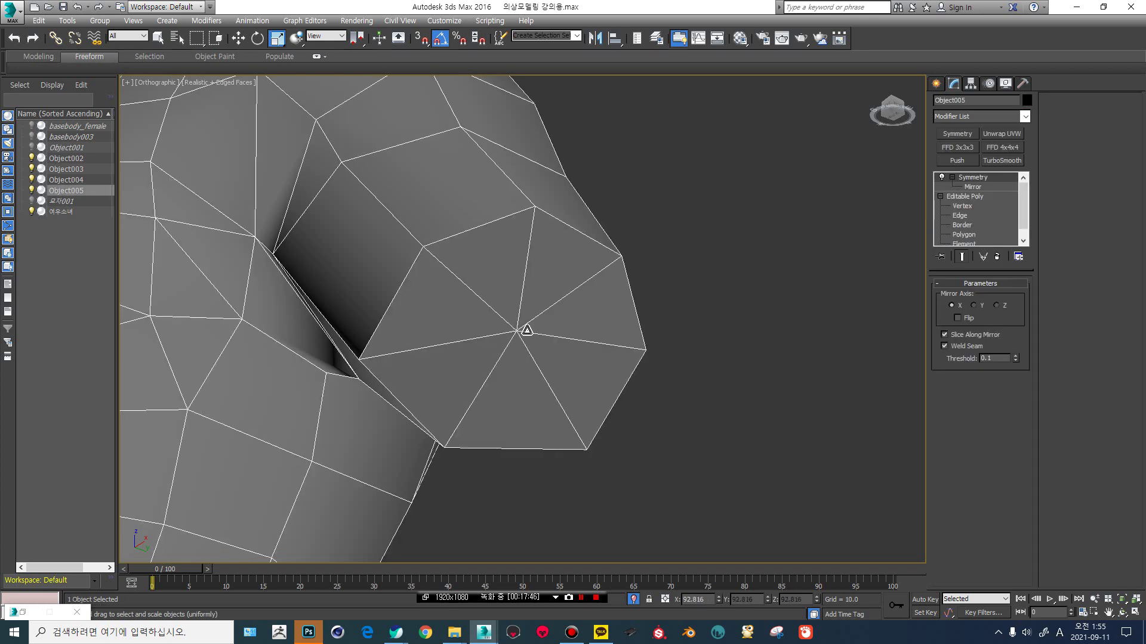
key(ctrl+z)
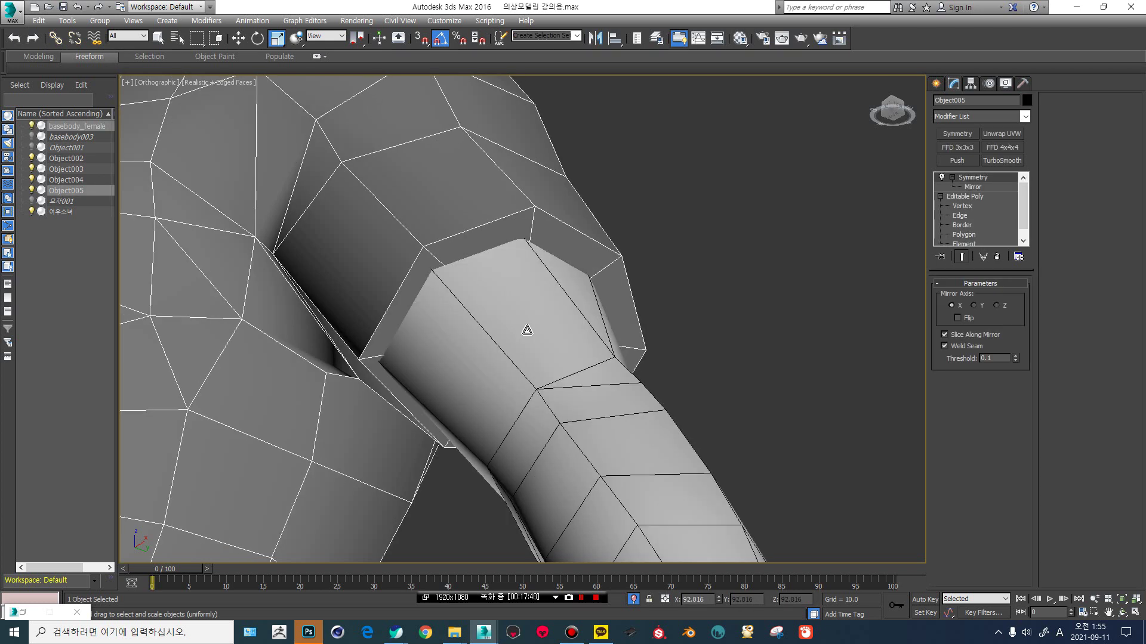
Hide basebody_female and select the jacket, Object005.
click(525, 328)
right_click(523, 318)
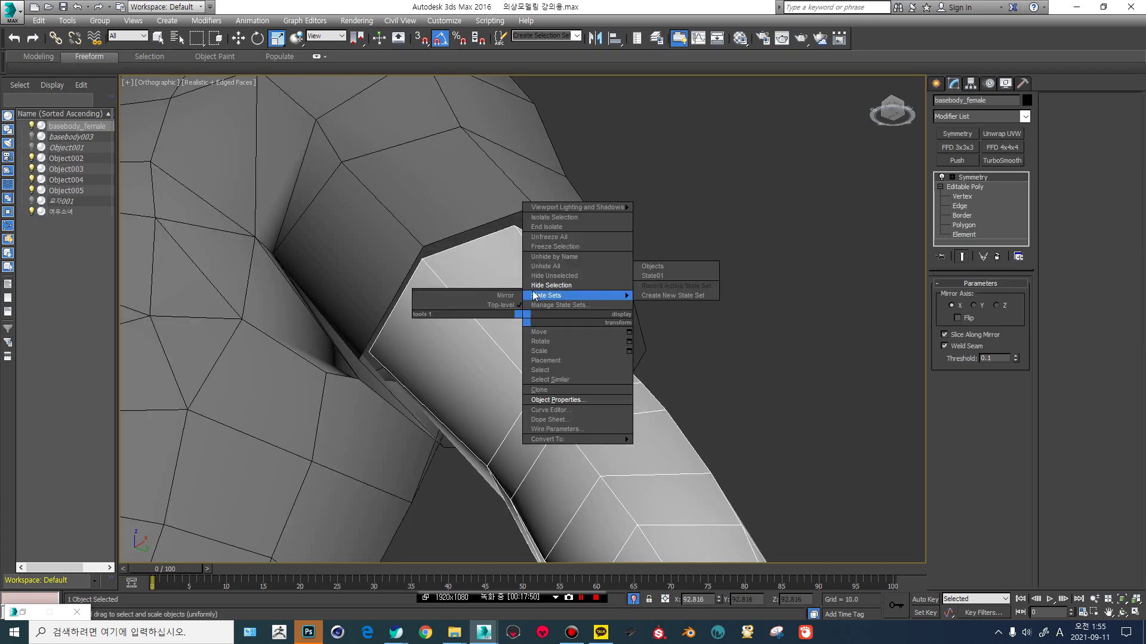
click(535, 286)
click(469, 190)
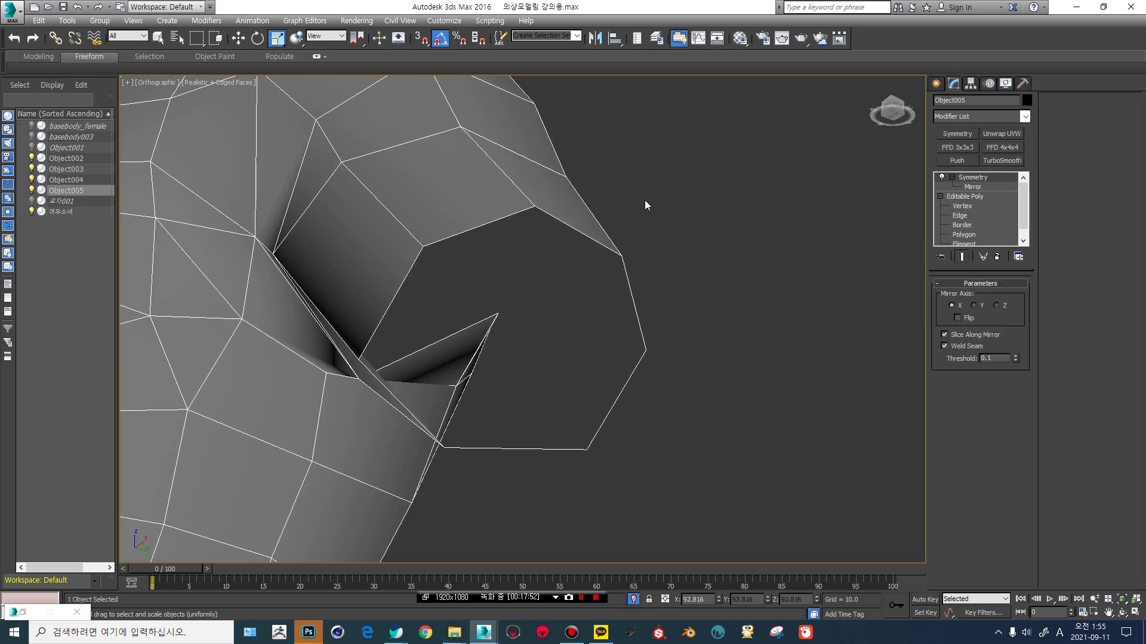
Extend the sleeve's open border inward as new polygons and collapse the border into a single centre vertex.
click(962, 226)
click(578, 231)
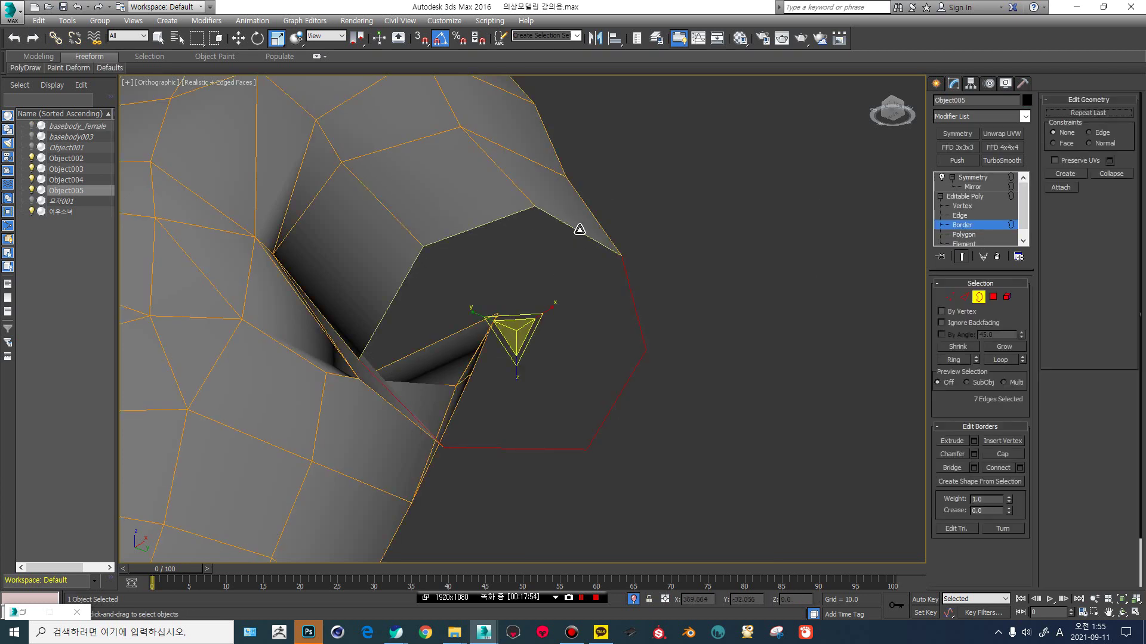
shift+drag(518, 327, 526, 377)
key(ctrl+alt+c)
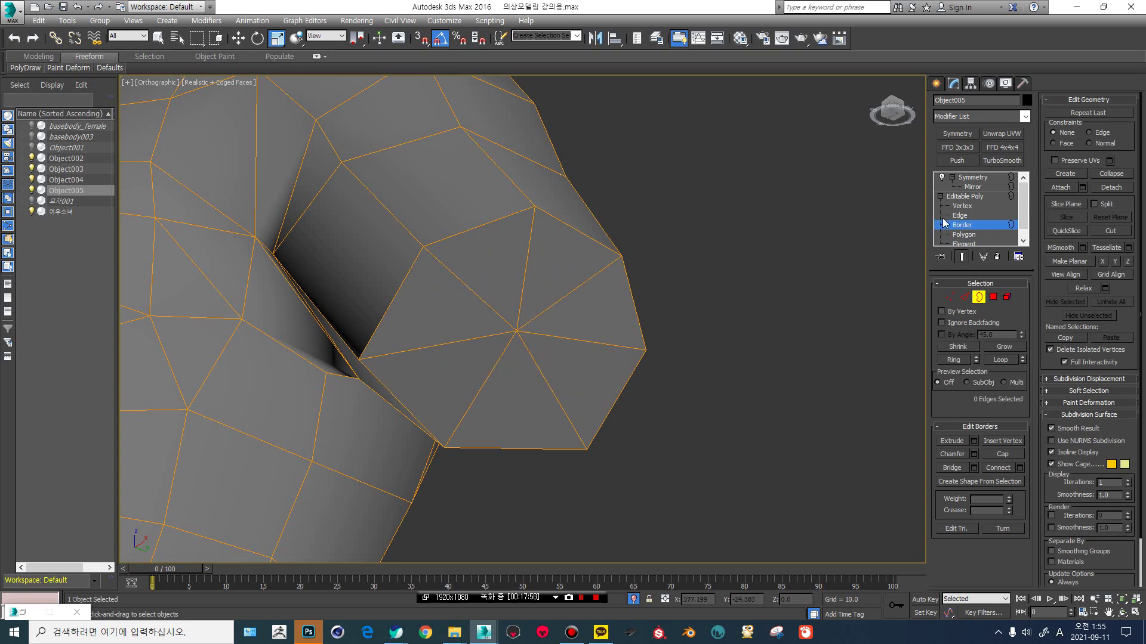
Move the sleeve cap's centre vertex up into the sleeve in the front view and inspect the cap from below.
click(957, 206)
click(517, 331)
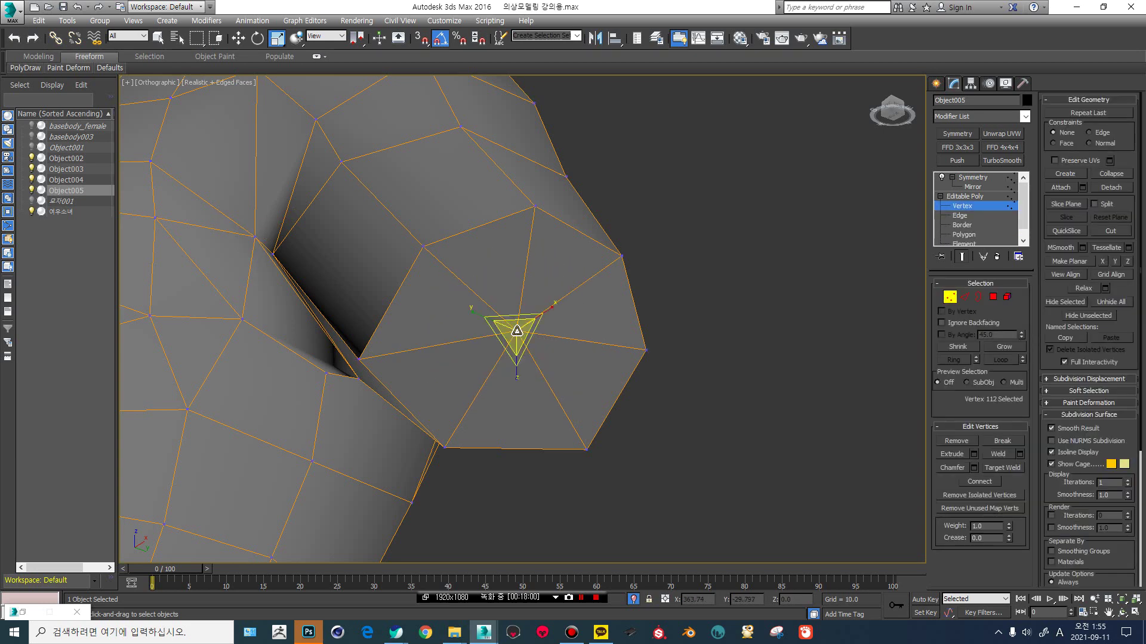
key(w)
alt+middle_drag(518, 332, 561, 351)
click(889, 109)
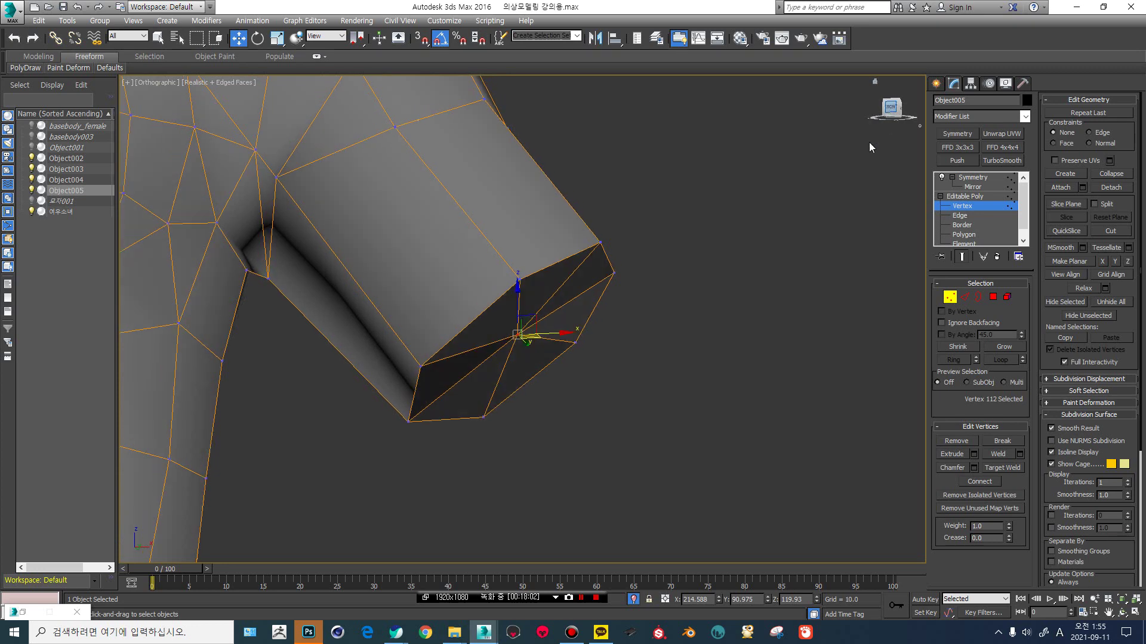
scroll(496, 282, down, 5)
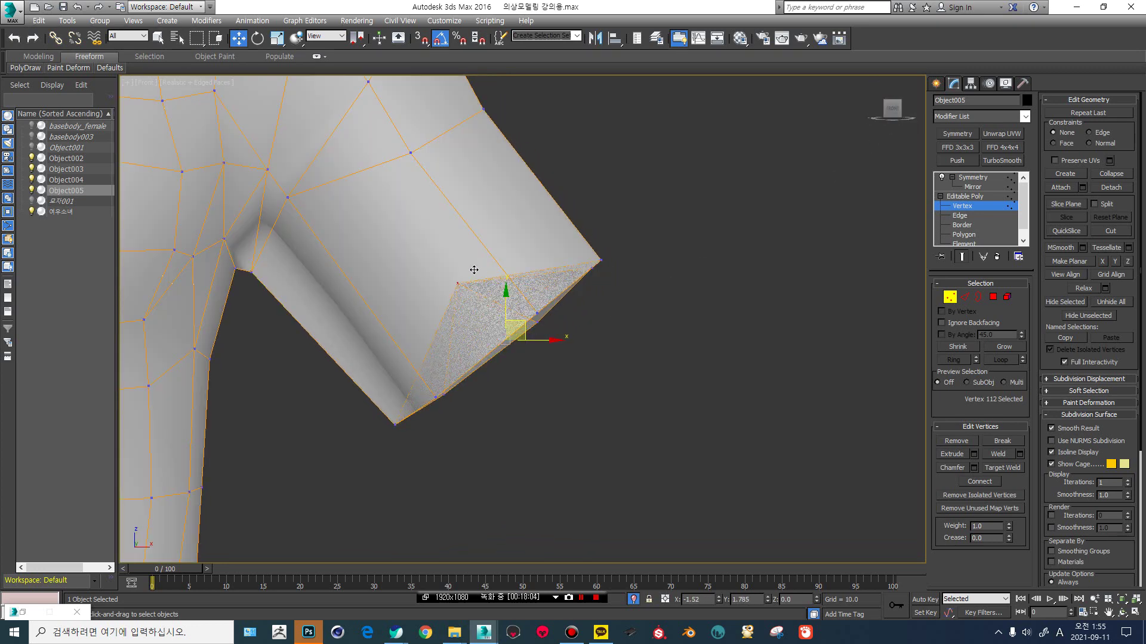
alt+middle_drag(547, 324, 493, 306)
Undo the last edits and delete the cap's centre vertex to reopen the jacket sleeve.
key(ctrl+z)
key(ctrl+z)
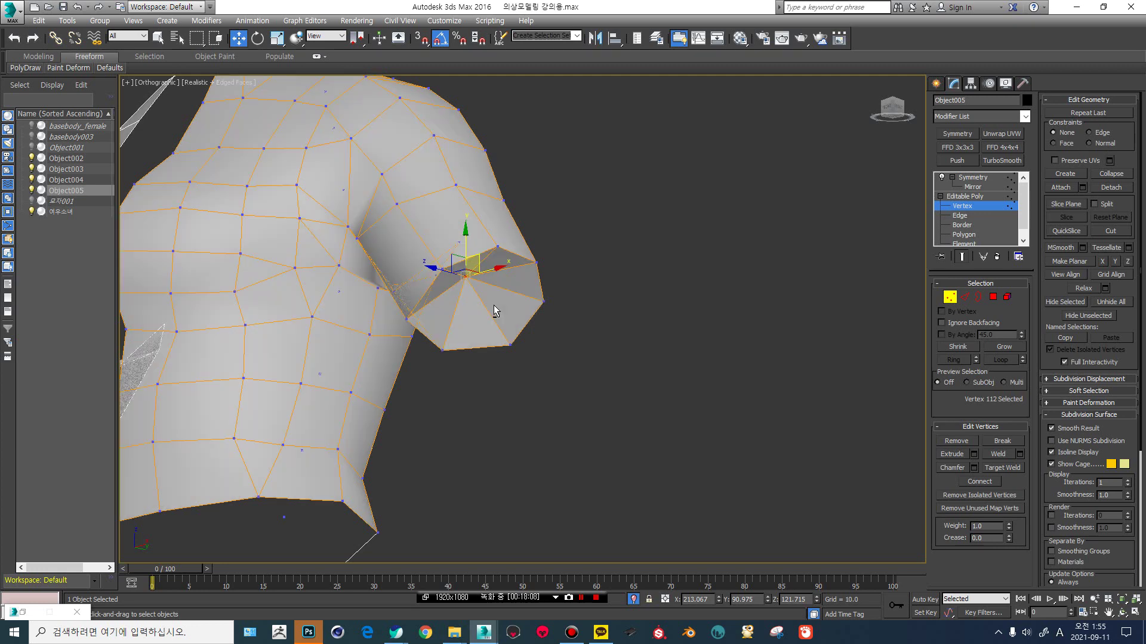
key(Delete)
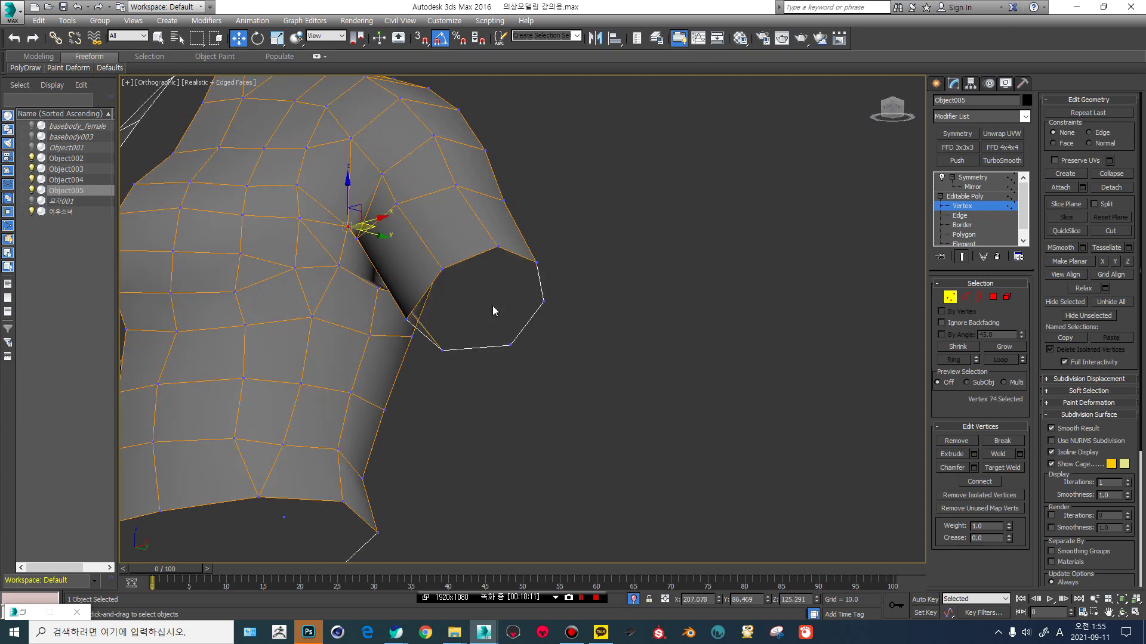
Extend the jacket sleeve's open border inward by a scaled copy to form a narrow rim of polygons.
click(962, 233)
click(961, 224)
middle_drag(603, 245, 614, 255)
click(613, 255)
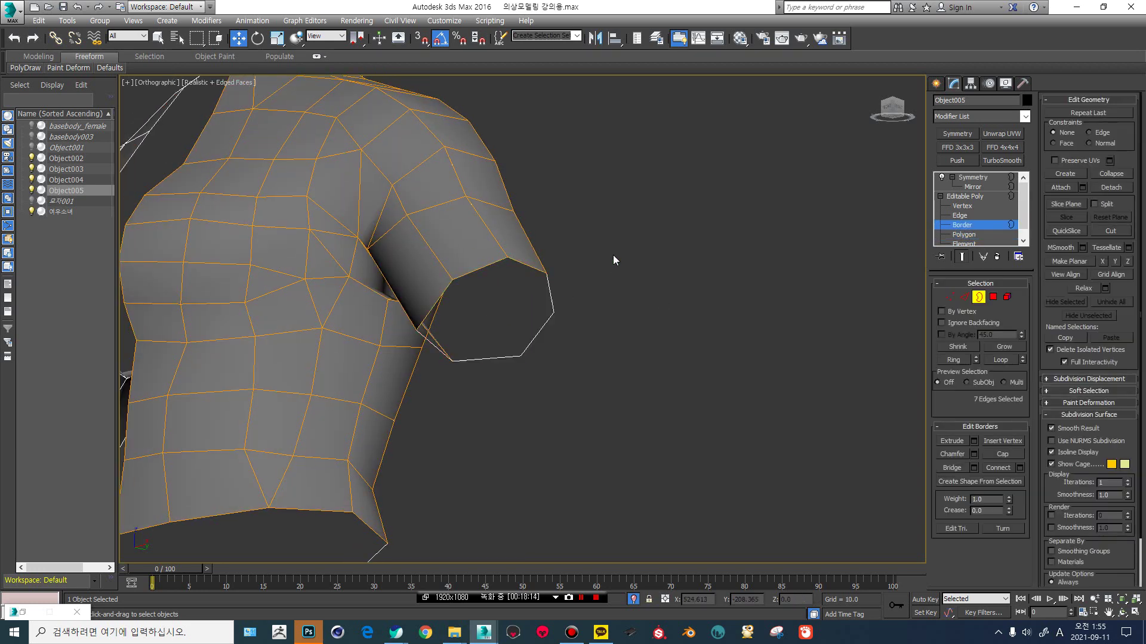
scroll(495, 295, up, 2)
click(527, 248)
middle_drag(489, 295, 535, 300)
scroll(535, 299, up, 2)
key(r)
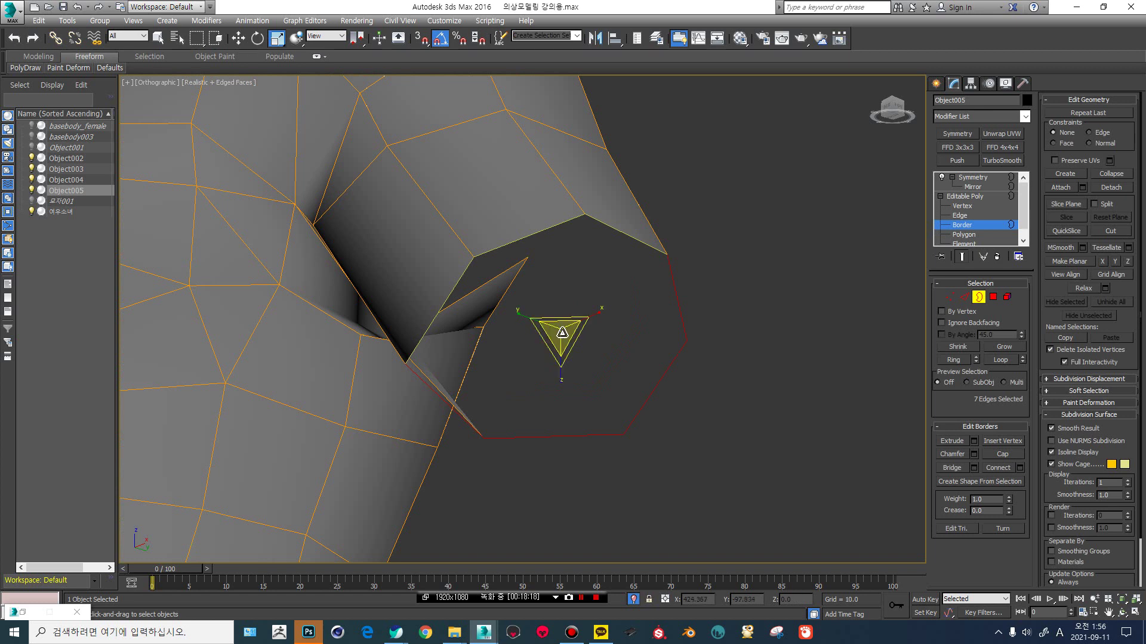
shift+drag(559, 333, 563, 348)
middle_drag(596, 279, 595, 276)
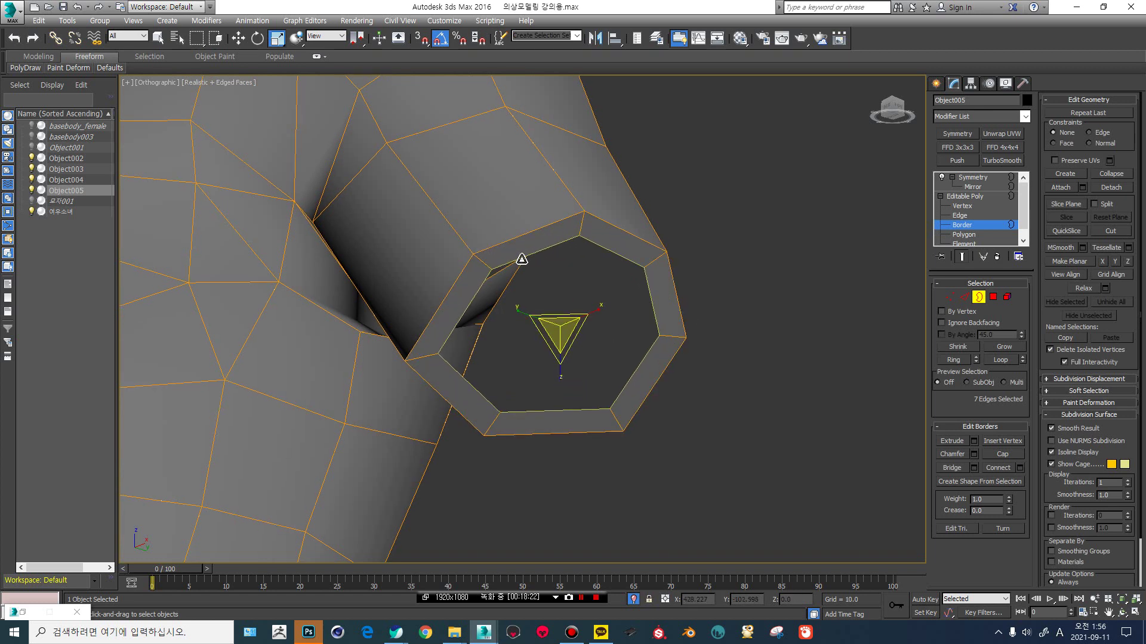
scroll(537, 358, up, 2)
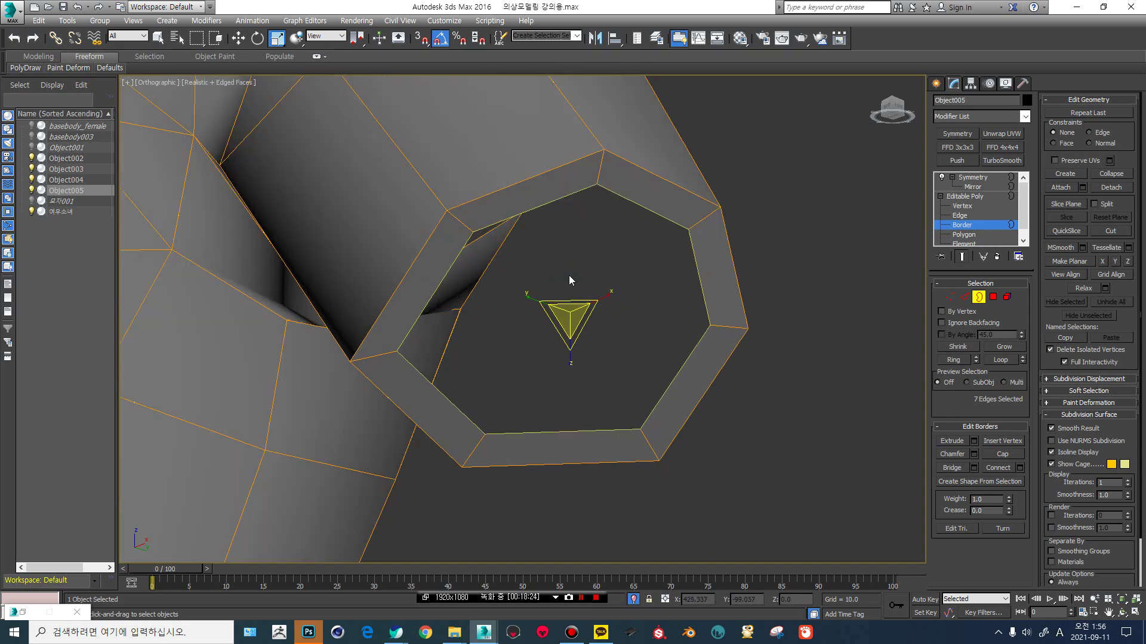
scroll(697, 339, down, 4)
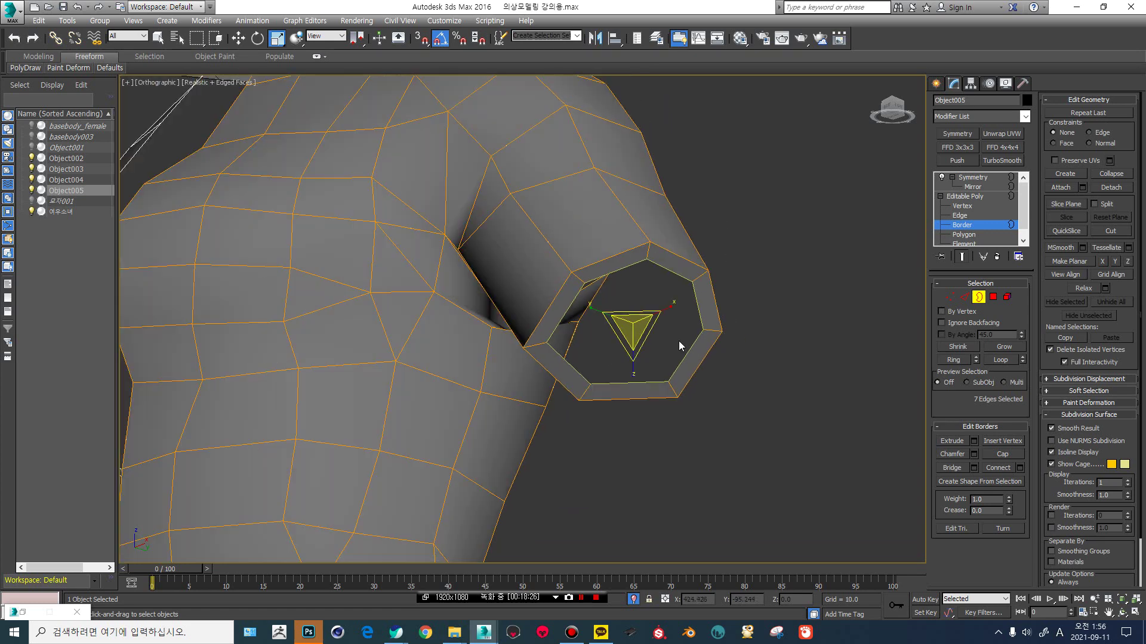
Unhide all objects and switch Object005 from border to vertex editing.
alt+middle_drag(669, 331, 673, 319)
right_click(828, 249)
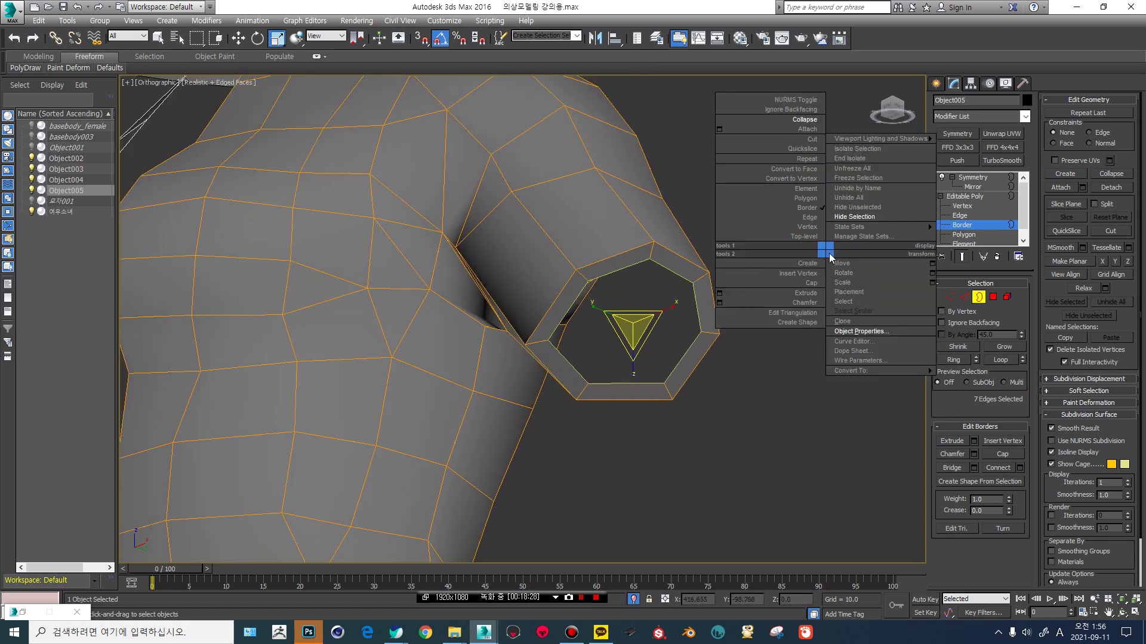
click(842, 198)
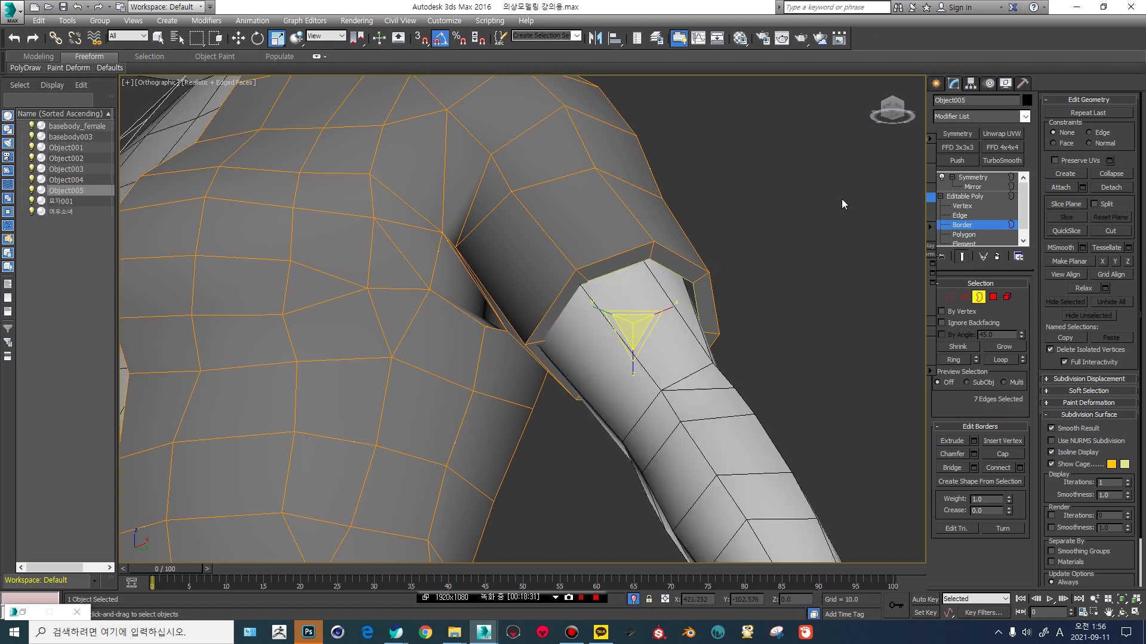
click(966, 197)
click(962, 206)
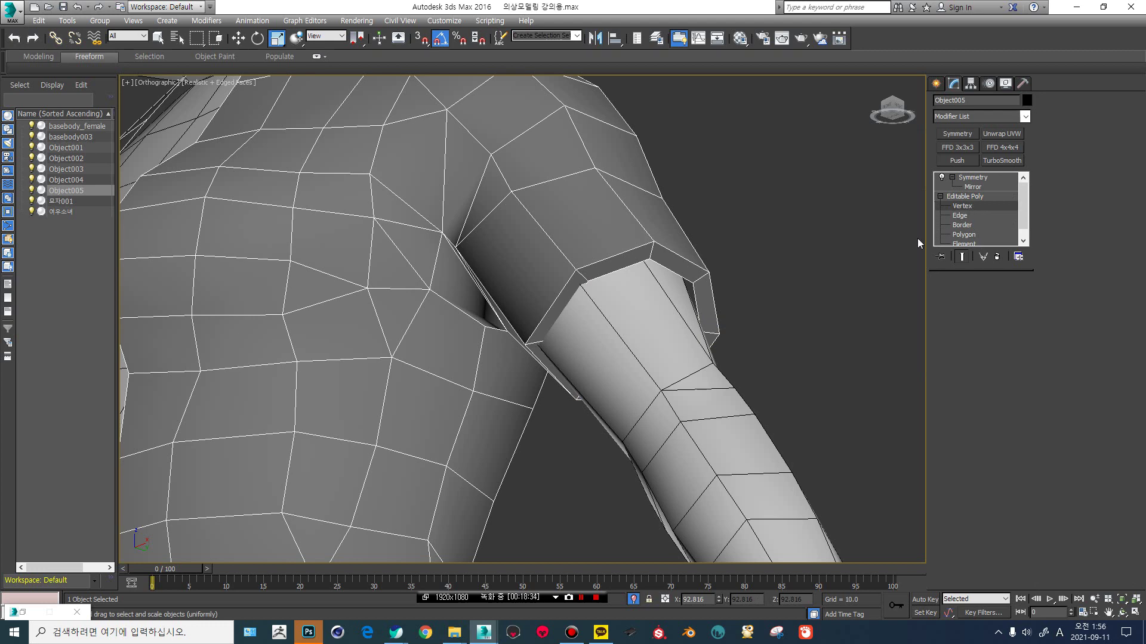
In wireframe display, turn on snapping and try to move the rim's top inner vertex onto the arm's matching vertex.
key(w)
click(650, 261)
scroll(617, 309, up, 3)
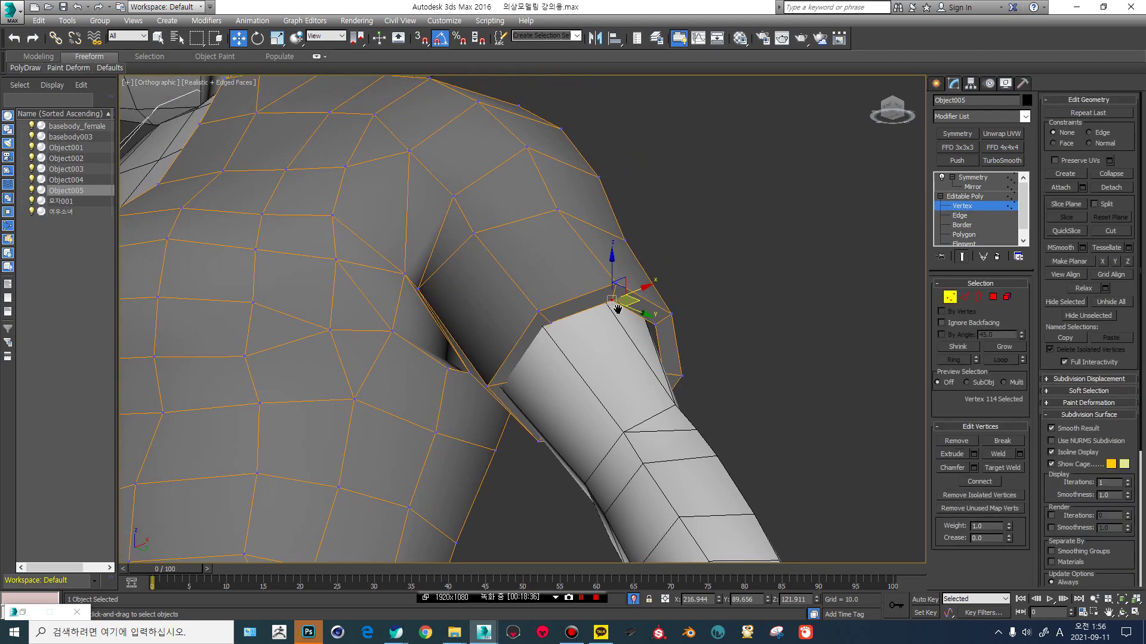
key(F3)
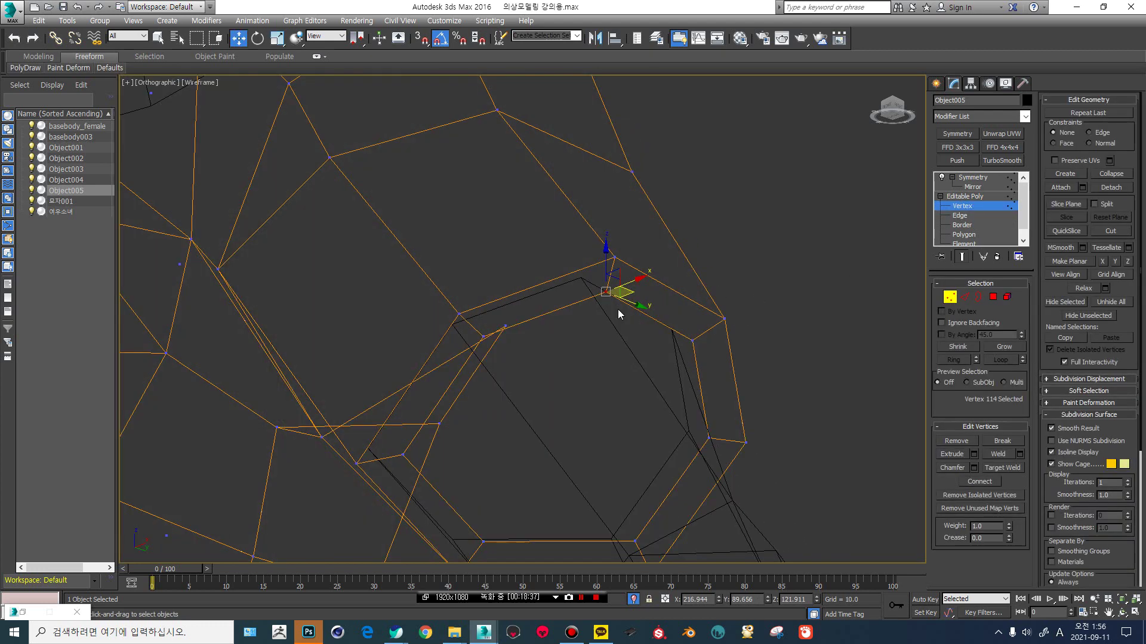
mouse_move(617, 310)
alt+middle_down()
mouse_move(576, 302)
mouse_move(579, 320)
mouse_move(601, 301)
alt+middle_up()
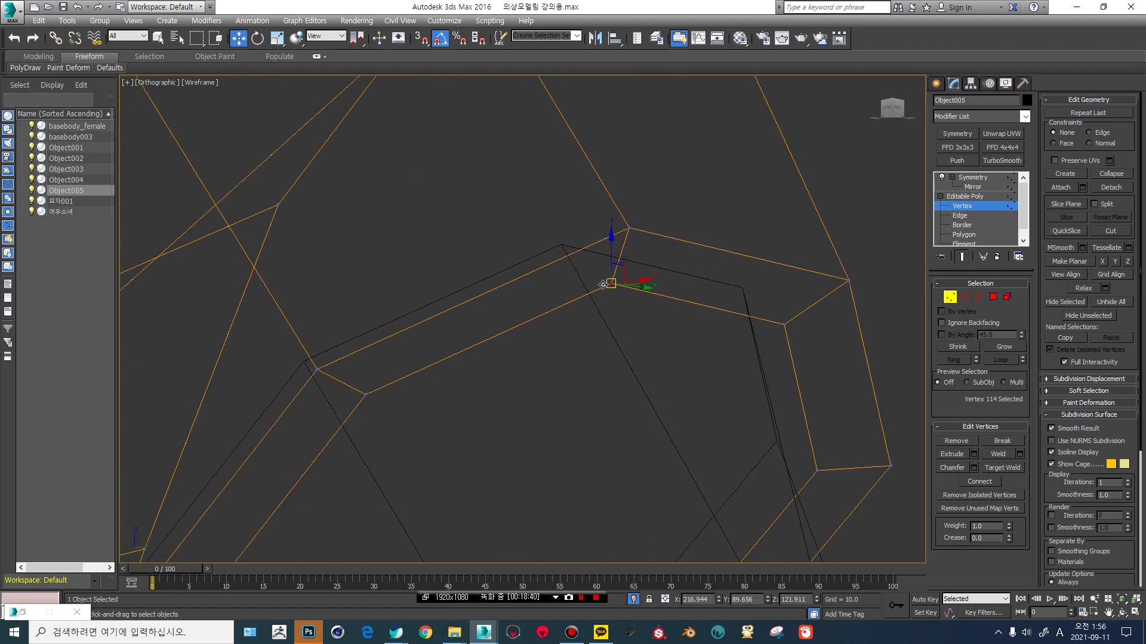
click(421, 39)
drag(612, 284, 562, 244)
mouse_move(570, 250)
alt+middle_down()
mouse_move(571, 283)
mouse_move(556, 256)
alt+middle_up()
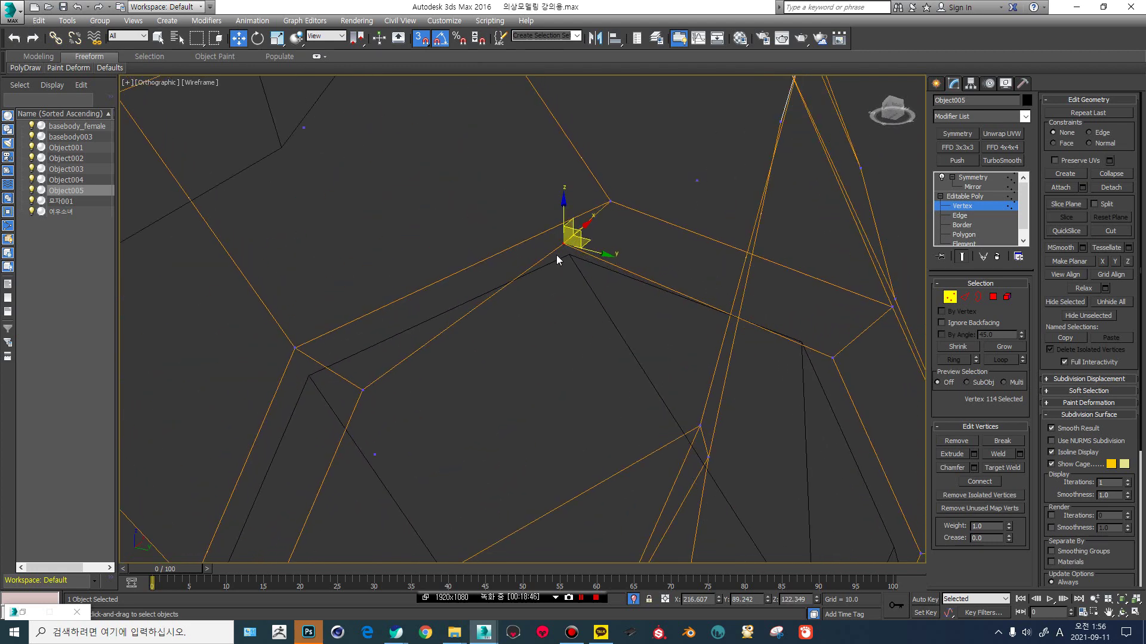
Enable Vertex as a snap target in the Grid and Snap Settings alongside Grid Points.
right_click(440, 40)
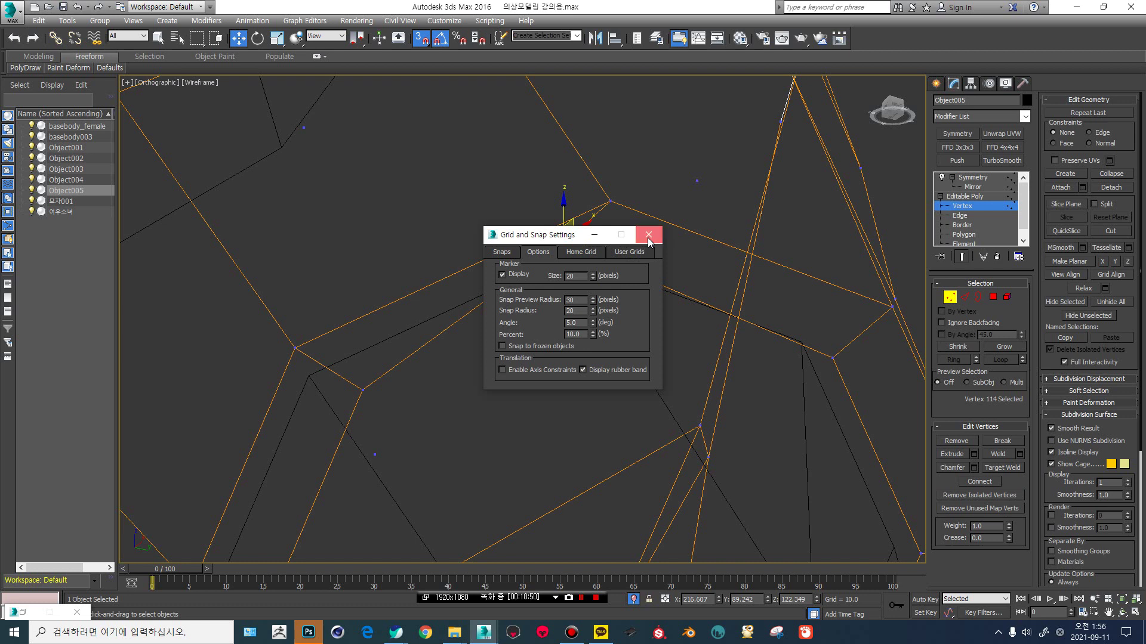
click(648, 236)
right_click(423, 42)
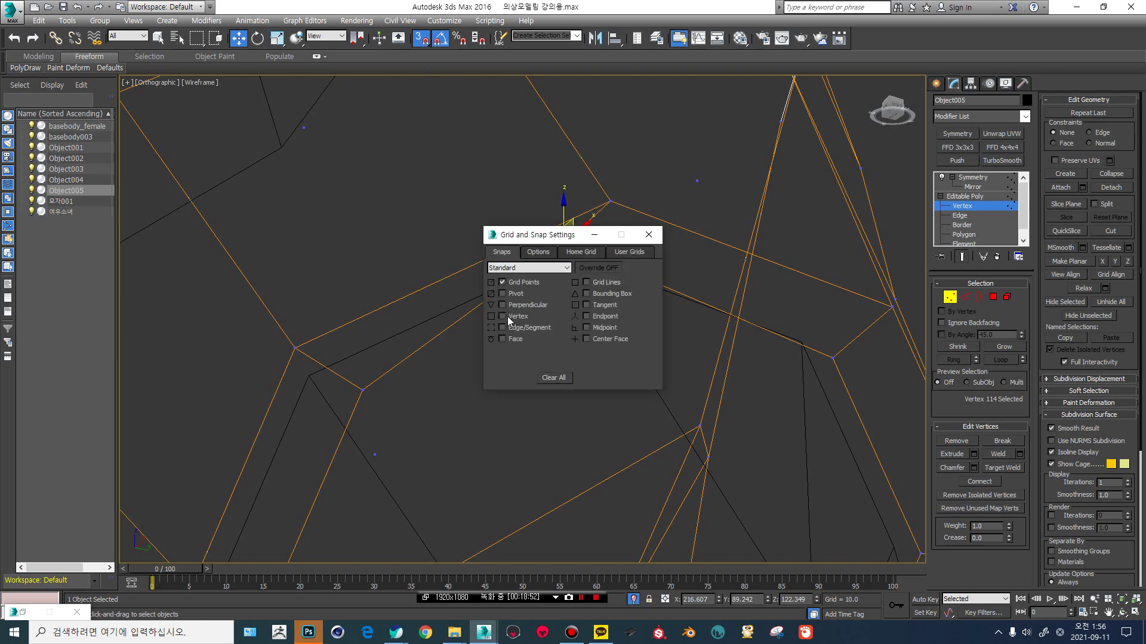
drag(515, 235, 512, 230)
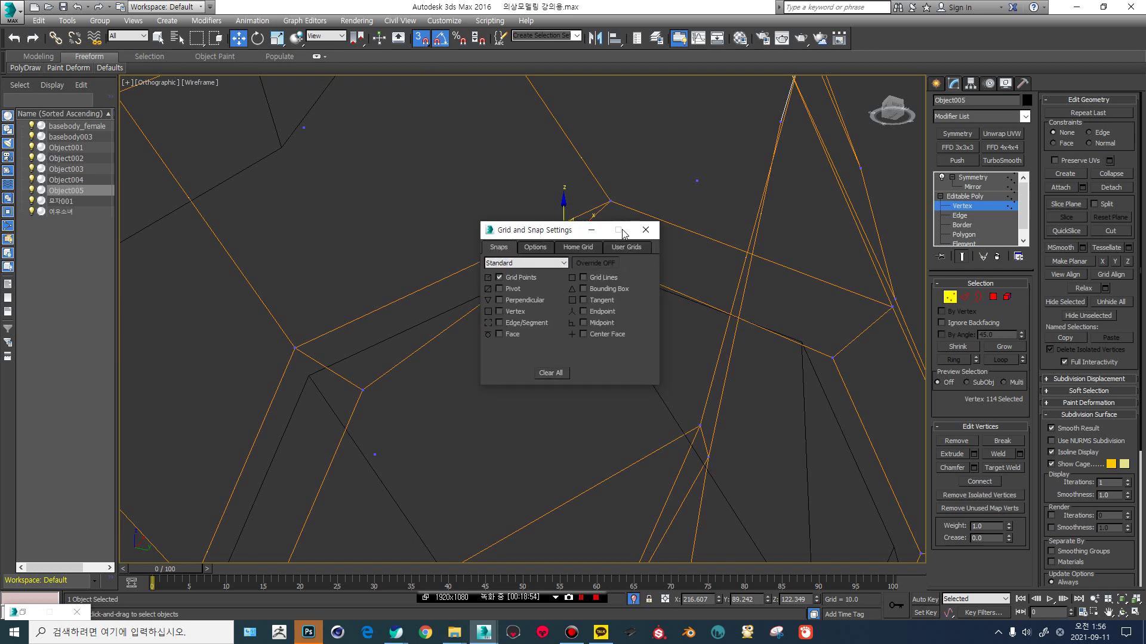
click(645, 230)
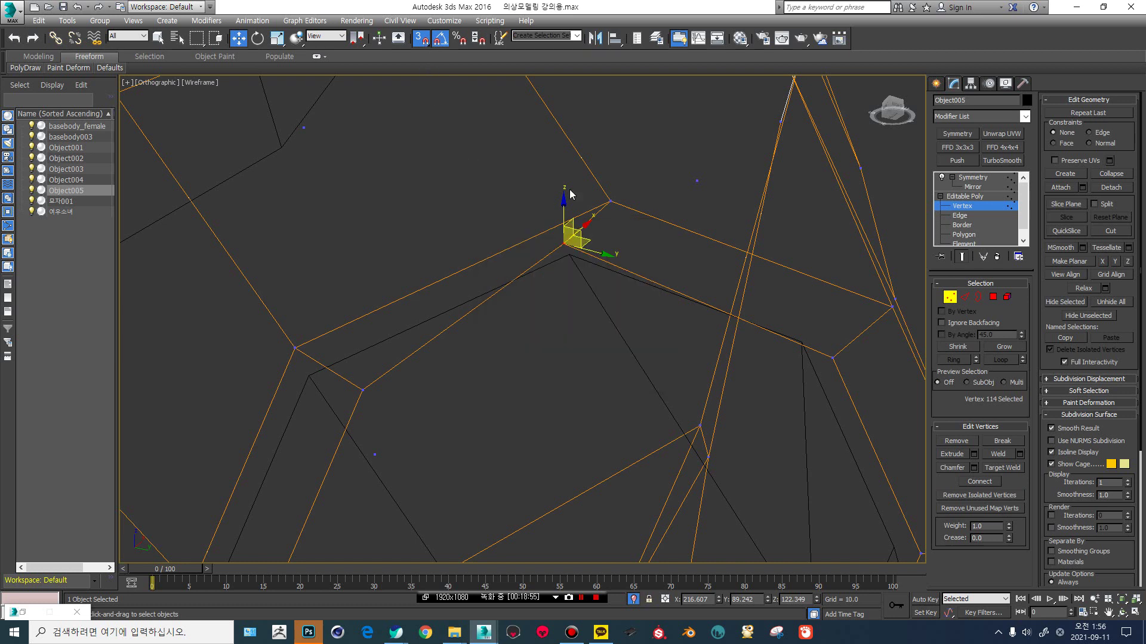
right_click(424, 41)
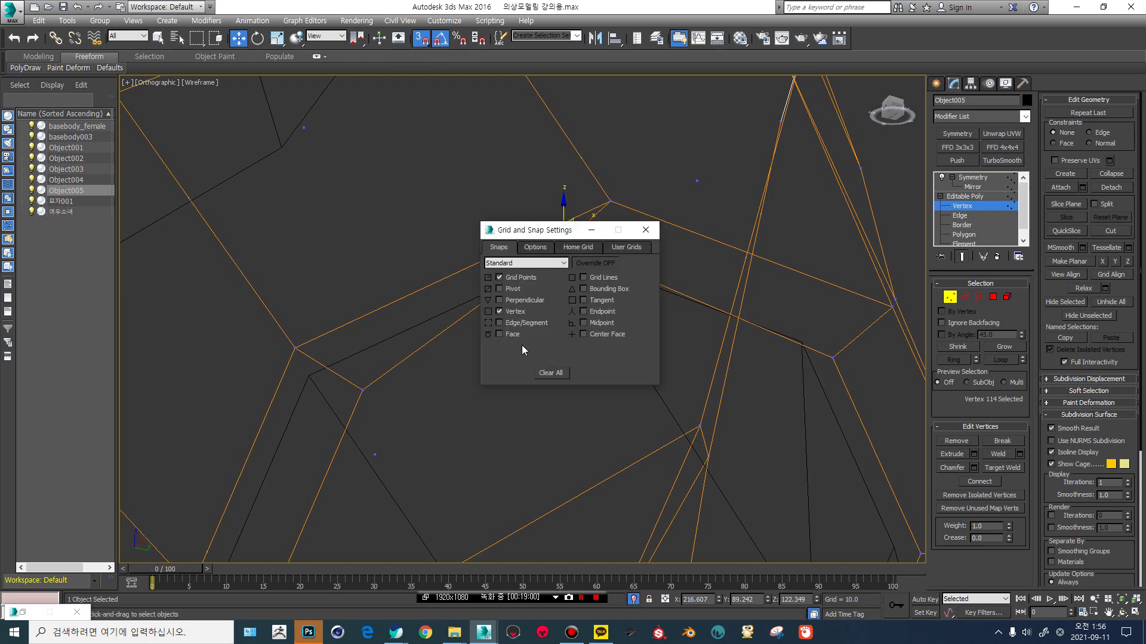
click(646, 231)
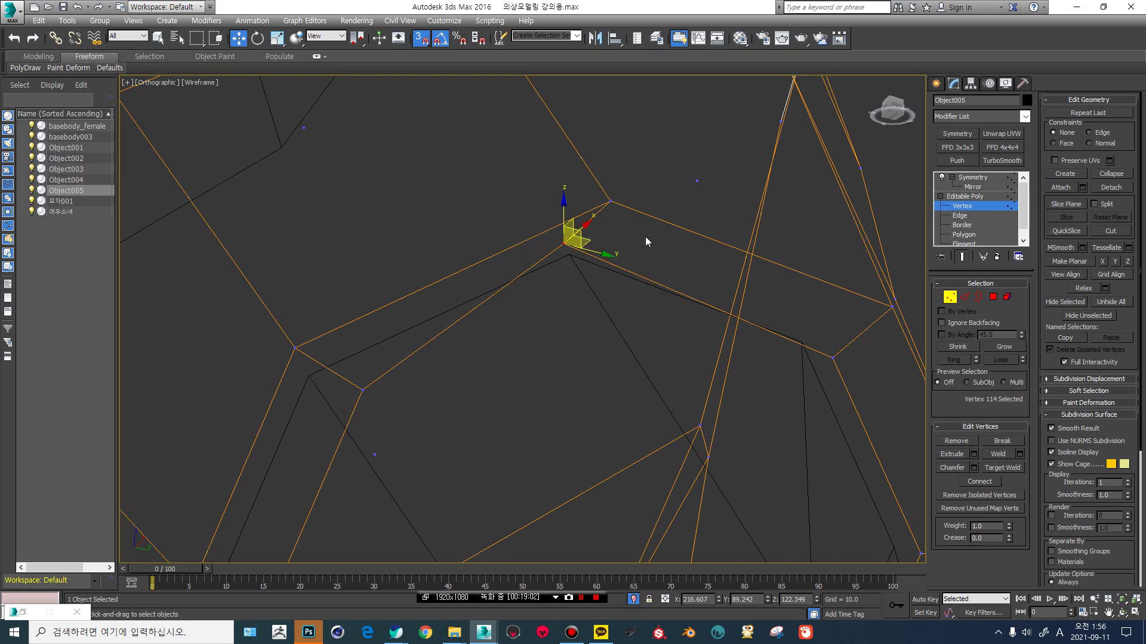
Snap the three upper inner vertices of the sleeve rim onto the matching arm vertices of basebody_female.
drag(565, 245, 570, 257)
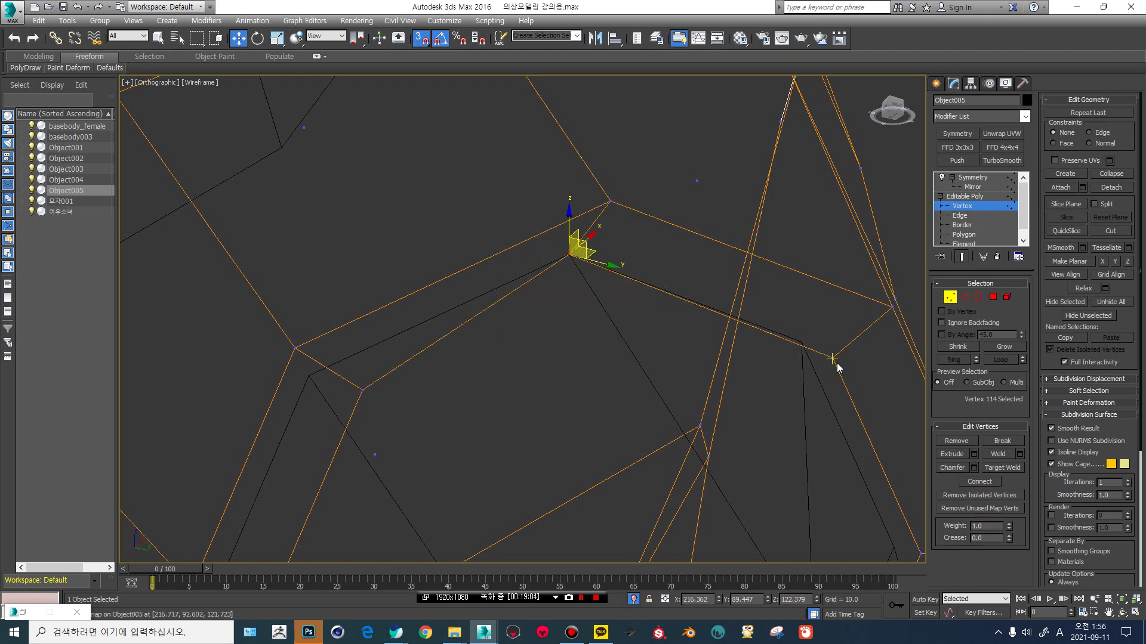
drag(833, 358, 802, 342)
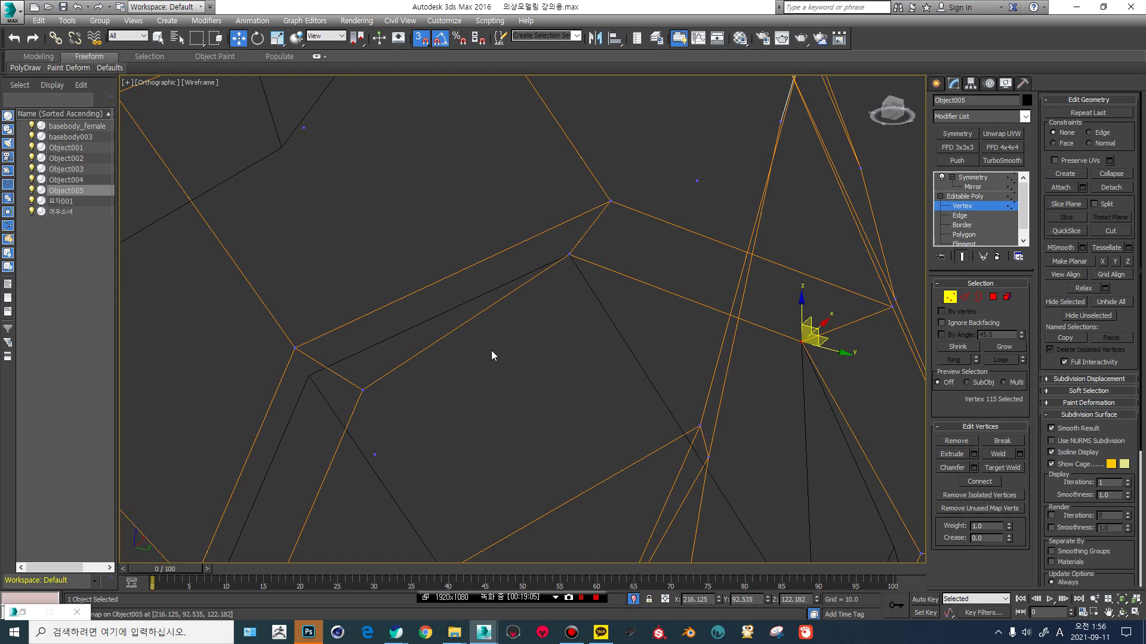
click(361, 391)
scroll(316, 375, down, 4)
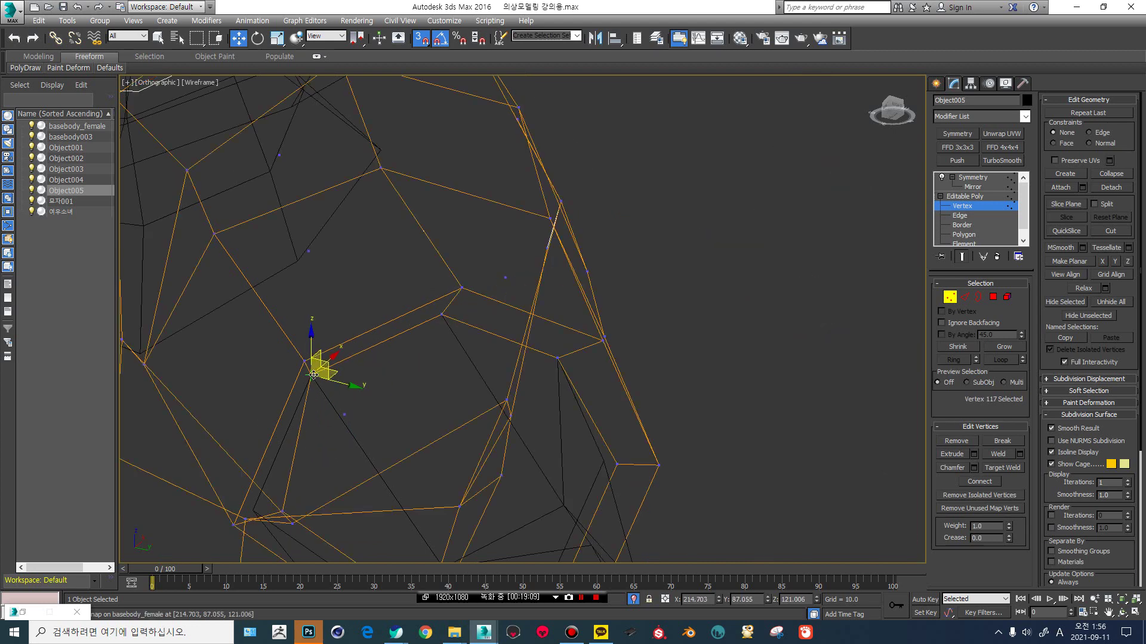
Snap the remaining inner vertices of the sleeve rim onto the arm's vertices and restore shaded display.
scroll(307, 373, up, 6)
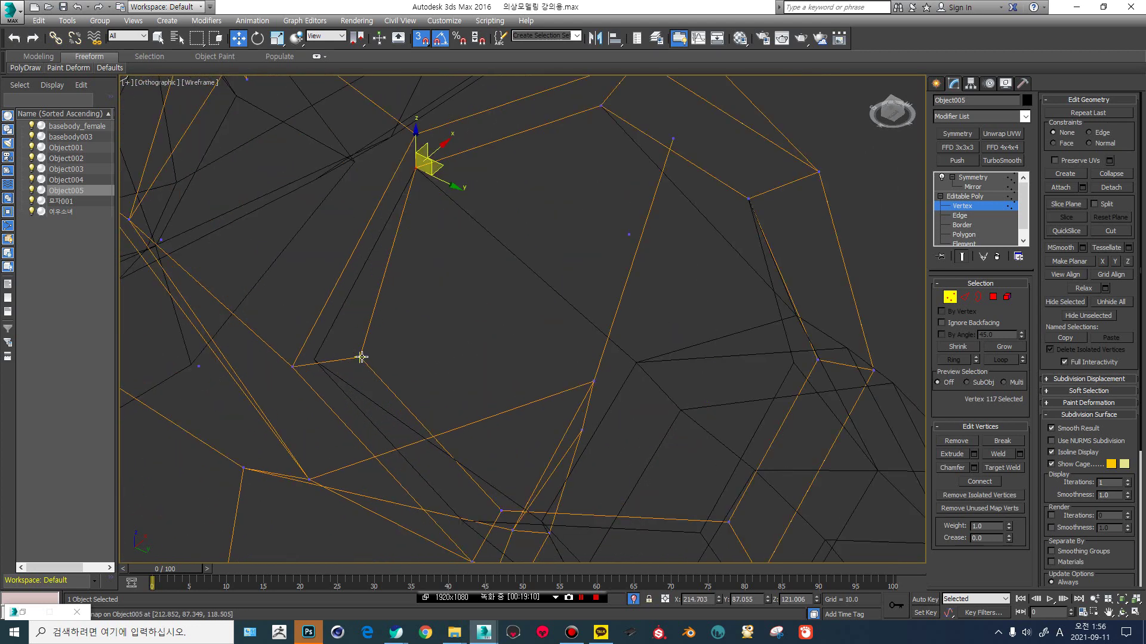
drag(360, 356, 316, 360)
middle_drag(458, 449, 522, 370)
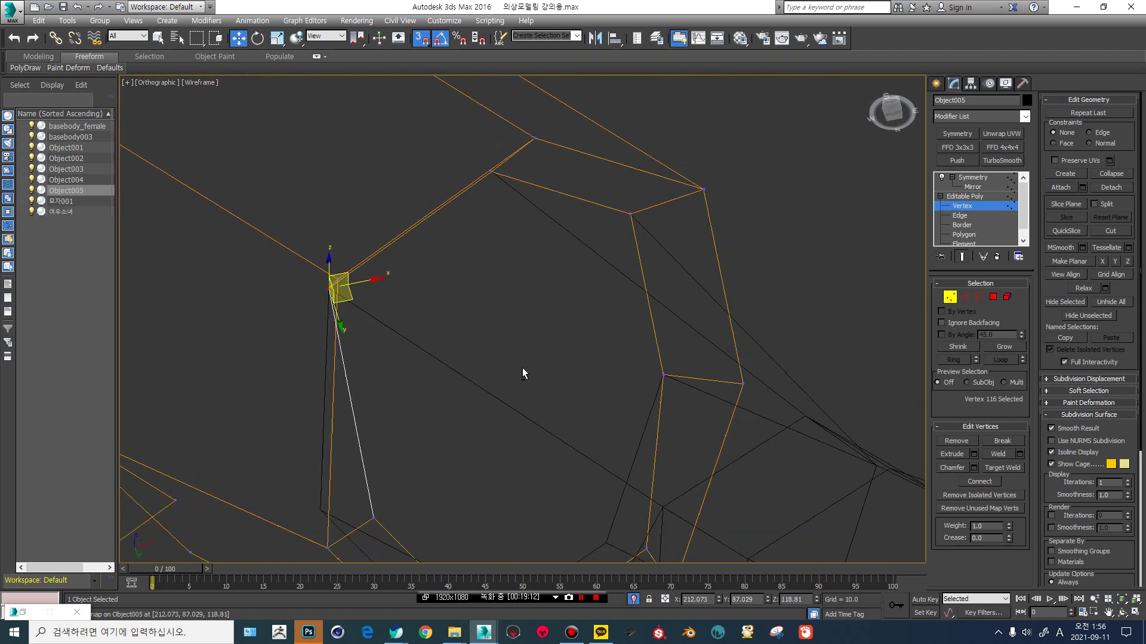
middle_drag(388, 451, 510, 330)
drag(494, 385, 442, 377)
middle_drag(614, 483, 545, 360)
click(548, 398)
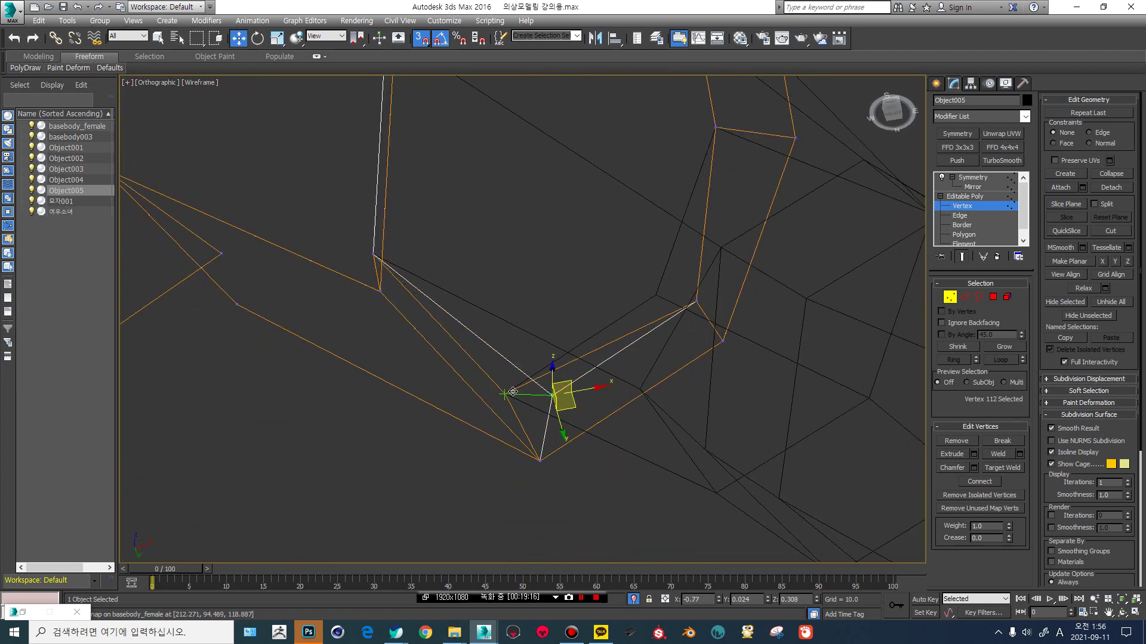
alt+middle_drag(550, 400, 591, 343)
click(545, 342)
key(F3)
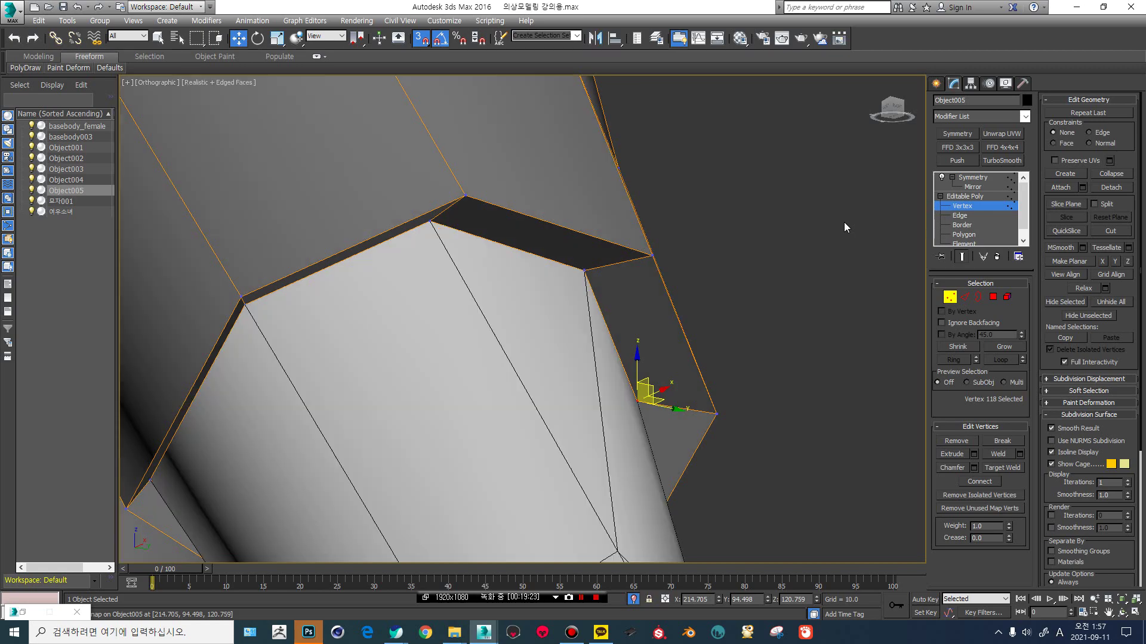
Leave vertex editing and inspect the sleeve rim and jacket from several low angles, with and without displayed edges.
click(962, 206)
scroll(603, 292, down, 4)
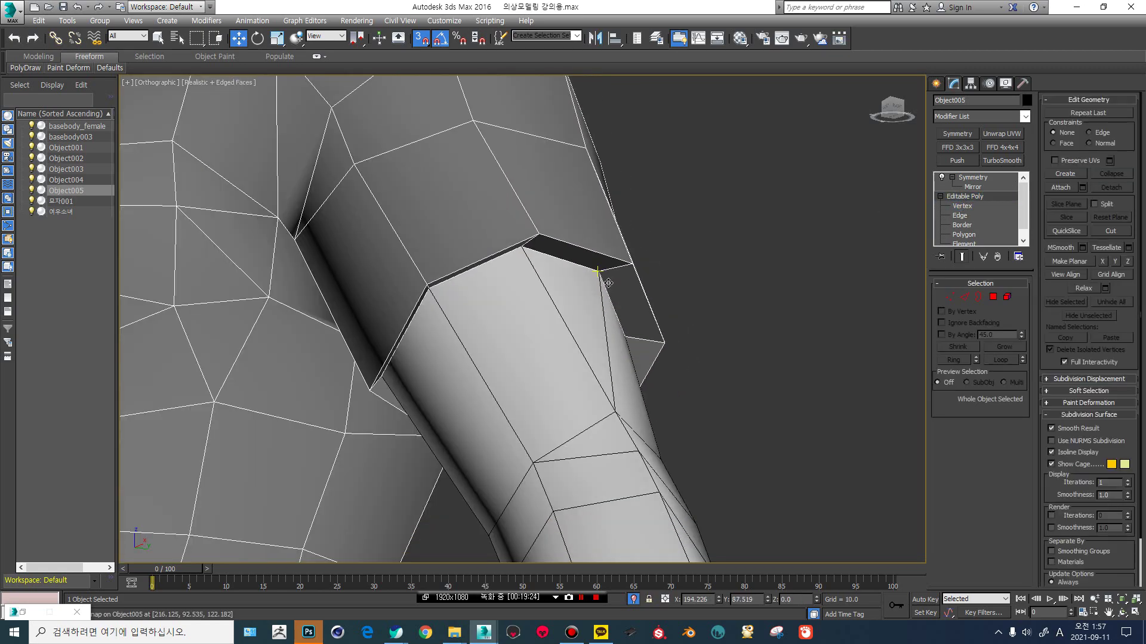
scroll(626, 277, down, 4)
alt+middle_drag(626, 277, 537, 267)
scroll(537, 268, up, 4)
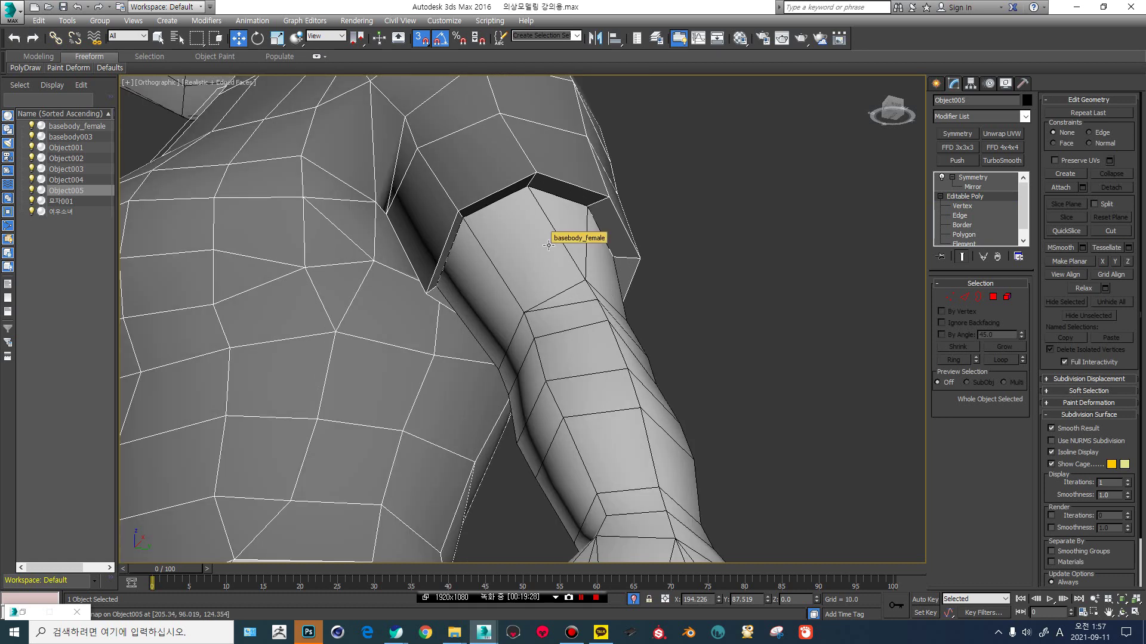
key(F4)
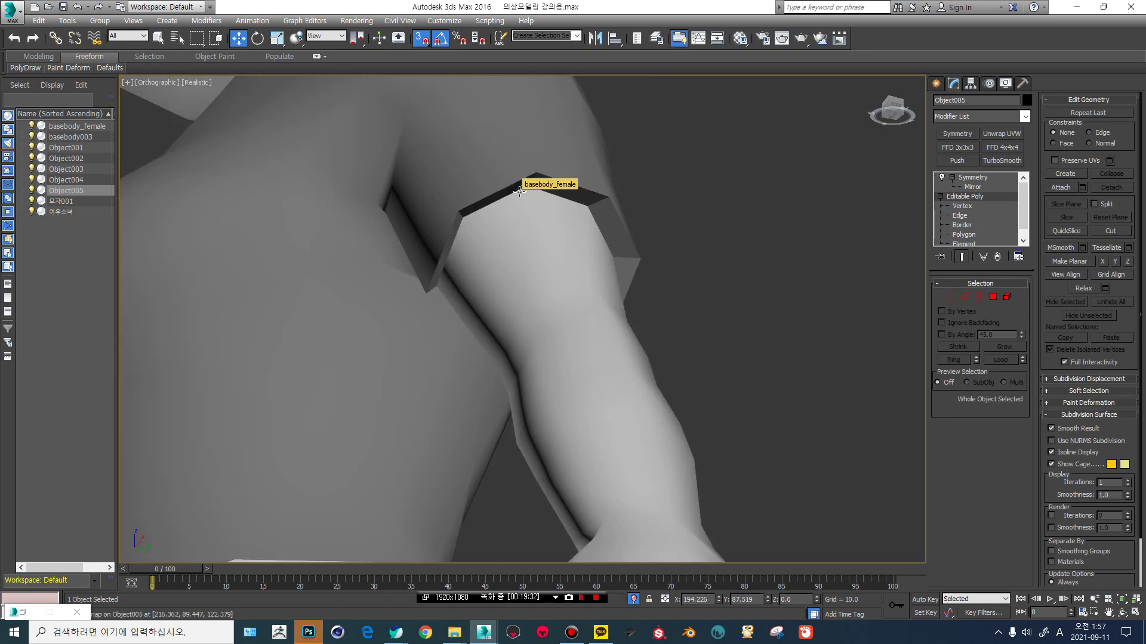
scroll(407, 287, down, 3)
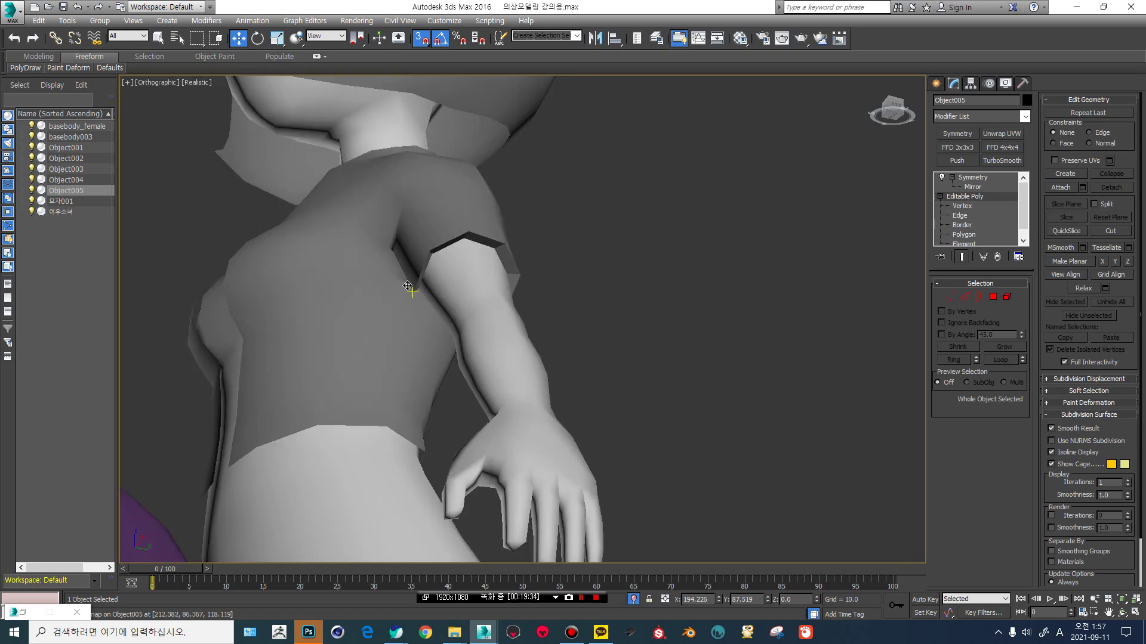
key(F4)
alt+middle_drag(329, 271, 349, 266)
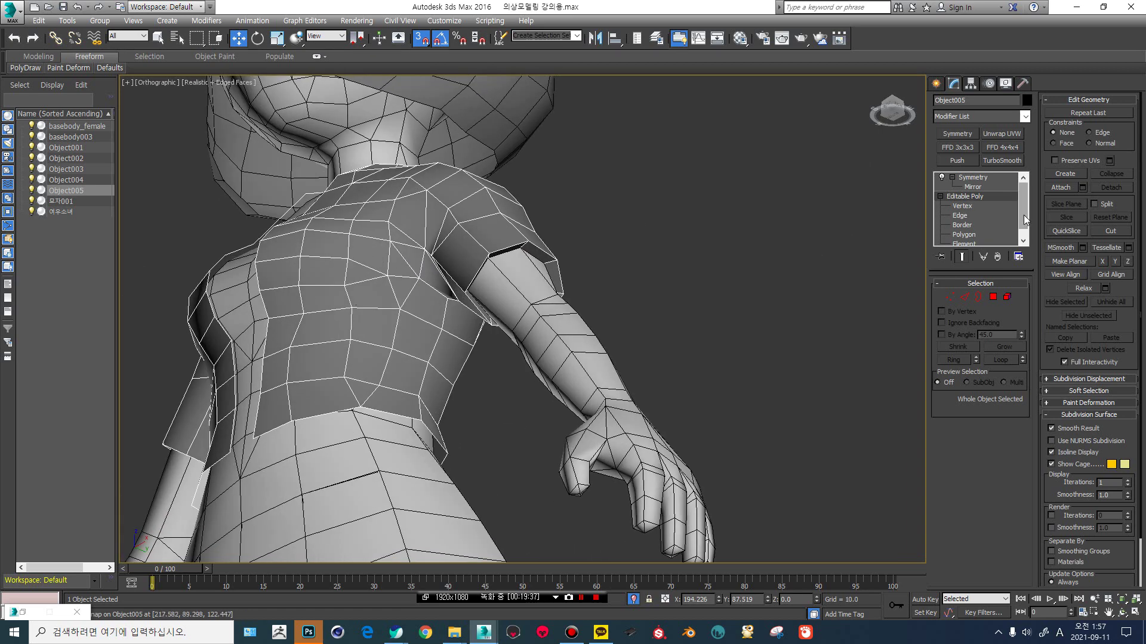
alt+middle_drag(475, 263, 512, 328)
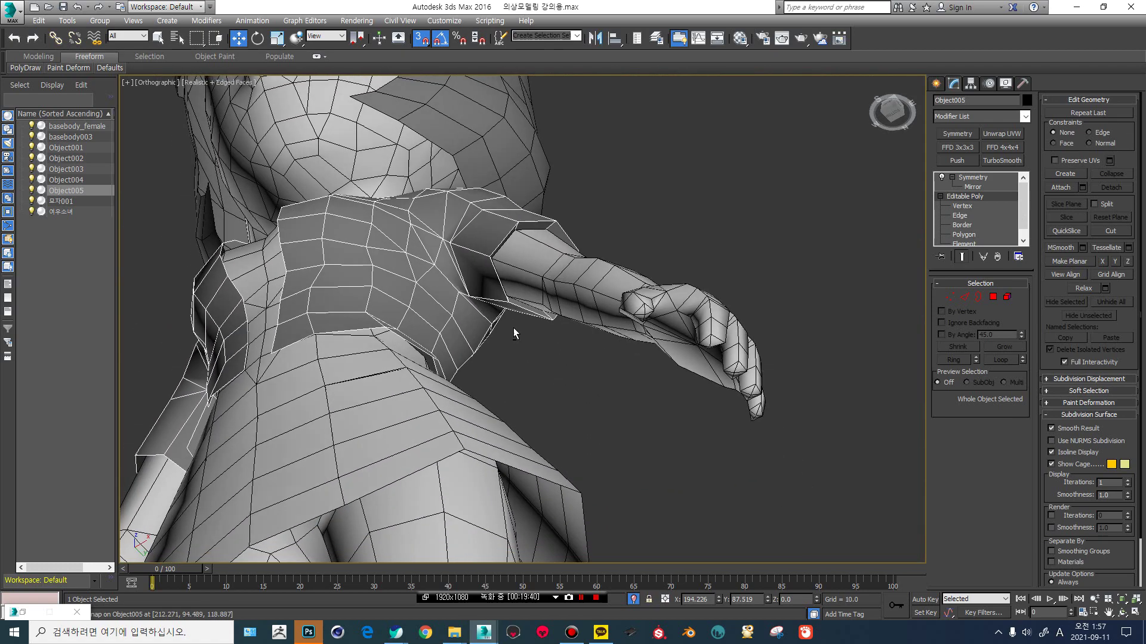
scroll(529, 229, up, 3)
scroll(576, 224, down, 4)
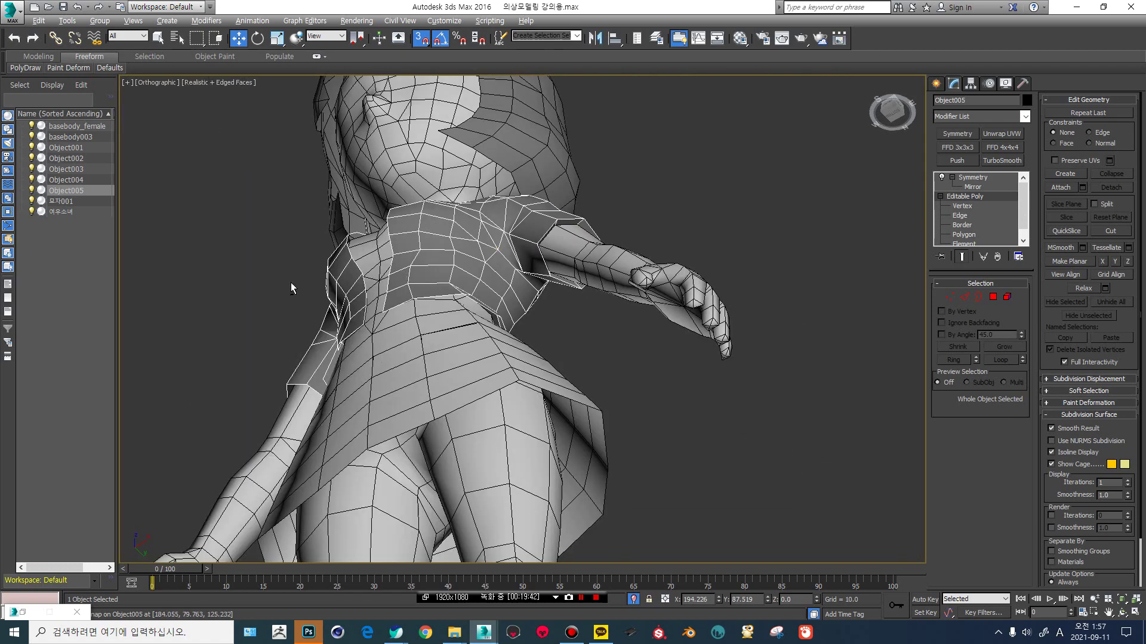
alt+middle_drag(292, 286, 382, 357)
middle_drag(430, 282, 447, 321)
mouse_move(448, 320)
alt+middle_down()
mouse_move(450, 339)
mouse_move(445, 321)
alt+middle_up()
scroll(446, 321, down, 5)
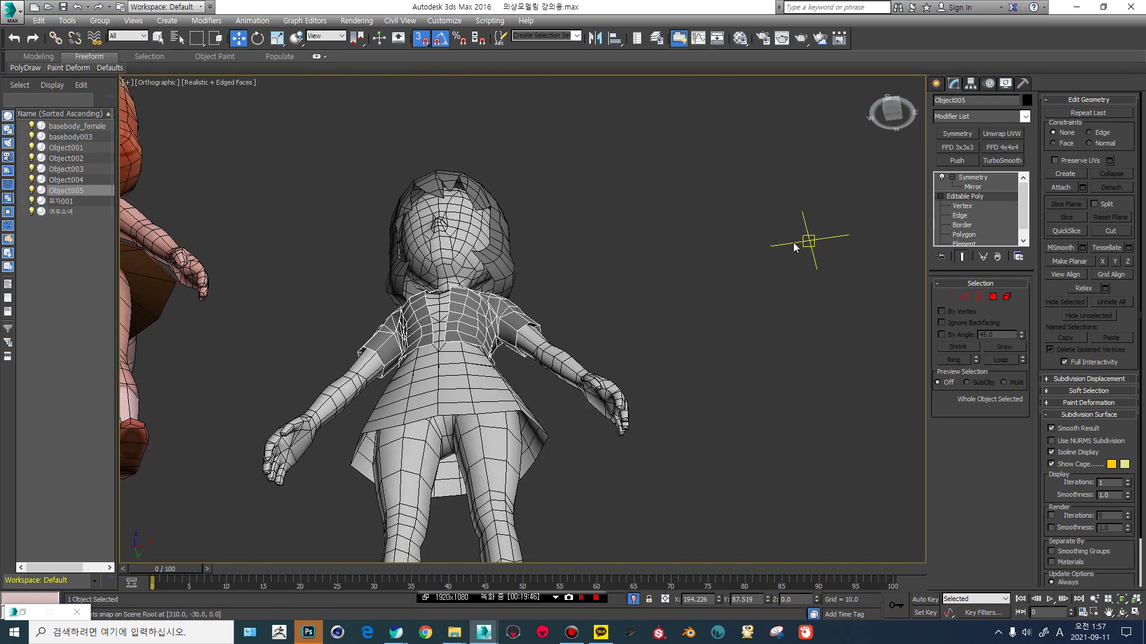
Turn off snapping and show the characters in the front view.
key(s)
click(893, 108)
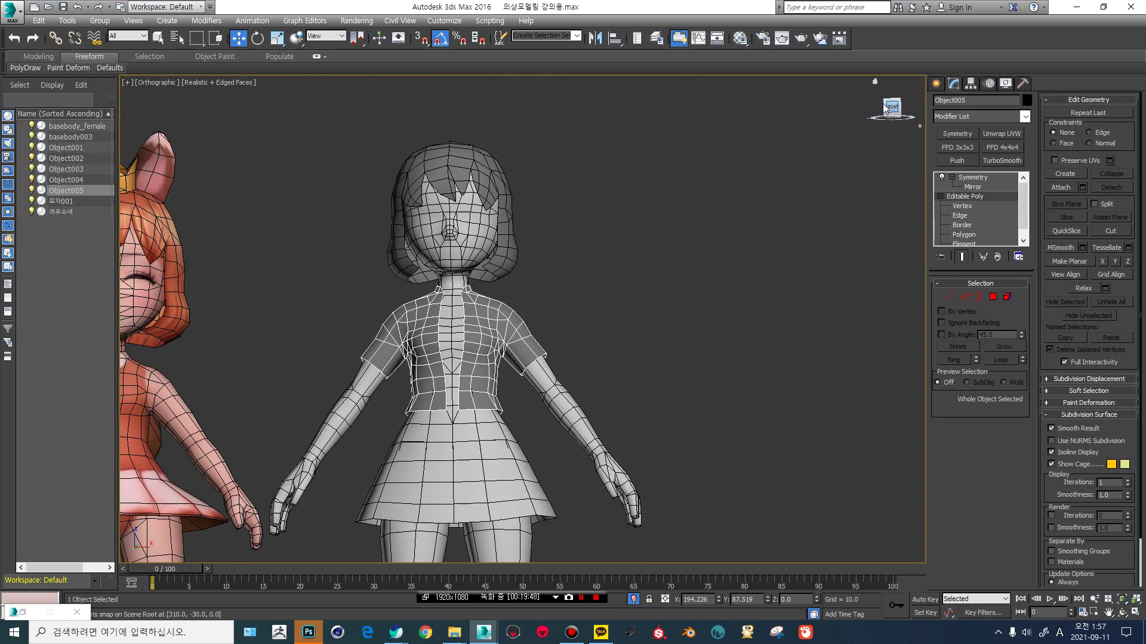
scroll(609, 275, up, 2)
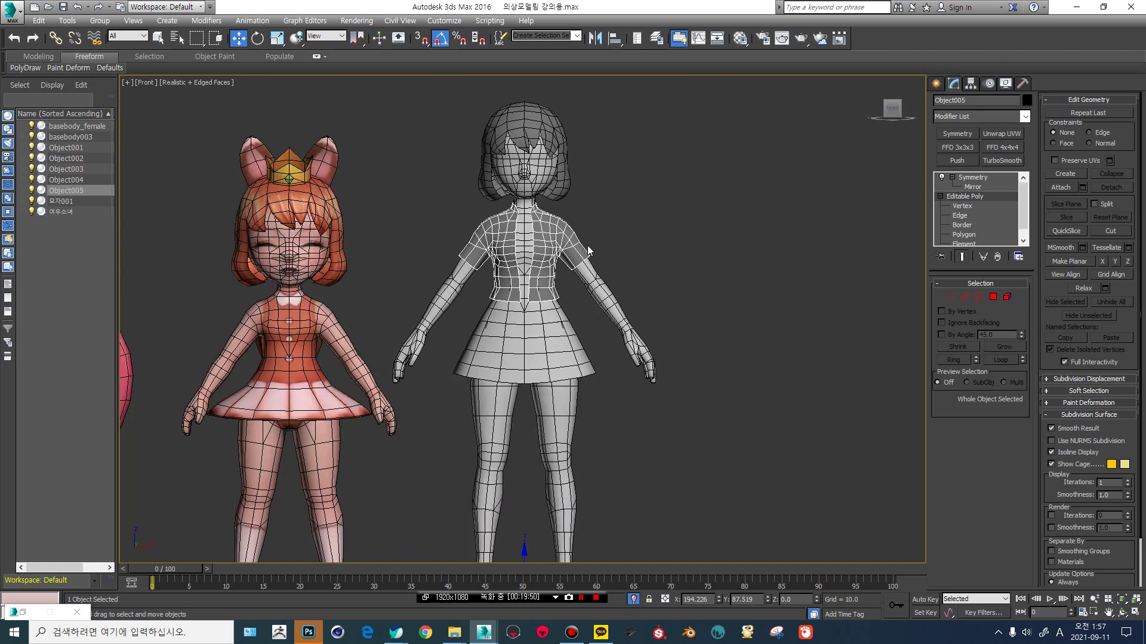
Select basebody_female and briefly show it see-through to compare its skirt with the leg mesh underneath.
middle_drag(525, 291, 644, 251)
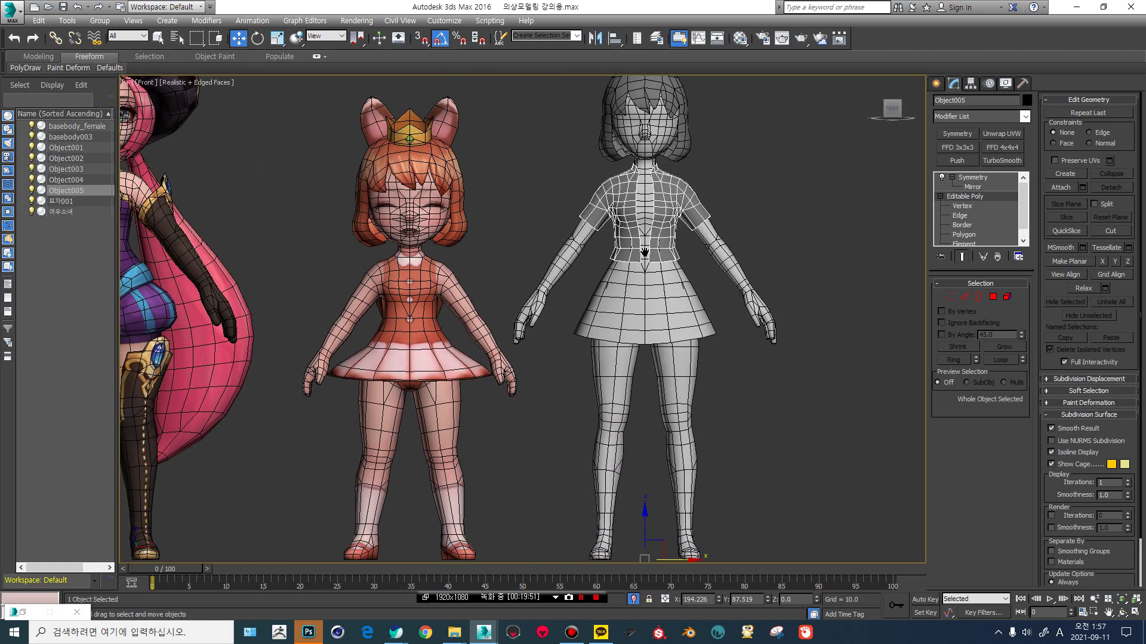
click(651, 288)
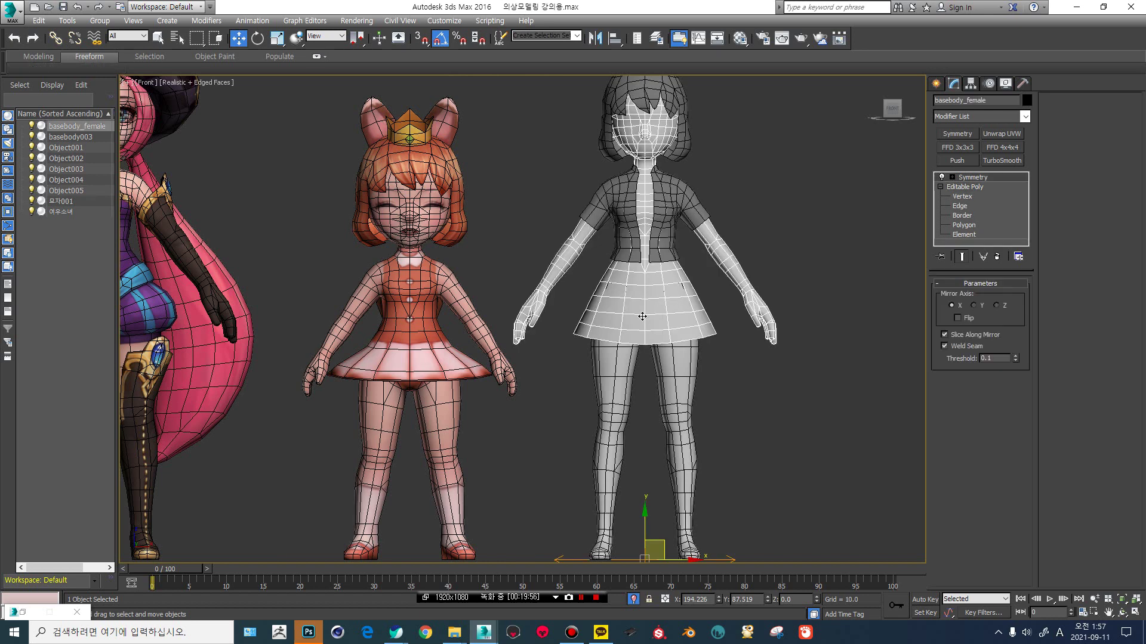
scroll(642, 317, up, 2)
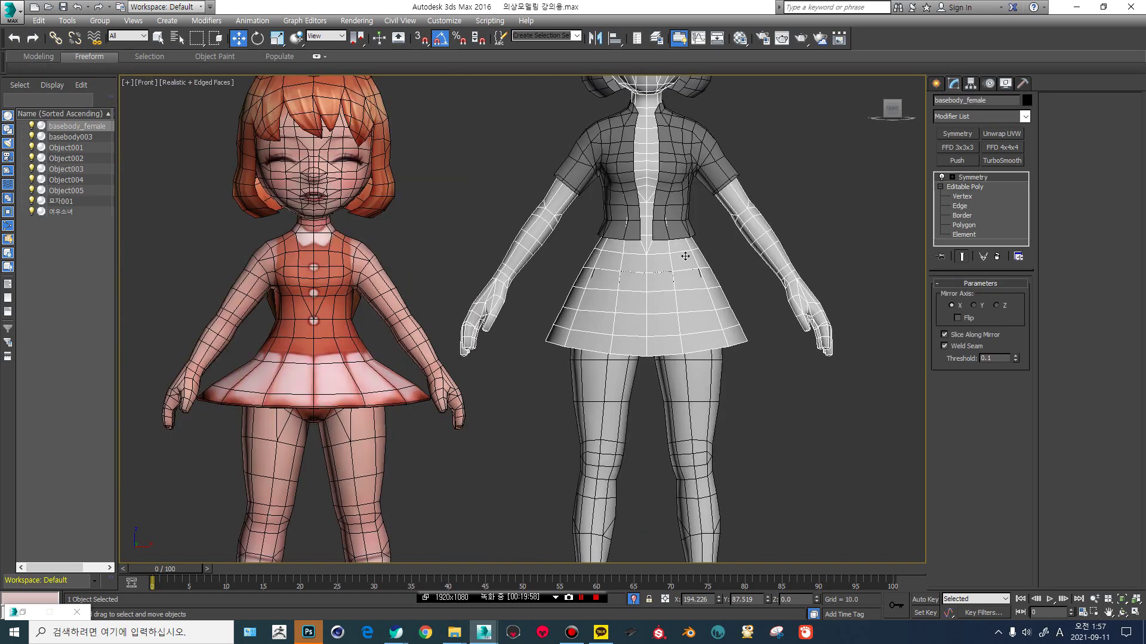
scroll(685, 256, up, 4)
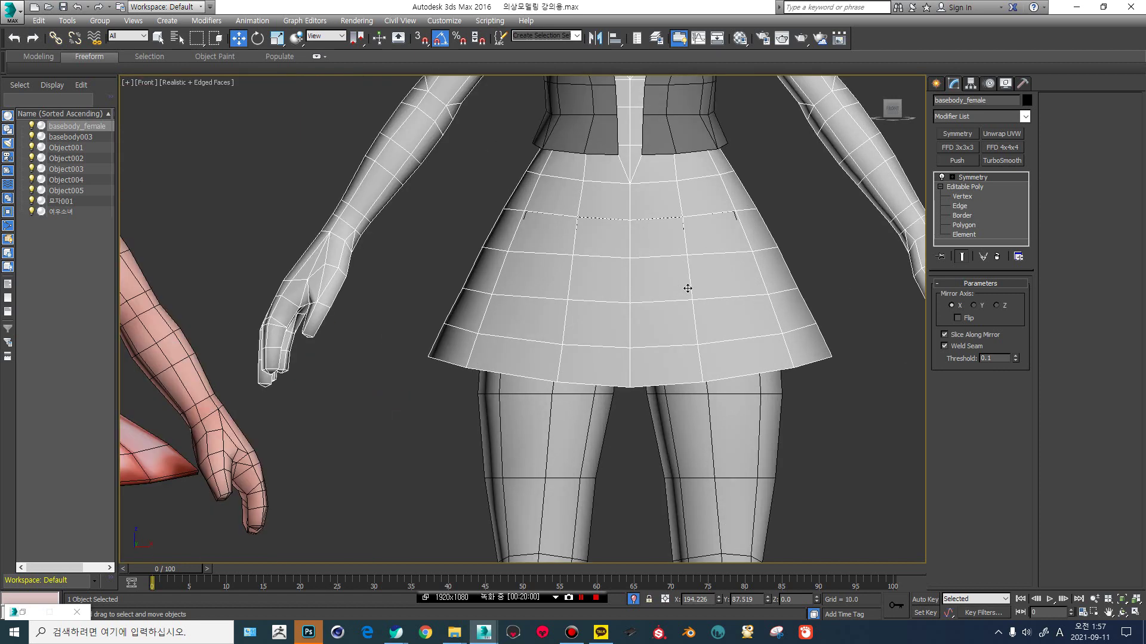
key(alt+x)
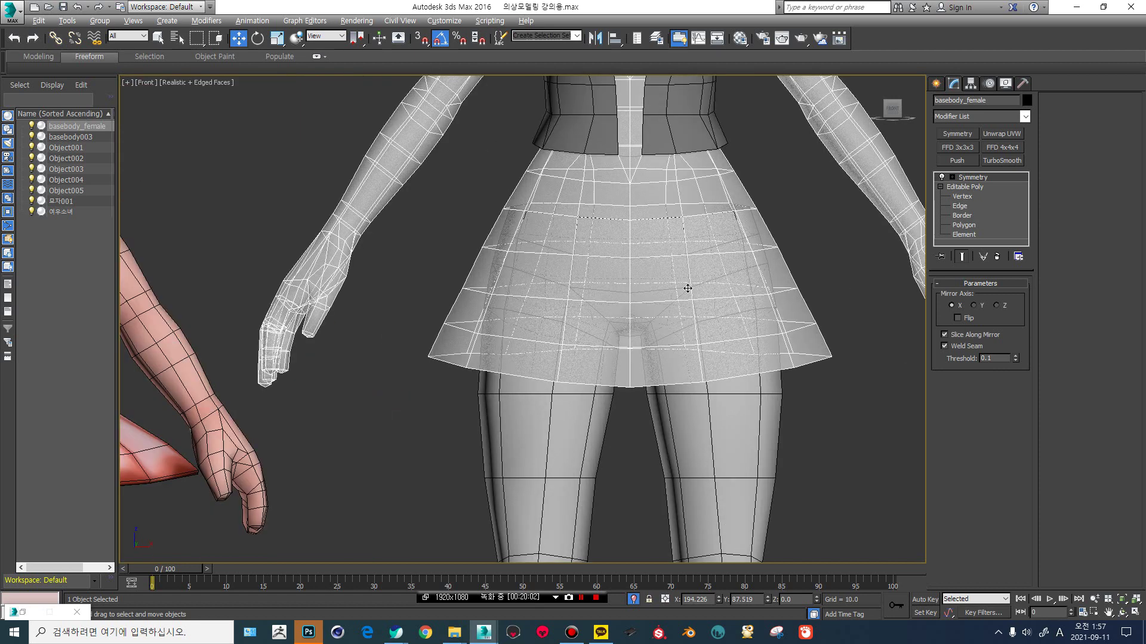
key(alt+x)
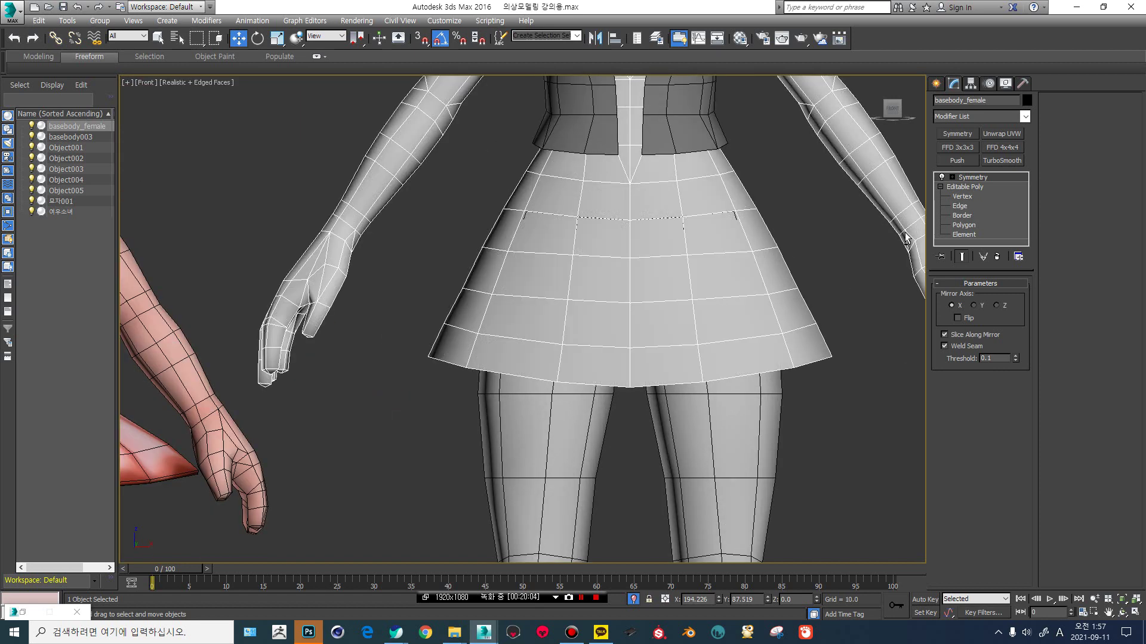
Select two horizontal edges in the middle rows of the basebody_female skirt's front to check them, and leave edge editing.
click(965, 225)
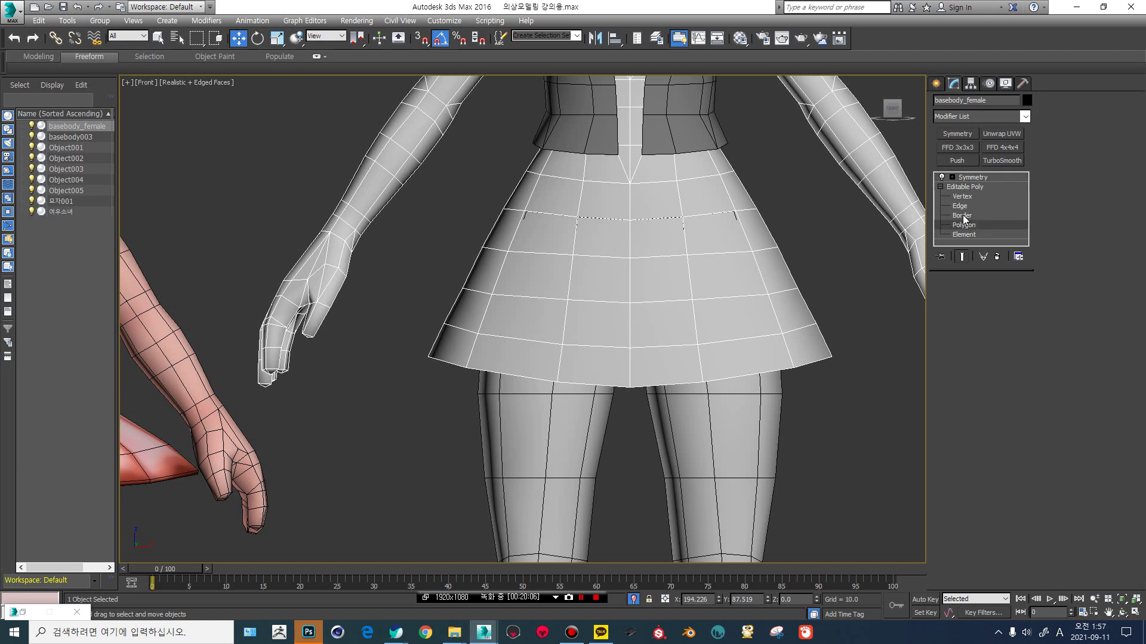
click(961, 216)
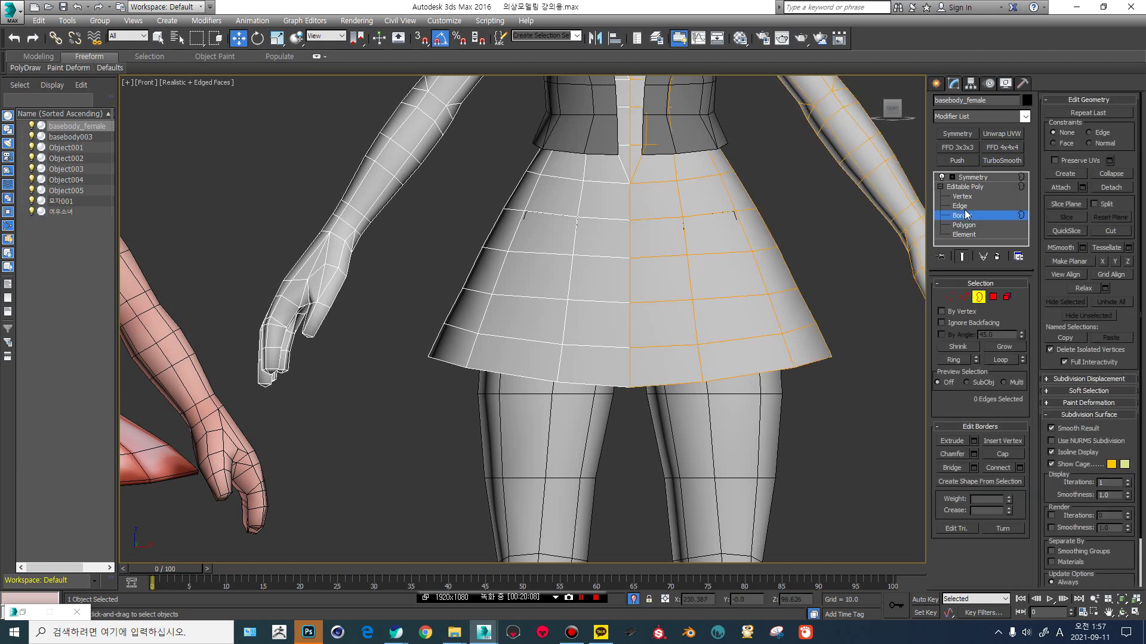
click(959, 206)
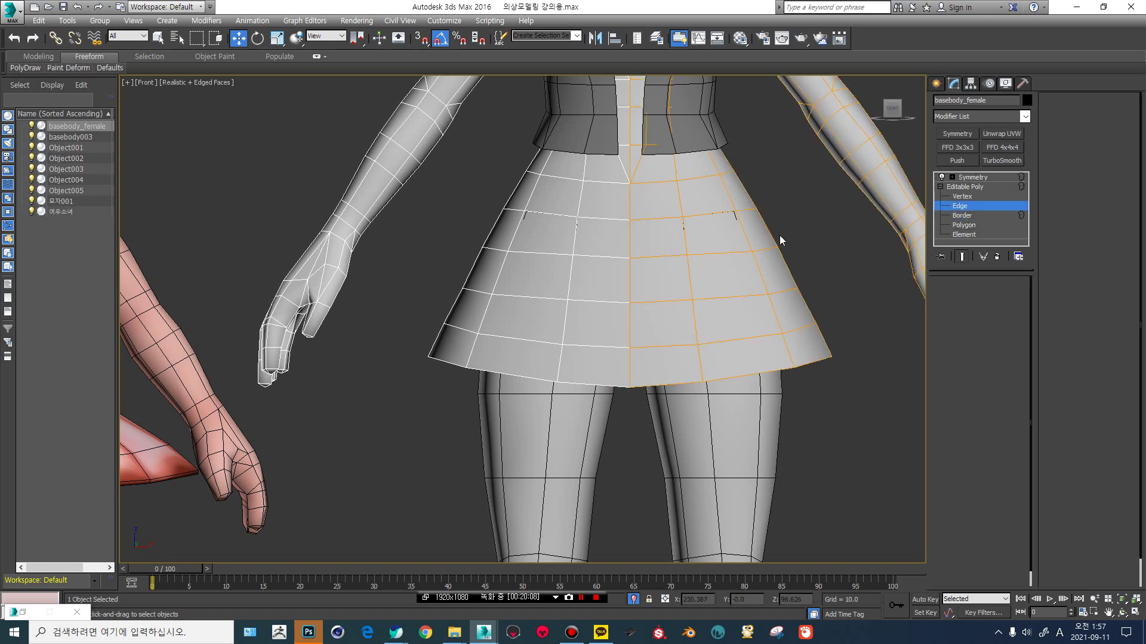
ctrl+click(710, 298)
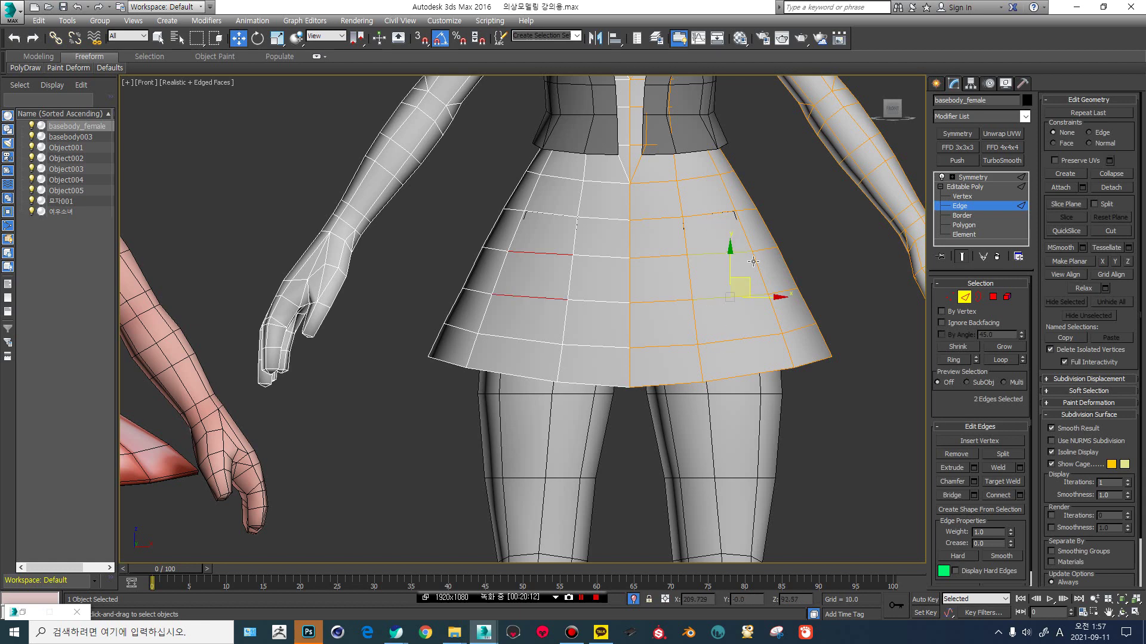
scroll(782, 244, up, 3)
middle_drag(776, 289, 774, 267)
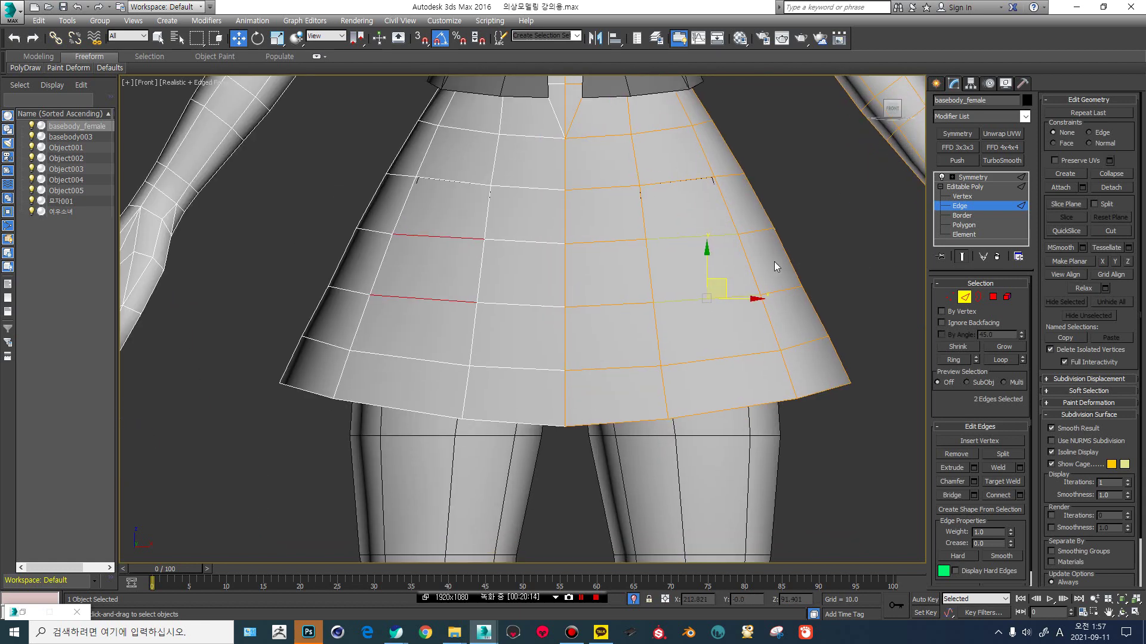
click(961, 188)
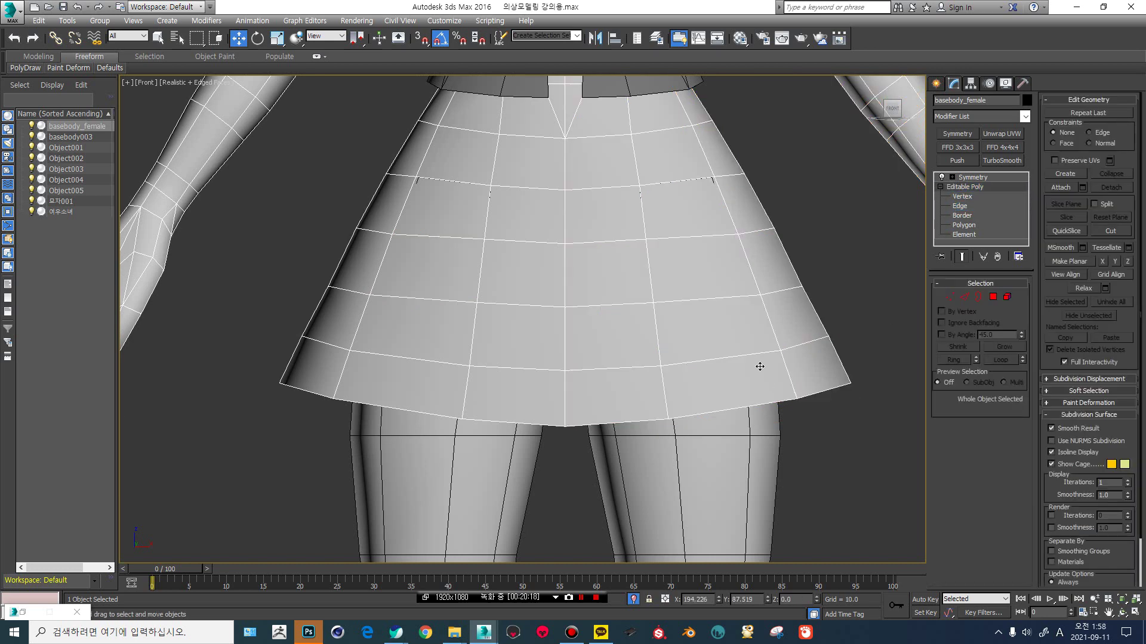
middle_drag(782, 325, 764, 332)
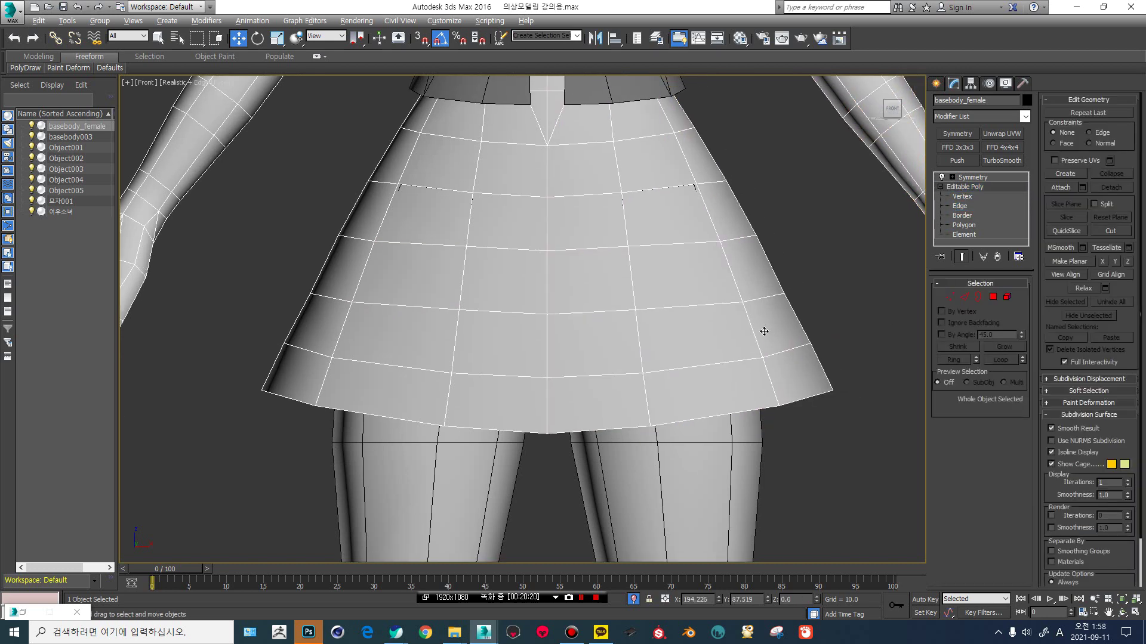
Make the skirt see-through, select the leg mesh Object004 and hide every other object.
key(alt+x)
click(726, 458)
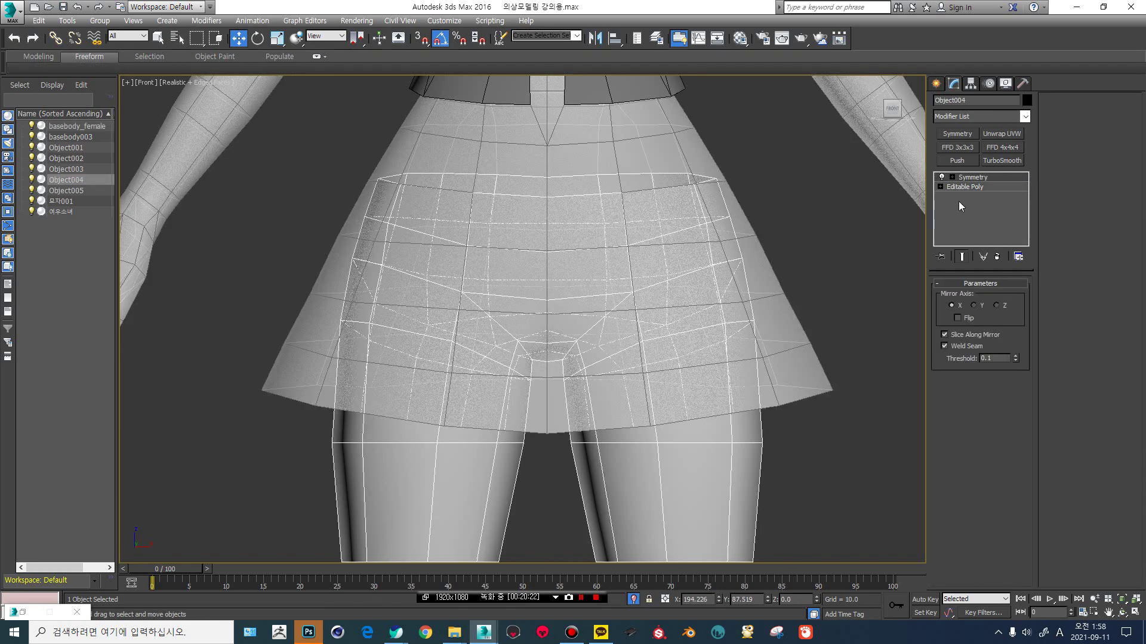
scroll(776, 269, down, 5)
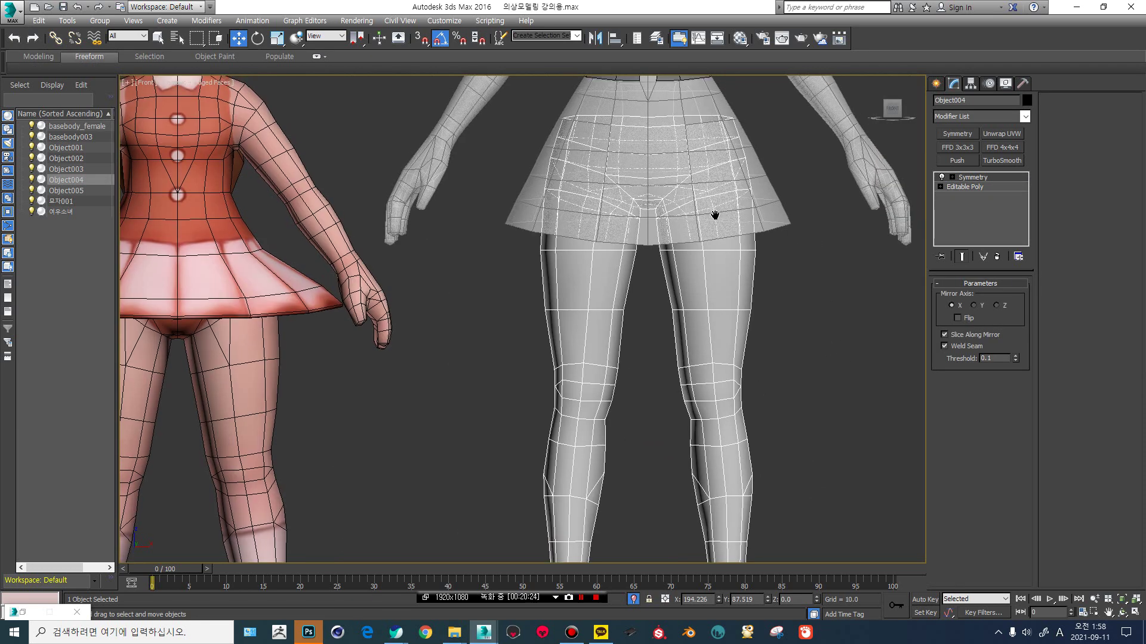
scroll(711, 328, up, 4)
right_click(712, 388)
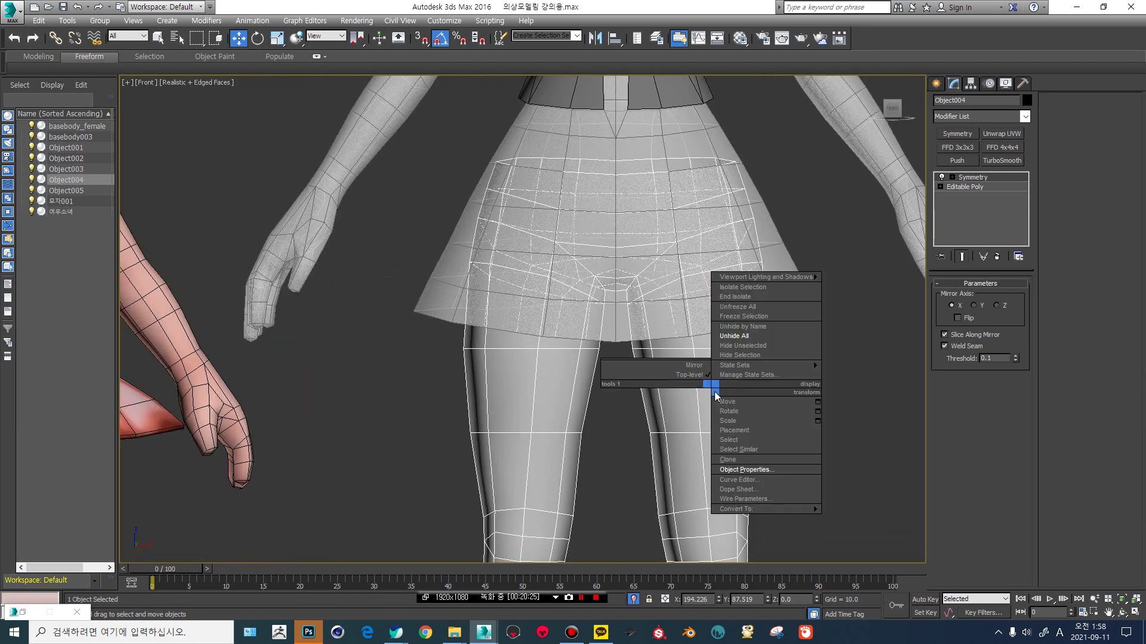
click(733, 356)
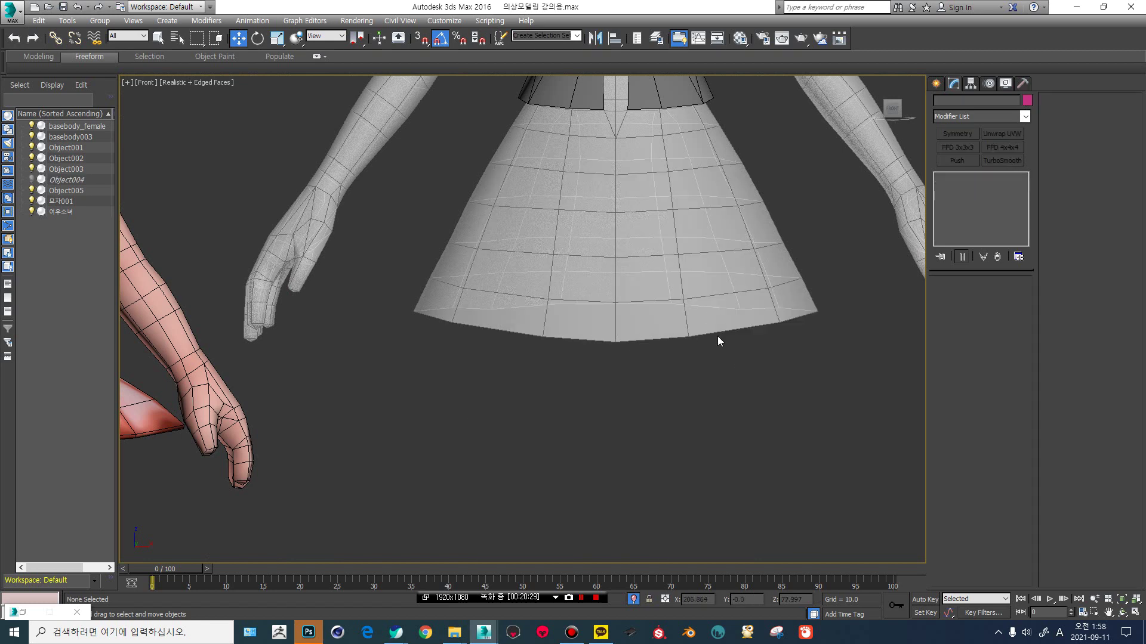
key(ctrl+z)
right_click(721, 357)
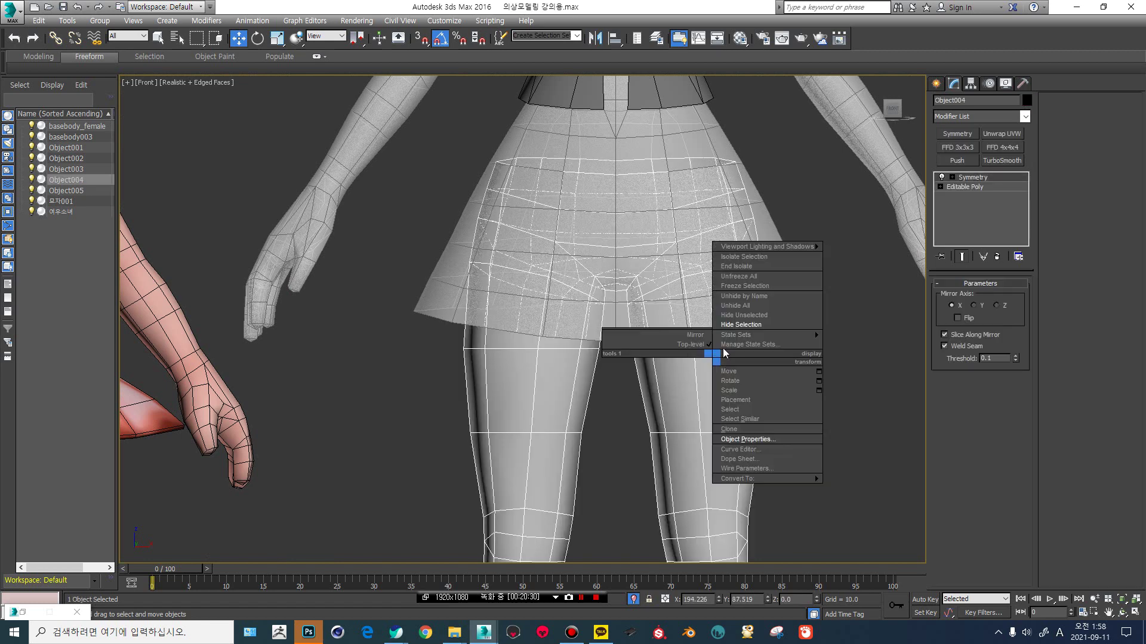
click(735, 315)
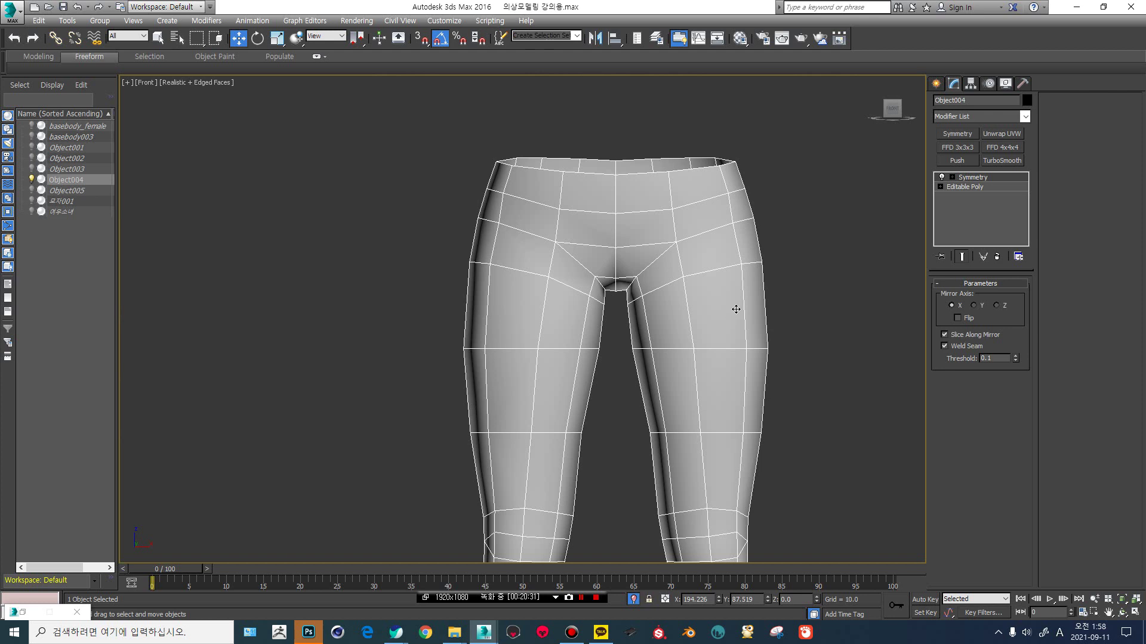
Turn off the end-result display and examine the edge loops around the hip and upper thigh of Object004.
click(940, 187)
click(960, 206)
click(962, 256)
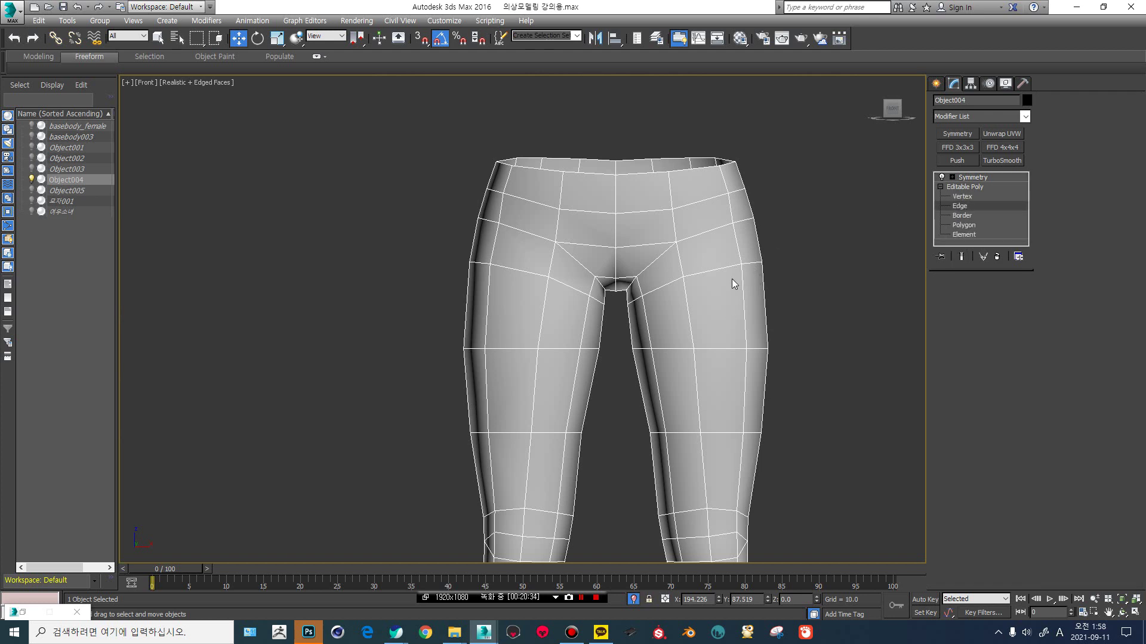
double_click(720, 270)
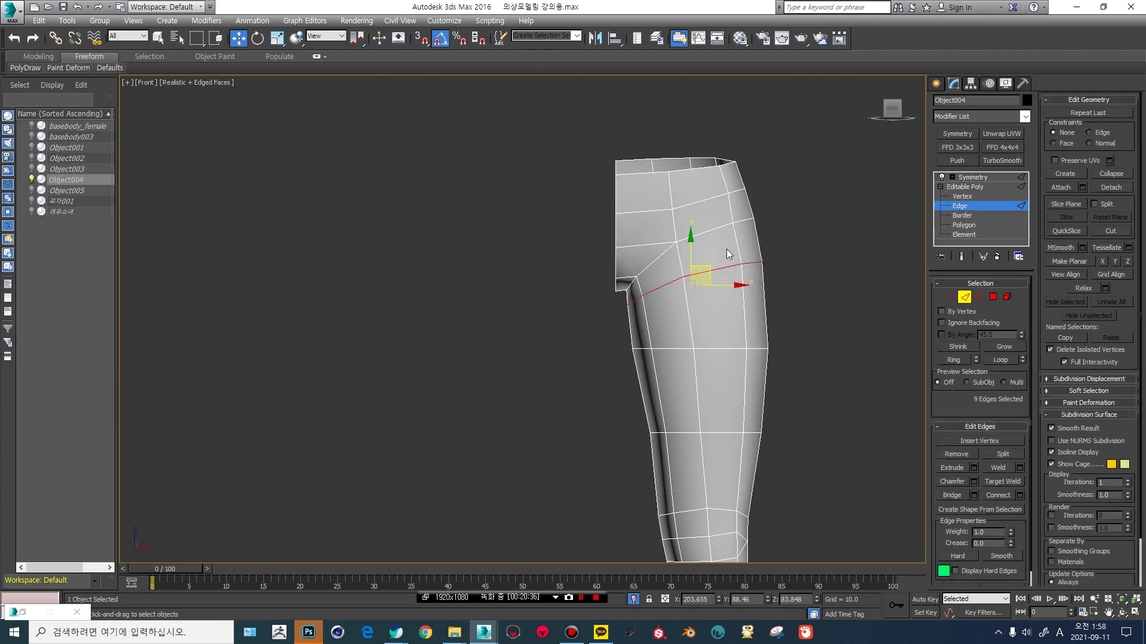
click(663, 255)
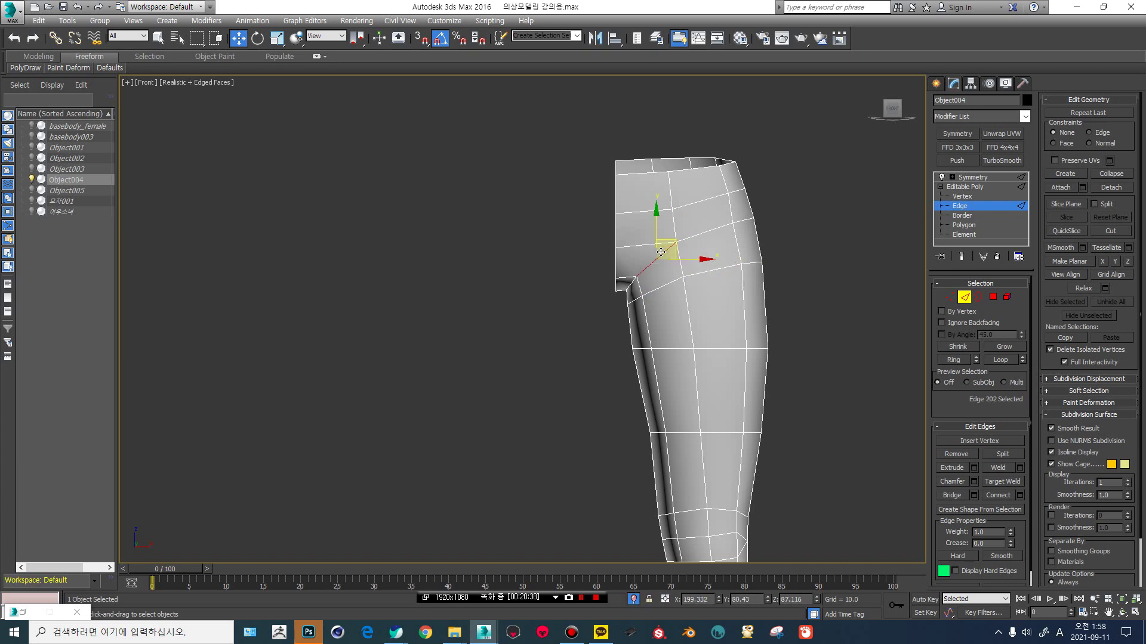
ctrl+click(701, 231)
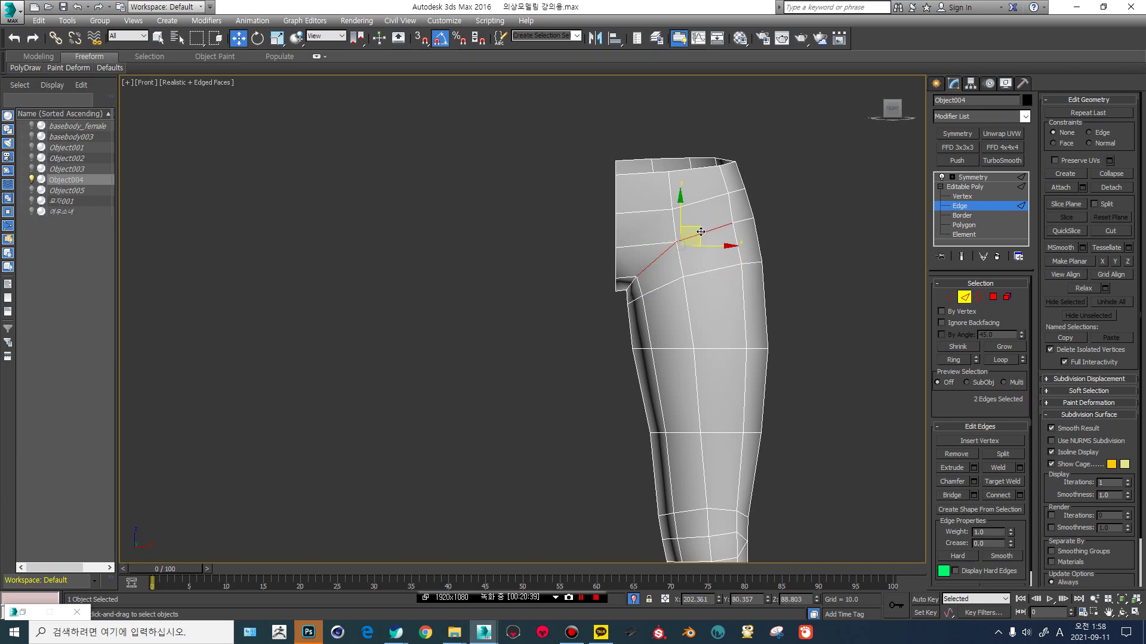
click(643, 210)
double_click(700, 203)
double_click(703, 232)
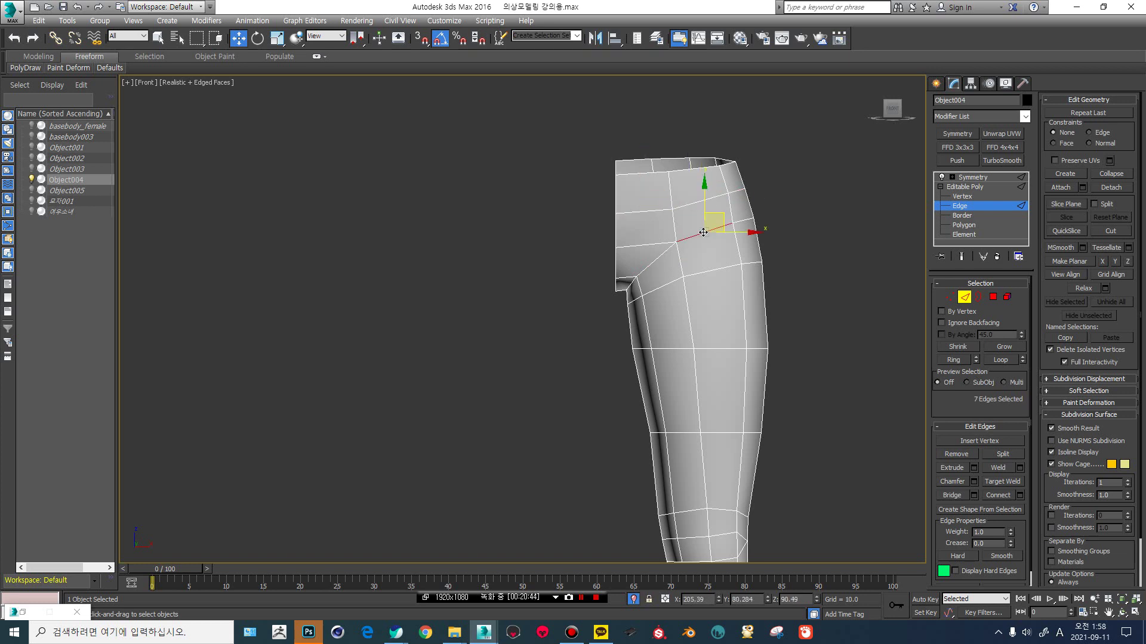
double_click(701, 275)
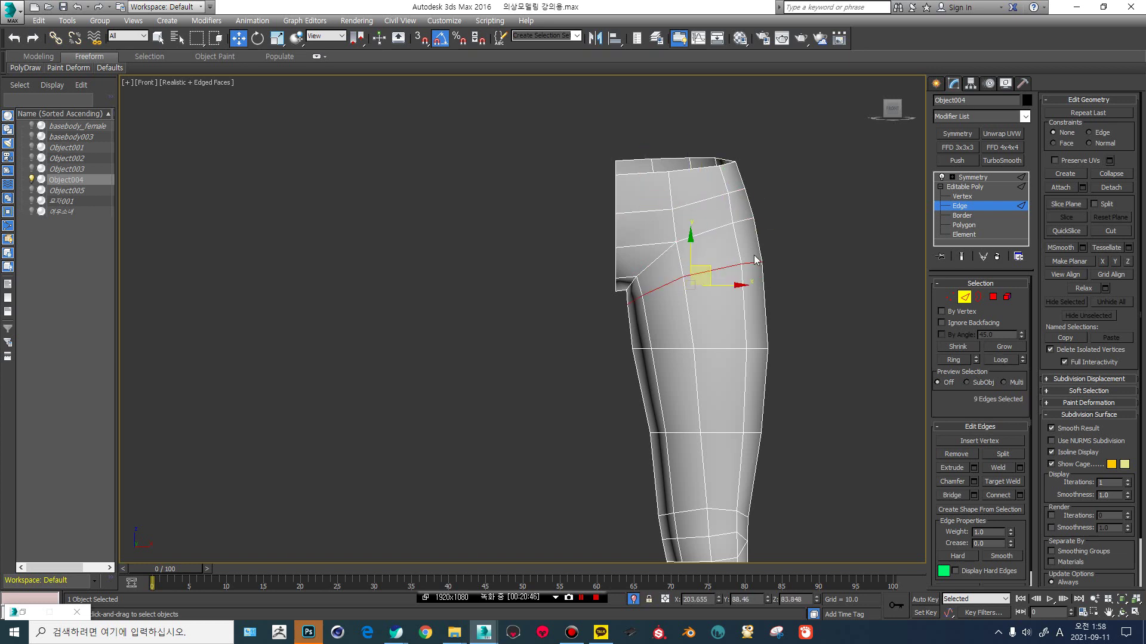
Unhide all objects, leave edge editing on the legs and reselect basebody_female.
right_click(842, 250)
click(863, 197)
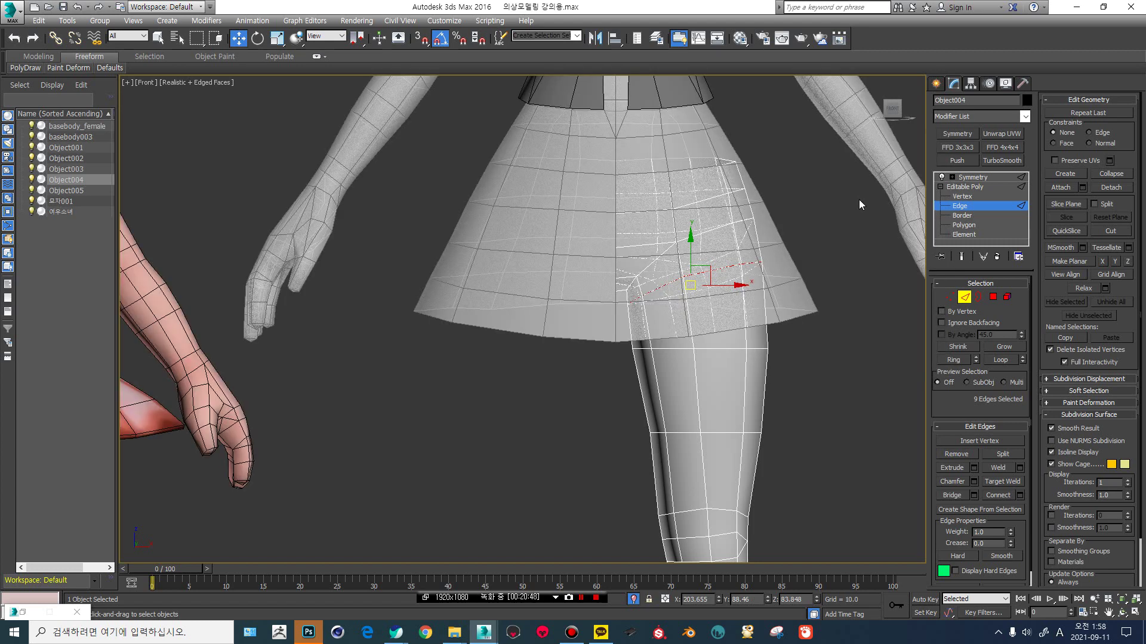
click(954, 187)
click(712, 232)
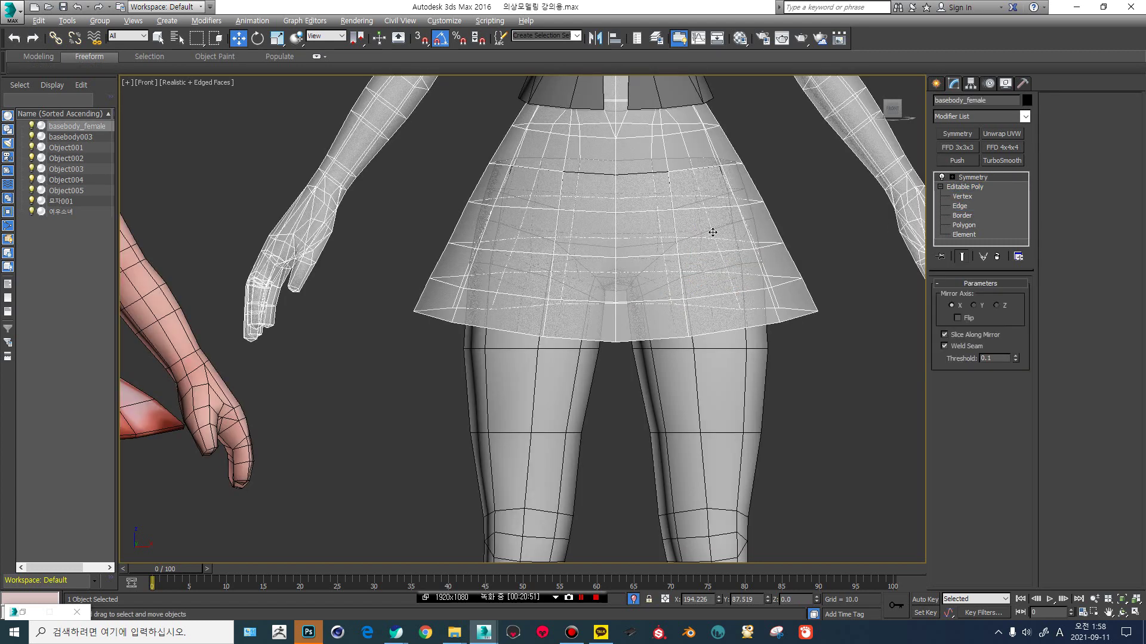
Select three horizontal skirt edges, one per row, and show the mesh see-through to compare them with the leg loops.
click(958, 206)
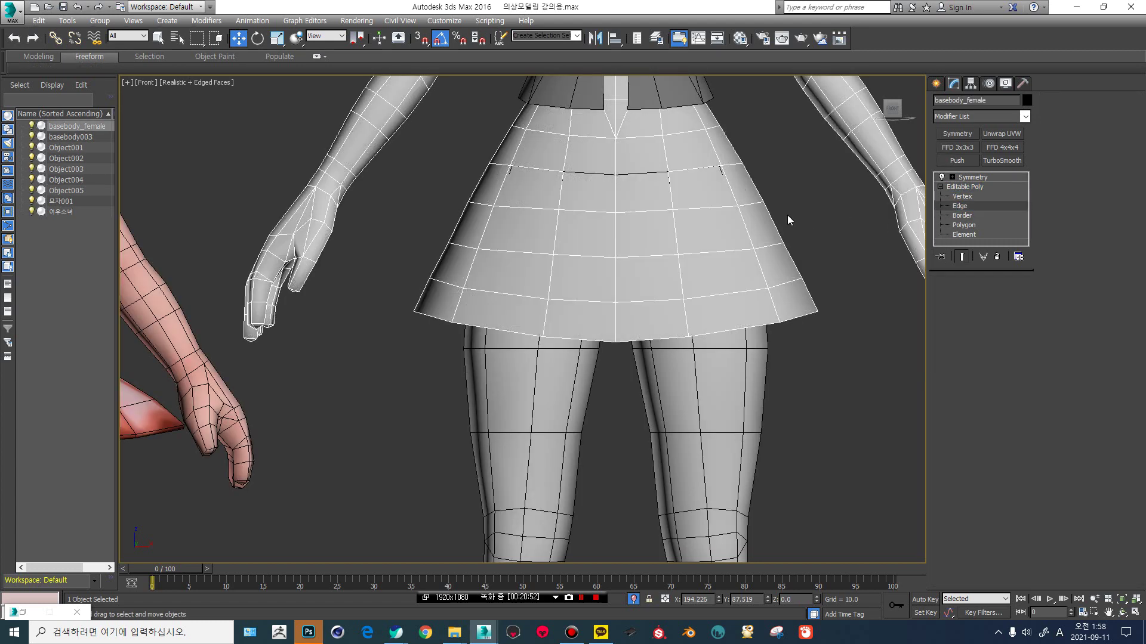
click(704, 208)
ctrl+click(718, 256)
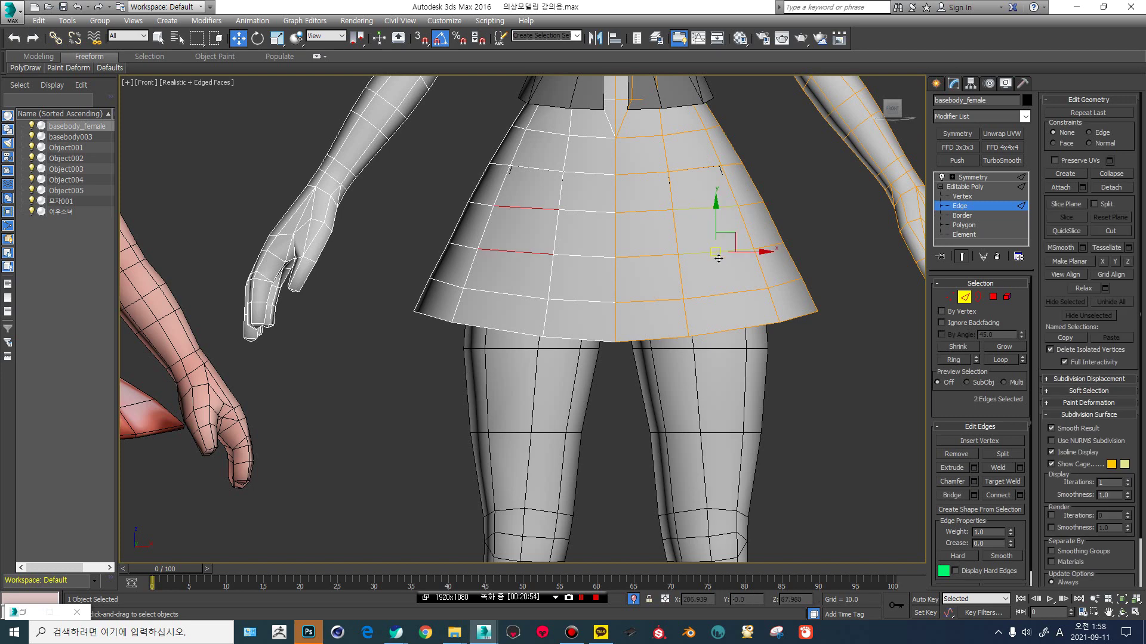
ctrl+click(722, 293)
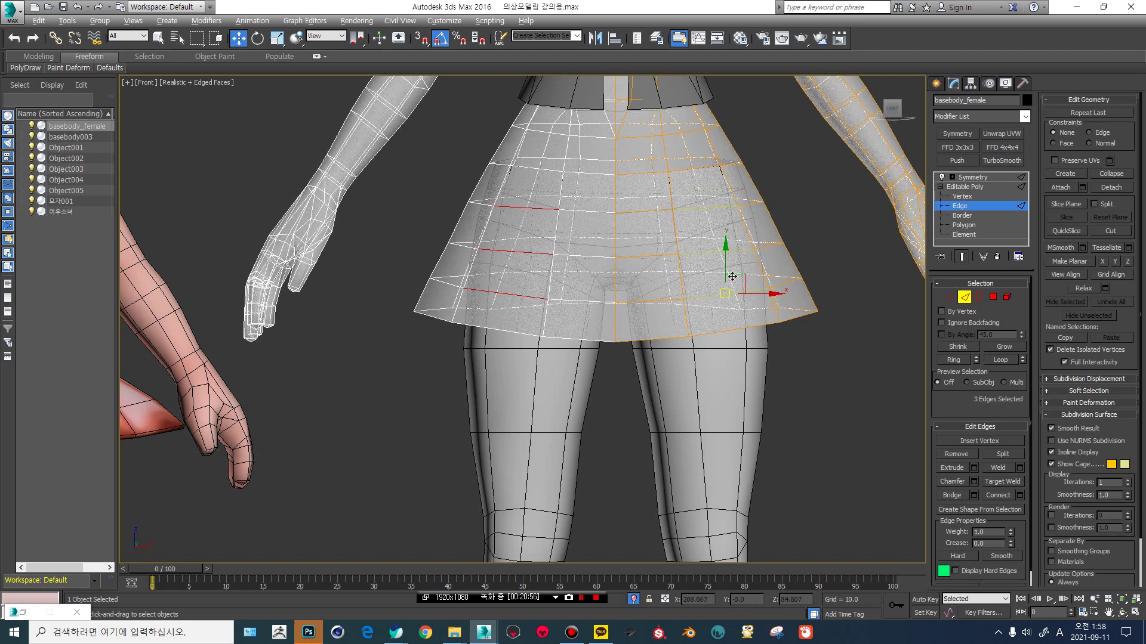
scroll(722, 293, up, 5)
Switch basebody_female to vertex editing and raise the centre vertex and its neighbour in the skirt's crotch-level row towards the leg loops.
click(971, 206)
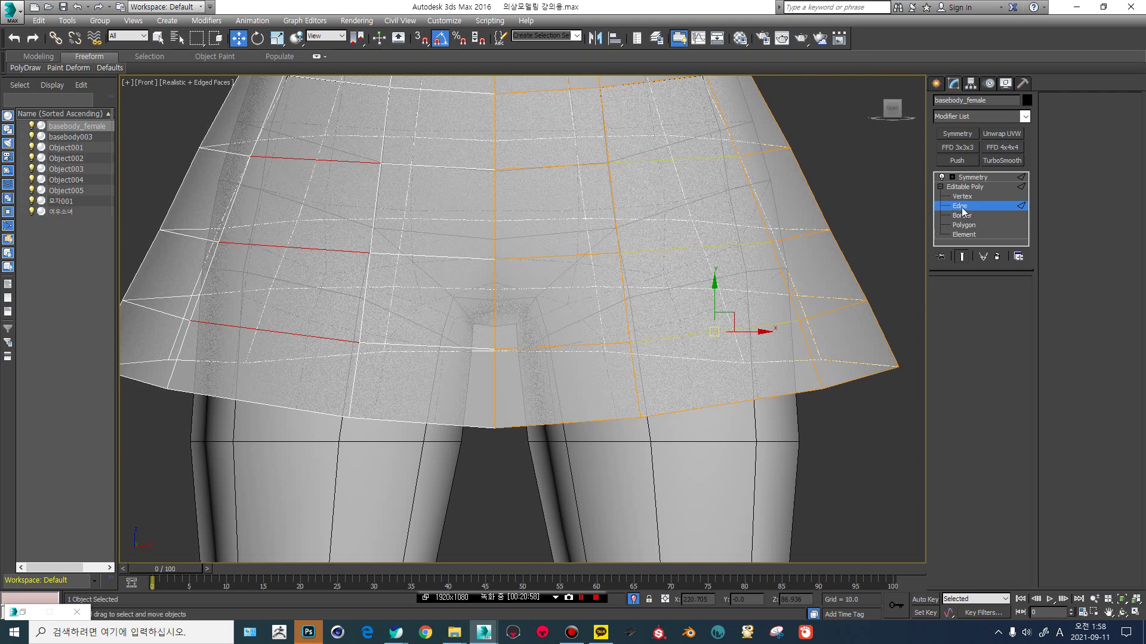
click(972, 196)
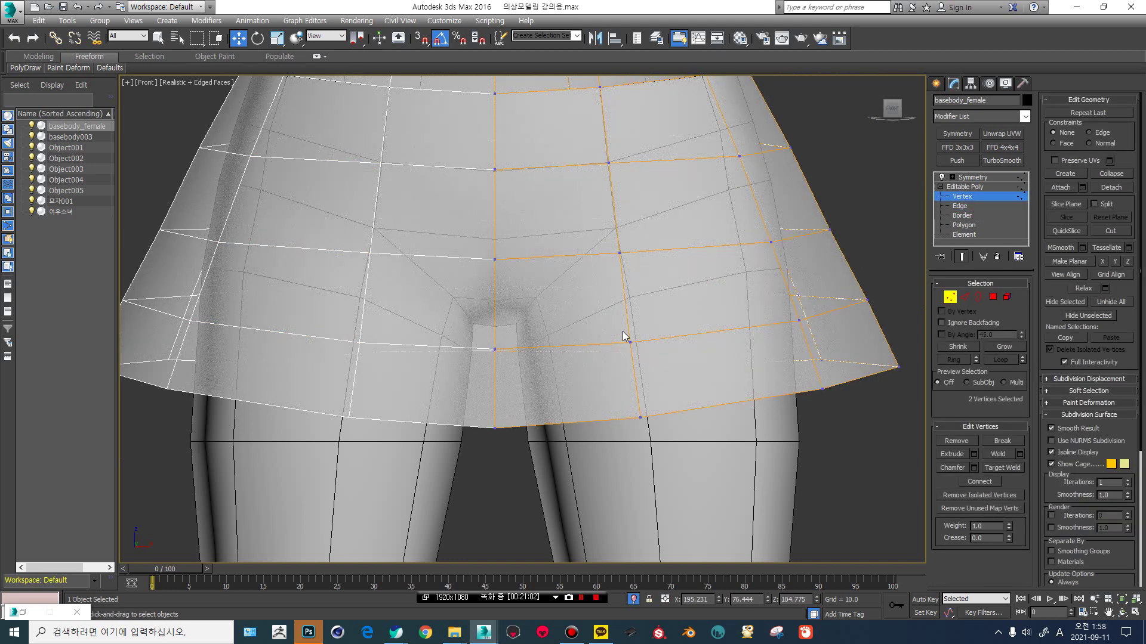
scroll(623, 334, down, 3)
scroll(641, 286, up, 3)
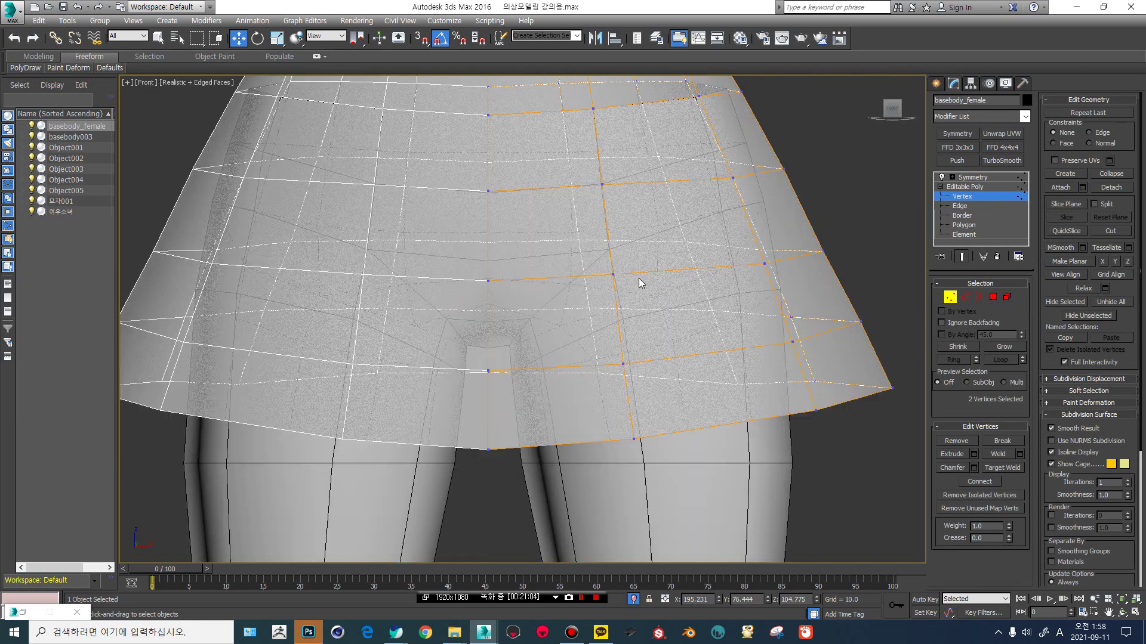
click(614, 275)
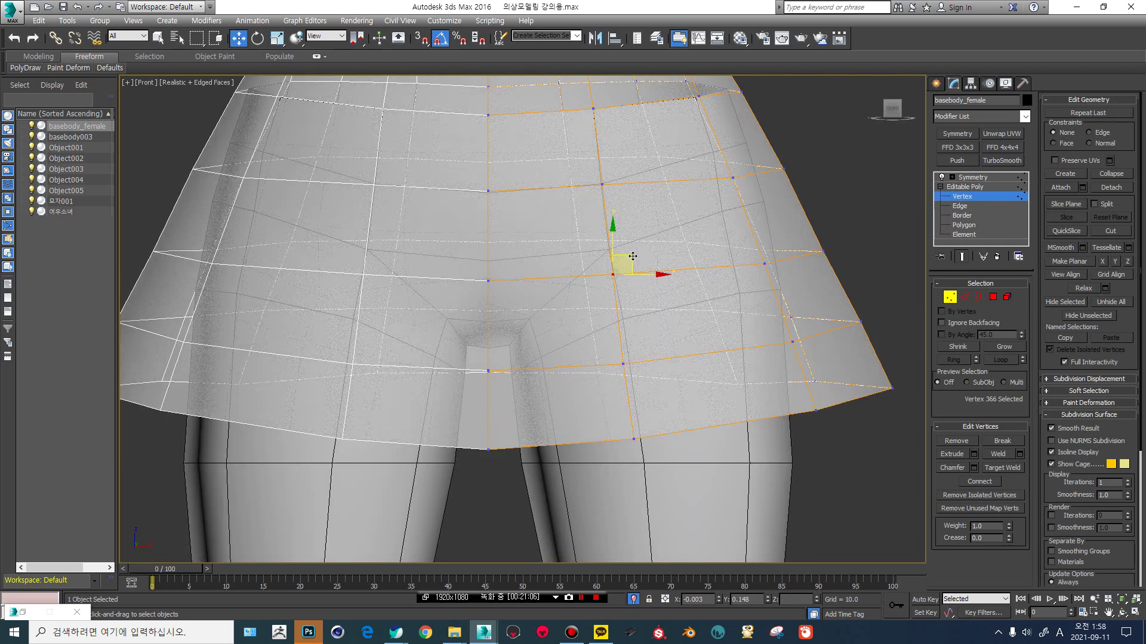
mouse_move(633, 260)
mouse_down()
mouse_move(633, 248)
mouse_move(633, 259)
mouse_up()
scroll(638, 277, up, 2)
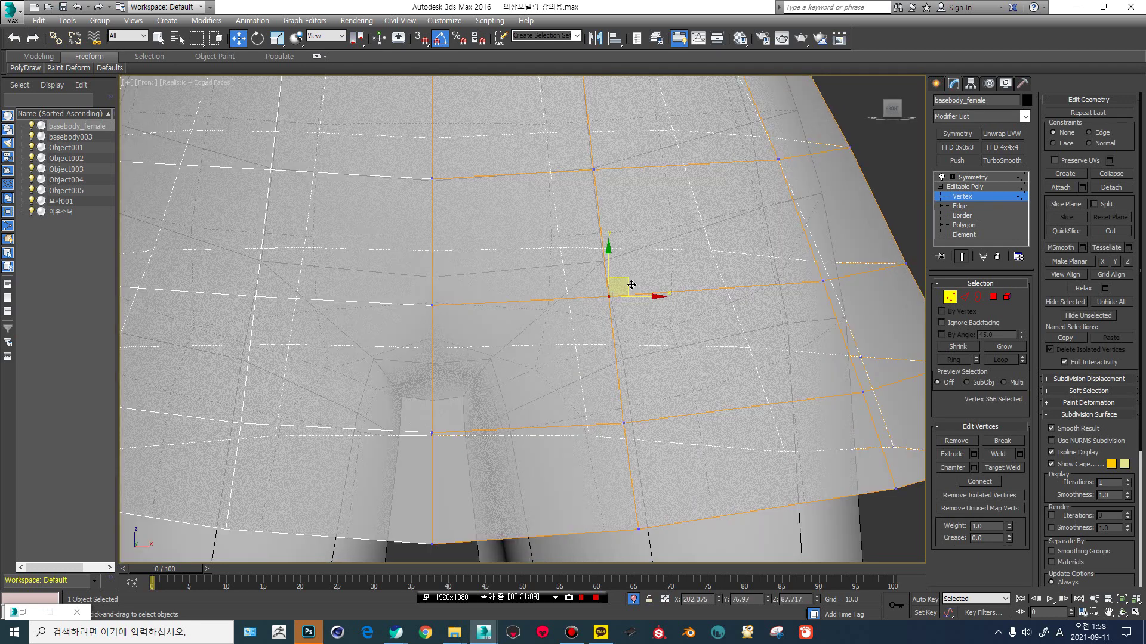
click(432, 306)
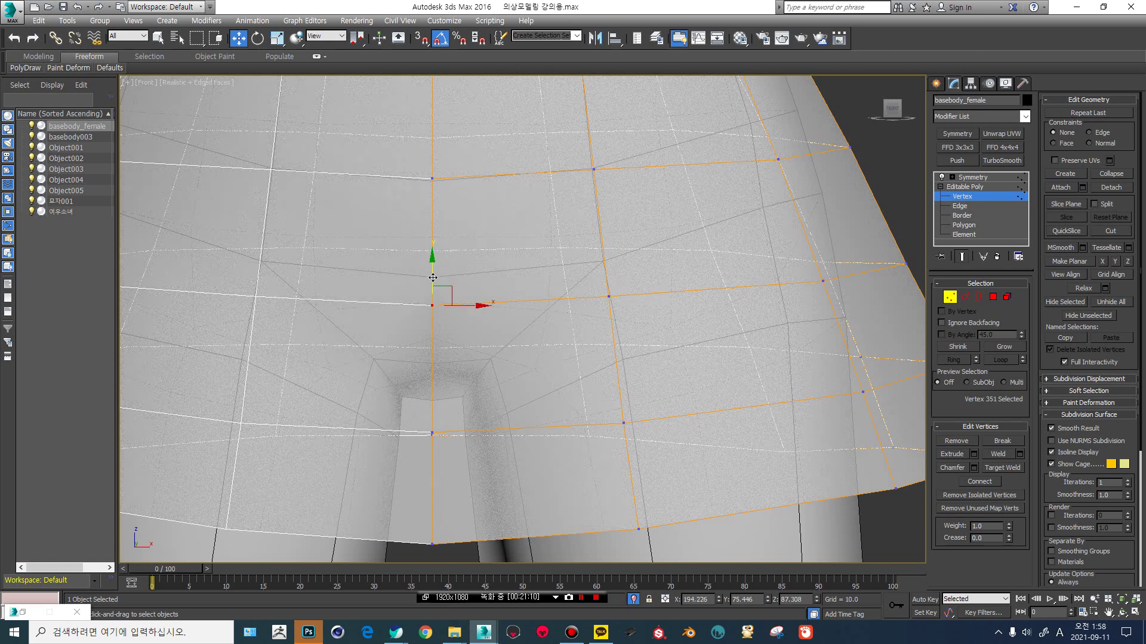
drag(432, 276, 434, 251)
click(608, 296)
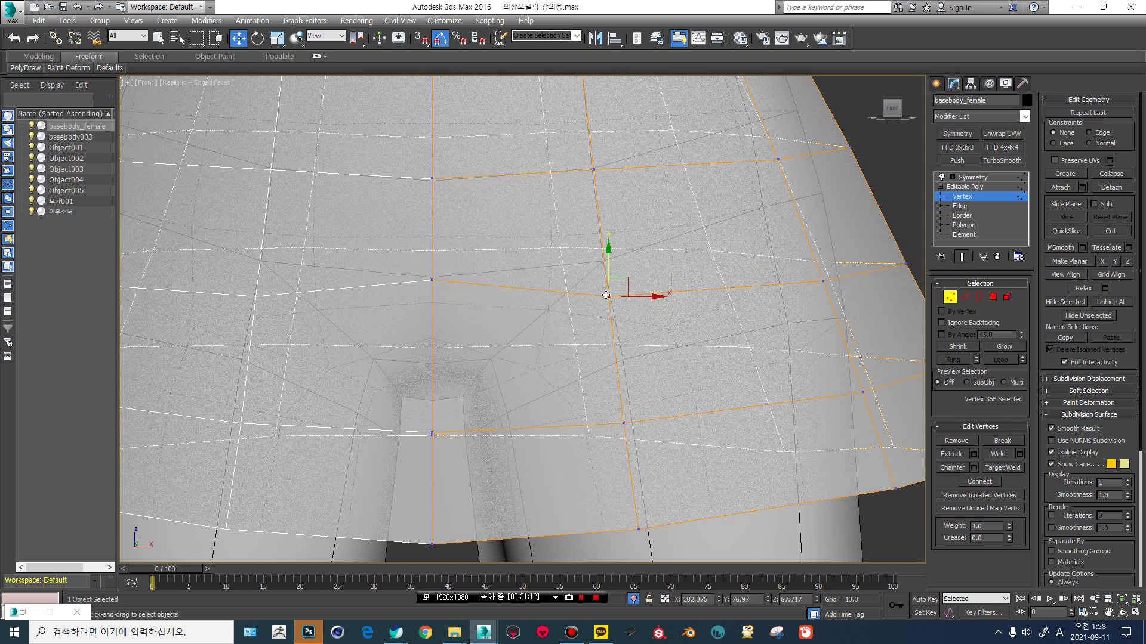
drag(621, 282, 621, 249)
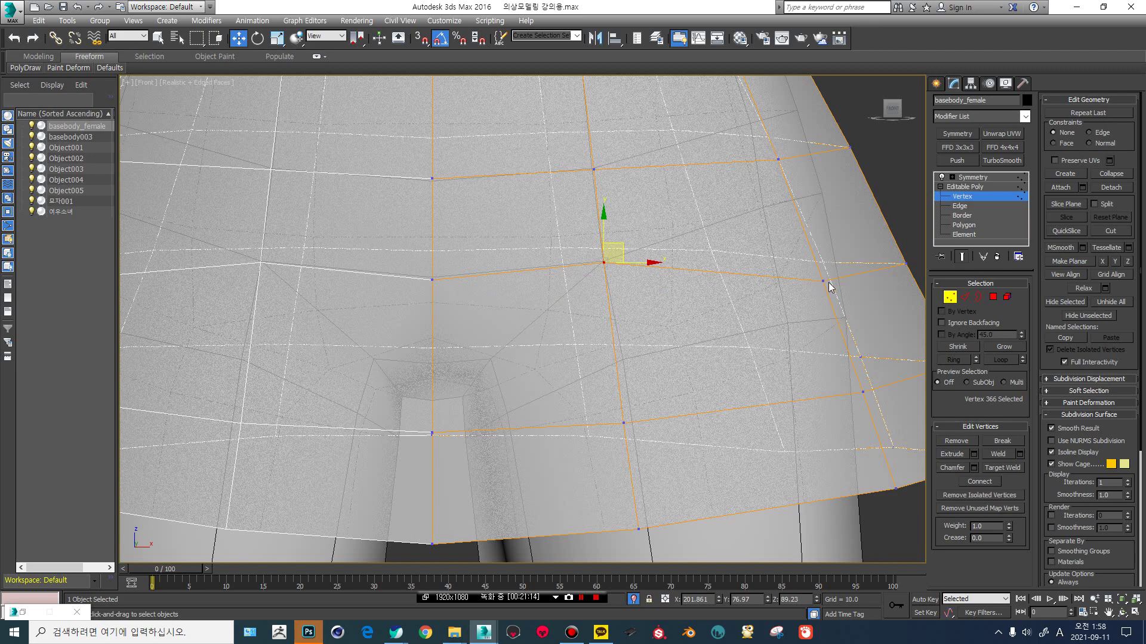
Raise the side and silhouette vertices of the skirt's two middle rows so the rows curve upward towards the hips.
drag(824, 281, 800, 202)
middle_drag(800, 202, 803, 336)
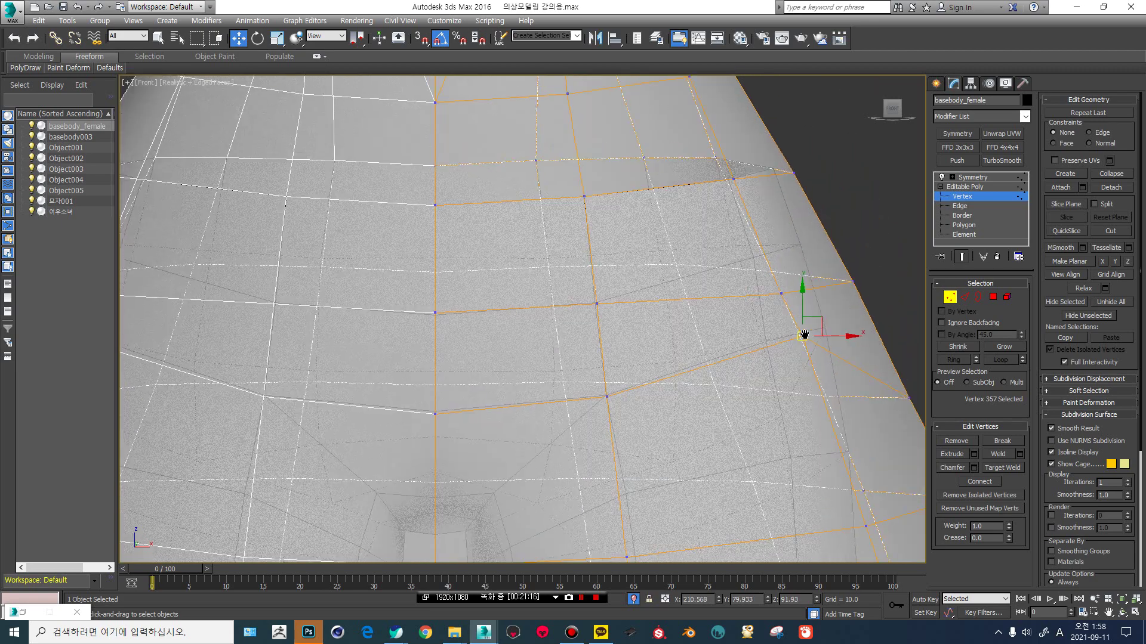
drag(781, 293, 768, 253)
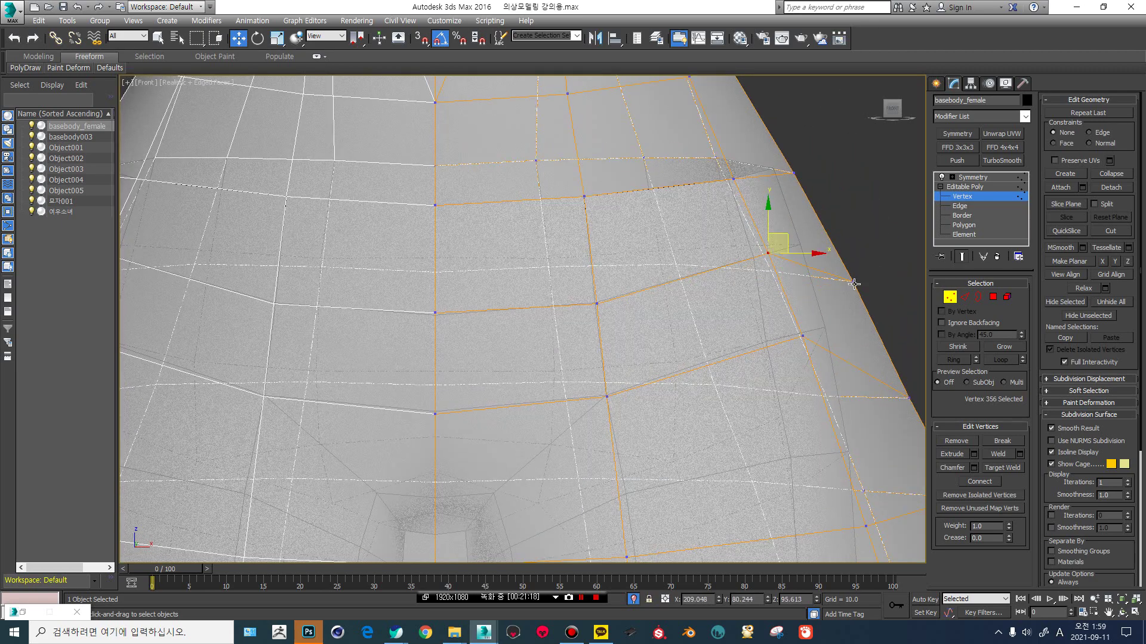
click(853, 282)
drag(853, 282, 831, 235)
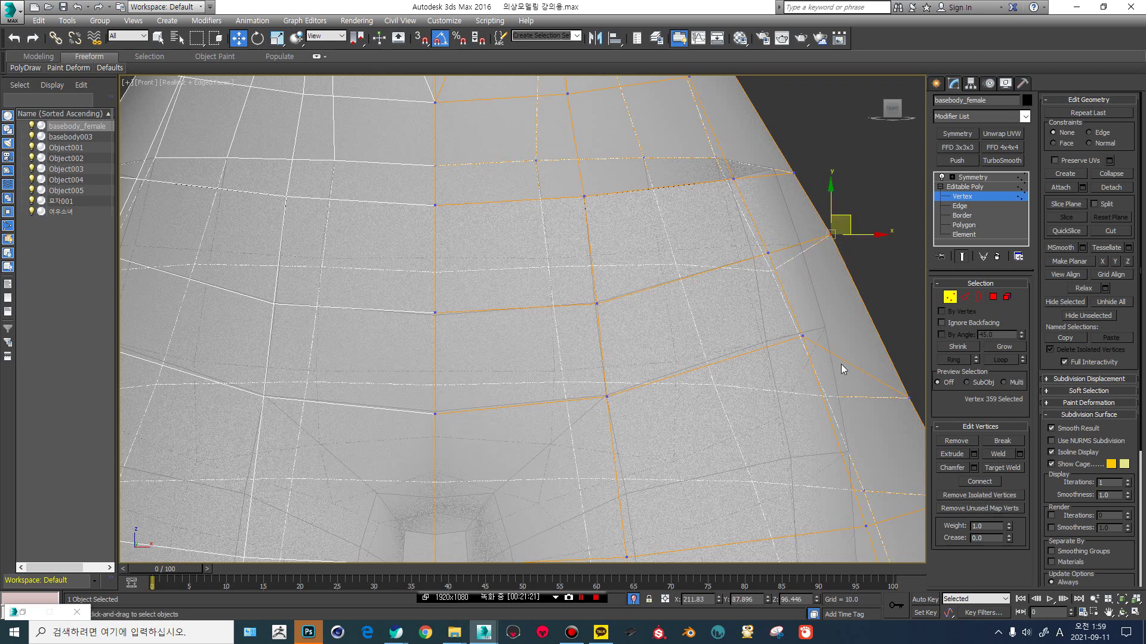
middle_drag(841, 367, 779, 325)
click(786, 322)
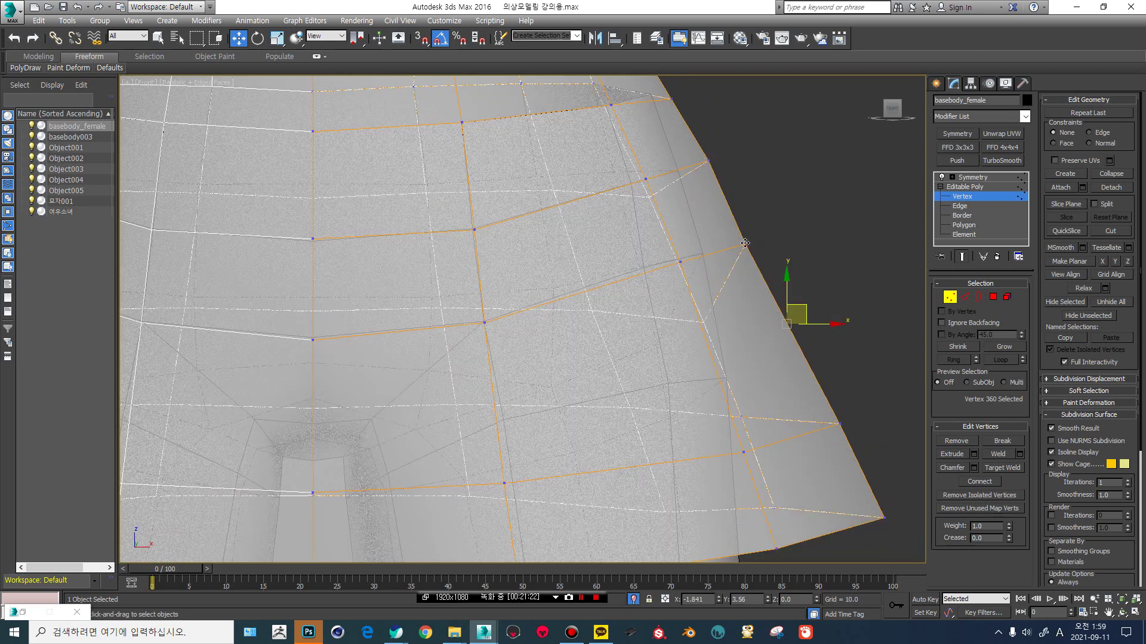
drag(785, 323, 746, 244)
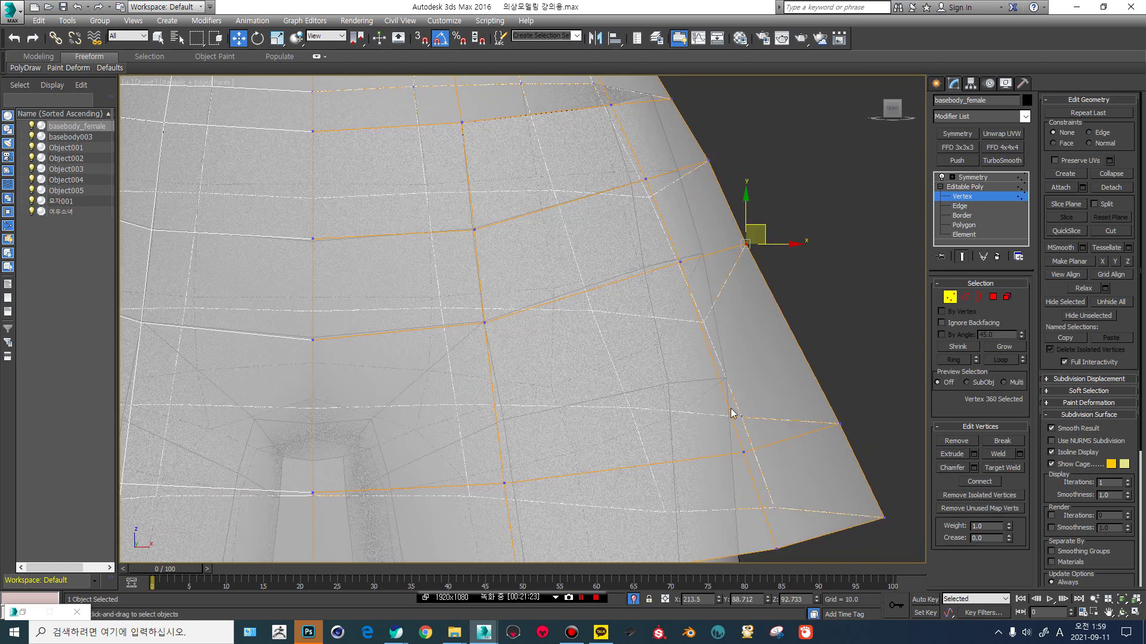
Raise the vertices of the row above the skirt's hem, from the silhouette to the centre, into a smooth upward curve.
click(745, 451)
drag(745, 451, 730, 382)
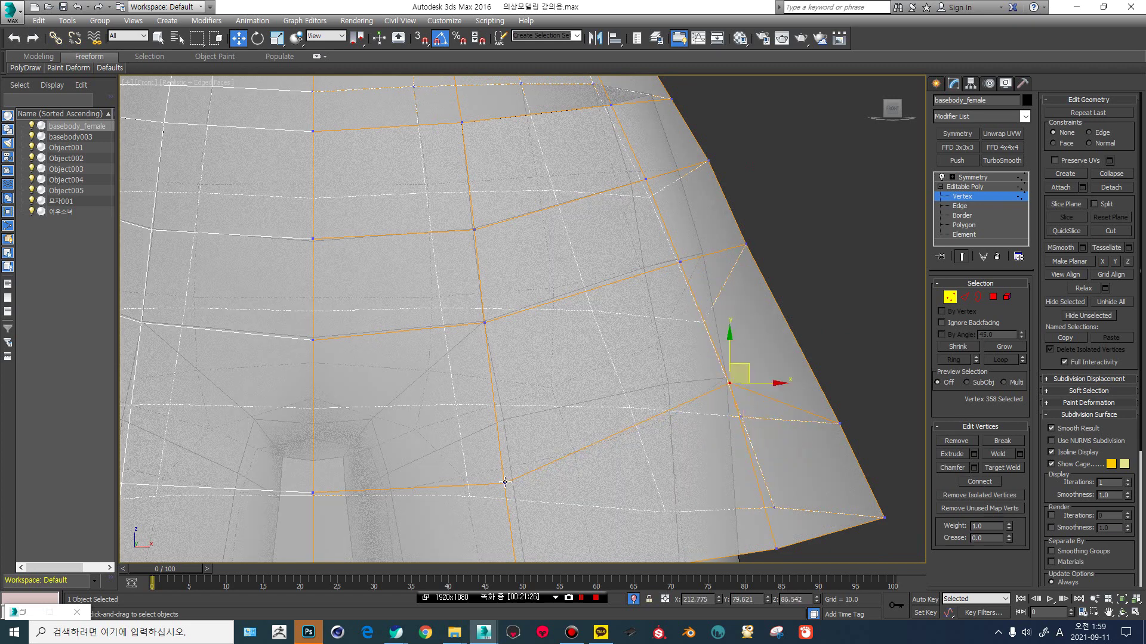
drag(504, 482, 503, 439)
click(841, 422)
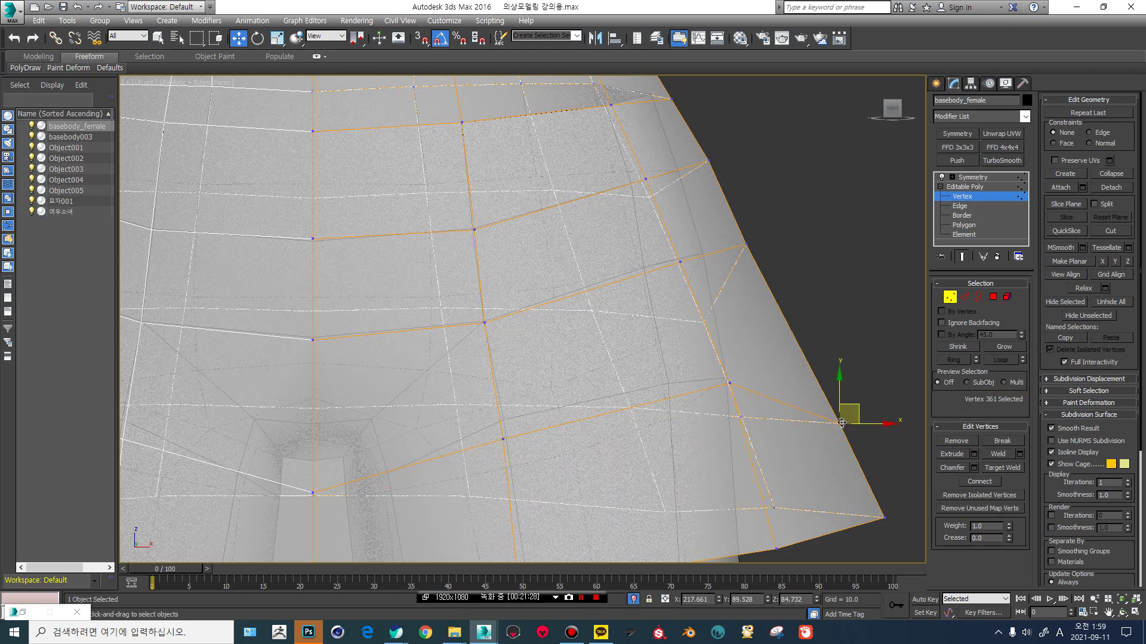
drag(842, 422, 809, 351)
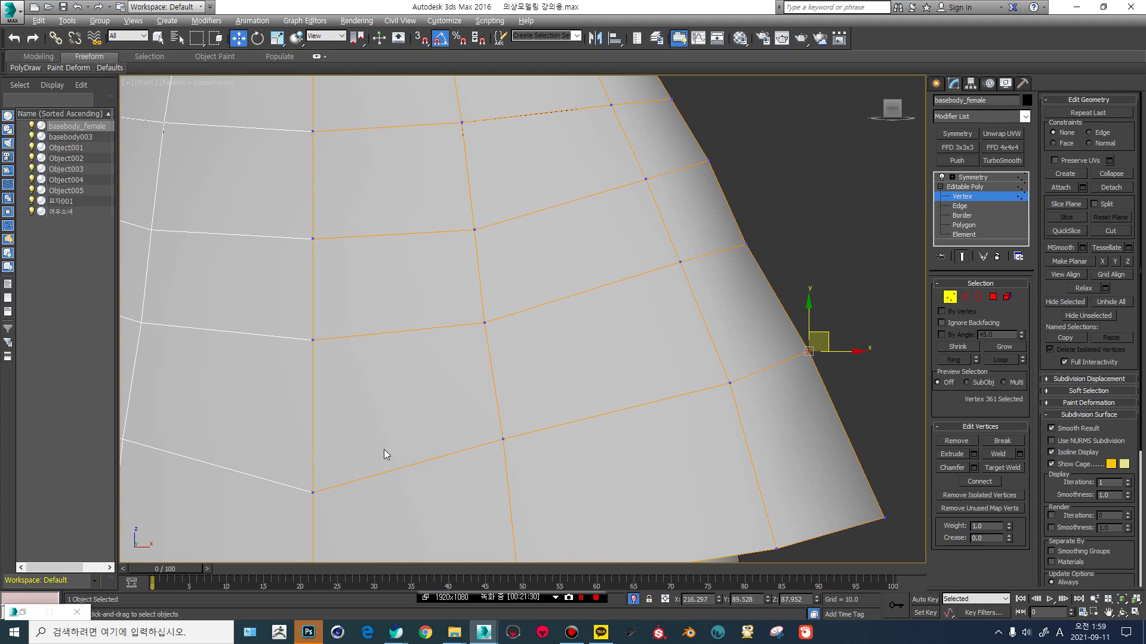
scroll(491, 383, down, 2)
click(463, 394)
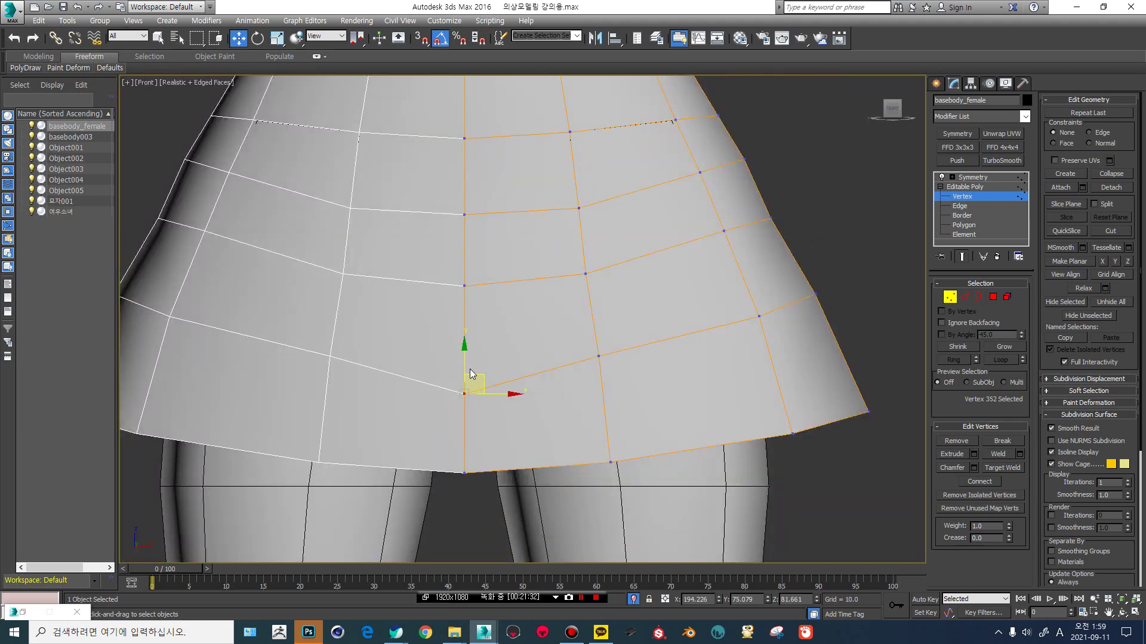
drag(467, 367, 467, 346)
Check the side vertices near the skirt's hem and nudge the silhouette vertex of the crotch-level row slightly outward.
scroll(467, 346, down, 5)
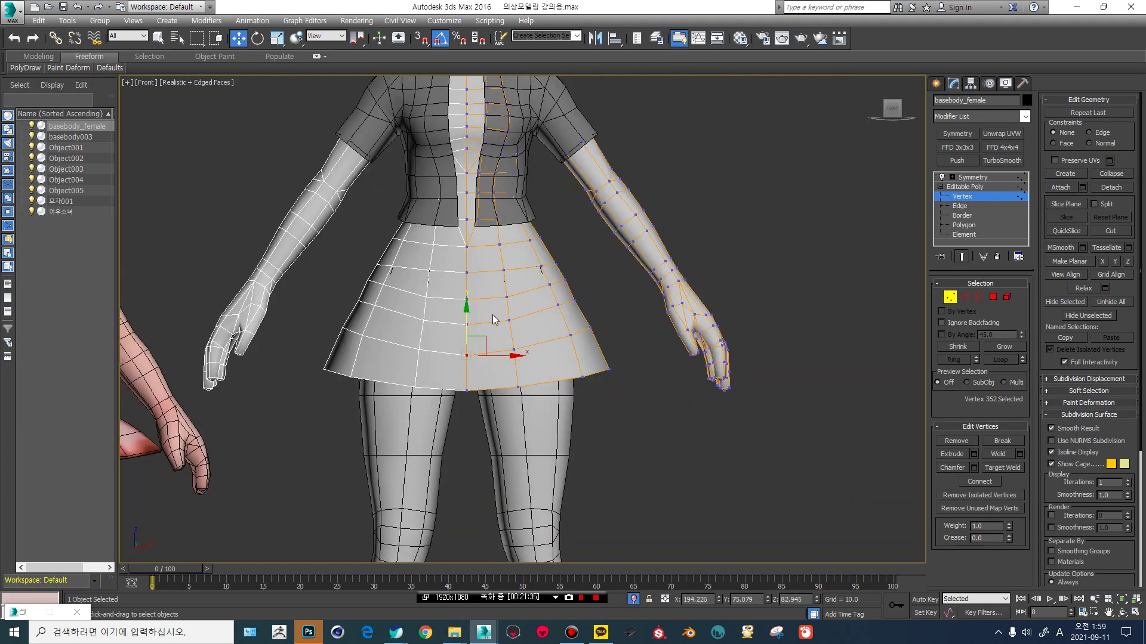
scroll(519, 308, up, 2)
drag(664, 377, 591, 421)
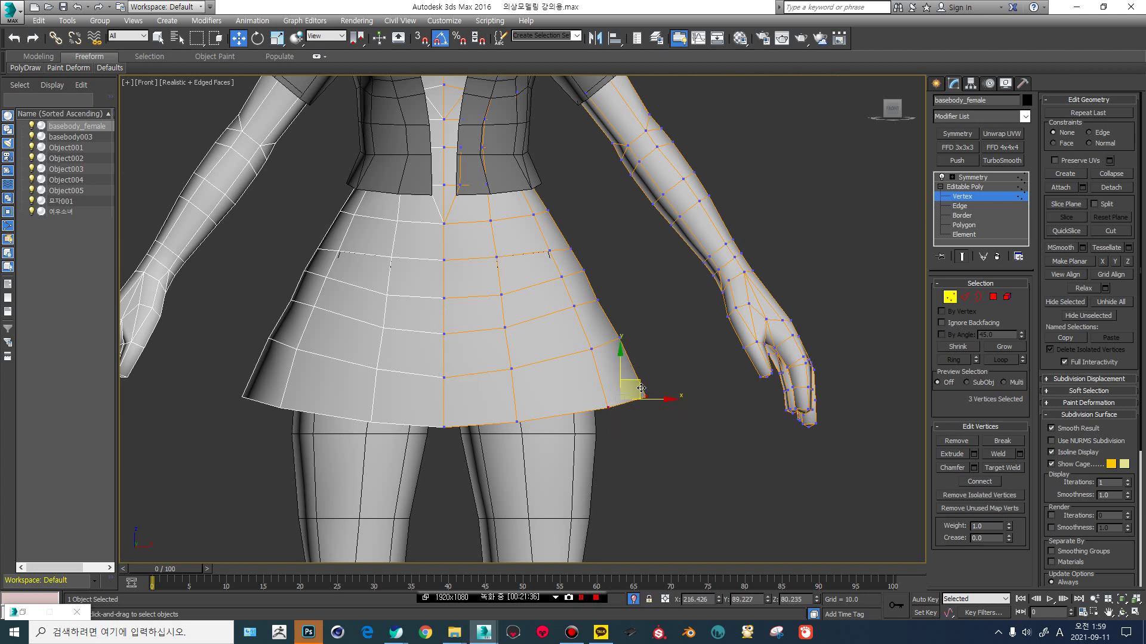
ctrl+drag(653, 317, 612, 407)
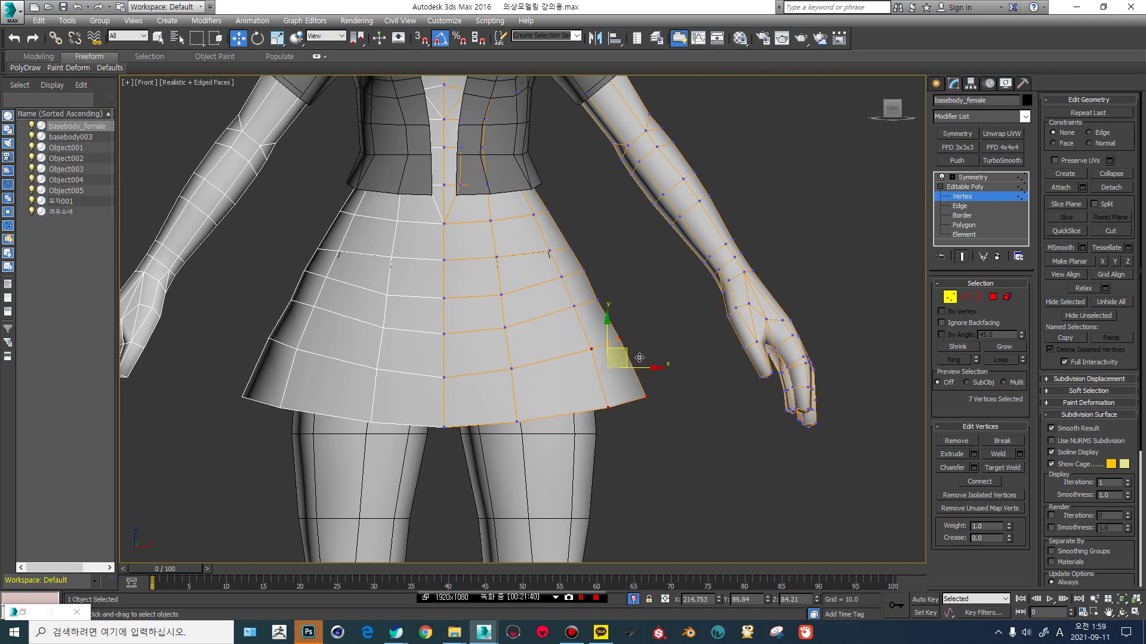
scroll(597, 325, up, 3)
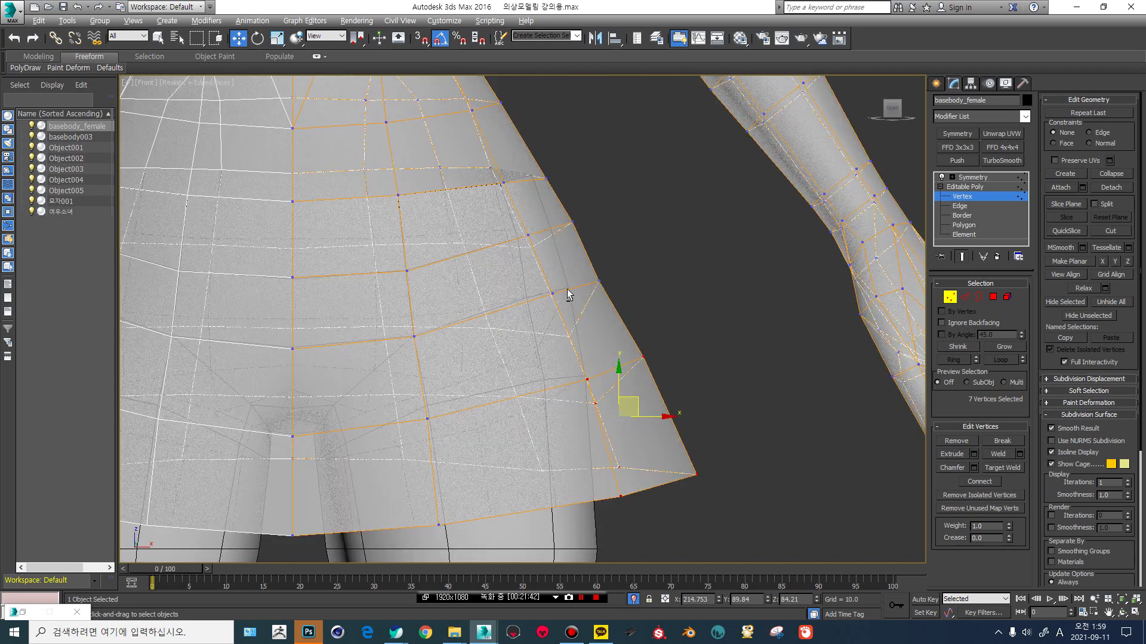
drag(551, 293, 605, 283)
click(606, 261)
click(598, 281)
scroll(605, 221, down, 2)
middle_drag(592, 164, 606, 269)
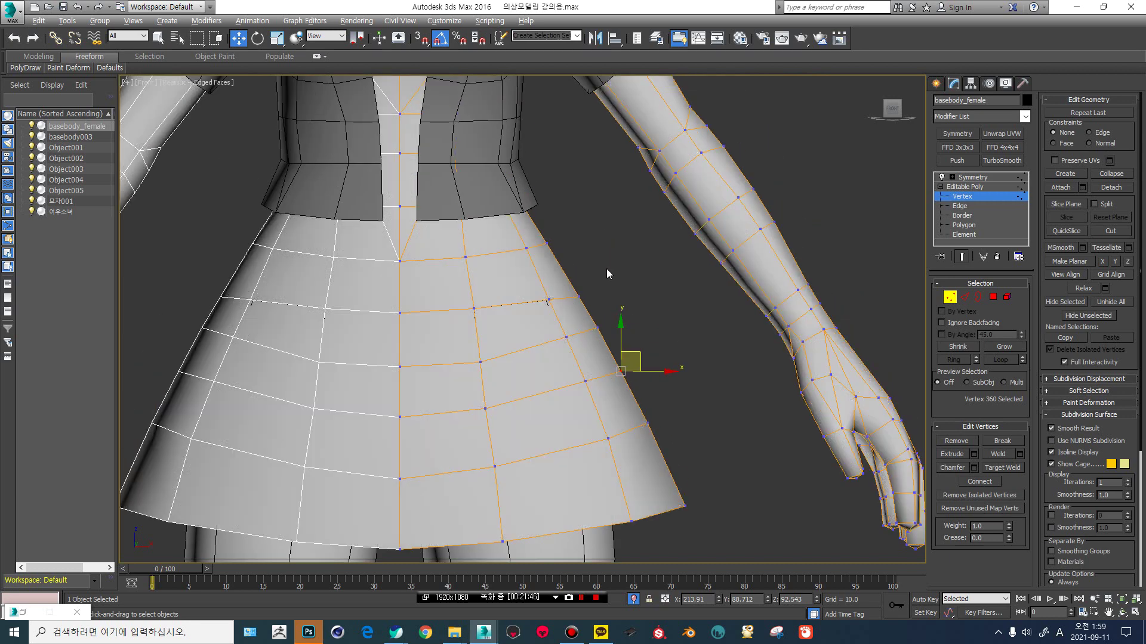
Leave vertex editing on the body, select the jacket Object005 and make it see-through.
middle_drag(760, 133, 804, 250)
click(967, 188)
click(626, 159)
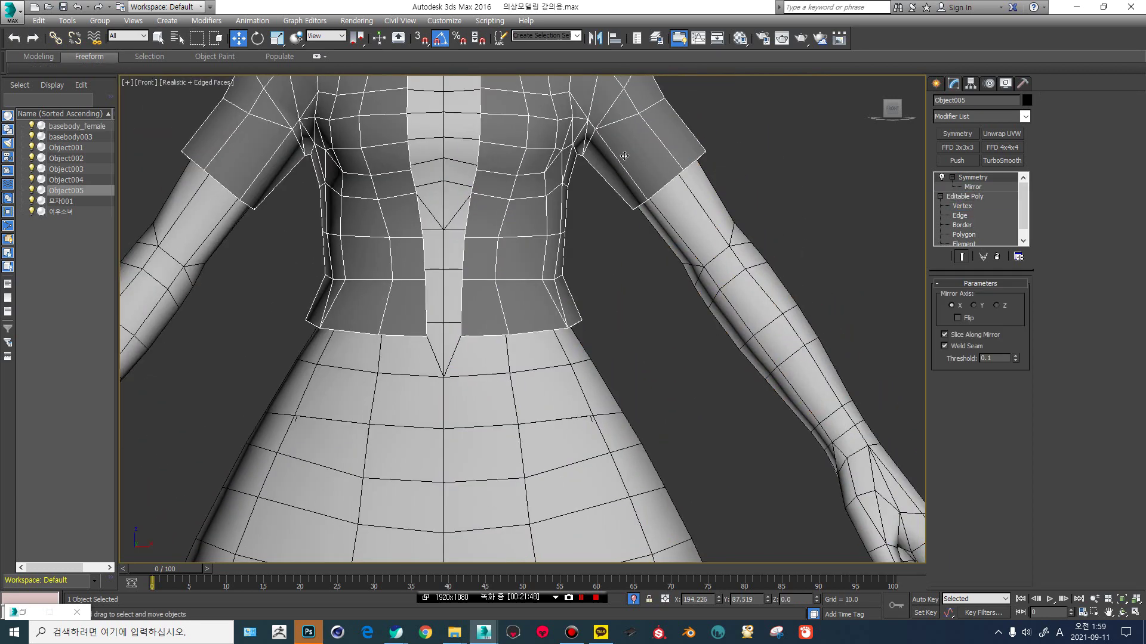
middle_drag(631, 165, 637, 179)
middle_drag(706, 244, 649, 240)
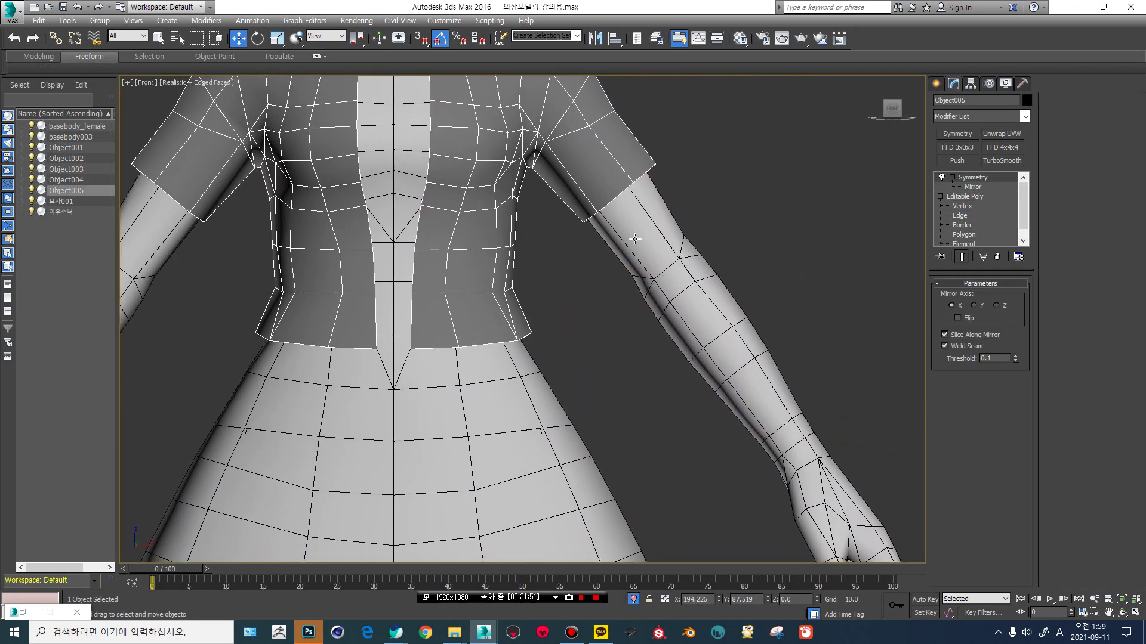
middle_drag(660, 292, 615, 264)
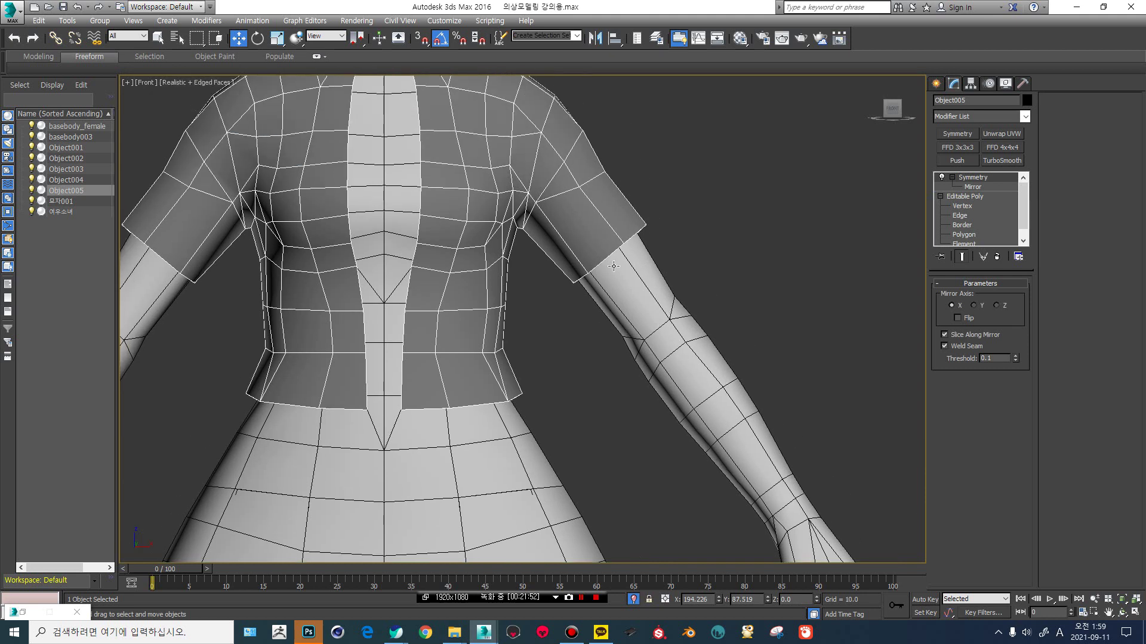
scroll(577, 233, up, 2)
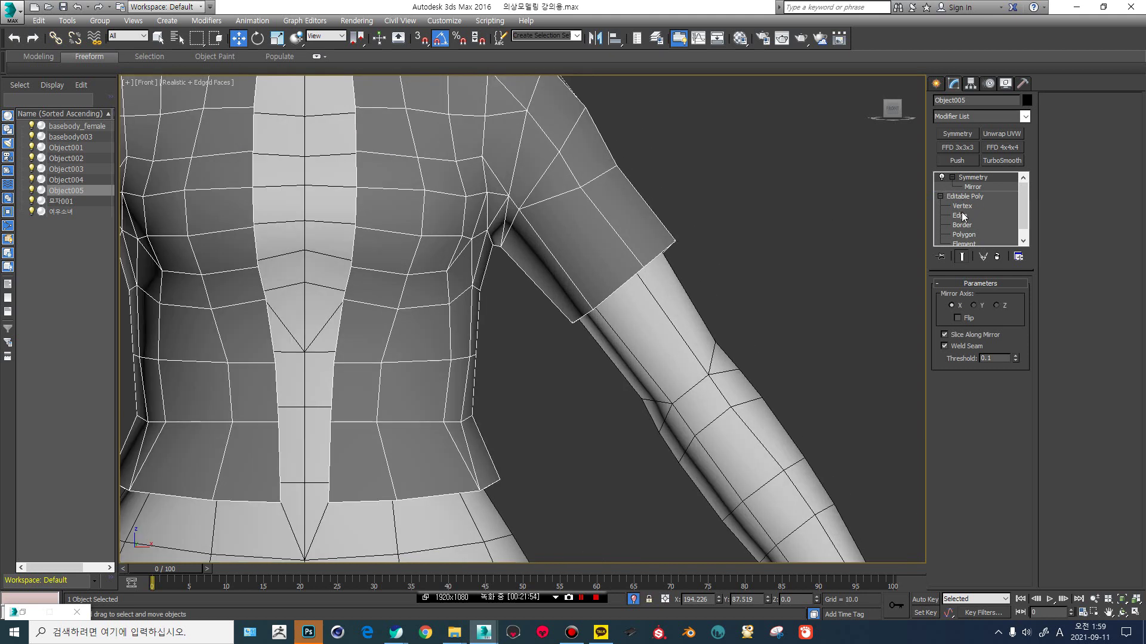
click(656, 327)
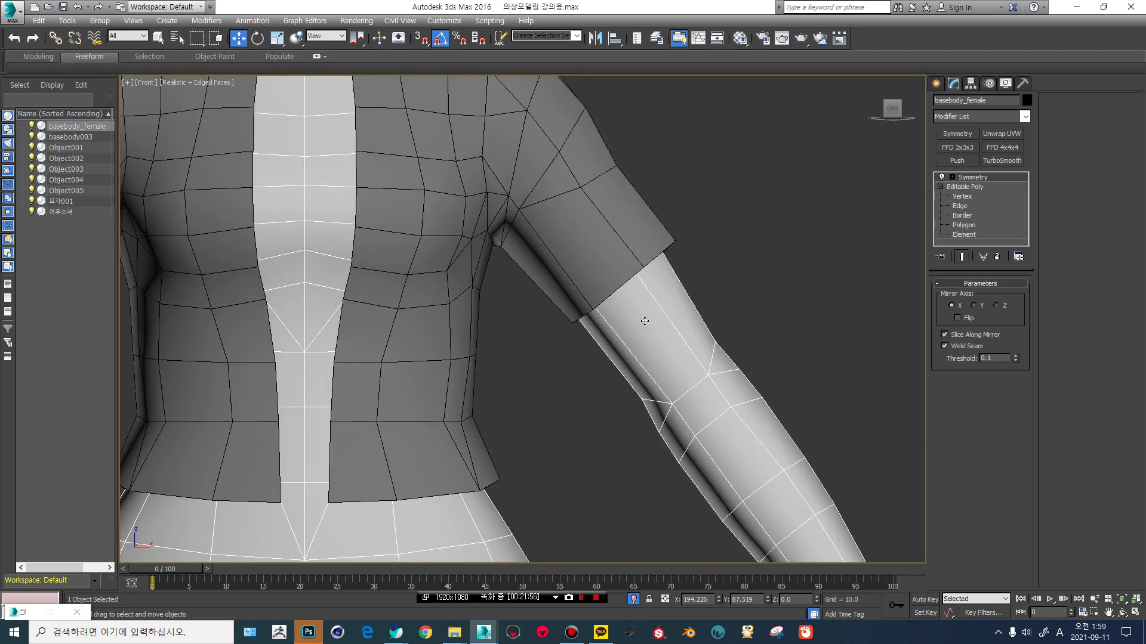
click(588, 255)
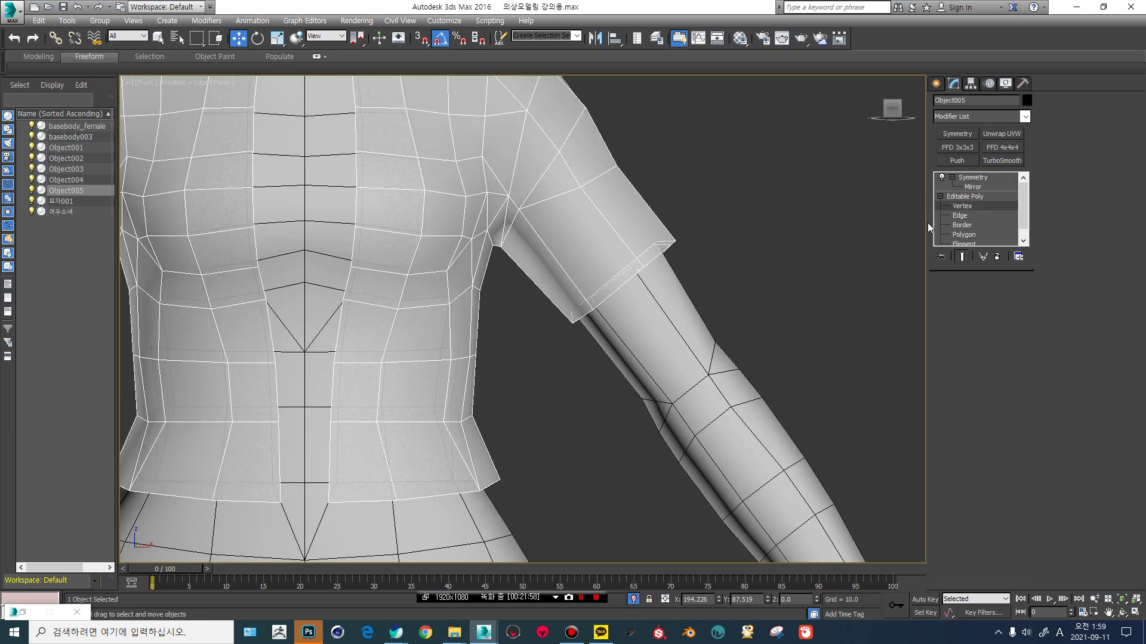
Compare the jacket's sleeve and side vertices with the body topology underneath, then leave vertex editing and reselect basebody_female.
key(1)
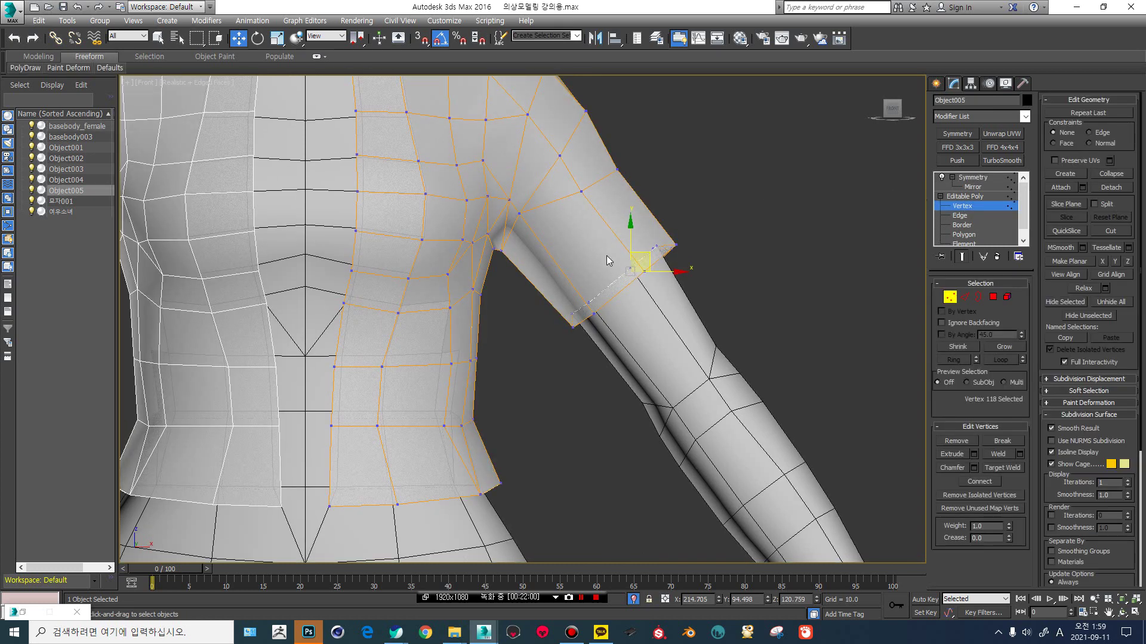
scroll(600, 259, up, 2)
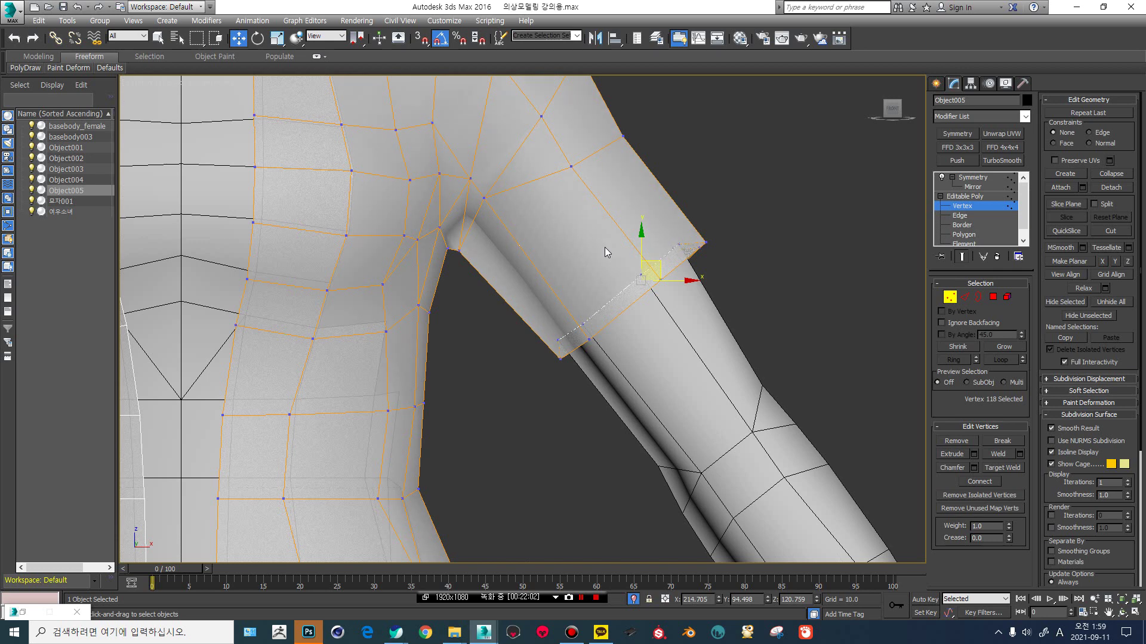
scroll(604, 247, down, 2)
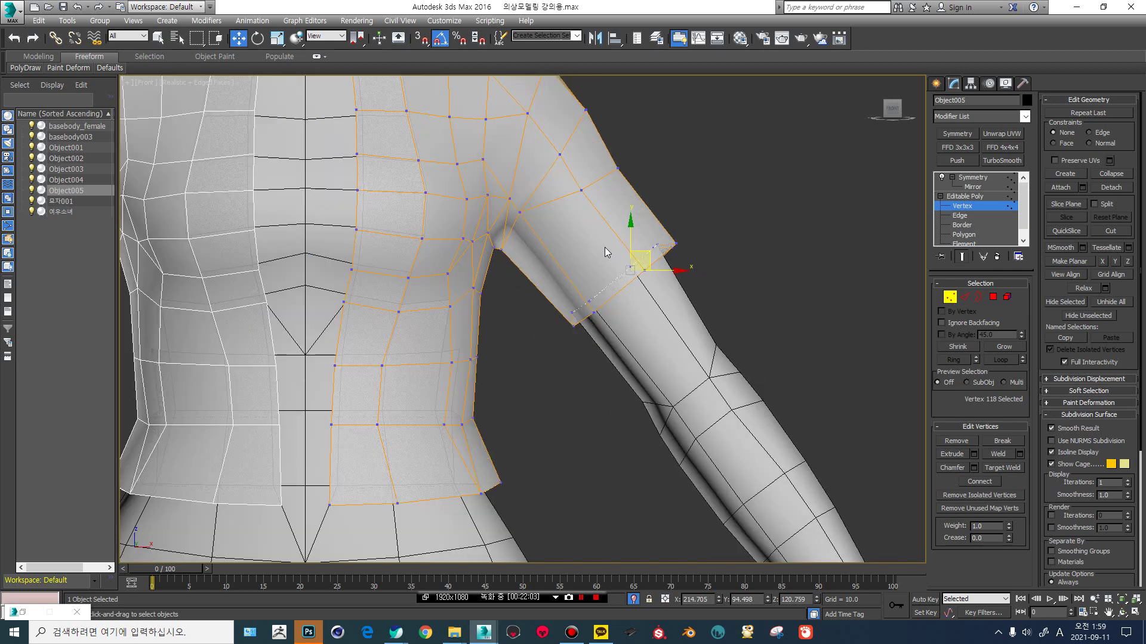
scroll(545, 233, down, 2)
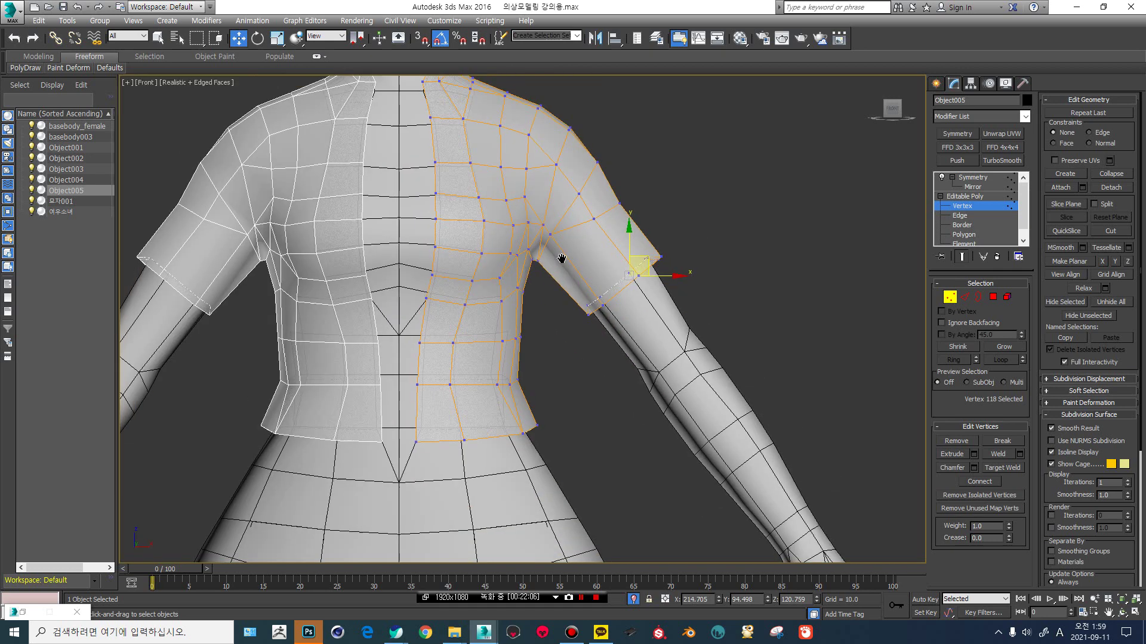
scroll(599, 266, up, 3)
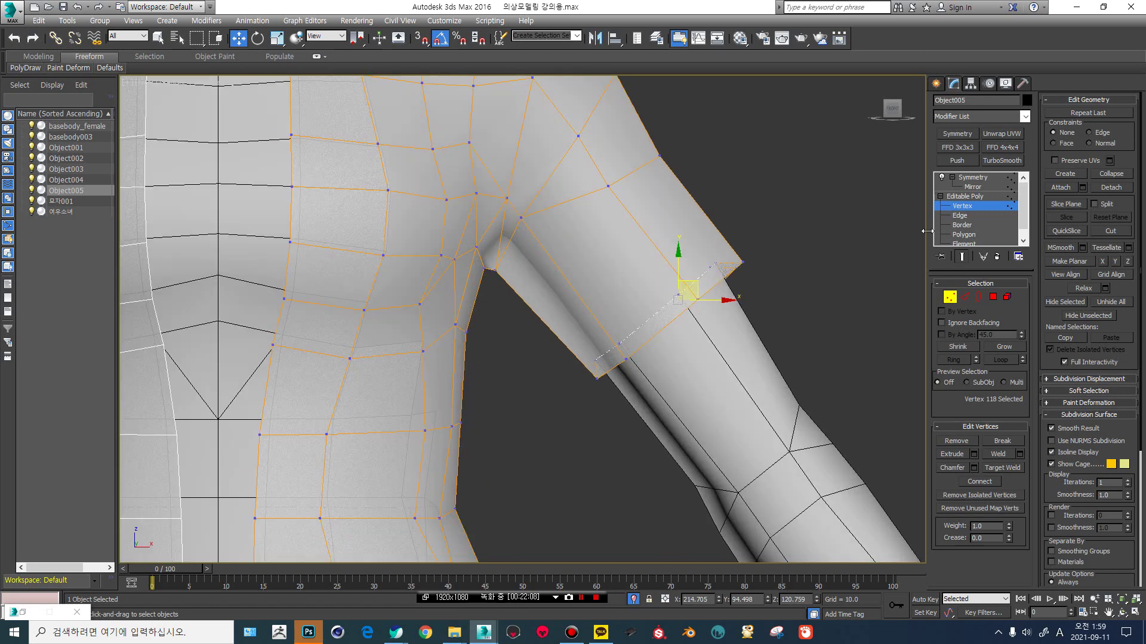
click(978, 197)
click(706, 355)
scroll(692, 296, down, 4)
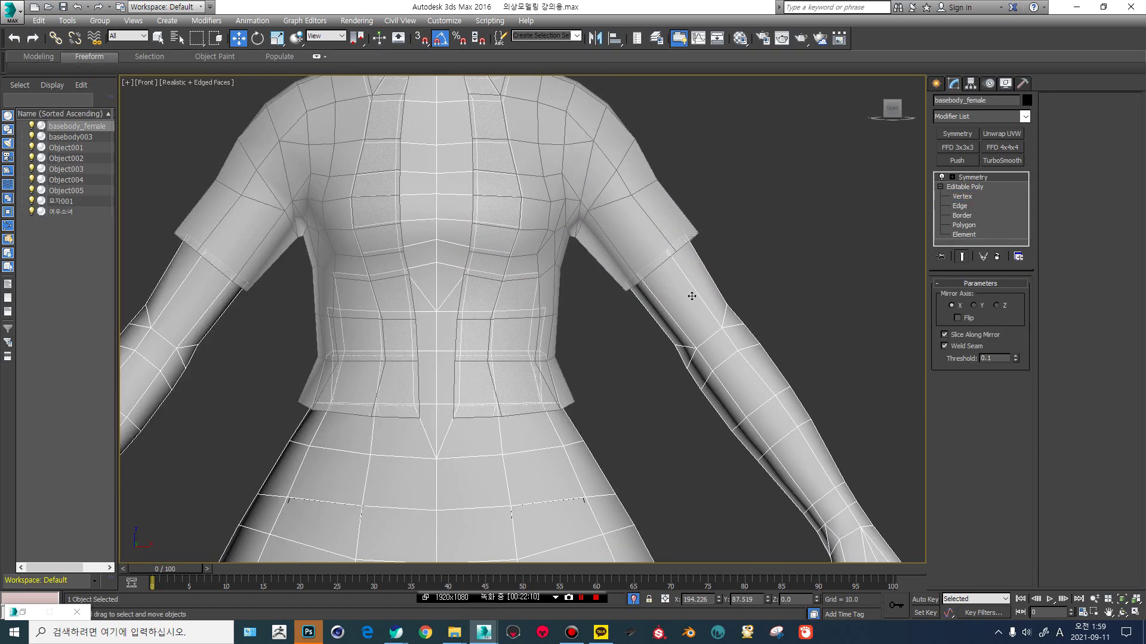
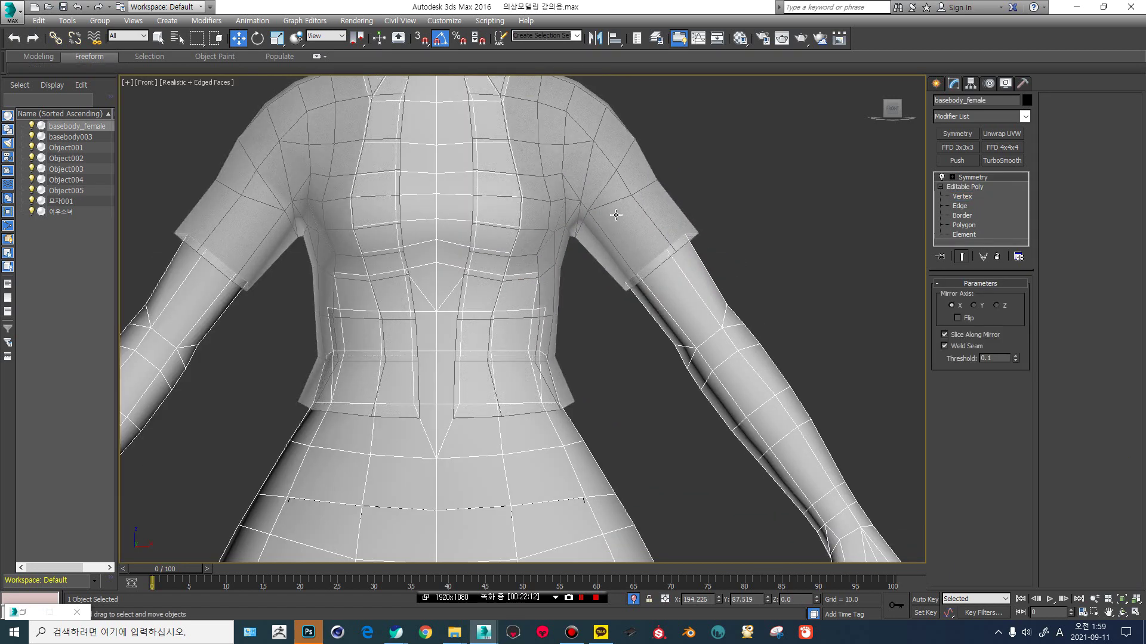
Review how the see-through jacket and the skirt sit on the body, from the front and at an angle.
click(638, 244)
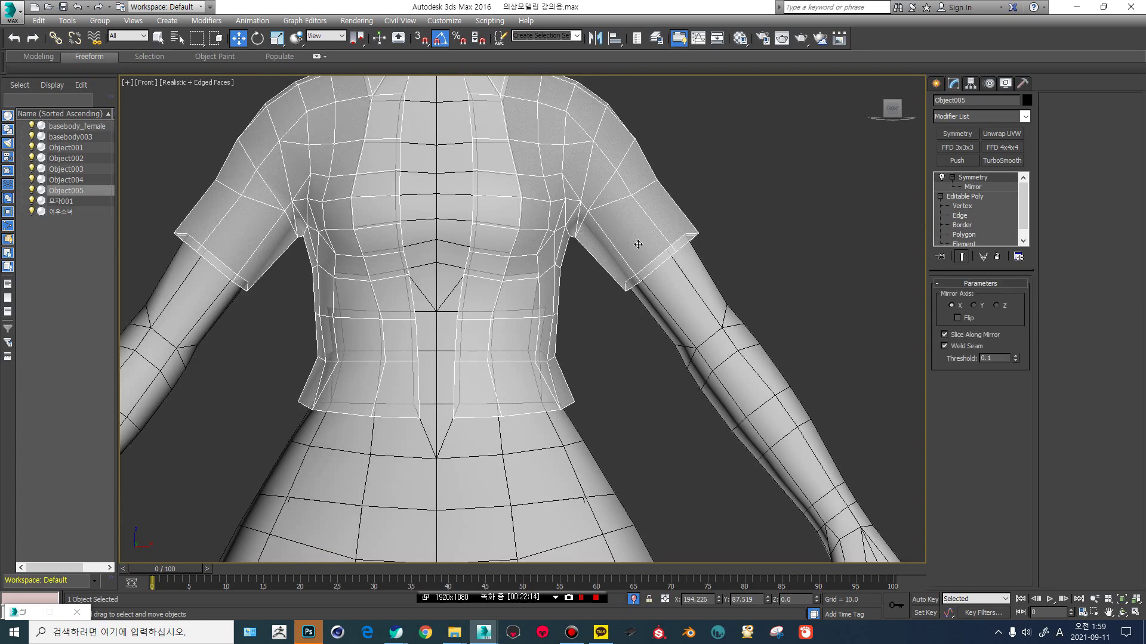
scroll(638, 244, down, 2)
scroll(630, 245, down, 3)
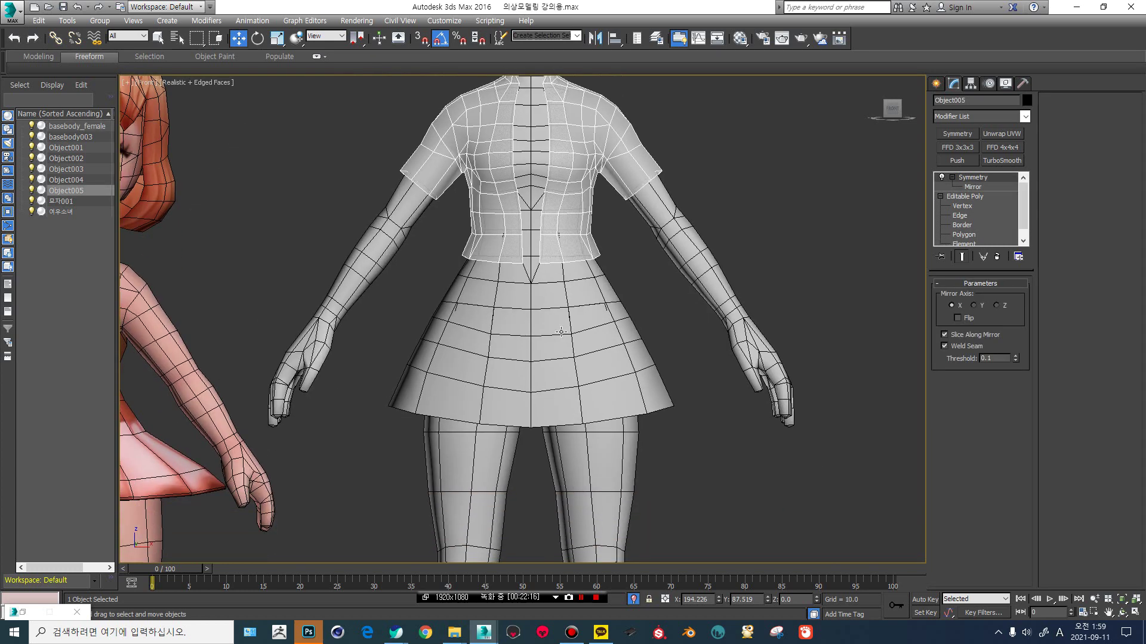
click(561, 331)
scroll(592, 271, down, 2)
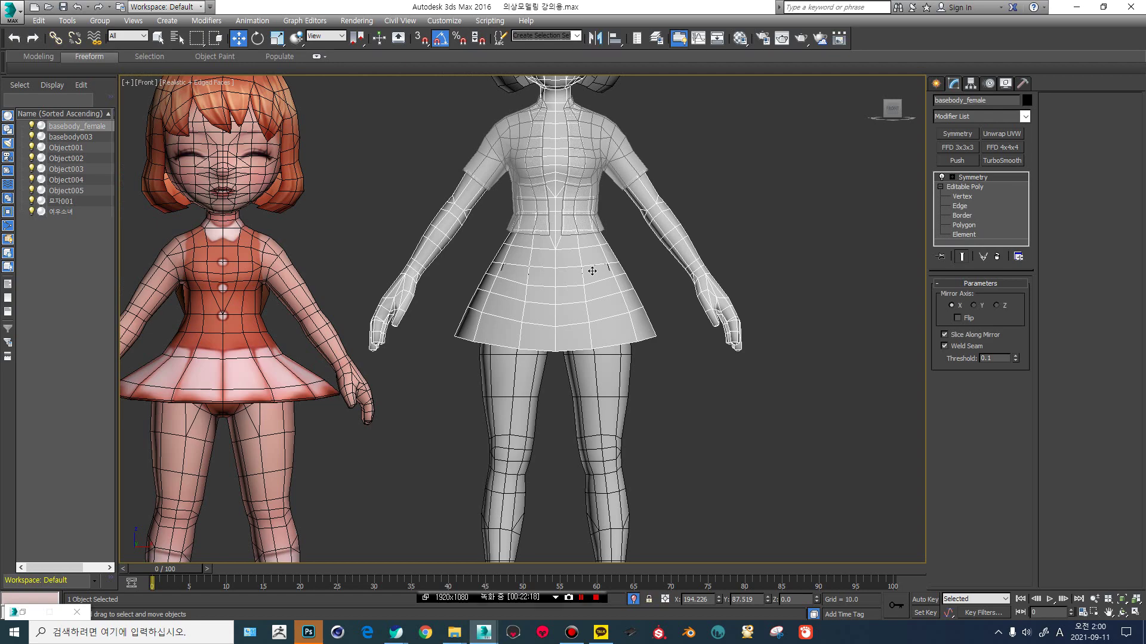
mouse_move(592, 271)
alt+middle_down()
mouse_move(417, 285)
mouse_move(573, 279)
alt+middle_up()
scroll(582, 283, up, 3)
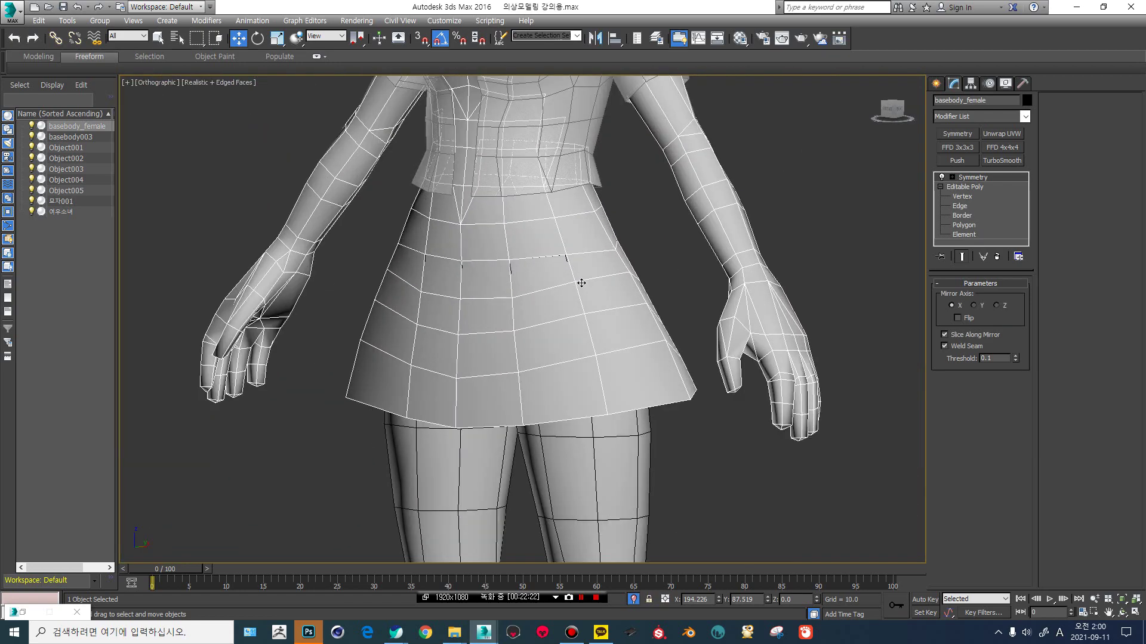
Undo the latest selections and the jacket's see-through display, then select the jacket Object005 in the front view.
key(ctrl+z)
key(ctrl+z)
key(ctrl+z)
key(ctrl+z)
key(ctrl+z)
key(ctrl+z)
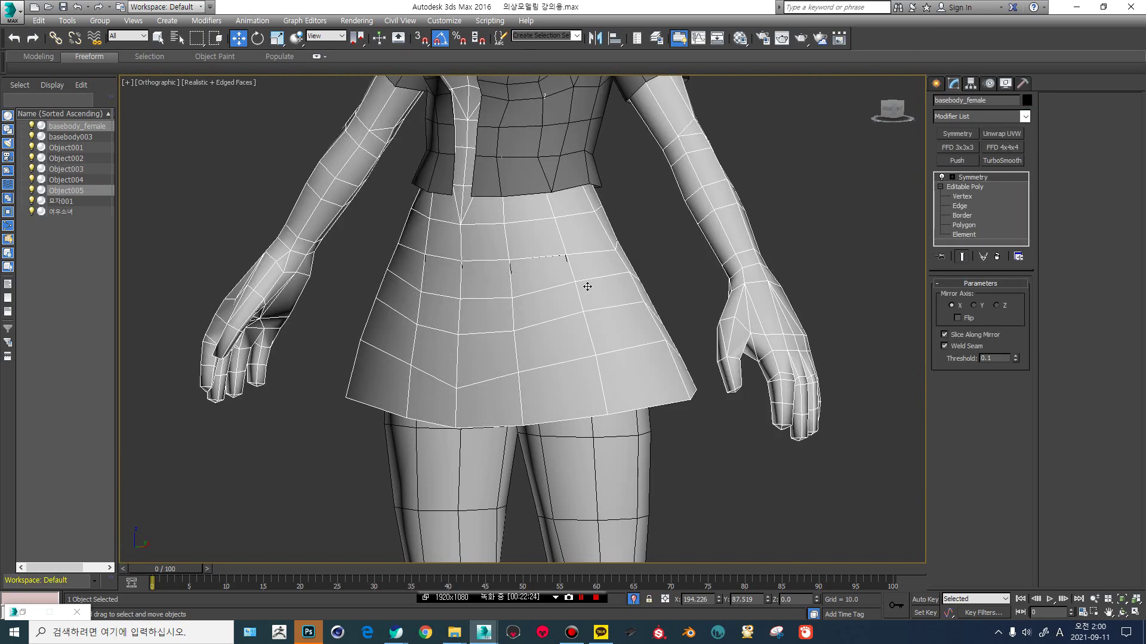
scroll(586, 287, down, 5)
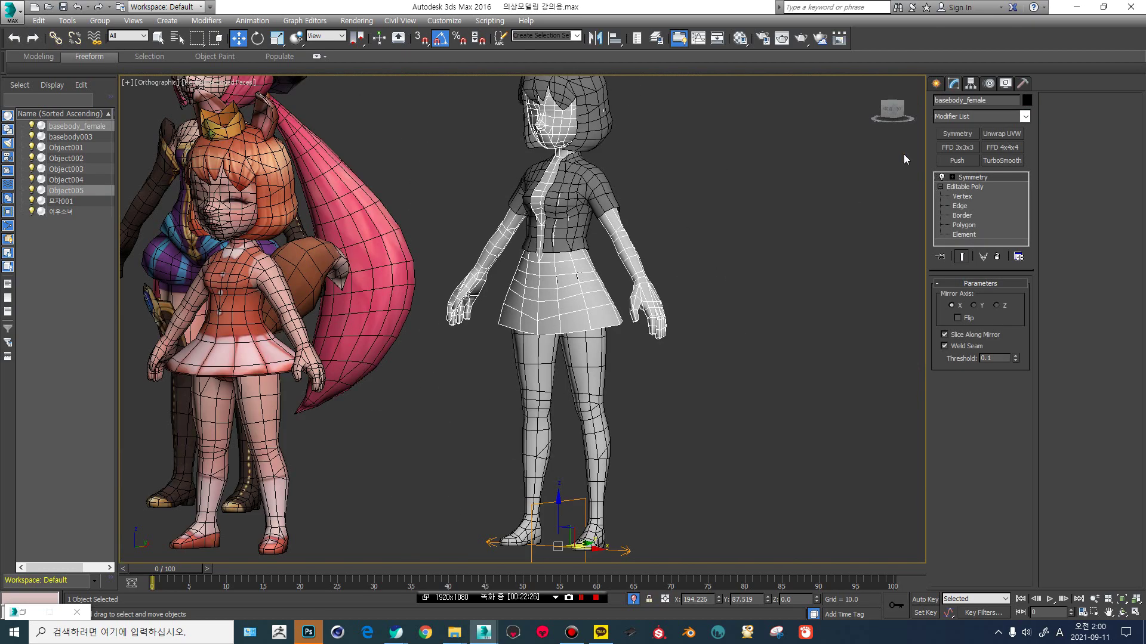
click(891, 111)
click(591, 185)
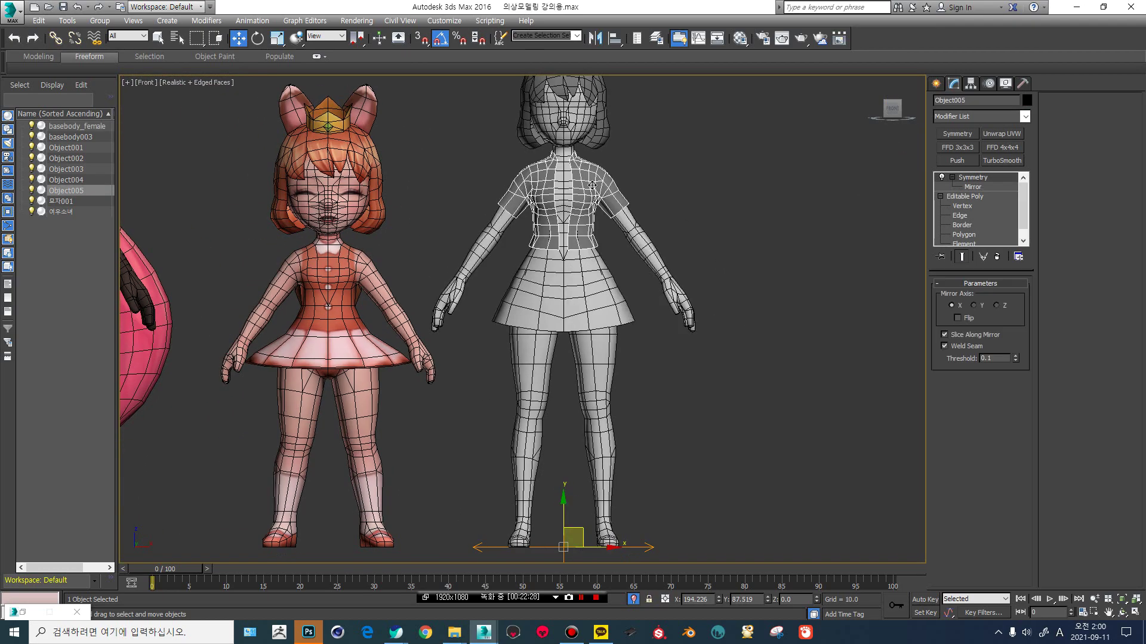
Examine the jacket up close, then compare the three characters from the front with edged faces hidden.
scroll(592, 185, up, 6)
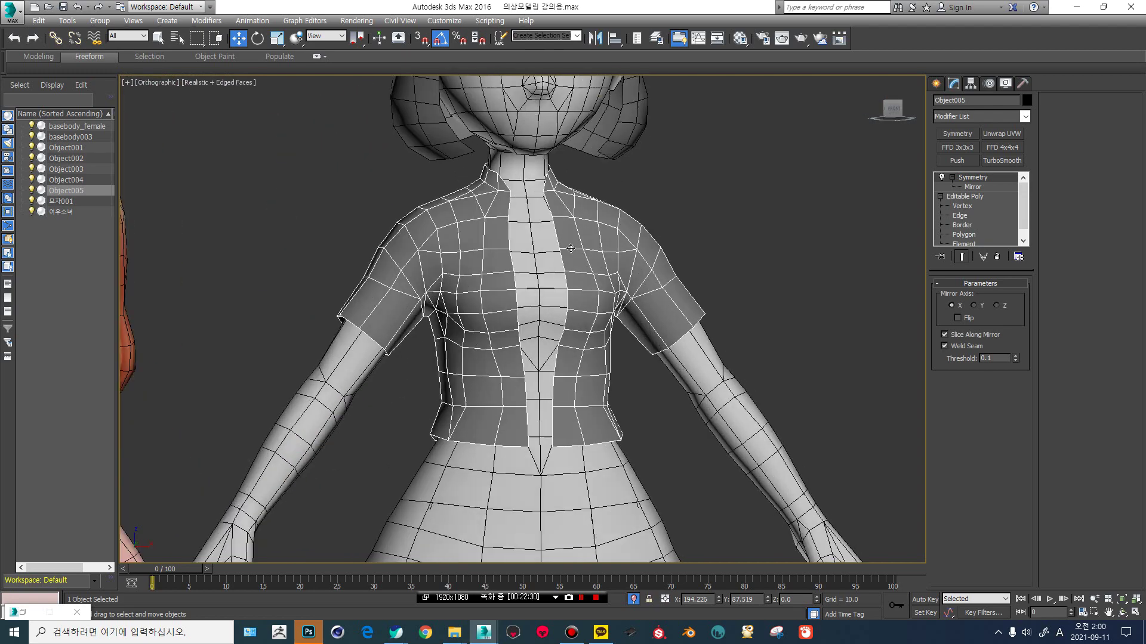
alt+middle_drag(570, 248, 546, 254)
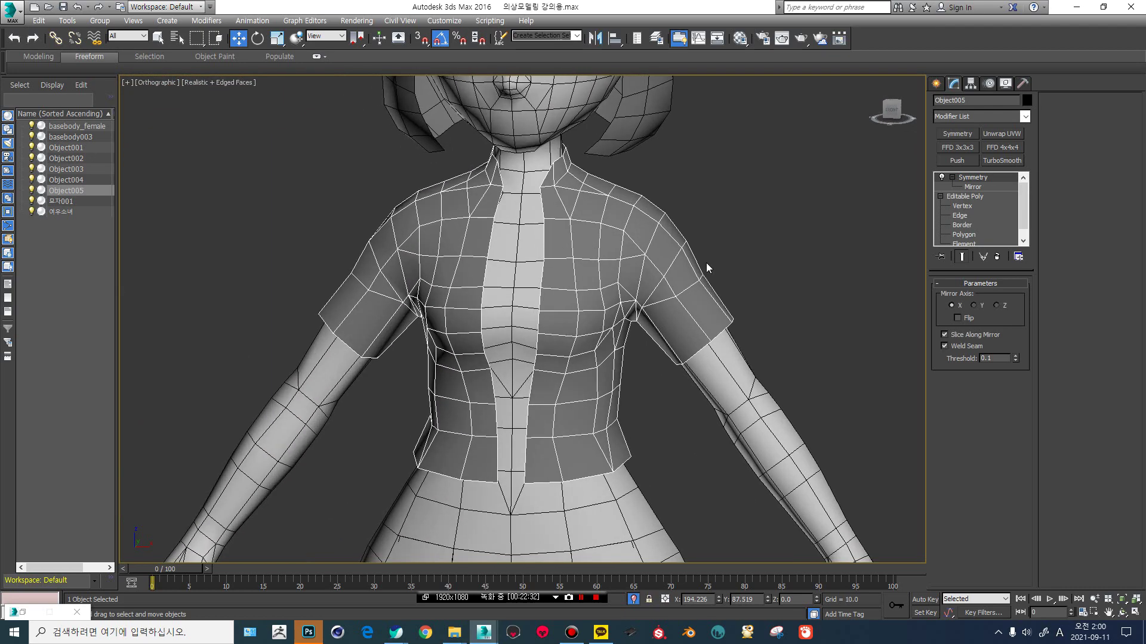
scroll(707, 265, down, 5)
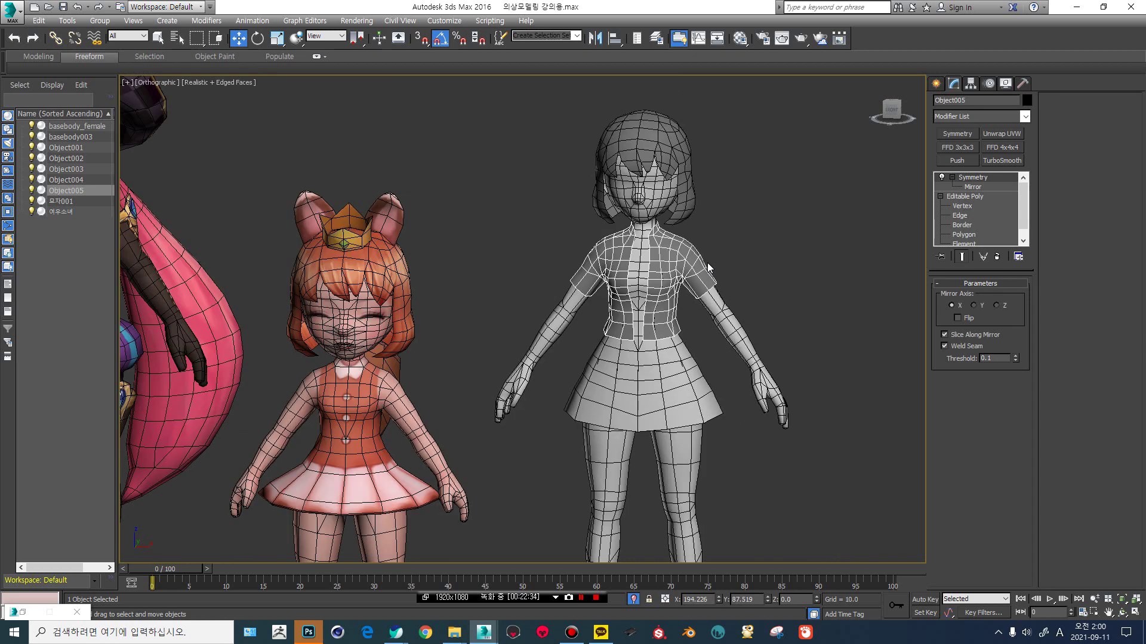
click(896, 112)
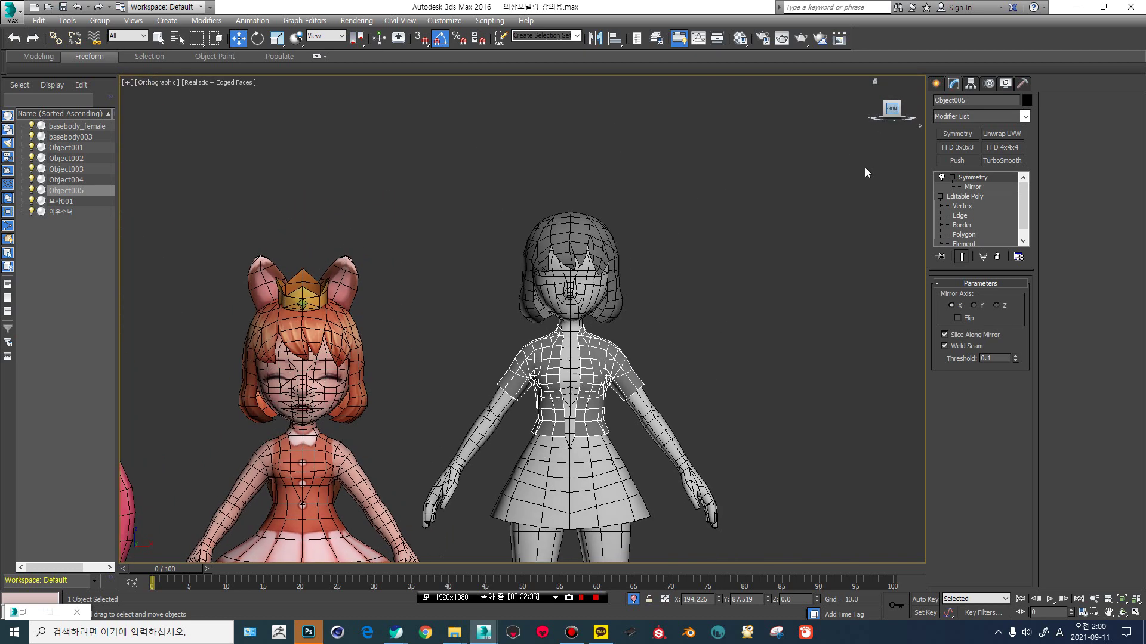
key(F4)
middle_drag(442, 296, 617, 222)
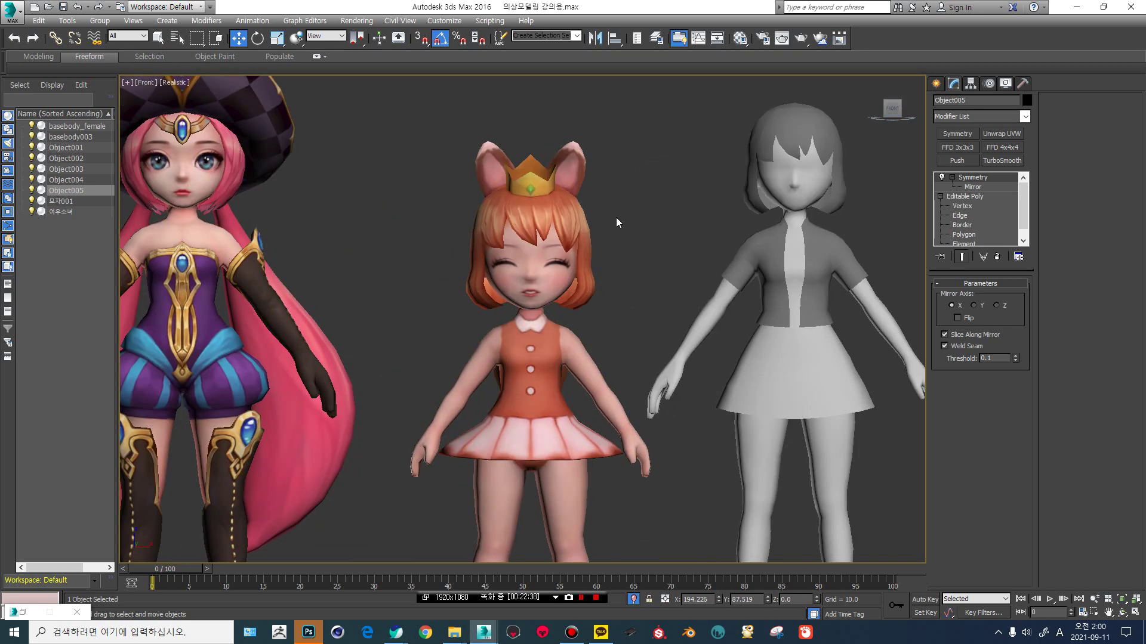
middle_drag(704, 256, 720, 158)
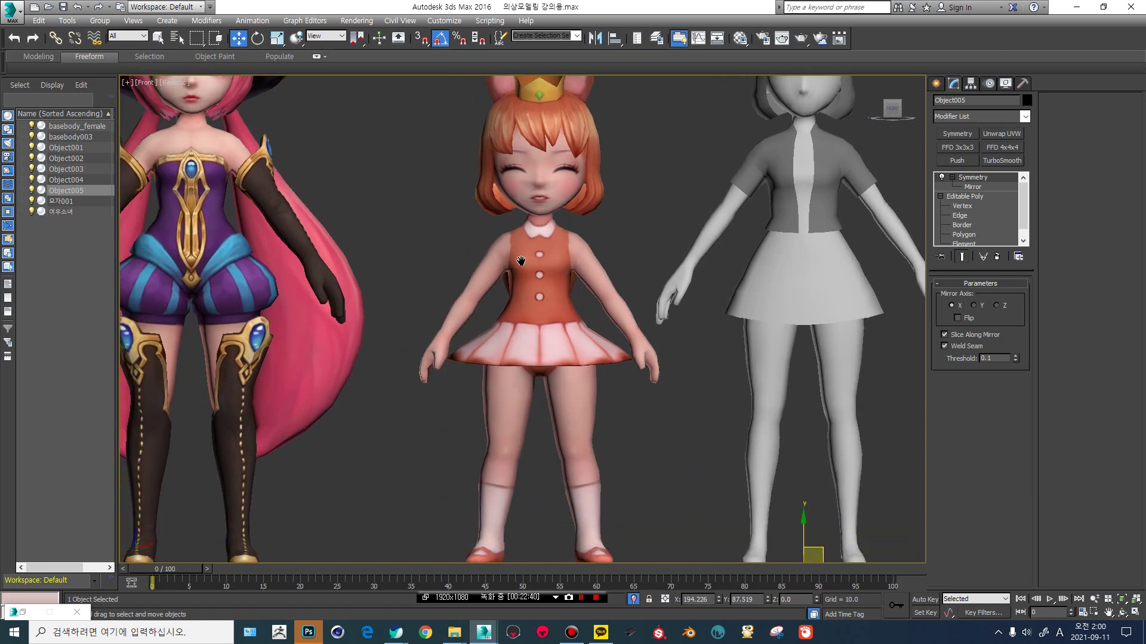
Select the fox girl character and examine how its painted collar and buttons lie across the chest wireframe.
scroll(537, 254, up, 3)
click(605, 256)
middle_drag(663, 236, 529, 292)
scroll(530, 267, up, 4)
scroll(528, 276, up, 2)
key(F4)
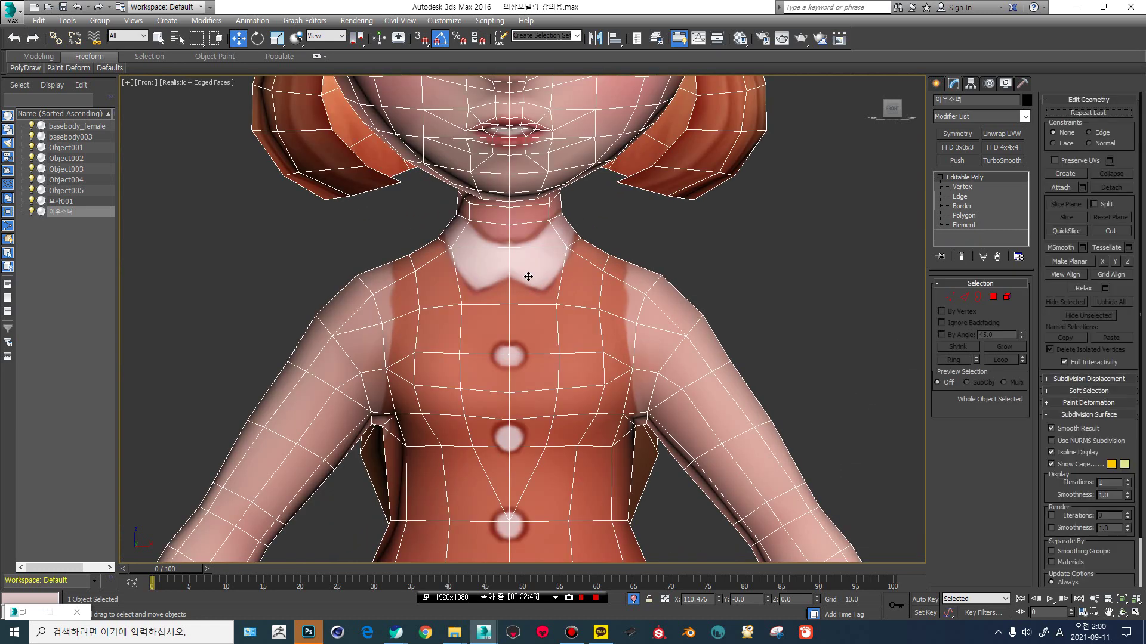
middle_drag(718, 261, 632, 273)
alt+middle_drag(417, 302, 396, 276)
key(F4)
key(F4)
scroll(435, 272, down, 4)
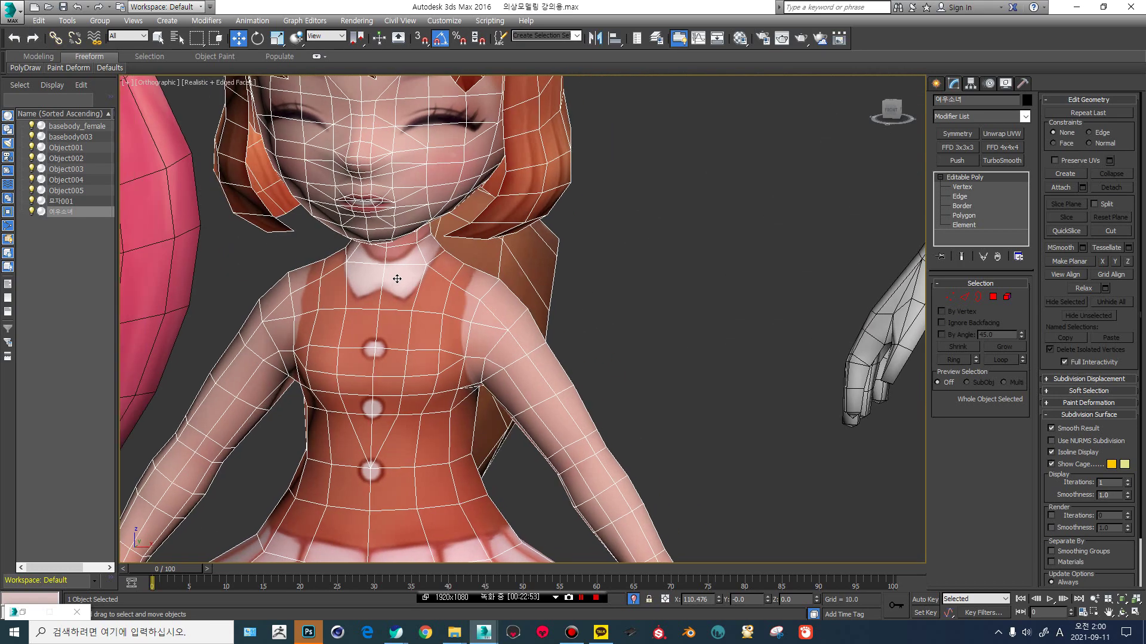
Compare the fox girl's painted vest borders at the shoulders and armholes with the mesh, with edged faces on and off.
scroll(537, 245, up, 5)
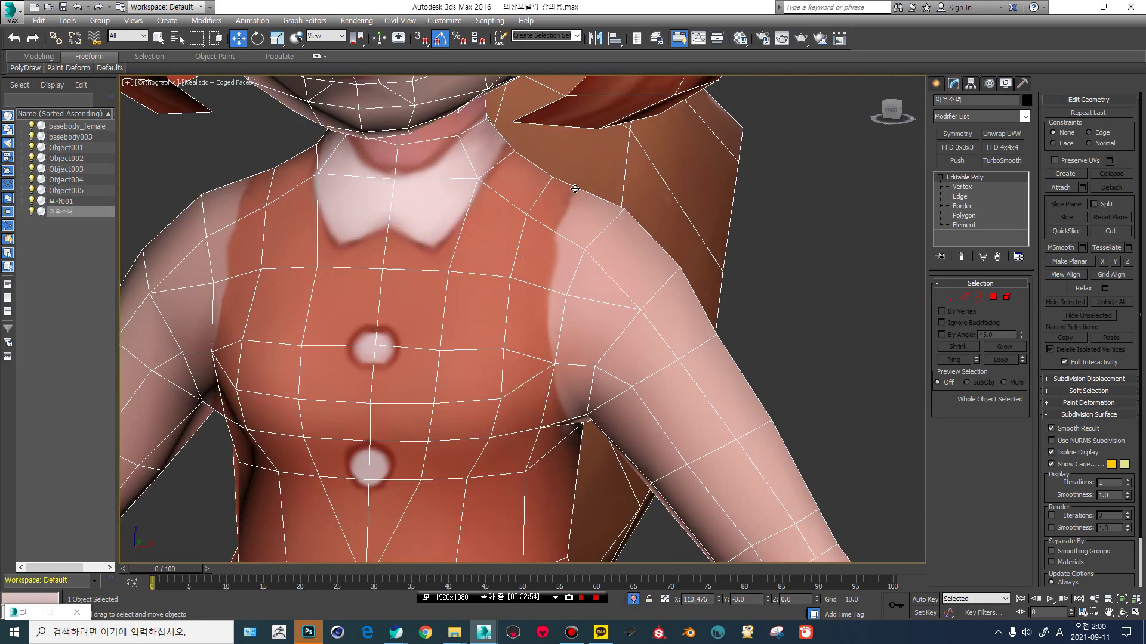
scroll(553, 304, down, 5)
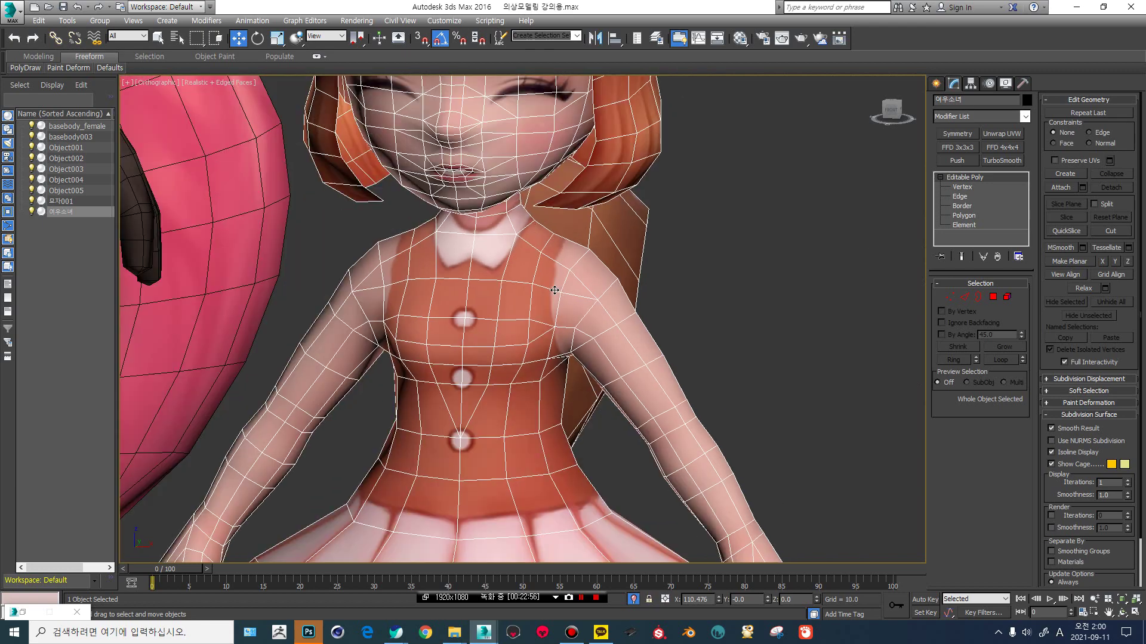
alt+middle_drag(552, 285, 581, 280)
scroll(581, 280, up, 4)
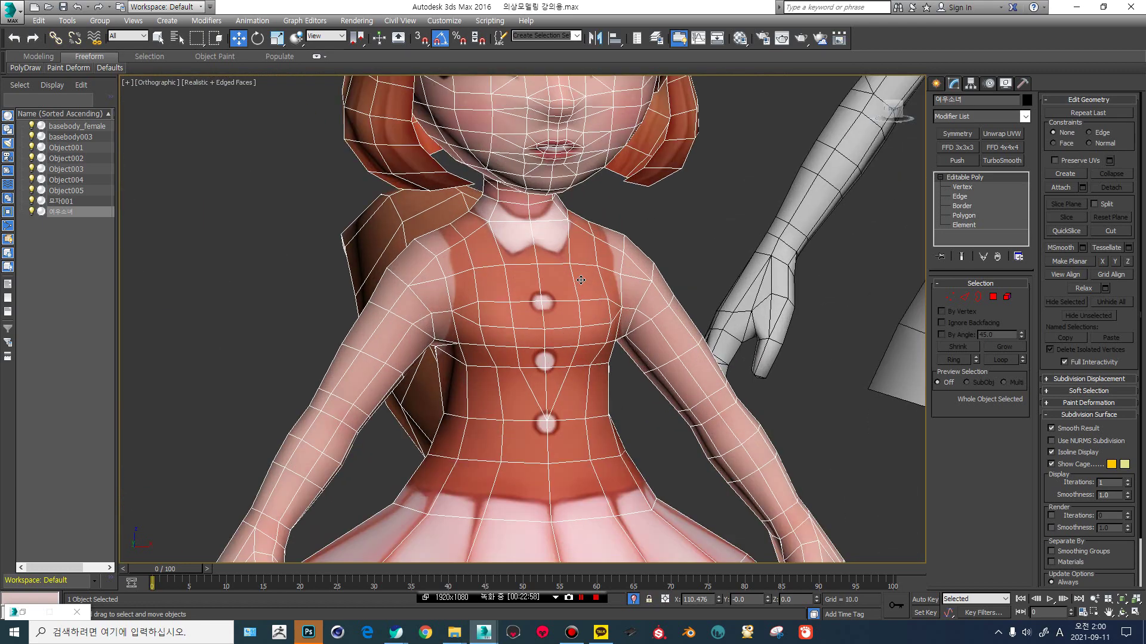
key(F4)
key(F4)
scroll(580, 280, down, 5)
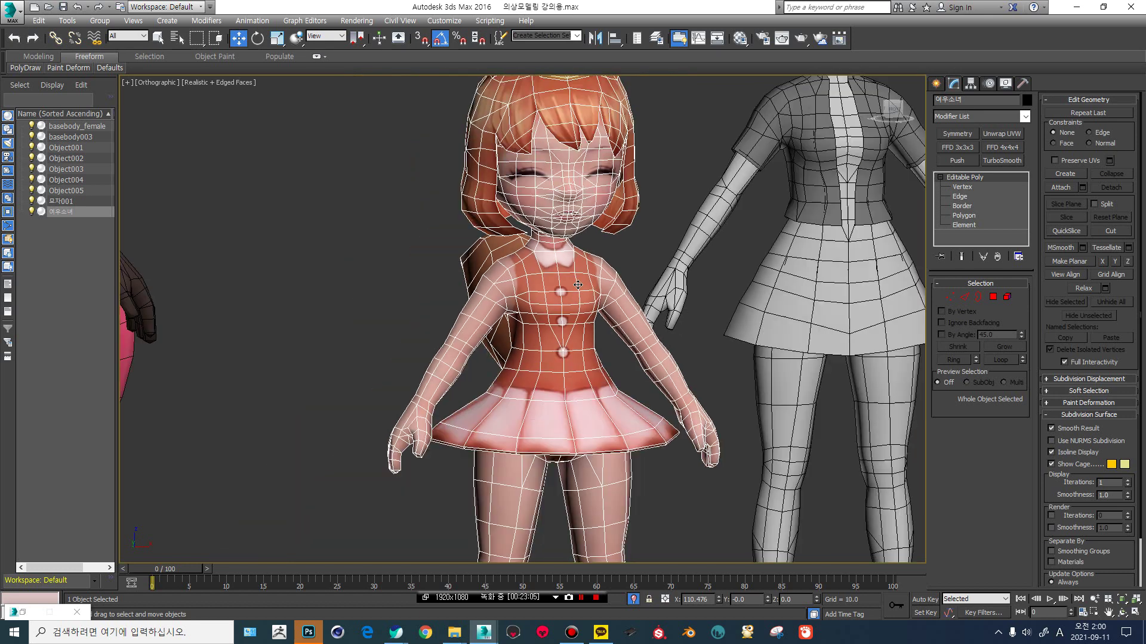
scroll(579, 282, up, 2)
key(F4)
scroll(576, 282, down, 5)
Bring the witch character into view, clear the selection and set the viewport shading to Consistent Colors.
middle_drag(317, 257, 541, 257)
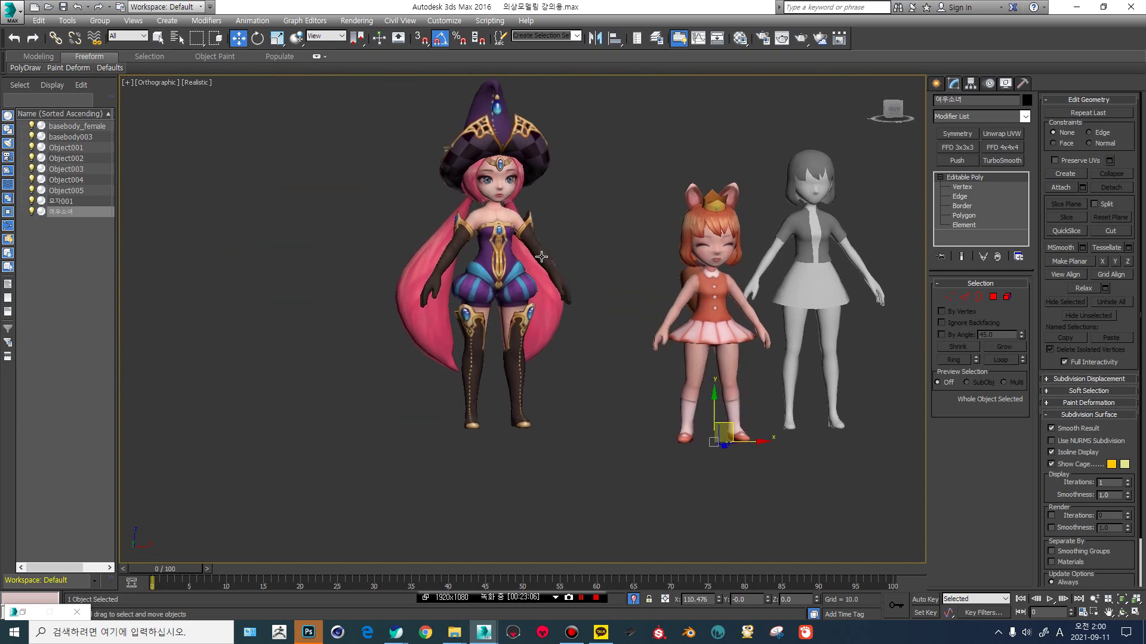
key(F4)
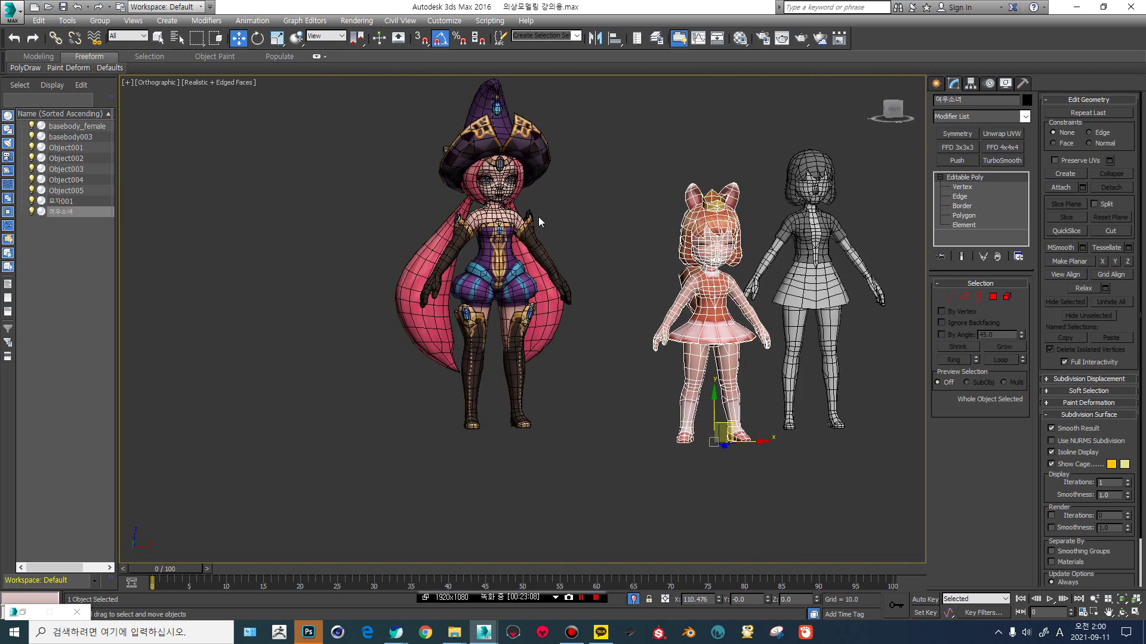
click(510, 206)
middle_drag(510, 206, 512, 254)
key(F4)
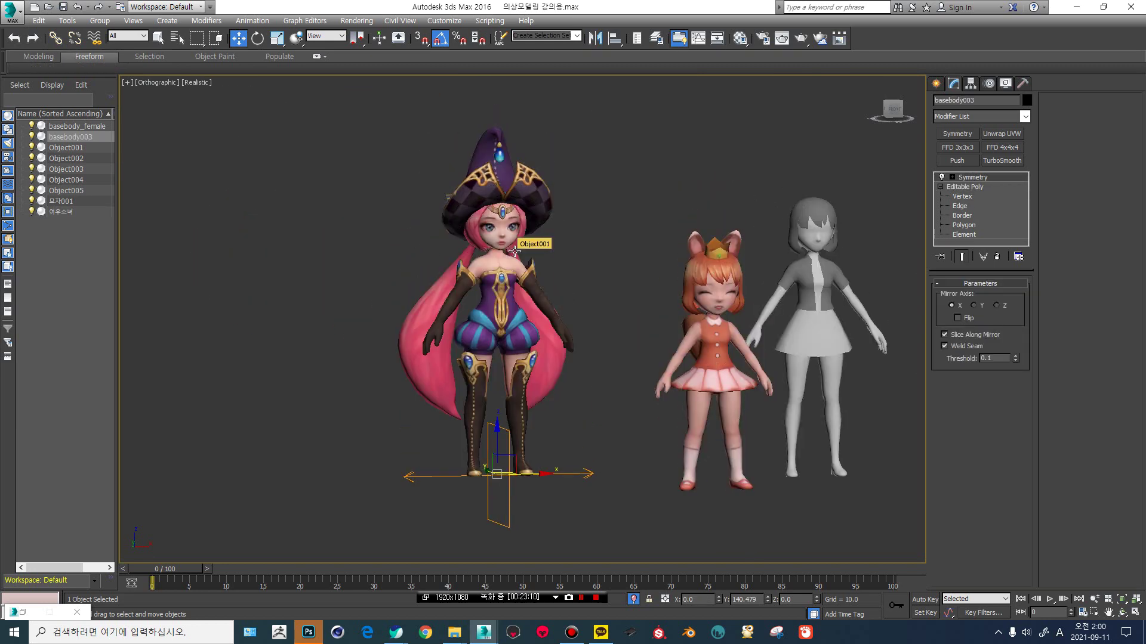
key(ctrl+d)
click(203, 84)
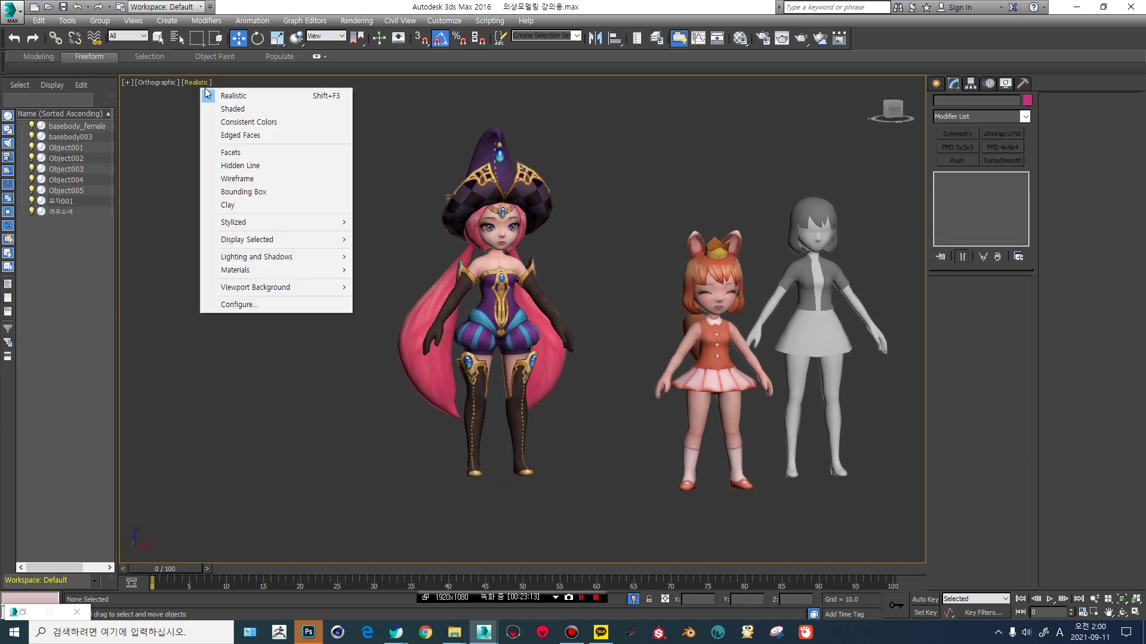
click(221, 122)
Select the witch's body basebody003, compare its painted outfit with the edged faces, and reselect the jacket Object005.
click(512, 301)
scroll(502, 284, up, 5)
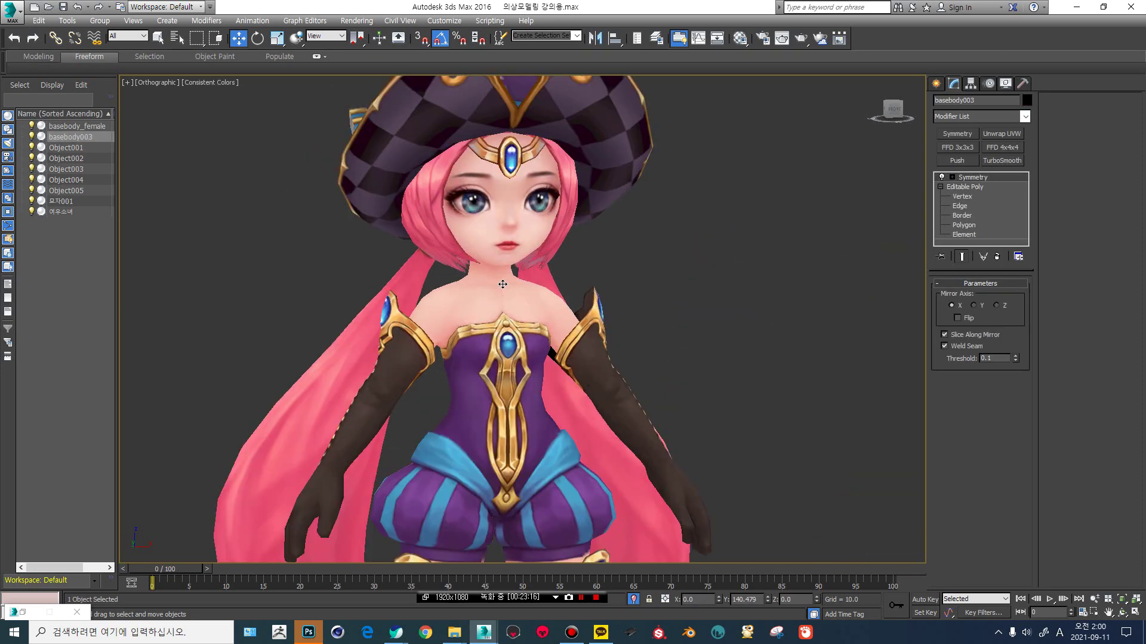
scroll(502, 284, up, 3)
key(F4)
scroll(501, 244, down, 5)
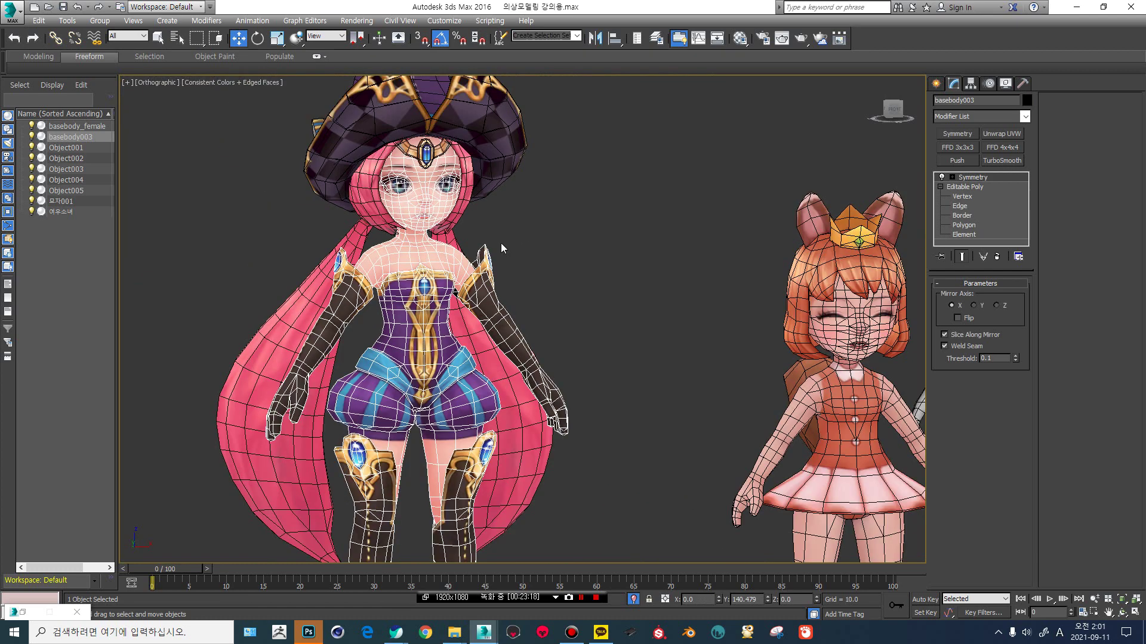
scroll(569, 257, down, 3)
click(762, 272)
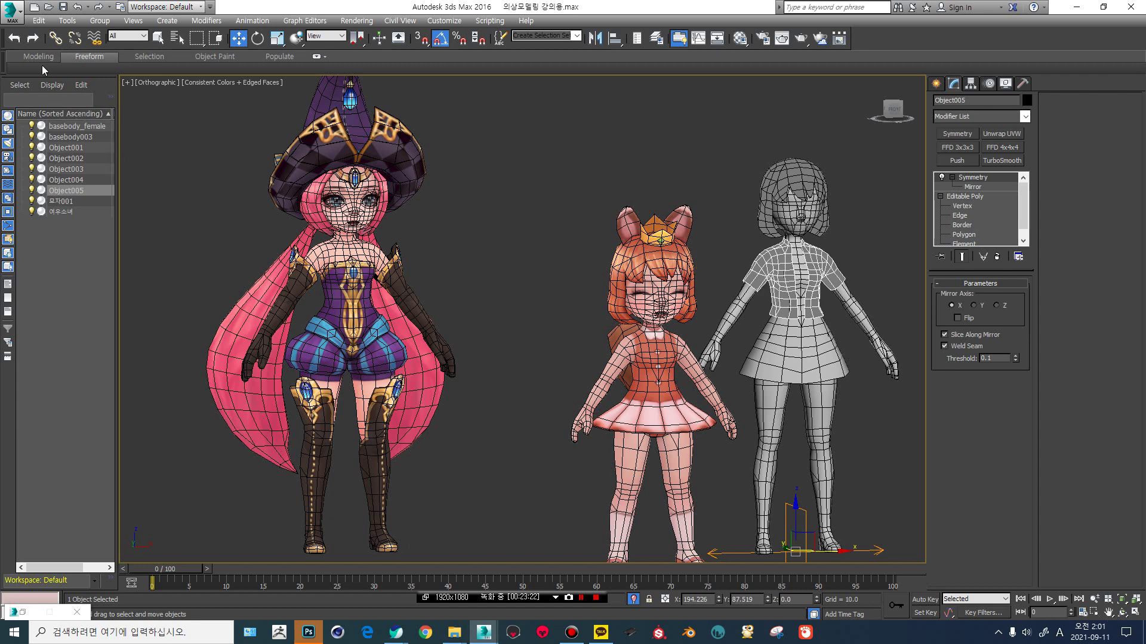
Reset the scene without saving the changes and adopt the file's unit scale.
click(17, 18)
click(24, 76)
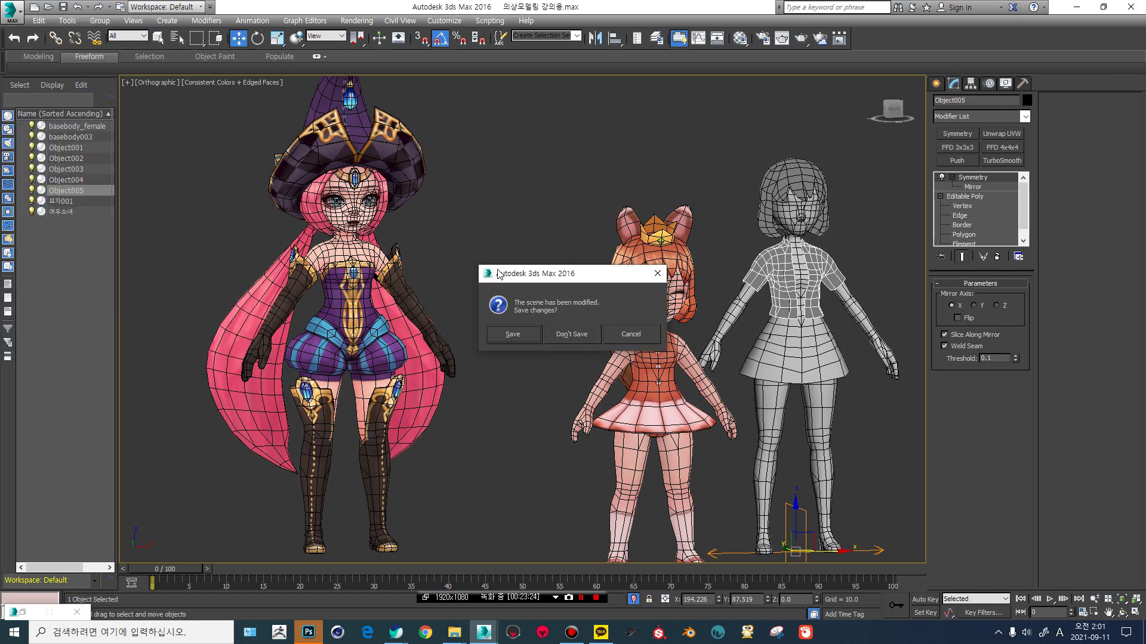
click(561, 337)
click(536, 335)
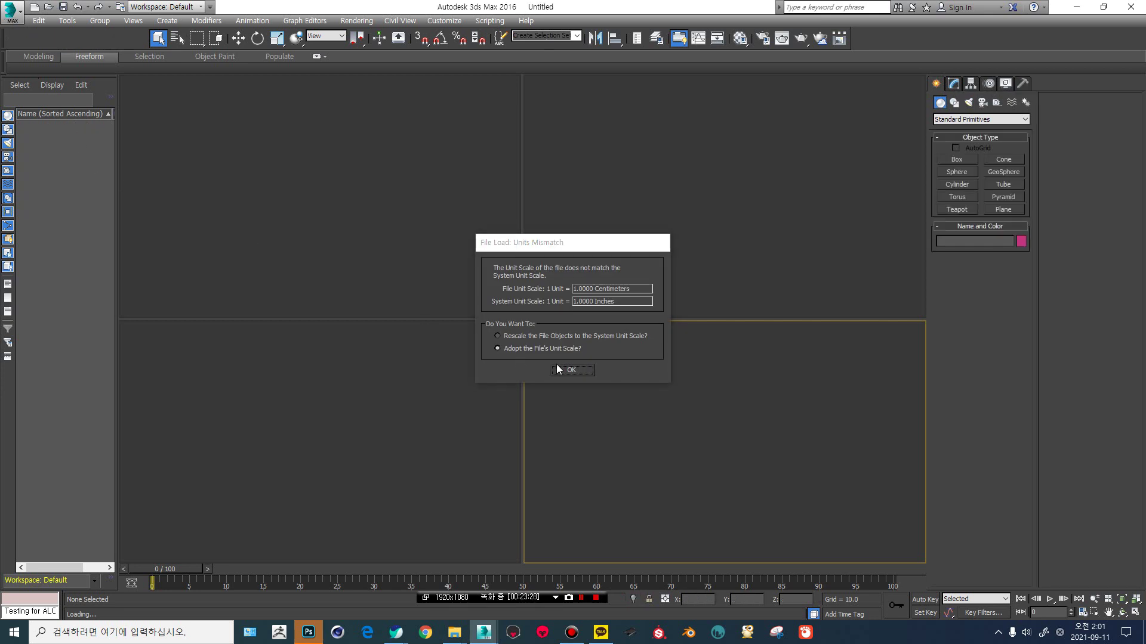
click(571, 370)
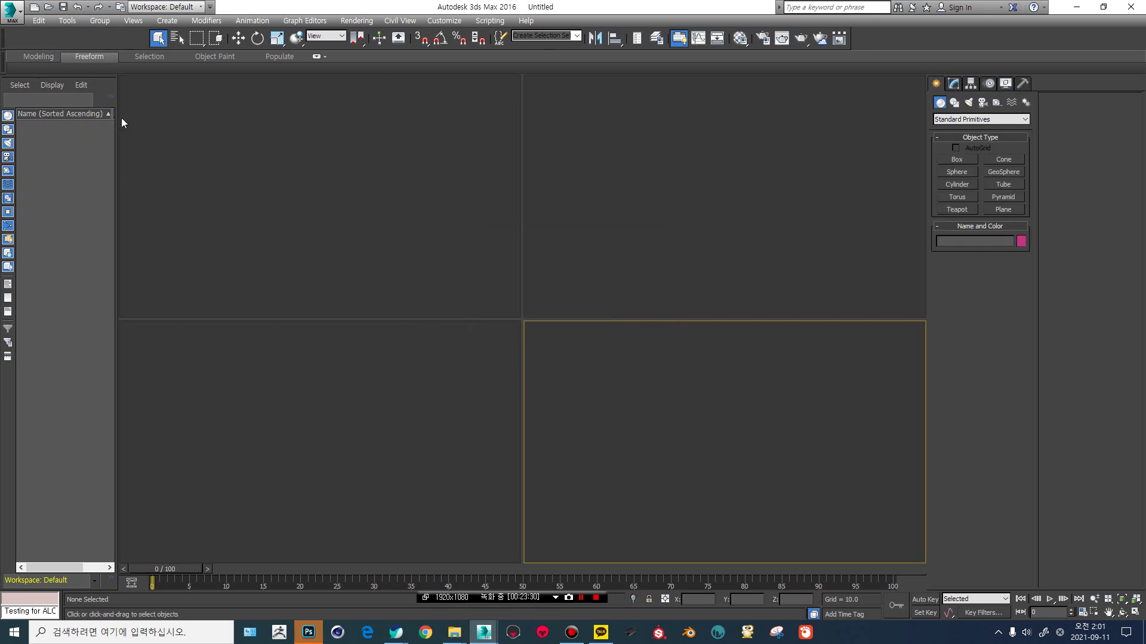
Reopen the scene 의상모델링 강의용.max, adopting the file's unit scale and acknowledging the isolated-objects notice.
click(12, 10)
click(132, 75)
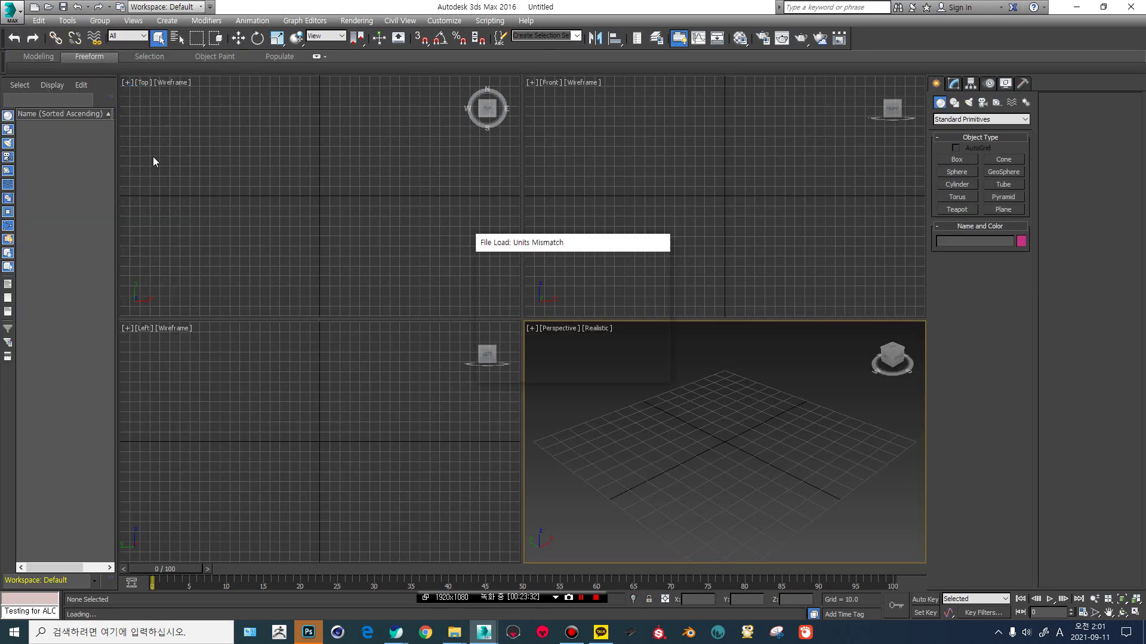
click(577, 370)
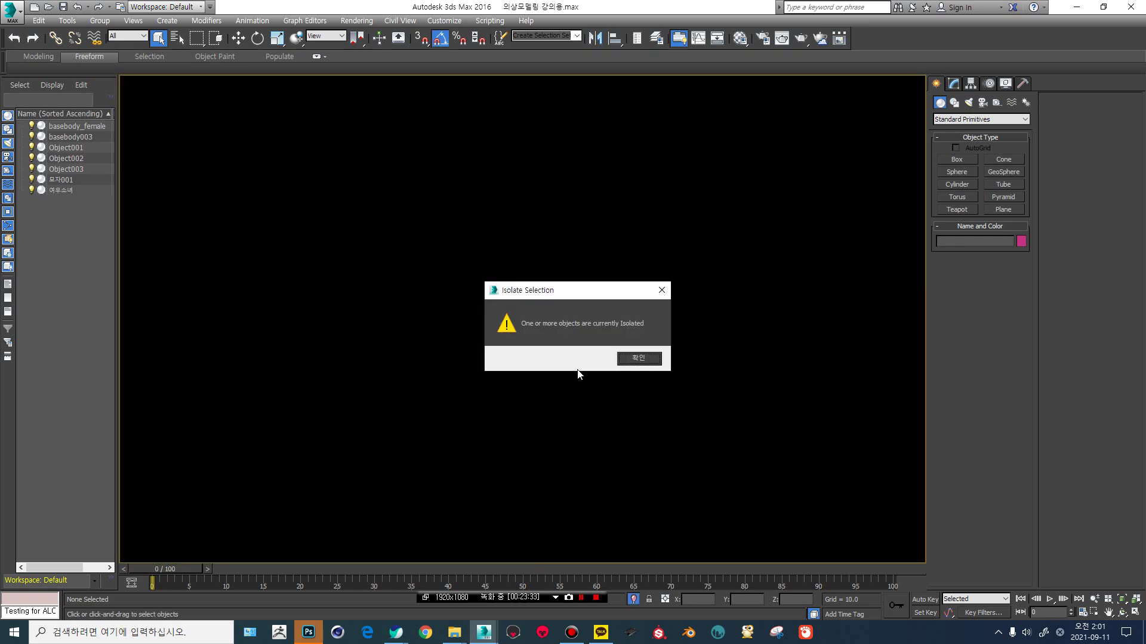
click(625, 356)
Display edged faces in the front view and select basebody_female, Object002 and Object003 together for moving.
click(527, 285)
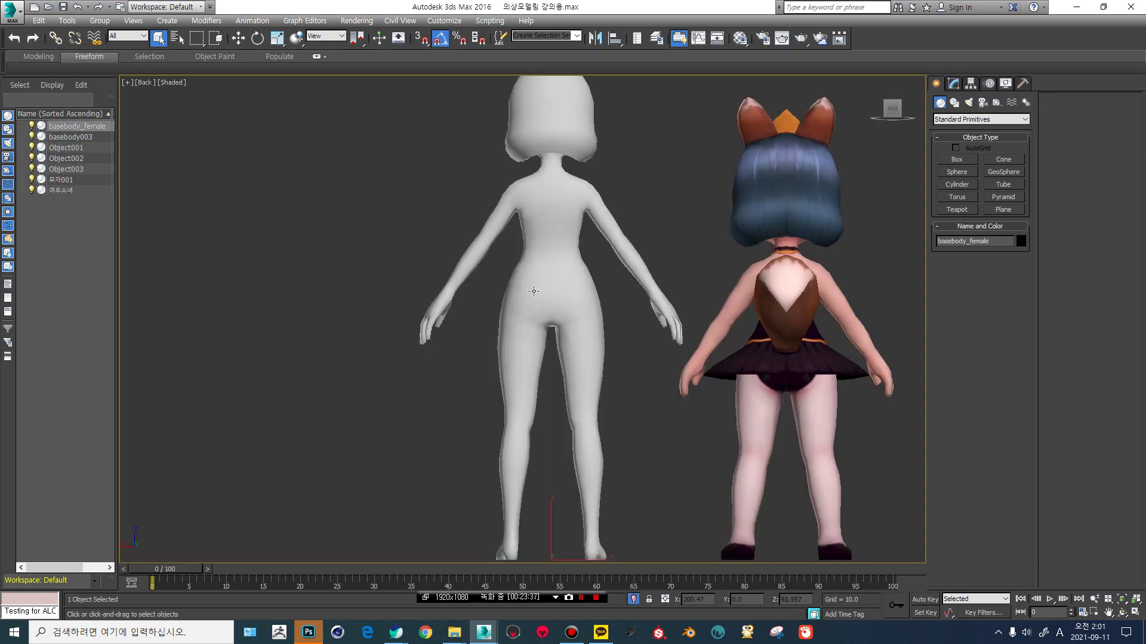
key(F4)
scroll(527, 286, down, 5)
alt+middle_drag(397, 279, 854, 206)
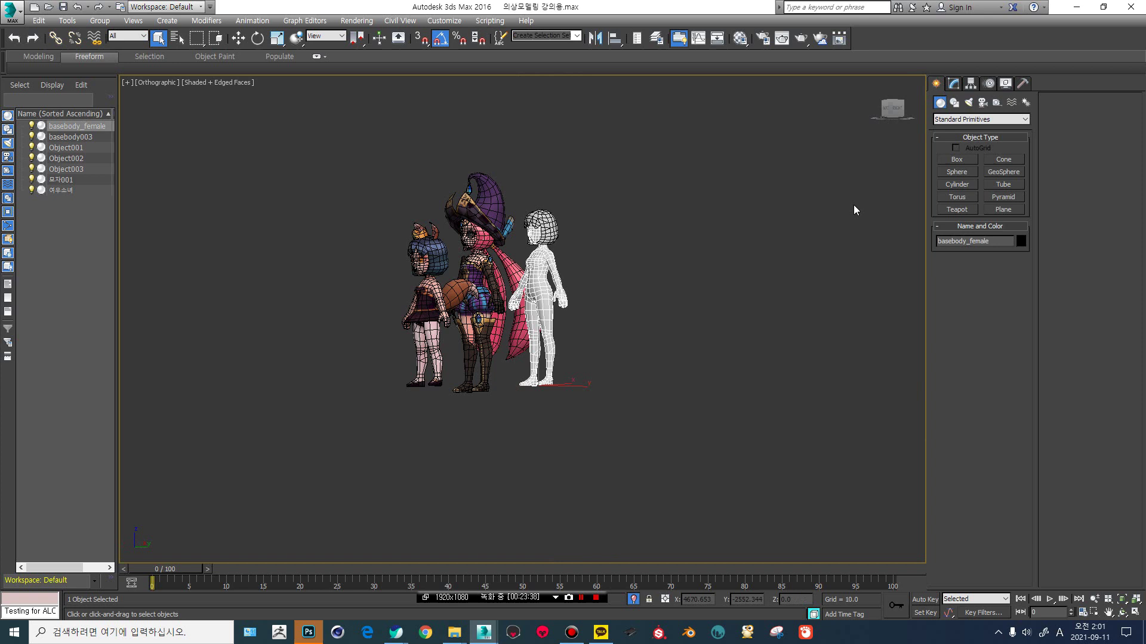
click(889, 117)
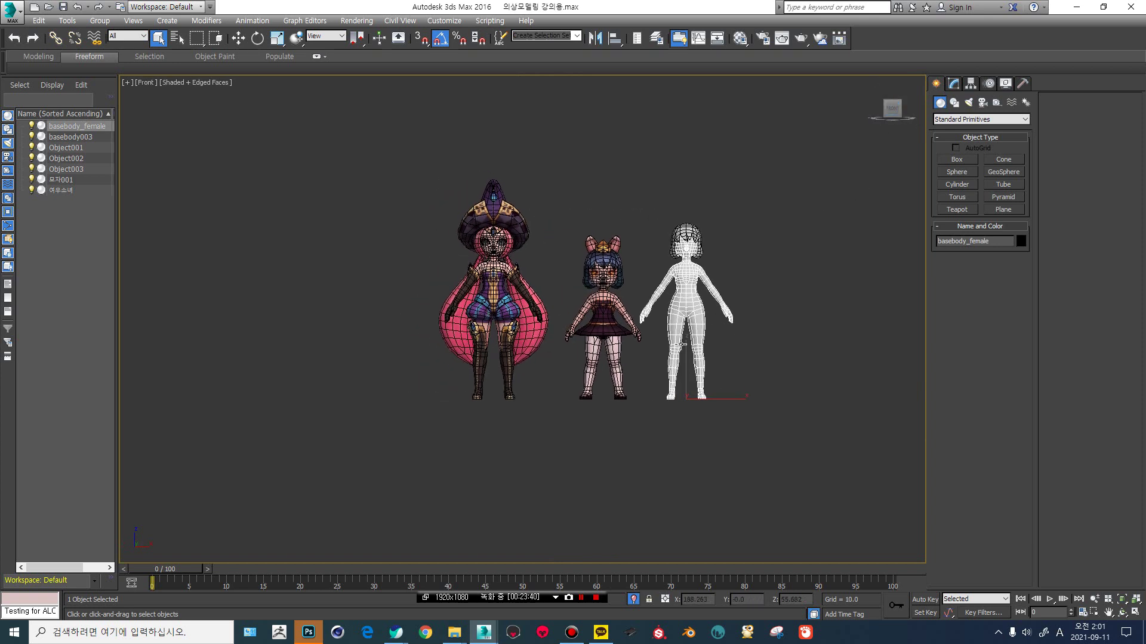
key(w)
drag(671, 200, 739, 478)
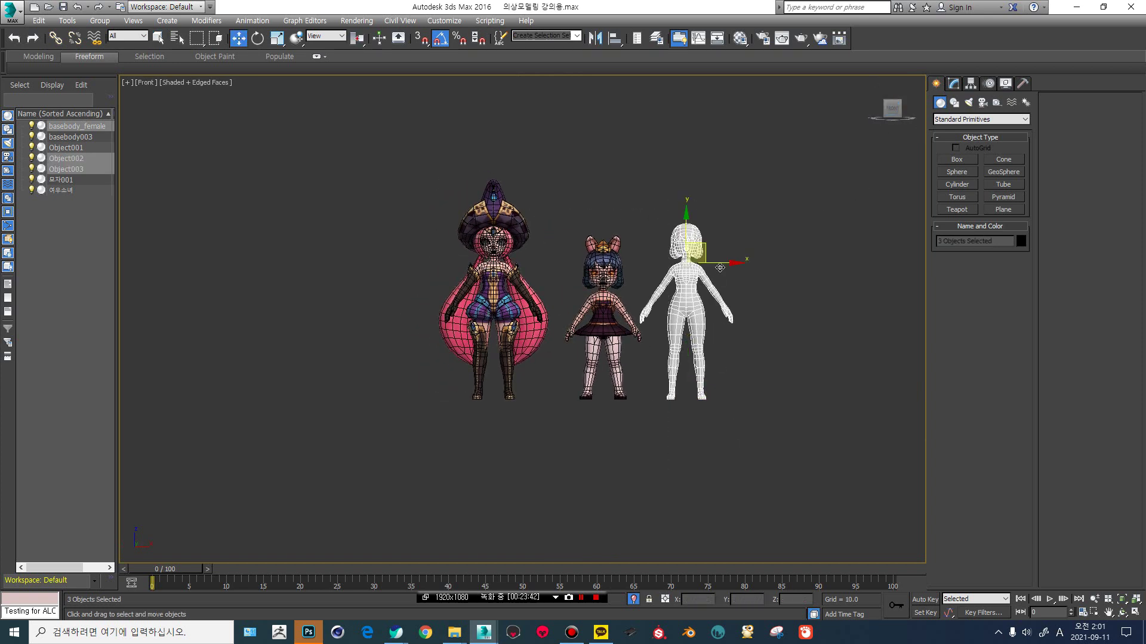
Move the base body and its hair along X to the witch's opposite side and turn off the edged faces.
drag(720, 268, 415, 268)
scroll(423, 271, up, 2)
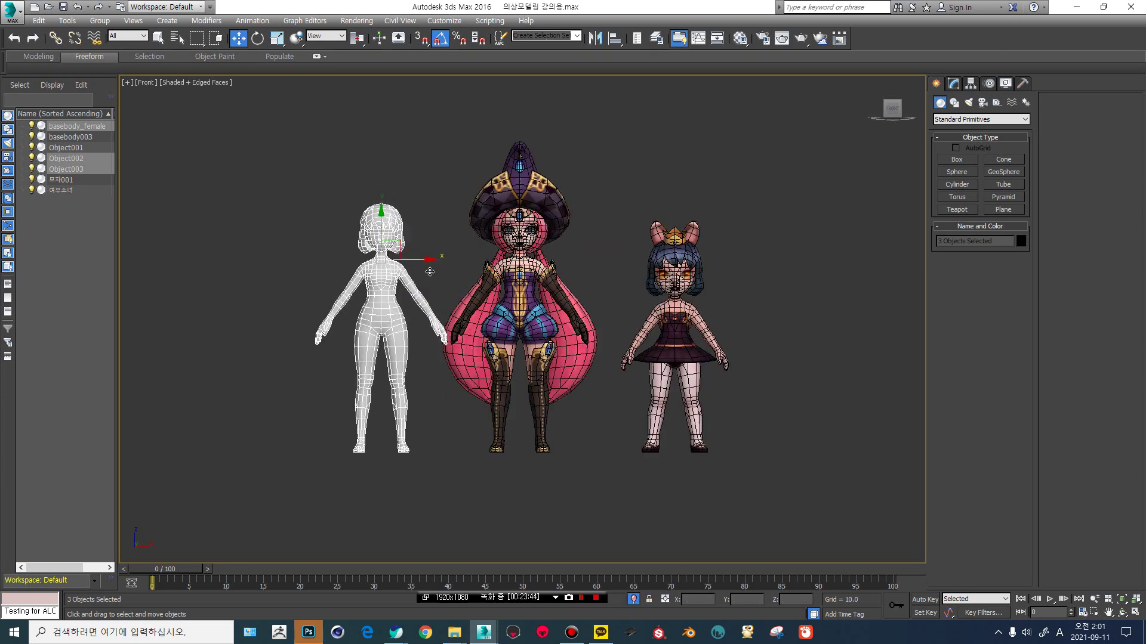
key(F4)
middle_drag(430, 272, 495, 316)
scroll(483, 289, up, 3)
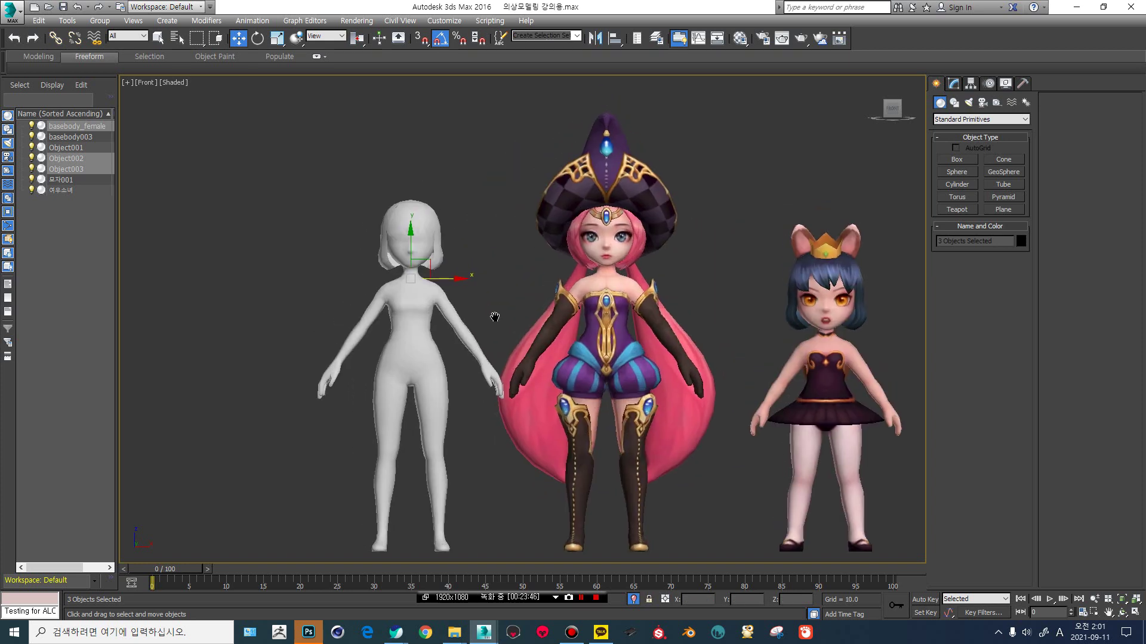
scroll(481, 319, up, 3)
middle_drag(693, 241, 635, 298)
Display edged faces again and hide the witch's hat and pink hair, 모자001 and Object001.
click(738, 143)
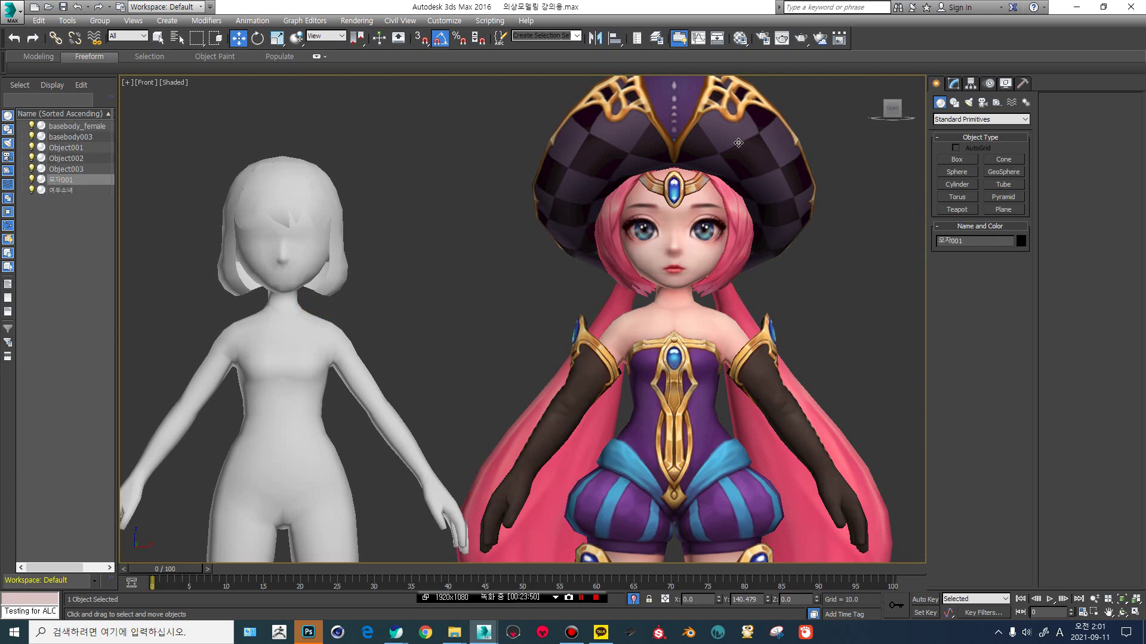
key(F4)
click(740, 216)
ctrl+click(753, 133)
right_click(753, 134)
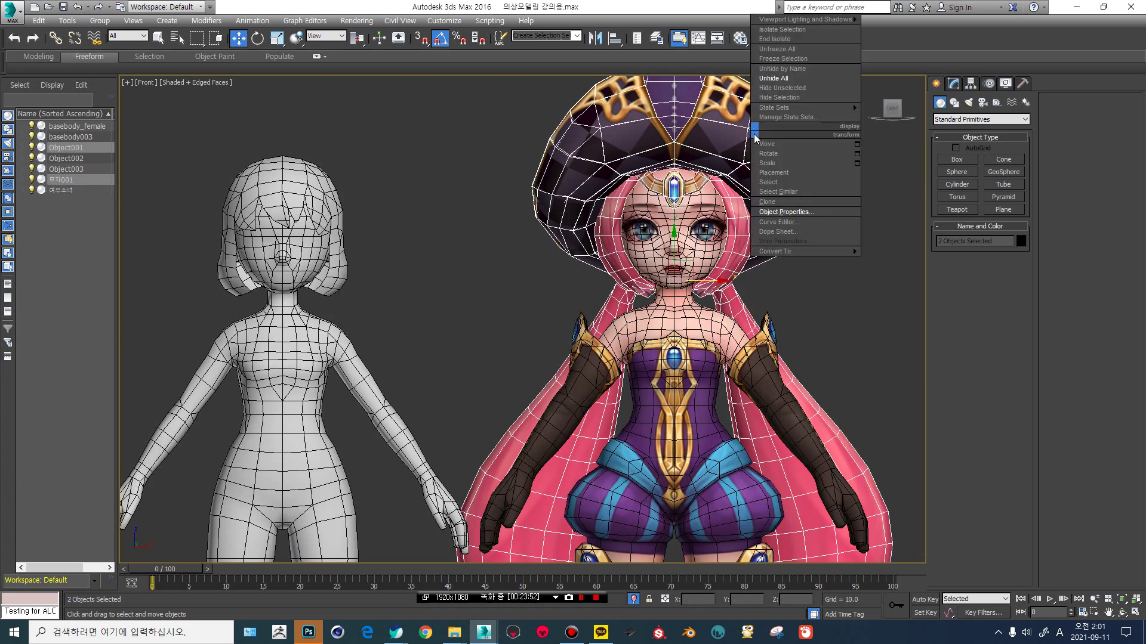
click(763, 97)
Select the witch's body basebody003 and examine its bare head in the left view.
click(299, 242)
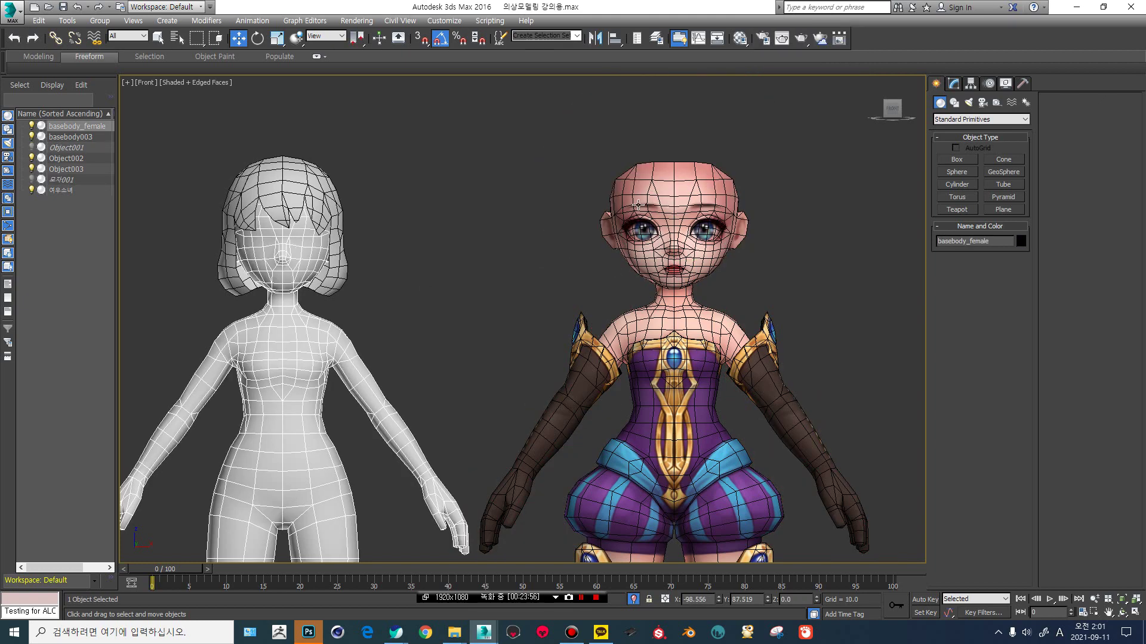
click(652, 198)
alt+middle_drag(604, 190, 706, 192)
scroll(695, 161, up, 3)
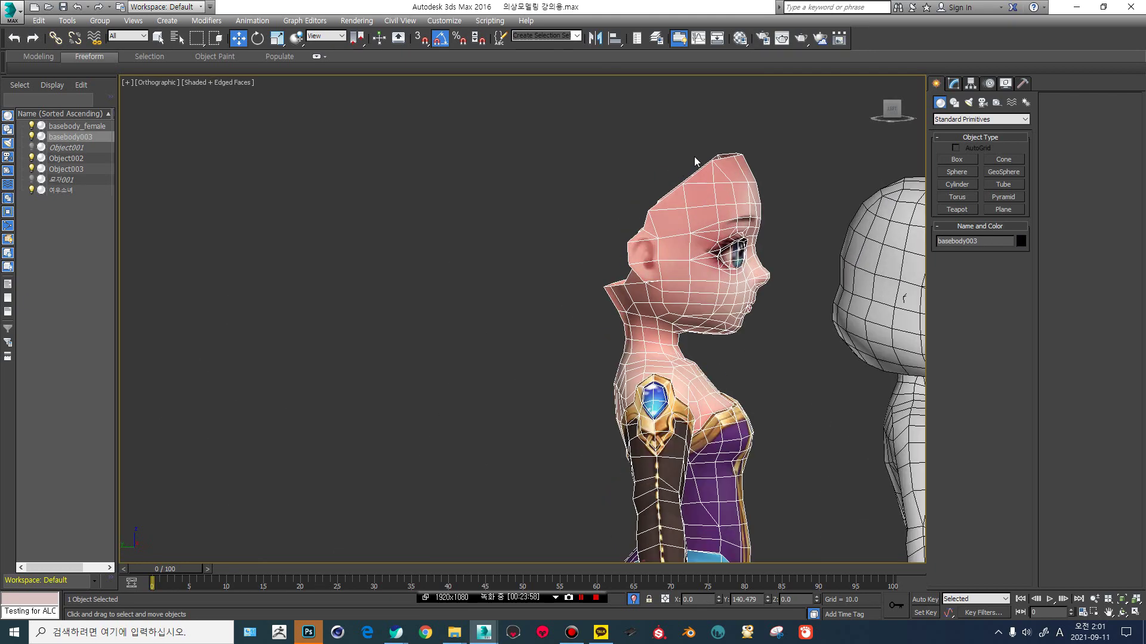
click(891, 108)
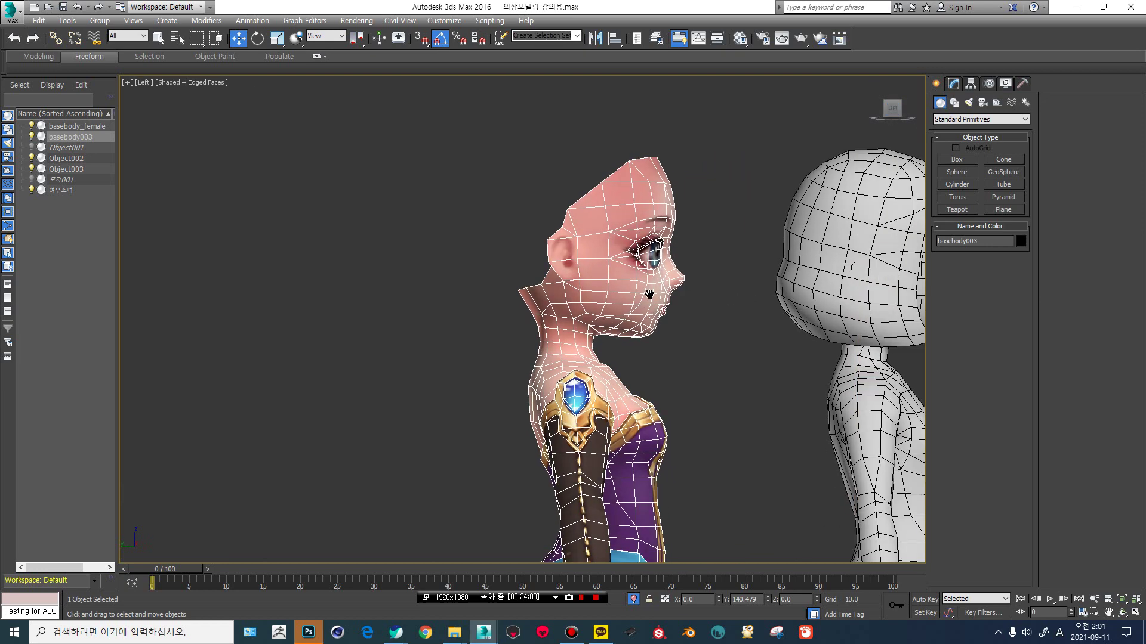
Try to fit the base body's hair, Object002 and Object003, onto the witch's head with see-through display.
click(719, 258)
ctrl+click(843, 203)
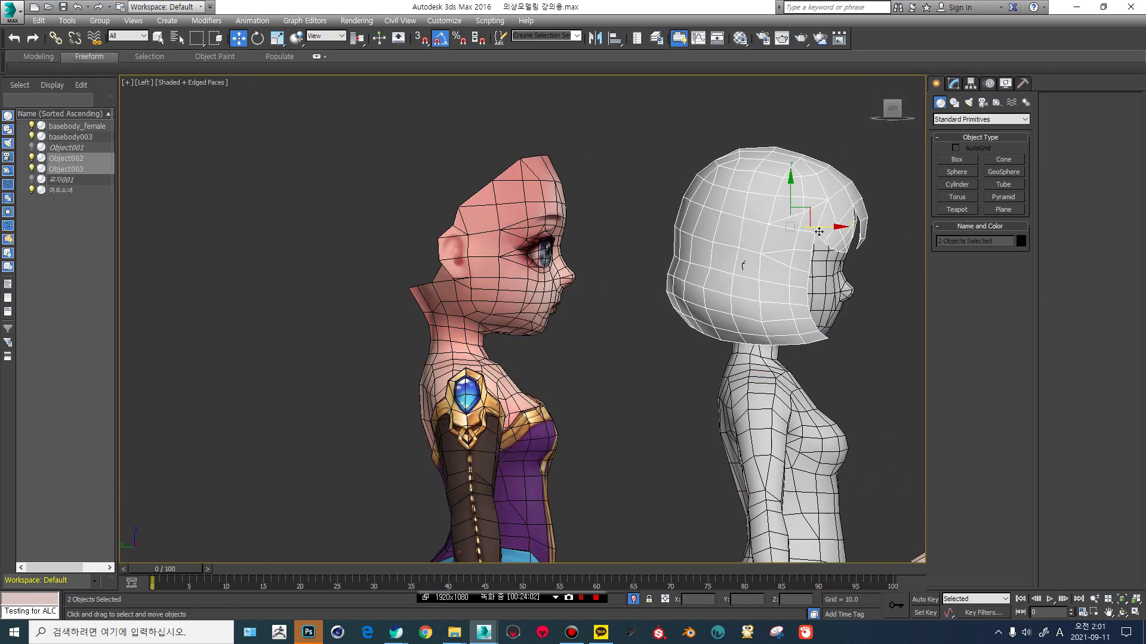
drag(821, 231, 531, 190)
key(alt+x)
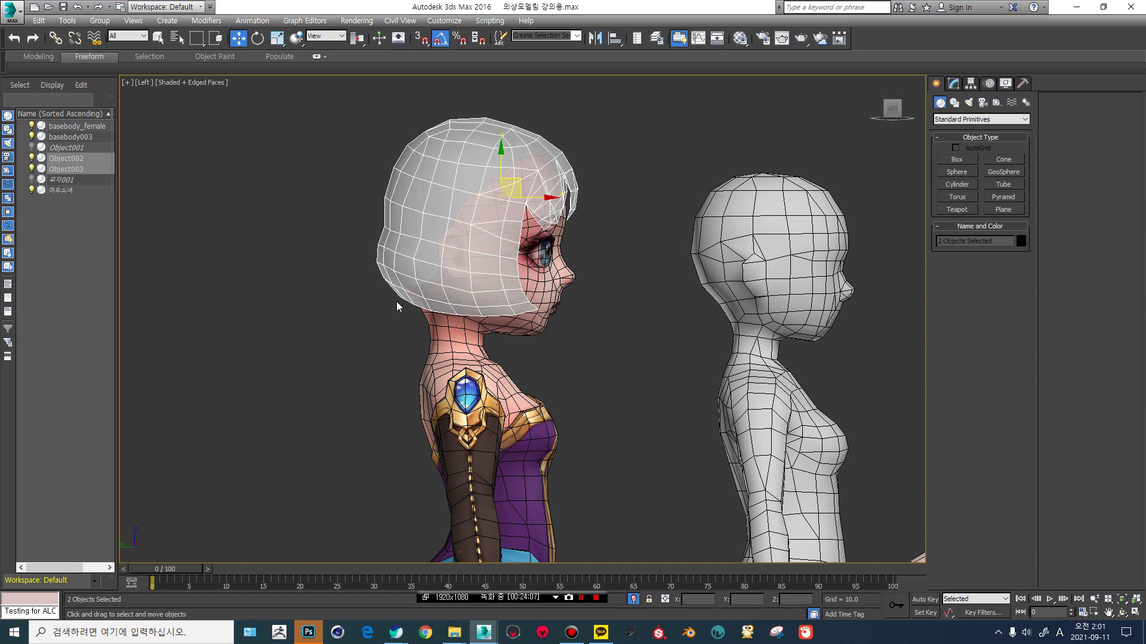
key(alt+x)
key(ctrl+z)
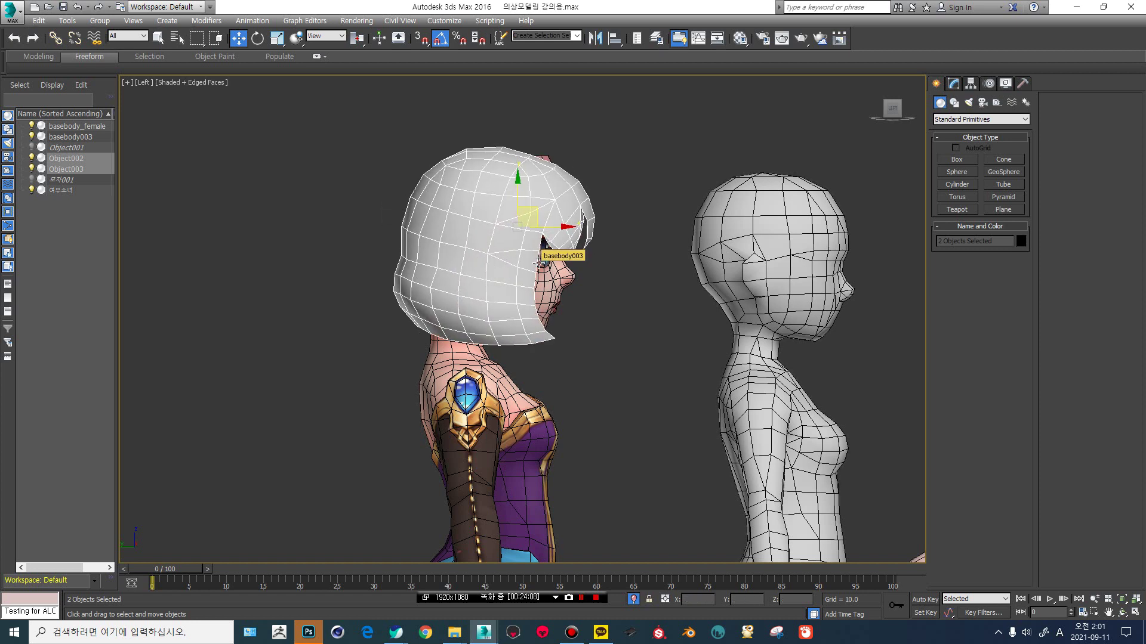
key(ctrl+z)
Compare the side profiles of the witch's body basebody003 and the unclothed basebody_female.
click(497, 174)
middle_drag(532, 319, 501, 241)
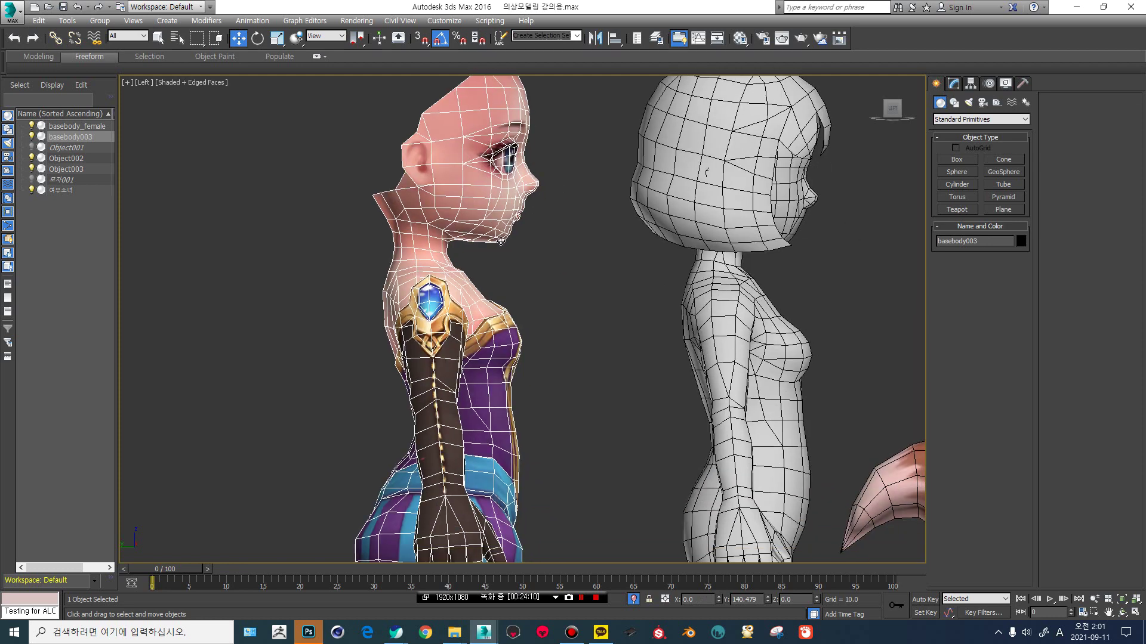
middle_drag(598, 336, 592, 230)
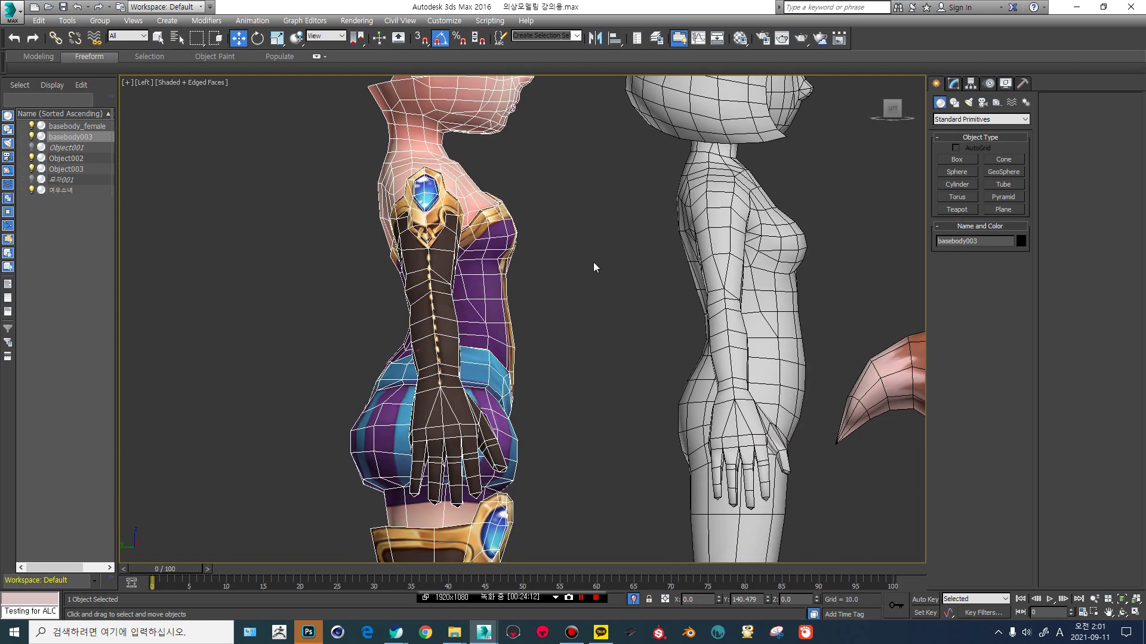
scroll(610, 250, down, 3)
click(695, 285)
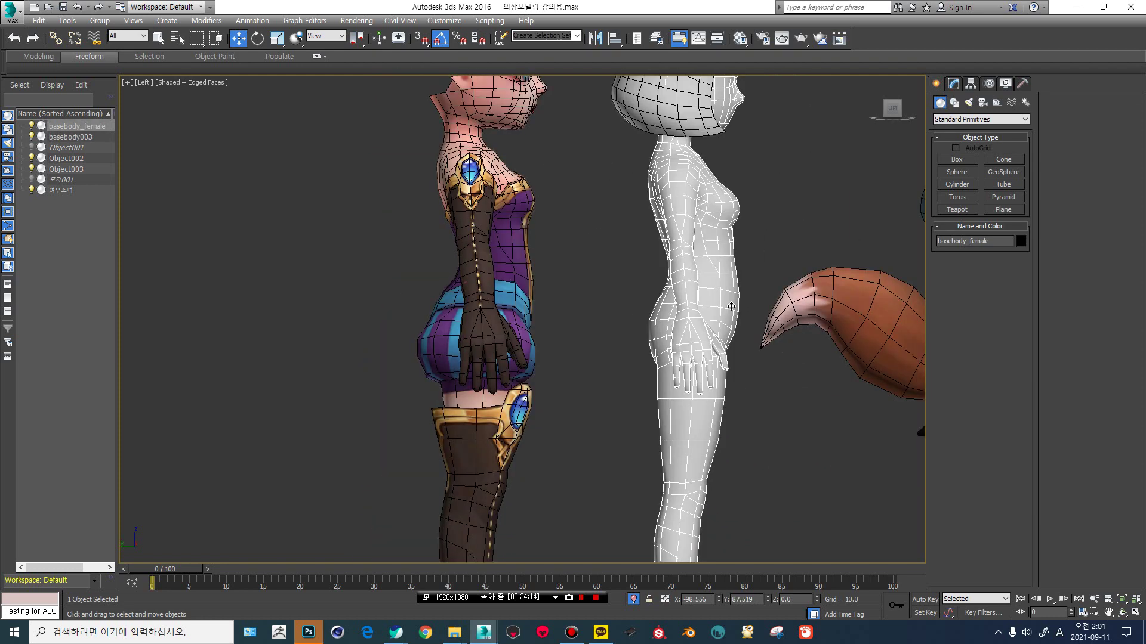
alt+middle_drag(731, 305, 892, 108)
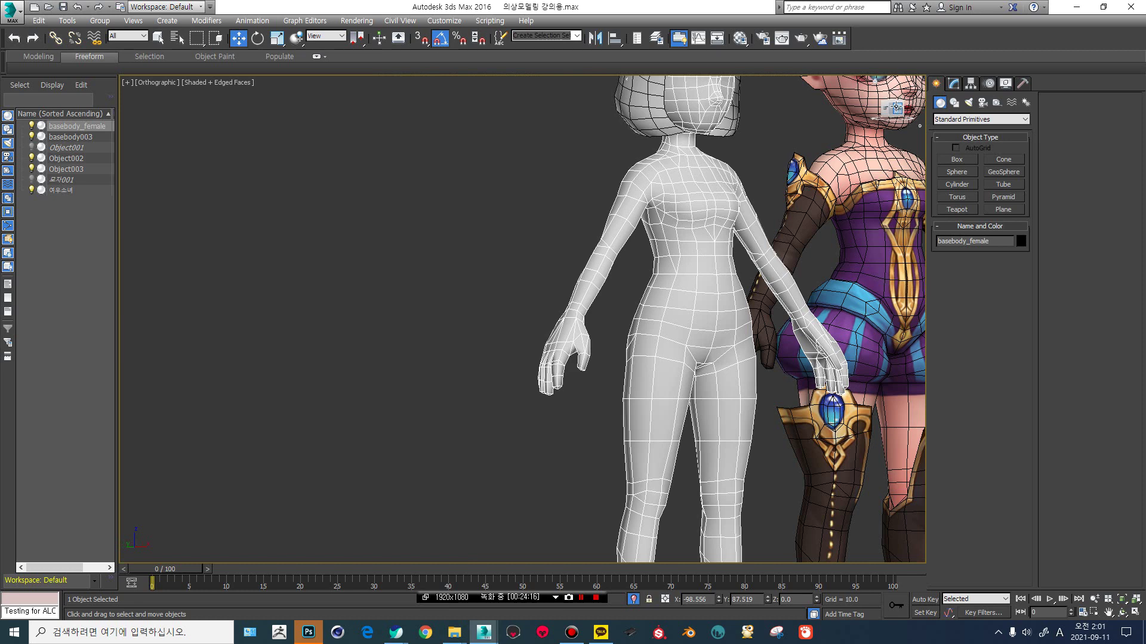
Compare both bodies in the front view, first without and again with edged faces.
click(890, 107)
key(F4)
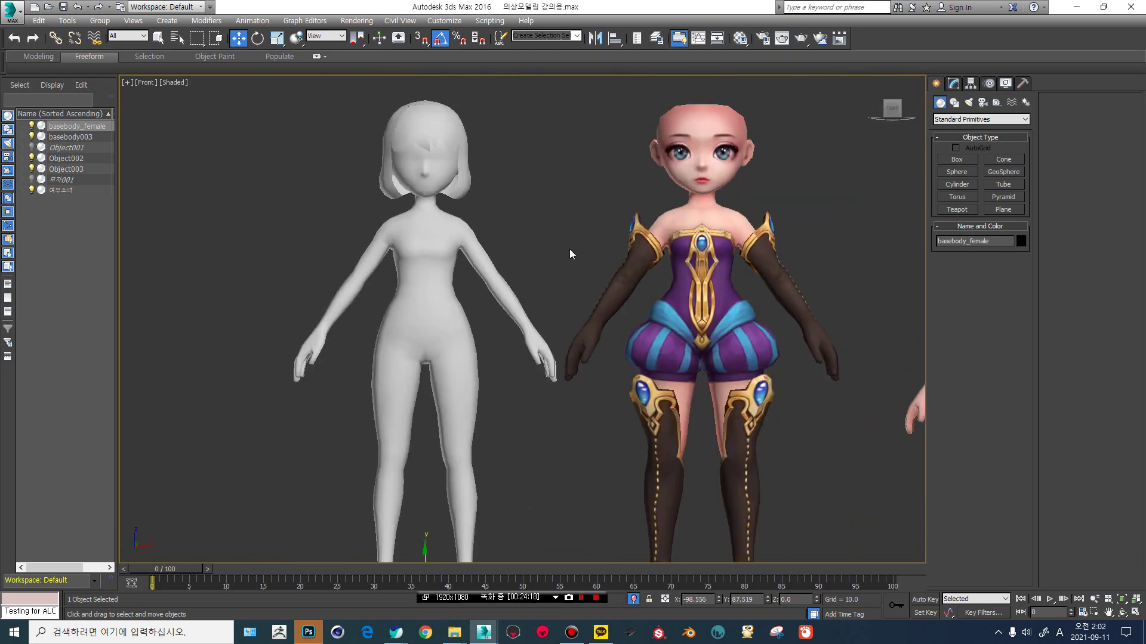
middle_drag(449, 280, 450, 242)
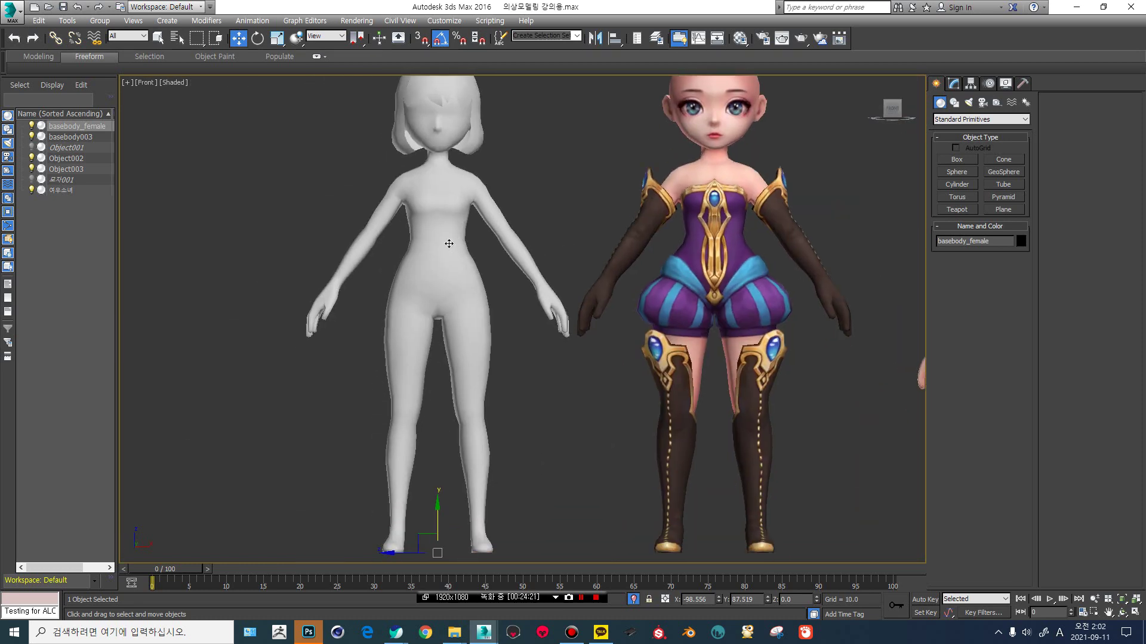
key(F4)
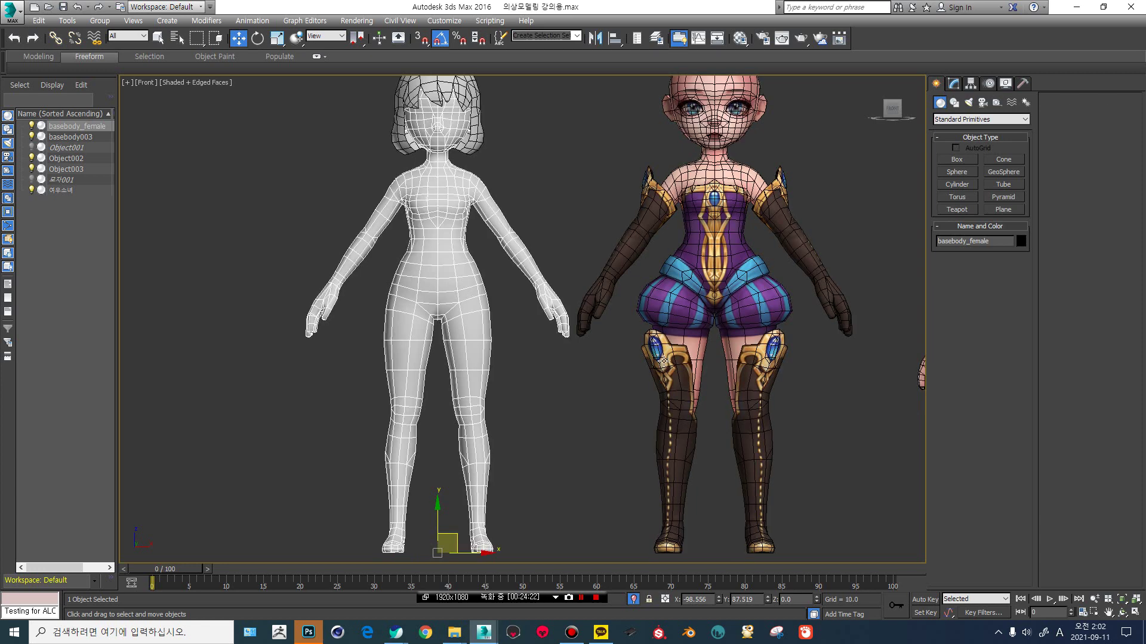
middle_drag(669, 350, 663, 341)
Open basebody003's Editable Poly at Element level without the Symmetry result and select the glove element.
click(711, 241)
scroll(710, 250, up, 3)
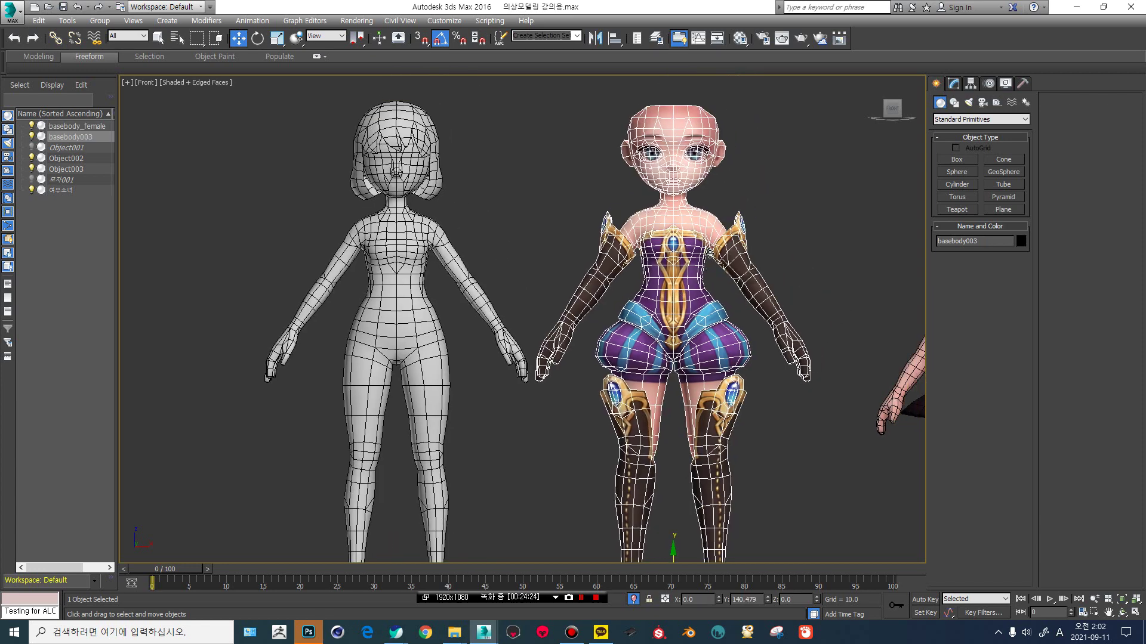
middle_drag(722, 405, 812, 334)
key(f)
click(954, 84)
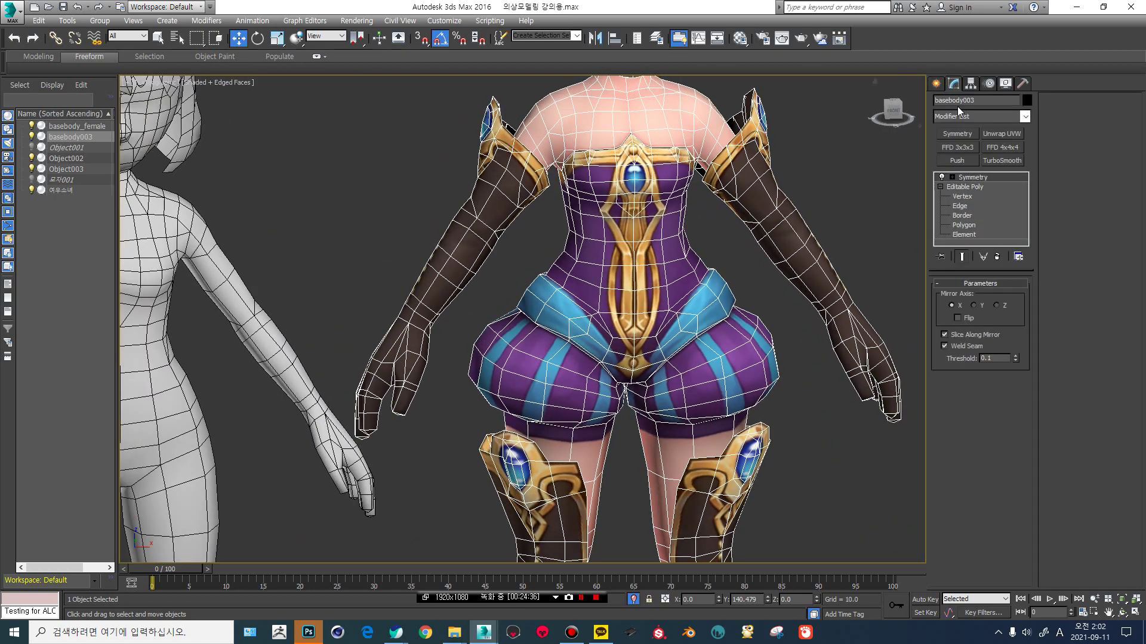
click(964, 235)
click(961, 256)
click(755, 198)
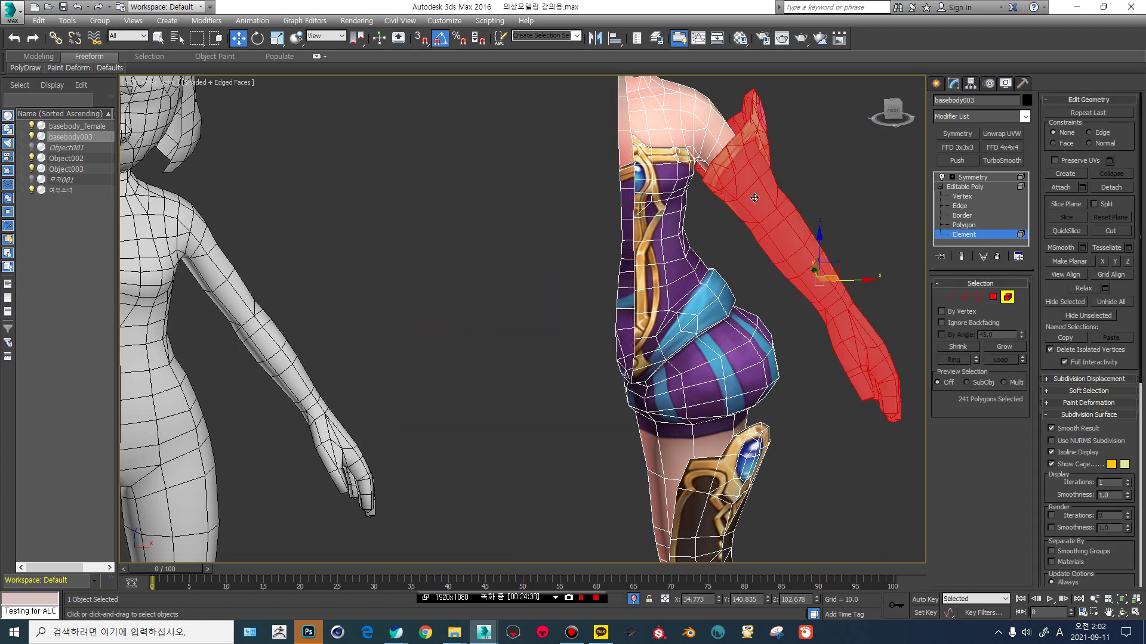
Select the witch's boot element, show the Symmetry end result again, and examine the upper body closely.
scroll(767, 248, down, 3)
middle_drag(772, 342, 748, 252)
click(717, 314)
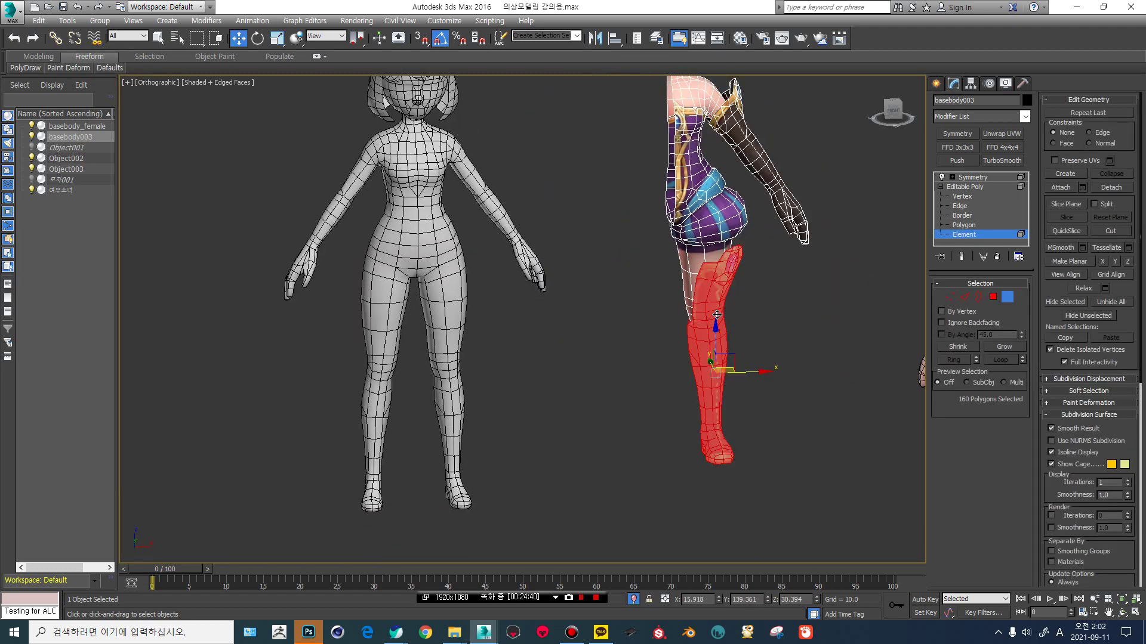
click(960, 257)
scroll(744, 267, up, 6)
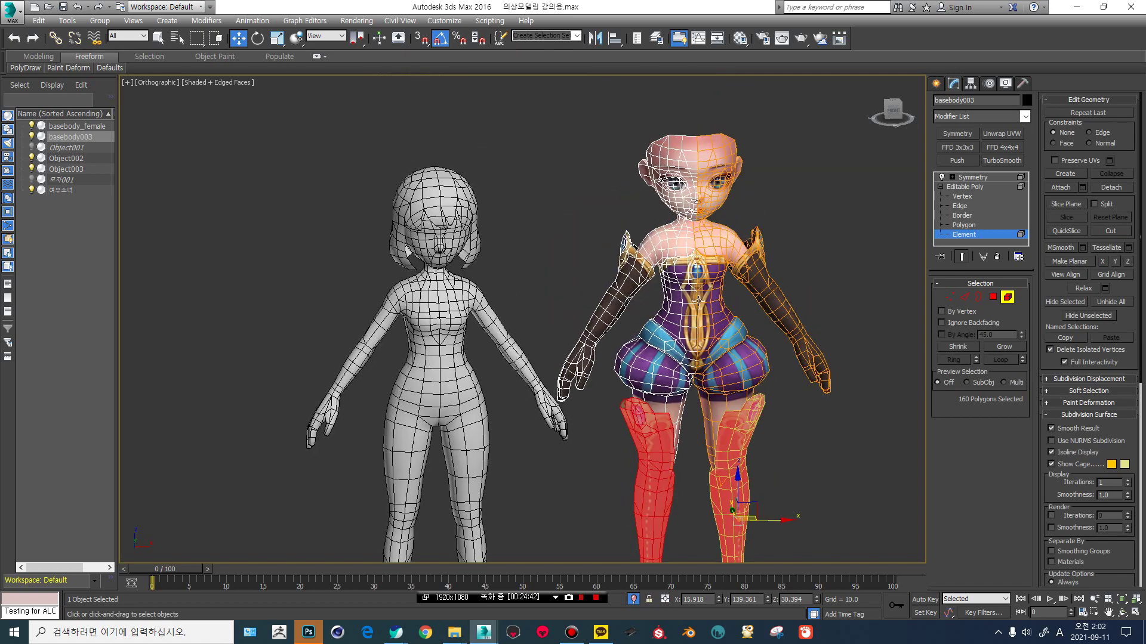
mouse_move(730, 279)
alt+middle_down()
mouse_move(752, 290)
mouse_move(716, 293)
alt+middle_up()
scroll(762, 250, up, 8)
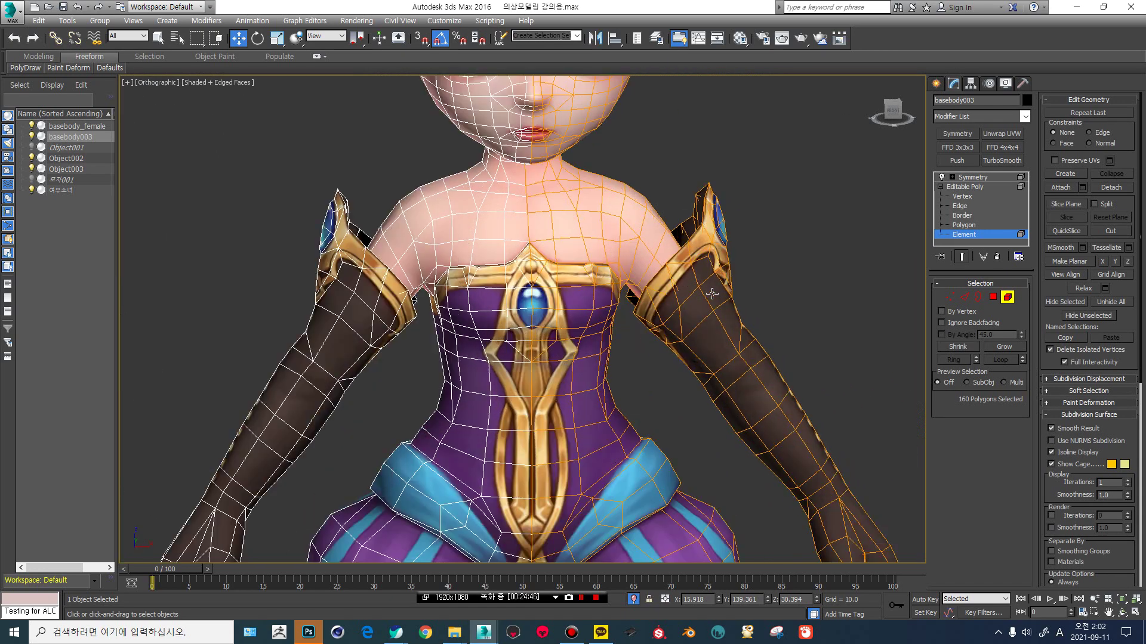
Inspect the arm beneath the glove cuff with see-through display, select the torso element, and restore the textured display.
key(alt+x)
mouse_move(690, 297)
alt+middle_down()
mouse_move(670, 289)
mouse_move(707, 290)
alt+middle_up()
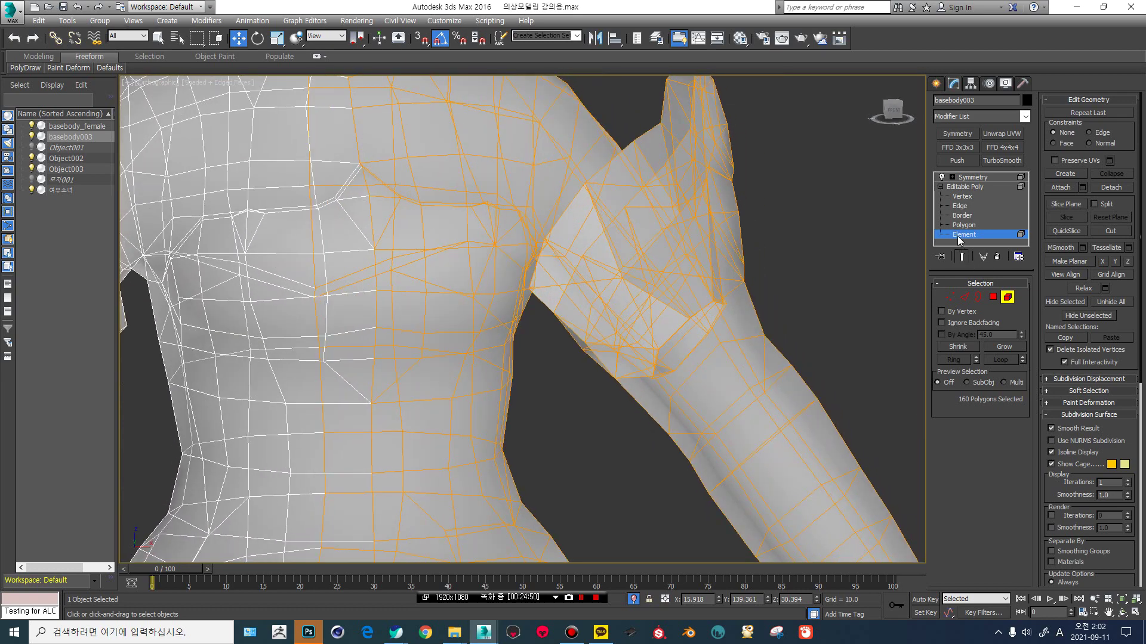
click(559, 164)
scroll(558, 164, down, 5)
key(alt+x)
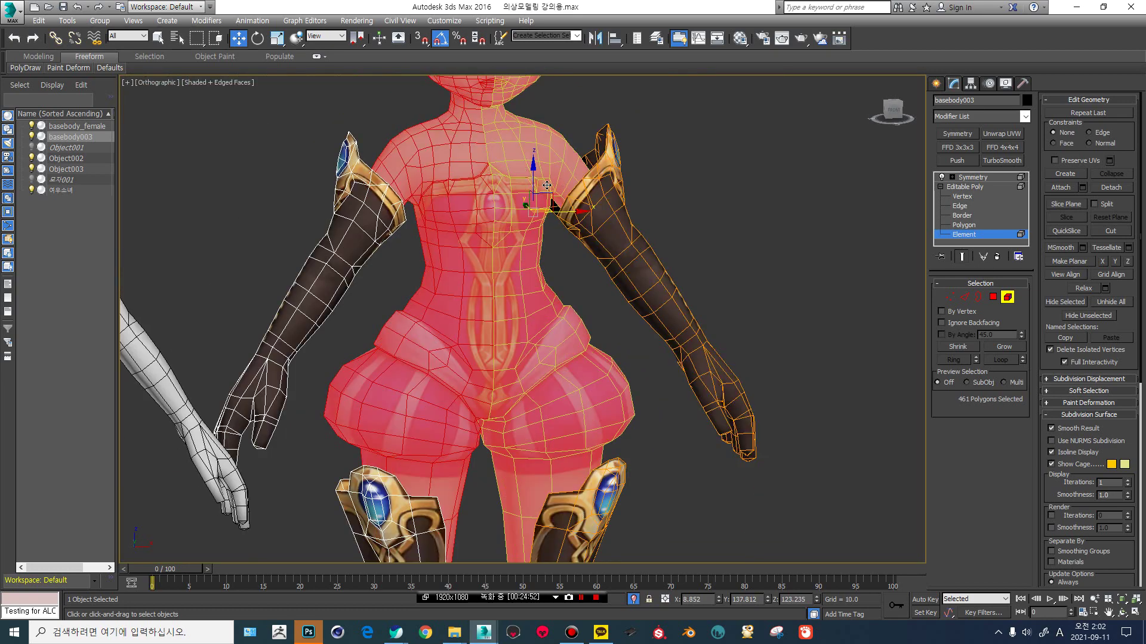
Examine where the body mesh ends inside the gloves and boots with see-through display, and select the boot element.
key(alt+x)
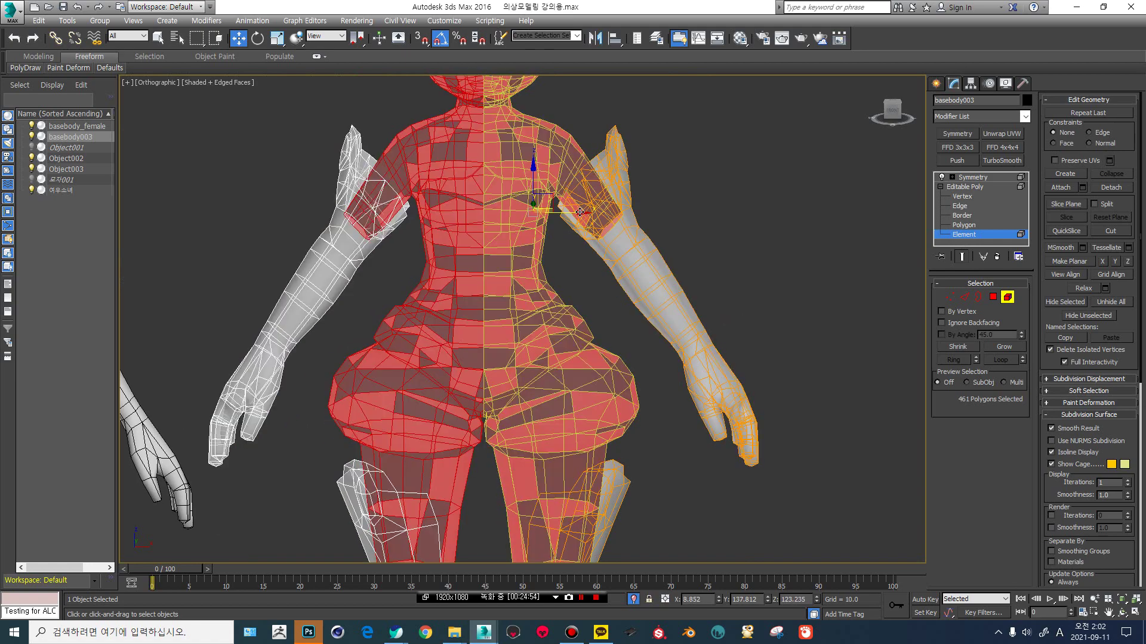
click(636, 252)
click(544, 176)
middle_drag(600, 372, 614, 292)
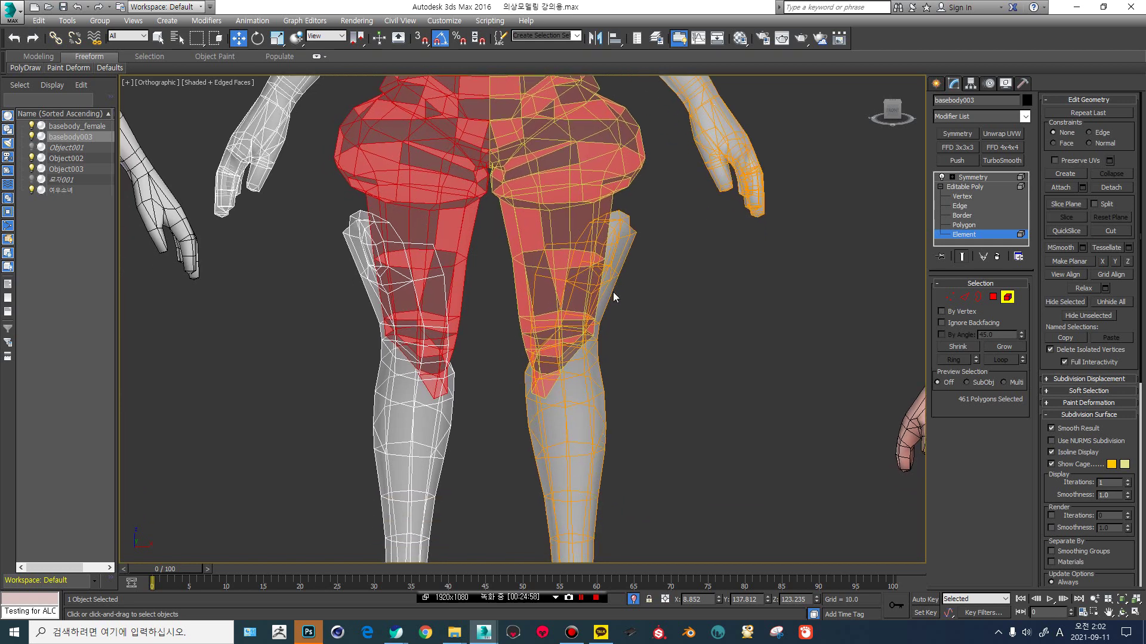
scroll(614, 292, down, 3)
click(607, 327)
key(alt+x)
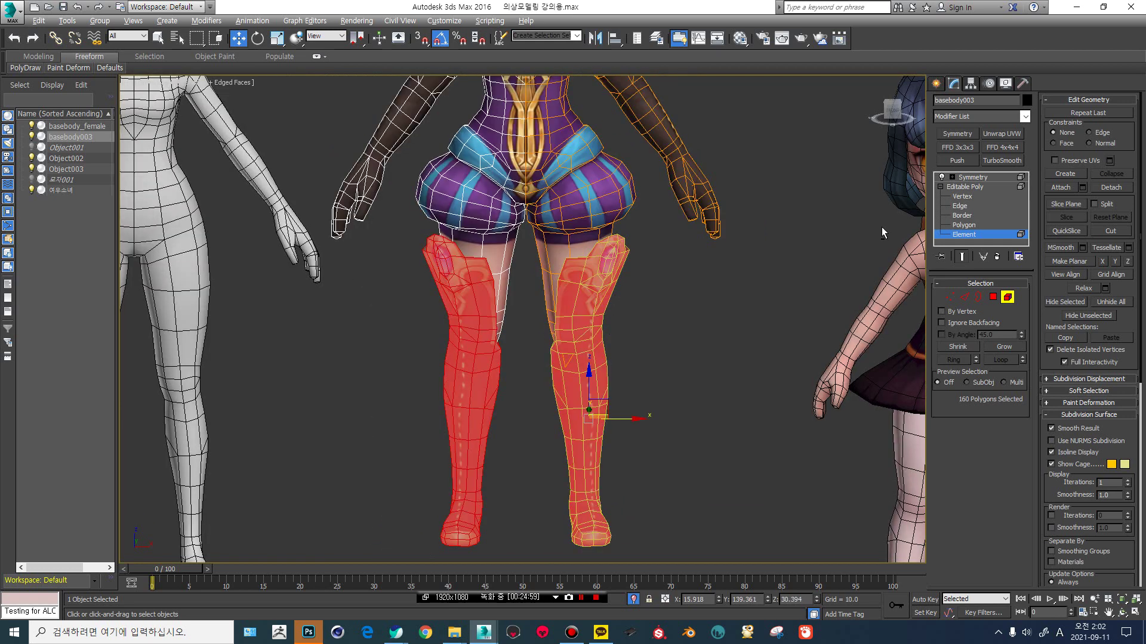
Leave basebody003's Element level and show both bodies in the front view.
click(950, 187)
middle_drag(501, 128, 632, 216)
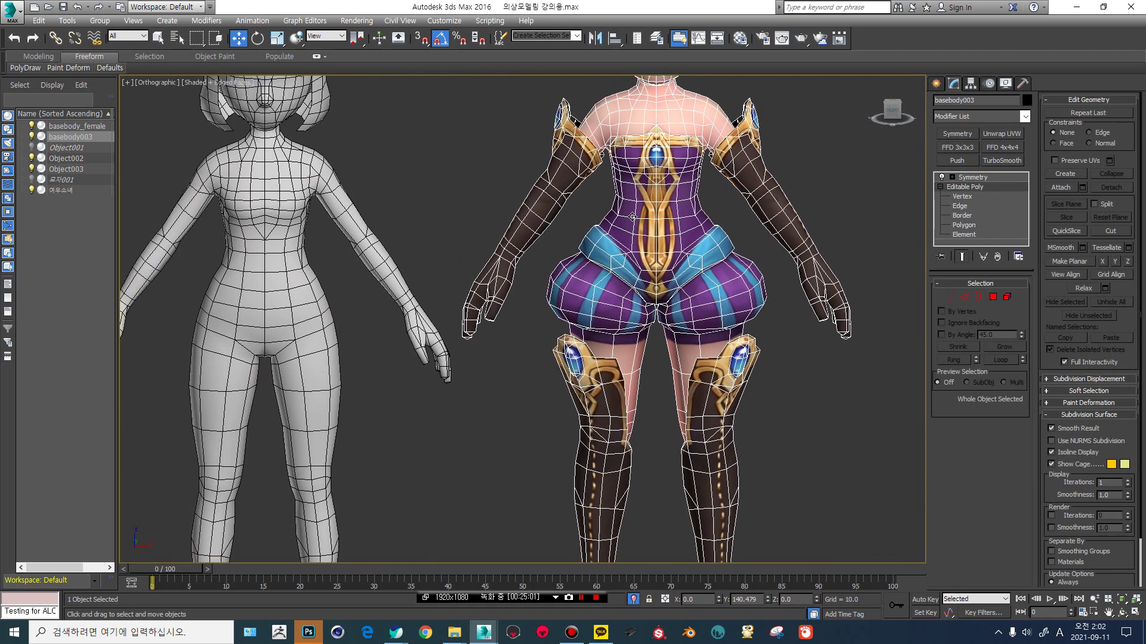
click(893, 112)
scroll(559, 237, down, 2)
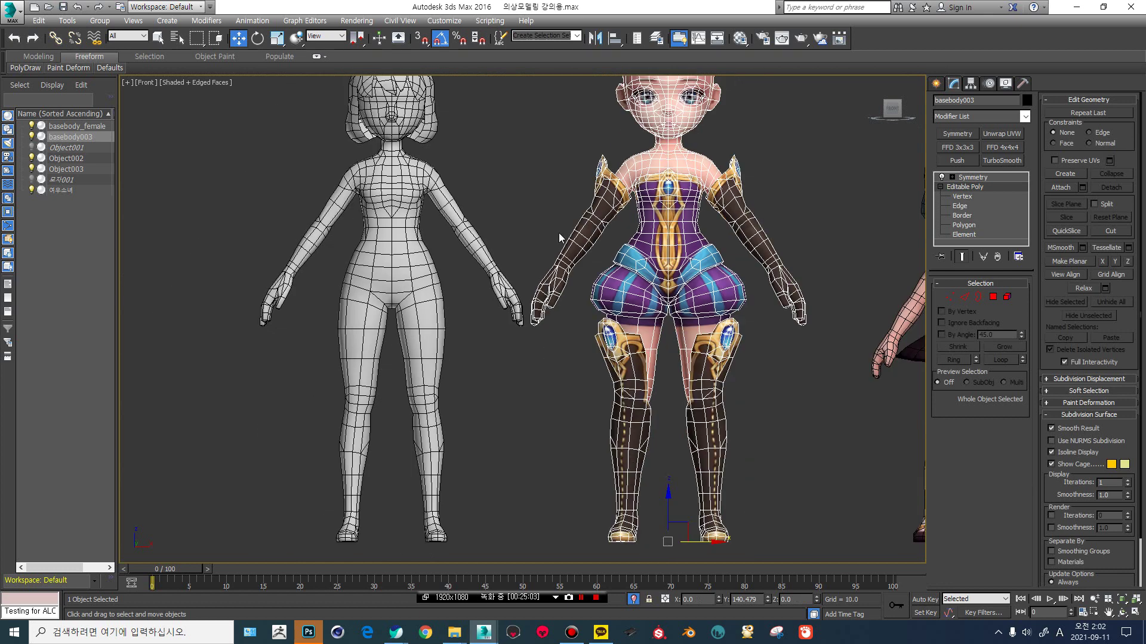
Select basebody_female, enter its Editable Poly Vertex level, and clear the vertex selection.
click(371, 280)
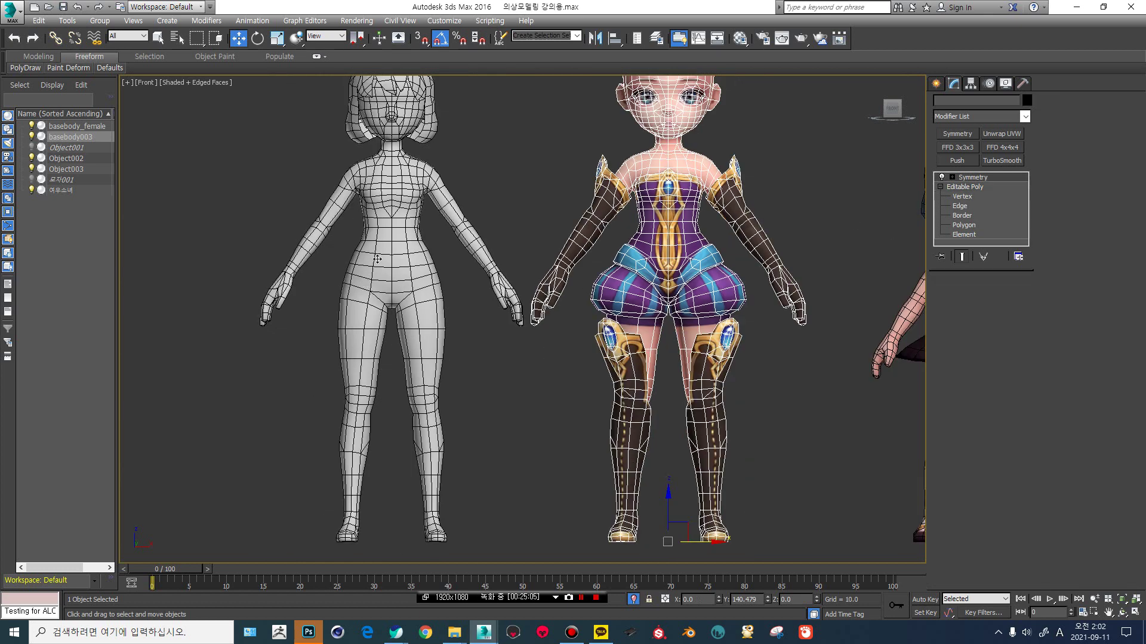
click(961, 196)
middle_drag(368, 315, 375, 314)
scroll(507, 286, up, 5)
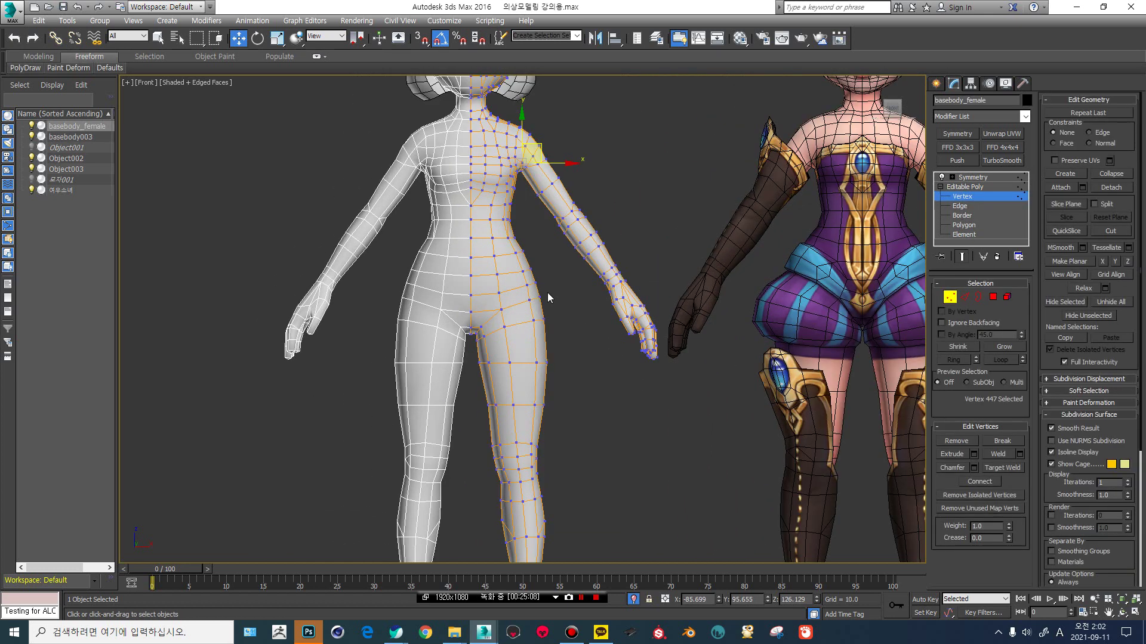
middle_drag(403, 269, 377, 324)
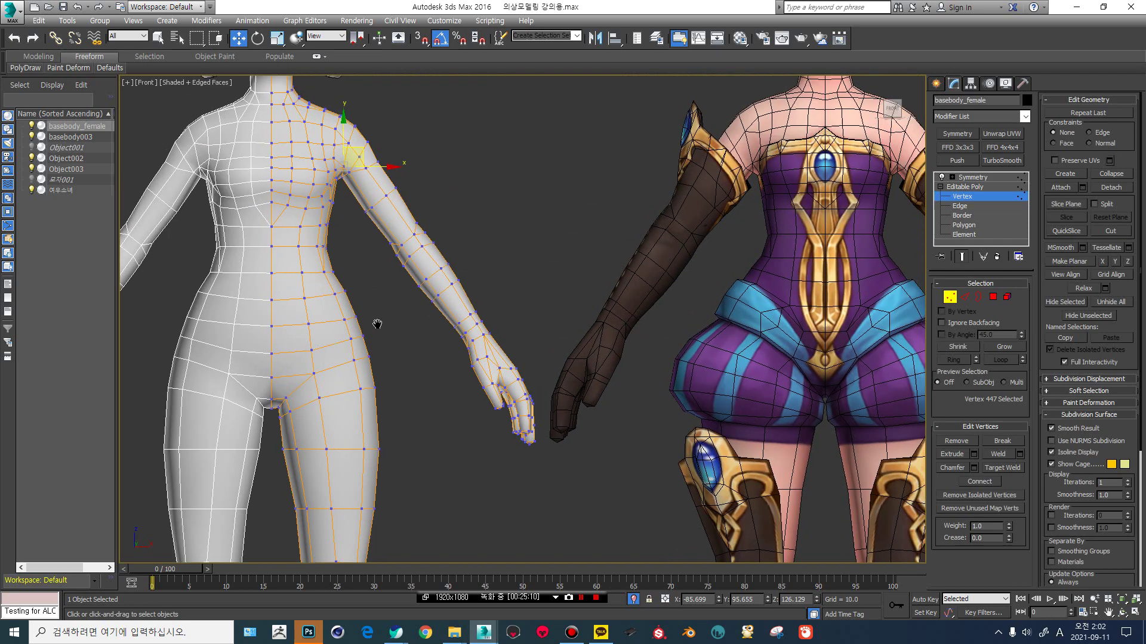
click(347, 195)
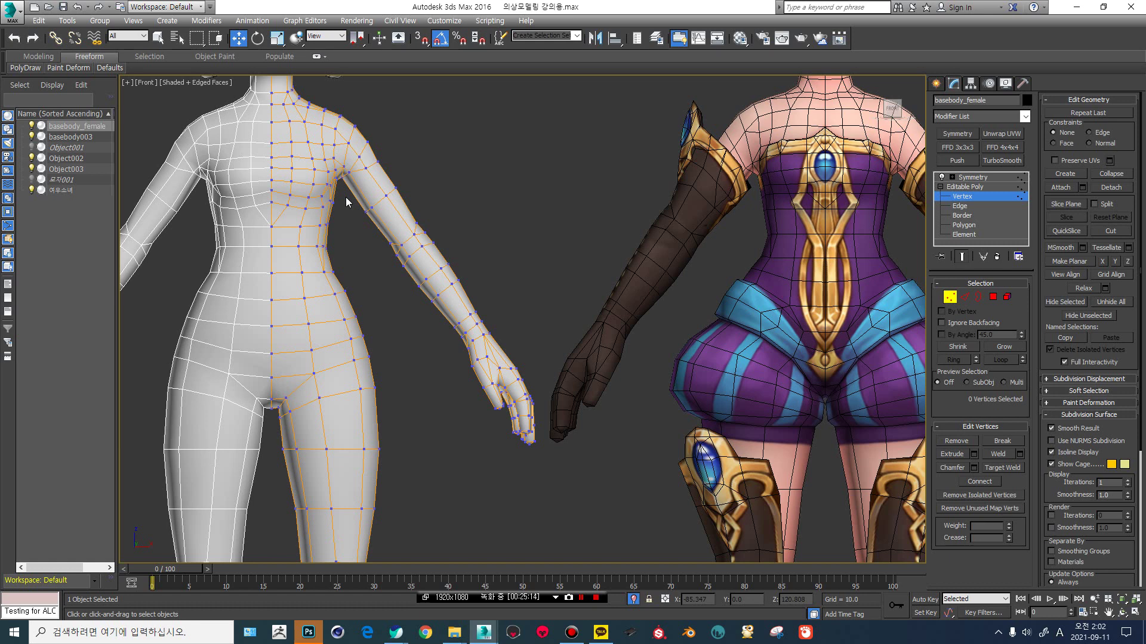
scroll(370, 293, down, 3)
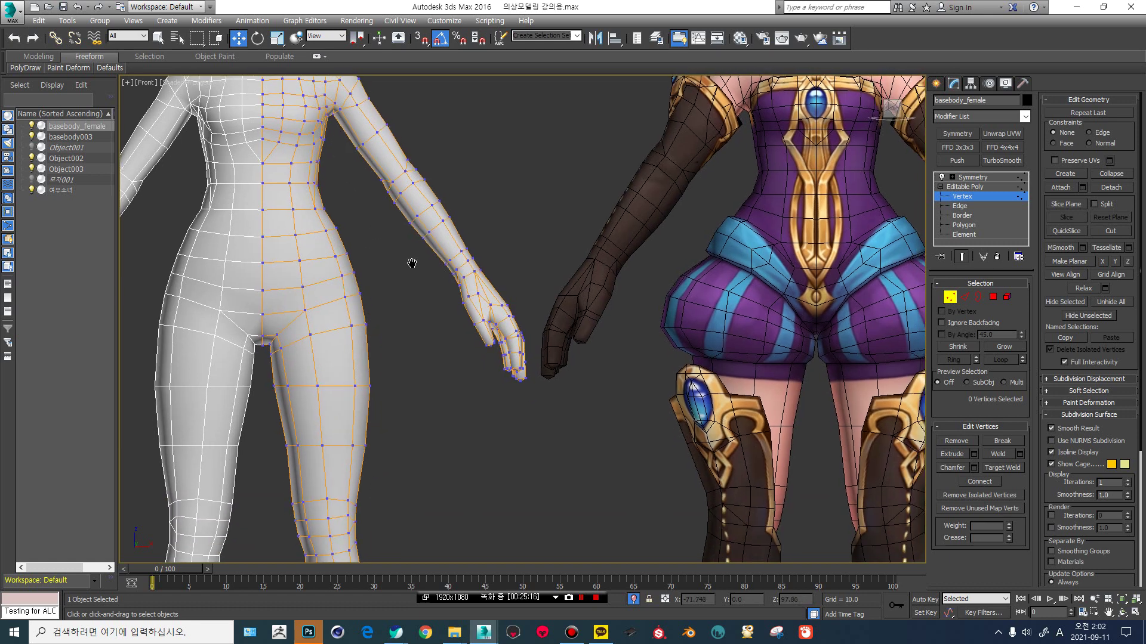
Enter basebody_female's Polygon level and select the forearm and hand polygons from just above the elbow to the fingertips.
middle_drag(340, 295, 338, 295)
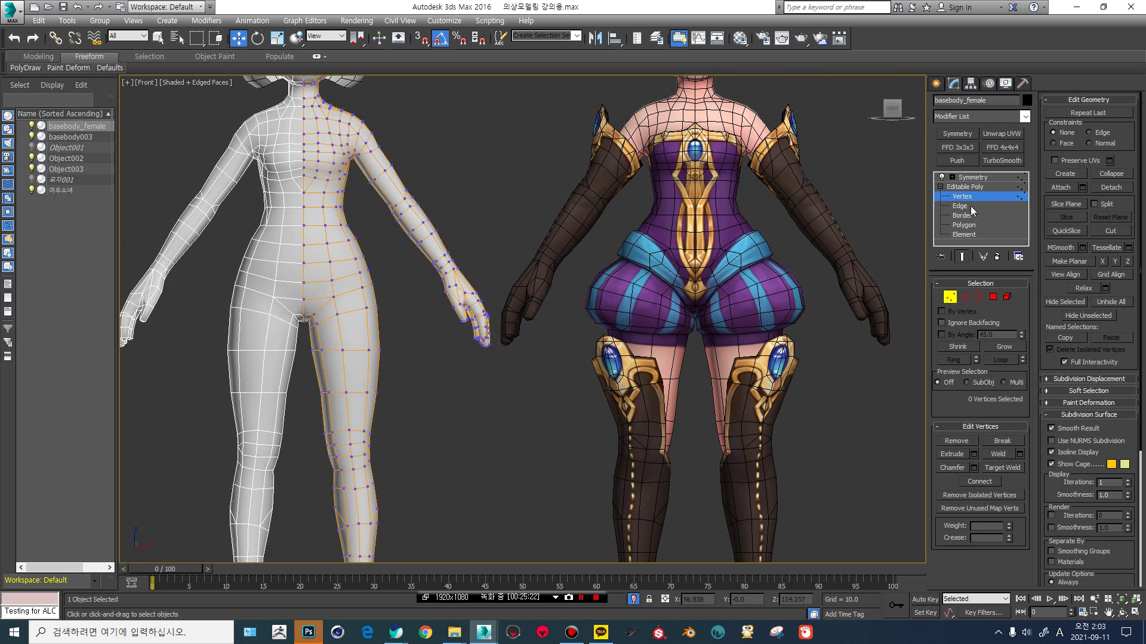
click(963, 225)
key(ctrl+a)
scroll(369, 249, up, 2)
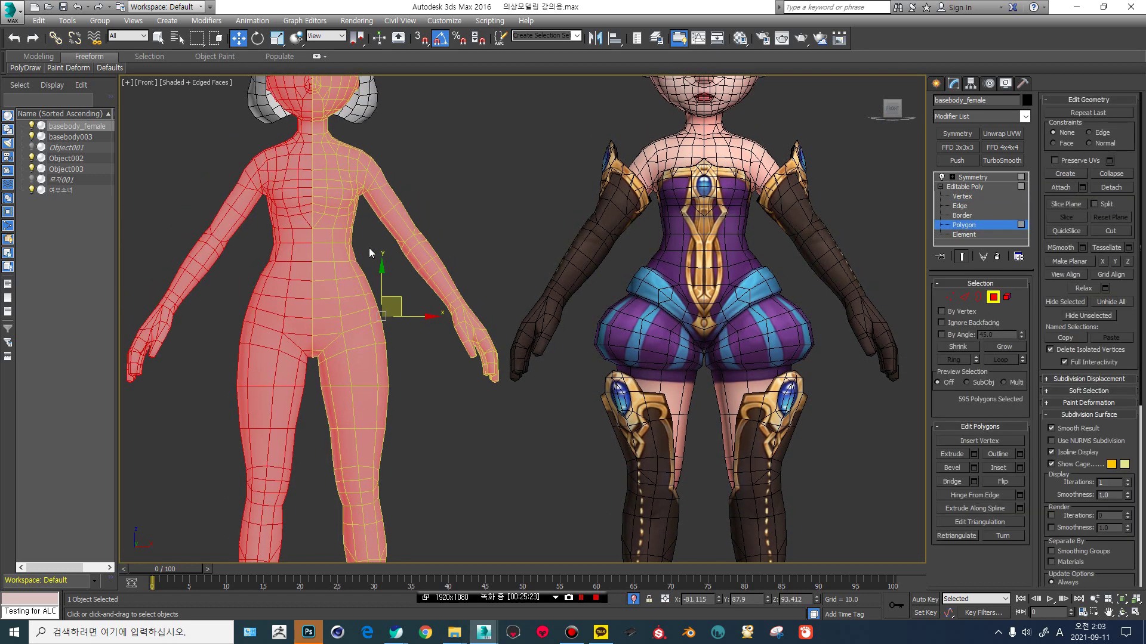
click(490, 219)
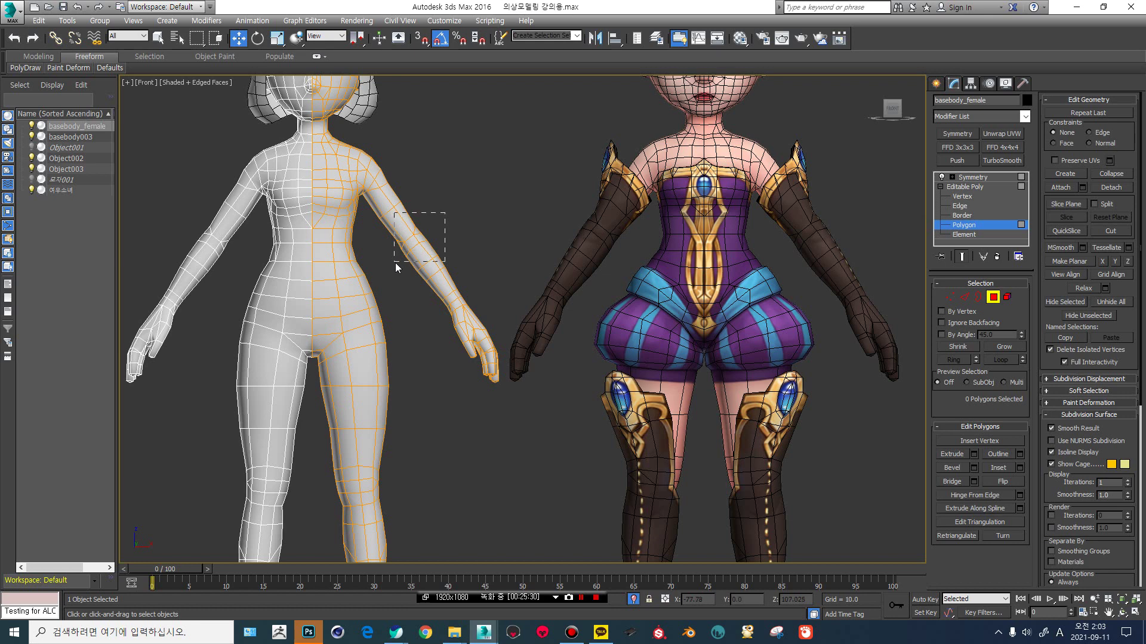
drag(396, 266, 496, 279)
ctrl+drag(425, 345, 501, 316)
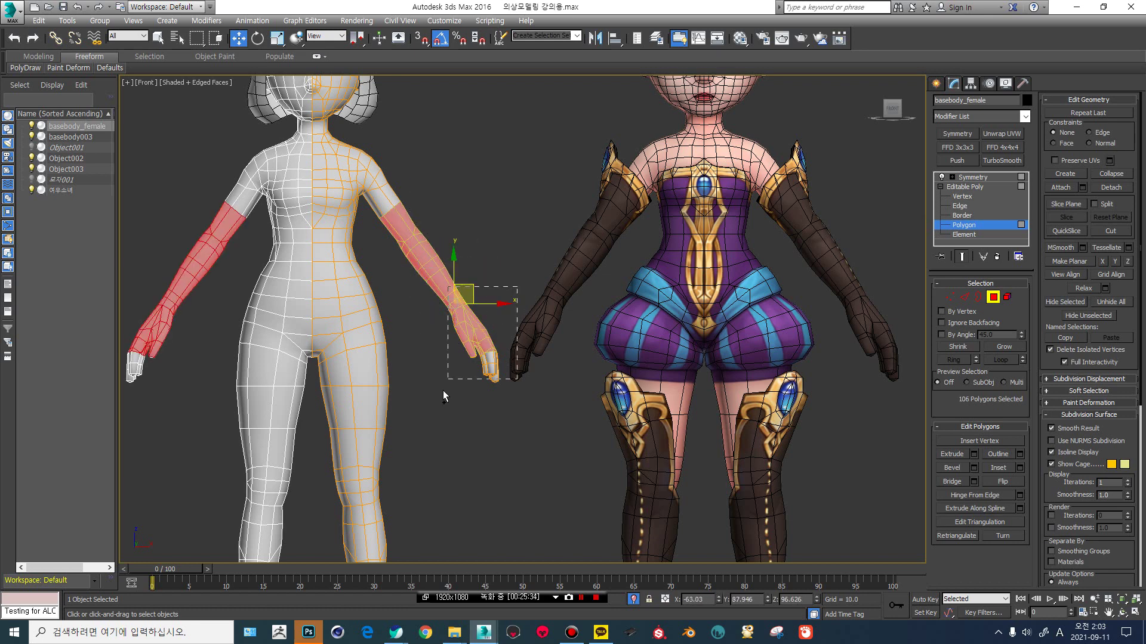
ctrl+drag(443, 390, 462, 373)
scroll(404, 254, up, 3)
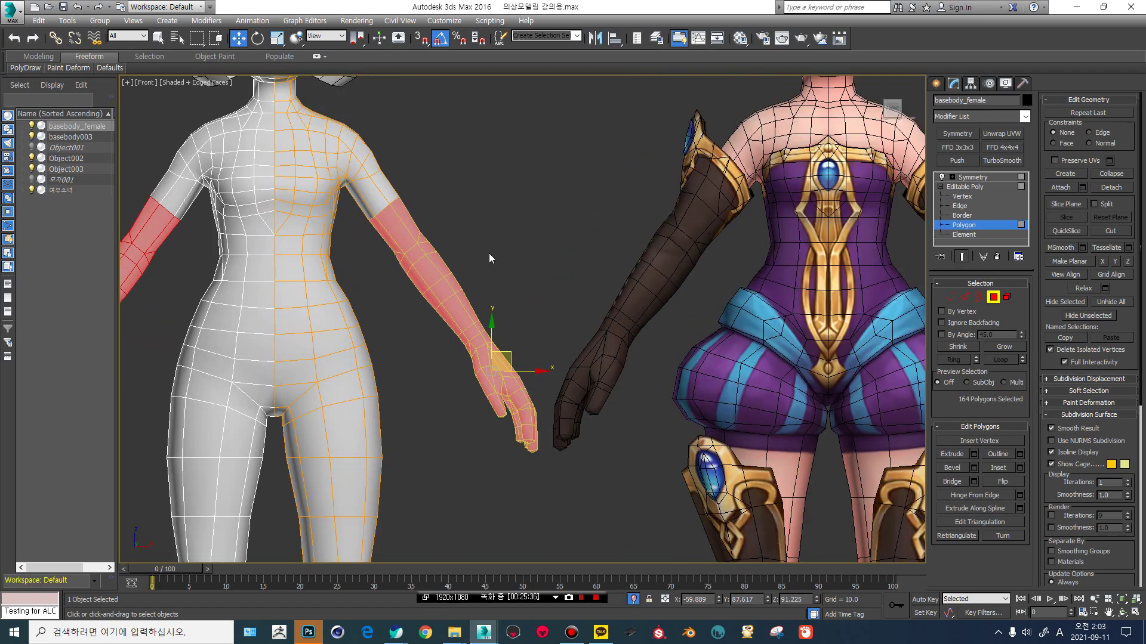
Leave the Polygon level and examine the glove cuff around basebody003's upper arm, with and without edged faces.
middle_drag(609, 250, 472, 246)
middle_drag(720, 233, 579, 275)
click(958, 188)
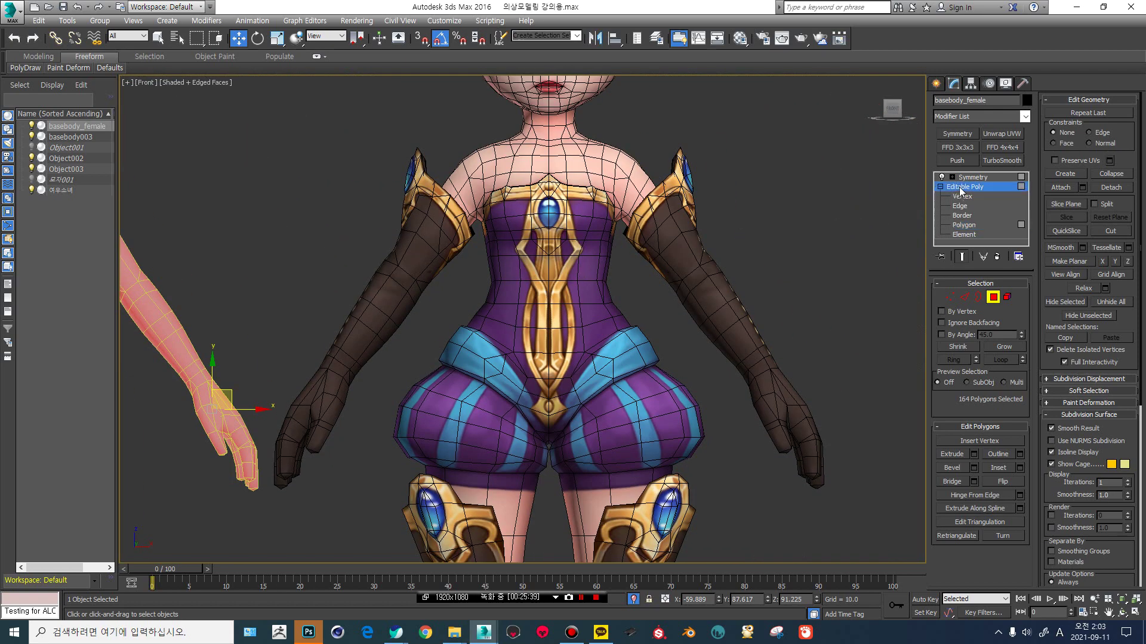
click(675, 220)
alt+middle_drag(634, 239, 628, 304)
scroll(612, 281, up, 8)
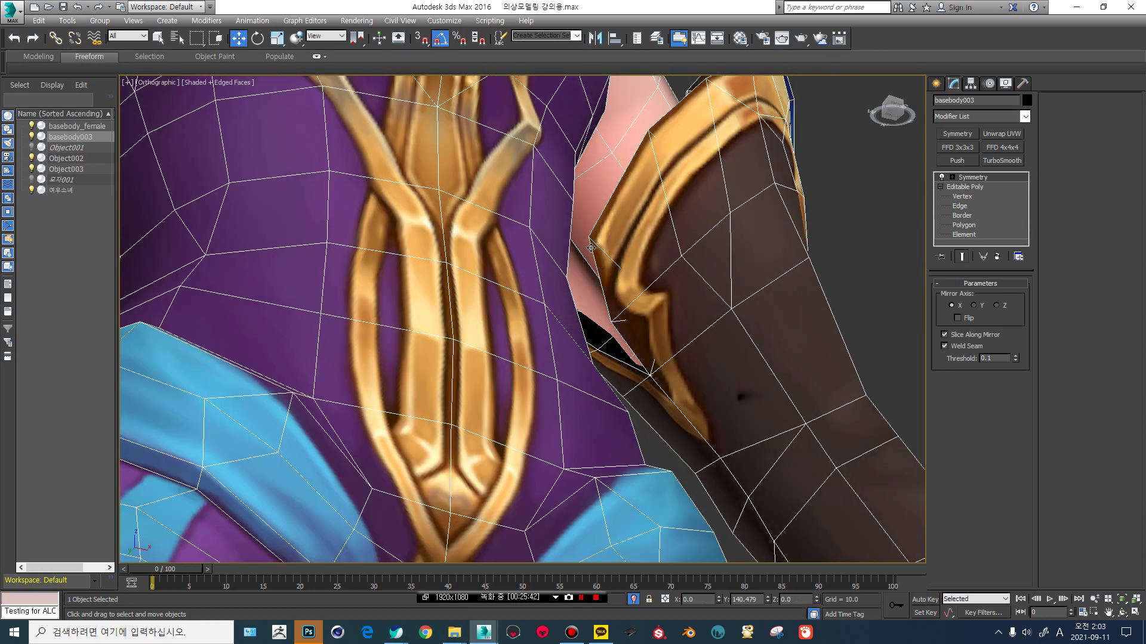
key(F4)
key(F4)
scroll(630, 312, down, 5)
scroll(469, 282, down, 6)
alt+middle_drag(402, 260, 282, 298)
middle_drag(282, 298, 372, 302)
Return to basebody_female's Polygon level in front view and detach the selected forearm and hand as a separate object.
click(374, 264)
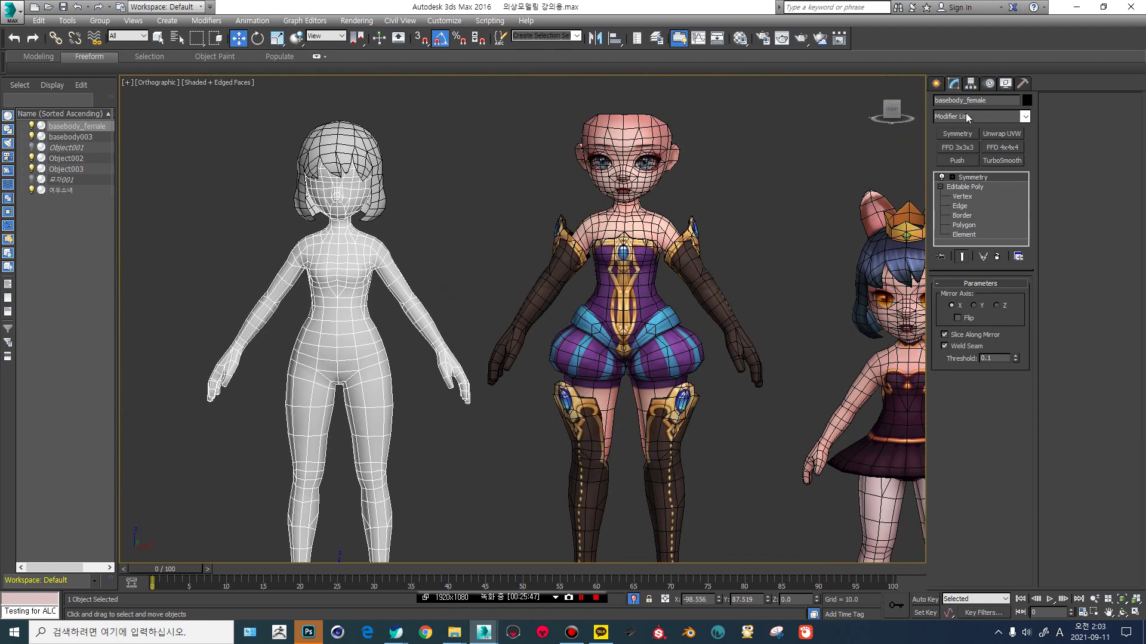
click(891, 109)
key(4)
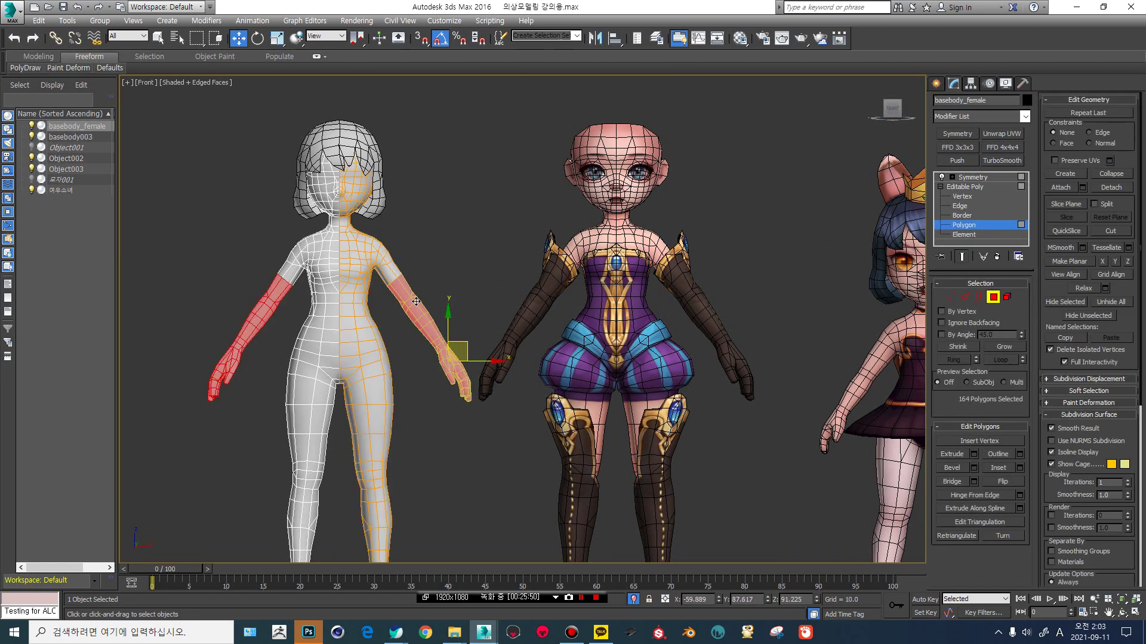
scroll(416, 301, up, 5)
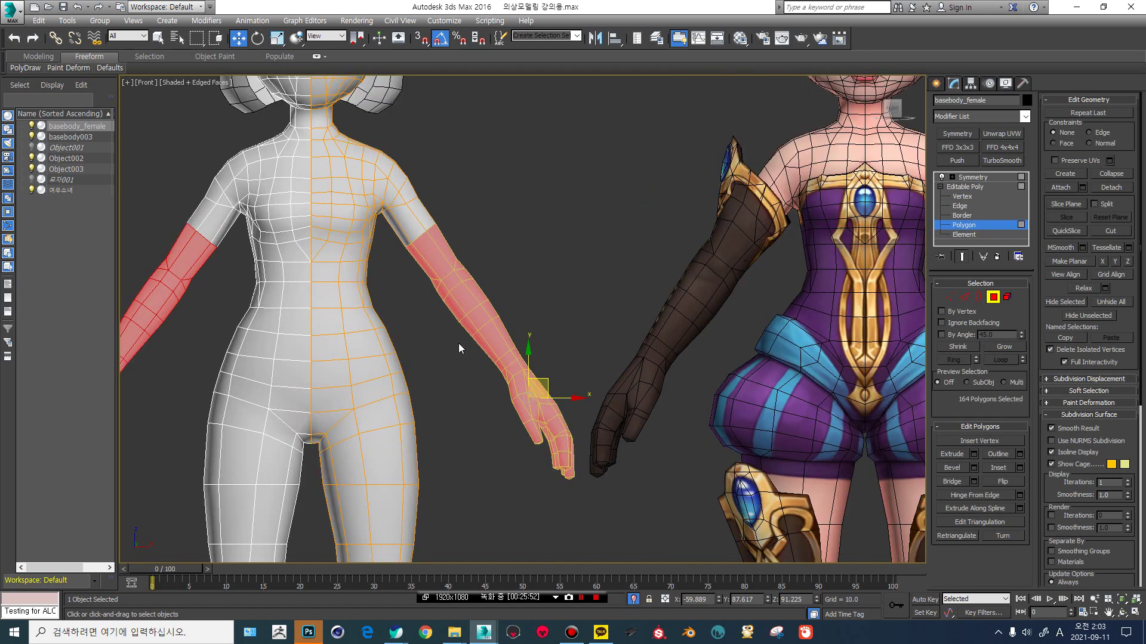
middle_drag(458, 342, 471, 323)
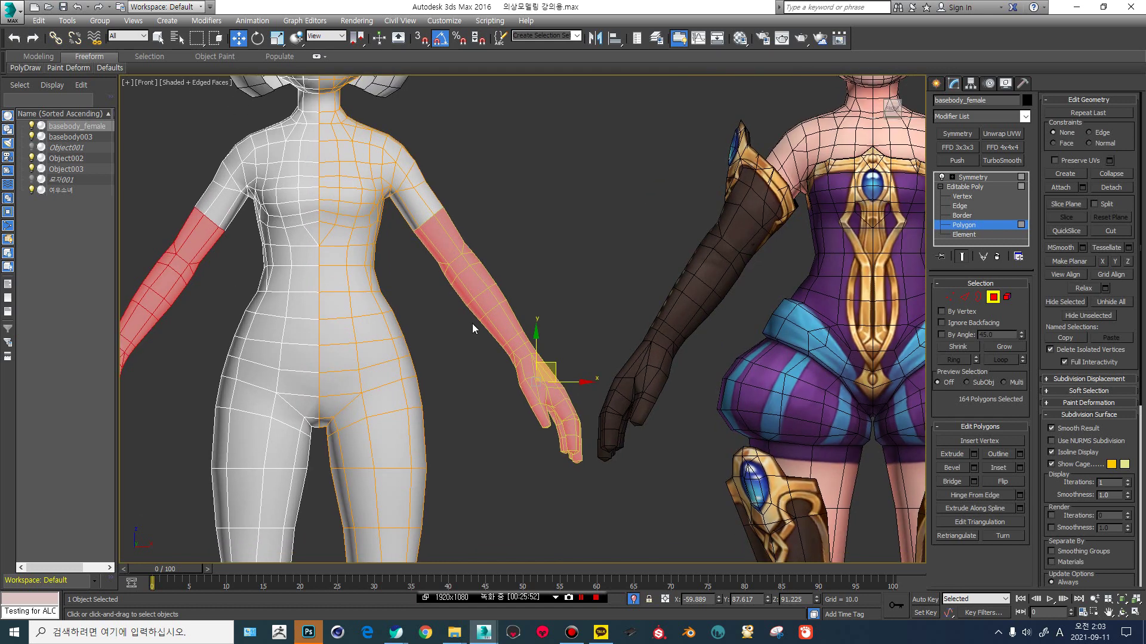
click(1111, 187)
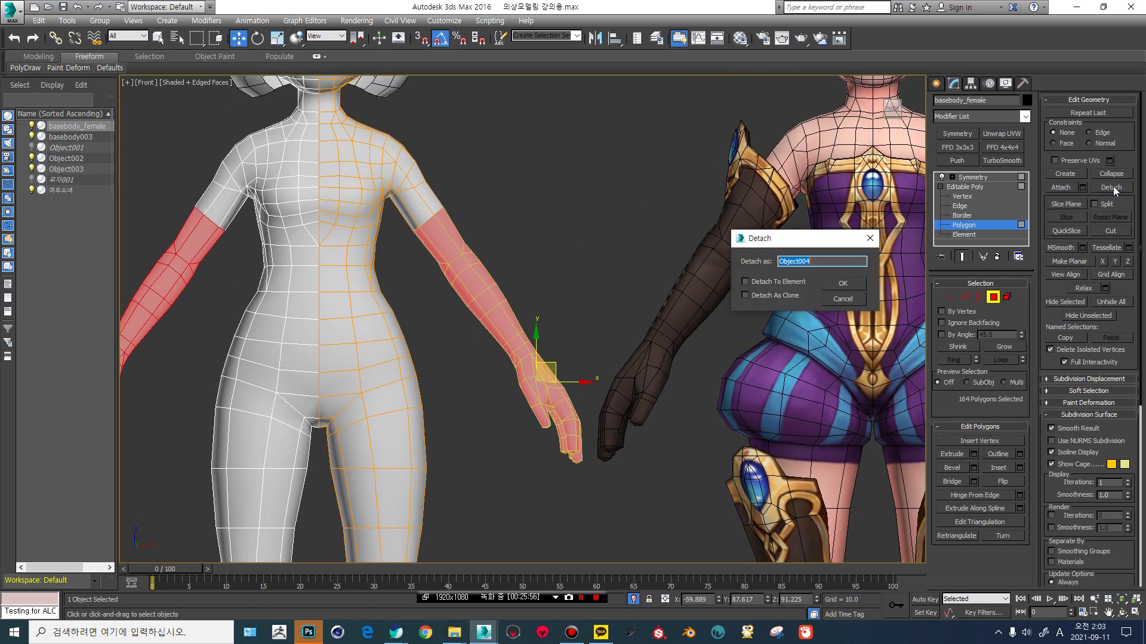
click(833, 284)
click(951, 187)
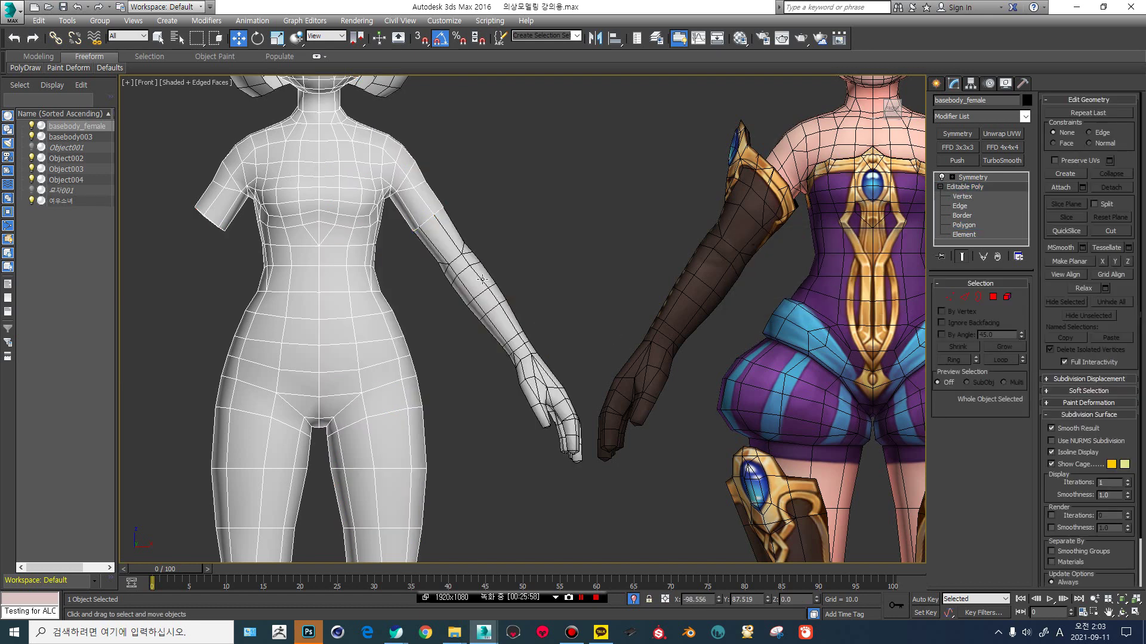
Compare the detached forearm and hand with basebody003's gloved arm in the front view.
click(515, 336)
middle_drag(701, 337, 517, 328)
click(826, 238)
middle_drag(775, 286, 624, 272)
scroll(675, 346, down, 3)
middle_drag(334, 280, 423, 280)
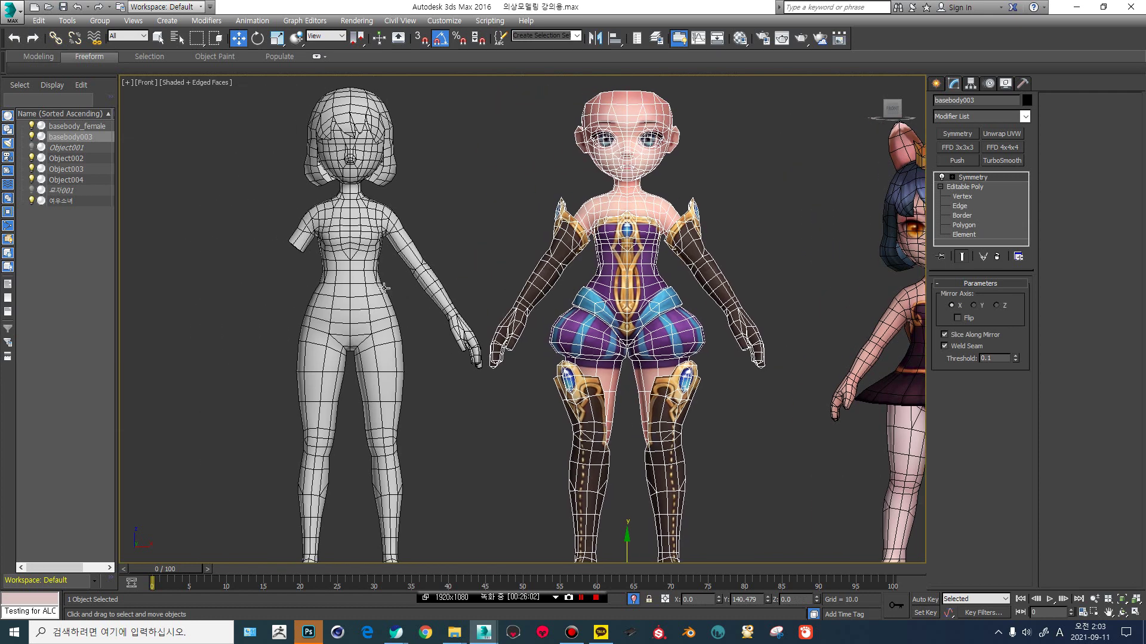
scroll(418, 278, up, 2)
Select the detached forearm and hand object and enter its Editable Poly Vertex level.
click(440, 258)
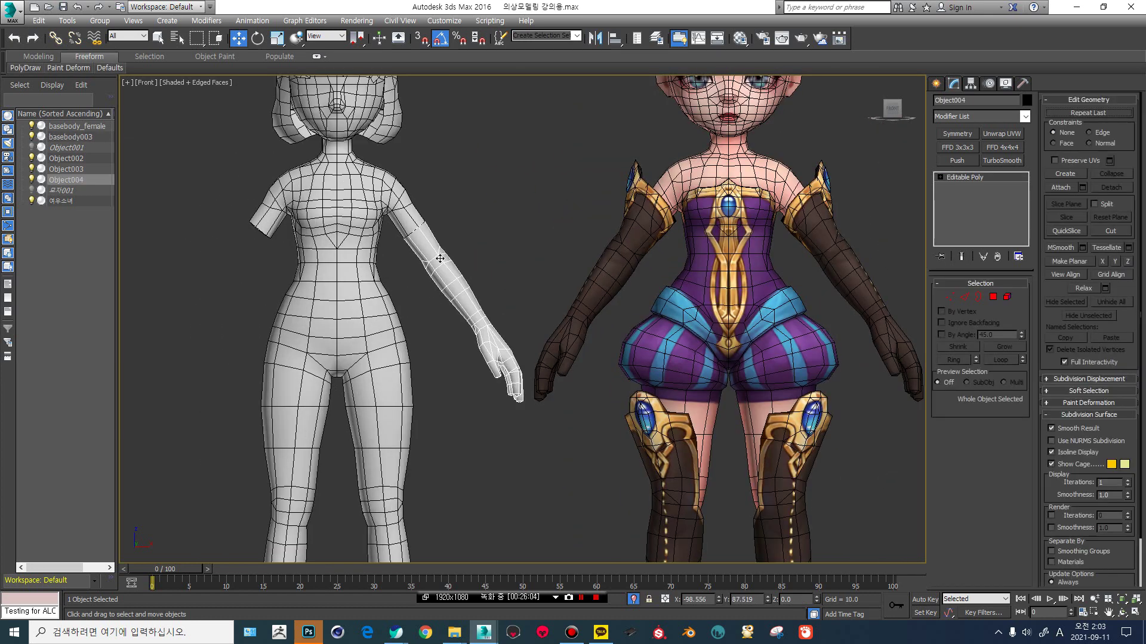
click(939, 177)
click(959, 186)
Try scaling all of the detached arm's vertices uniformly, and clear the vertex selection.
drag(357, 194, 518, 424)
drag(553, 464, 553, 463)
key(r)
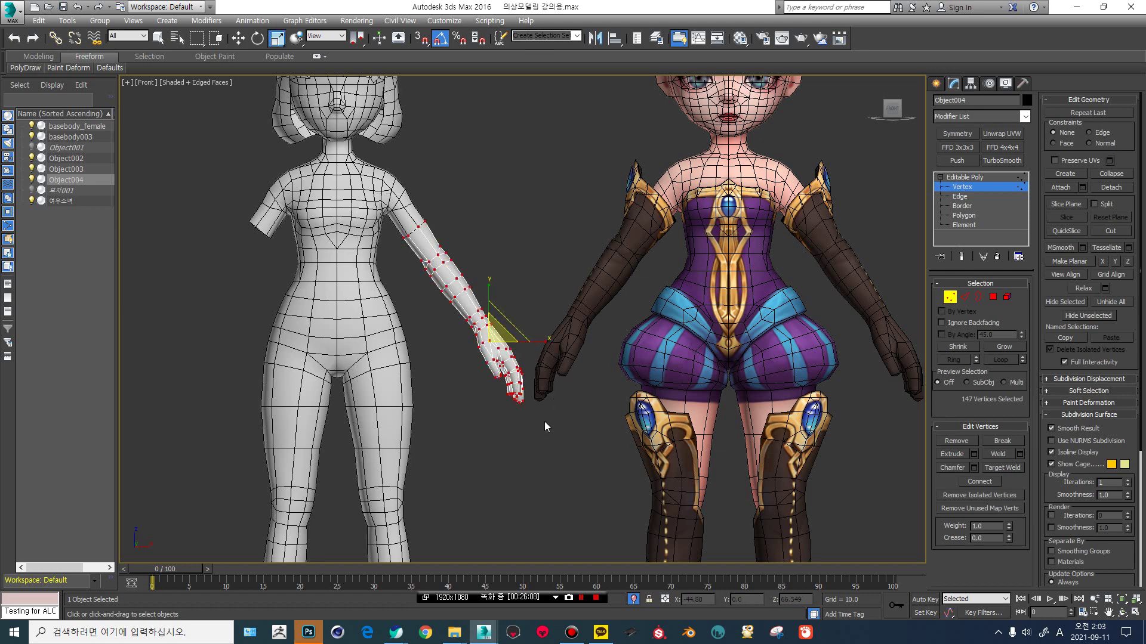
mouse_move(504, 342)
mouse_down()
mouse_move(494, 325)
mouse_move(504, 329)
mouse_up()
click(537, 267)
Select the glove's vertices from the upper opening down the forearm and apply a Push modifier with a value of 0.59.
scroll(585, 225, up, 5)
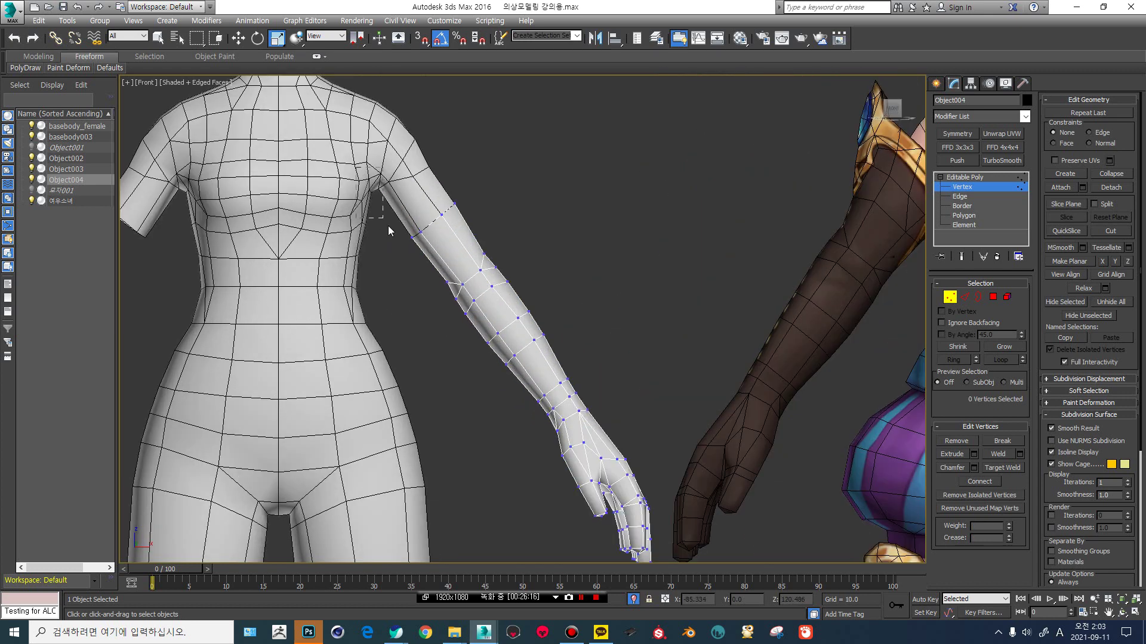
scroll(560, 514, down, 3)
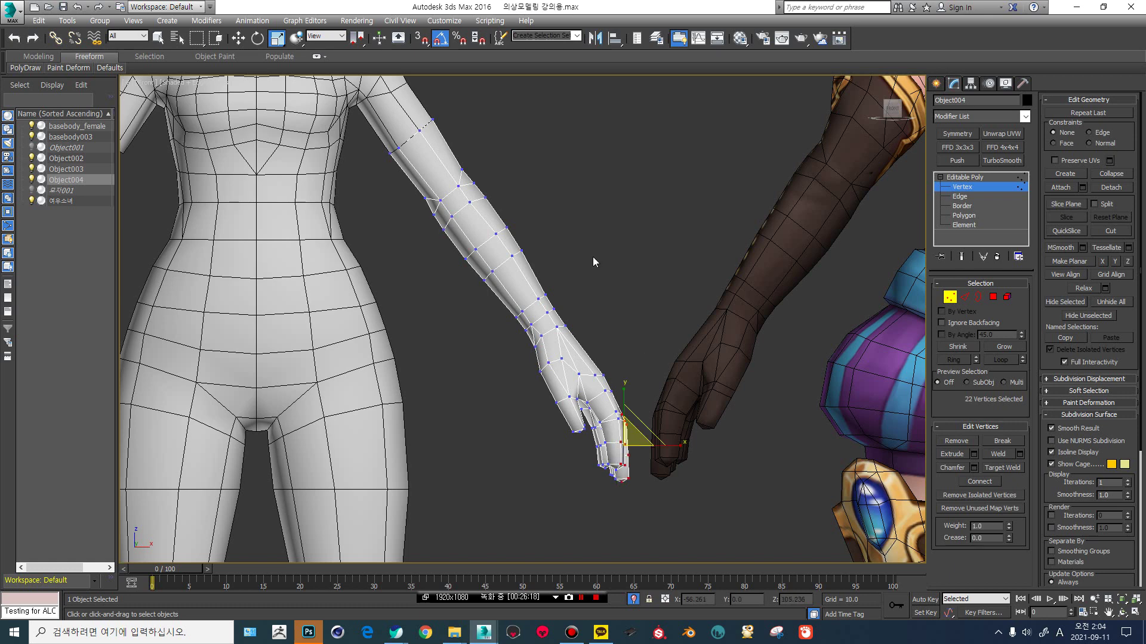
scroll(590, 287, up, 3)
scroll(410, 317, down, 2)
drag(384, 178, 575, 394)
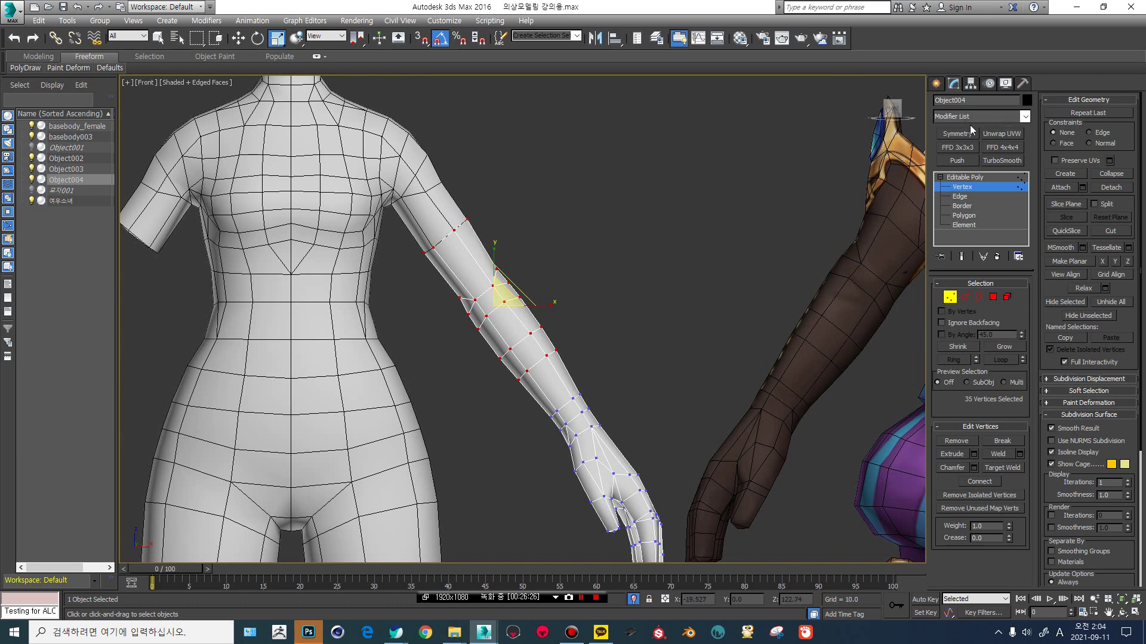
click(958, 161)
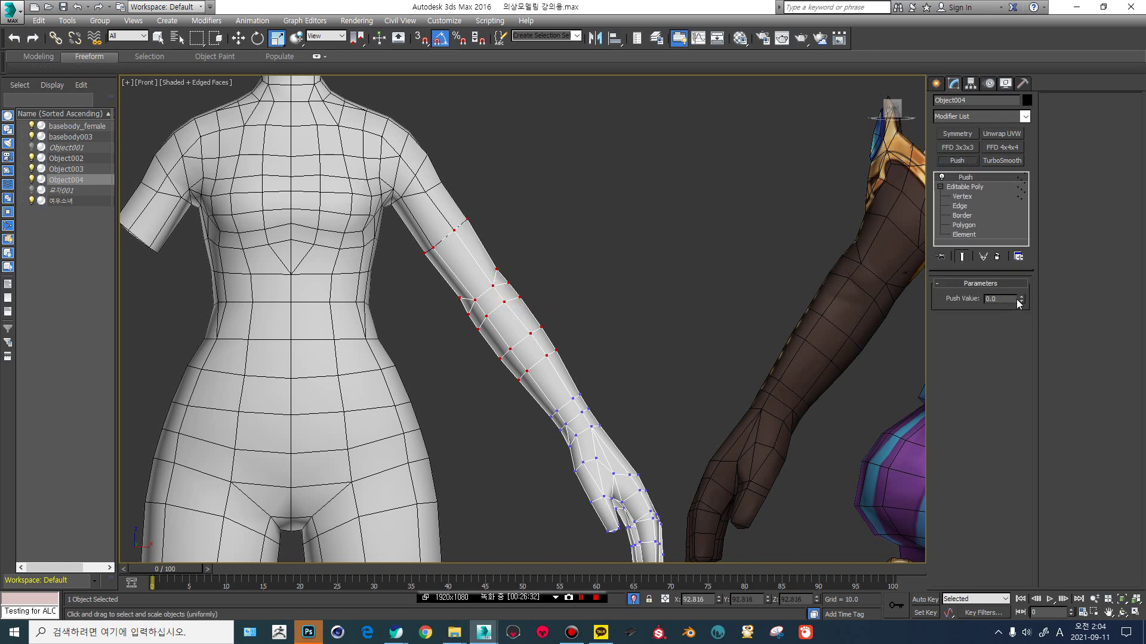
drag(1025, 300, 1005, 241)
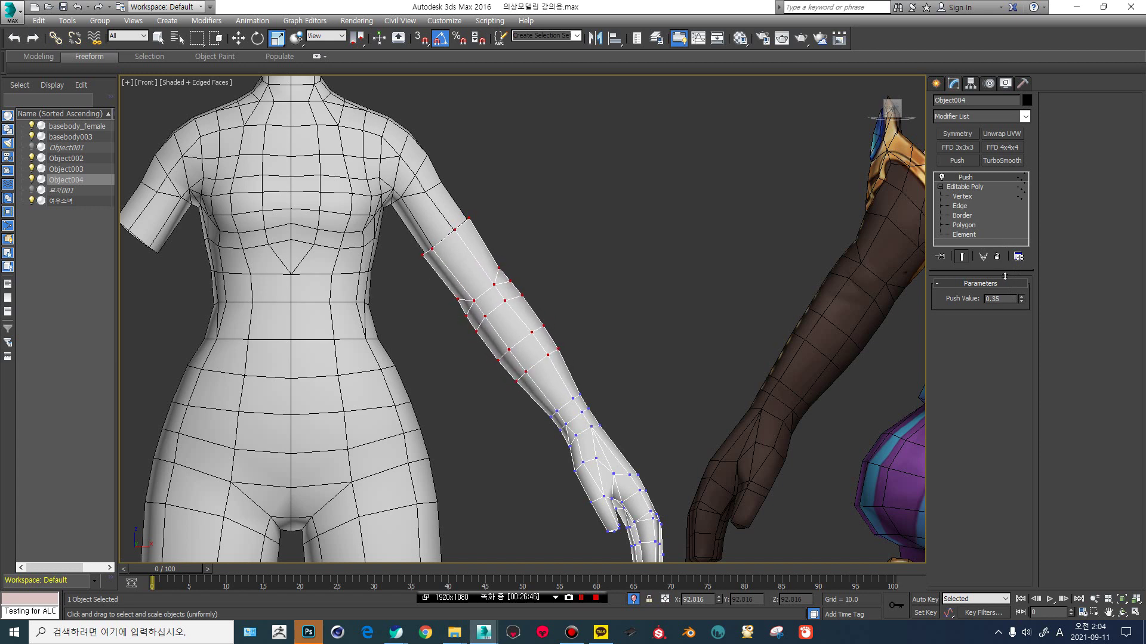
drag(1005, 297, 1002, 288)
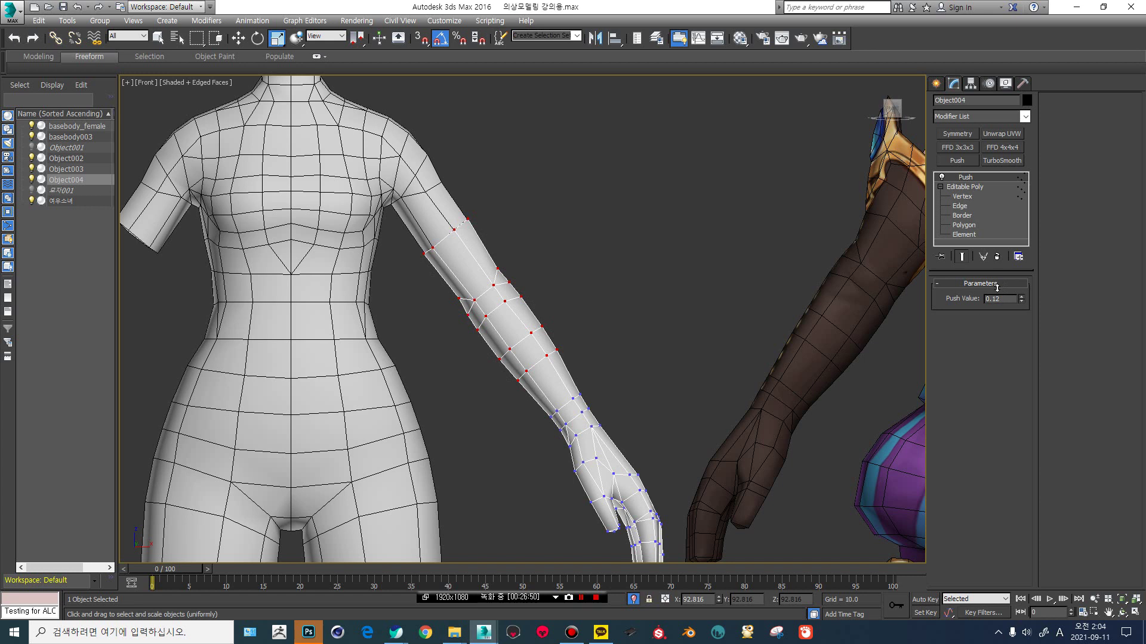
drag(997, 288, 985, 258)
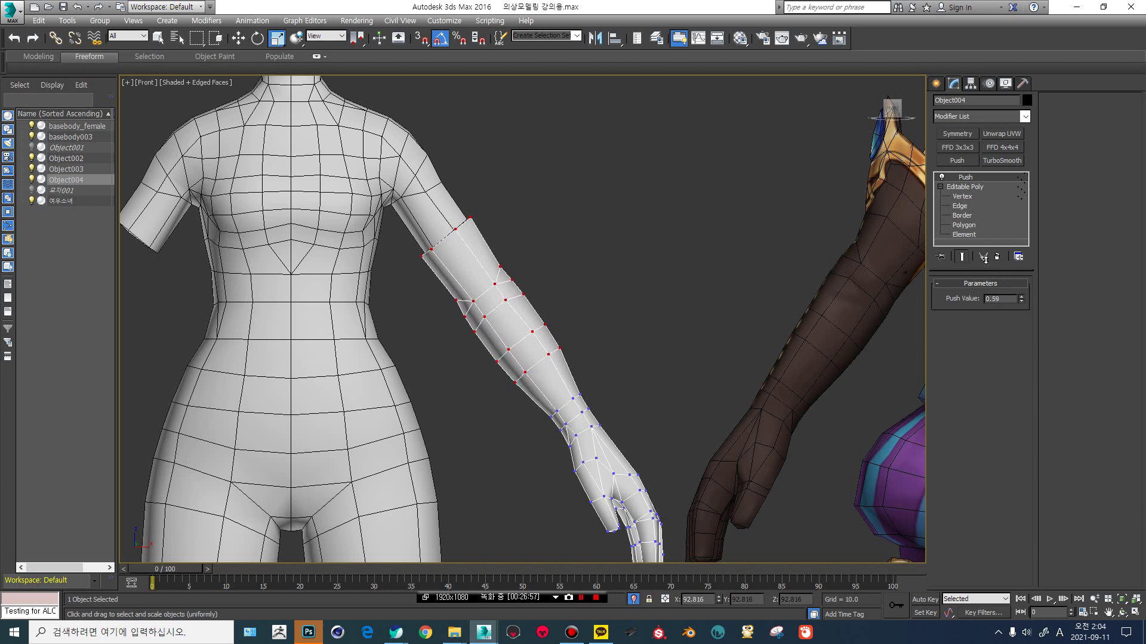
Compare the glove's shape with the Push modifier switched off and on.
click(942, 177)
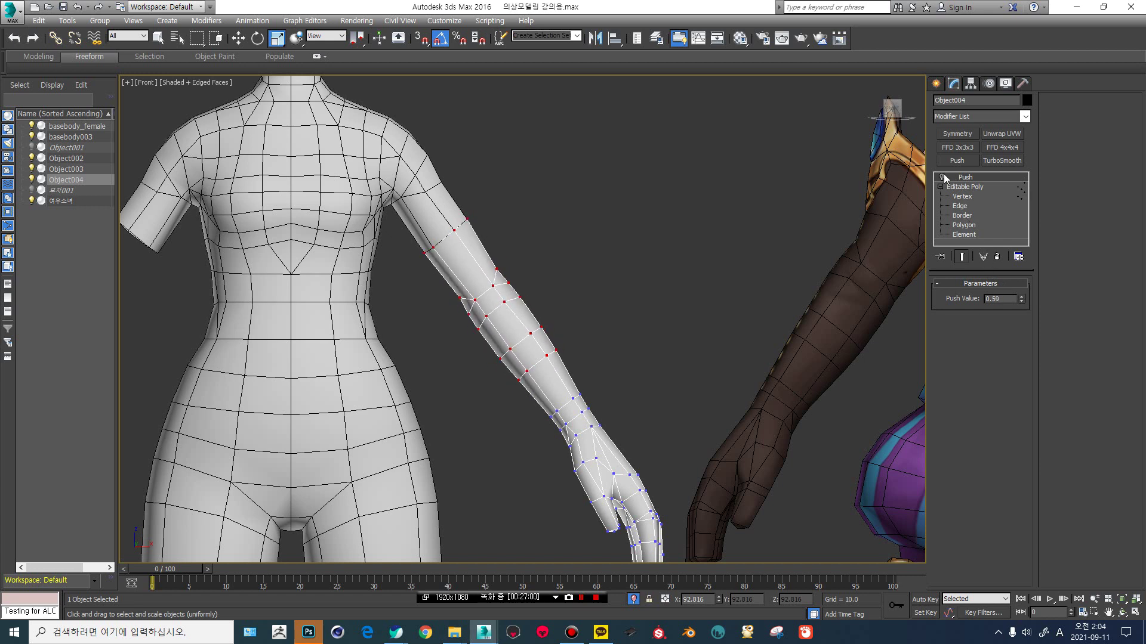
click(942, 177)
click(943, 177)
click(942, 177)
click(943, 177)
click(942, 177)
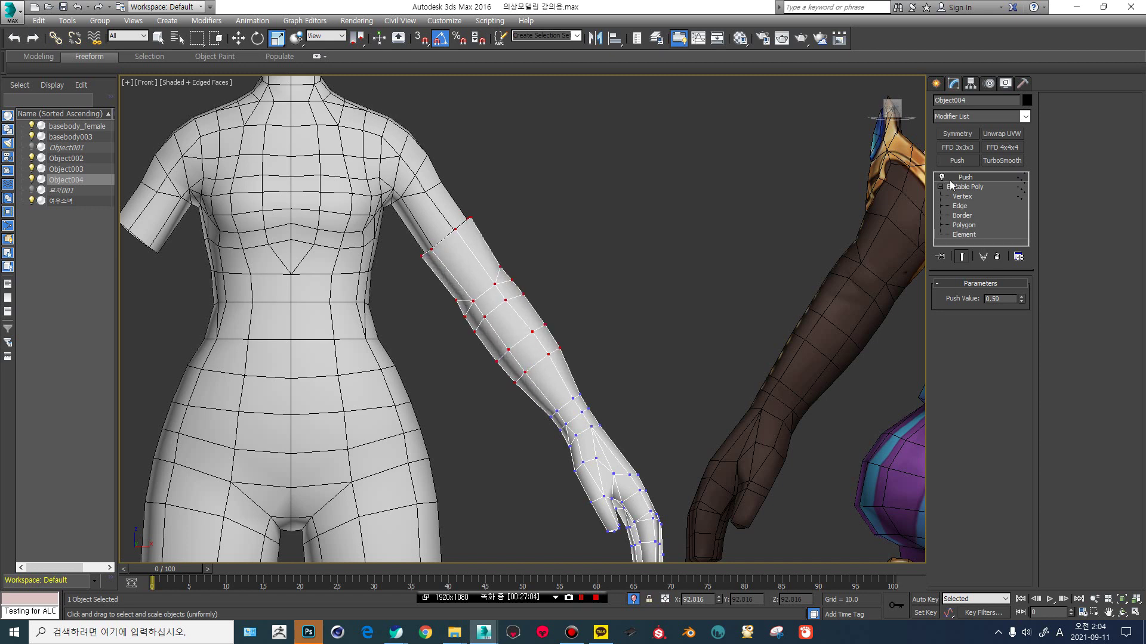
Collapse the Push modifier into the glove's Editable Poly.
right_click(962, 179)
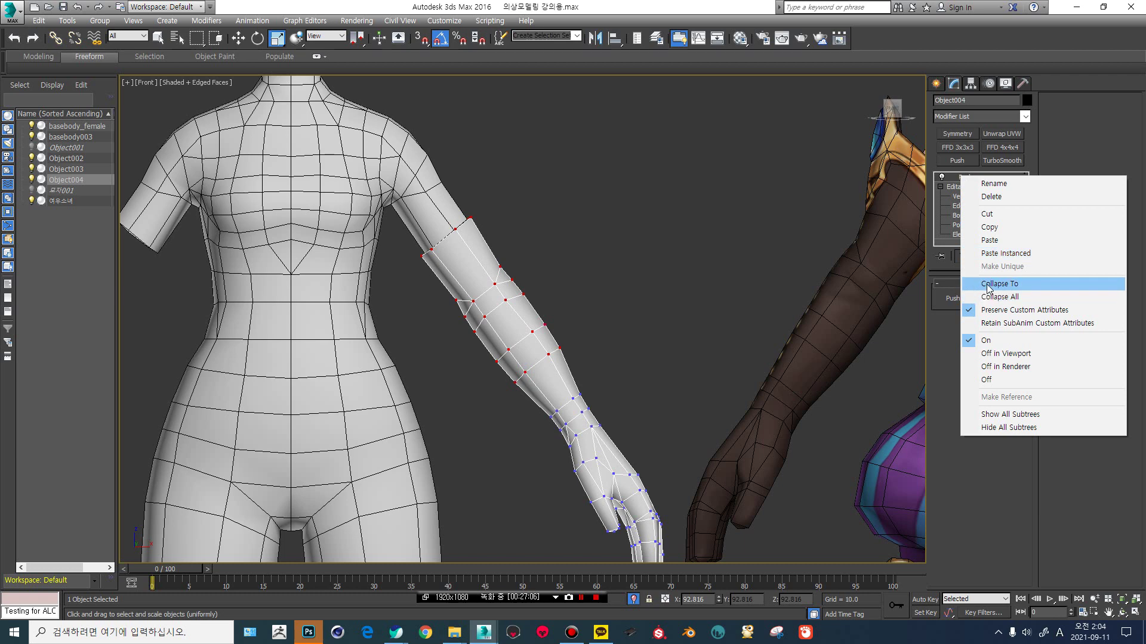
click(987, 288)
click(627, 364)
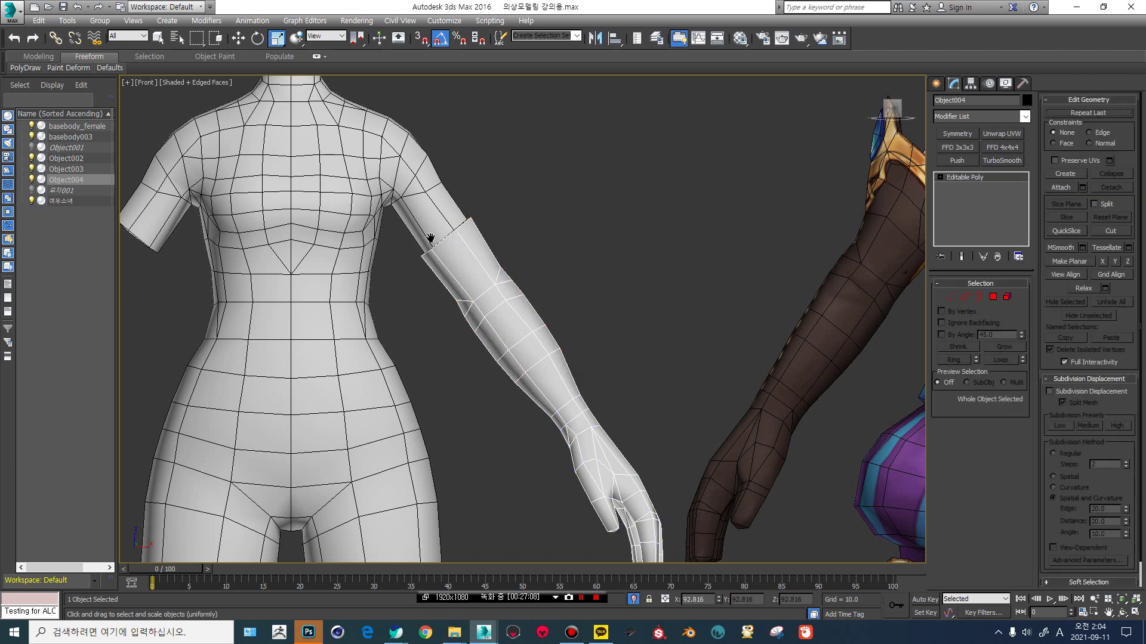
Enter the glove's Vertex level, box-select around its upper opening, and examine the opening from several angles.
middle_drag(837, 157, 887, 167)
click(941, 178)
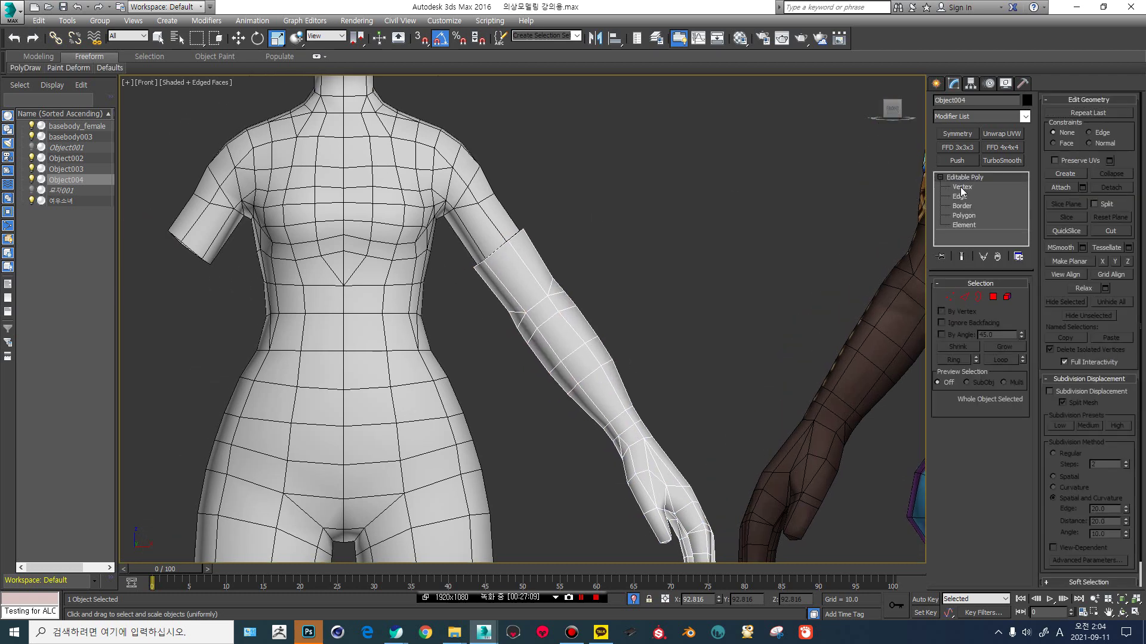
click(960, 188)
middle_drag(450, 247, 395, 277)
drag(368, 236, 450, 257)
alt+middle_drag(454, 265, 754, 271)
middle_drag(333, 260, 527, 285)
scroll(528, 257, up, 2)
Select the glove's open upper border, extend it up the arm as a new band of polygons, and scale it wider.
click(962, 205)
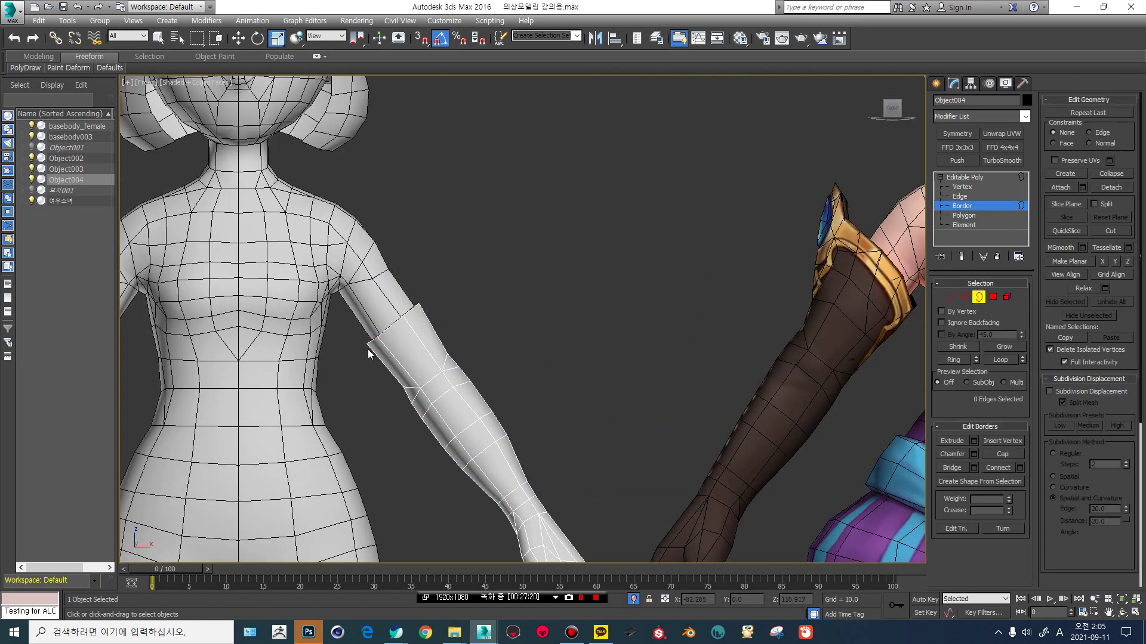
click(388, 326)
key(w)
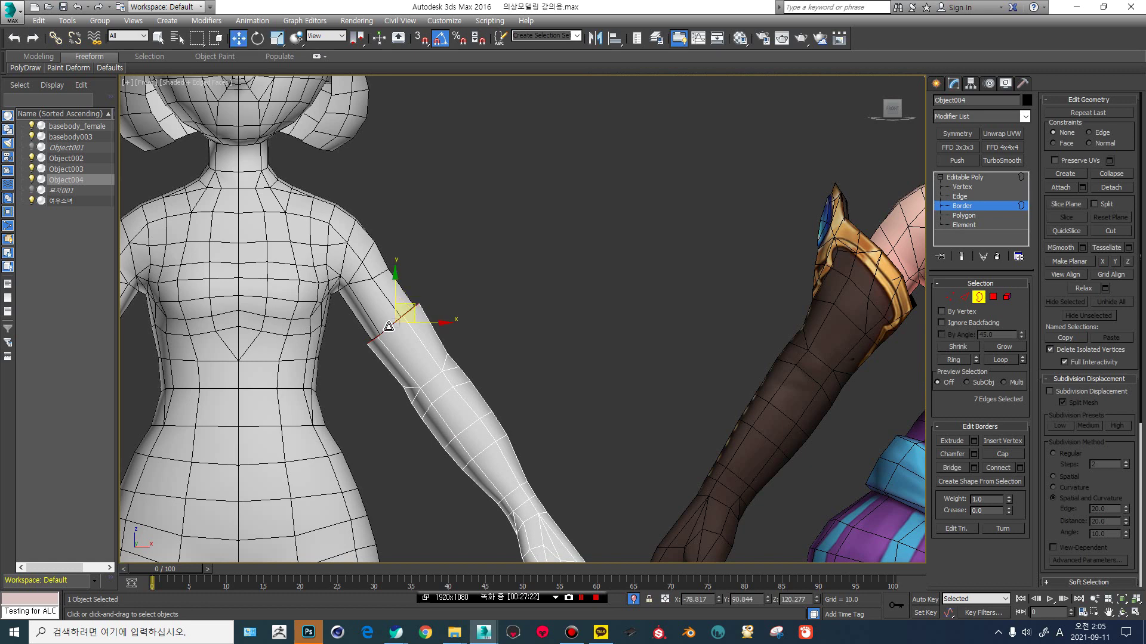
shift+drag(414, 309, 387, 261)
key(r)
key(w)
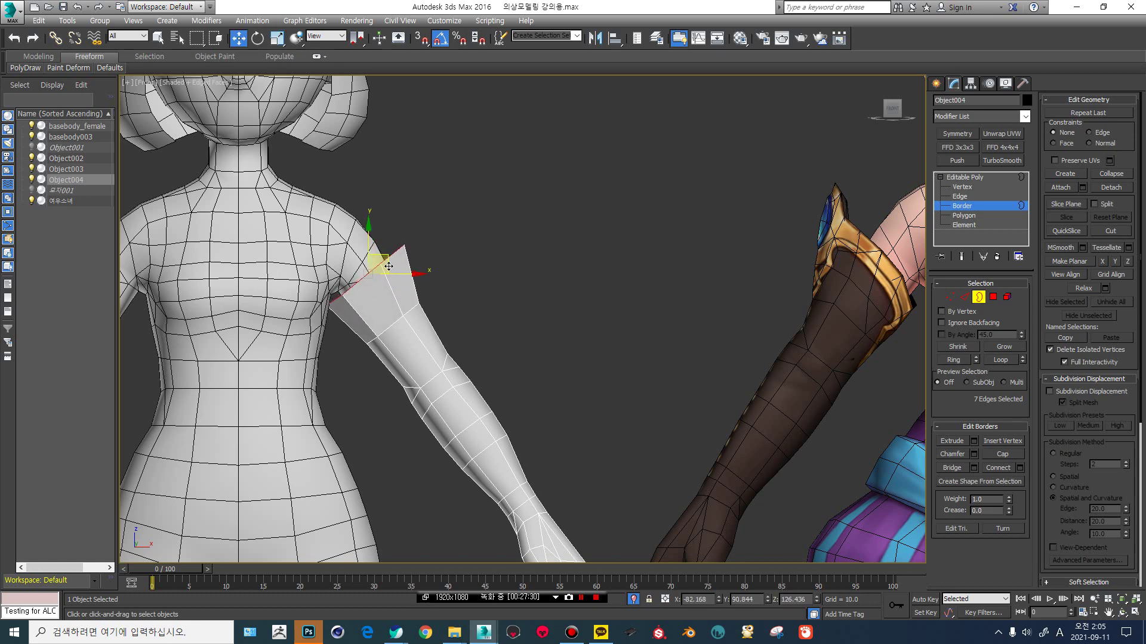
Cut a notch outline into the glove's cuff on the inner side of the arm, running from the open rim into the band below.
scroll(391, 268, down, 3)
scroll(400, 281, up, 3)
scroll(638, 280, down, 5)
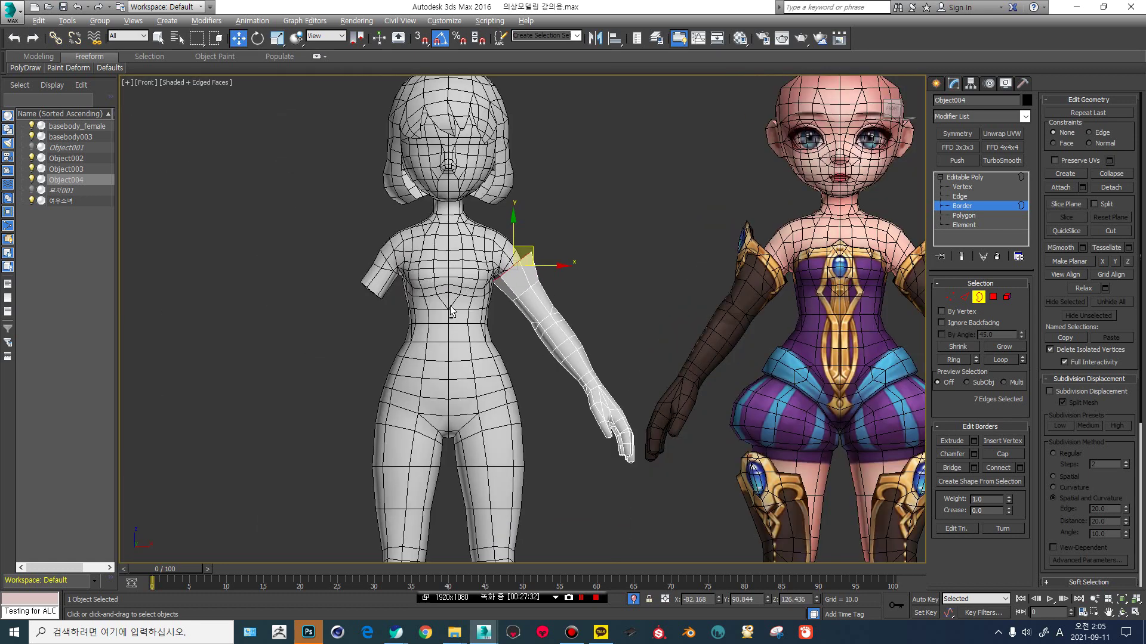
alt+middle_drag(638, 281, 511, 318)
scroll(450, 310, up, 8)
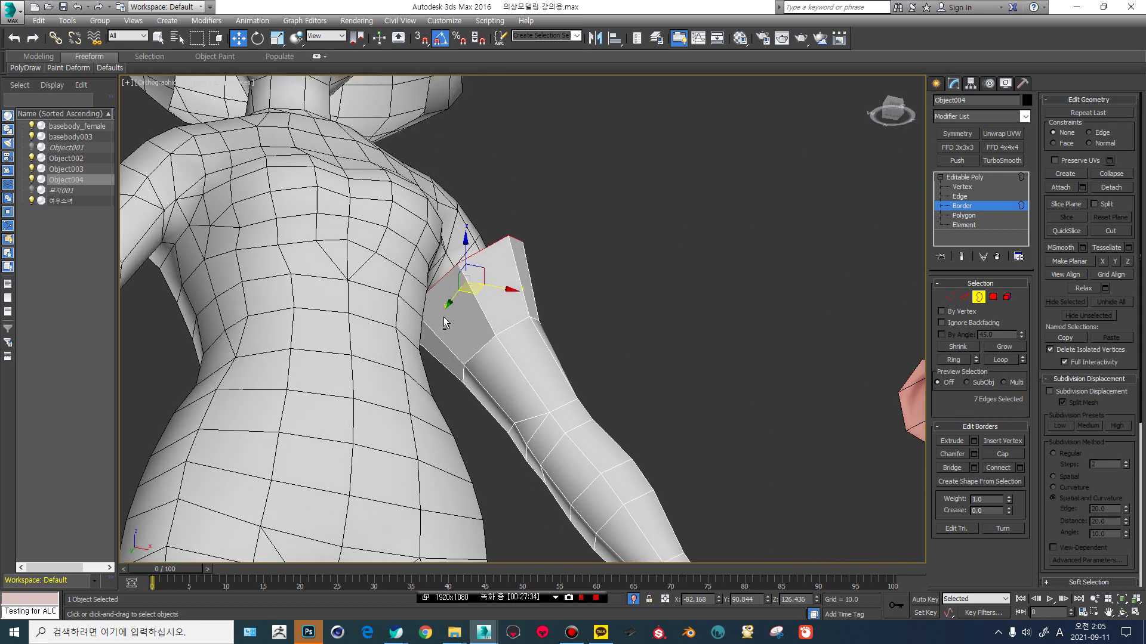
key(alt+c)
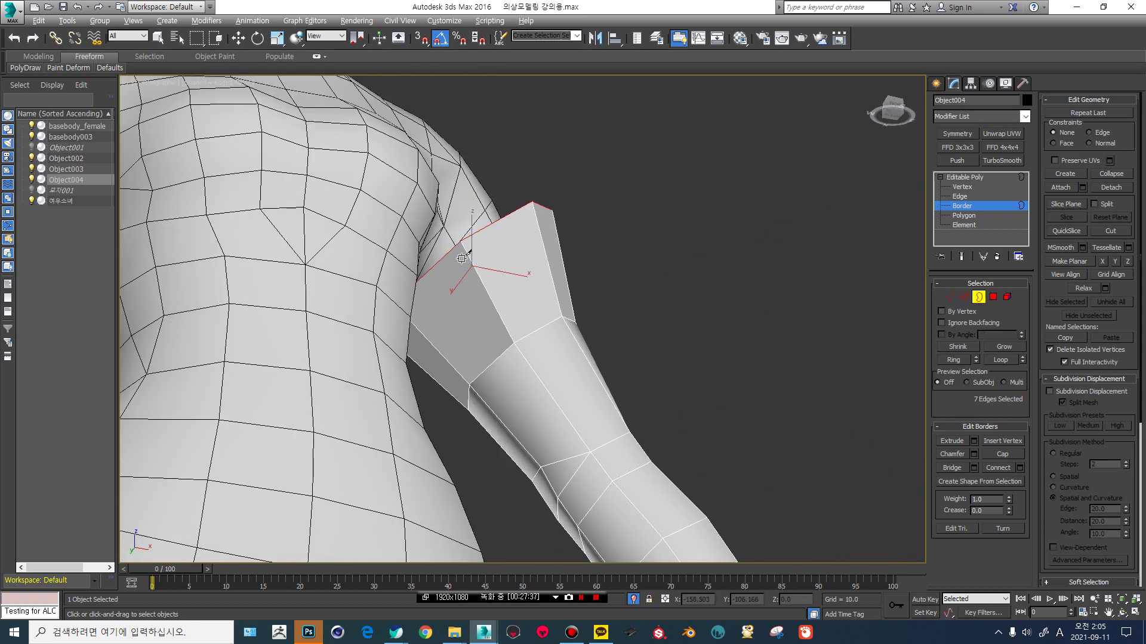
alt+middle_drag(471, 311, 458, 289)
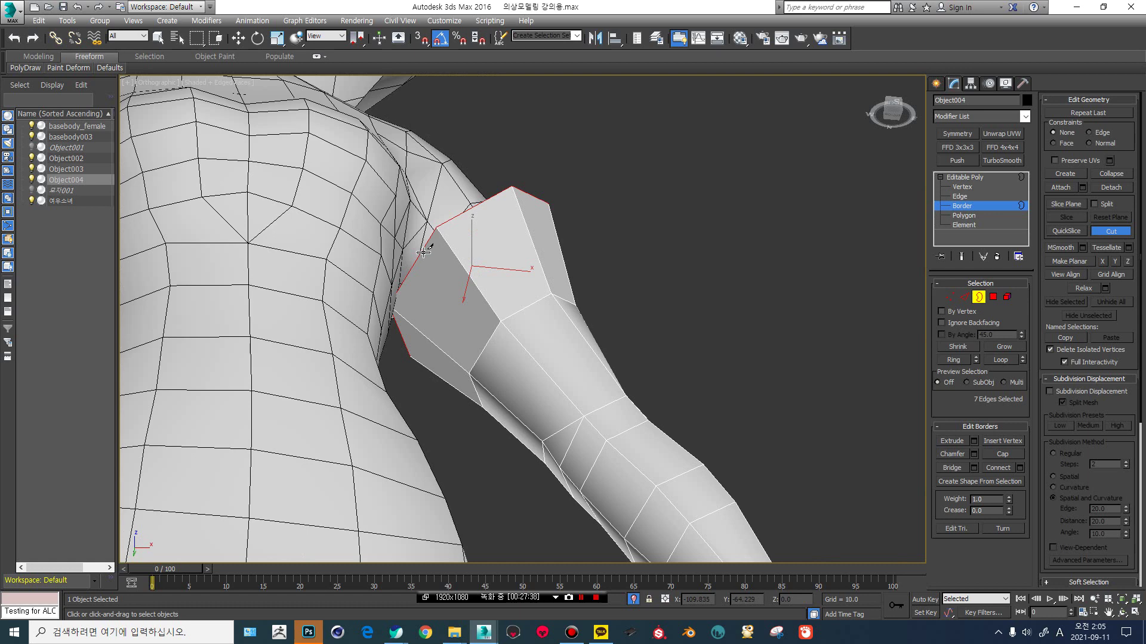
click(424, 253)
click(499, 396)
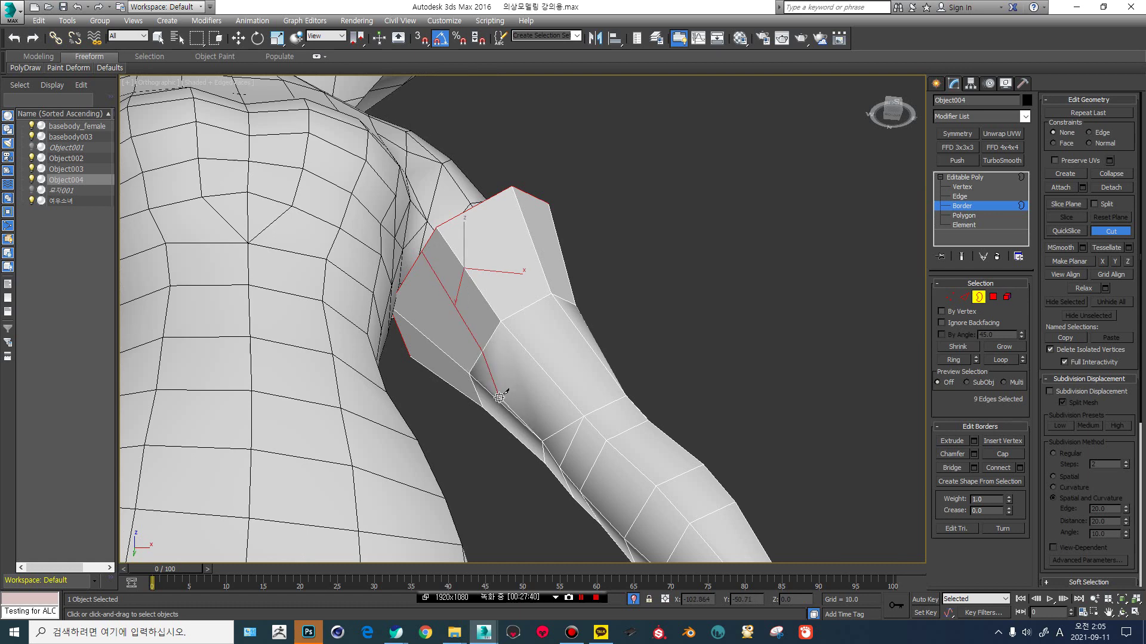
alt+middle_drag(499, 397, 481, 389)
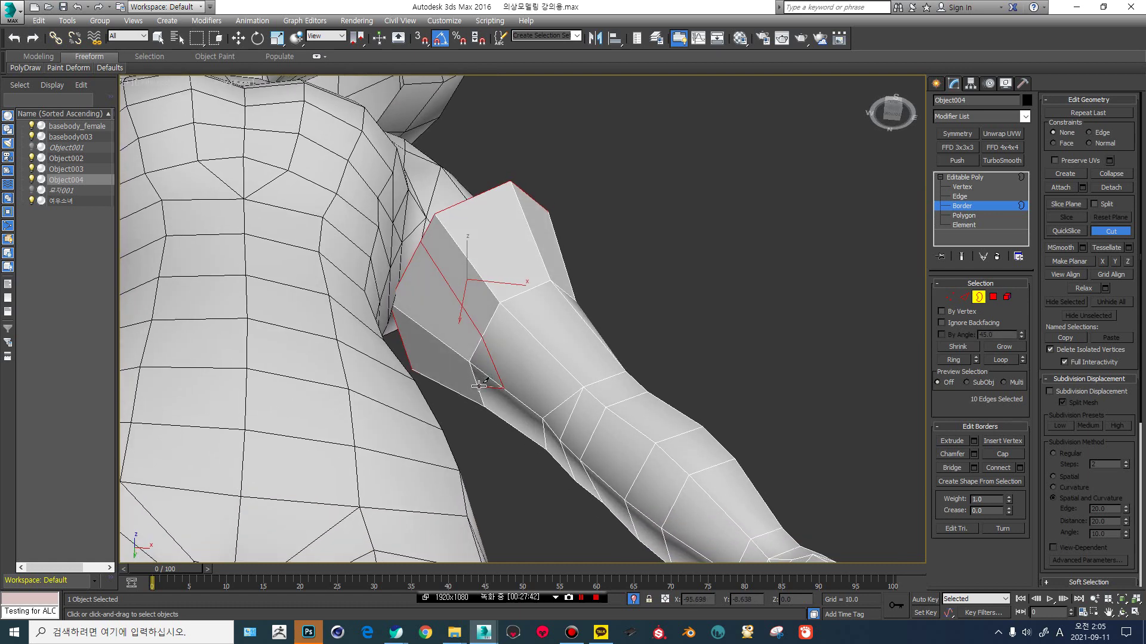
click(477, 388)
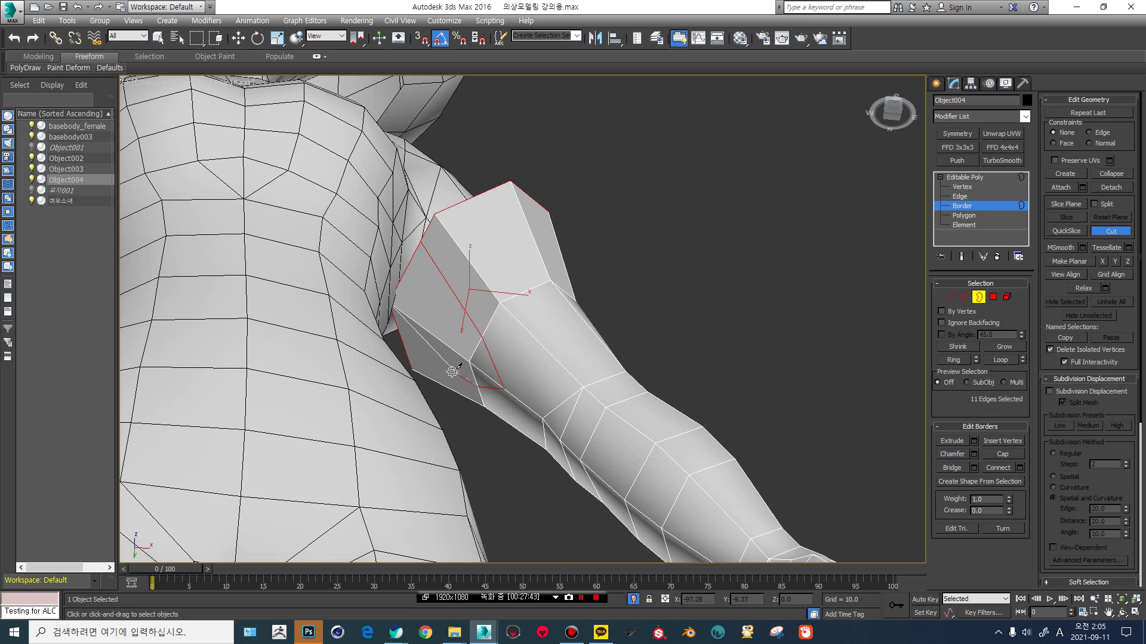
click(407, 356)
Delete the four polygons enclosed by the cuts to open a notch in the cuff's inner side.
click(957, 178)
click(962, 216)
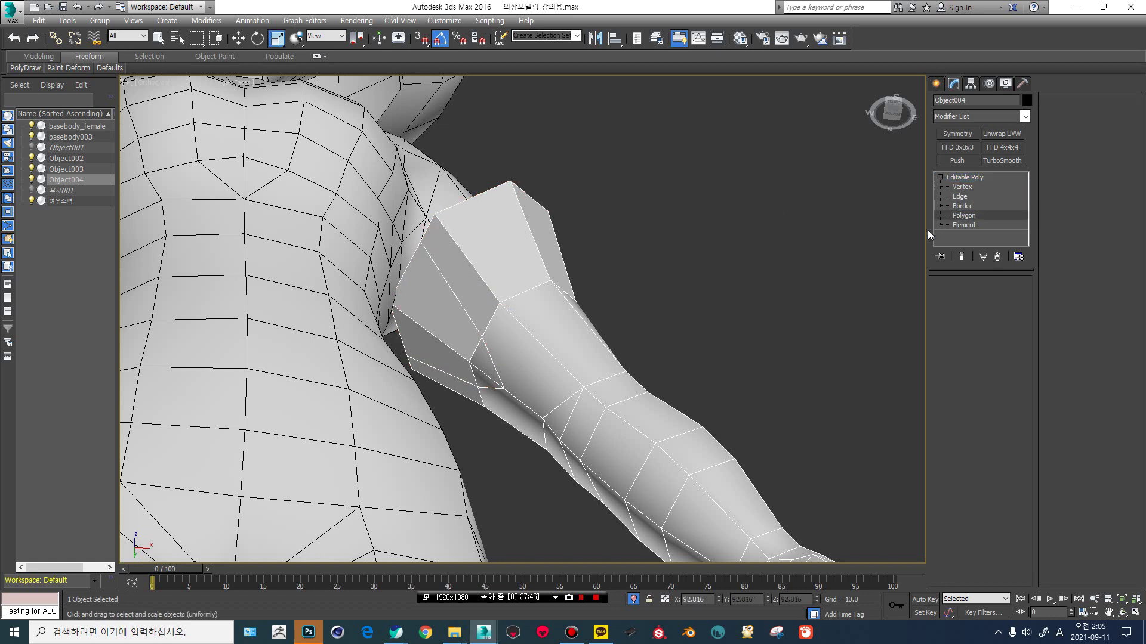
click(421, 298)
ctrl+click(427, 337)
ctrl+click(485, 369)
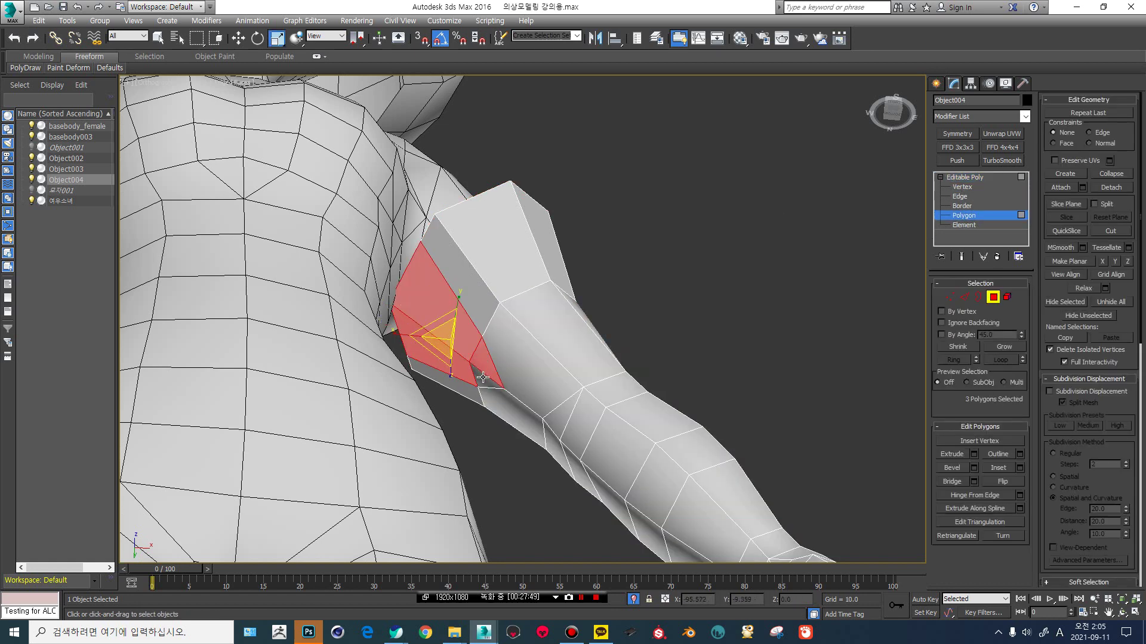
ctrl+click(483, 377)
key(Delete)
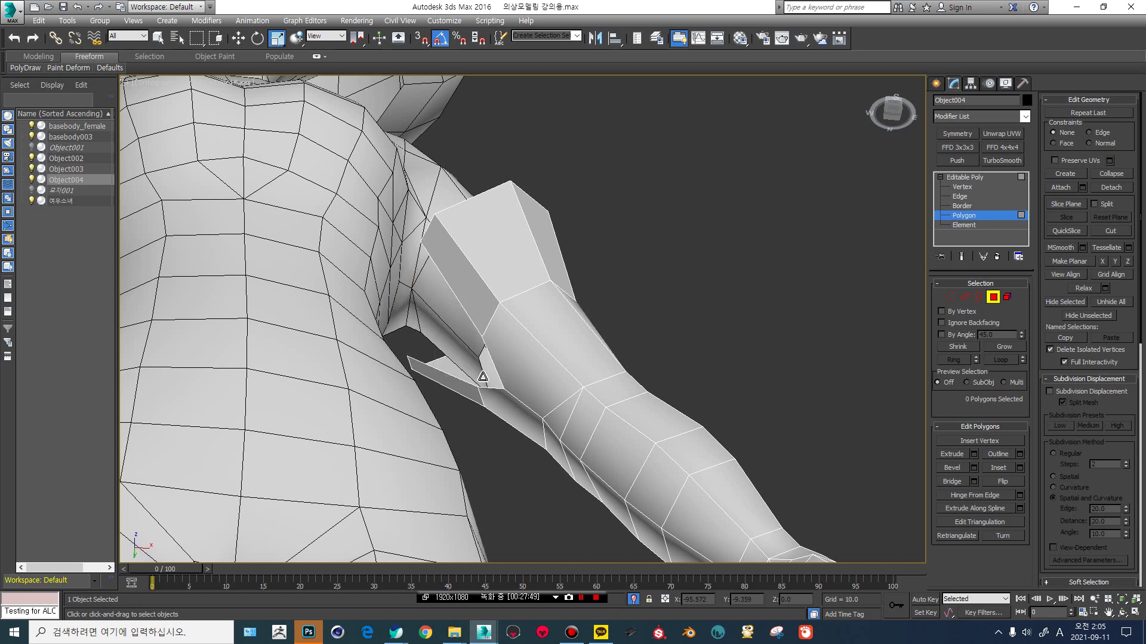
Connect the vertex at the notch's lower tip to the neighbouring glove vertices with new edges, and leave Vertex level.
click(960, 190)
key(w)
click(529, 392)
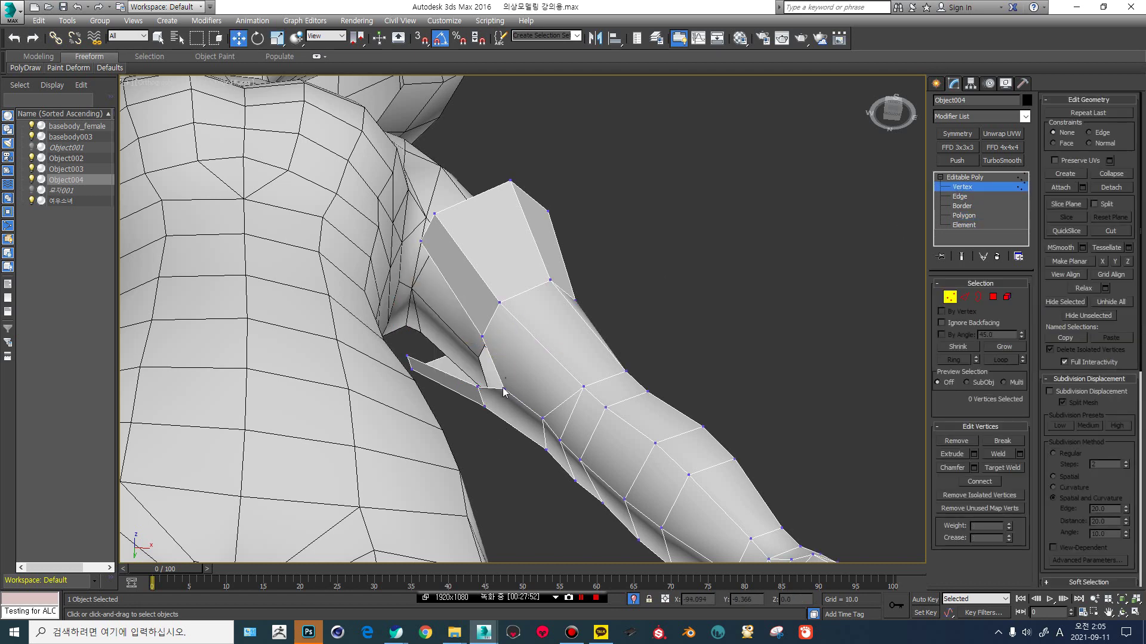
click(503, 390)
ctrl+click(584, 387)
ctrl+click(546, 451)
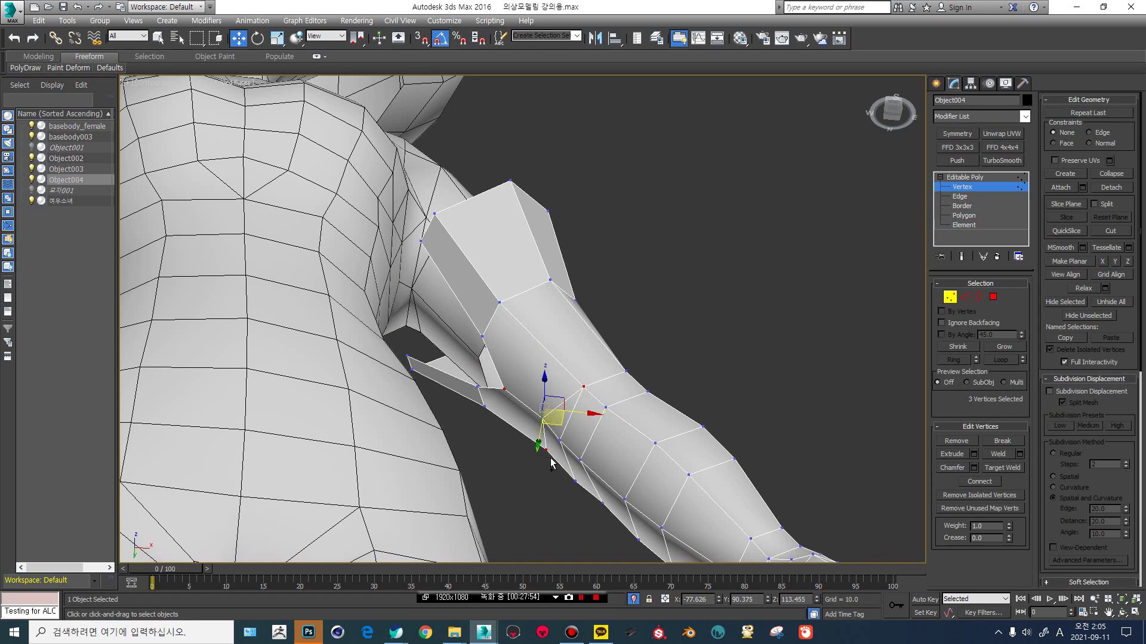
key(ctrl+shift+e)
click(959, 178)
Examine the cuff notch and the gap between glove and arm from several angles and from the front.
scroll(565, 317, down, 3)
alt+middle_drag(525, 302, 536, 313)
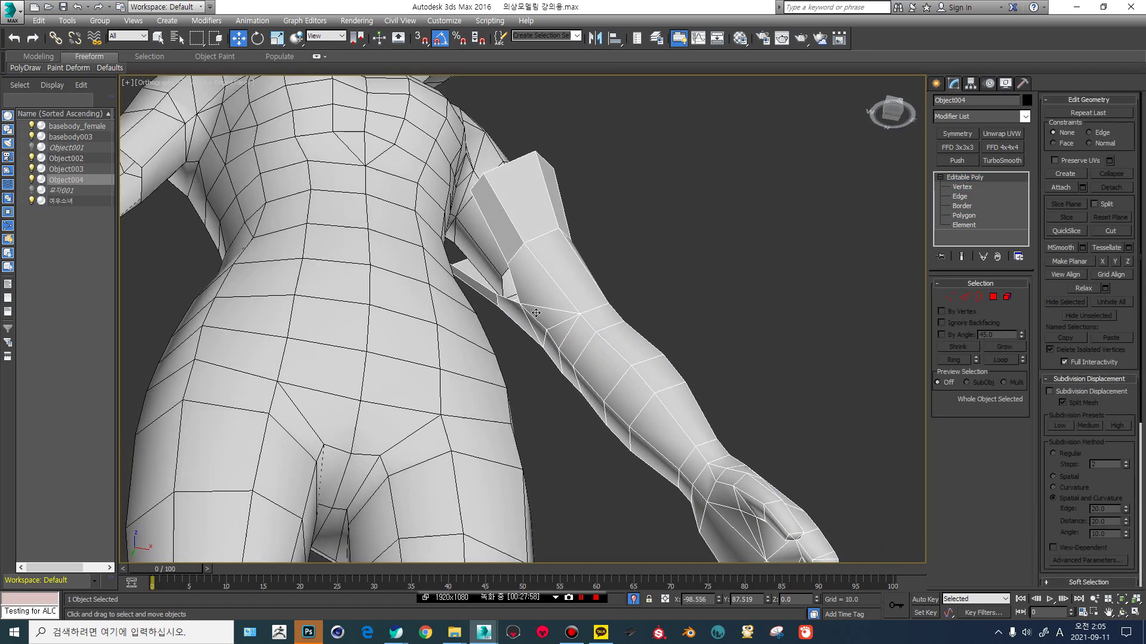
scroll(536, 313, up, 5)
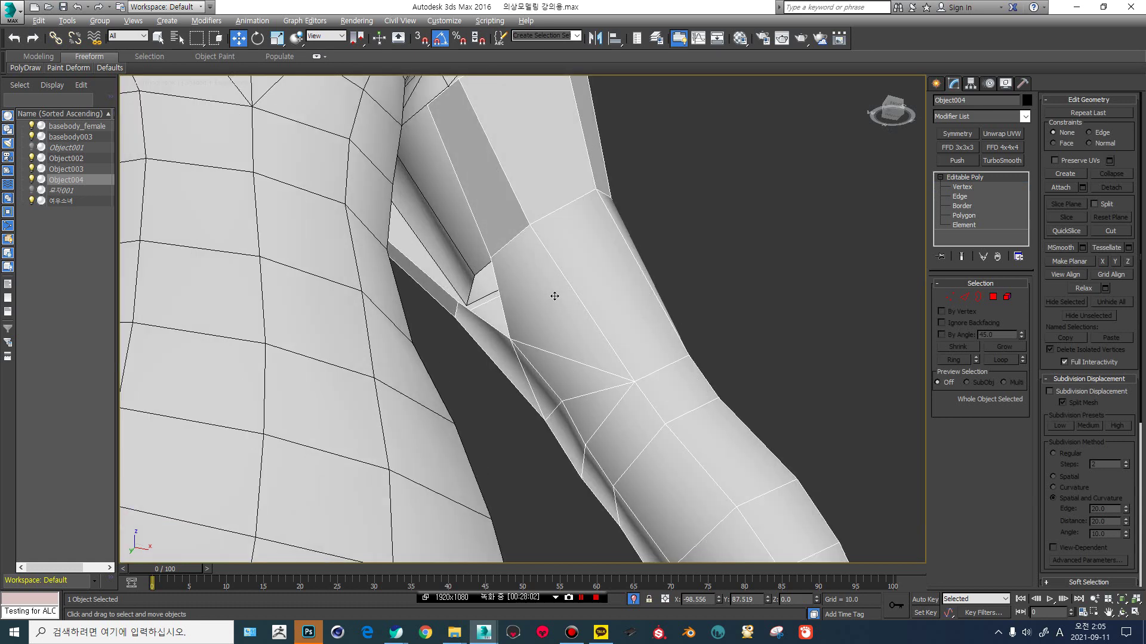
click(449, 227)
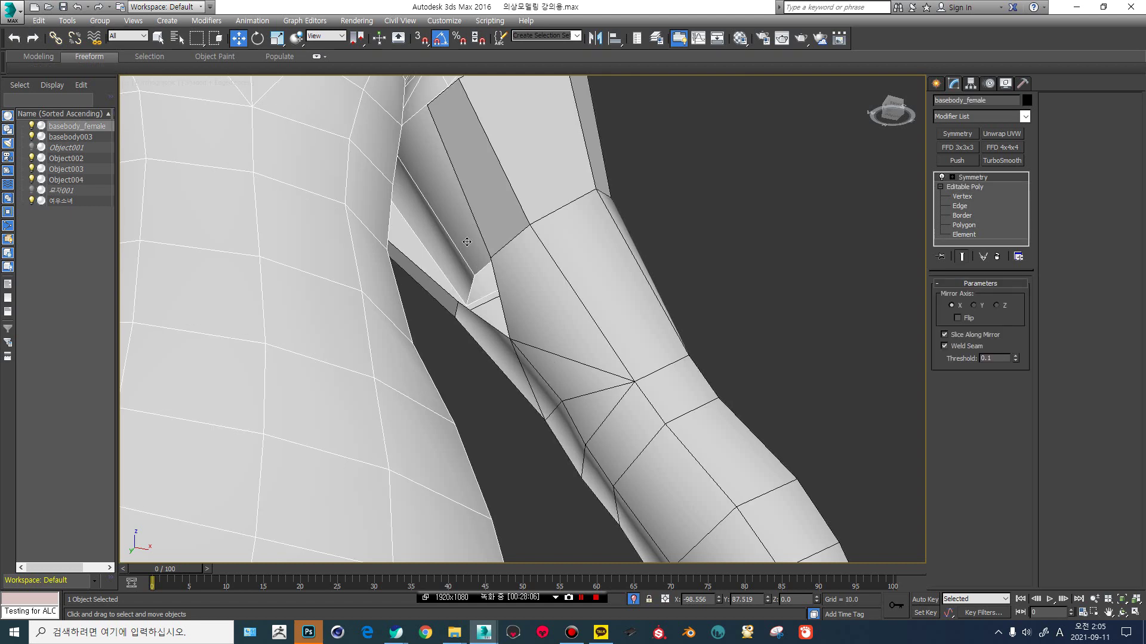
alt+middle_drag(484, 286, 496, 284)
scroll(430, 340, down, 5)
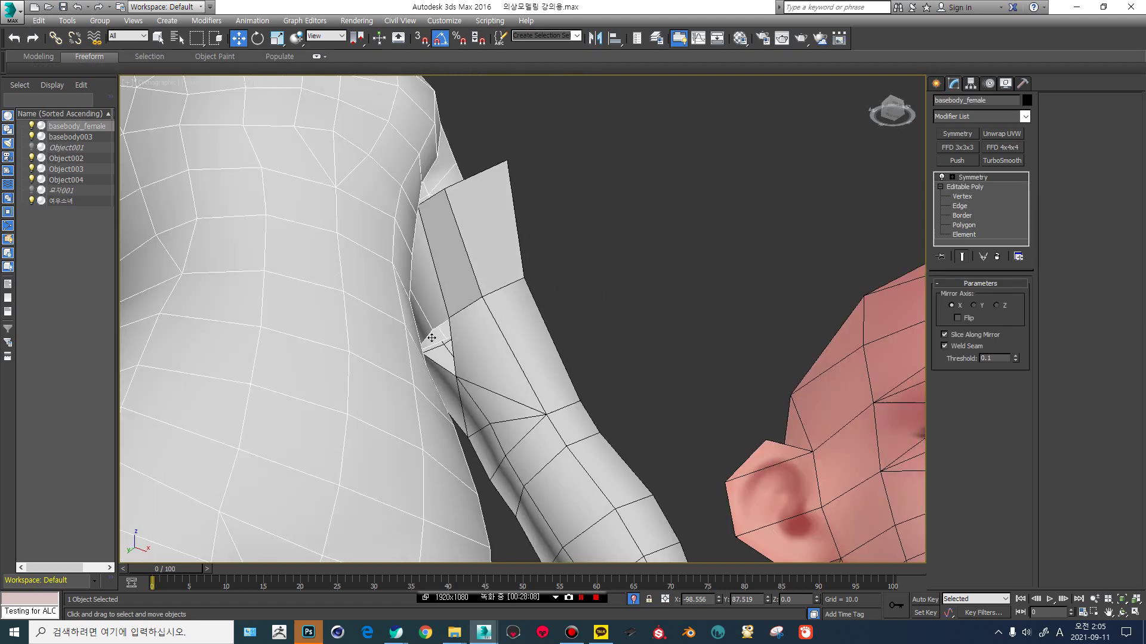
scroll(462, 284, up, 5)
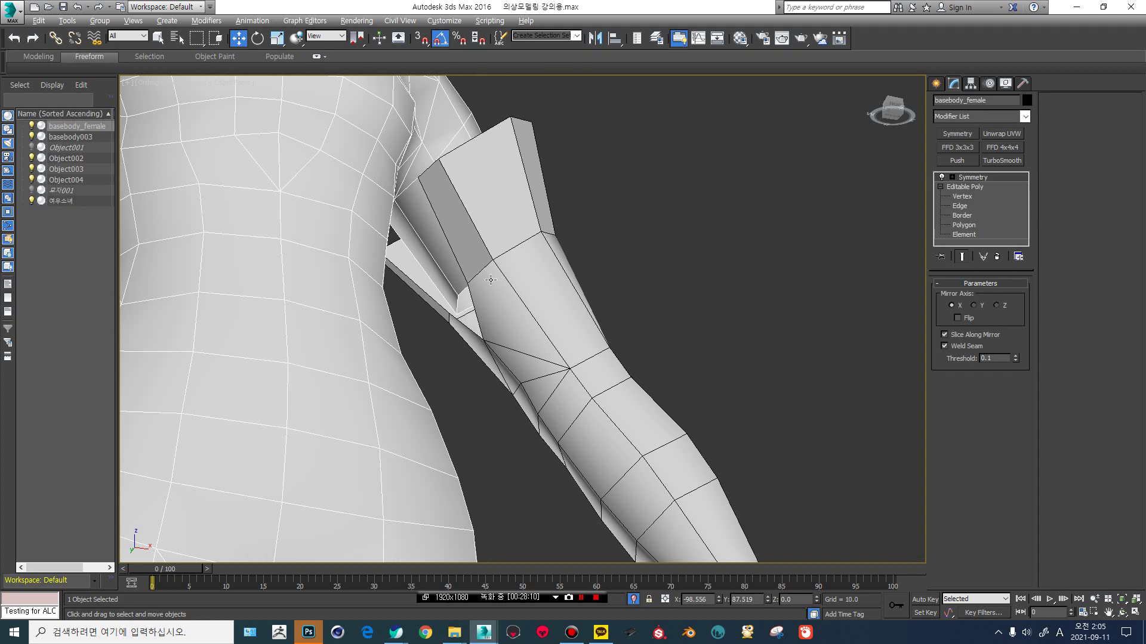
alt+middle_drag(490, 280, 482, 289)
click(897, 112)
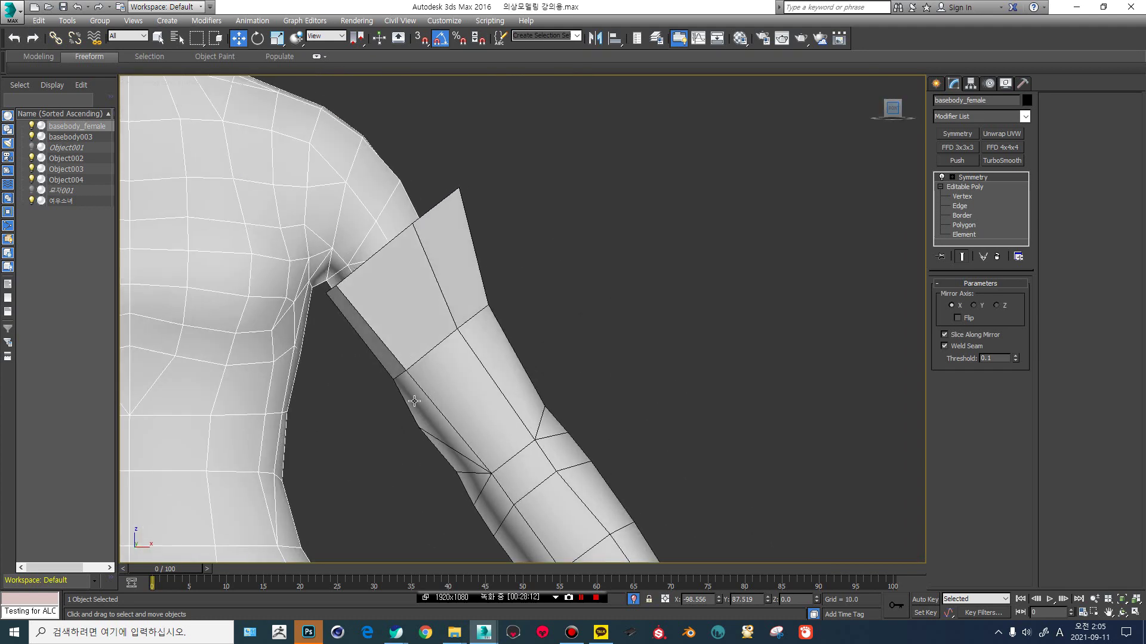
Make the glove see-through, select the base body's open arm border, and extend it down inside the glove as a new band of polygons.
click(422, 357)
key(alt+x)
middle_drag(441, 391, 472, 308)
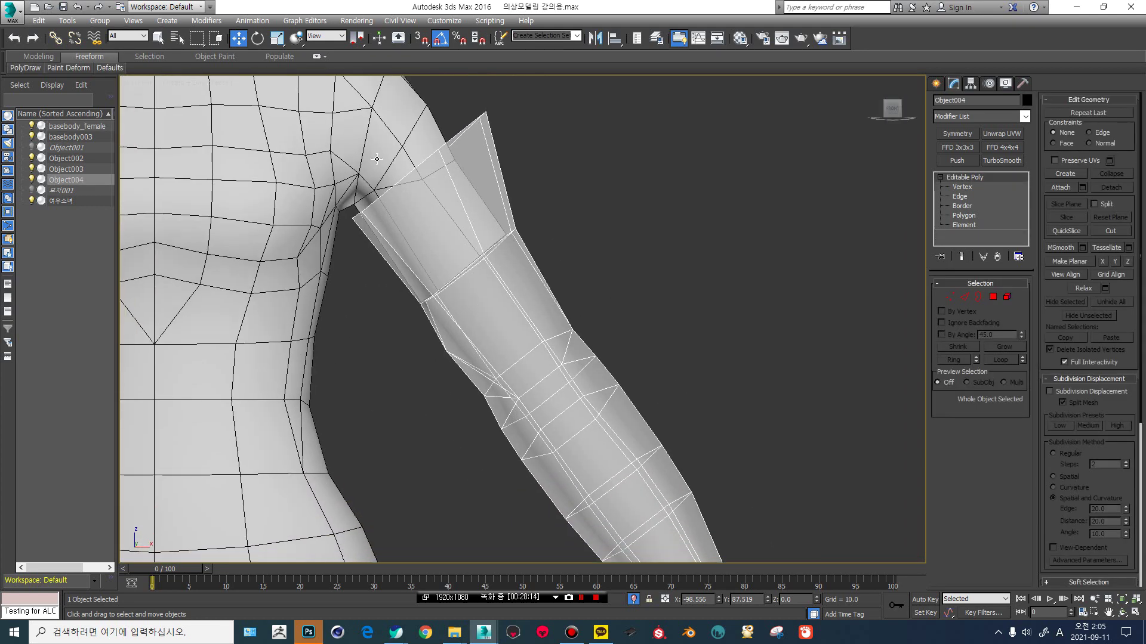
click(377, 156)
click(963, 216)
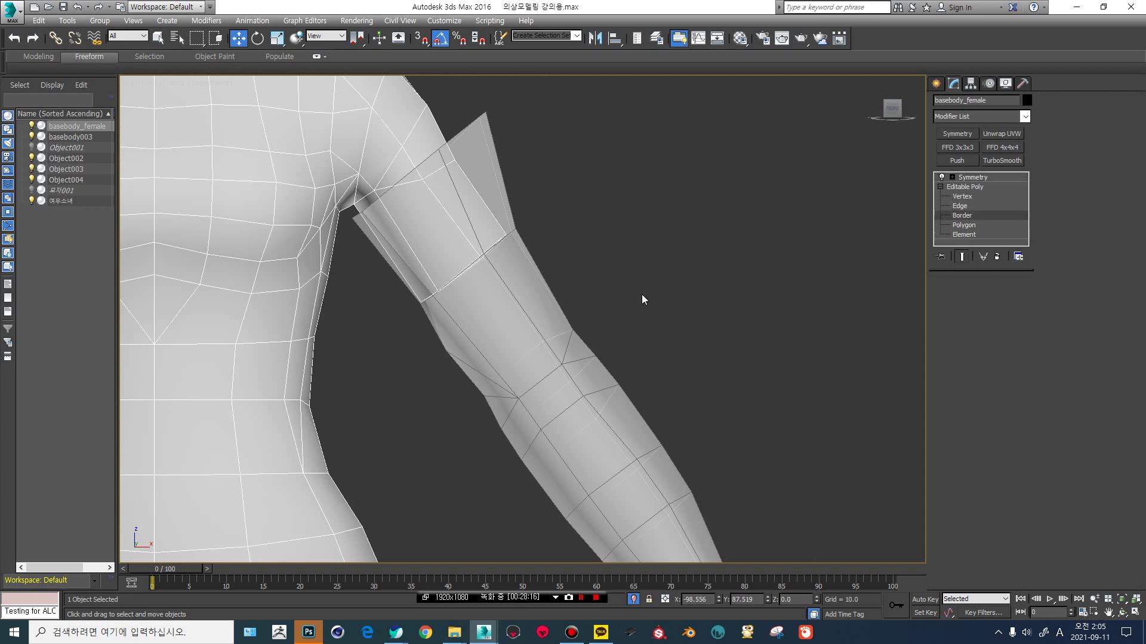
click(460, 273)
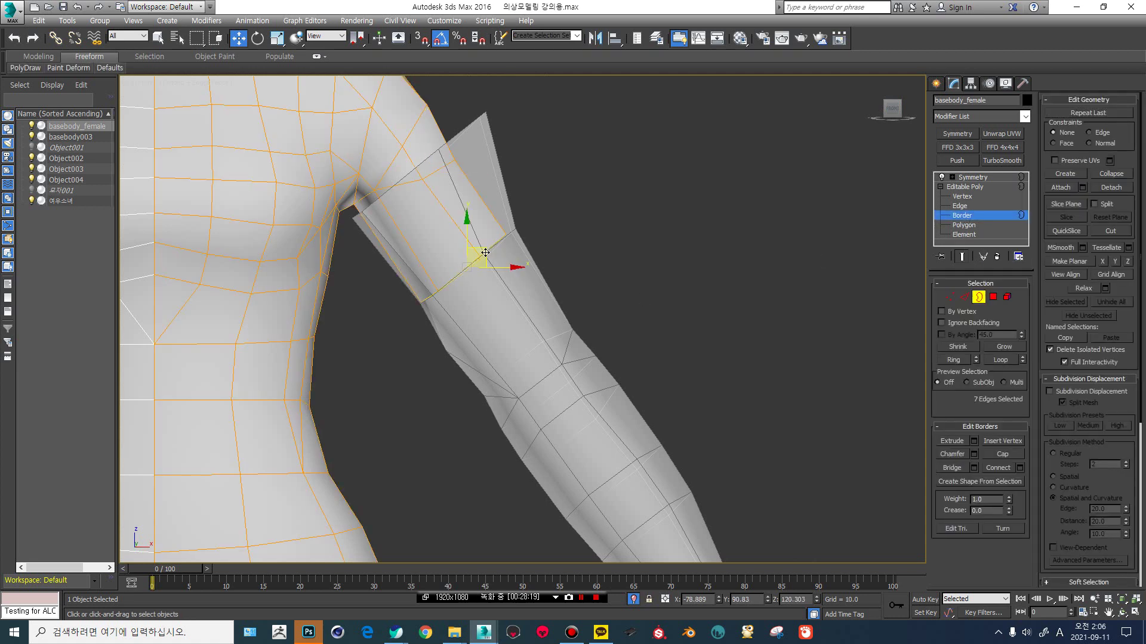
shift+drag(495, 264, 549, 345)
Reposition the extended arm border along the arm so that it ends inside the glove near the elbow.
key(r)
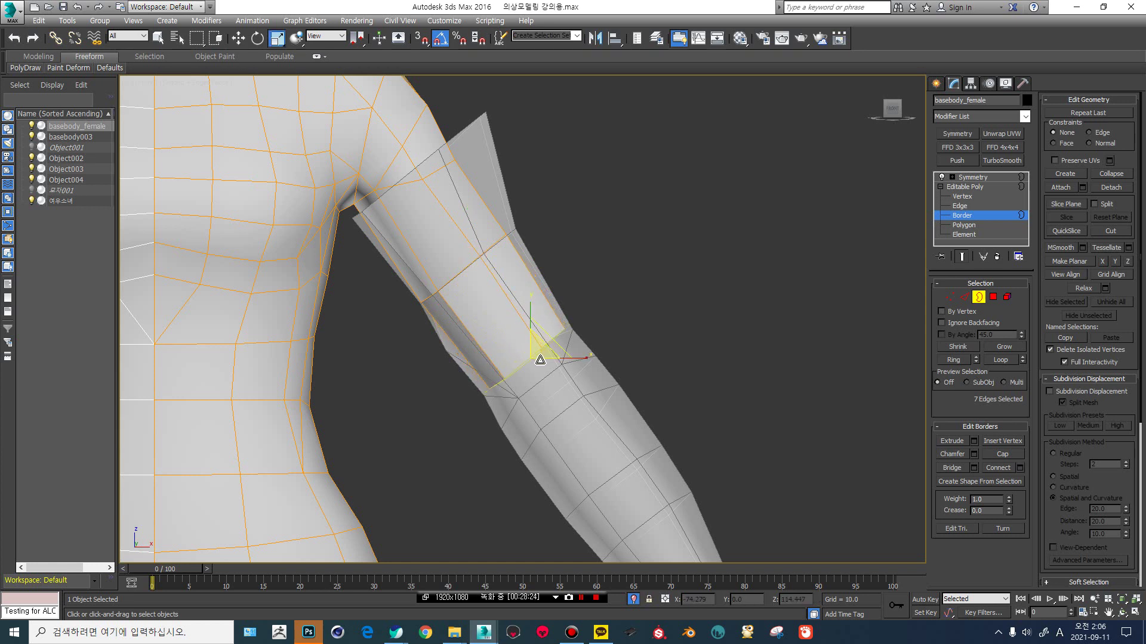
key(w)
middle_drag(540, 342, 533, 283)
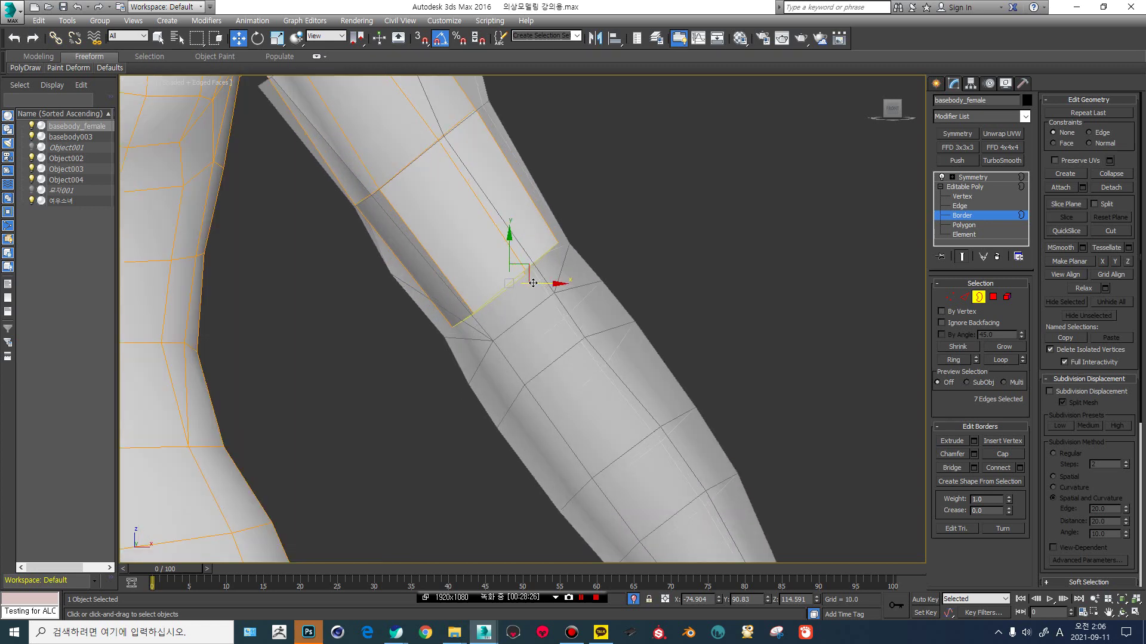
mouse_move(526, 271)
mouse_down()
mouse_move(517, 266)
mouse_move(584, 362)
mouse_move(522, 276)
mouse_up()
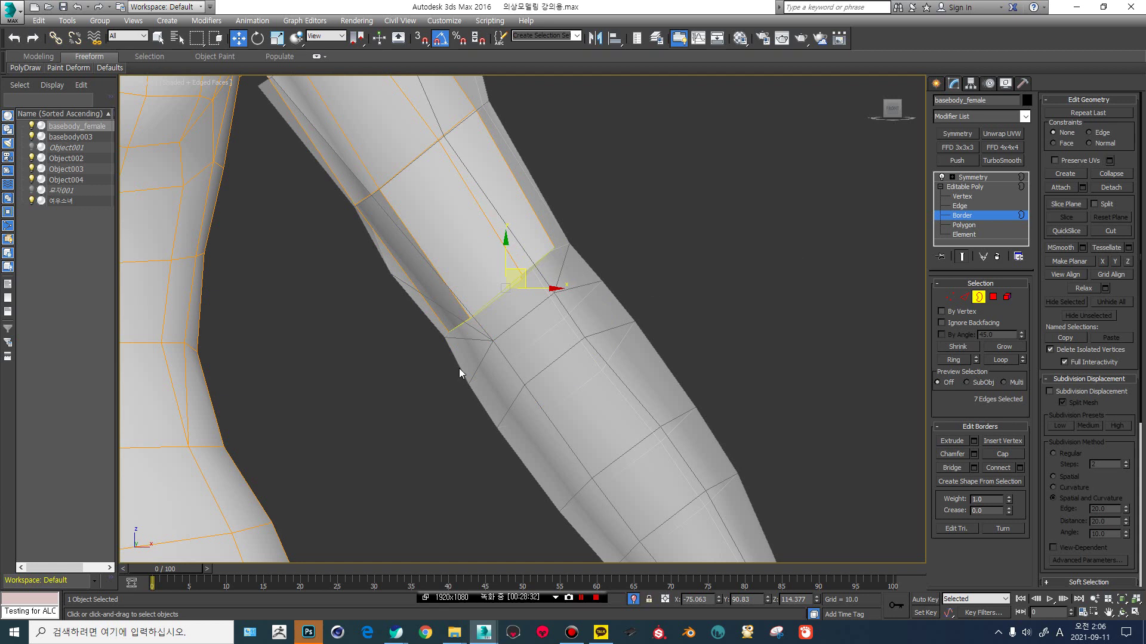
drag(525, 272, 616, 399)
alt+middle_drag(447, 367, 538, 324)
click(893, 111)
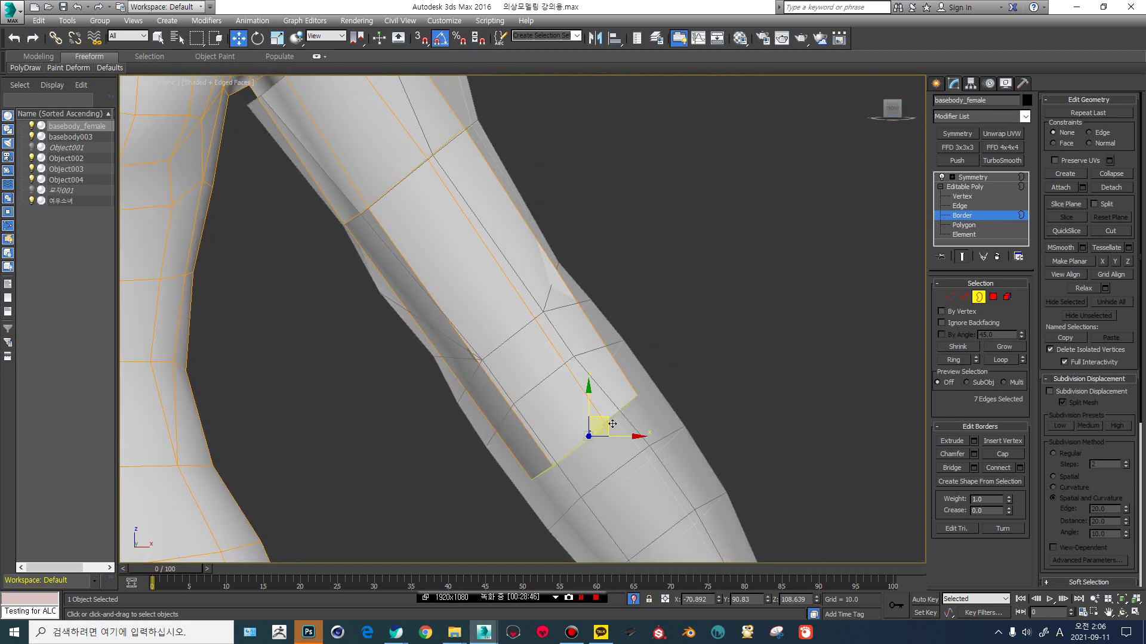
drag(609, 424, 537, 319)
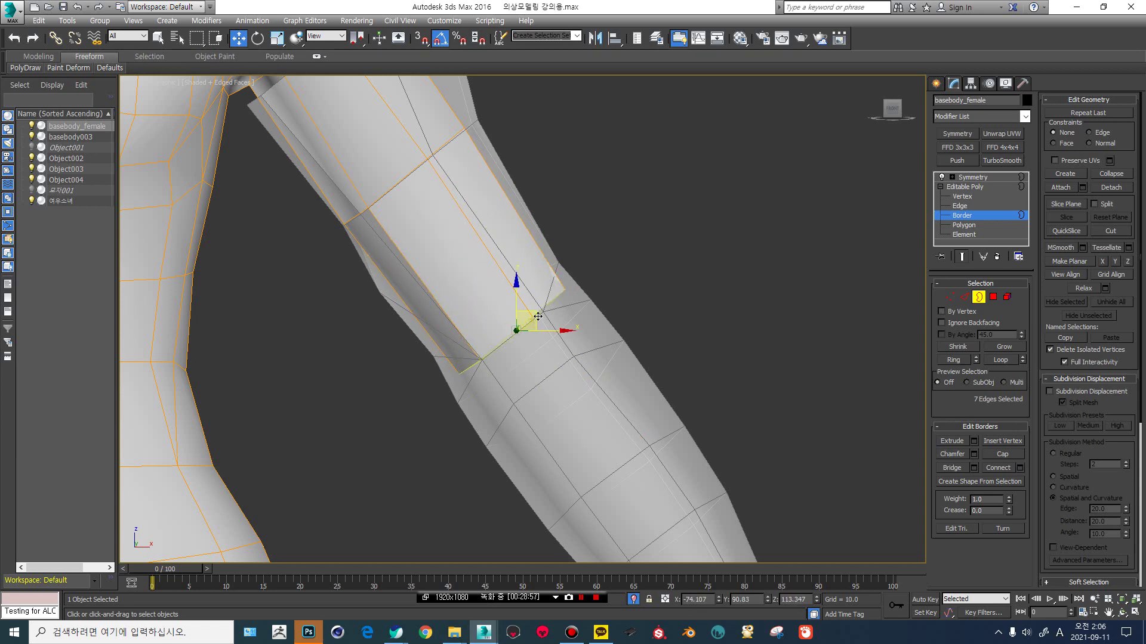
Adjust the arm border's position and scale in the Right view to fit inside the glove, and leave Border level.
scroll(537, 319, down, 4)
alt+middle_drag(635, 303, 477, 301)
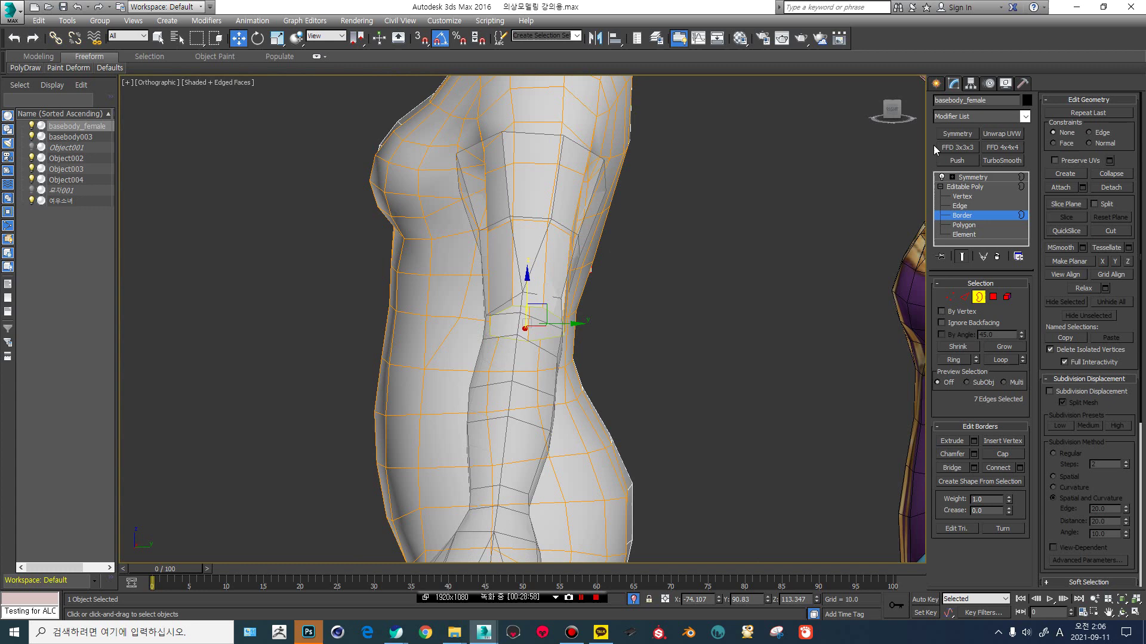
click(892, 110)
key(F4)
scroll(546, 320, up, 3)
key(F4)
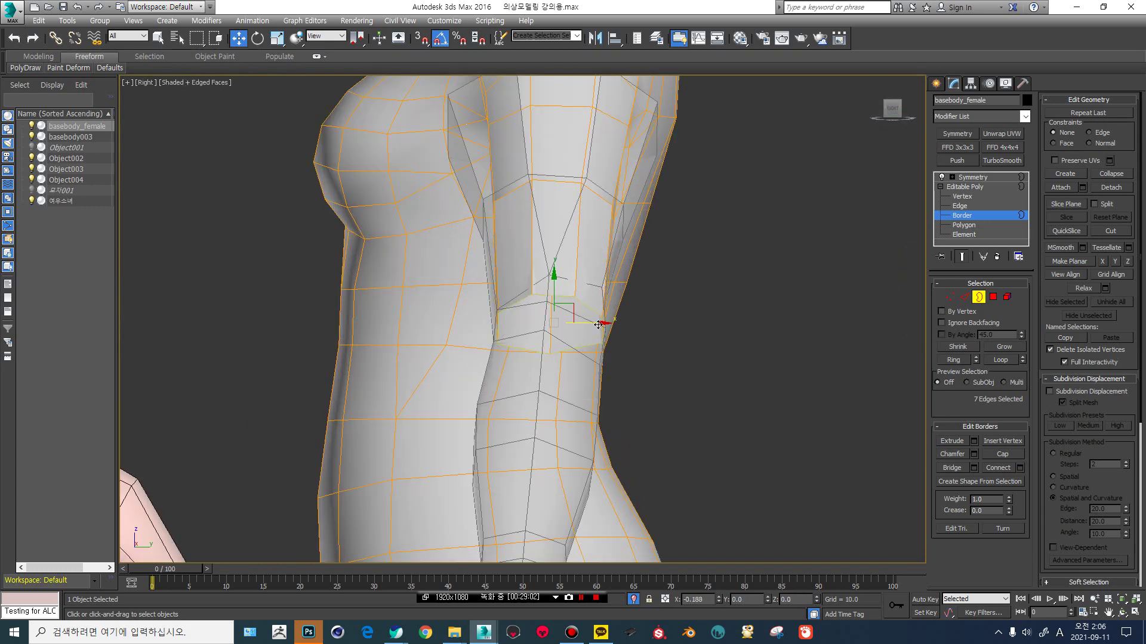
key(r)
drag(566, 317, 571, 327)
click(946, 186)
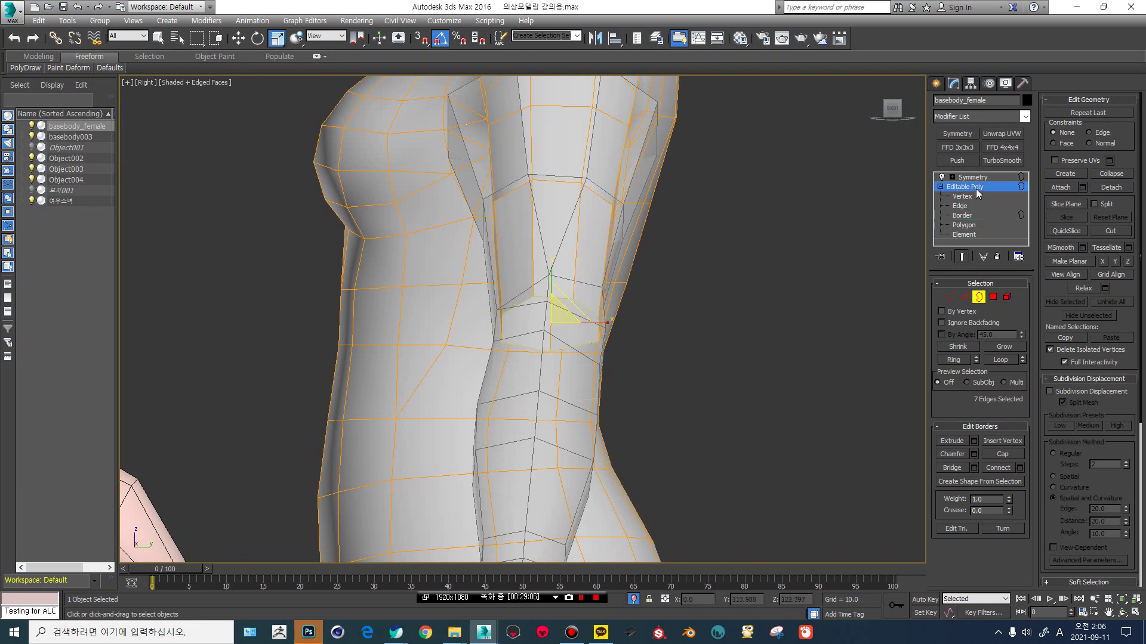
Shift the glove's rear elbow vertices and the two front vertices below the cuff outward in the Right view so they clear the arm.
click(583, 248)
scroll(579, 287, down, 3)
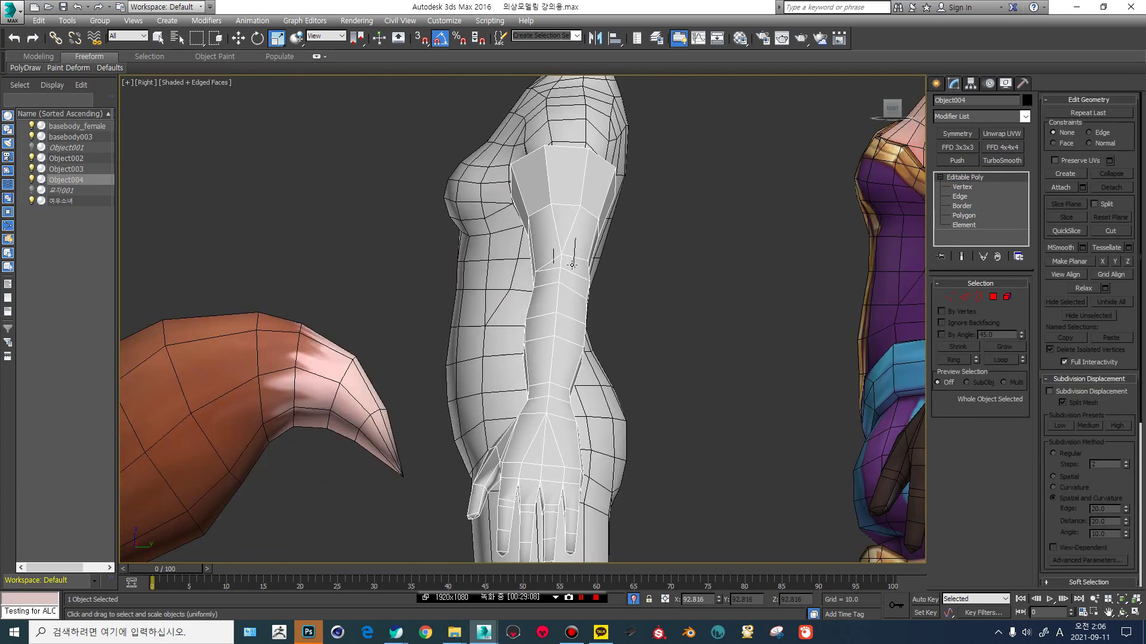
click(975, 188)
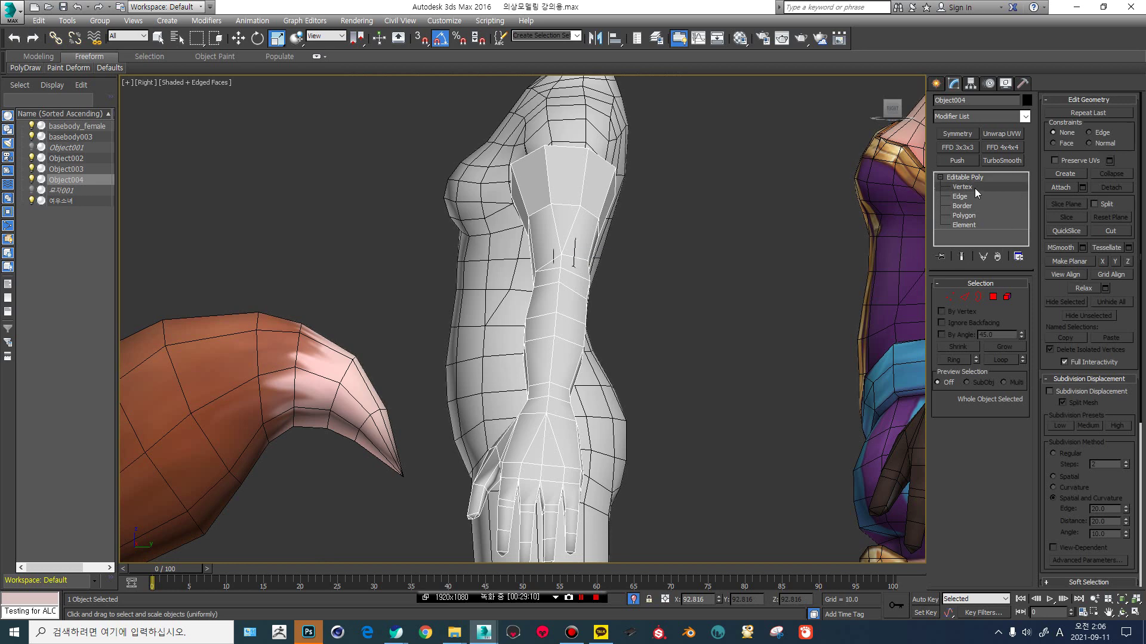
key(w)
middle_drag(590, 279, 604, 292)
scroll(604, 293, up, 2)
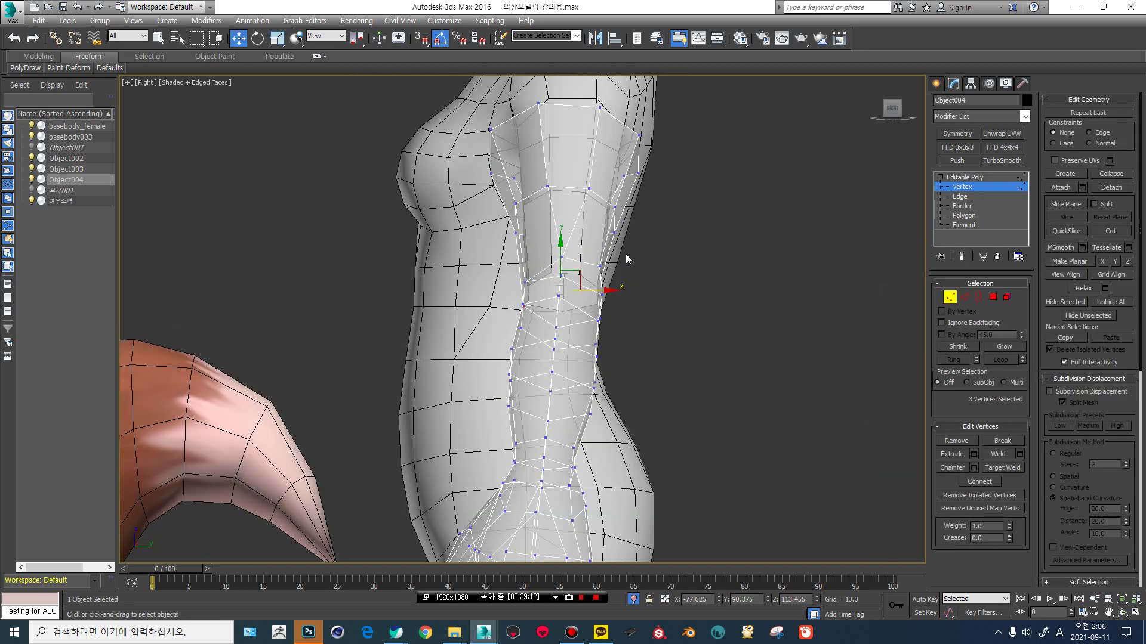
drag(589, 342, 589, 339)
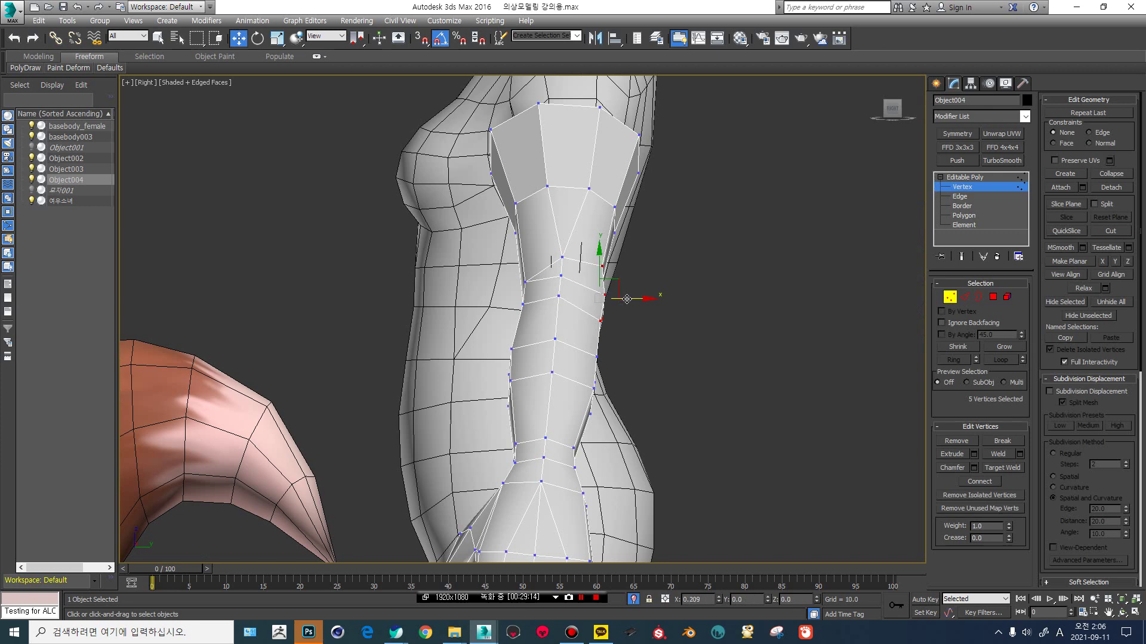
scroll(577, 363, up, 3)
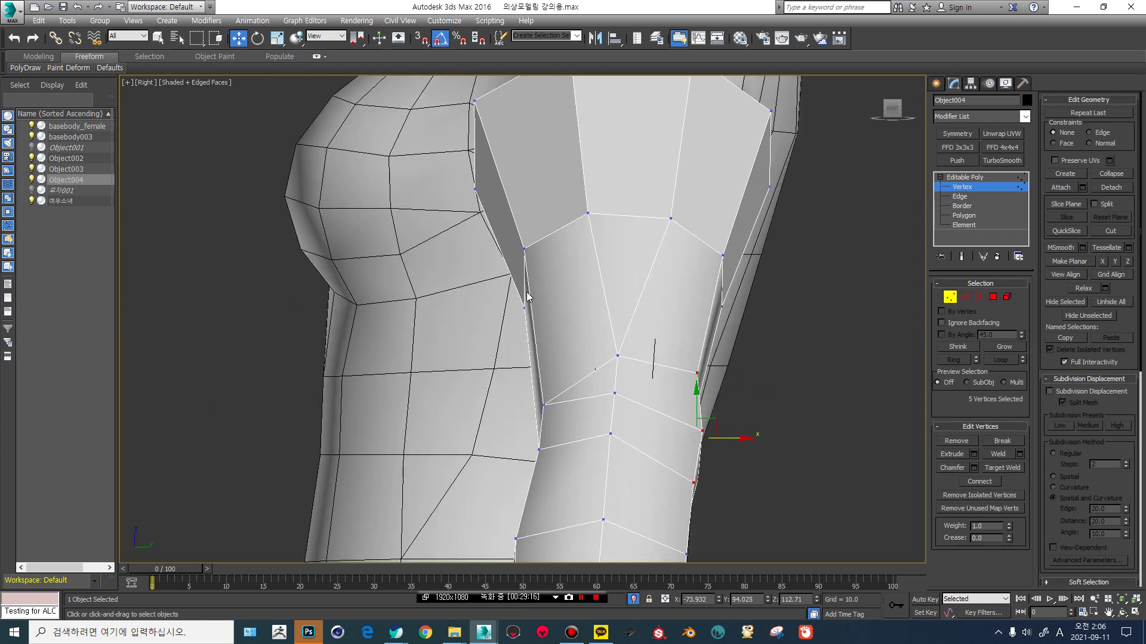
drag(549, 341, 551, 339)
drag(553, 279, 537, 279)
scroll(539, 296, down, 3)
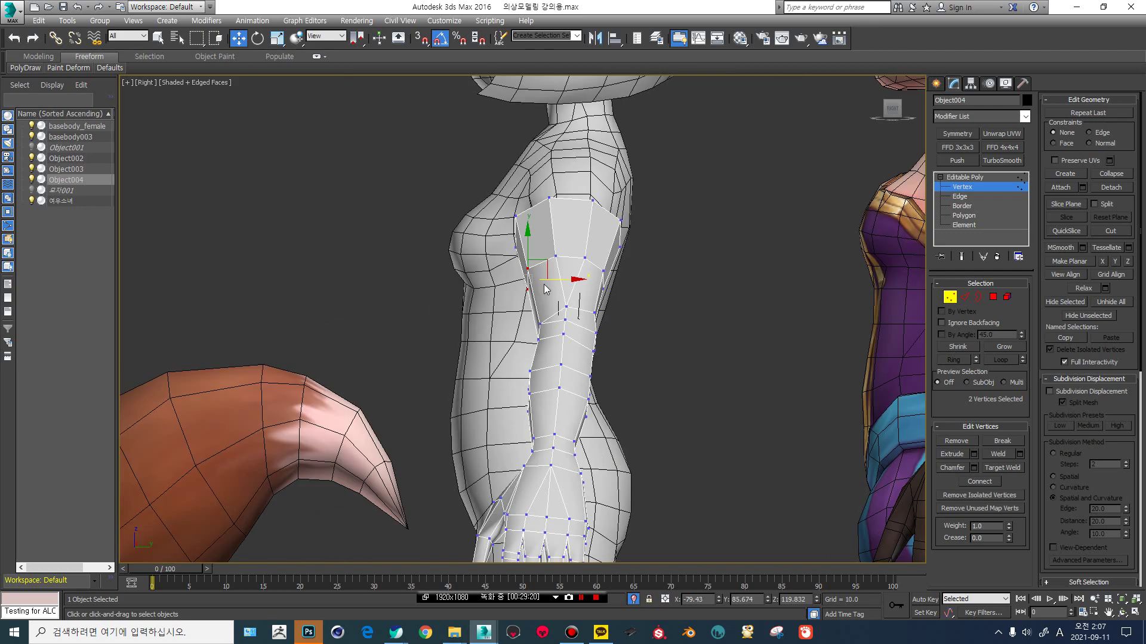
Adjust the glove's inner-side vertices at the cuff's base and rim in the Front view, turn off see-through, and leave Vertex level.
alt+middle_drag(543, 284, 657, 279)
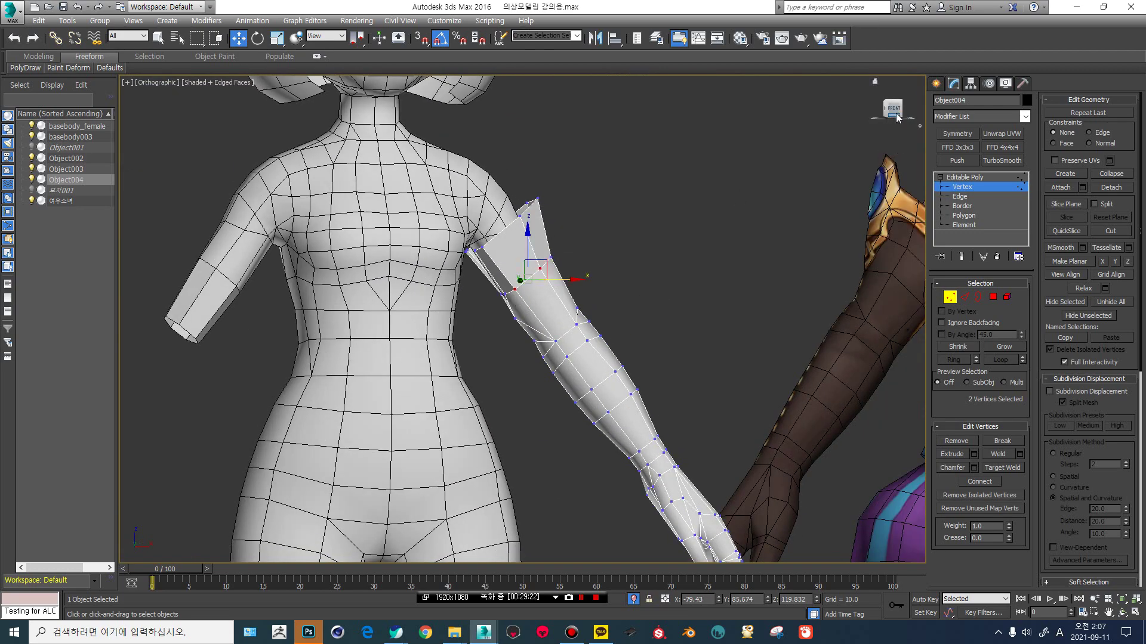
scroll(529, 276, up, 6)
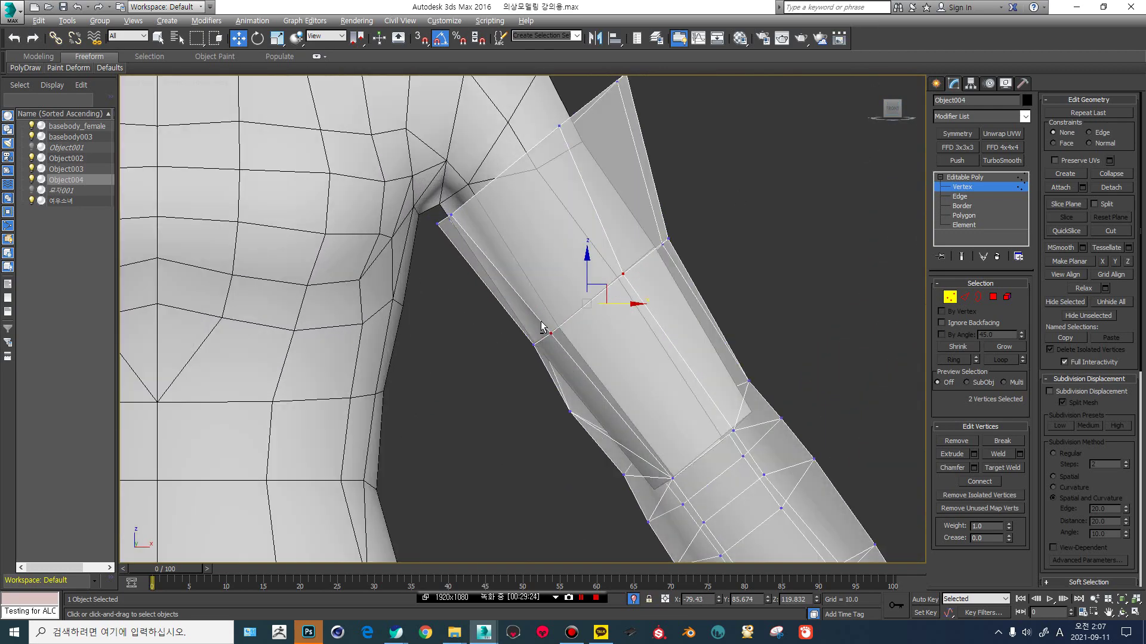
drag(534, 349, 520, 359)
drag(447, 242, 436, 224)
key(alt+x)
click(994, 187)
Add a Symmetry modifier to the glove to mirror it onto the other arm.
scroll(647, 263, down, 8)
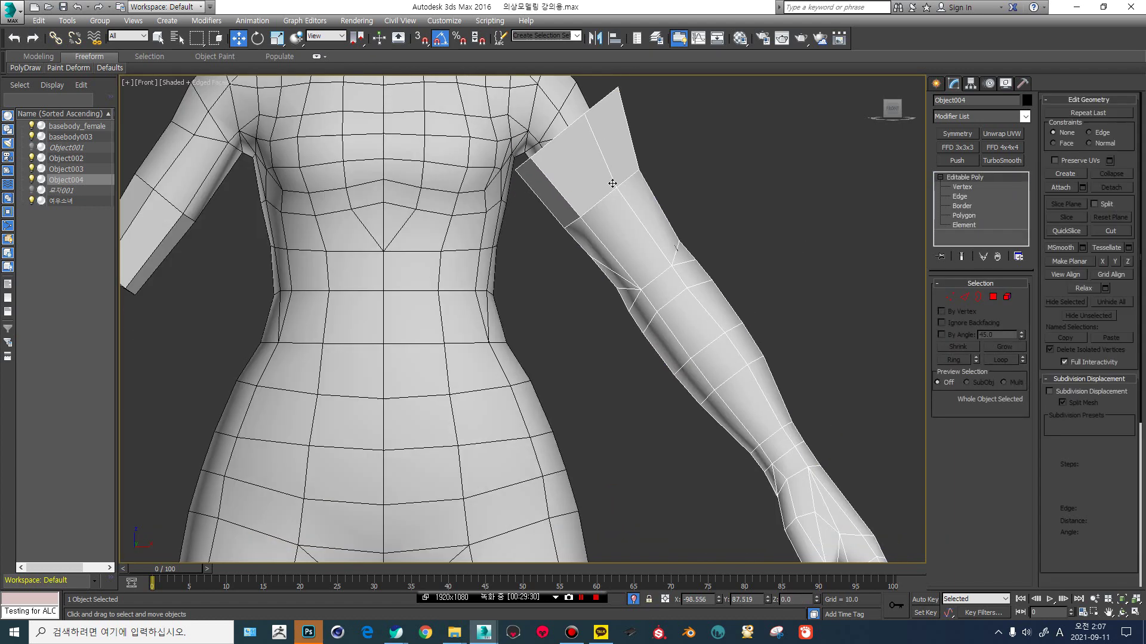
middle_drag(627, 348, 615, 275)
click(956, 135)
Bring the legs of both characters into view and select the textured reference character to look at its boots.
click(570, 268)
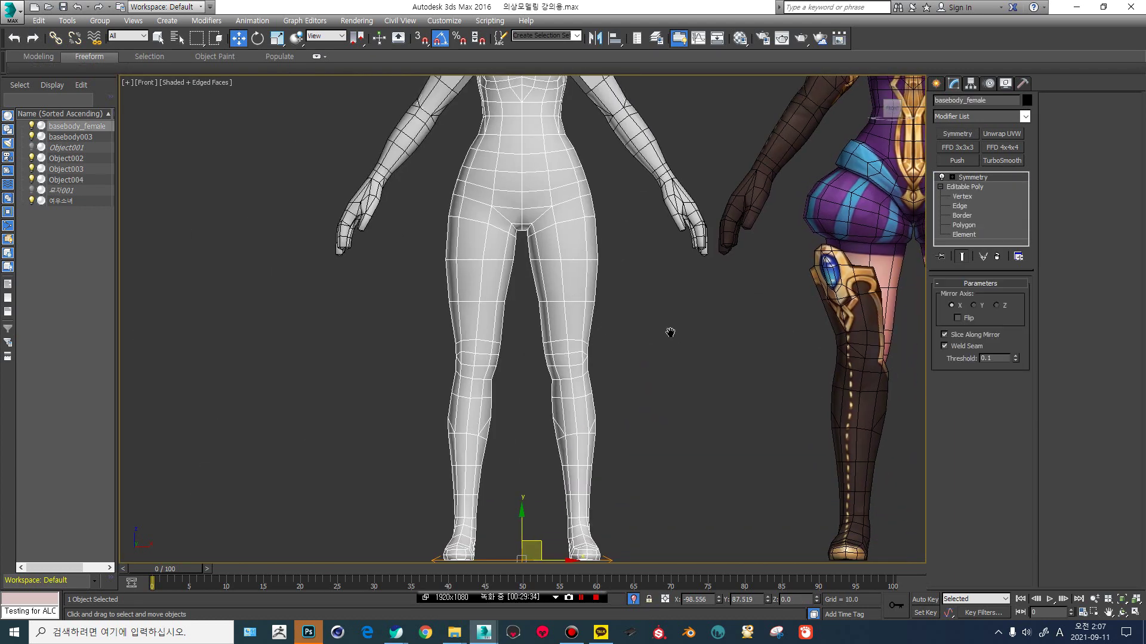
middle_drag(671, 331, 534, 357)
click(718, 365)
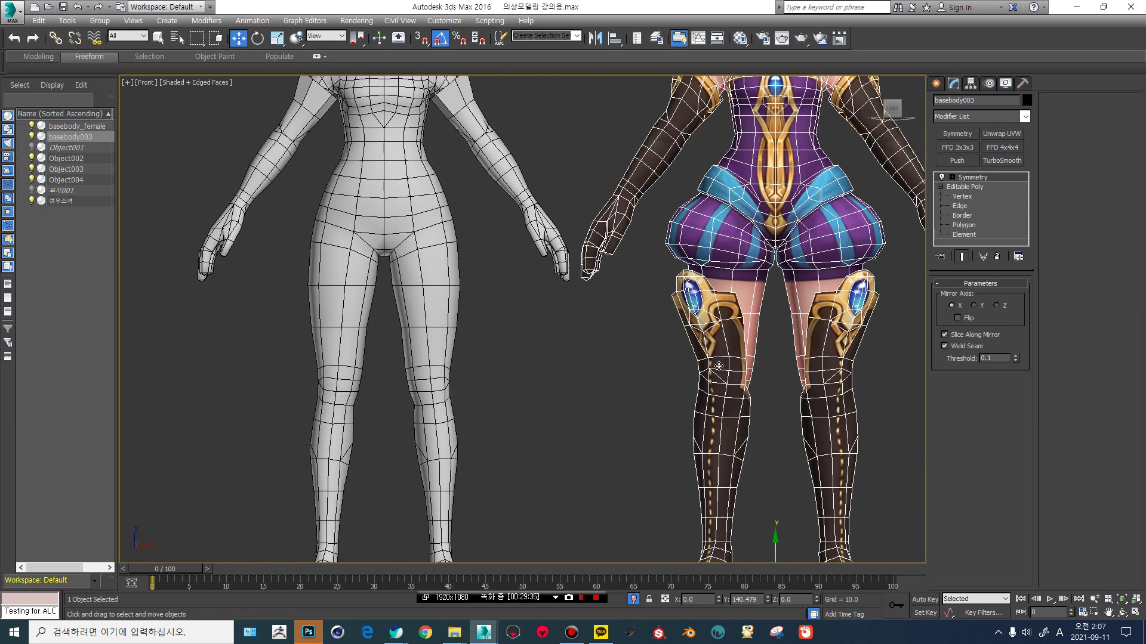
Examine the thigh-high boots on basebody003 by selecting their element, and compare the three characters from the front.
click(960, 225)
click(961, 235)
click(827, 321)
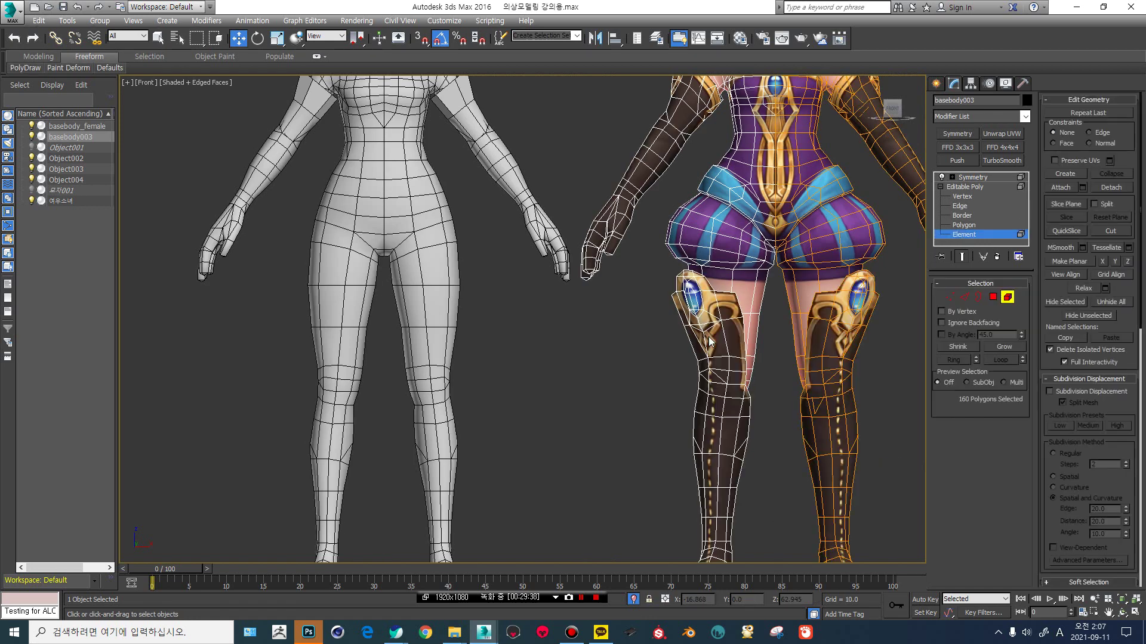
click(847, 347)
alt+middle_drag(847, 348, 740, 353)
scroll(740, 353, up, 3)
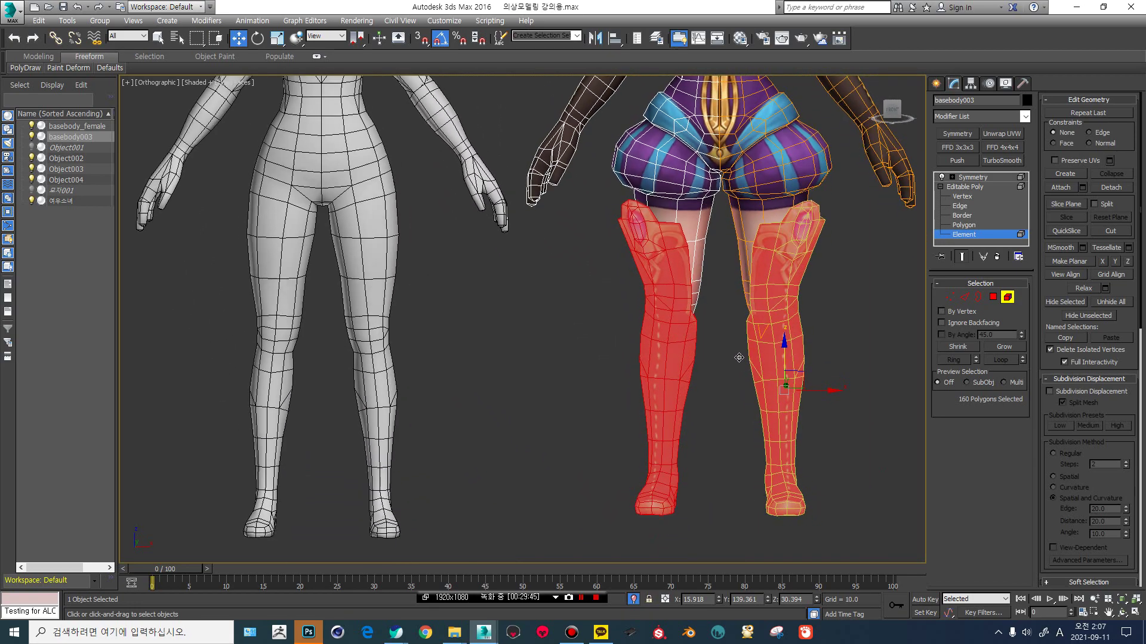
scroll(624, 300, down, 4)
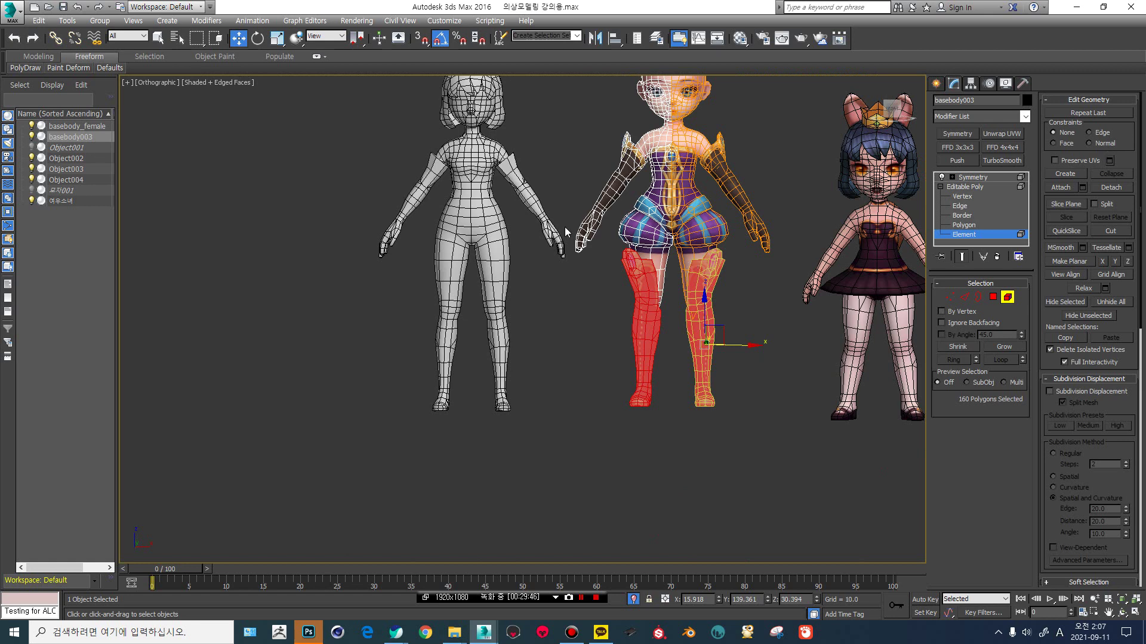
scroll(591, 302, up, 1)
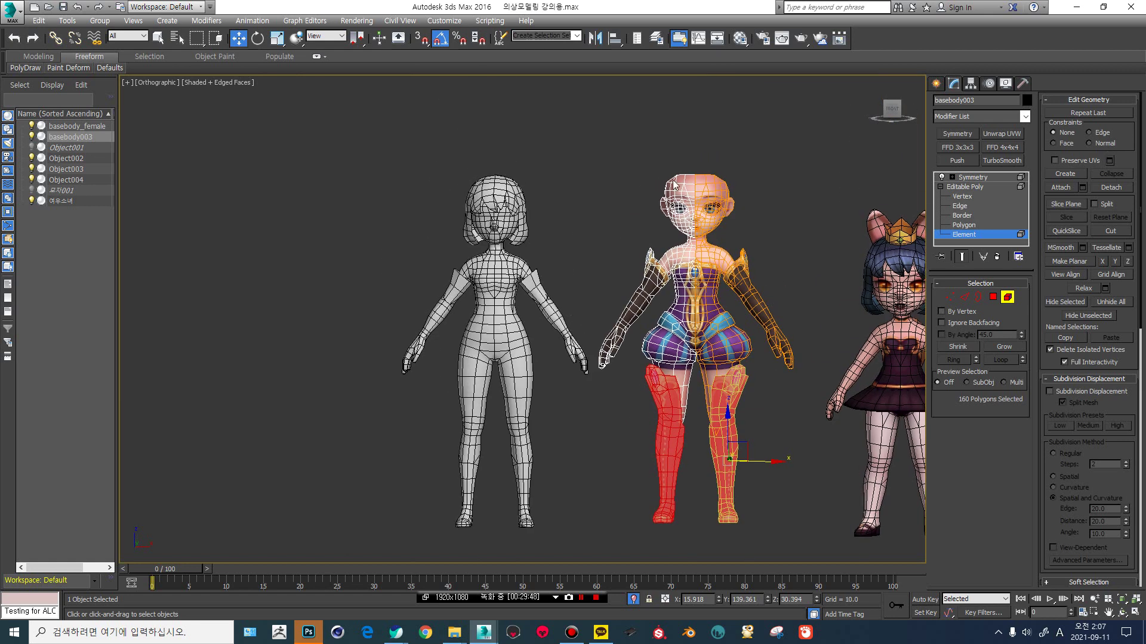
click(892, 111)
click(964, 178)
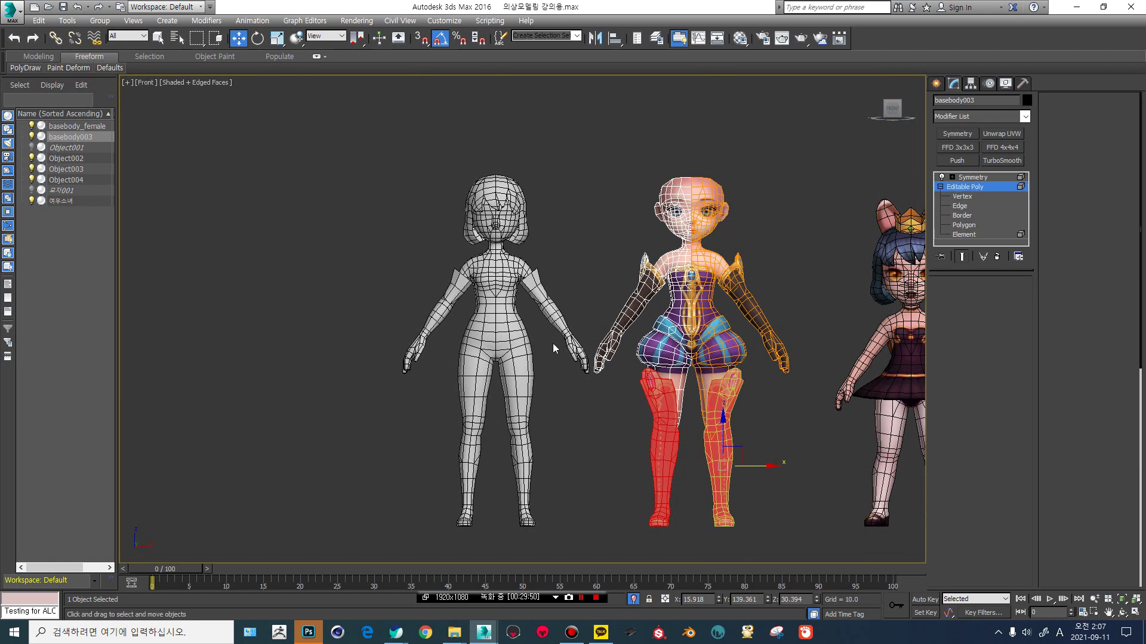
Select the hip vertices down to the crotch on the editable half of basebody_female, using the puffed shorts as reference.
click(528, 316)
click(961, 197)
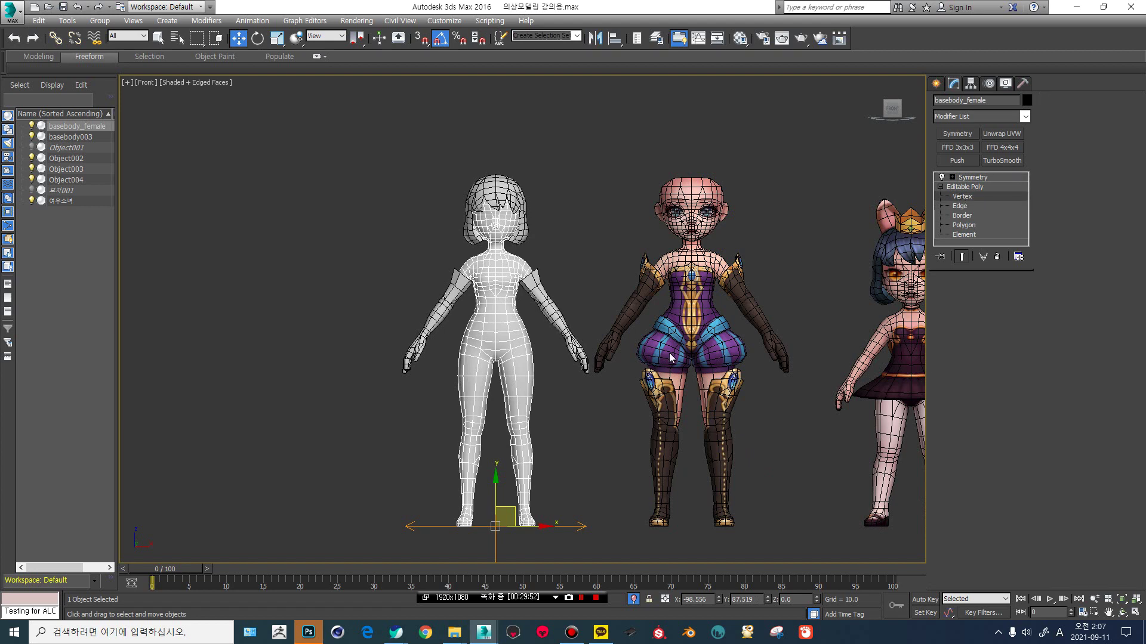
scroll(727, 387, up, 5)
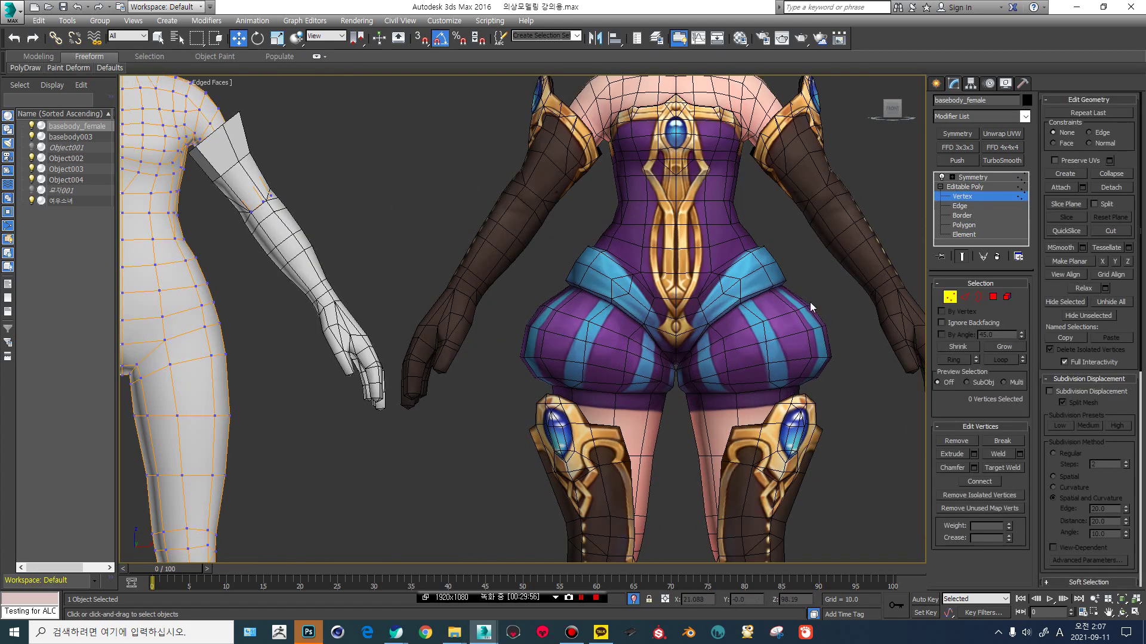
scroll(722, 386, up, 5)
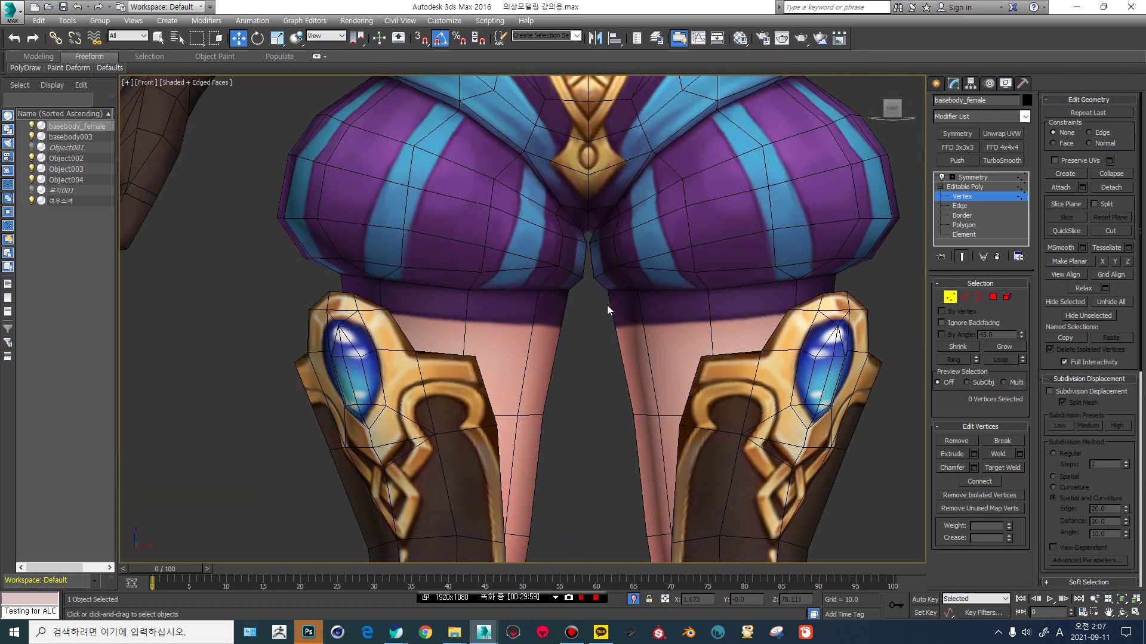
scroll(627, 312, down, 5)
middle_drag(626, 312, 663, 360)
scroll(664, 360, up, 2)
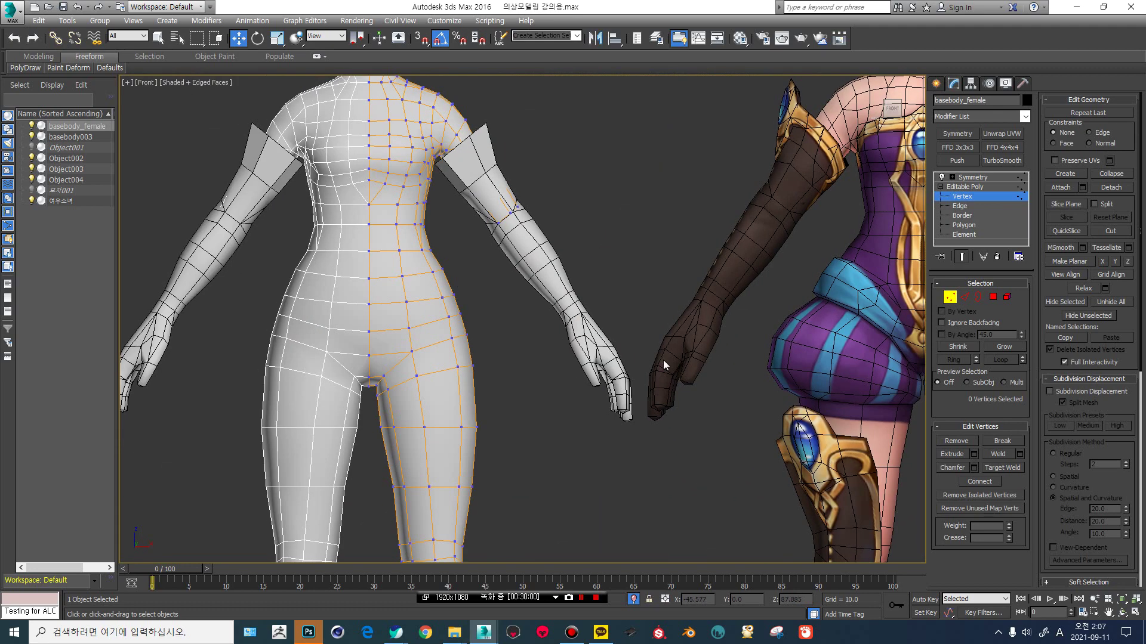
drag(398, 358, 397, 356)
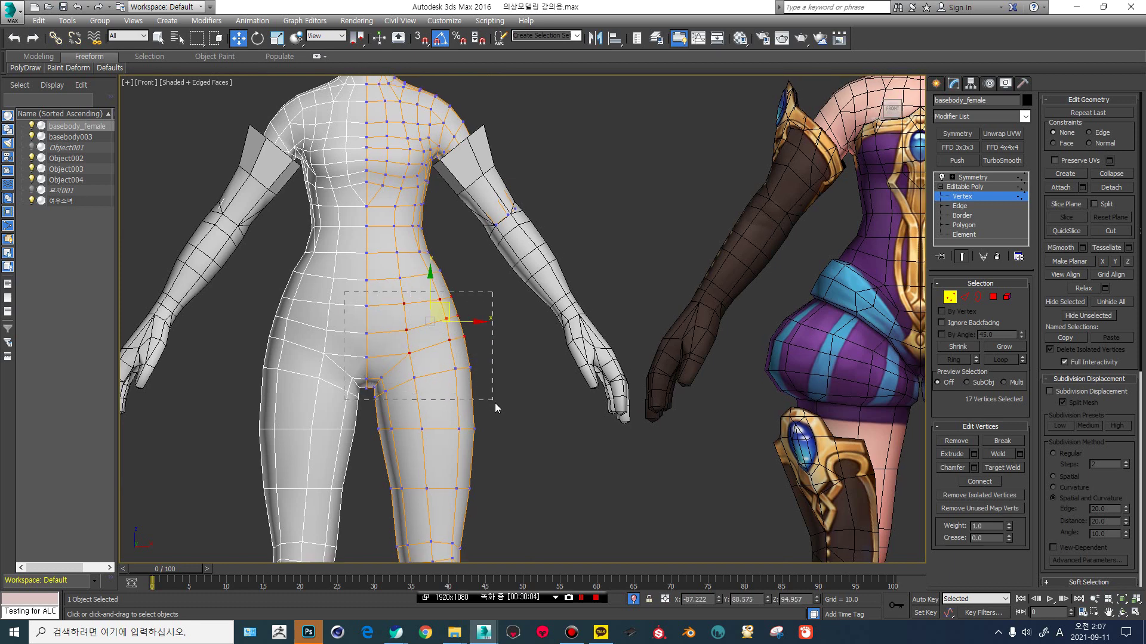
ctrl+drag(484, 361, 393, 353)
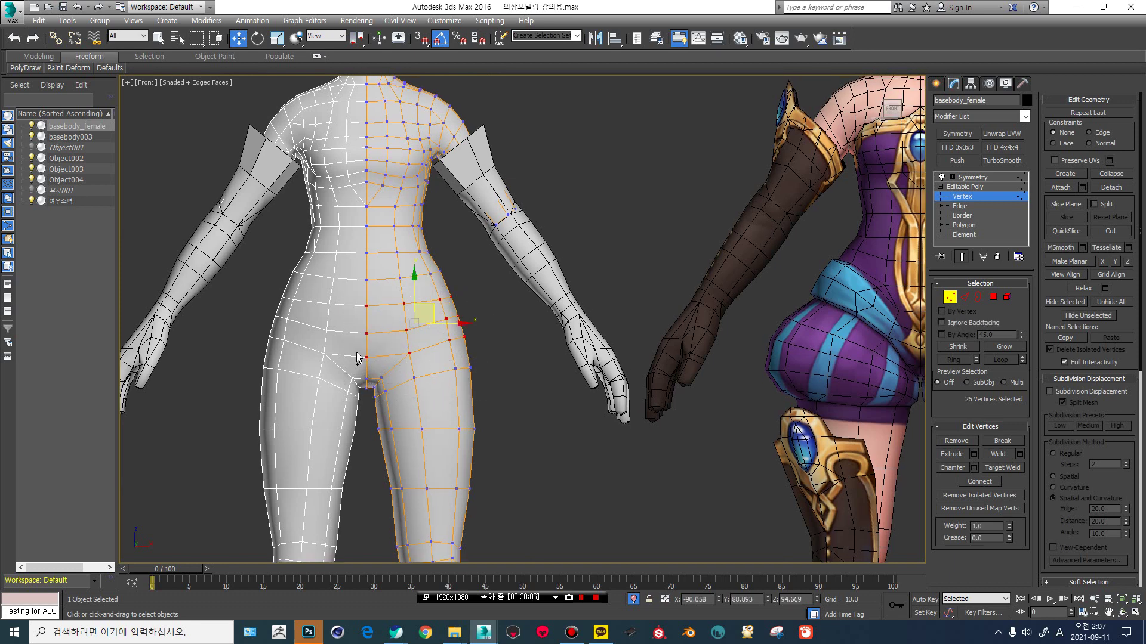
ctrl+click(386, 389)
Scale the selected hip vertices outward from front to back in the right view to puff out the shorts.
alt+middle_drag(386, 389, 837, 178)
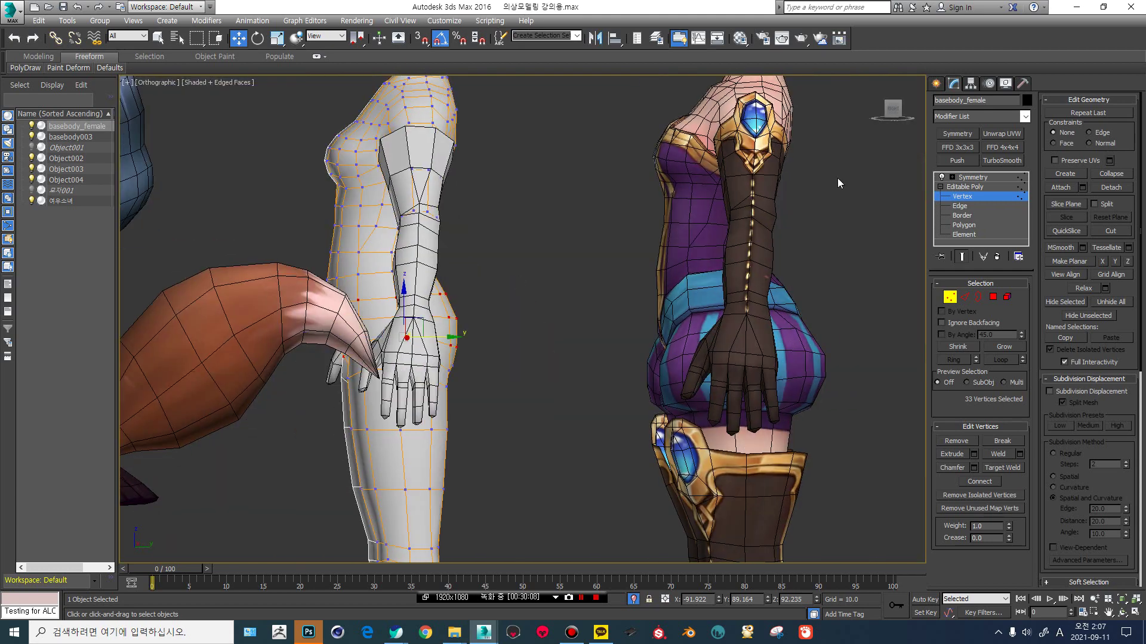
alt+middle_drag(893, 117, 828, 171)
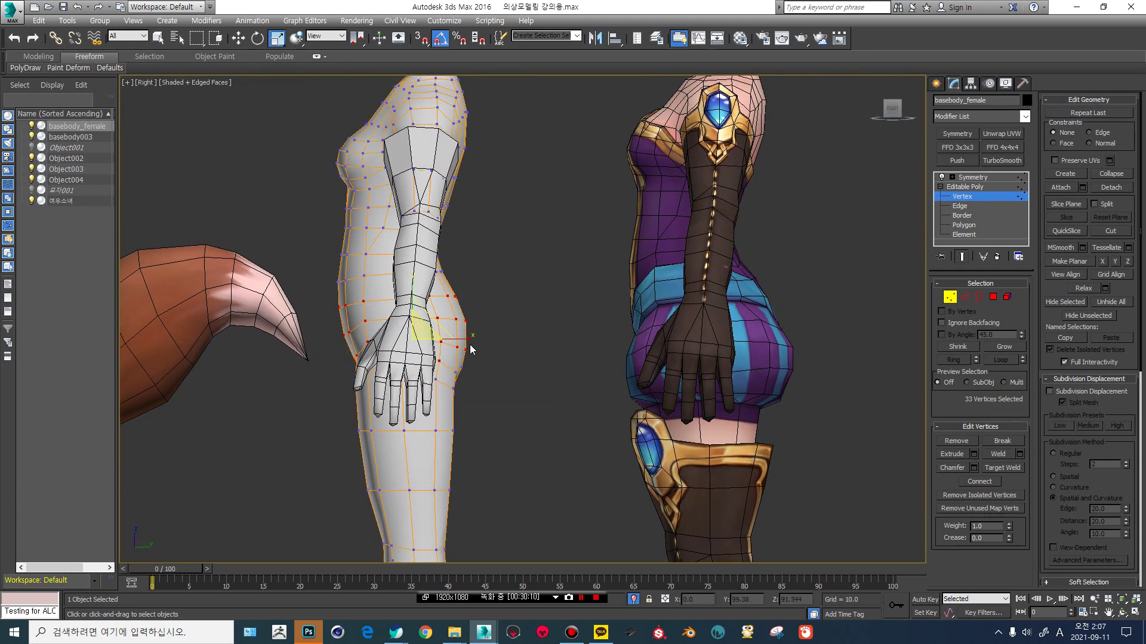
drag(470, 346, 479, 344)
key(w)
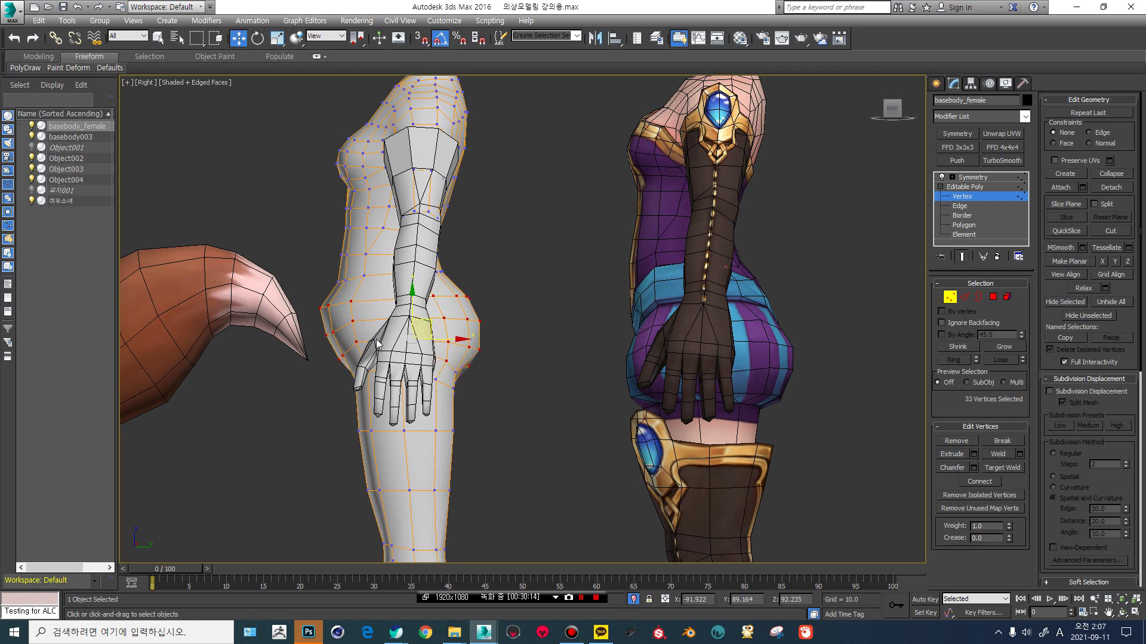
Adjust the lower front hip vertices beside the crotch of basebody_female in the side view.
scroll(341, 306, up, 5)
drag(391, 318, 408, 302)
drag(452, 469, 396, 446)
scroll(622, 296, down, 5)
alt+middle_drag(512, 298, 623, 297)
click(893, 110)
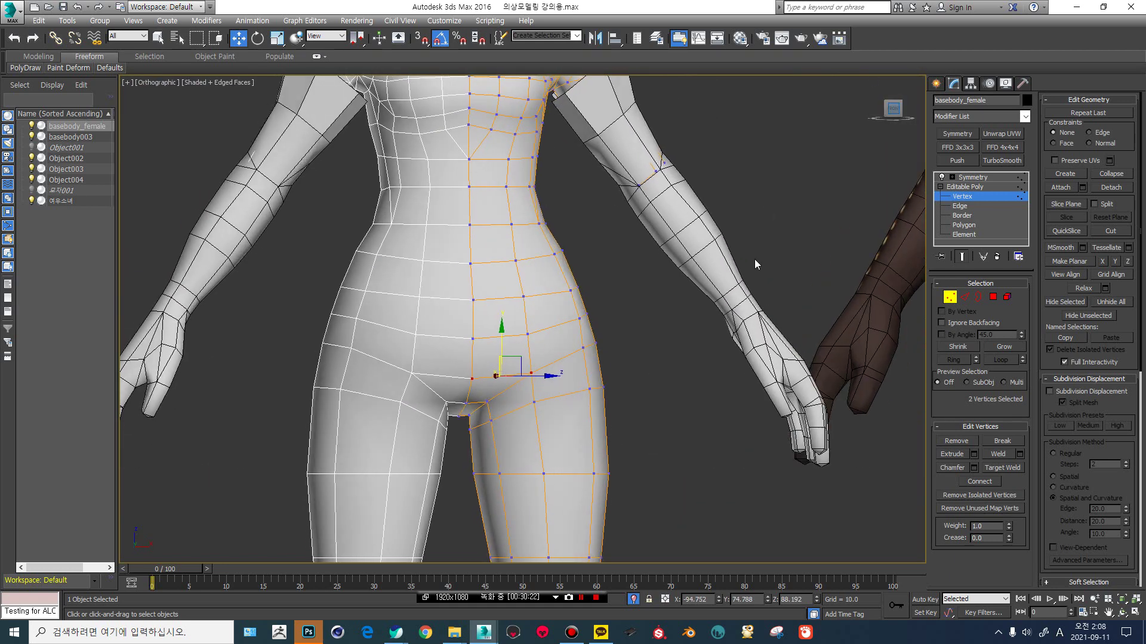
Move the outer hip vertices of basebody_female sideways in the front view to widen the puffed shorts.
scroll(514, 305, down, 4)
drag(485, 302, 449, 365)
drag(481, 317, 488, 317)
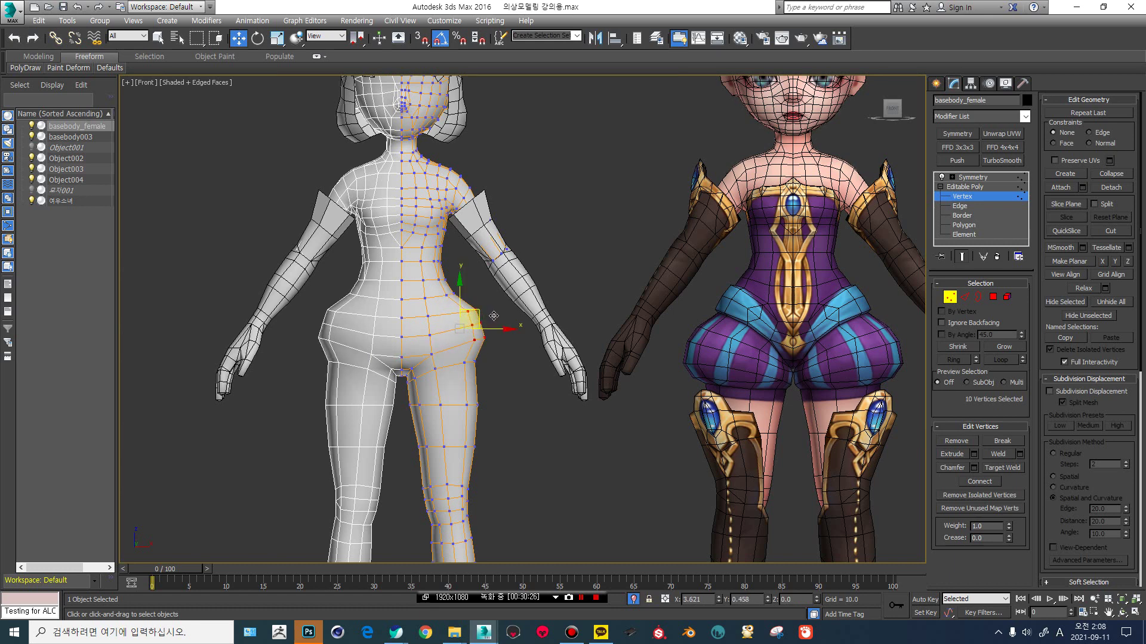
scroll(508, 347, up, 3)
middle_drag(577, 341, 527, 368)
scroll(477, 384, down, 5)
scroll(476, 384, up, 1)
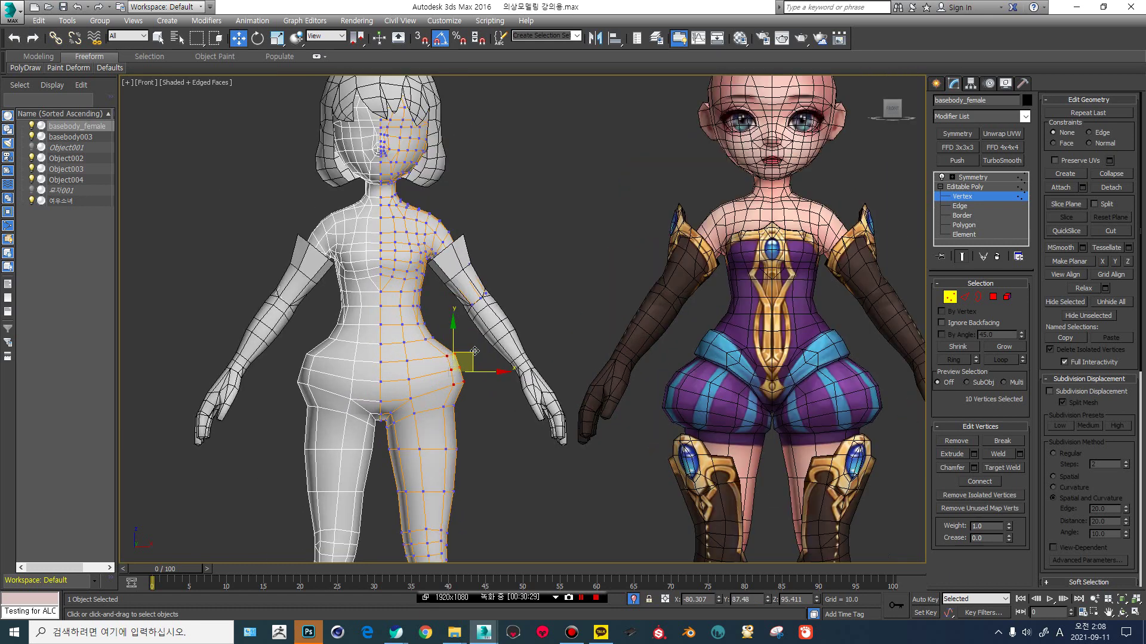
Refine the shorts' silhouette by repositioning the side vertices below the waist and along the outer hip.
scroll(435, 355, up, 4)
drag(400, 348, 401, 348)
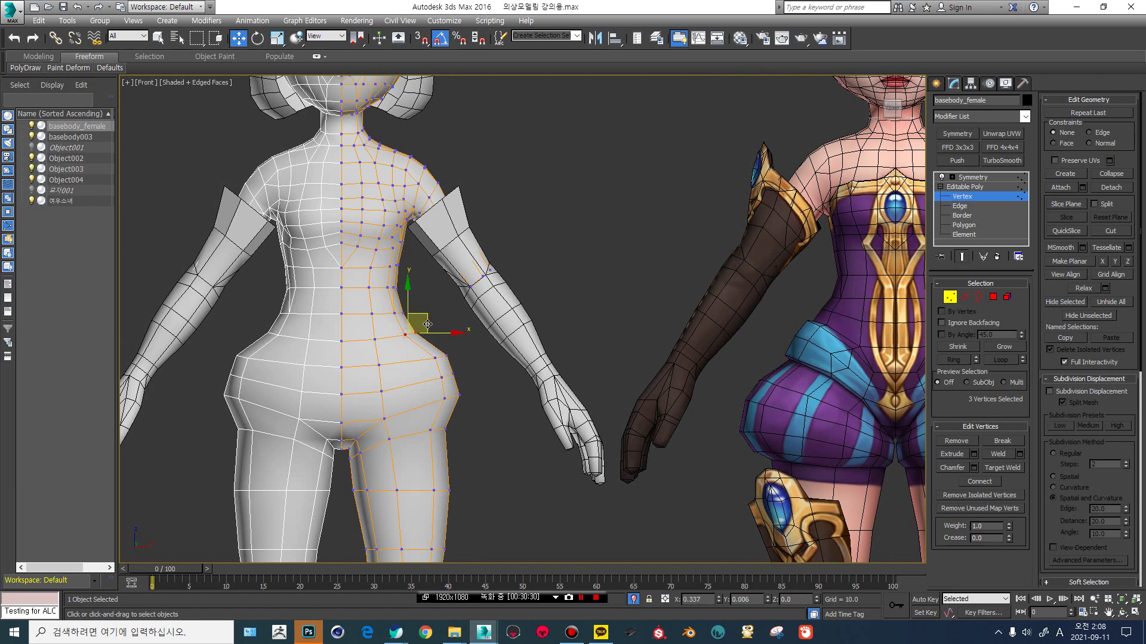
drag(429, 390, 456, 335)
drag(472, 406, 474, 389)
scroll(480, 375, down, 2)
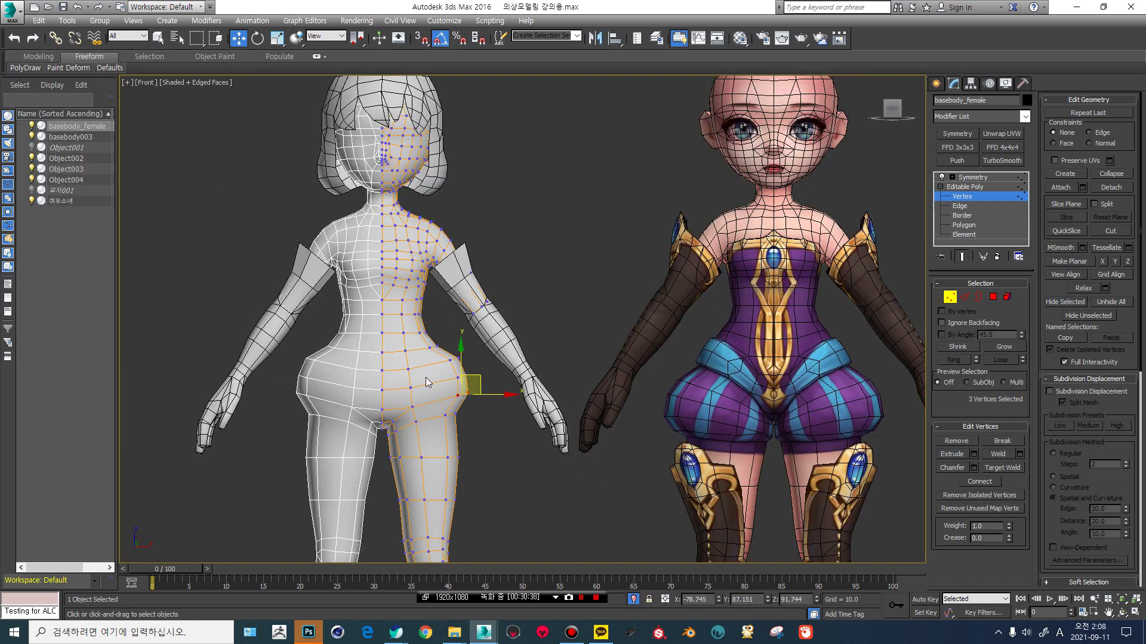
scroll(427, 382, up, 4)
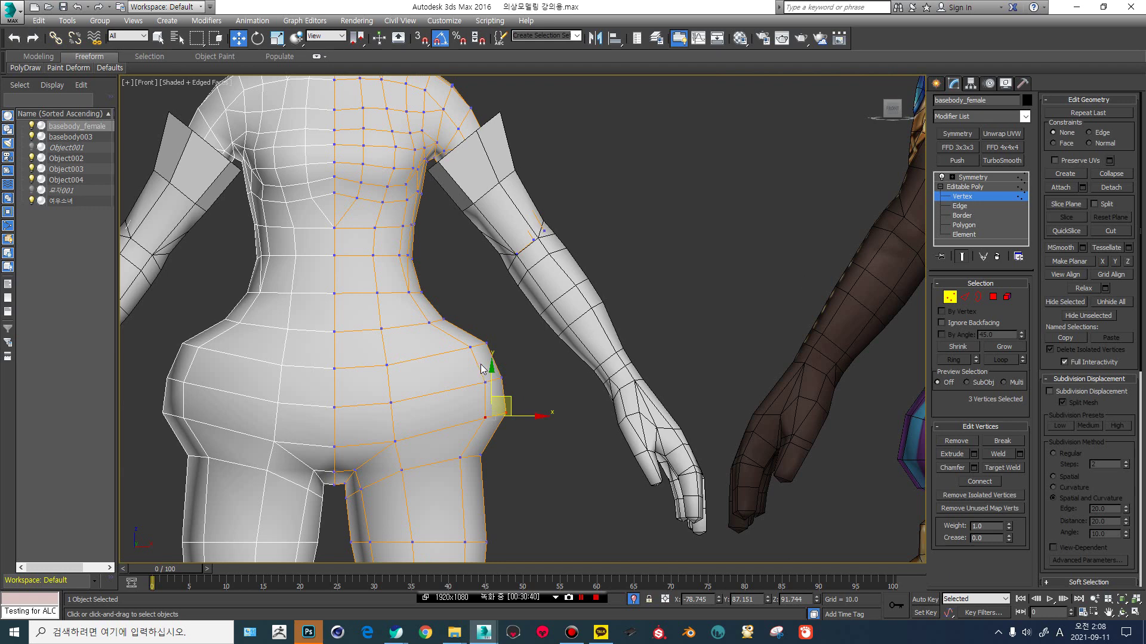
drag(510, 401, 522, 363)
Select three stacked horizontal edges on the front outer hip and connect them with a new vertical edge line.
click(962, 216)
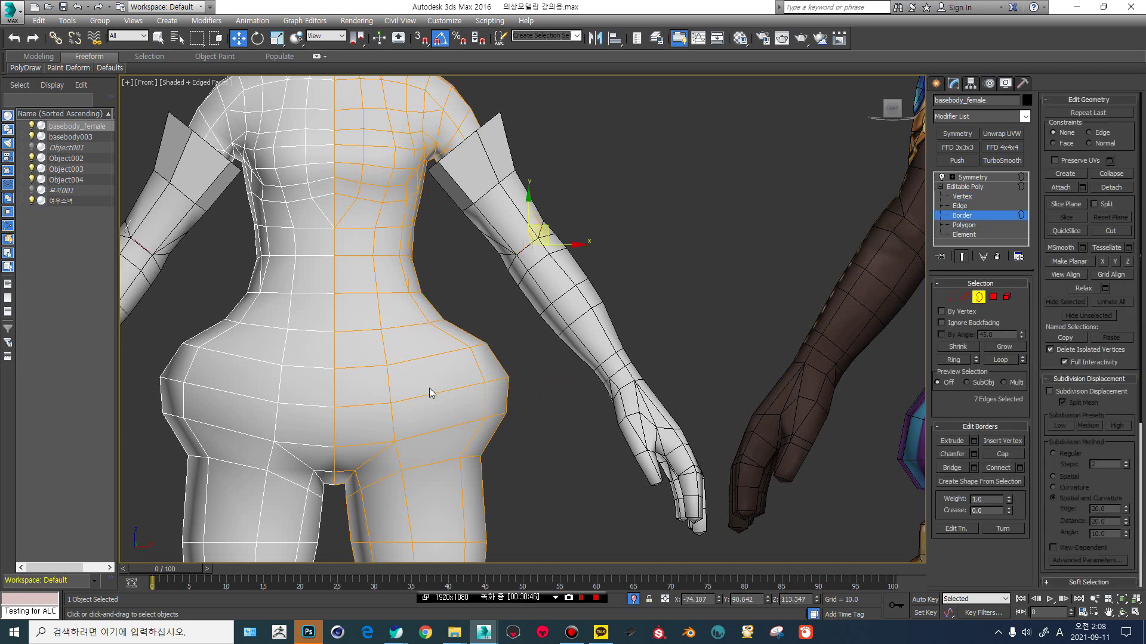
click(959, 206)
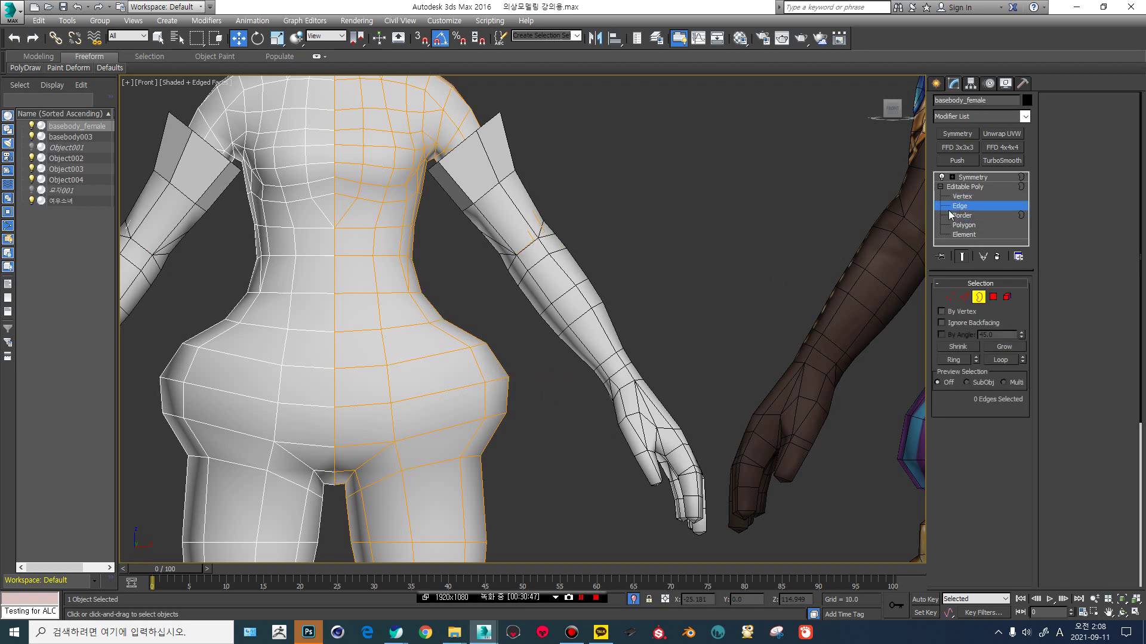
click(421, 363)
ctrl+click(425, 396)
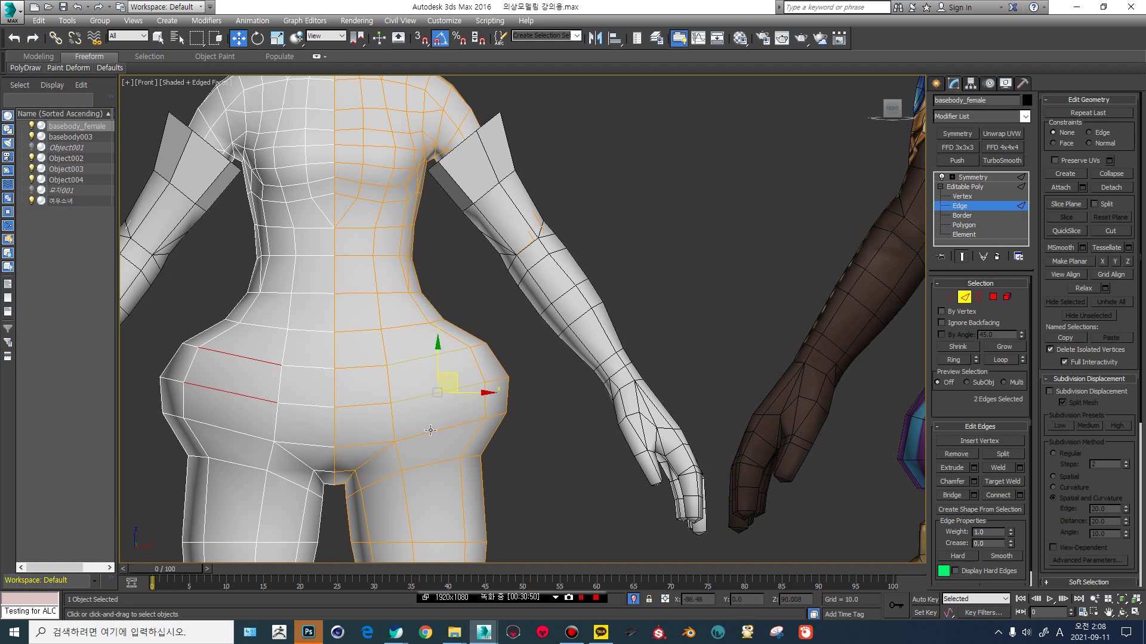
ctrl+click(428, 433)
alt+middle_drag(430, 418, 414, 341)
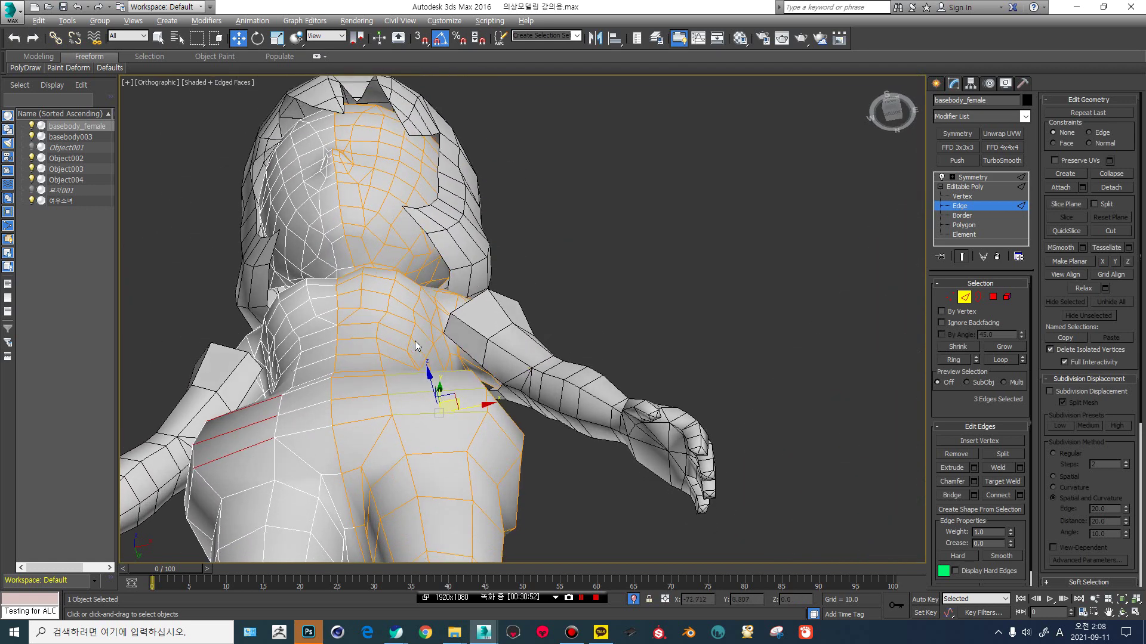
click(990, 494)
Pull the new vertical edges and the neighbouring inner pair outward to round the front of the shorts.
scroll(495, 395, up, 4)
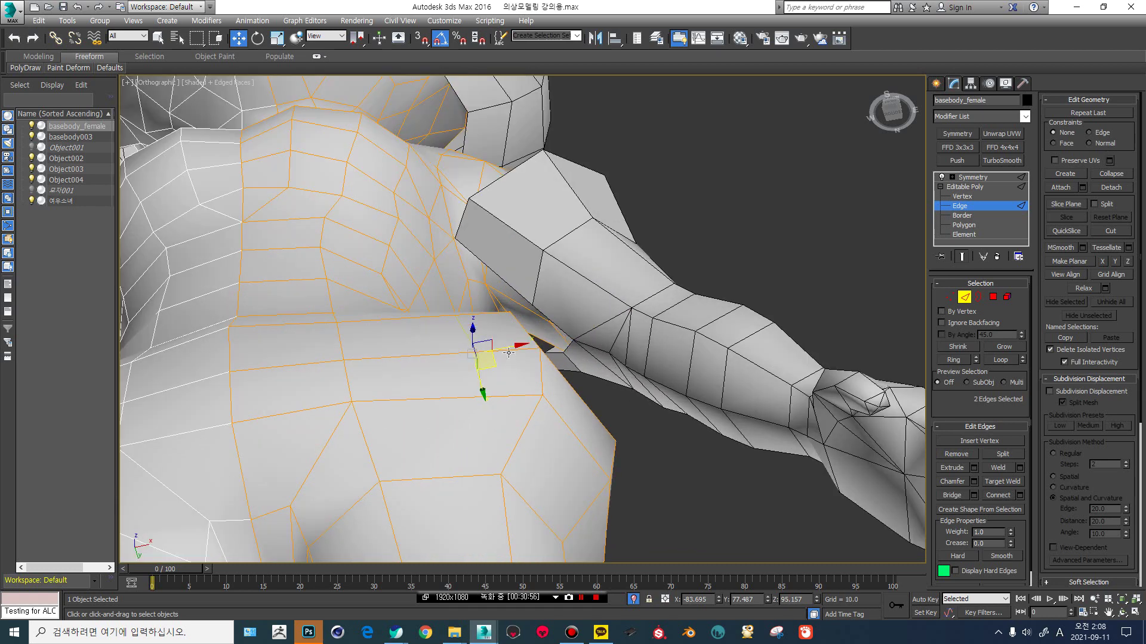
drag(508, 352, 448, 341)
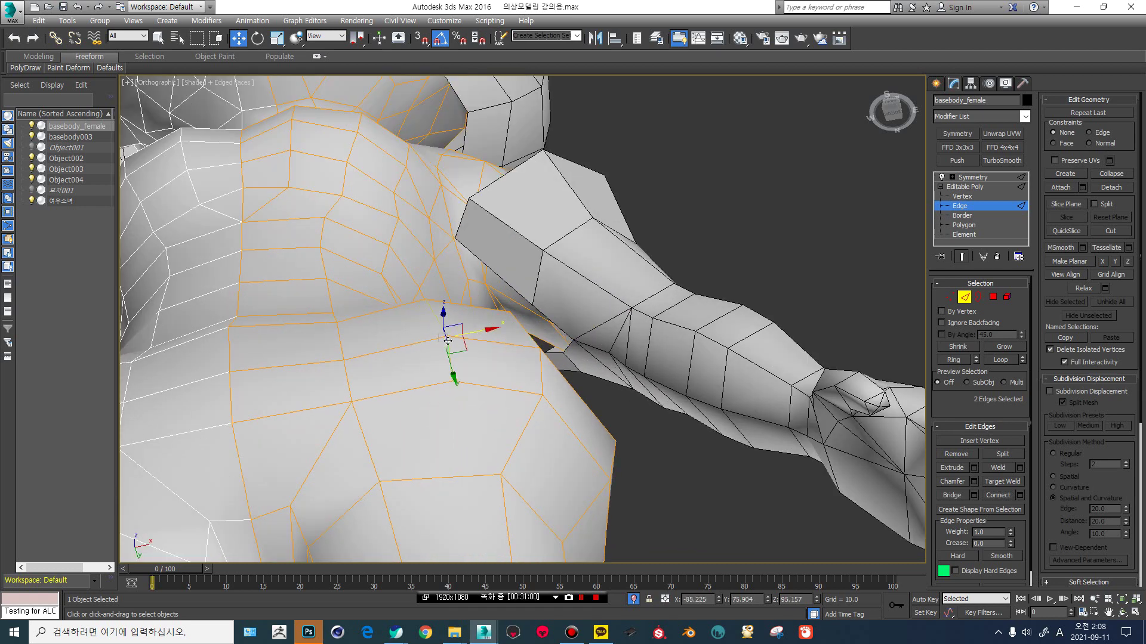
click(339, 334)
ctrl+click(347, 380)
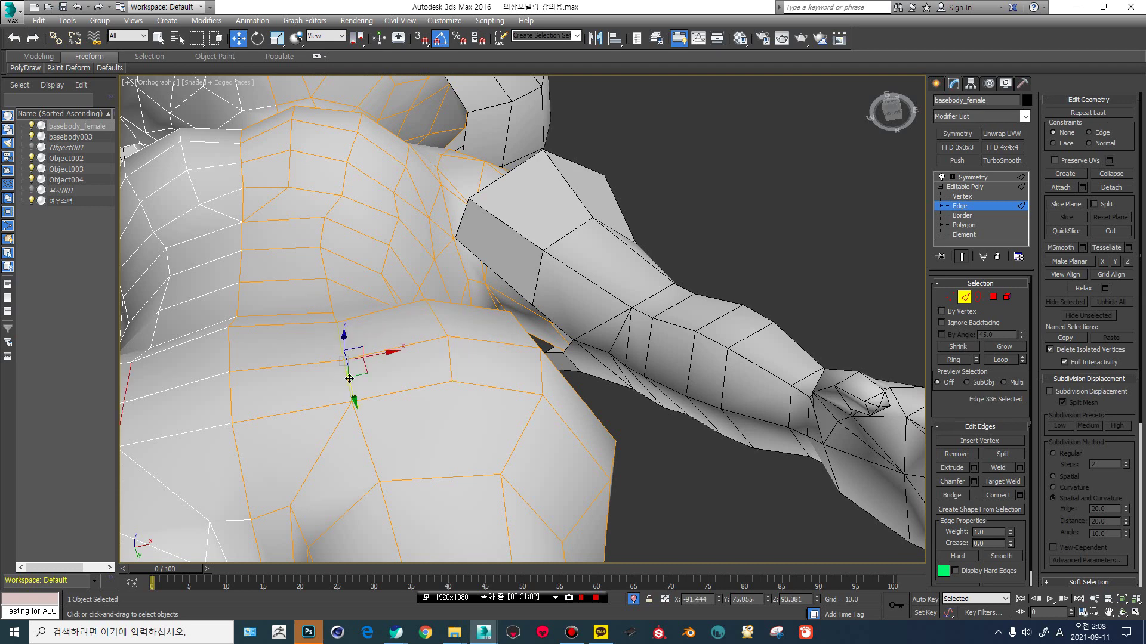
drag(352, 392, 349, 380)
scroll(350, 380, down, 6)
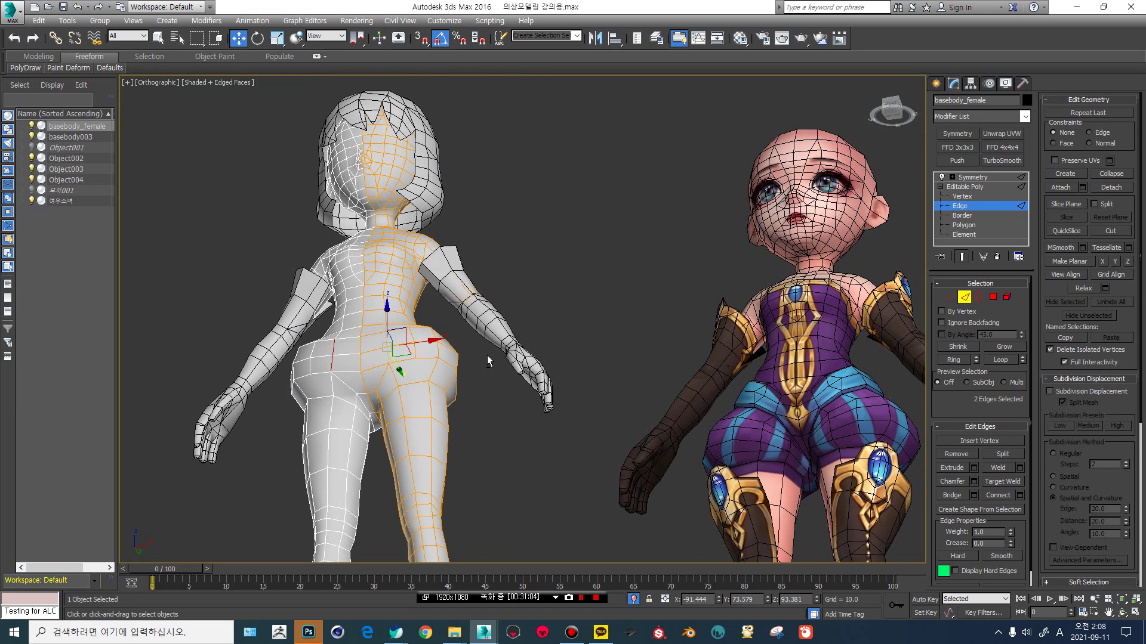
Select the vertex at the lower end of the added edge line together with the vertex below it on the upper thigh.
click(962, 197)
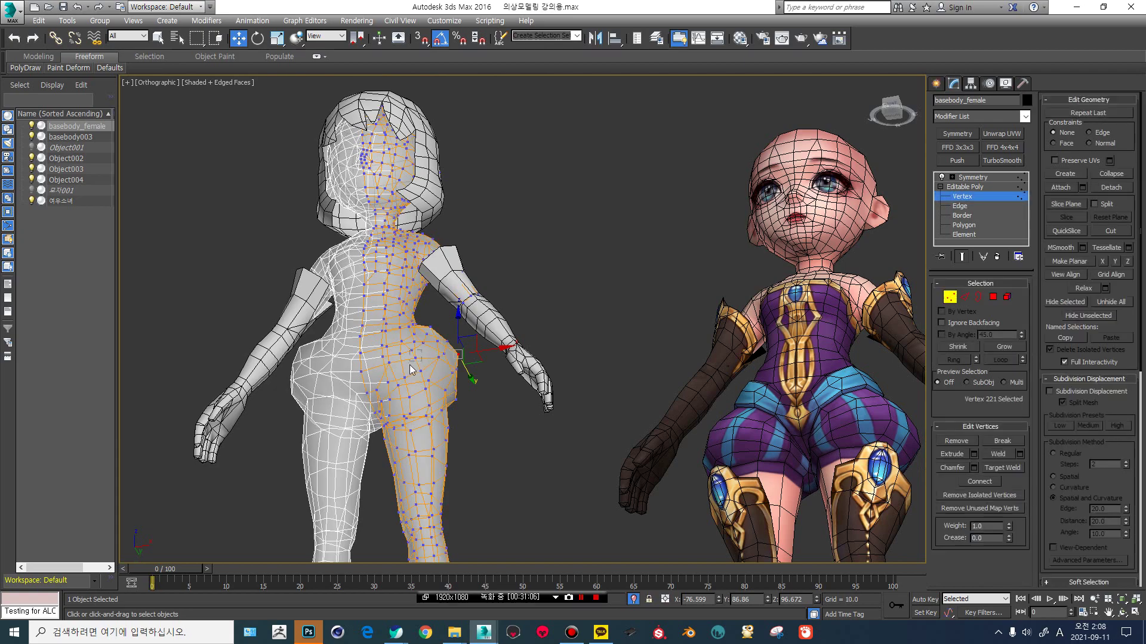
scroll(427, 397, up, 5)
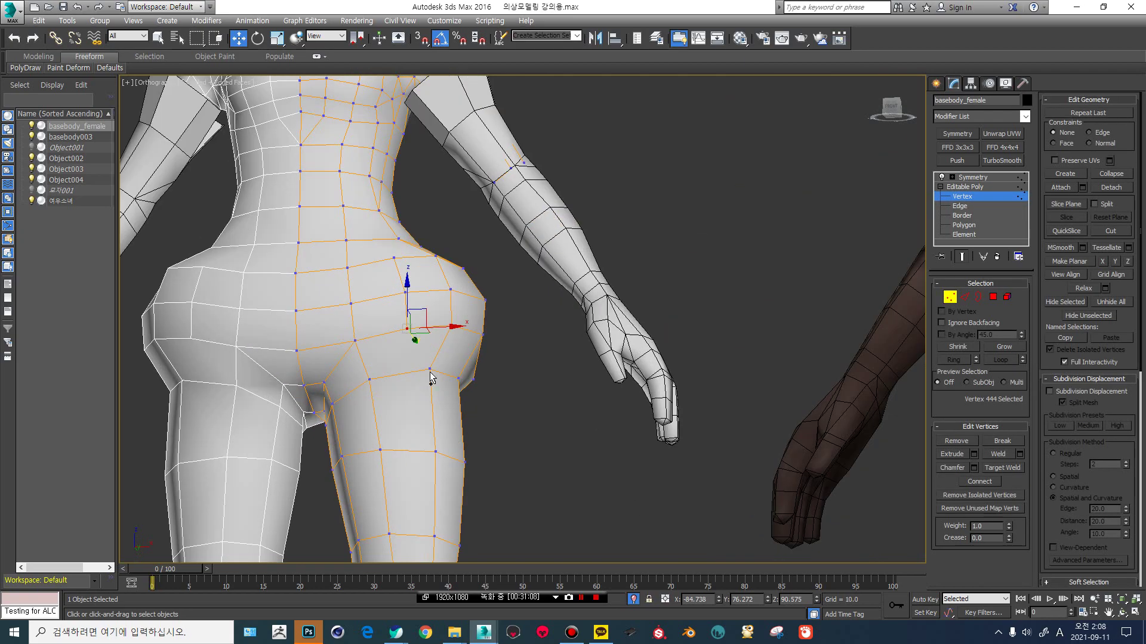
click(429, 370)
scroll(429, 370, down, 5)
alt+middle_drag(589, 331, 606, 351)
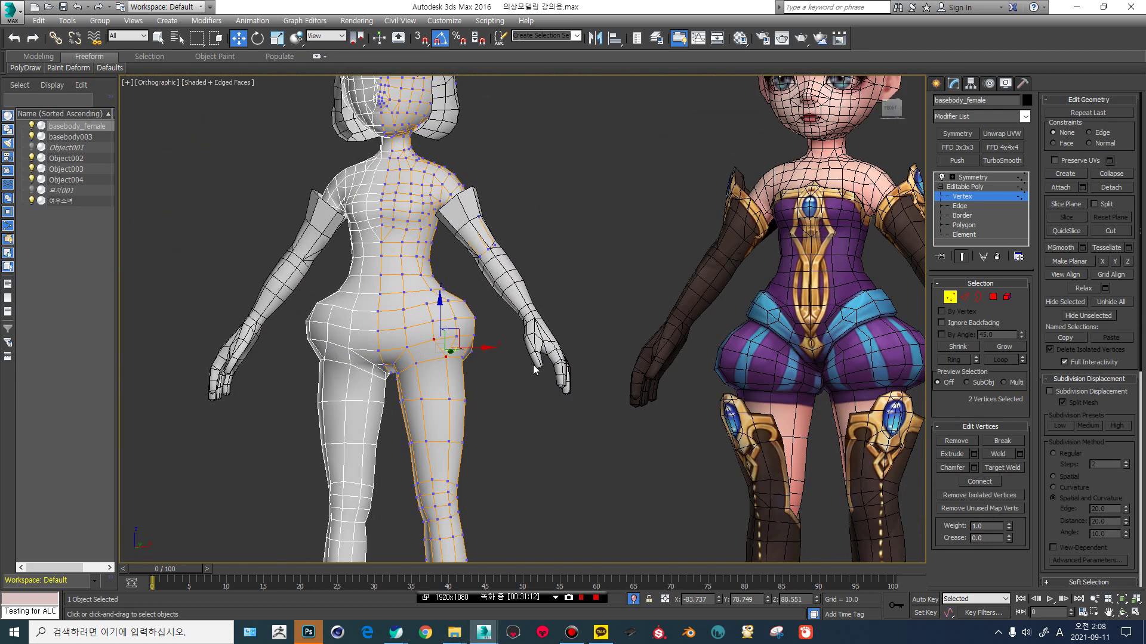
Examine the hem and crotch area of the puffed shorts on basebody003 with and without edged faces.
middle_drag(776, 427, 729, 353)
scroll(716, 353, up, 4)
scroll(708, 353, up, 2)
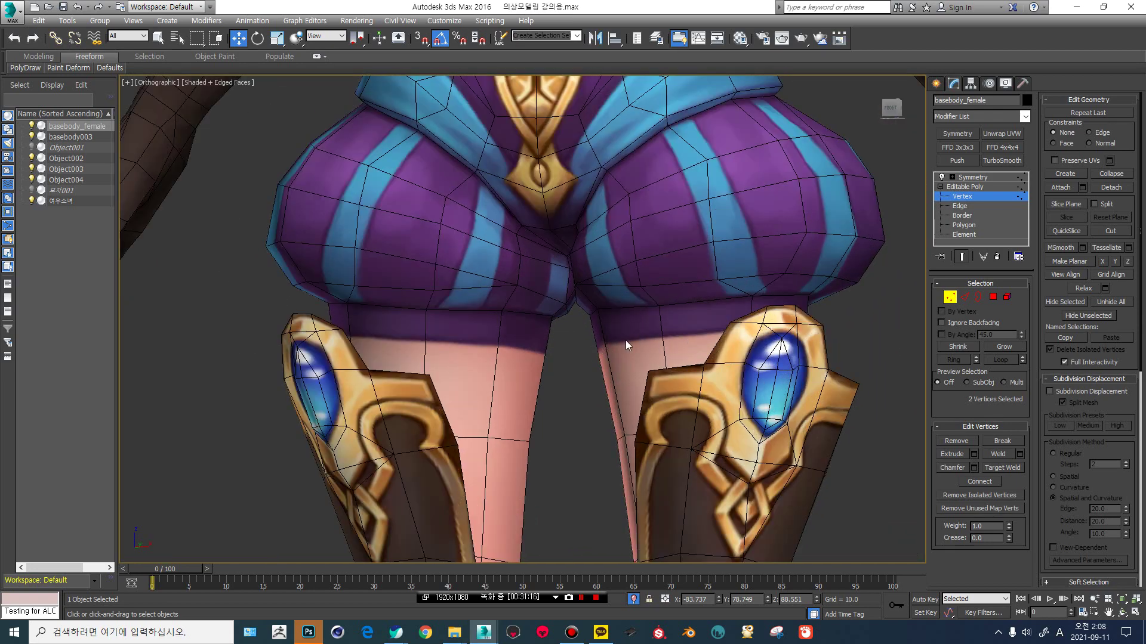
click(953, 189)
click(736, 296)
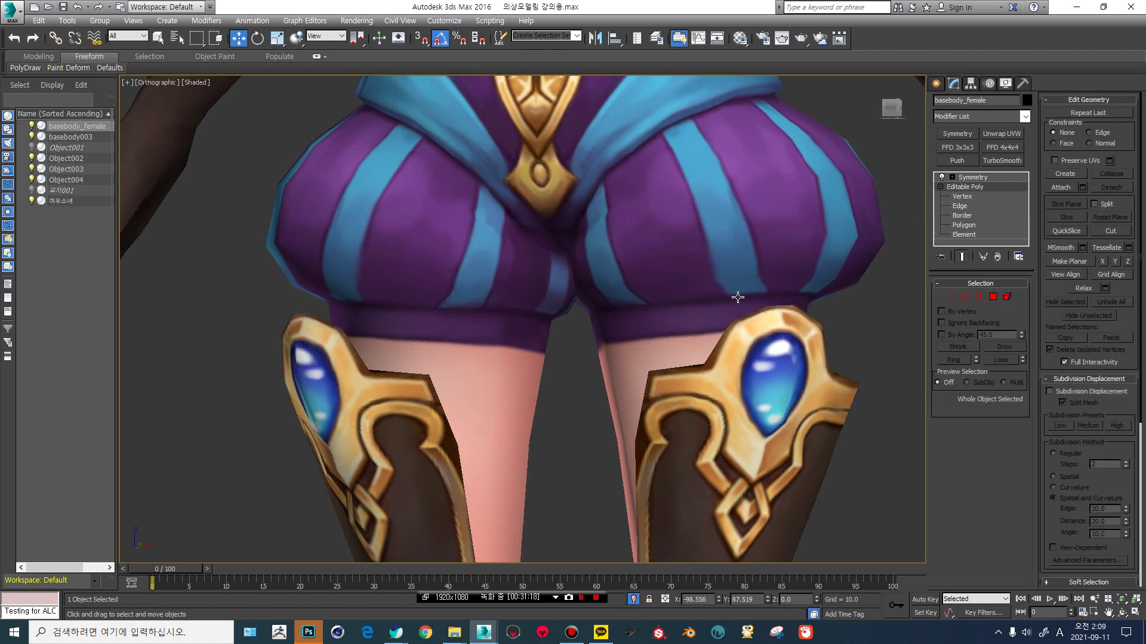
alt+middle_drag(584, 333, 616, 333)
scroll(666, 340, up, 4)
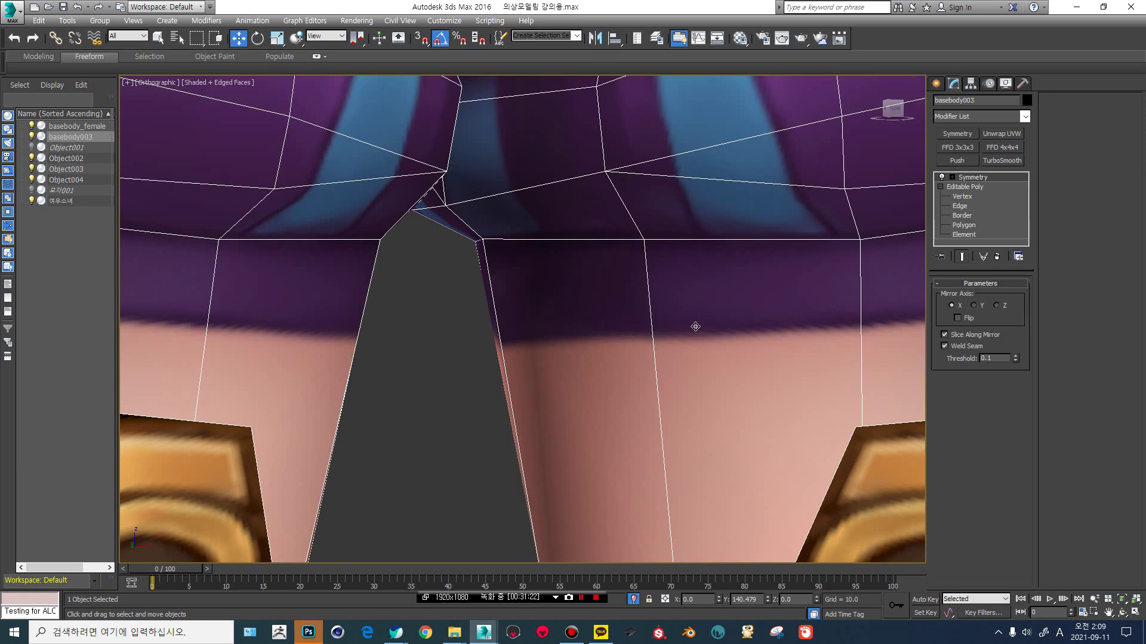
scroll(695, 327, down, 8)
middle_drag(384, 328, 477, 310)
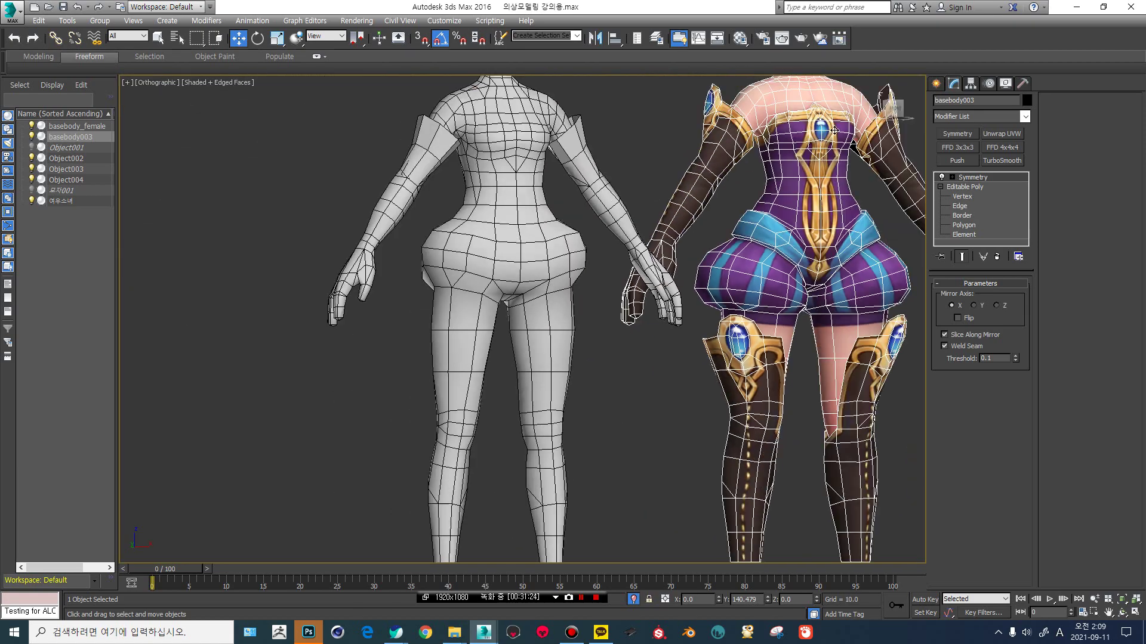
Select basebody_female in the front view and lower the outer and front hem vertices of the shorts on the upper thigh.
click(894, 108)
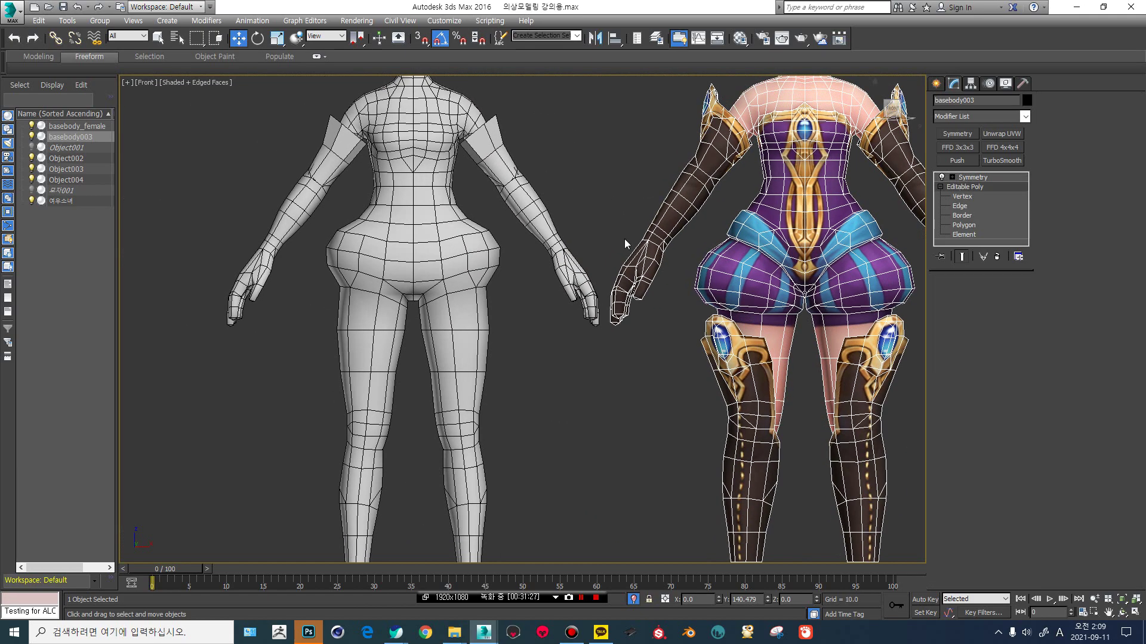
click(468, 254)
click(961, 197)
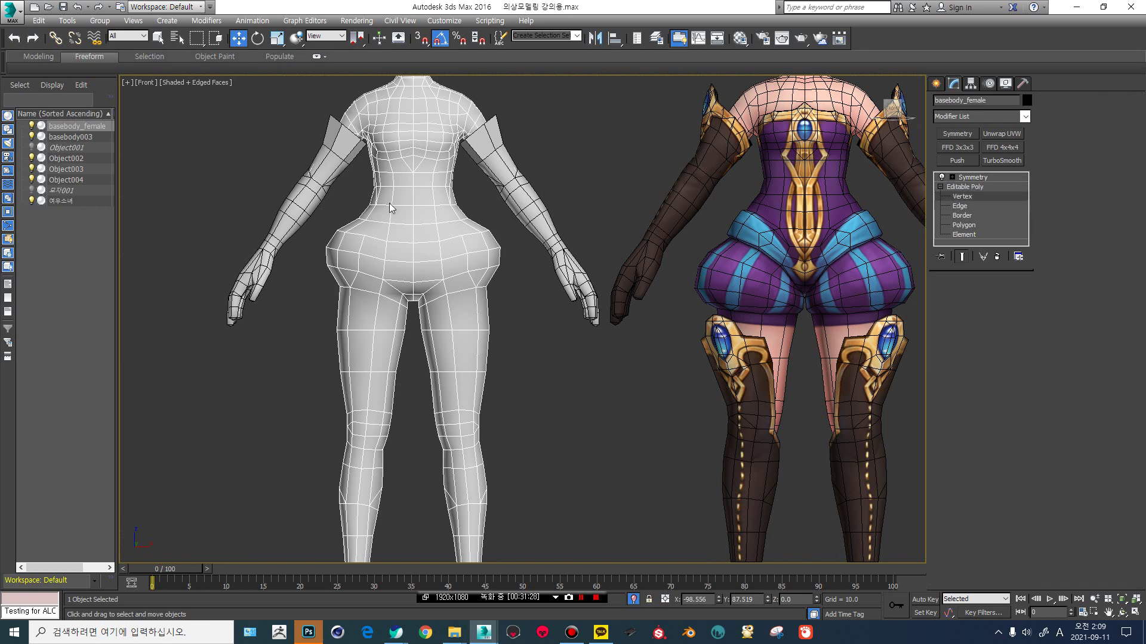
scroll(471, 248, up, 3)
click(453, 223)
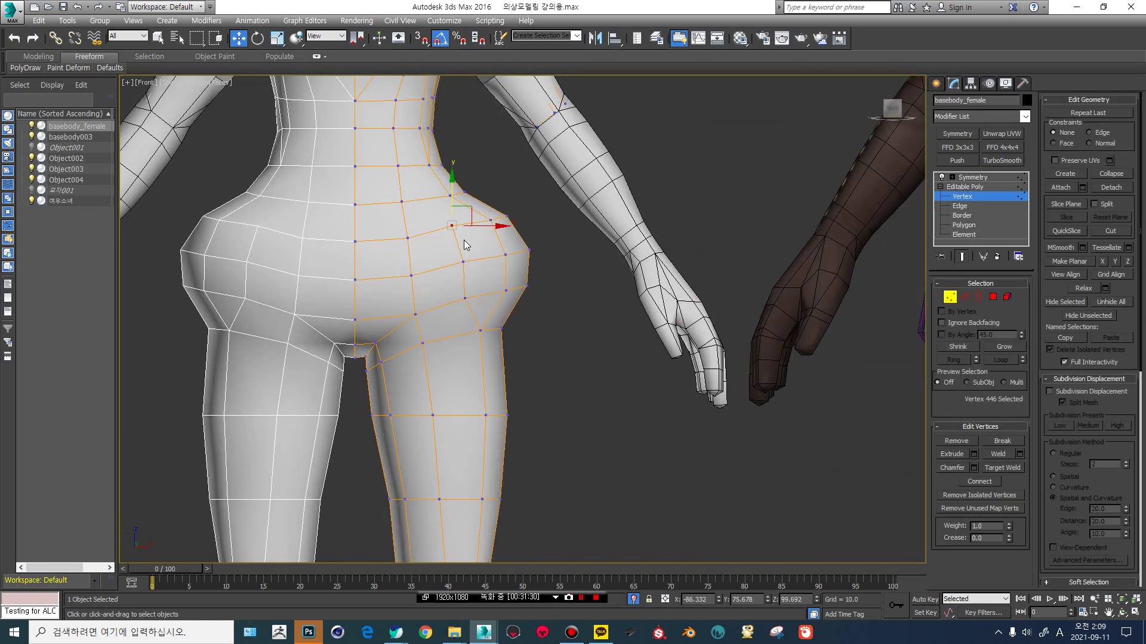
middle_drag(464, 248, 500, 262)
scroll(519, 315, up, 3)
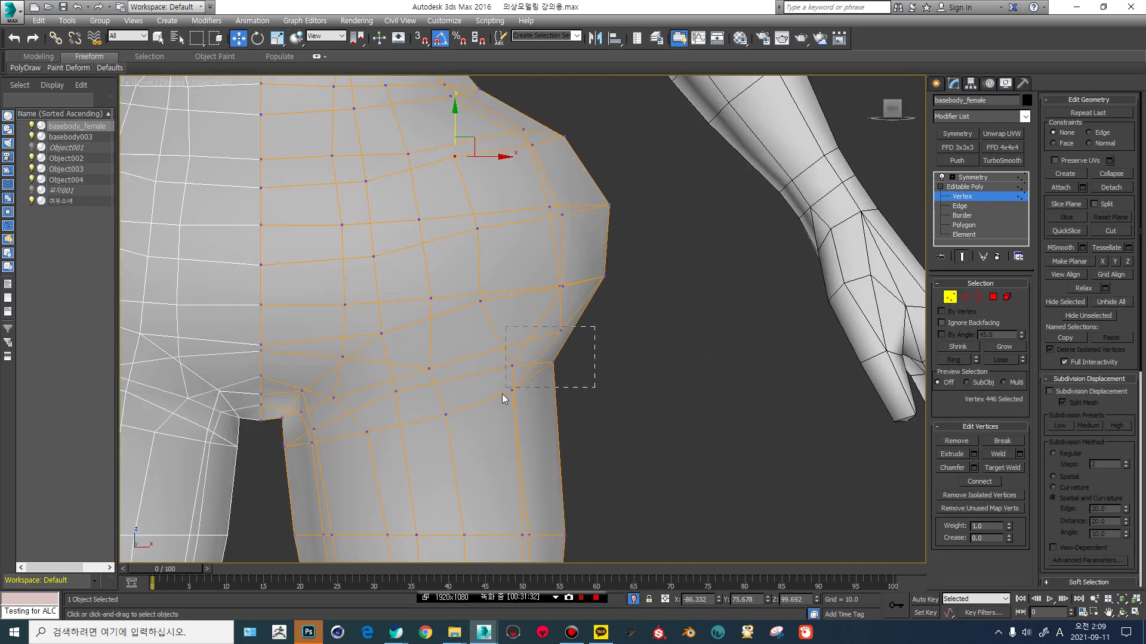
drag(503, 394, 542, 389)
drag(417, 357, 424, 418)
scroll(441, 417, down, 3)
middle_drag(441, 418, 473, 340)
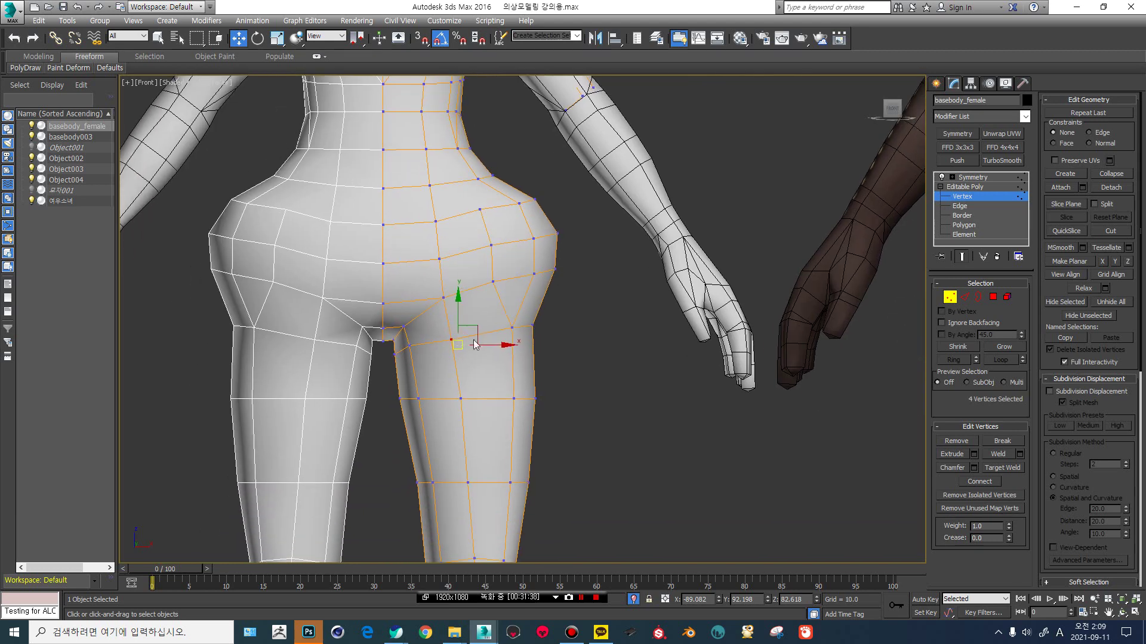
Connect the ring of vertical edges around the upper thigh with one segment, adding an edge loop just below the shorts hem.
middle_drag(690, 358, 359, 361)
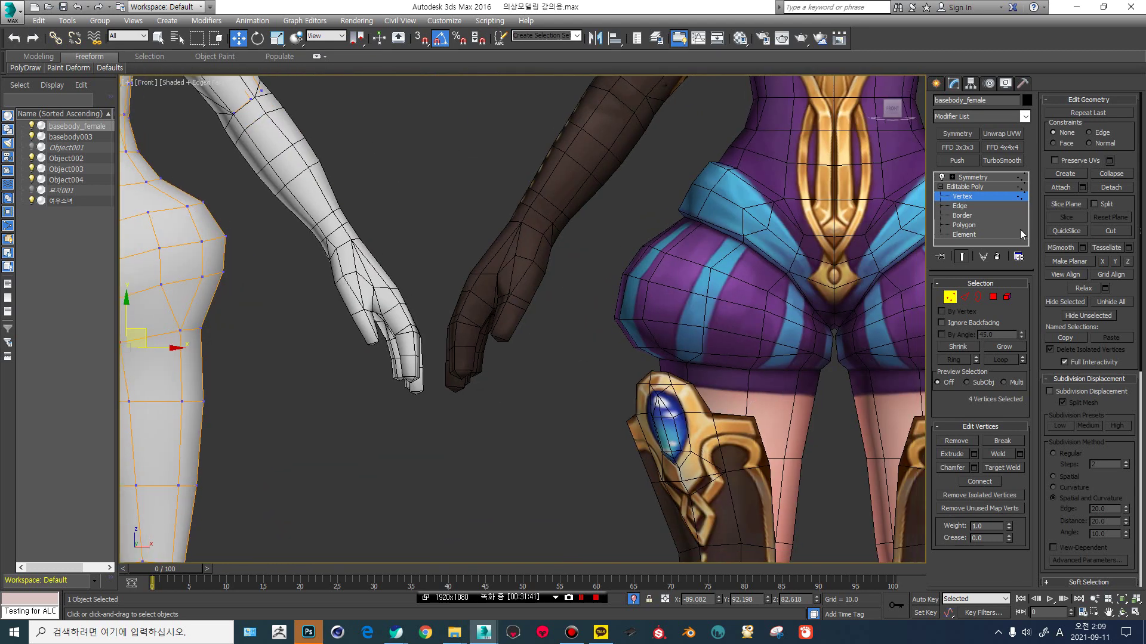
click(975, 206)
middle_drag(441, 351, 678, 319)
scroll(432, 317, up, 2)
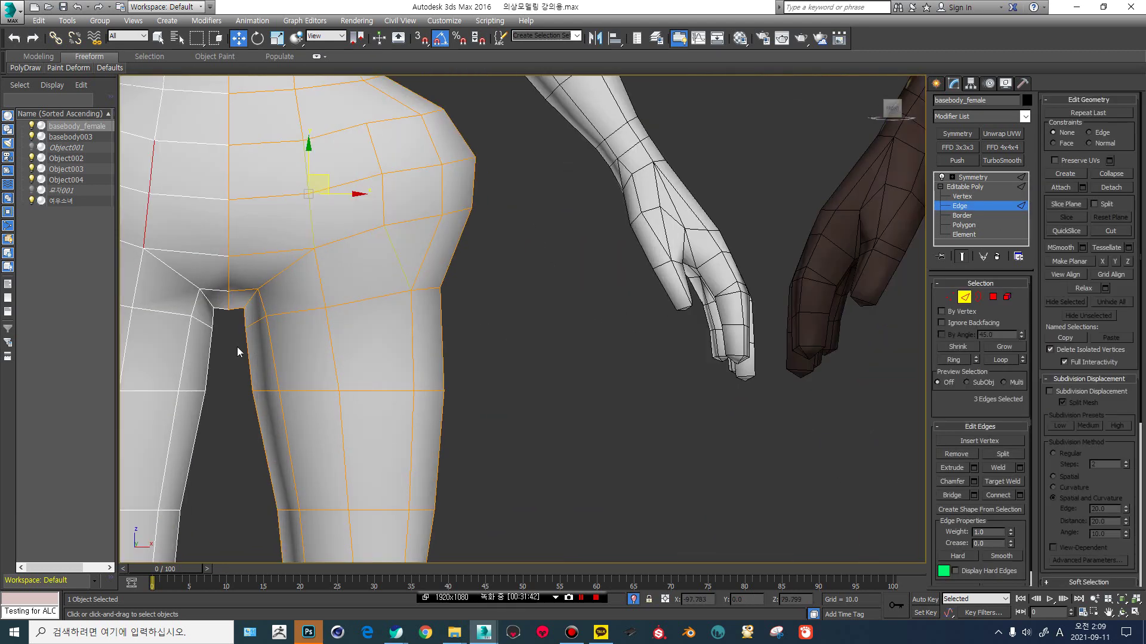
drag(238, 348, 520, 348)
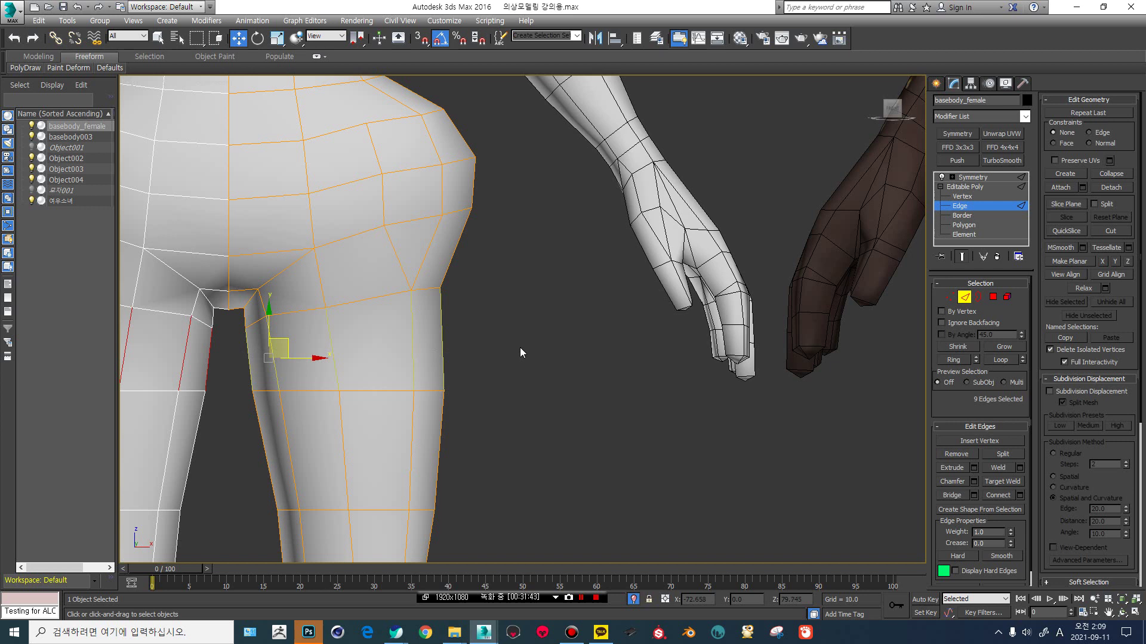
click(1020, 495)
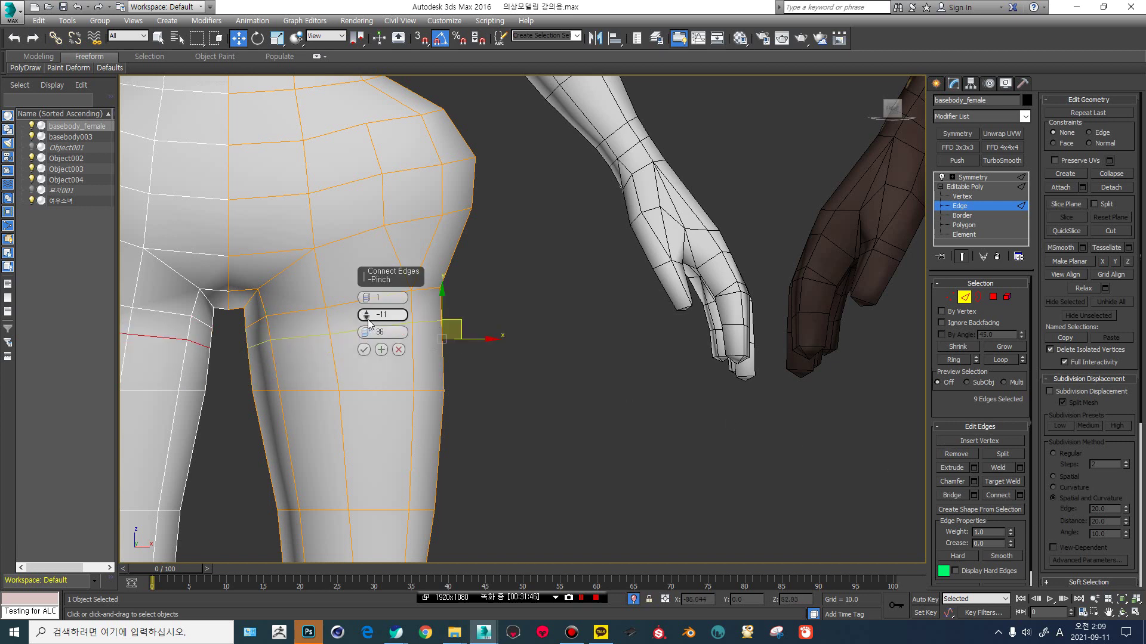
drag(367, 319, 368, 337)
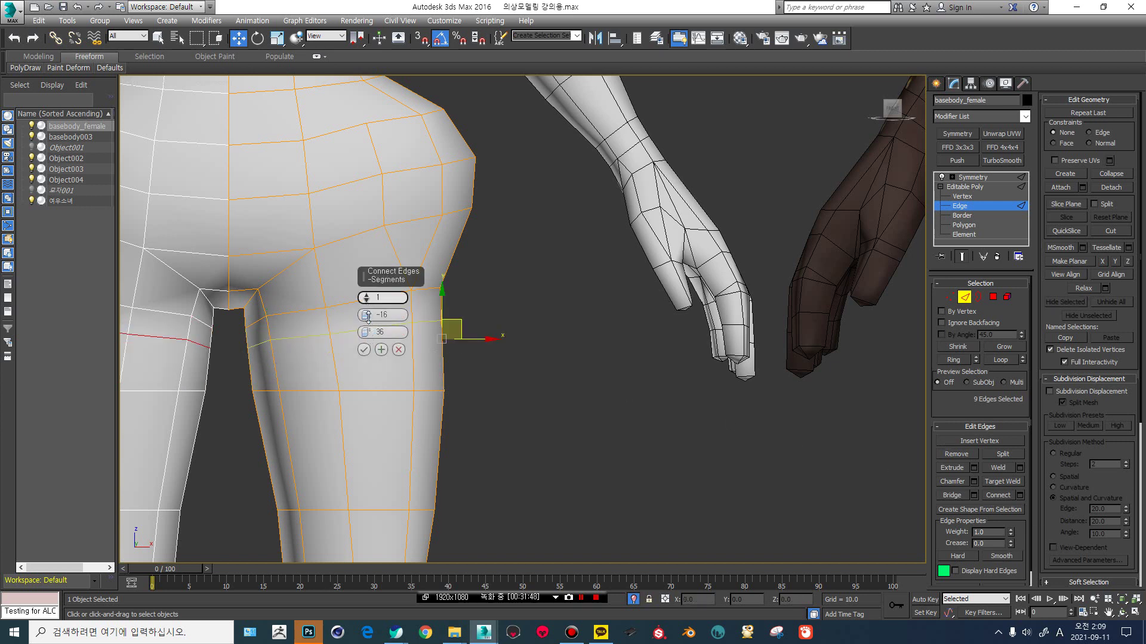
drag(366, 332, 365, 381)
click(363, 350)
Move the two outer vertices directly above the new thigh loop outward to widen the shorts hem.
scroll(449, 353, up, 5)
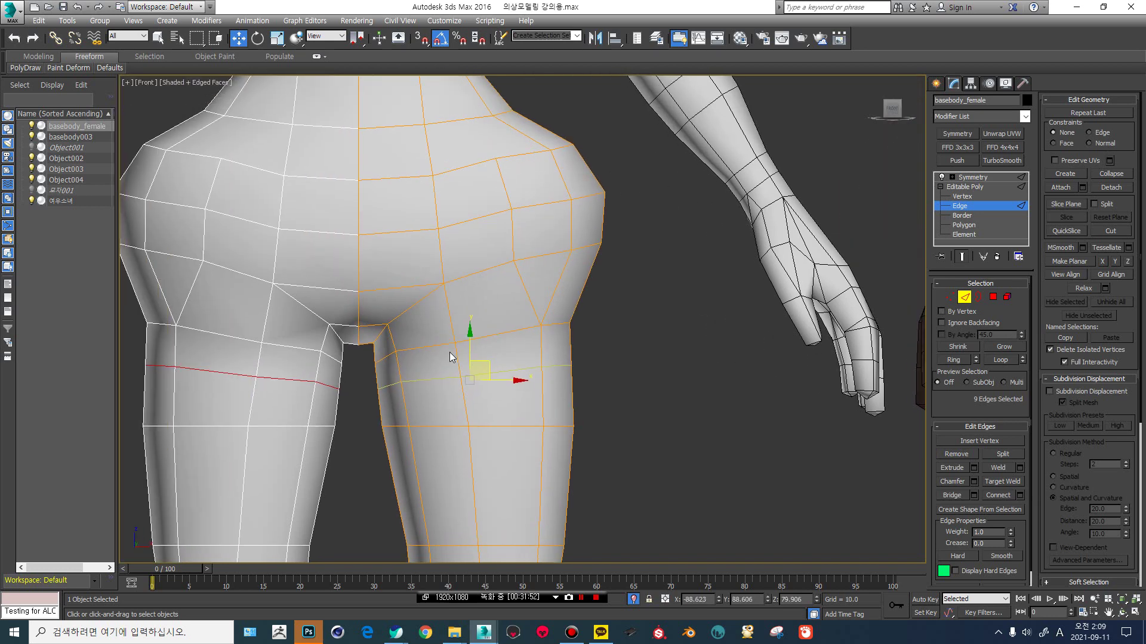
click(966, 197)
drag(686, 281, 534, 346)
drag(650, 300, 671, 298)
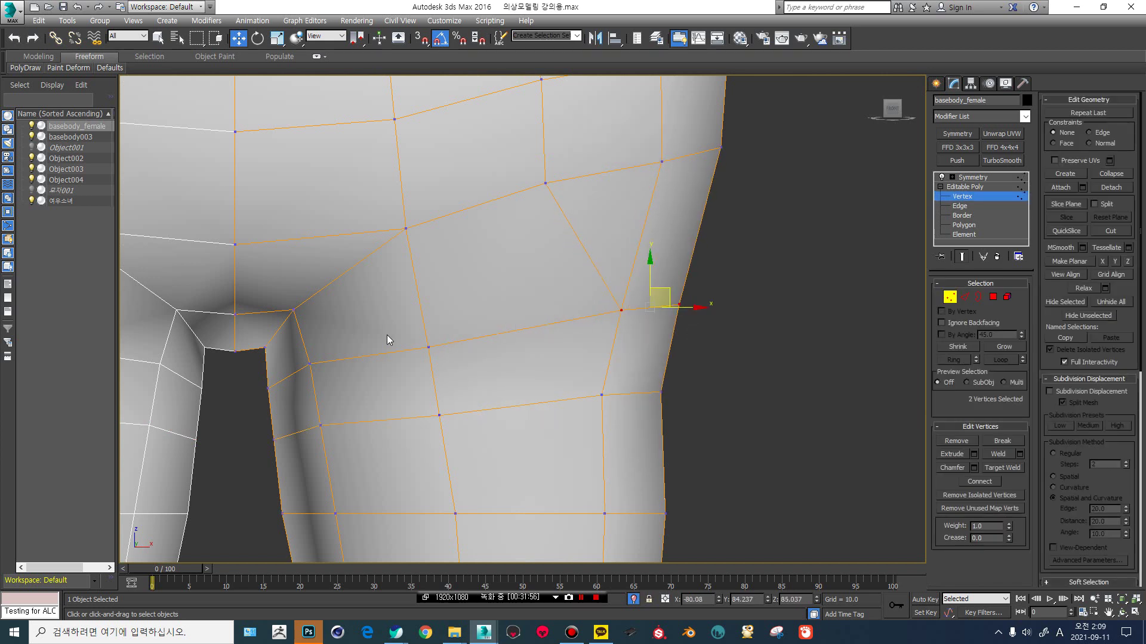
Chamfer the new edge loop around the upper thigh by 0.203 with one segment and smoothing switched off.
click(960, 206)
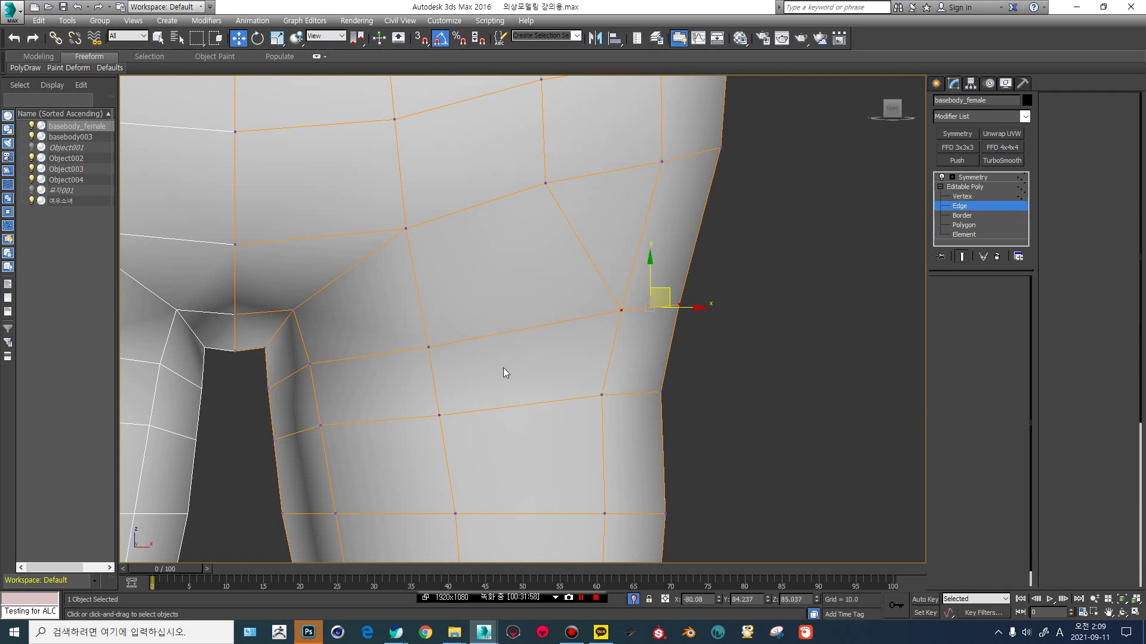
double_click(495, 408)
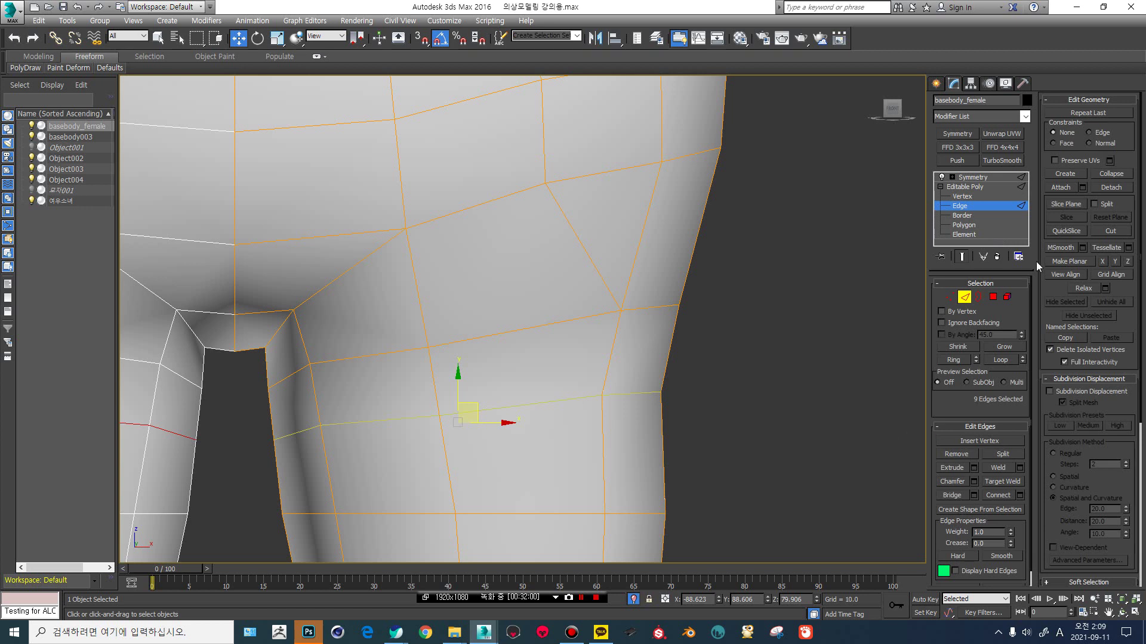
click(974, 482)
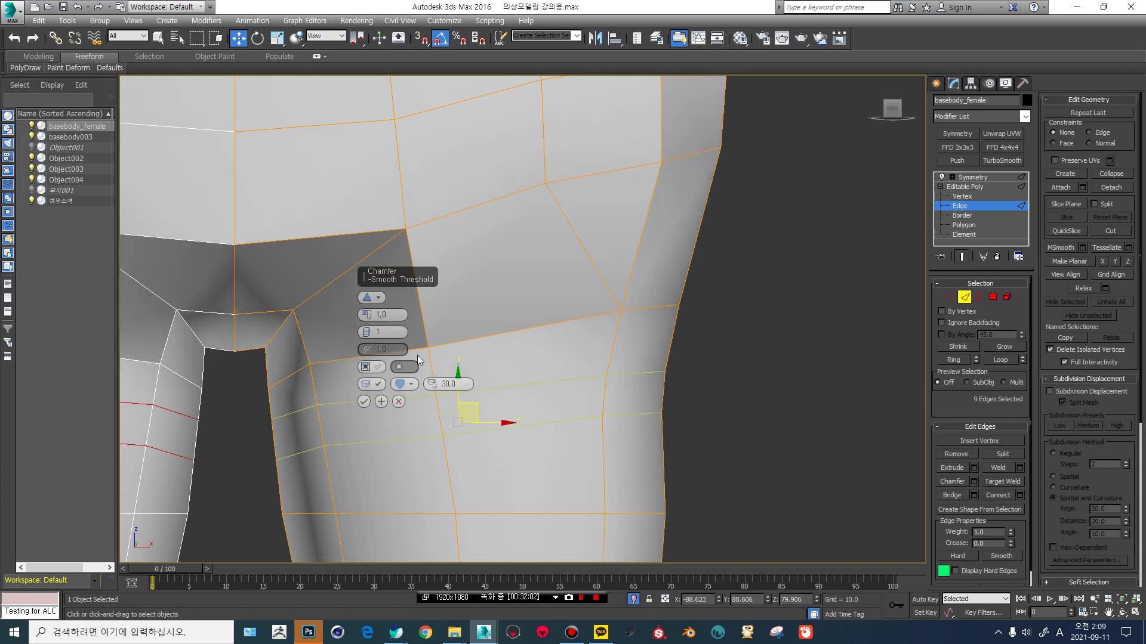
drag(381, 274, 760, 178)
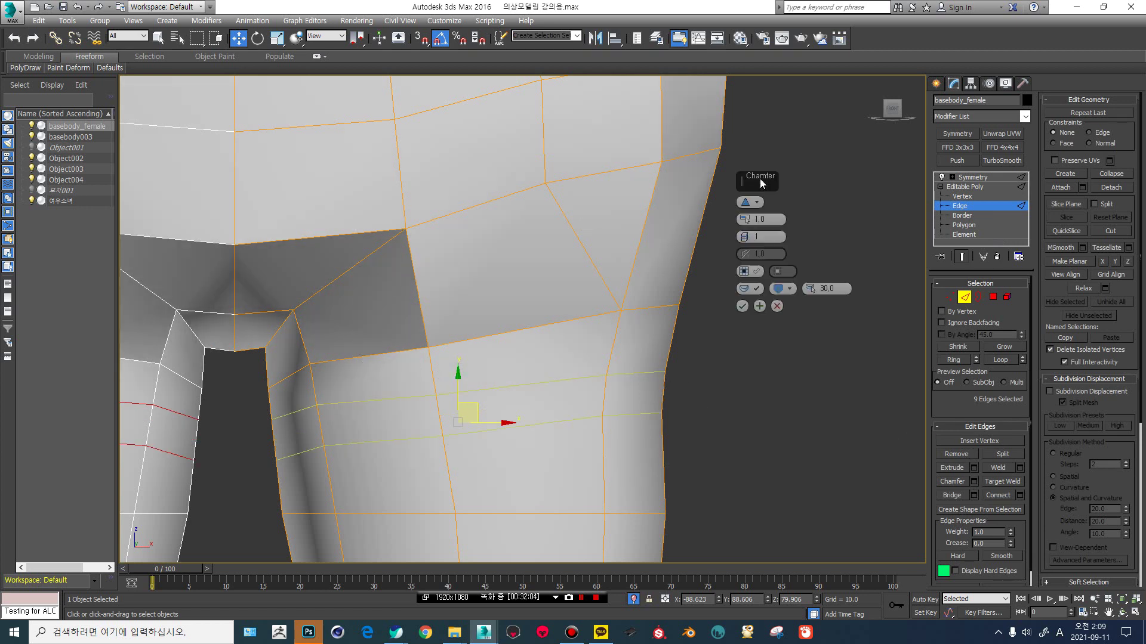
click(753, 290)
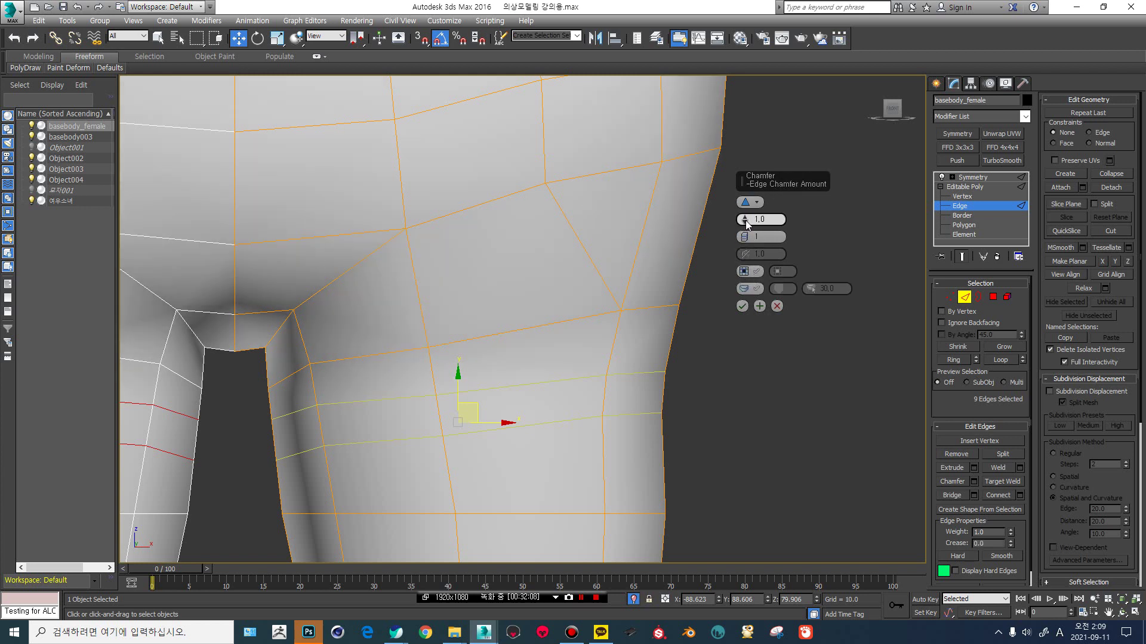
drag(745, 219, 749, 238)
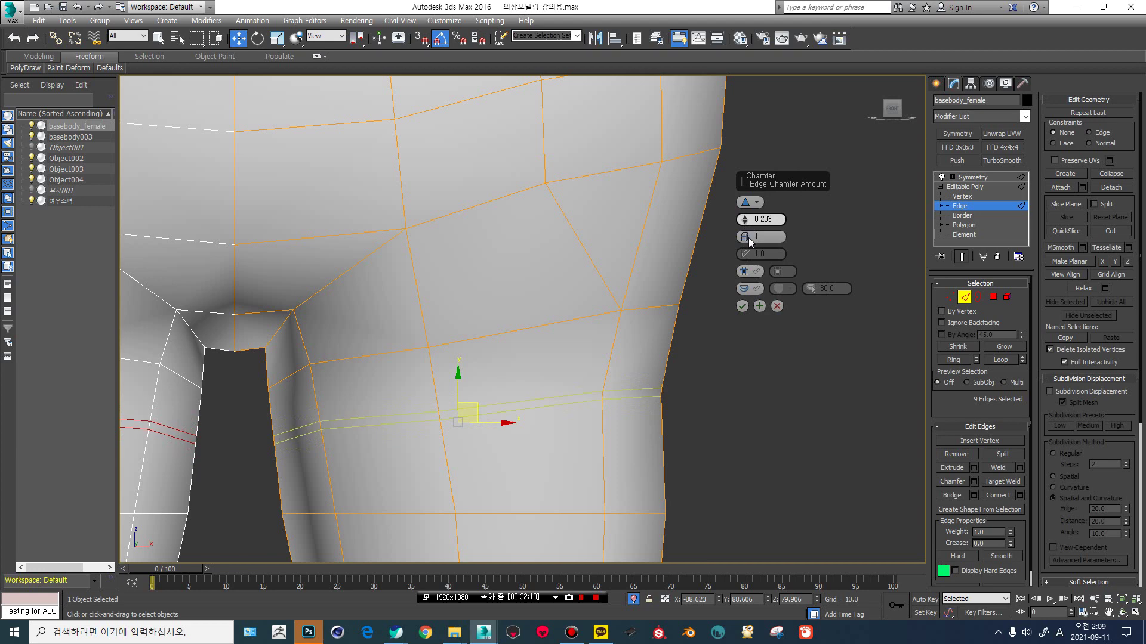
click(743, 306)
Select the upper loop of the chamfered pair and scale it uniformly to 112% so the hem projects beyond the thigh.
middle_drag(608, 397, 623, 334)
click(732, 302)
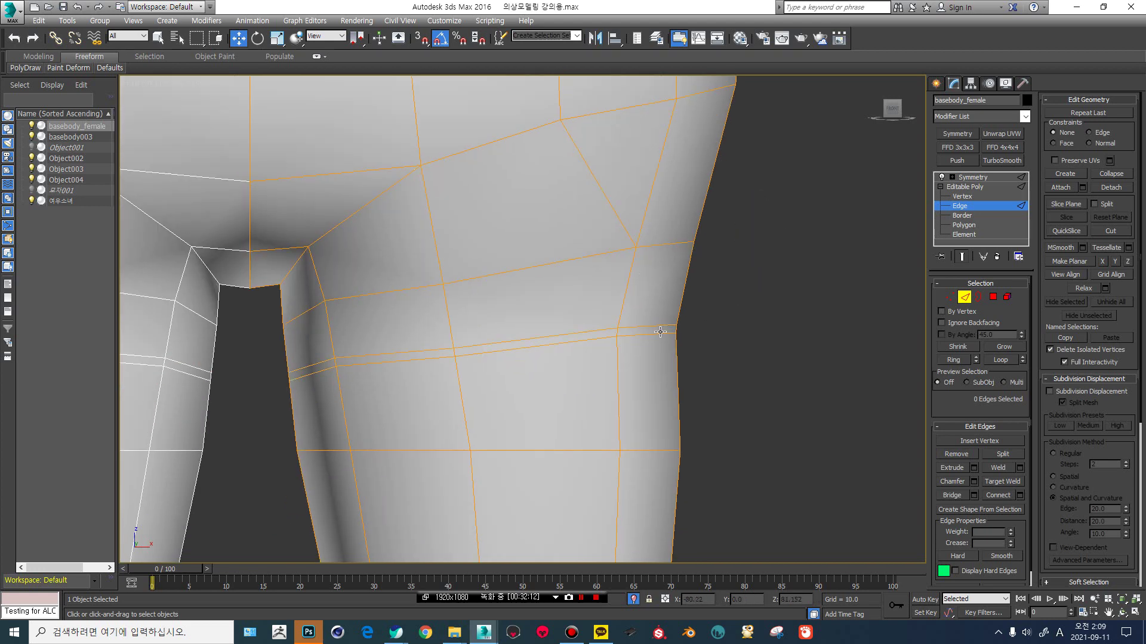
double_click(656, 328)
key(r)
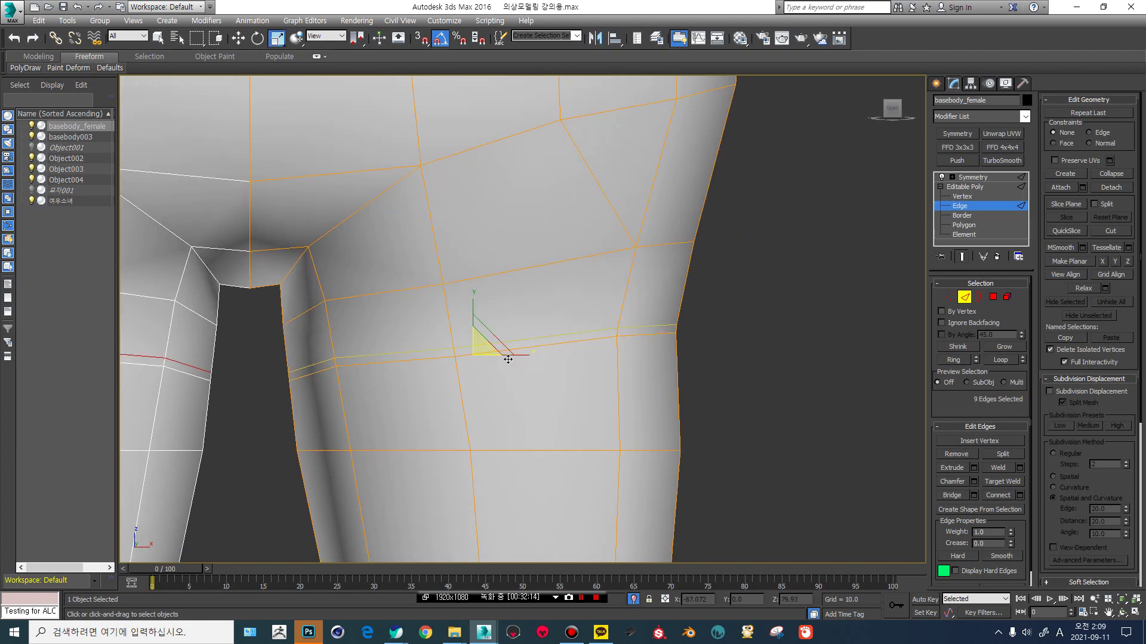
drag(484, 348, 481, 335)
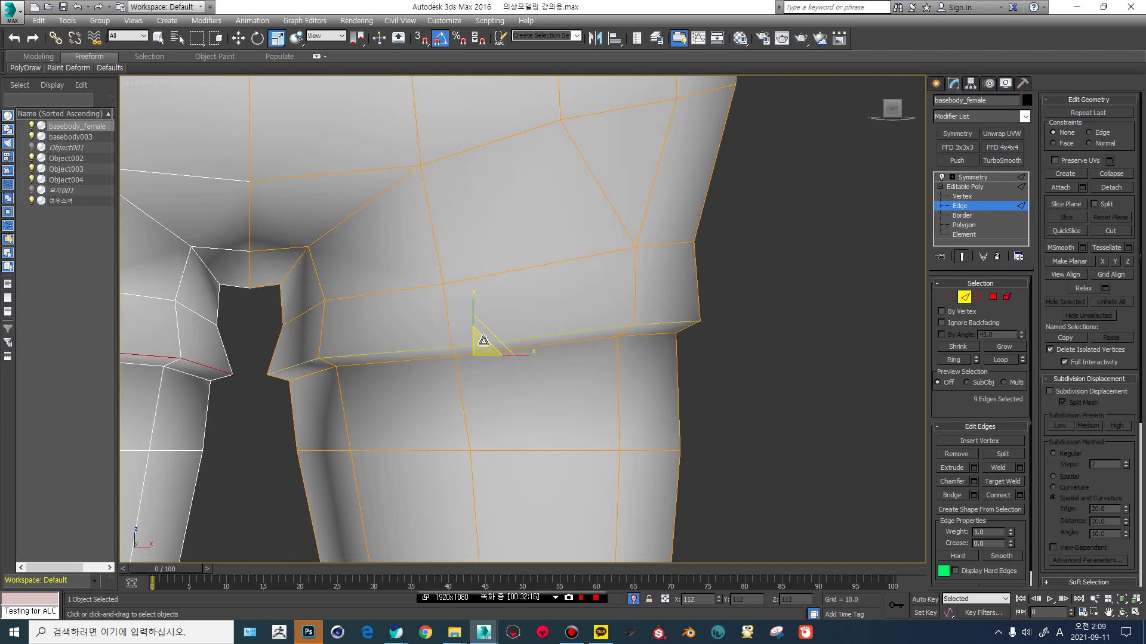
Shift the inner hem and crotch corner vertices toward the centre and the two outer hem vertices slightly outward.
click(961, 196)
key(w)
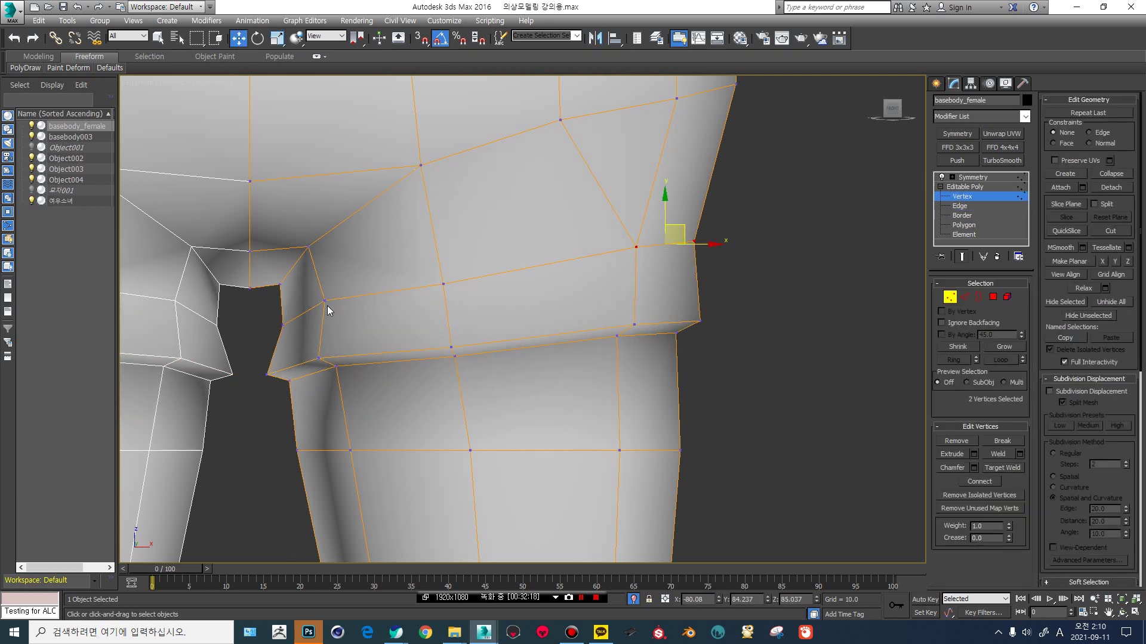
drag(280, 296, 341, 338)
drag(325, 300, 295, 274)
click(278, 285)
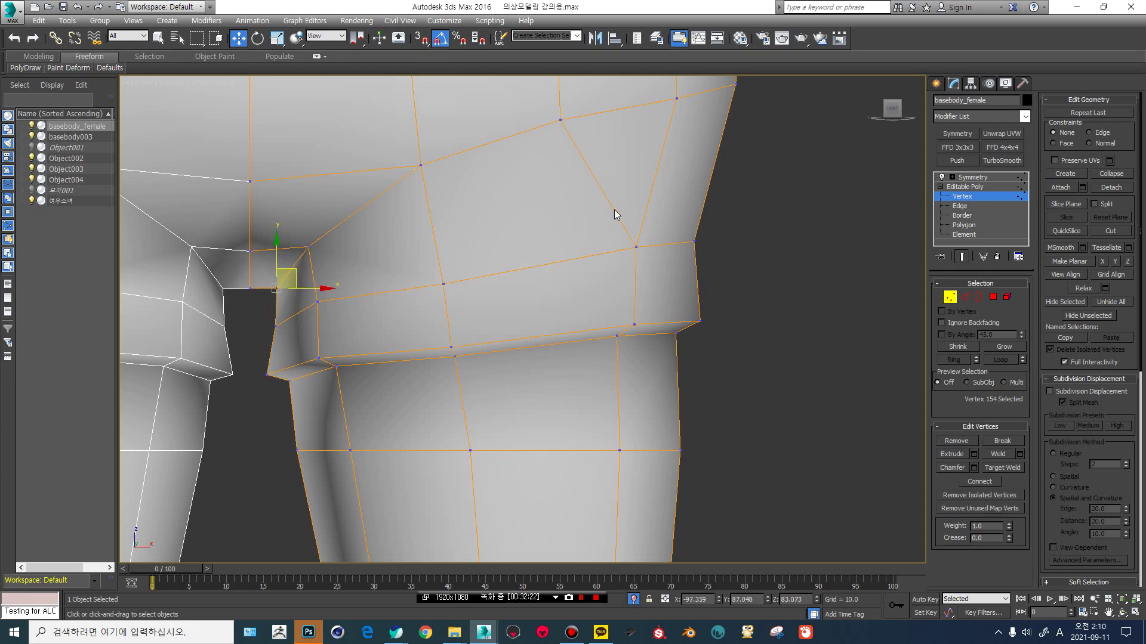
drag(718, 269, 718, 269)
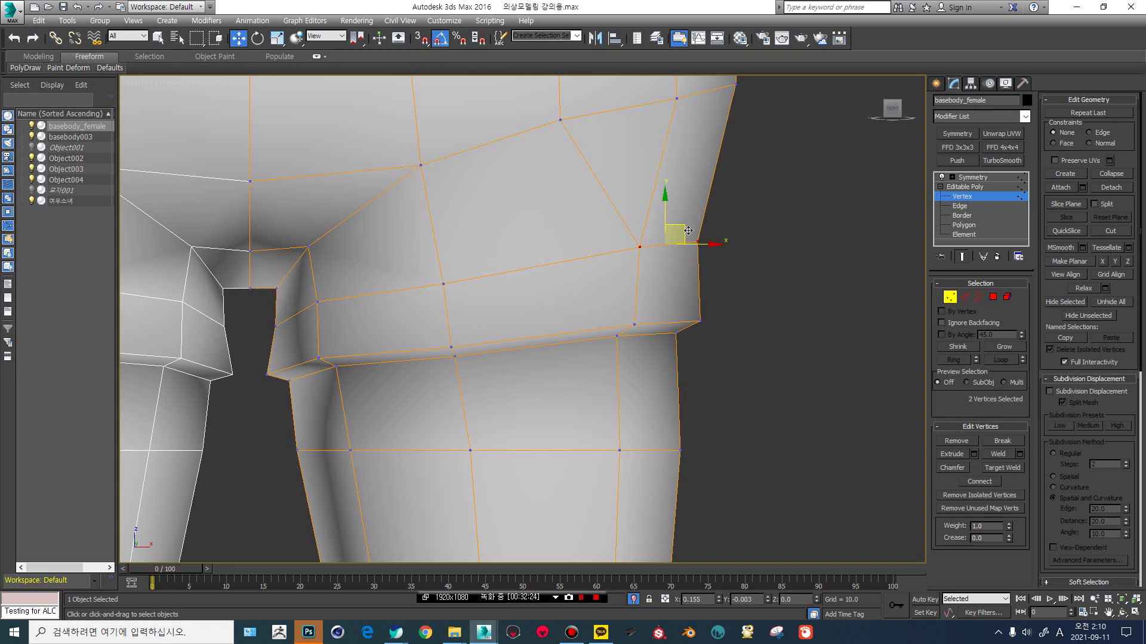
Lower the bottom crotch vertices and the row above them to close the gap between the shorts legs.
scroll(631, 213, down, 5)
middle_drag(631, 212, 635, 231)
scroll(480, 236, up, 5)
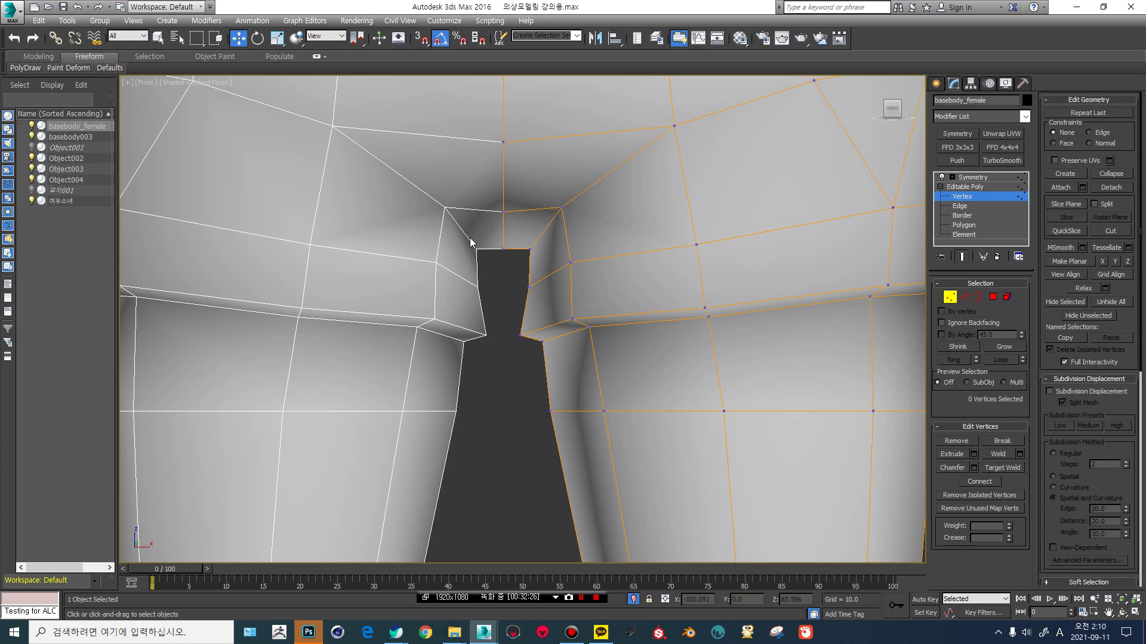
drag(465, 234, 543, 266)
drag(519, 215, 586, 241)
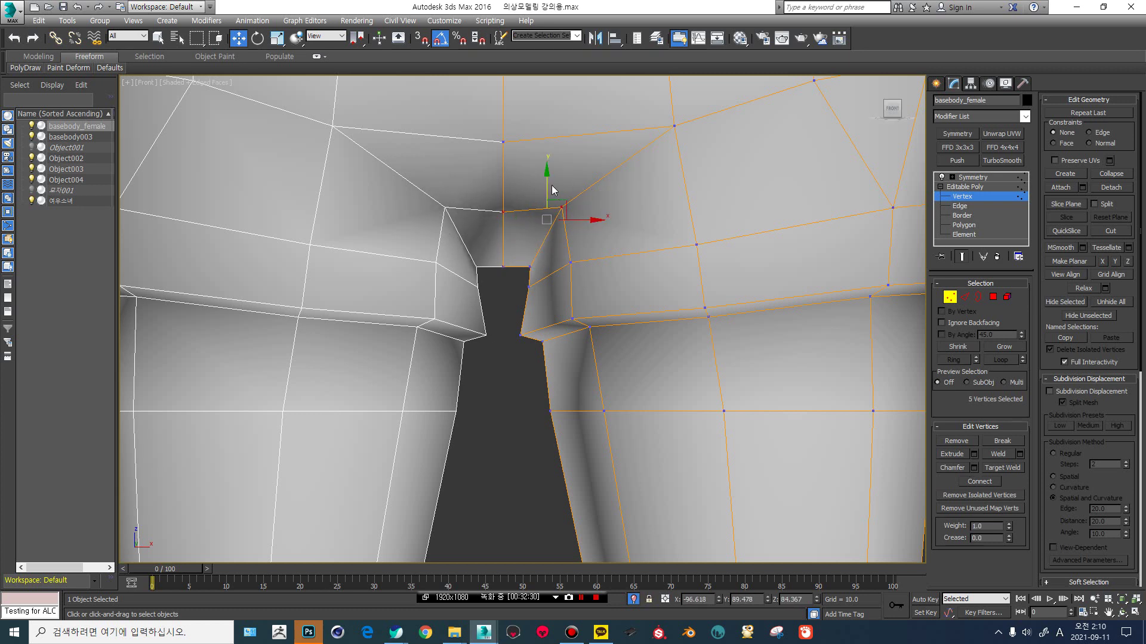
drag(548, 184, 548, 203)
click(611, 223)
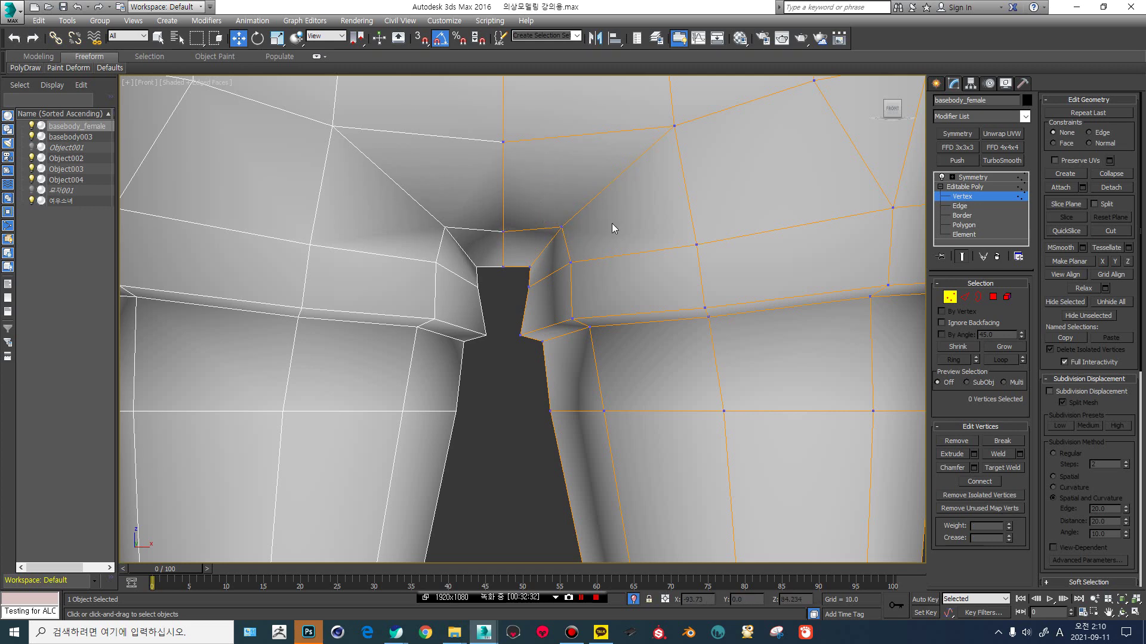
scroll(611, 223, down, 5)
click(956, 186)
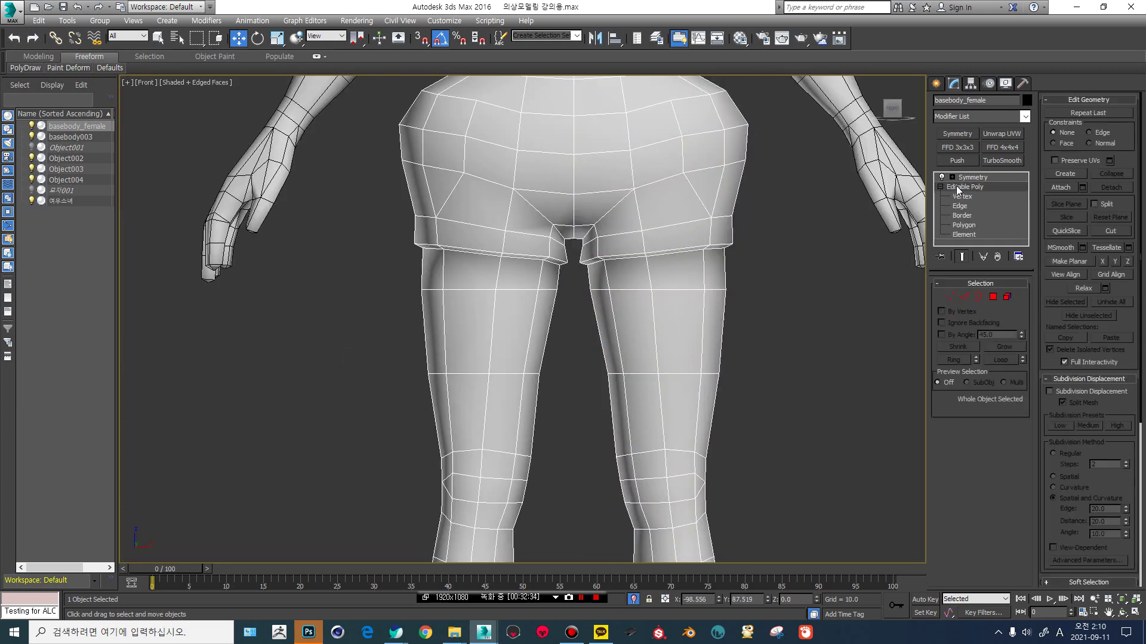
Move the mid-height side and front vertices of the shorts down and slightly outward to make the puff sag.
scroll(667, 293, down, 5)
scroll(687, 215, up, 3)
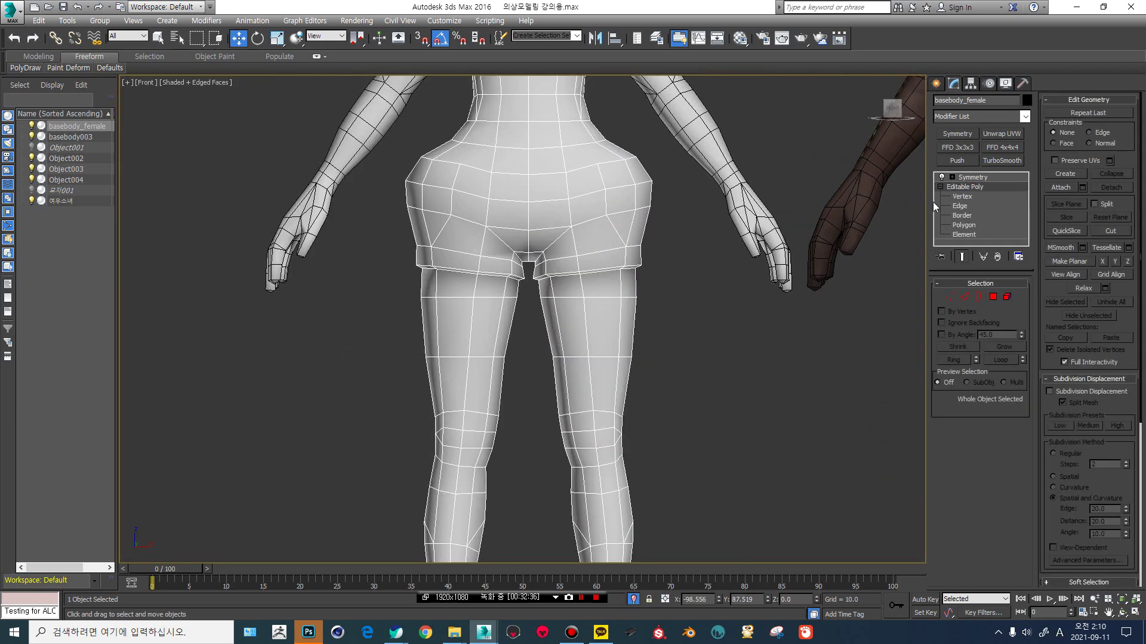
click(960, 196)
scroll(647, 217, up, 4)
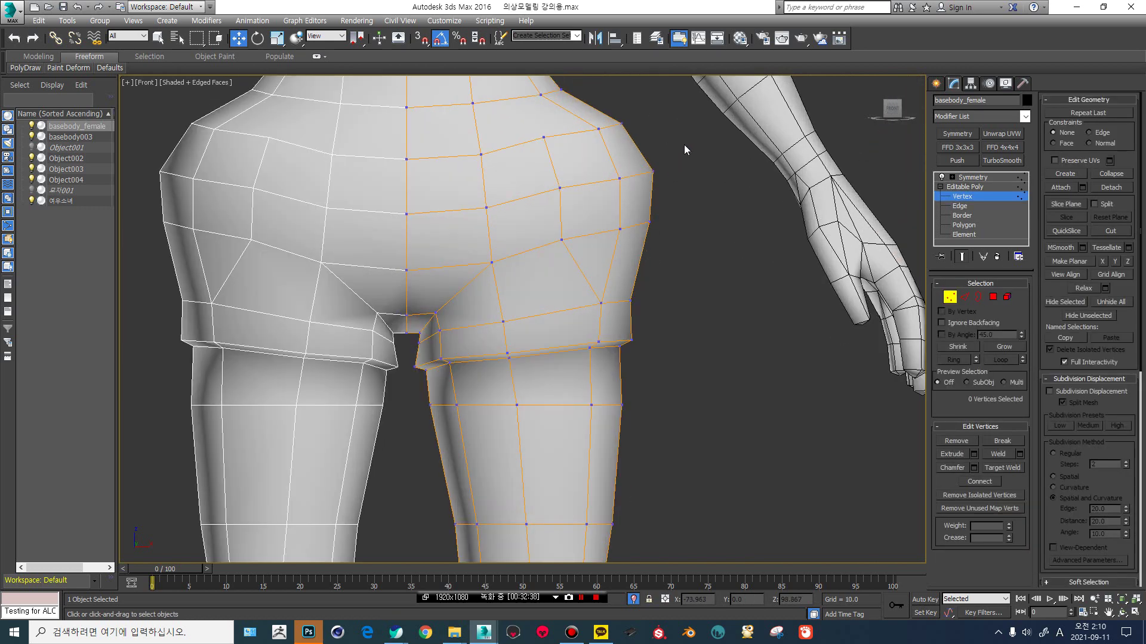
drag(683, 144, 604, 256)
drag(643, 187, 649, 211)
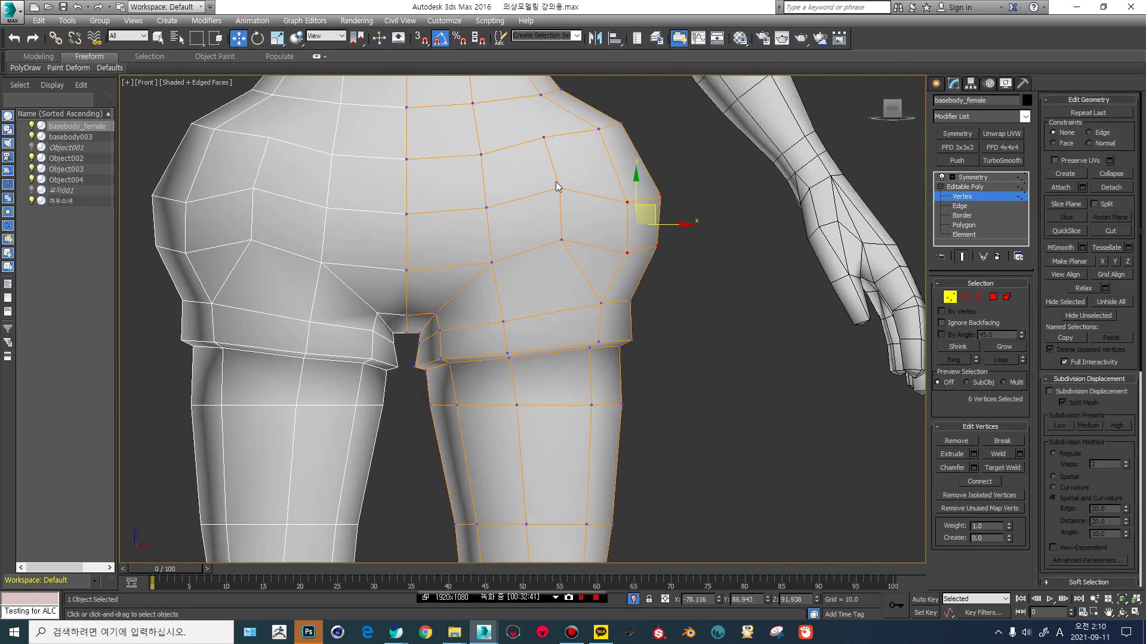
drag(541, 175, 580, 253)
drag(580, 198, 584, 217)
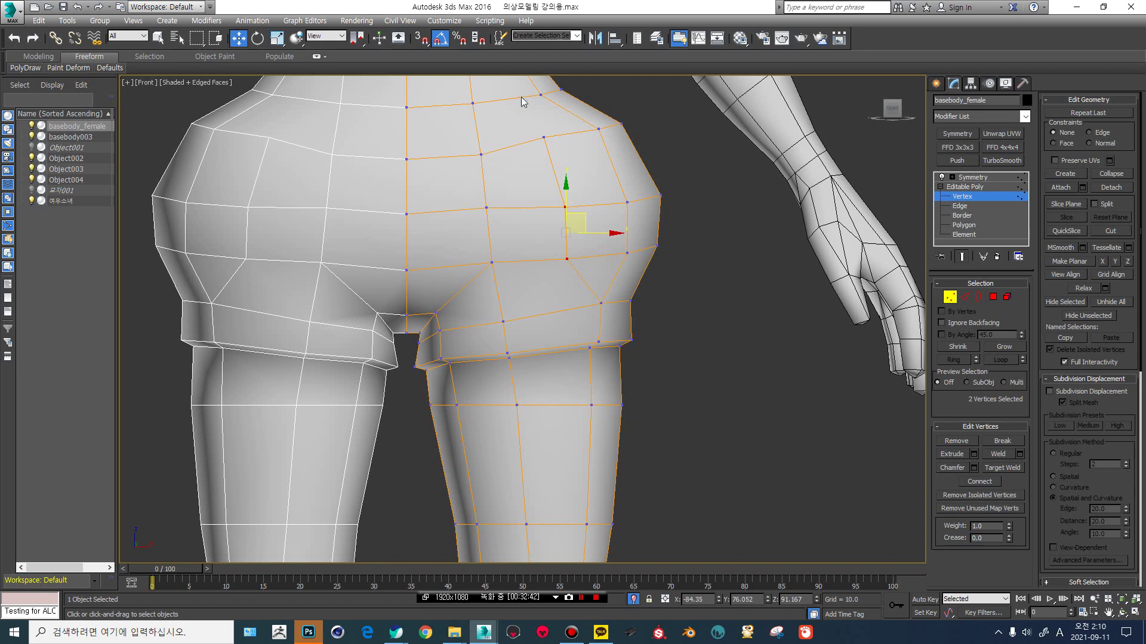
Select the upper outer hip vertices of the shorts and move them down and slightly outward.
ctrl+drag(558, 167, 548, 168)
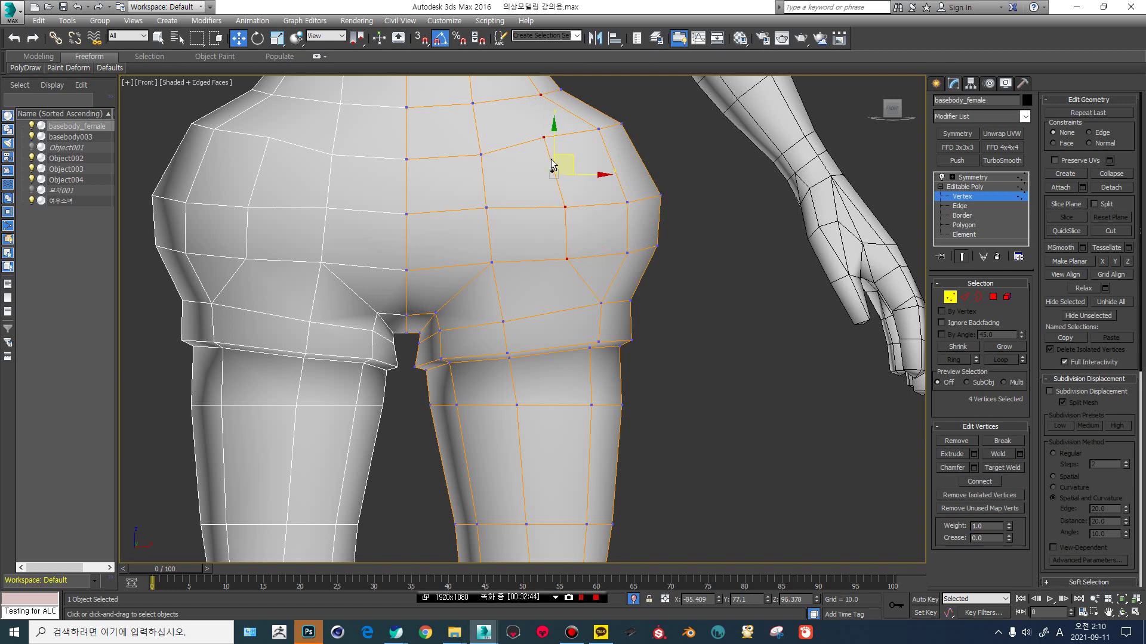
middle_drag(552, 166, 583, 181)
drag(652, 138, 542, 211)
drag(605, 162, 610, 178)
Leave vertex editing and examine the shorts silhouette shaded without edged faces.
click(958, 188)
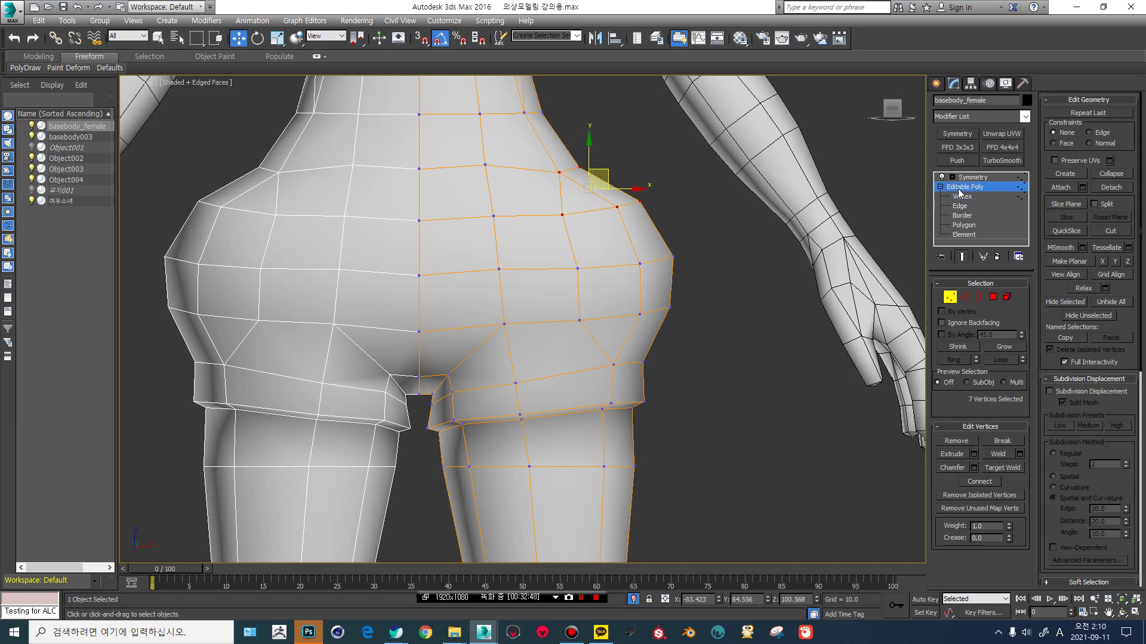
scroll(568, 340, down, 5)
key(F4)
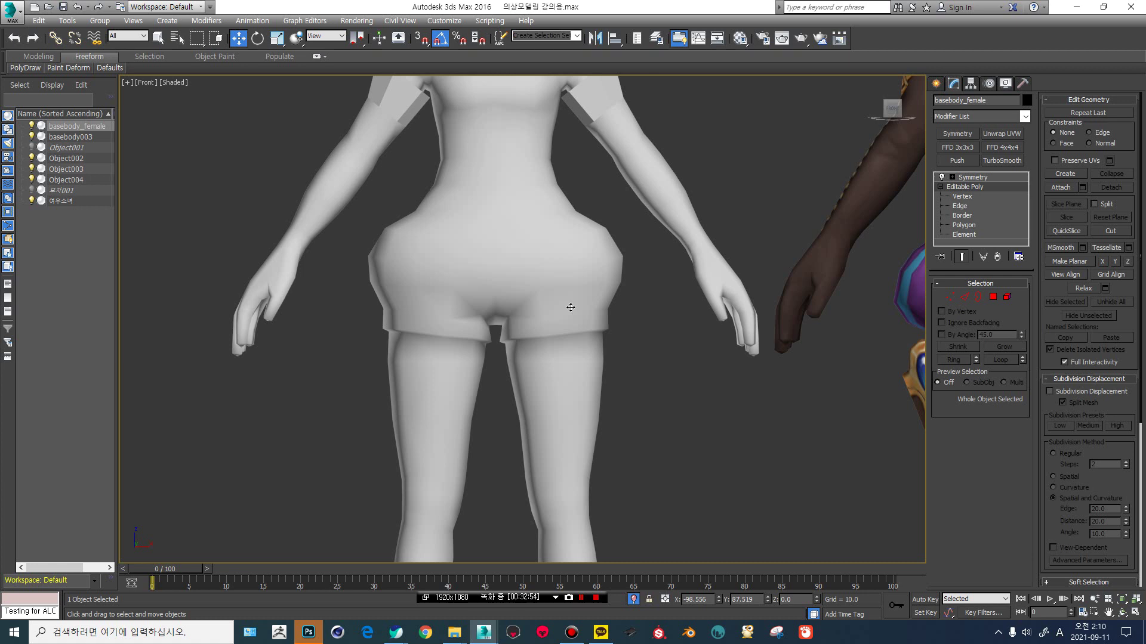
Move the upper outer hip vertices of the shorts slightly inward and down to slope the puff's silhouette, and leave vertex editing.
click(962, 196)
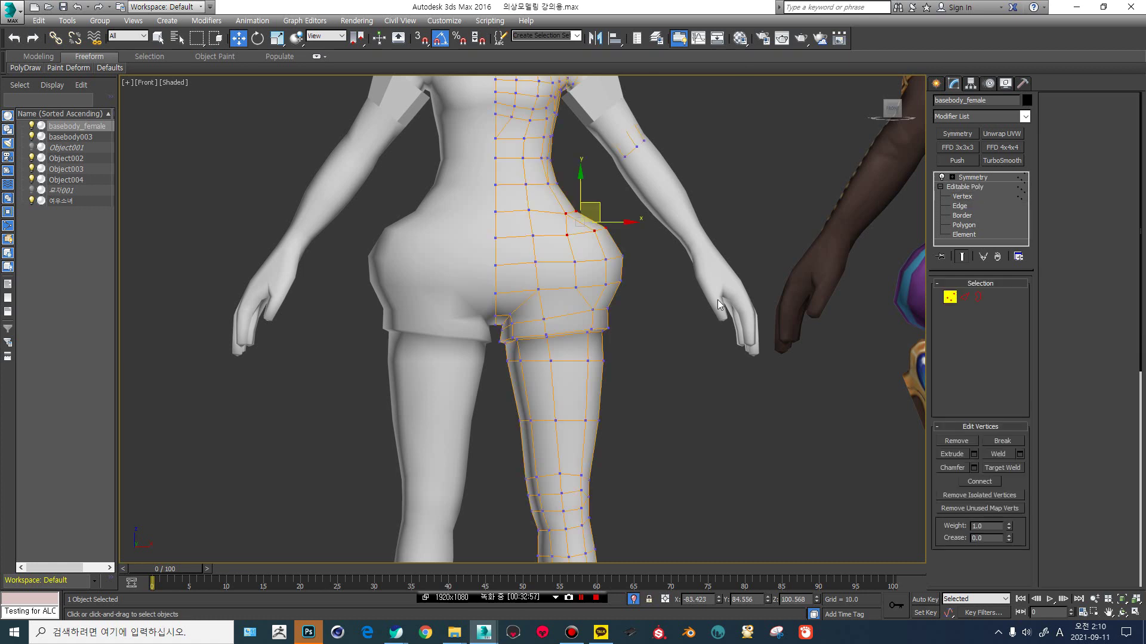
scroll(599, 310, up, 4)
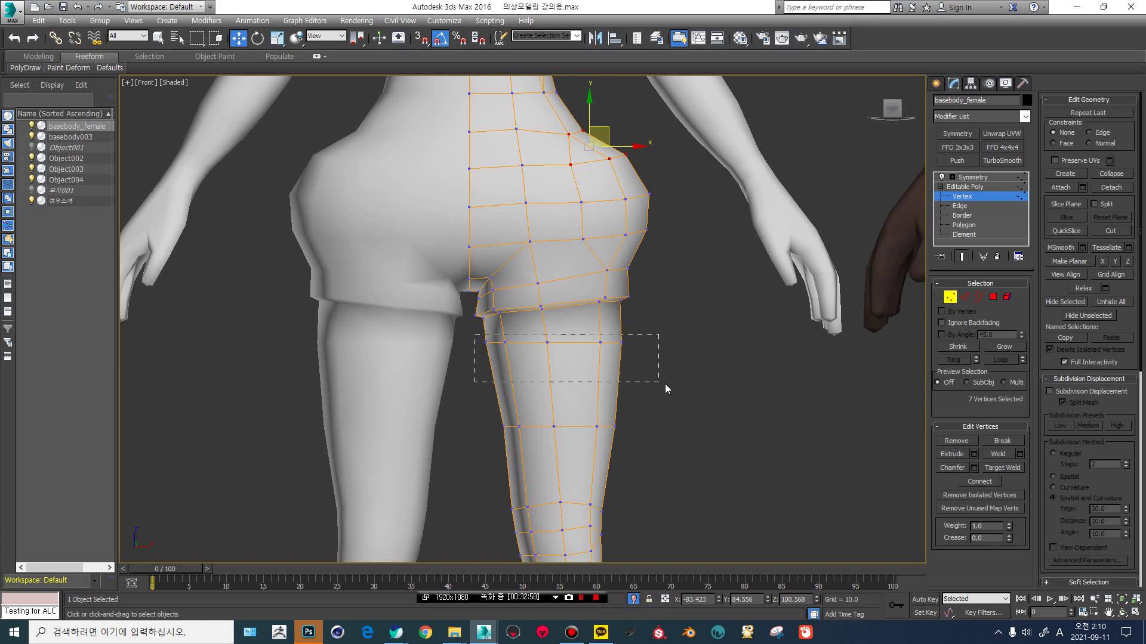
drag(664, 384, 665, 385)
click(607, 246)
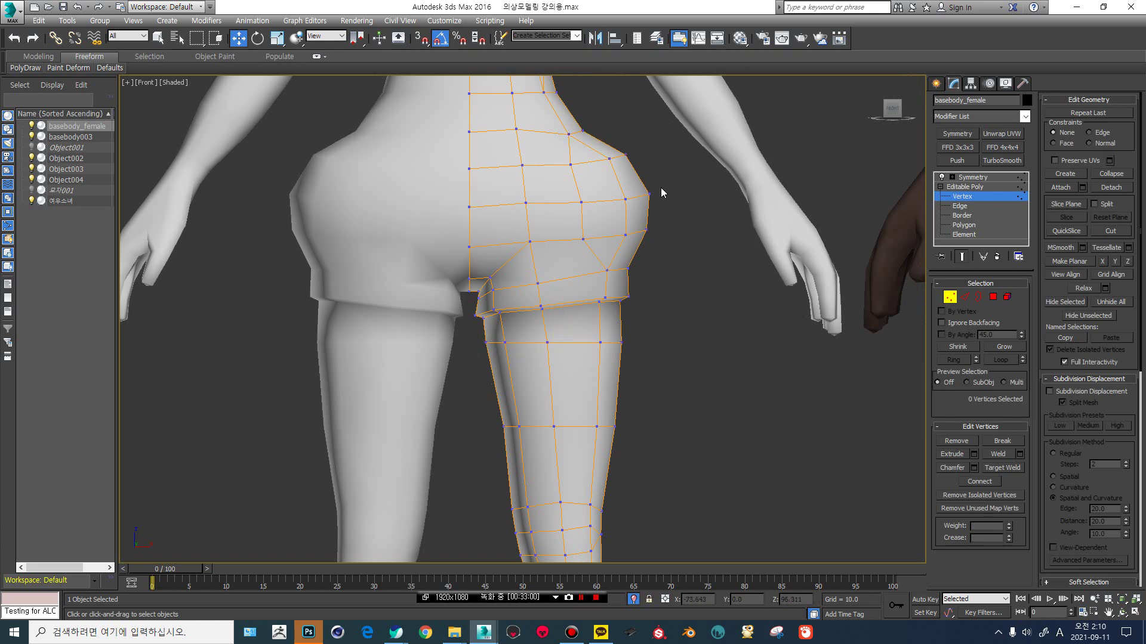
drag(662, 190, 620, 239)
drag(650, 202, 651, 203)
mouse_move(645, 148)
mouse_down()
mouse_move(603, 169)
mouse_move(625, 149)
mouse_up()
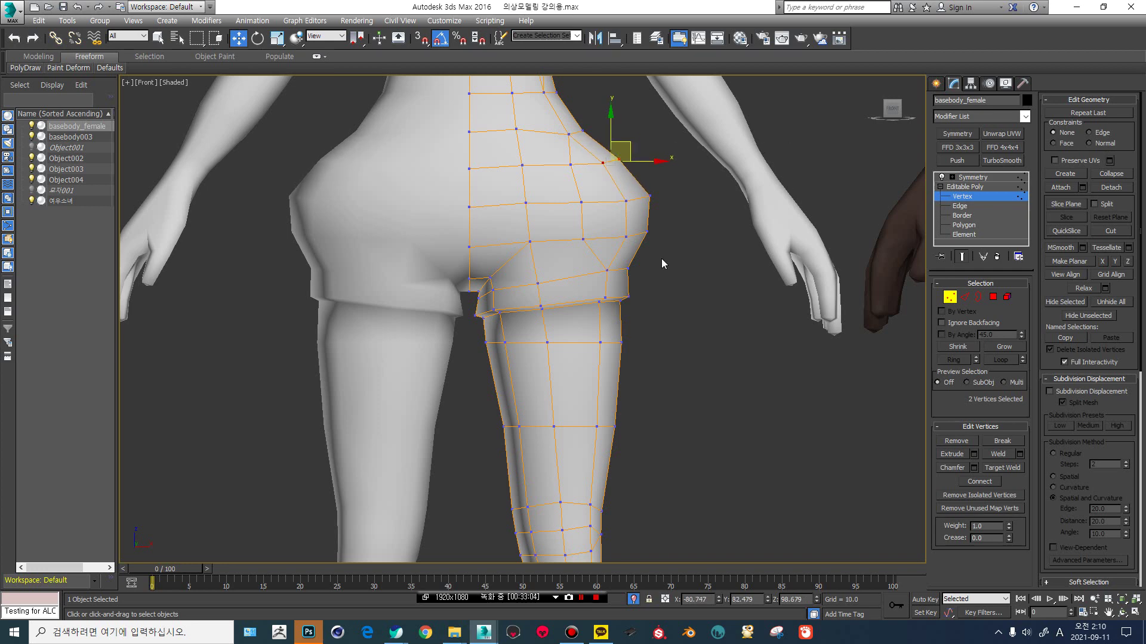
click(953, 189)
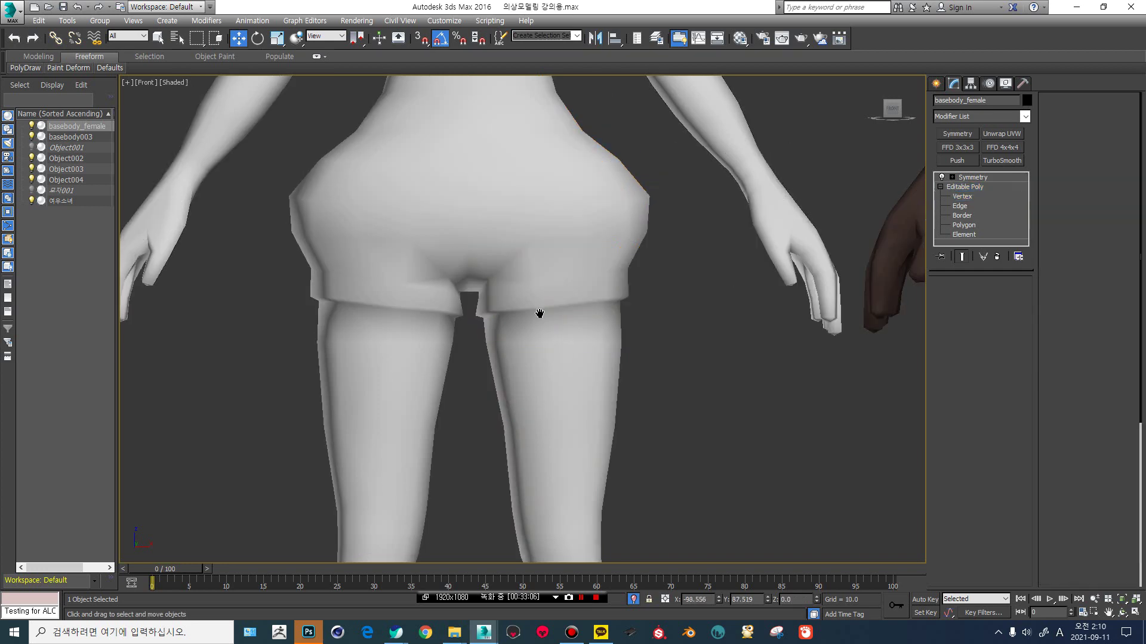
scroll(540, 316, down, 5)
scroll(558, 354, up, 5)
scroll(558, 353, up, 2)
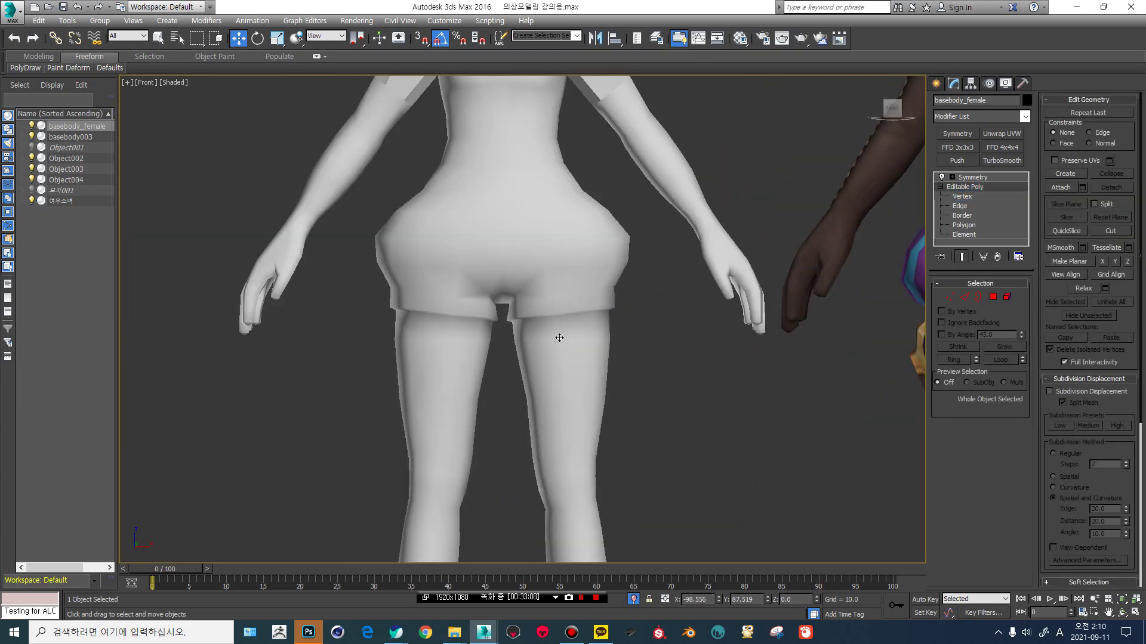
Select all leg and foot polygons below the shorts hem and apply Auto Smooth with a 45.0 threshold.
click(964, 225)
middle_drag(608, 324, 513, 238)
drag(678, 460, 678, 461)
middle_drag(678, 461, 656, 349)
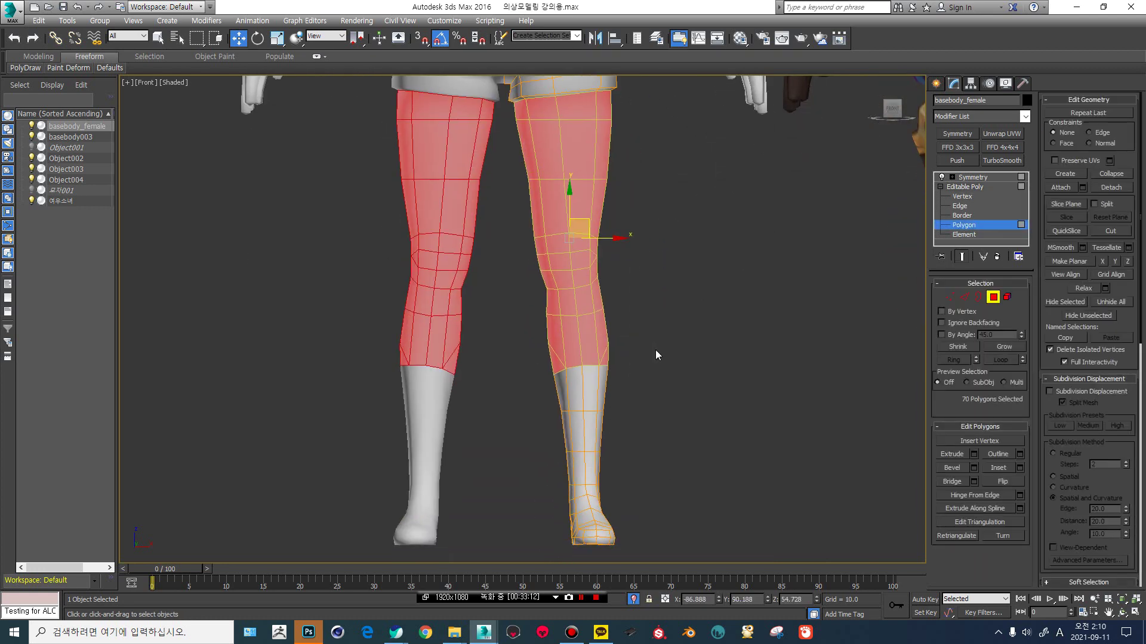
ctrl+drag(477, 579, 479, 578)
middle_drag(619, 199, 482, 311)
scroll(503, 454, up, 5)
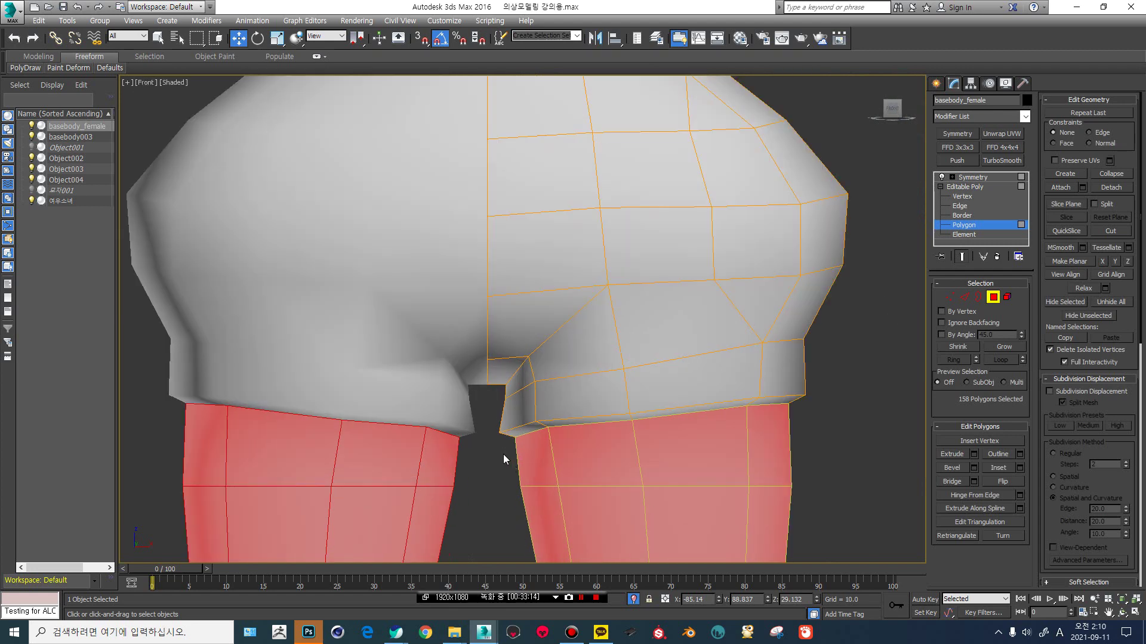
scroll(633, 413, down, 5)
mouse_move(643, 402)
alt+middle_down()
mouse_move(639, 320)
mouse_move(646, 380)
alt+middle_up()
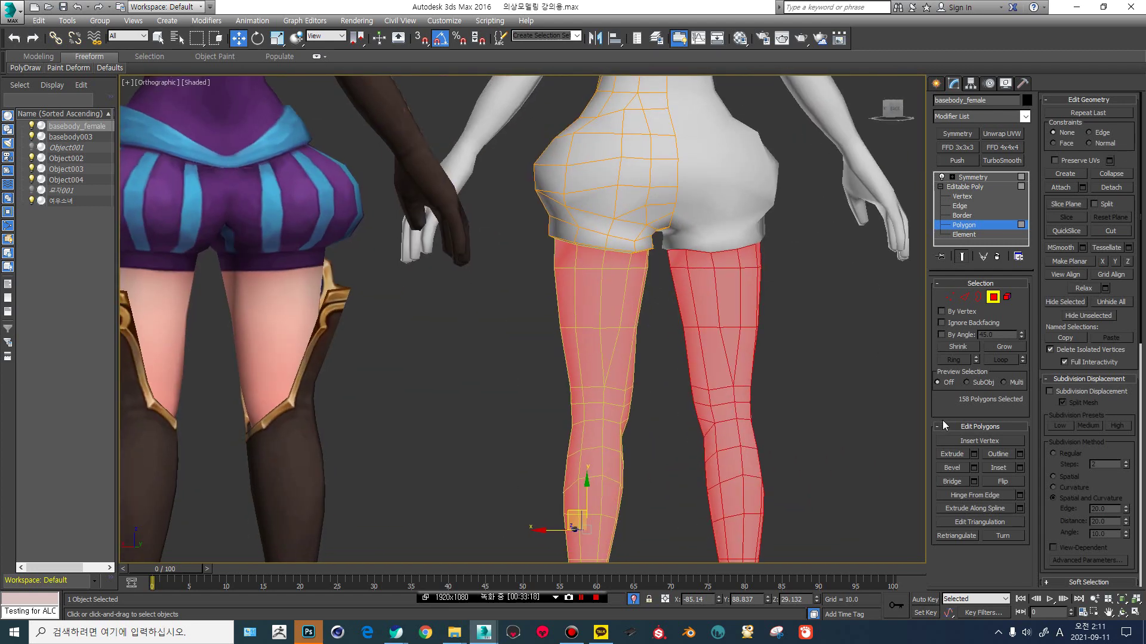
drag(1124, 324, 1103, 42)
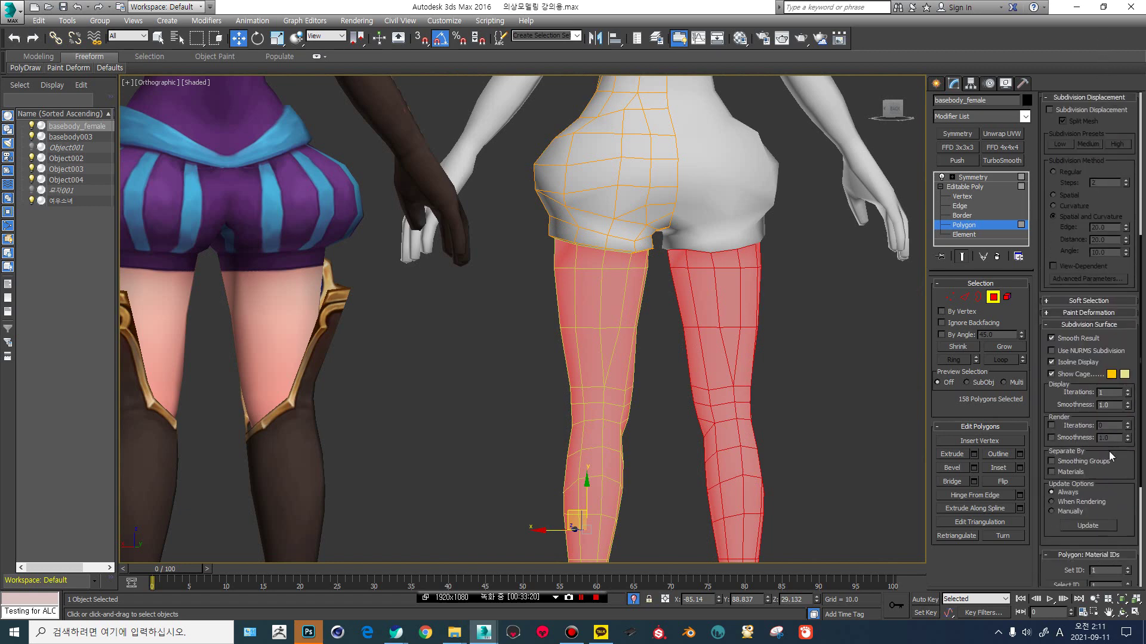
scroll(1098, 417, down, 5)
click(1072, 512)
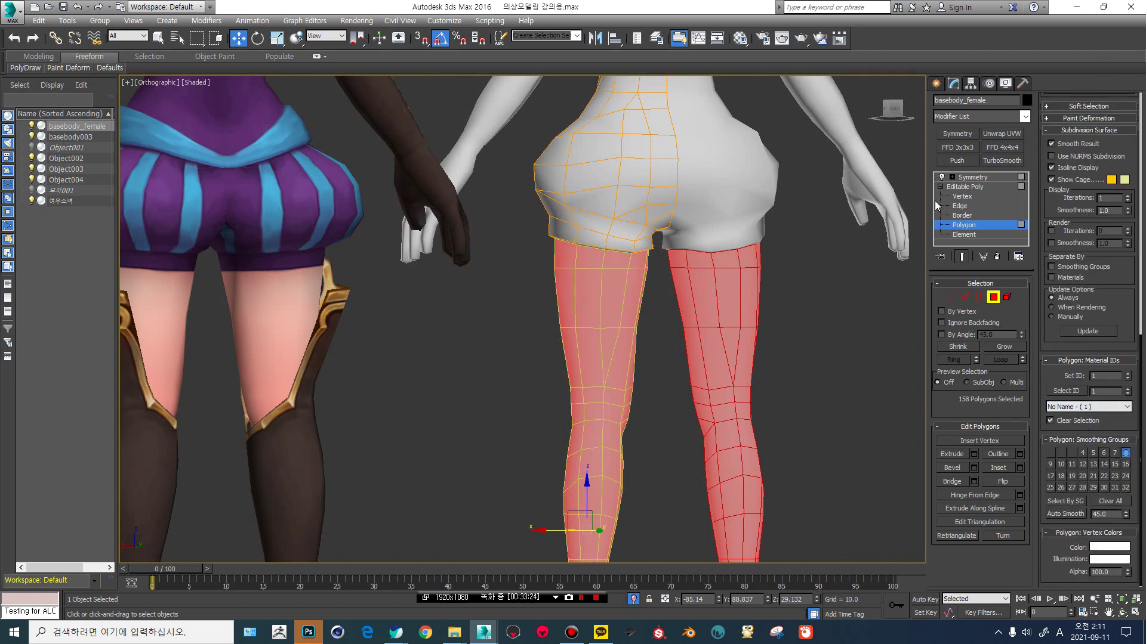
click(953, 187)
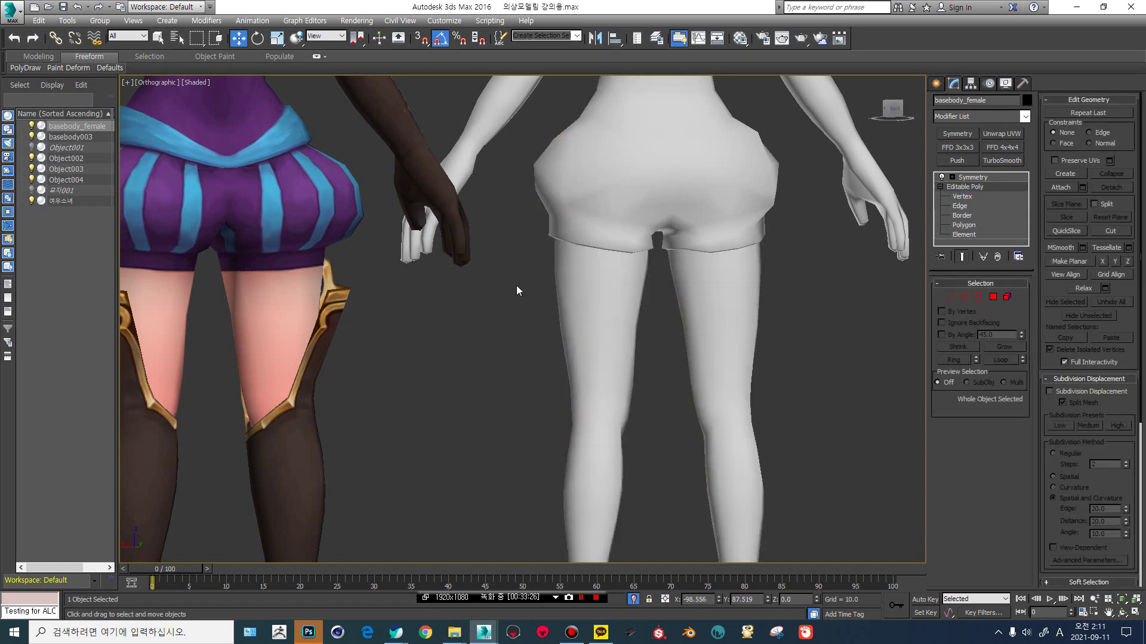
Pick the hem's underside polygon and the adjoining thigh polygon to examine the shading boundary between shorts and leg.
alt+middle_drag(517, 291, 635, 273)
scroll(625, 334, up, 5)
click(964, 225)
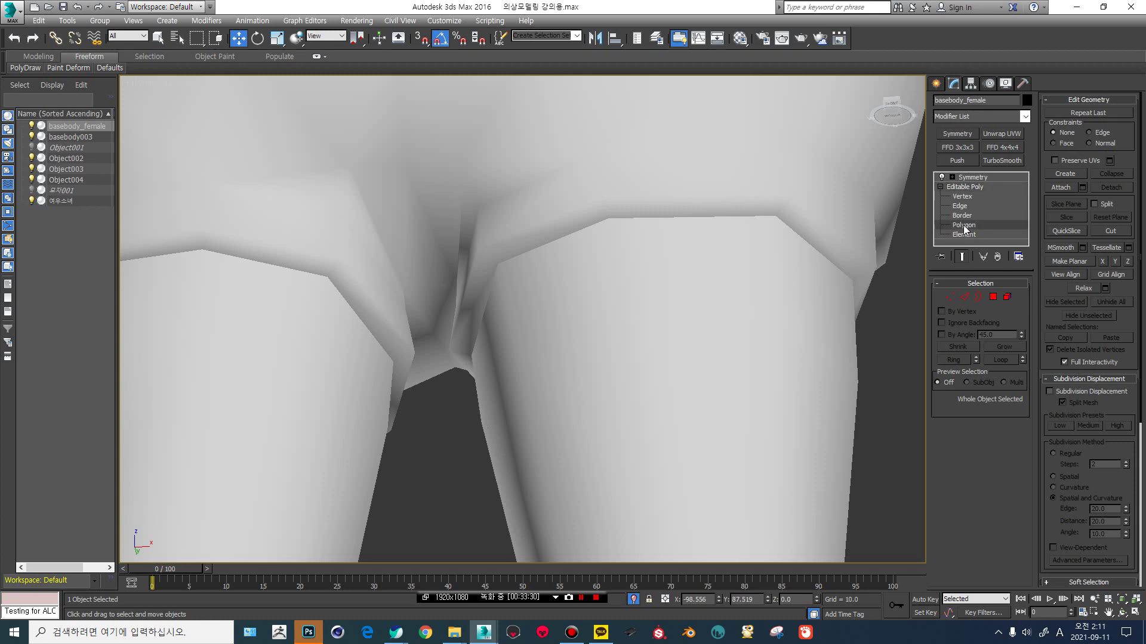
click(659, 206)
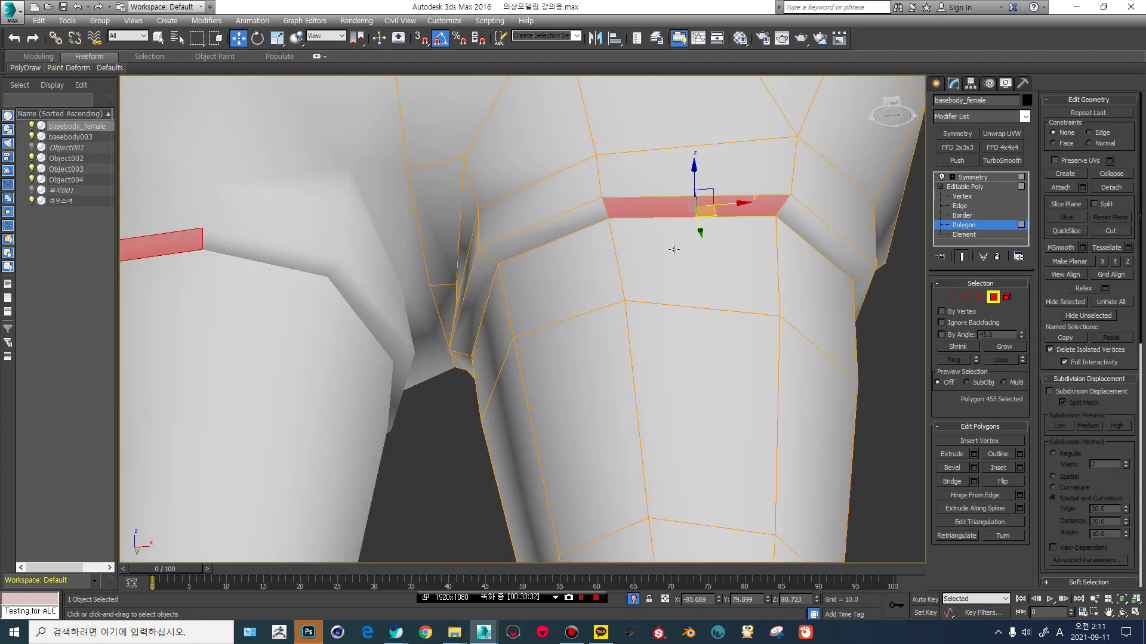
click(674, 250)
click(675, 212)
click(669, 257)
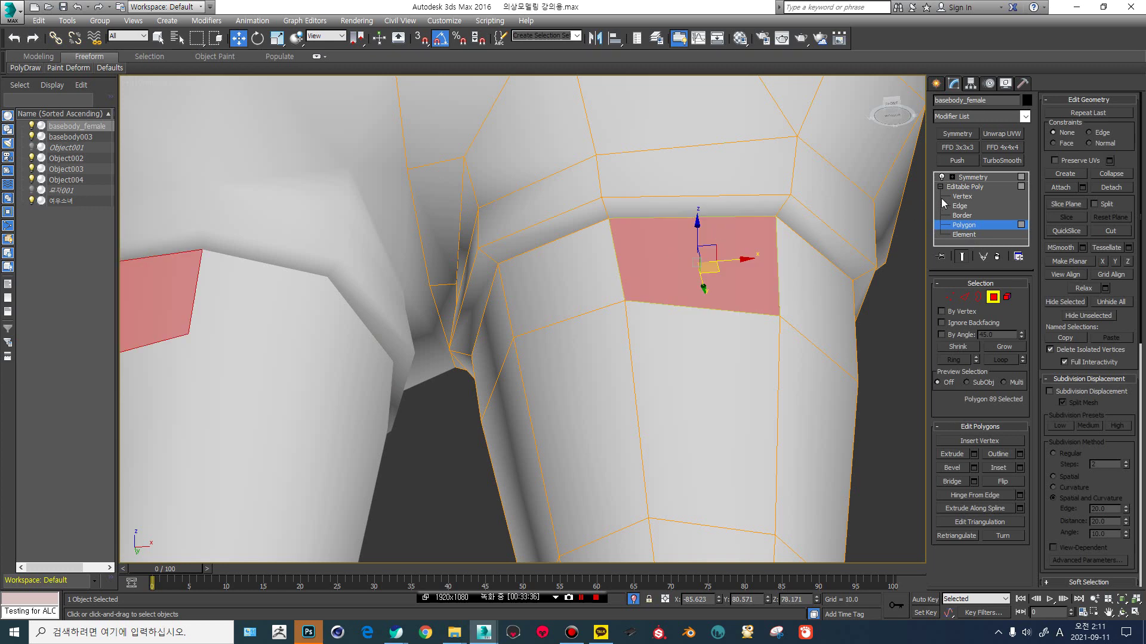
click(961, 187)
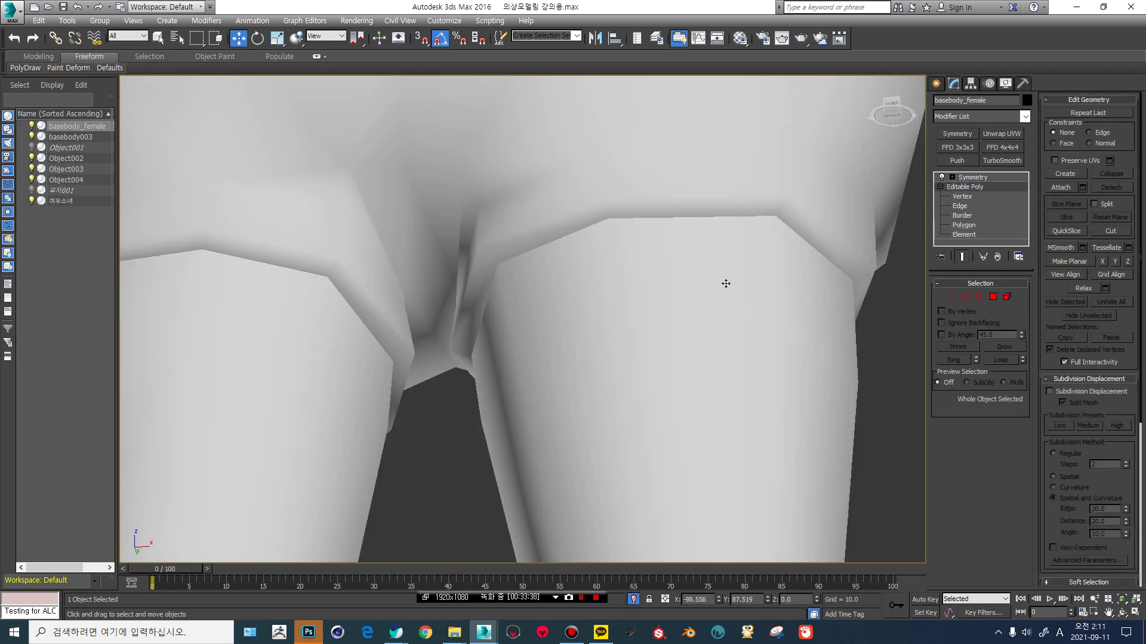
Examine the shorts from the side and front against the reference characters, with and without edged faces.
scroll(726, 284, down, 6)
mouse_move(705, 281)
alt+middle_down()
mouse_move(683, 335)
mouse_move(603, 325)
mouse_move(681, 327)
mouse_move(701, 269)
mouse_move(541, 272)
mouse_move(917, 159)
alt+middle_up()
key(F4)
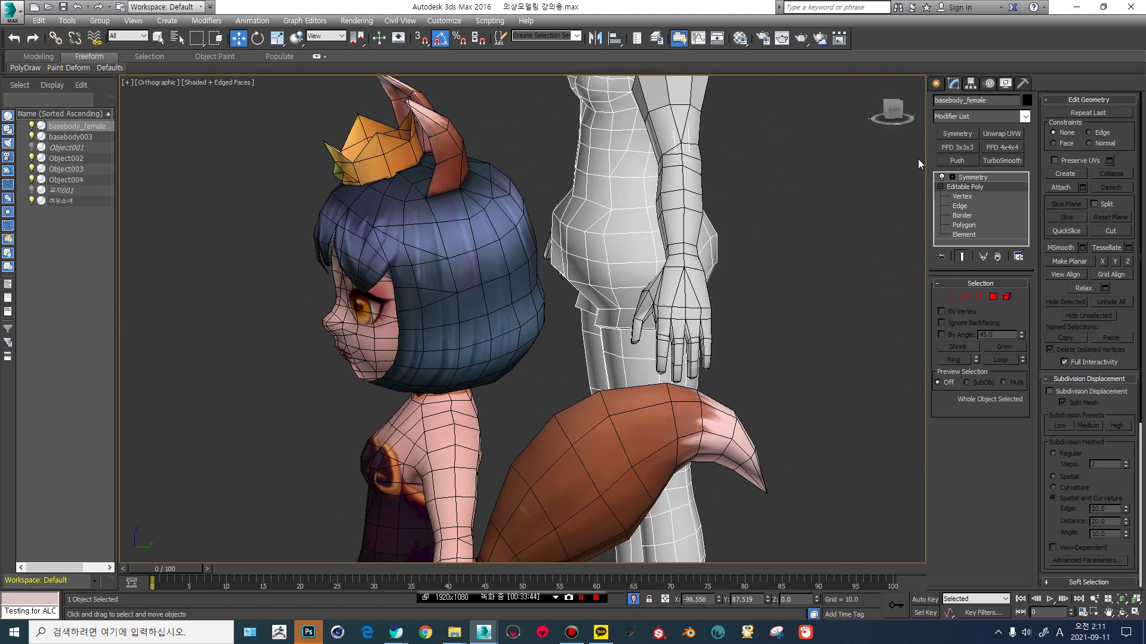
click(893, 112)
key(1)
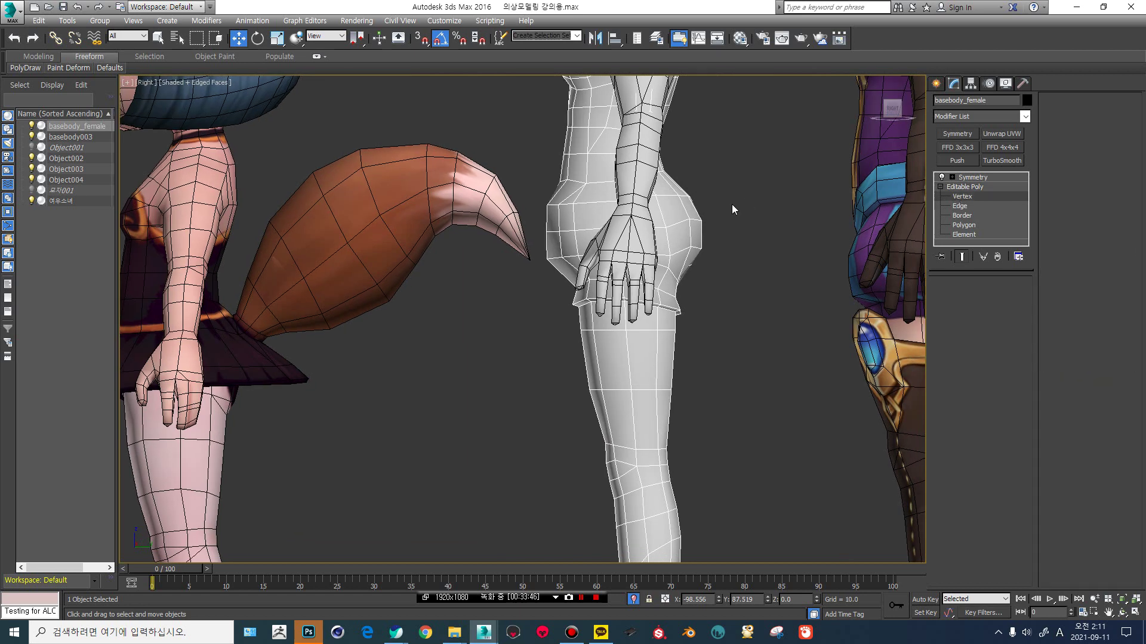
scroll(736, 238, down, 2)
click(974, 187)
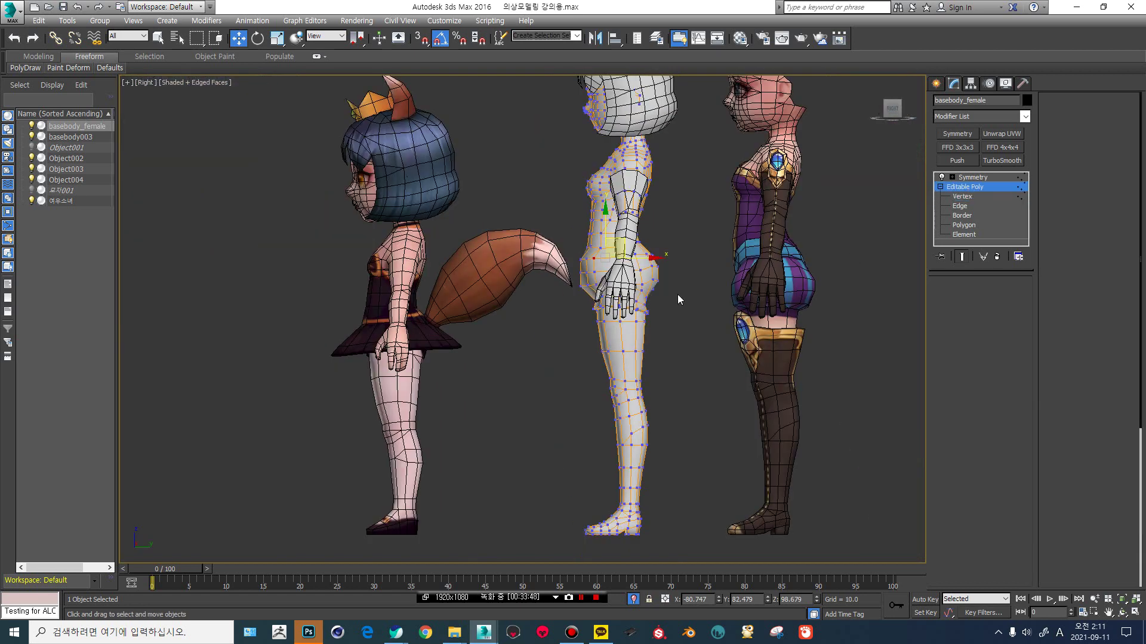
key(F4)
alt+middle_drag(516, 274, 535, 317)
scroll(540, 307, up, 5)
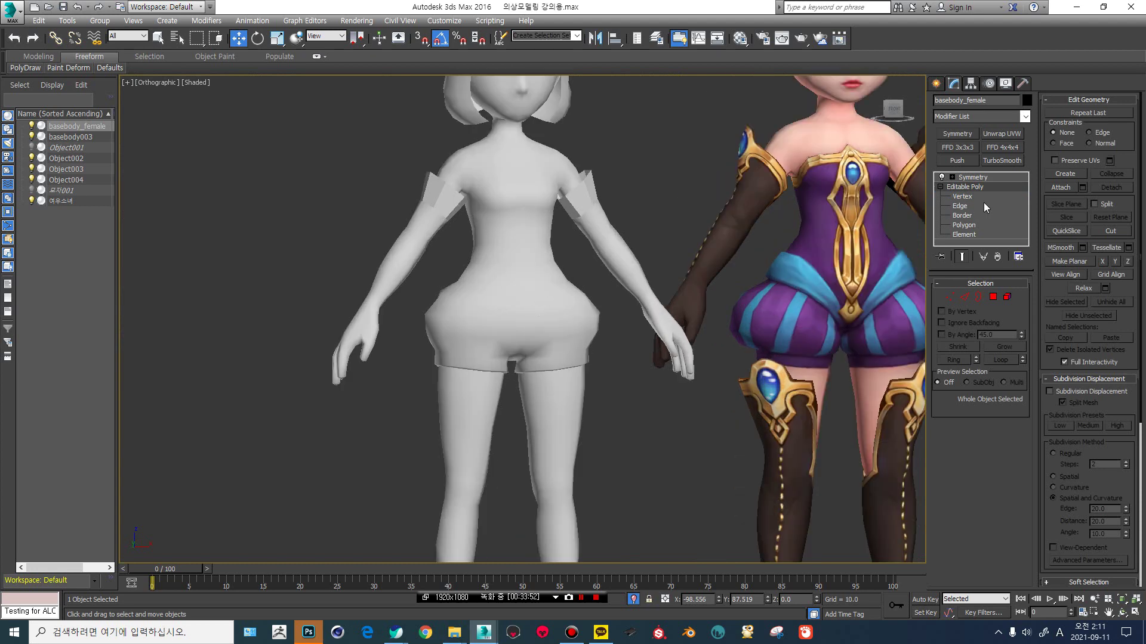
Select all polygons of the separate glove-and-hand object Object004 and apply Auto Smooth with a 45.0 threshold.
key(F4)
click(588, 234)
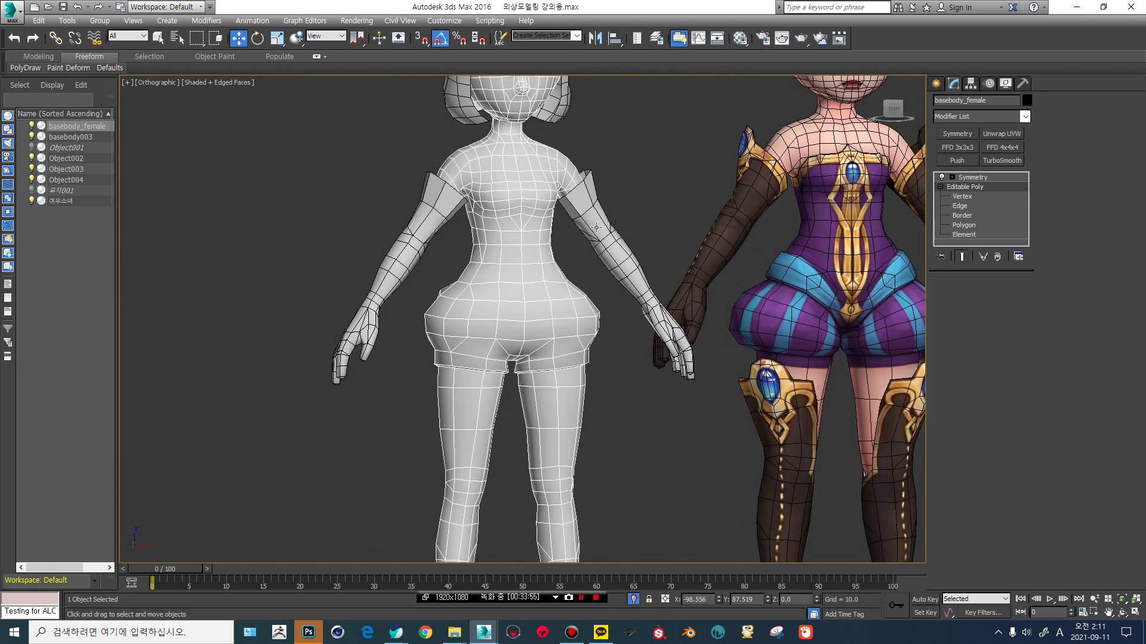
click(955, 226)
double_click(611, 238)
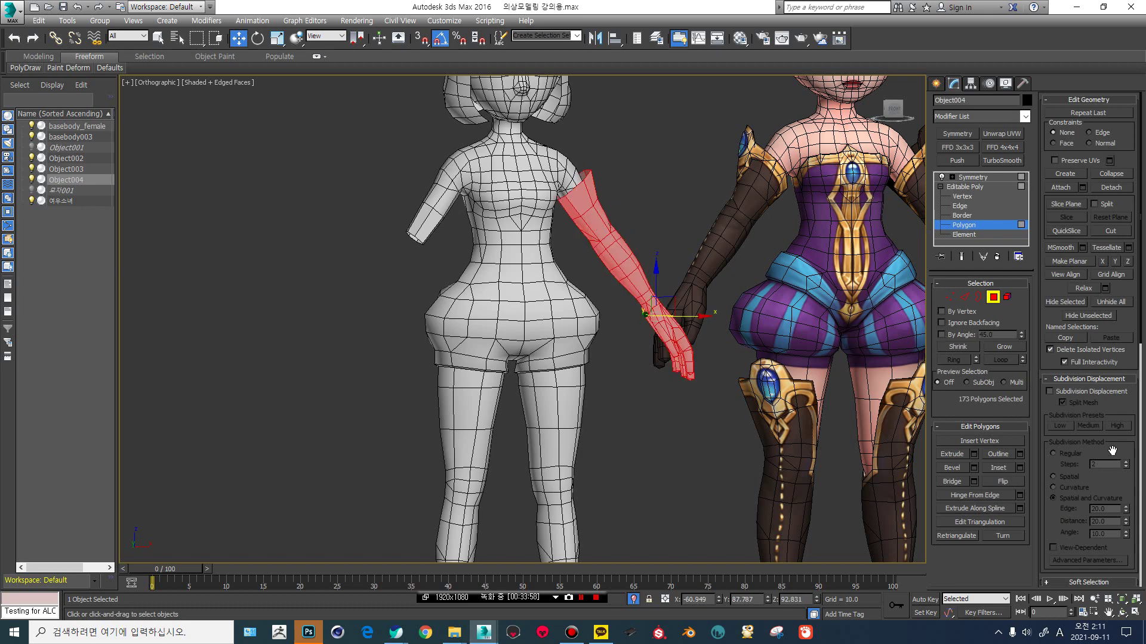
click(1047, 380)
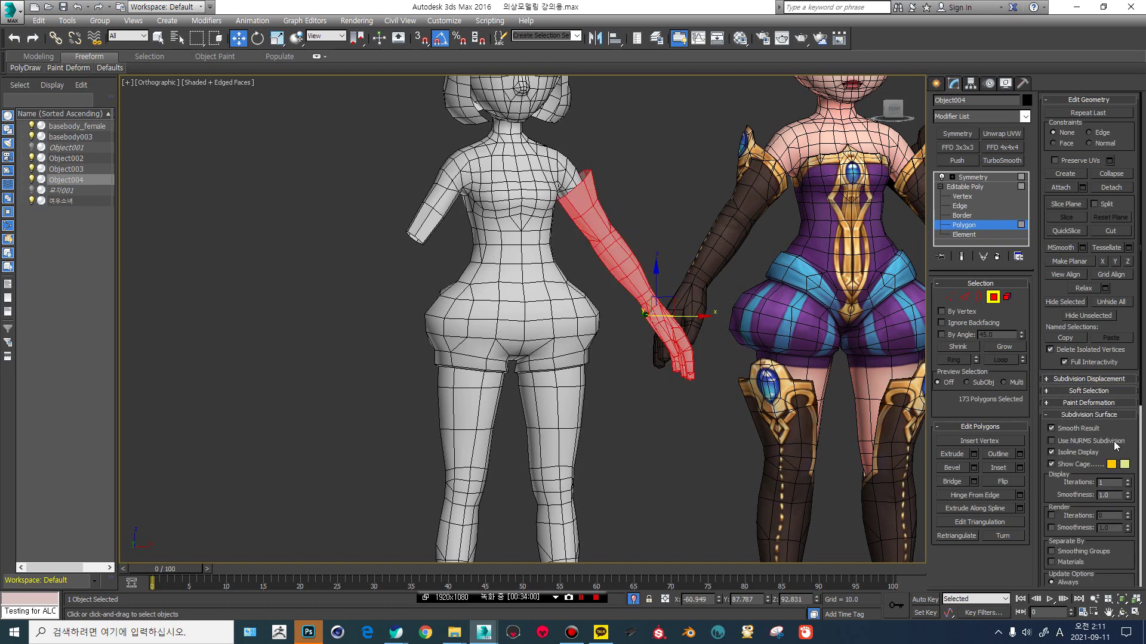
scroll(1131, 394, down, 5)
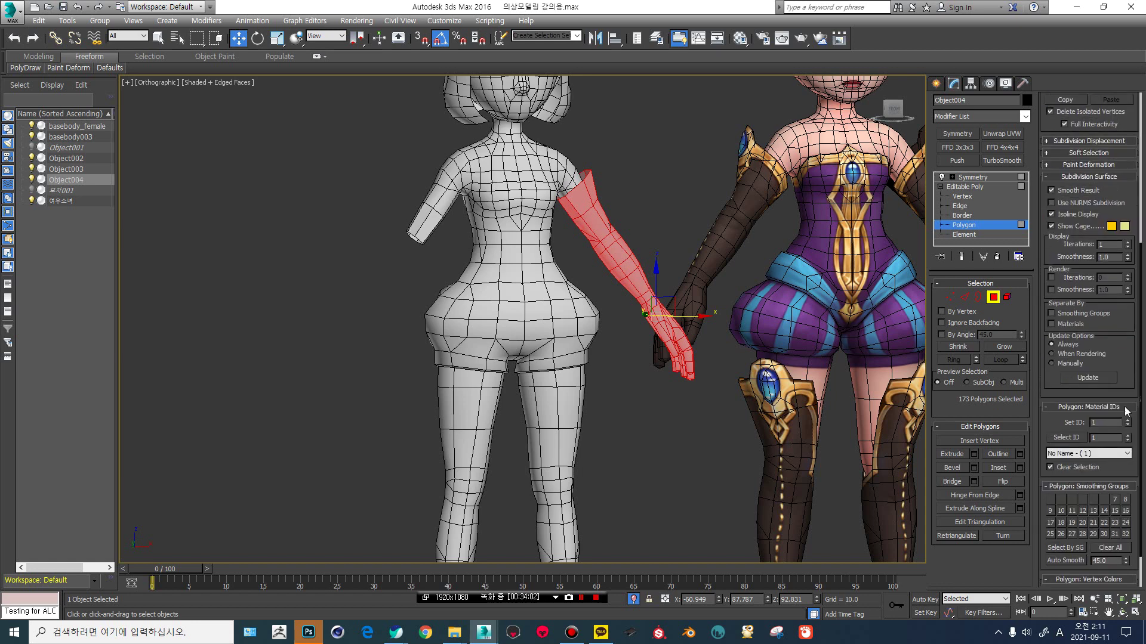
click(1073, 559)
click(967, 187)
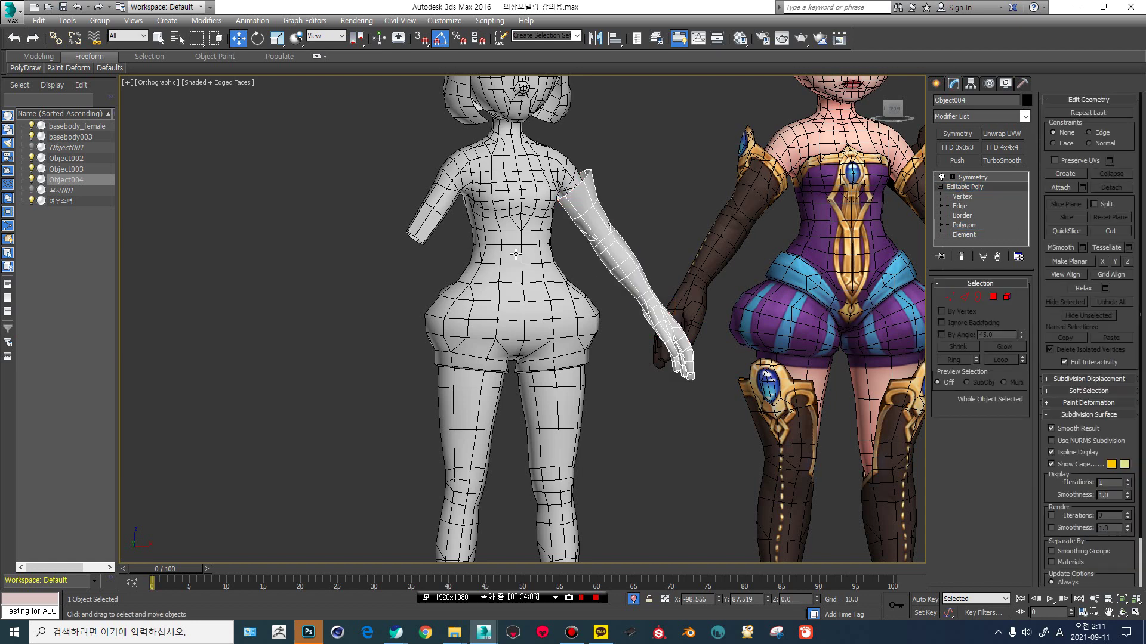
Examine the costume reference character's corset neckline and glove cuffs with edged faces shown.
key(F4)
middle_drag(512, 241, 474, 266)
click(798, 321)
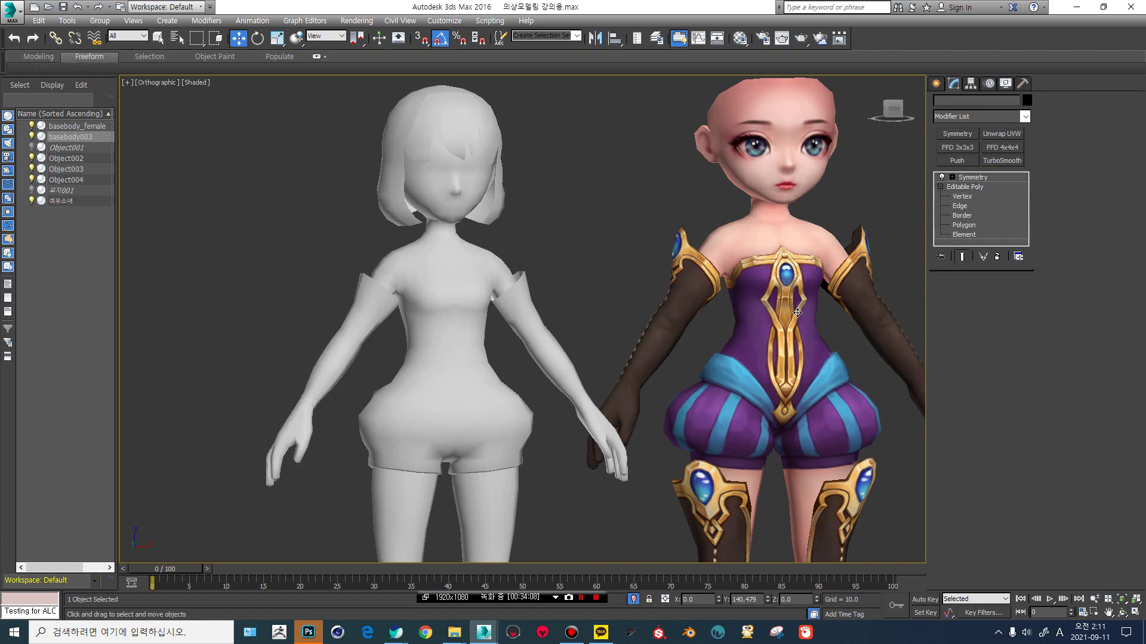
middle_drag(794, 307, 555, 319)
scroll(564, 322, up, 3)
key(F4)
scroll(554, 319, up, 3)
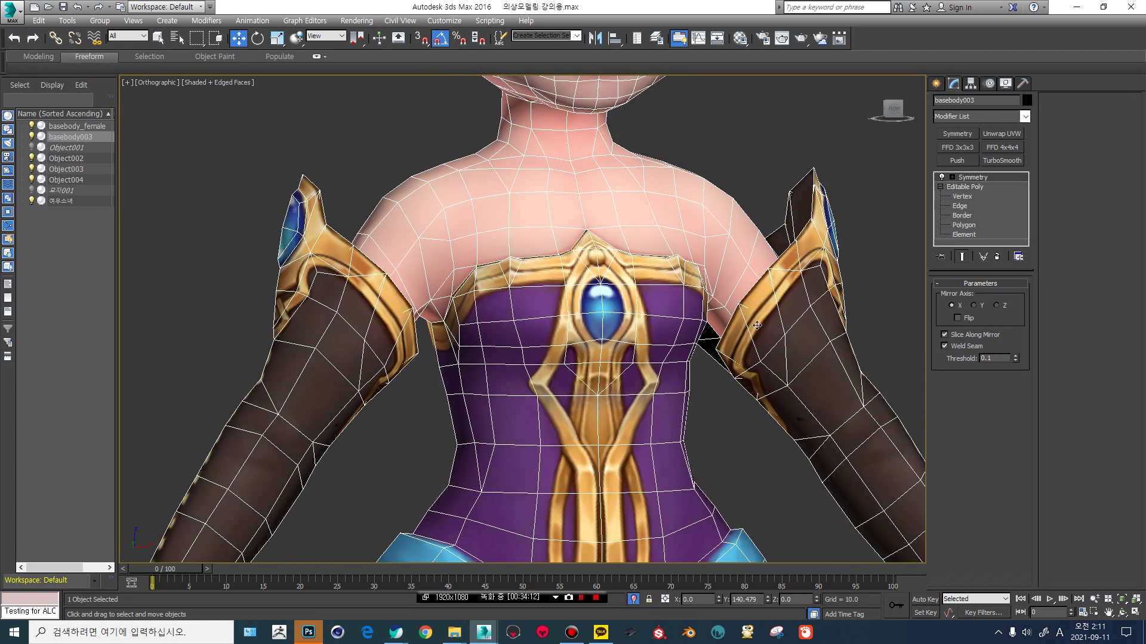
middle_drag(757, 326, 609, 286)
scroll(609, 286, down, 3)
middle_drag(816, 303, 488, 259)
scroll(488, 259, down, 2)
middle_drag(777, 325, 586, 345)
scroll(524, 312, up, 3)
Examine the fox-eared character's strapless top and chest mesh and compare it with the corset reference.
click(524, 312)
scroll(500, 320, up, 2)
scroll(477, 346, down, 2)
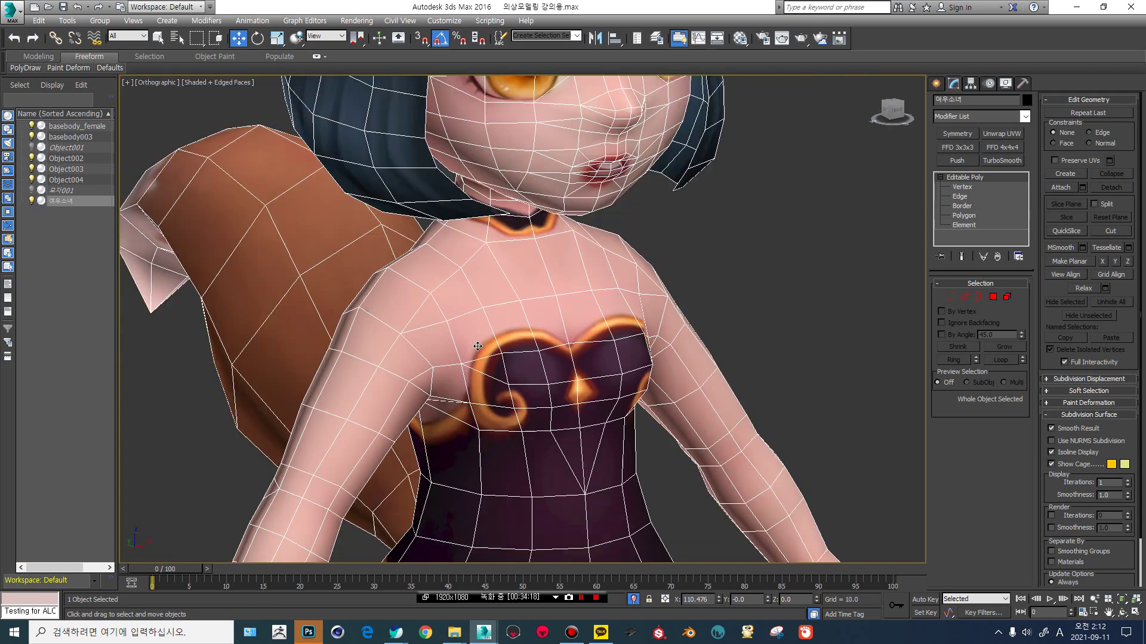
alt+middle_drag(477, 346, 519, 346)
scroll(510, 347, up, 3)
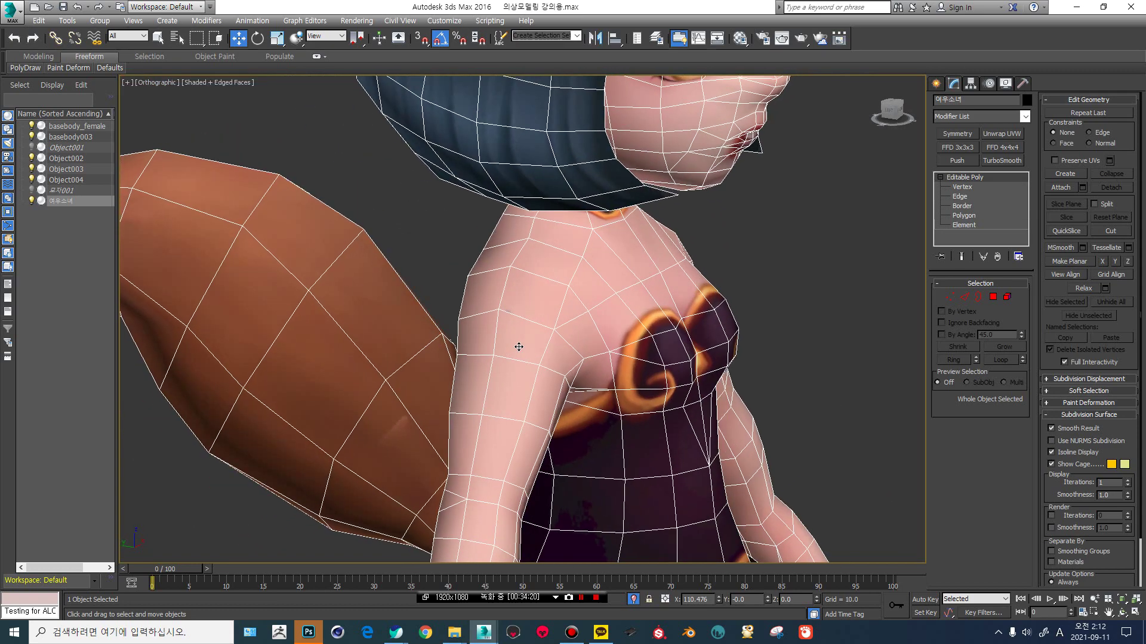
scroll(519, 346, down, 2)
scroll(507, 366, down, 2)
middle_drag(382, 360, 736, 346)
scroll(382, 360, down, 3)
alt+middle_drag(381, 360, 724, 377)
scroll(628, 364, up, 6)
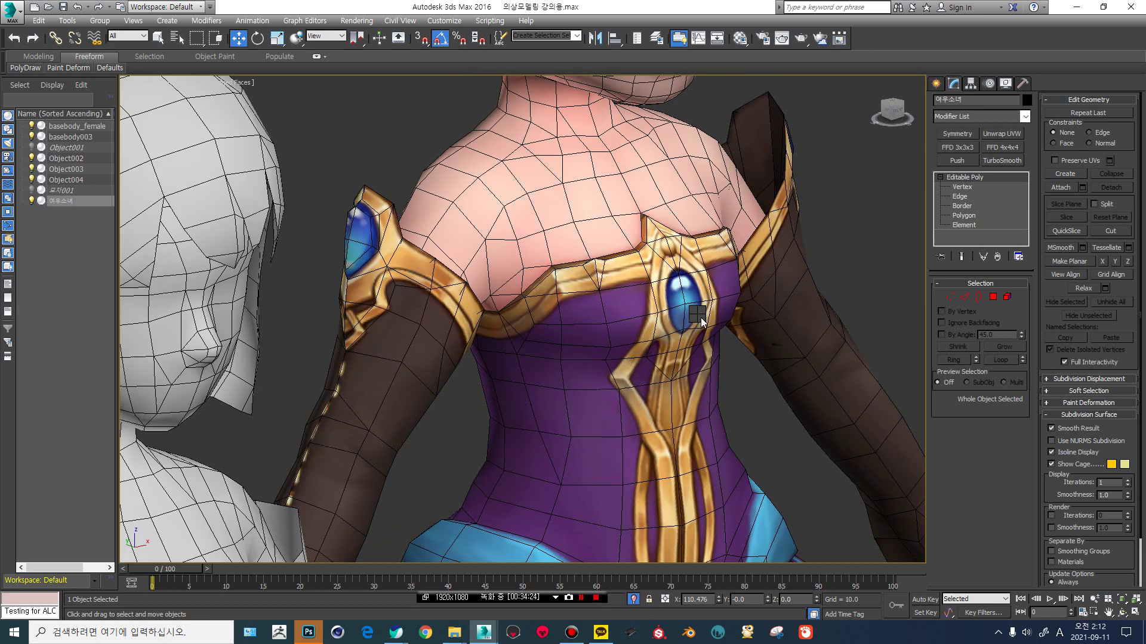
Select the thin rim polygons along the front of basebody003's gold corset neckline, around the central peak.
right_click(701, 317)
click(725, 400)
click(678, 129)
click(620, 197)
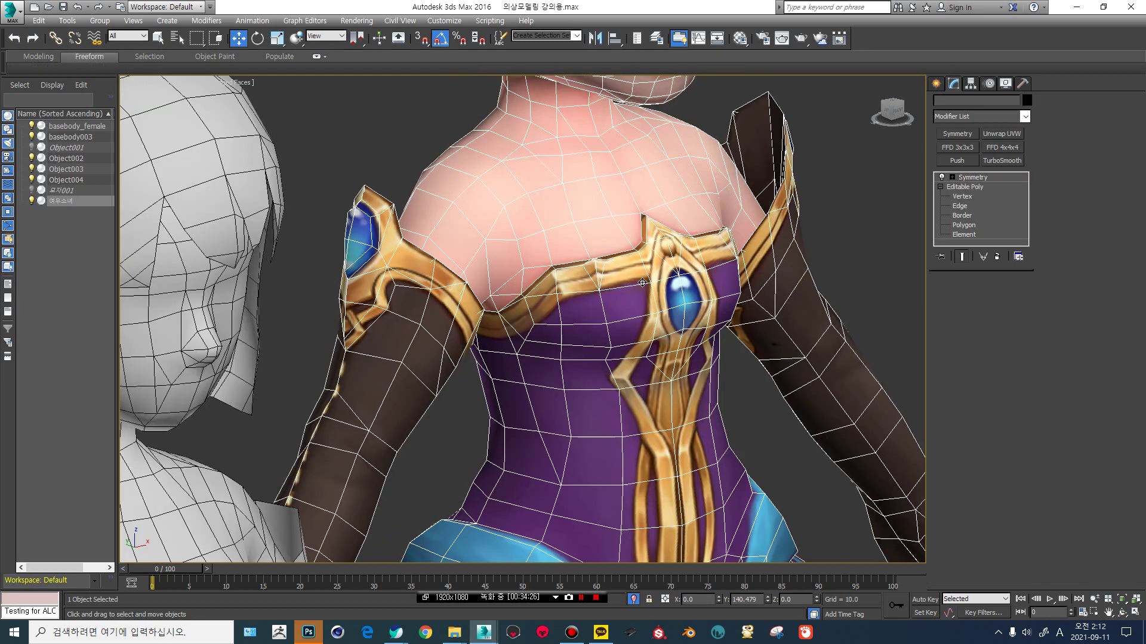
scroll(620, 286, up, 3)
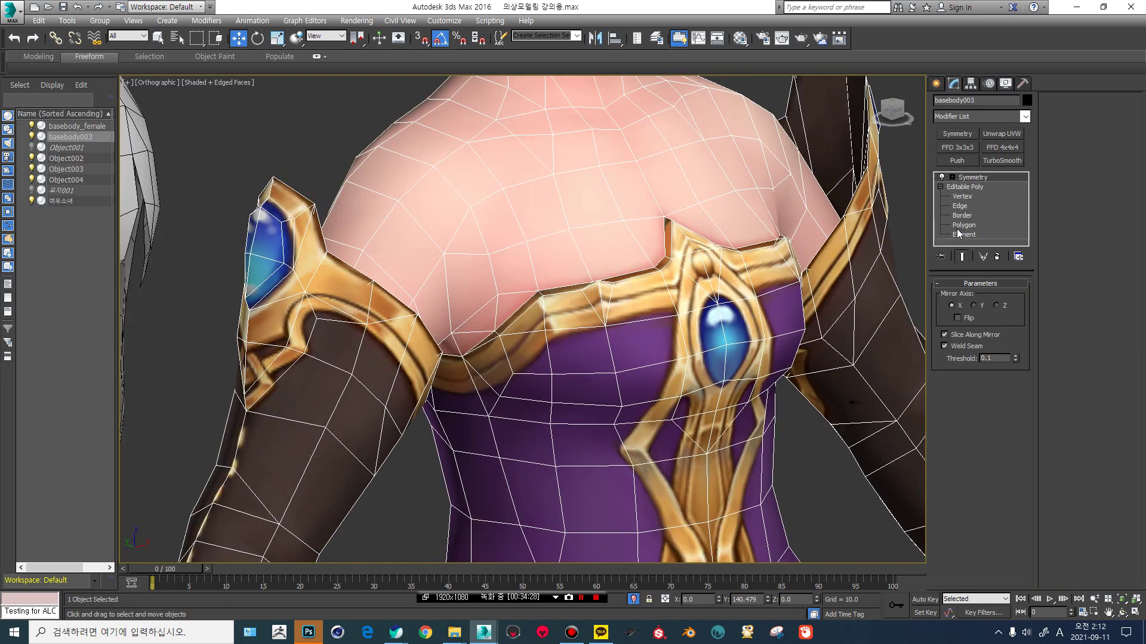
click(959, 227)
alt+middle_drag(692, 268, 533, 324)
scroll(533, 324, up, 4)
click(548, 299)
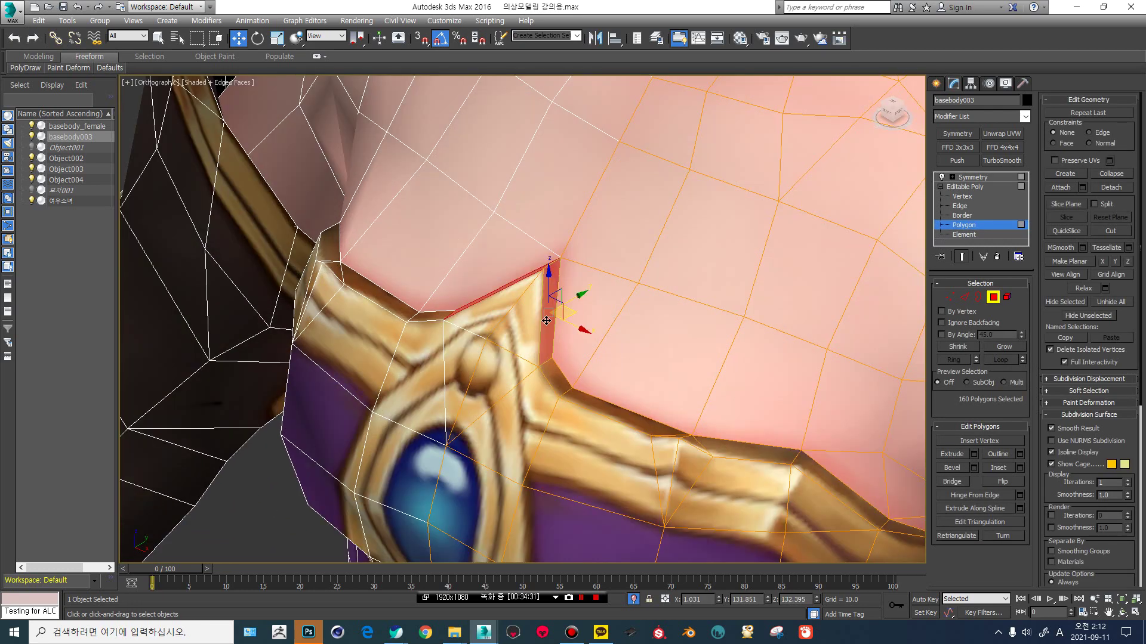
ctrl+click(552, 373)
ctrl+click(657, 426)
ctrl+click(718, 445)
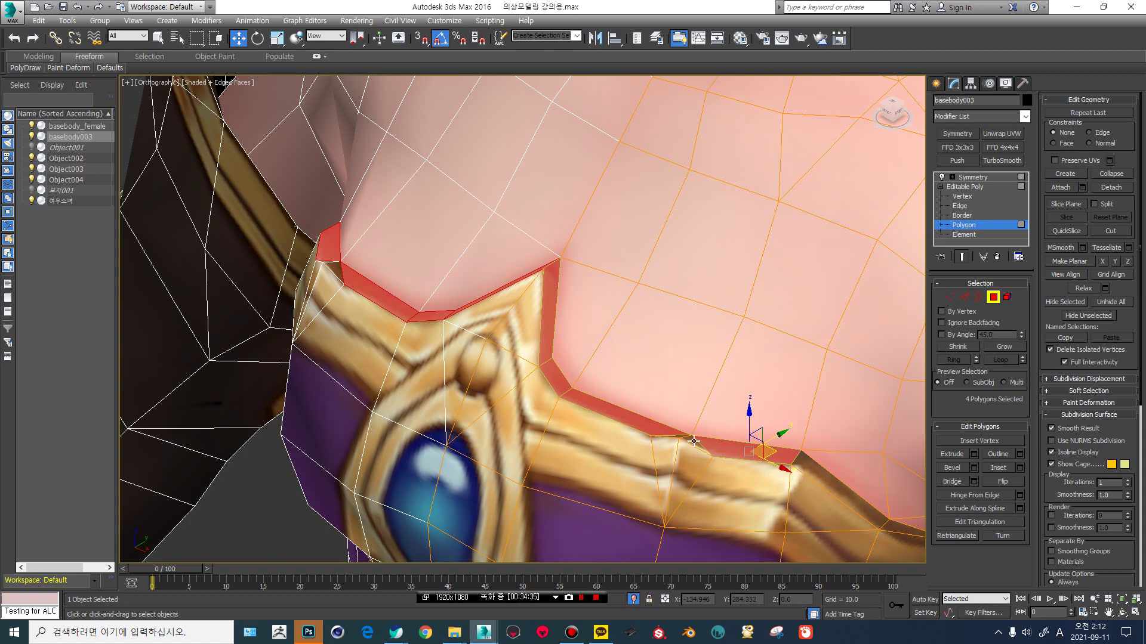
ctrl+click(690, 447)
Extend the basebody003 neckline rim selection around the side and onto the back of the corset.
alt+middle_drag(690, 446, 669, 335)
ctrl+click(669, 336)
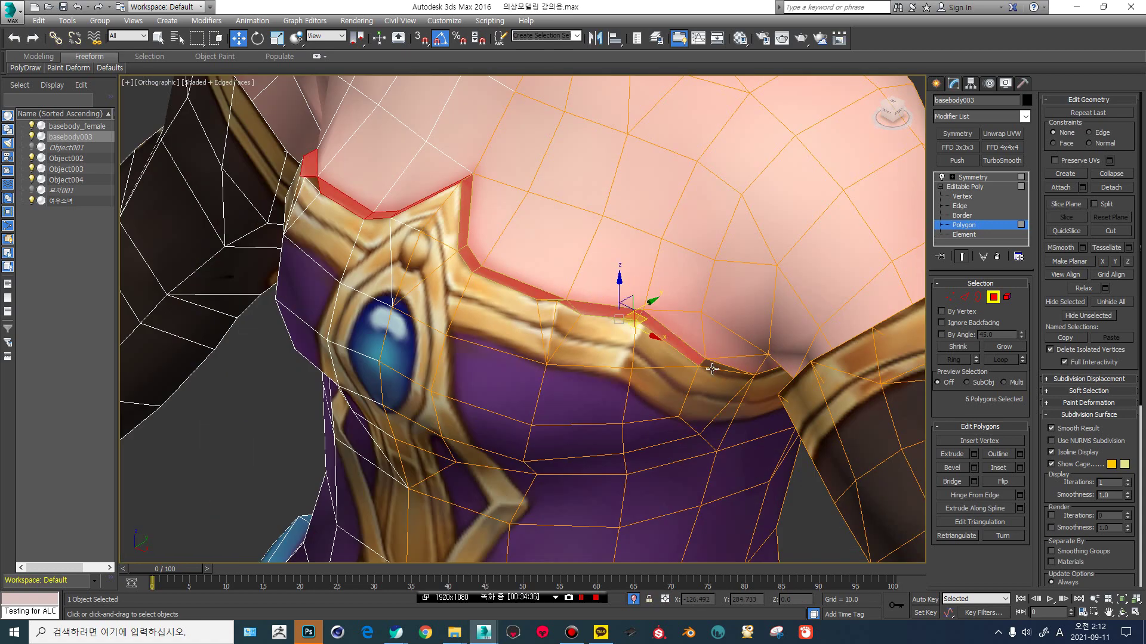
ctrl+click(716, 368)
scroll(719, 364, down, 5)
alt+middle_drag(836, 352, 650, 388)
ctrl+click(746, 384)
ctrl+click(628, 363)
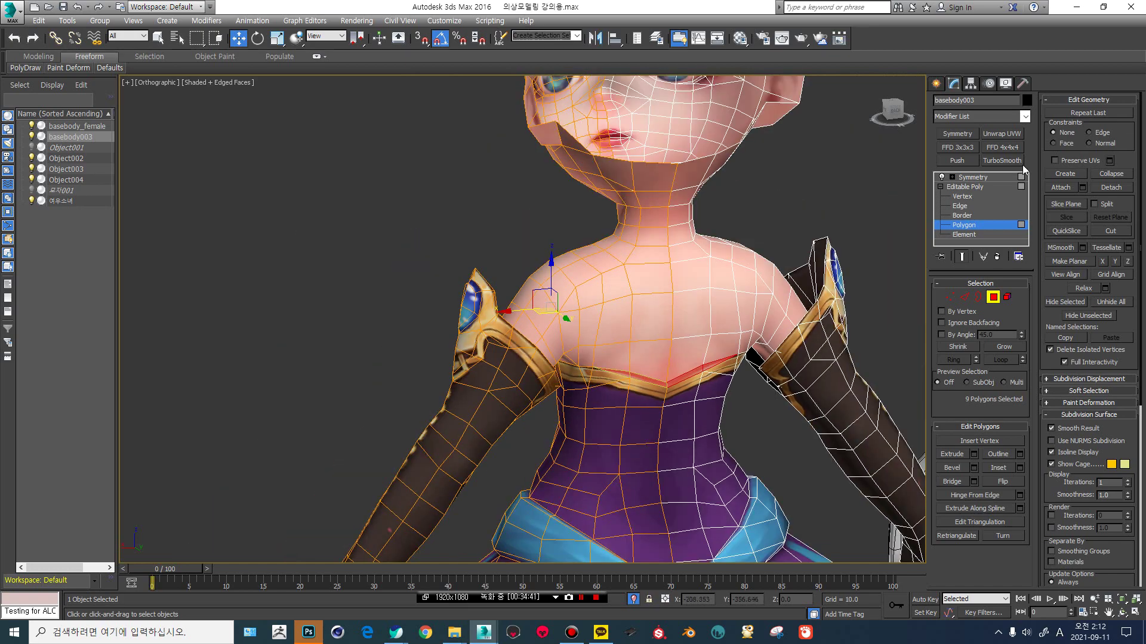
click(977, 186)
Select basebody_female and compare its chest topology with the reference character's corset neckline from the front.
scroll(612, 243, down, 5)
alt+middle_drag(612, 244, 603, 221)
middle_drag(475, 257, 609, 228)
click(475, 265)
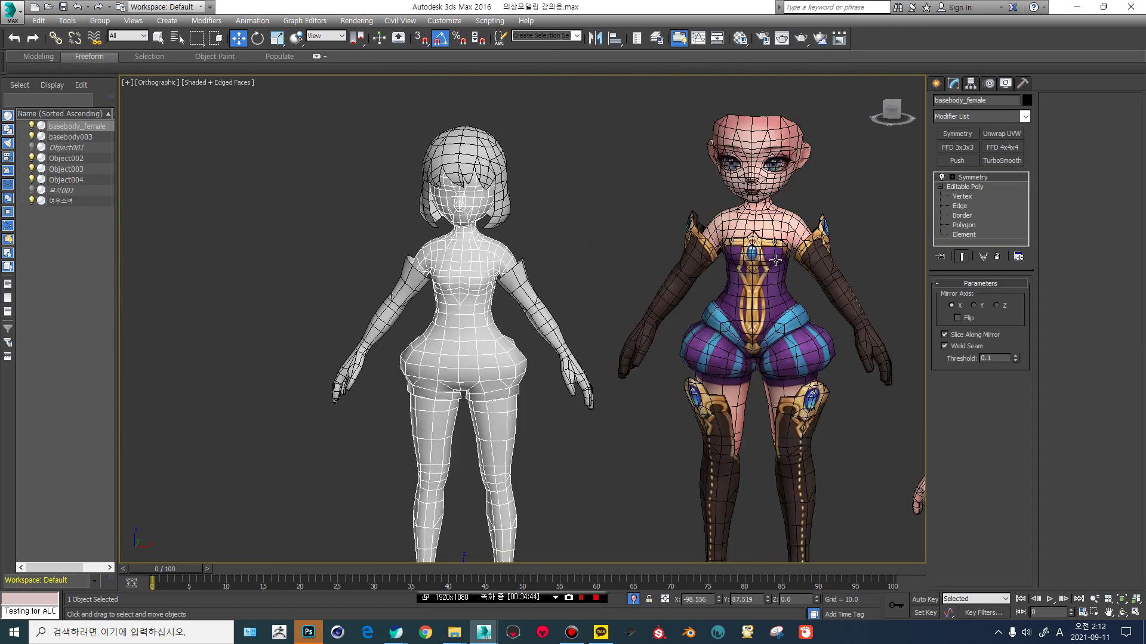
scroll(772, 263, up, 8)
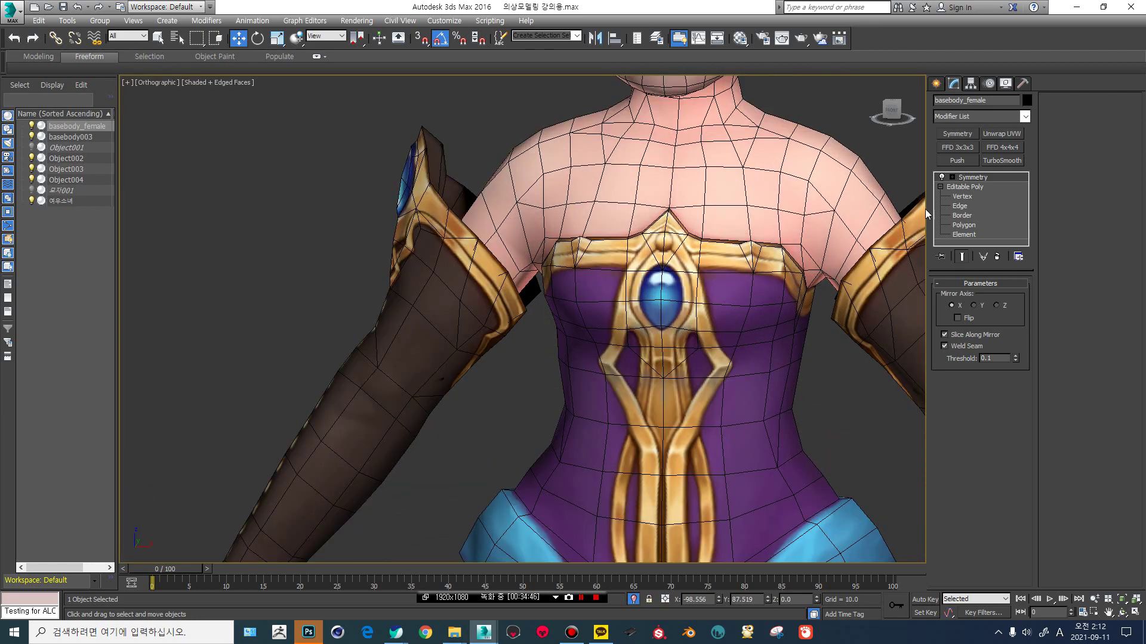
click(962, 202)
scroll(580, 254, down, 4)
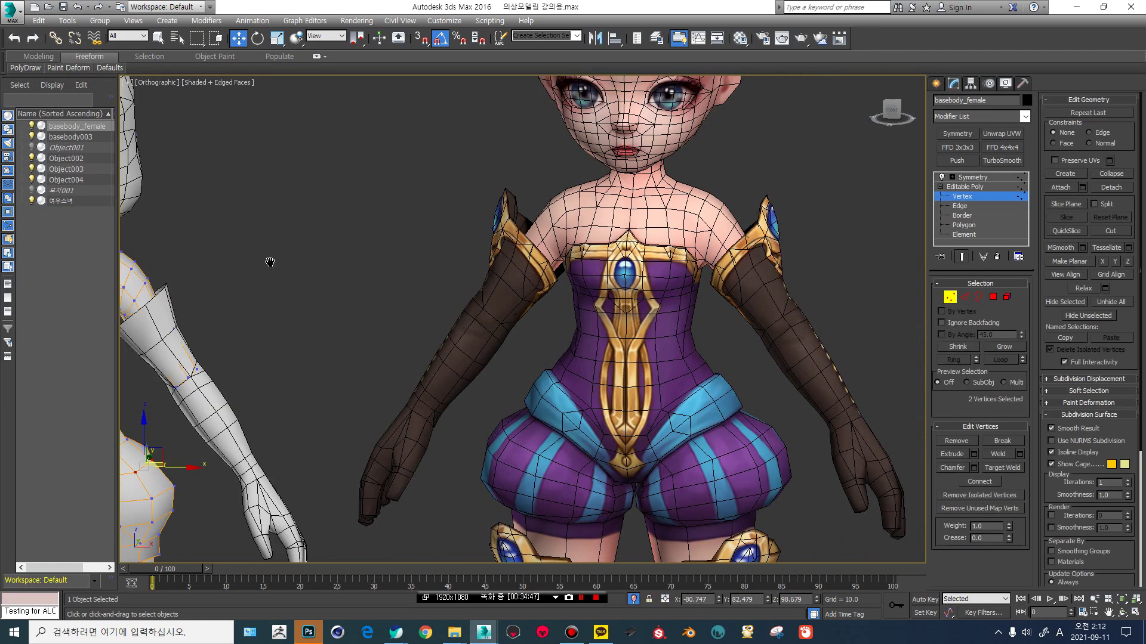
middle_drag(268, 261, 425, 281)
scroll(545, 285, down, 4)
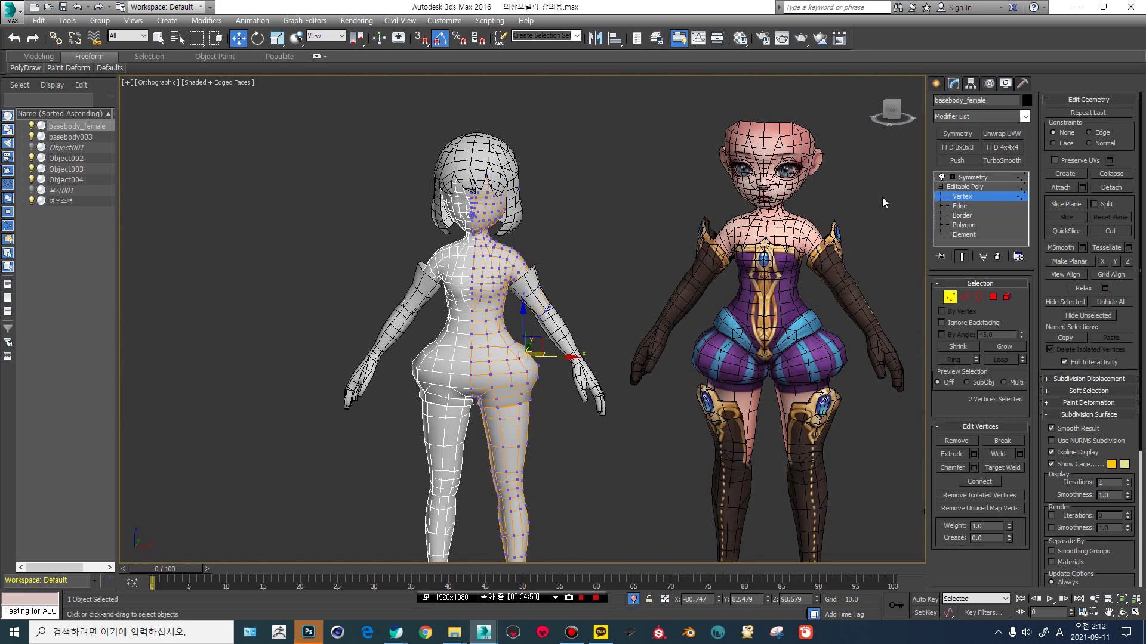
Select basebody_female together with Object002, Object003 and Object004 and move them closer to the reference character.
click(950, 187)
drag(315, 167, 608, 422)
drag(506, 260, 654, 261)
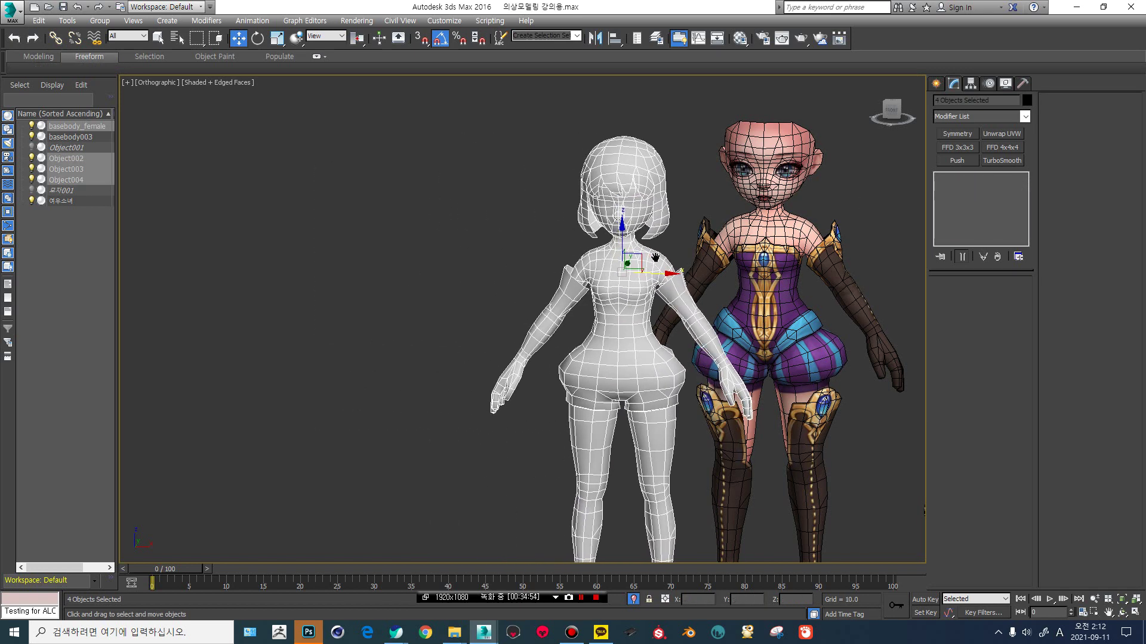
middle_drag(661, 242, 642, 262)
scroll(642, 262, up, 4)
Cut short diagonal edges into the upper chest of basebody_female beside the centre line.
click(697, 193)
click(609, 289)
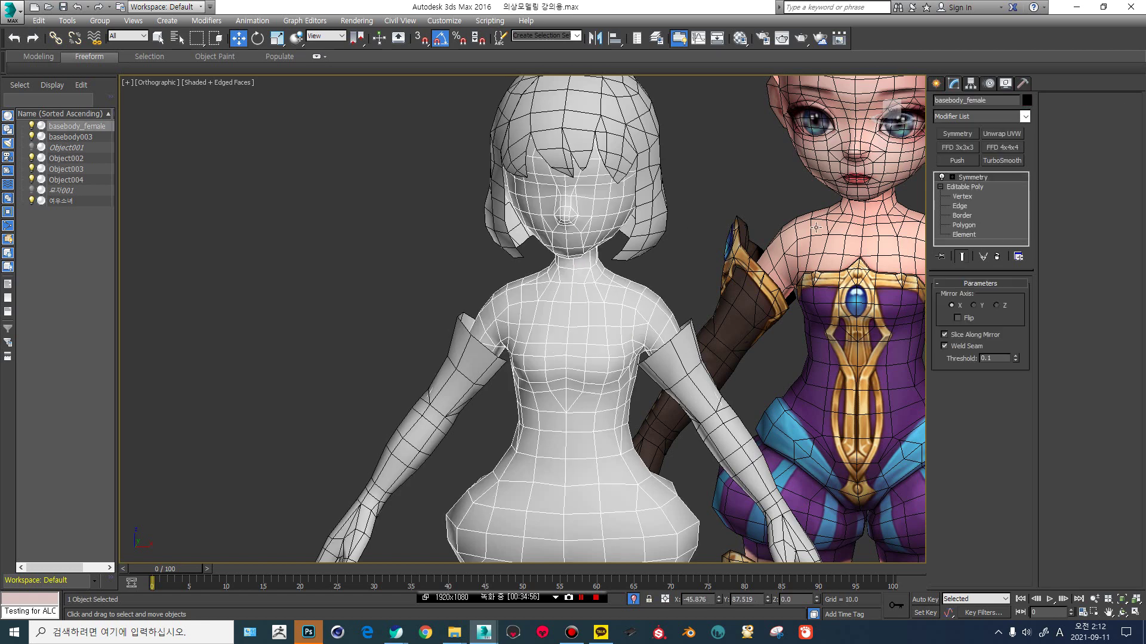
click(962, 196)
middle_drag(514, 299, 274, 317)
scroll(420, 306, up, 3)
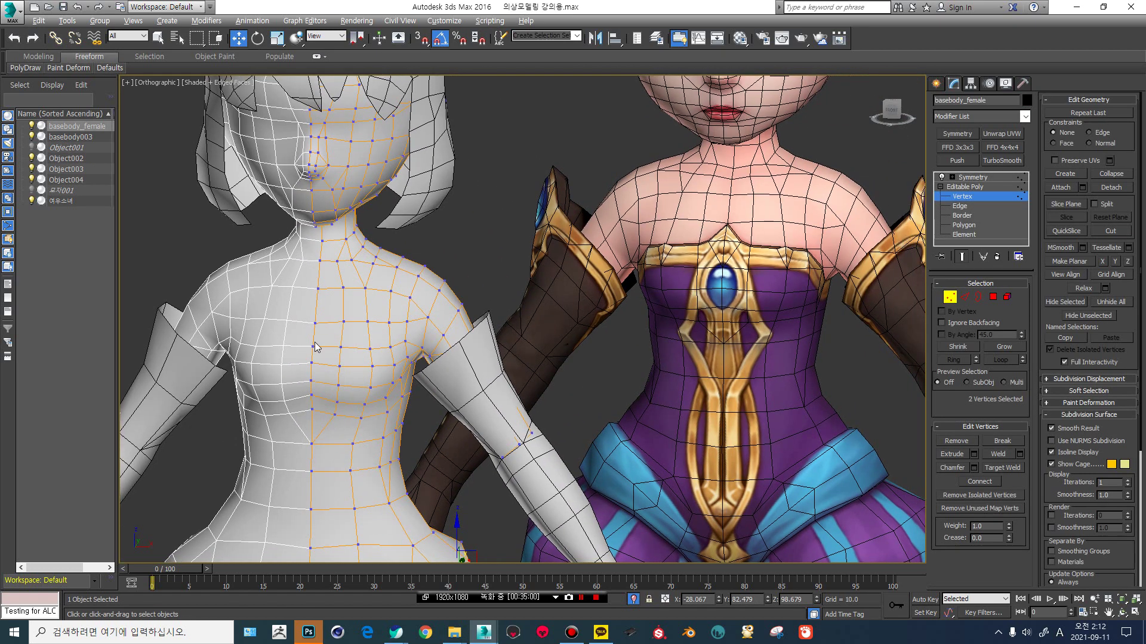
key(alt)
alt+middle_drag(385, 300, 349, 304)
key(alt+c)
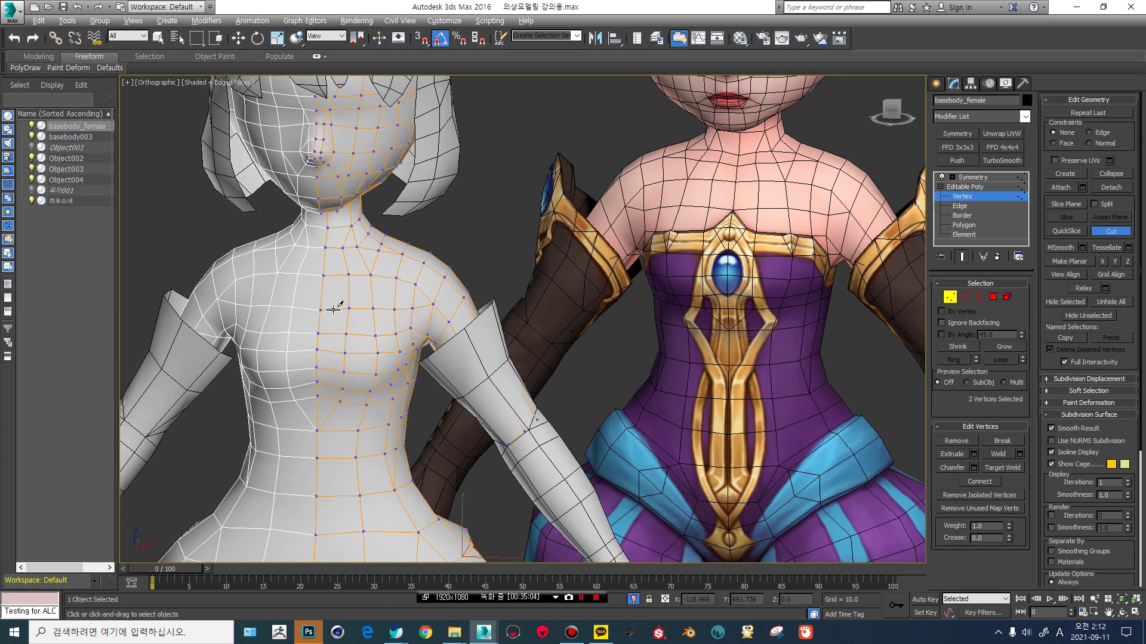
click(321, 310)
click(333, 326)
click(344, 333)
right_click(345, 333)
Examine basebody_female's chest and armpit topology against the side of the reference corset neckline.
alt+middle_drag(376, 340, 289, 306)
alt+middle_drag(801, 250, 781, 241)
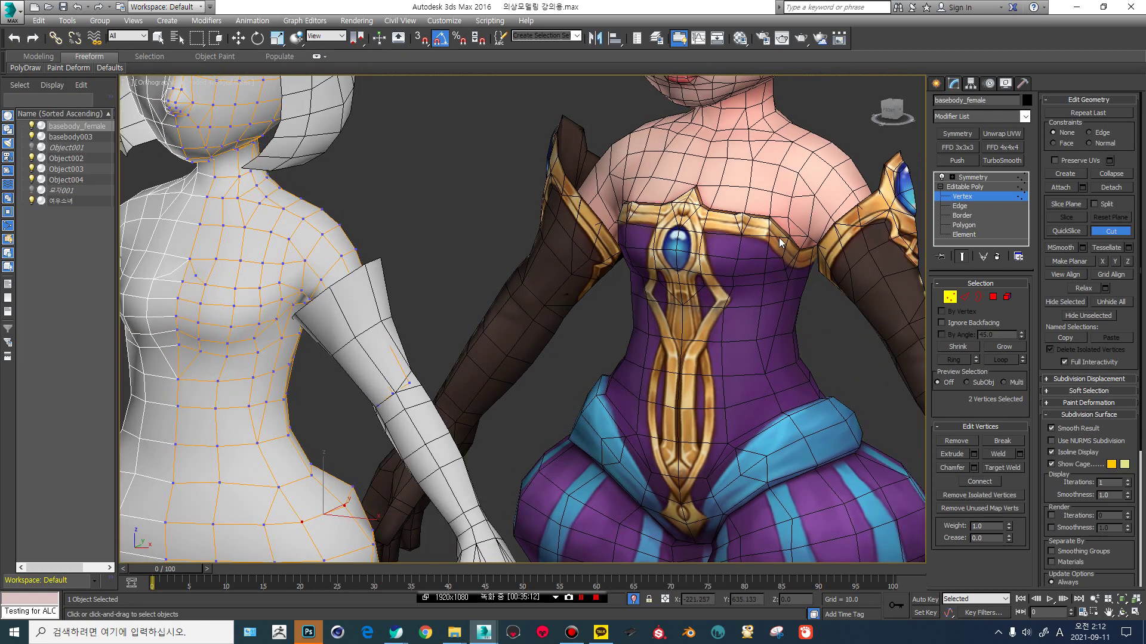
middle_drag(312, 364, 364, 302)
scroll(288, 247, up, 2)
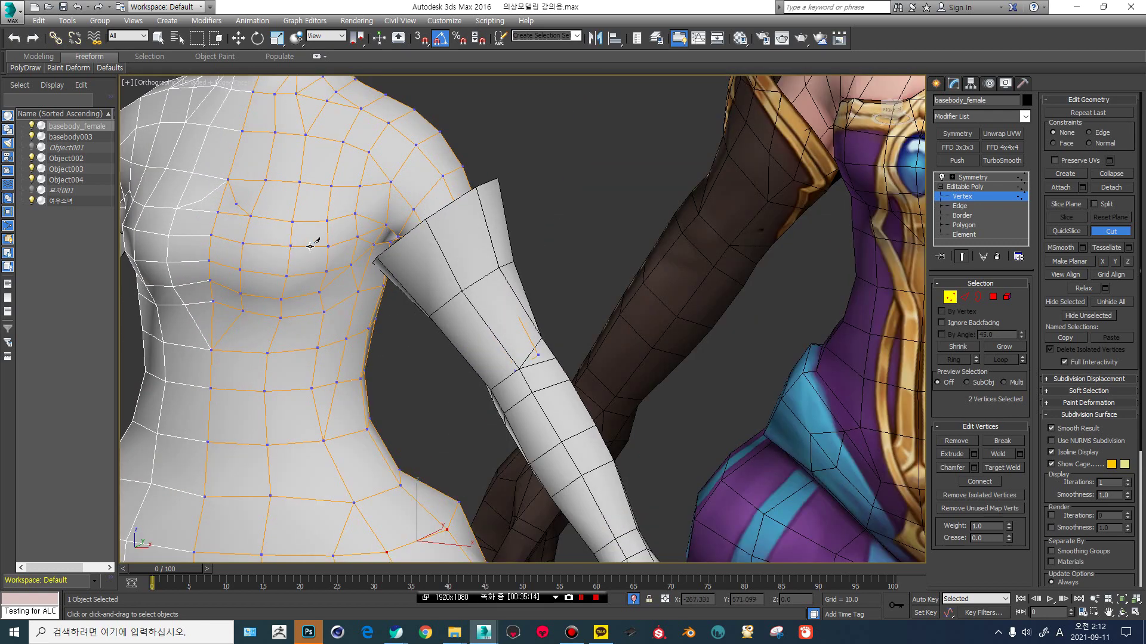
scroll(353, 253, down, 2)
middle_drag(361, 251, 347, 265)
scroll(338, 251, up, 2)
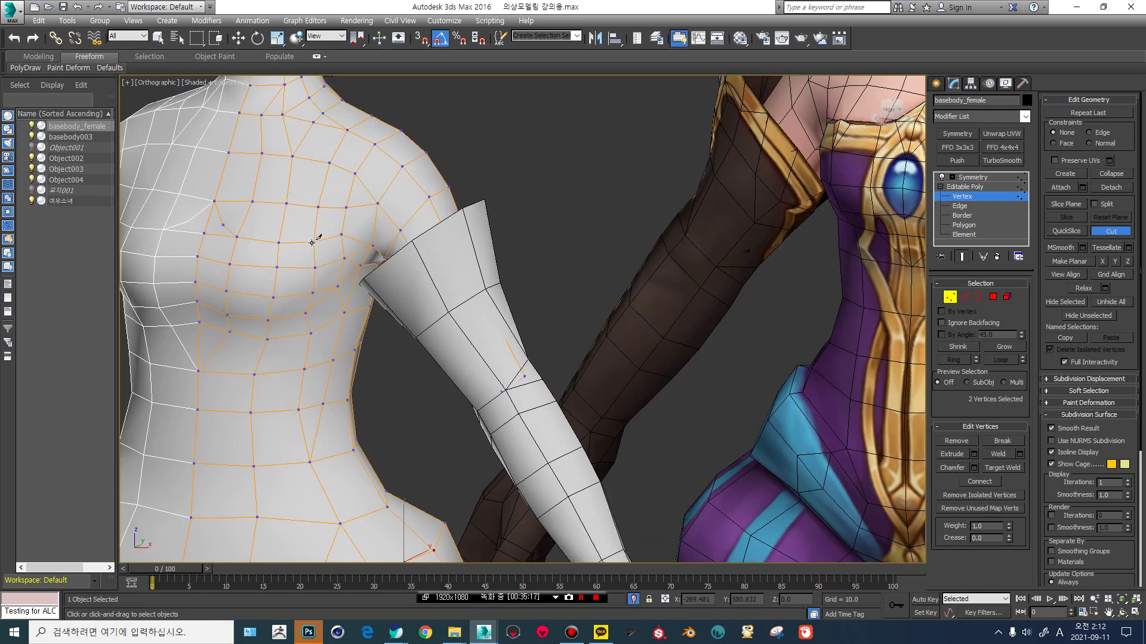
click(313, 241)
mouse_move(343, 259)
alt+middle_down()
mouse_move(358, 237)
mouse_move(381, 253)
mouse_move(361, 254)
alt+middle_up()
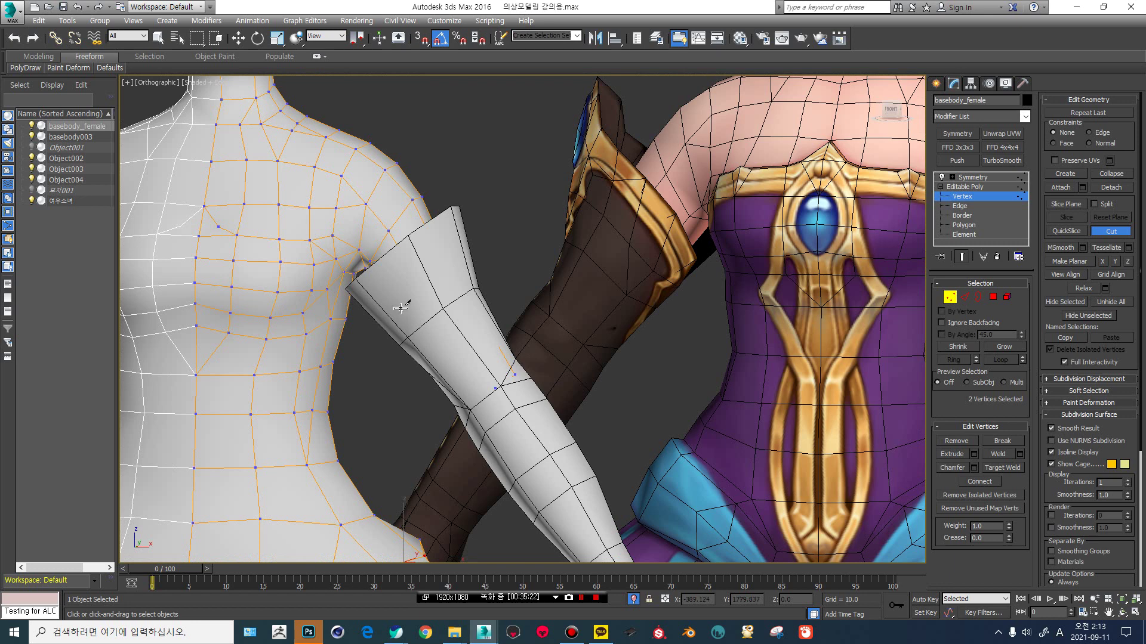
Hide every object except basebody_female.
right_click(505, 177)
right_click(507, 167)
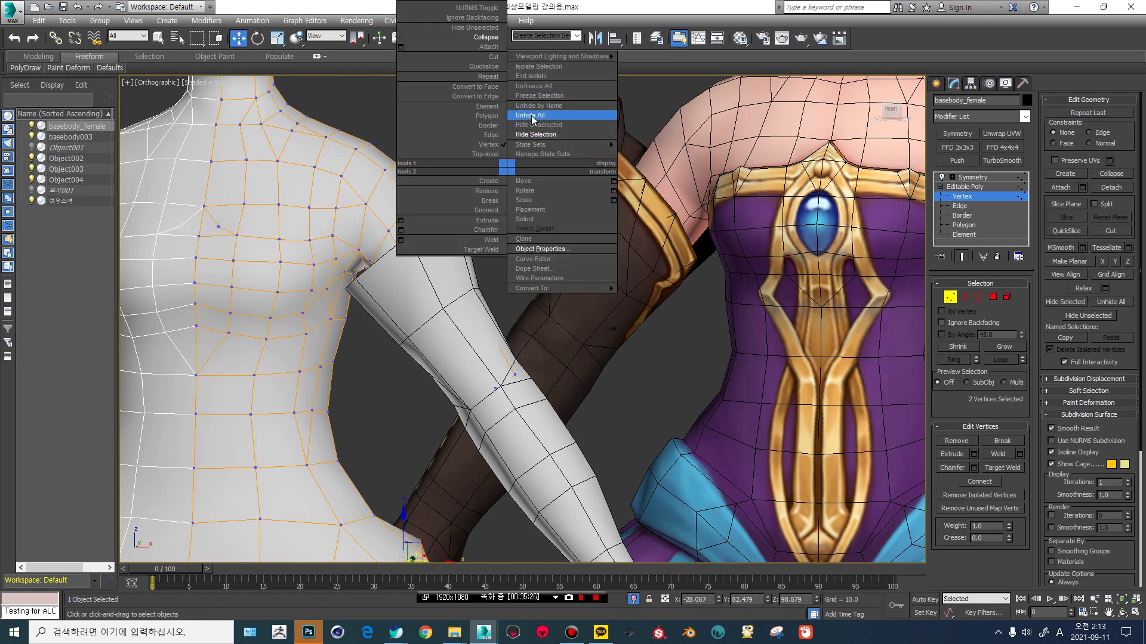
click(536, 124)
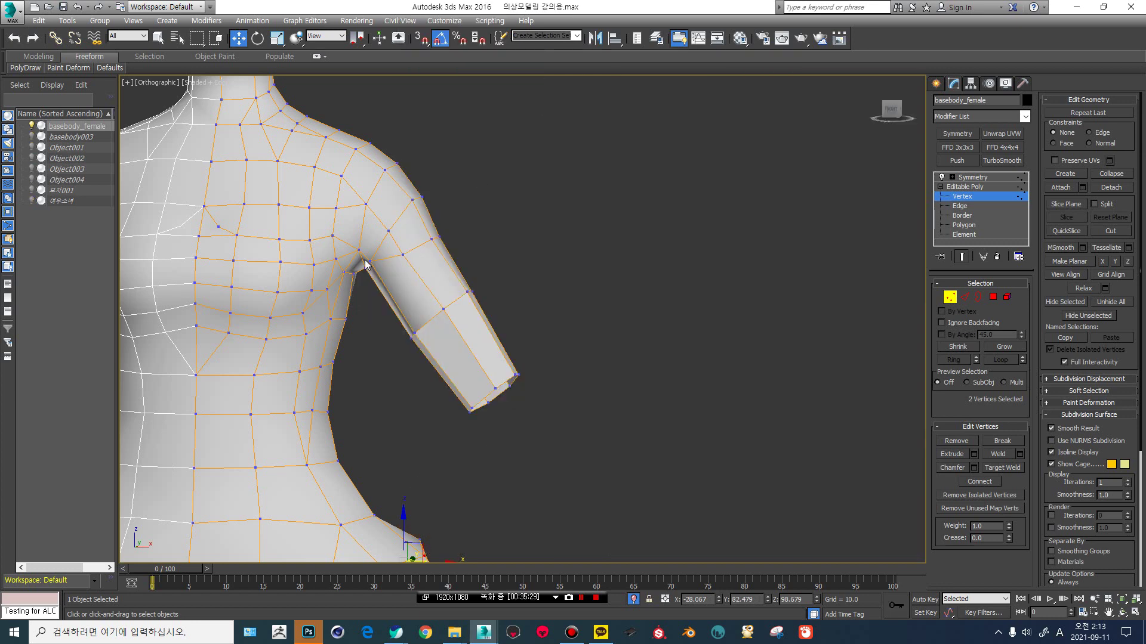
Select the short edges just beneath the armpit of basebody_female, then undo the last operation.
middle_drag(363, 260, 551, 284)
scroll(551, 283, up, 5)
alt+middle_drag(471, 291, 341, 296)
key(alt+c)
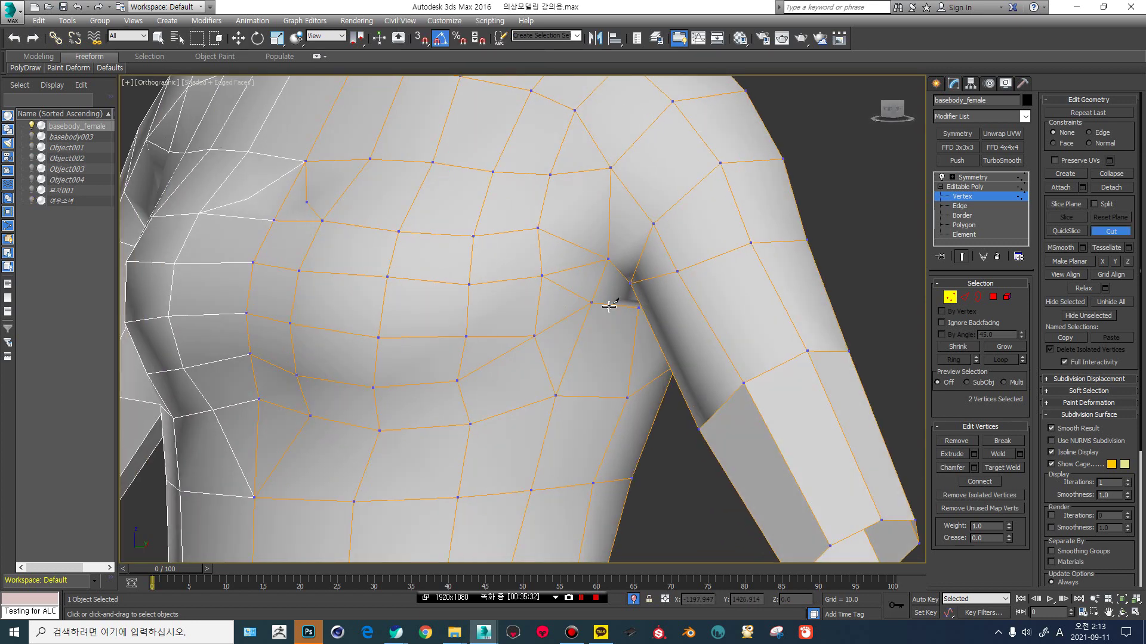
alt+middle_drag(608, 305, 633, 295)
click(959, 196)
click(959, 206)
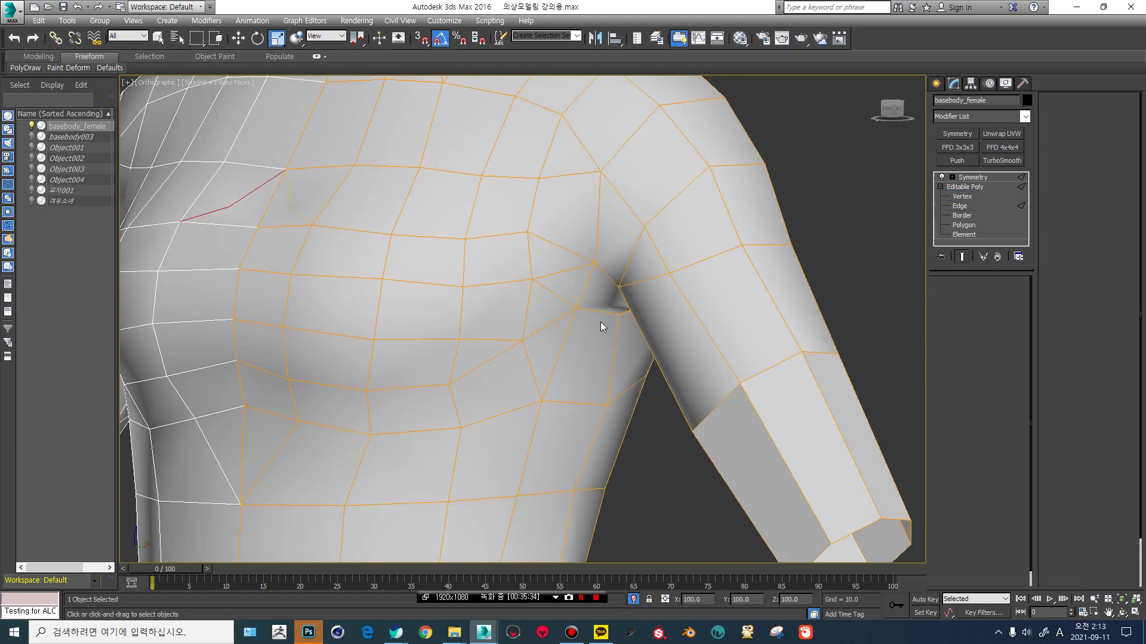
click(598, 310)
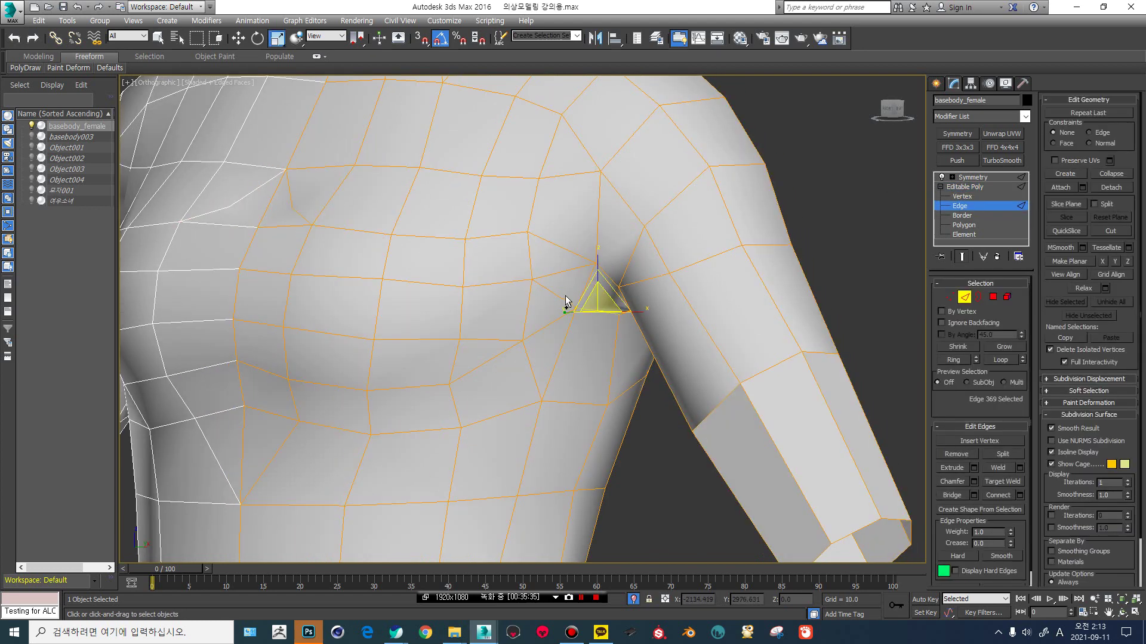
ctrl+click(623, 316)
mouse_move(578, 332)
alt+middle_down()
mouse_move(529, 310)
mouse_move(528, 293)
mouse_move(501, 325)
mouse_move(490, 300)
mouse_move(568, 327)
alt+middle_up()
key(ctrl+z)
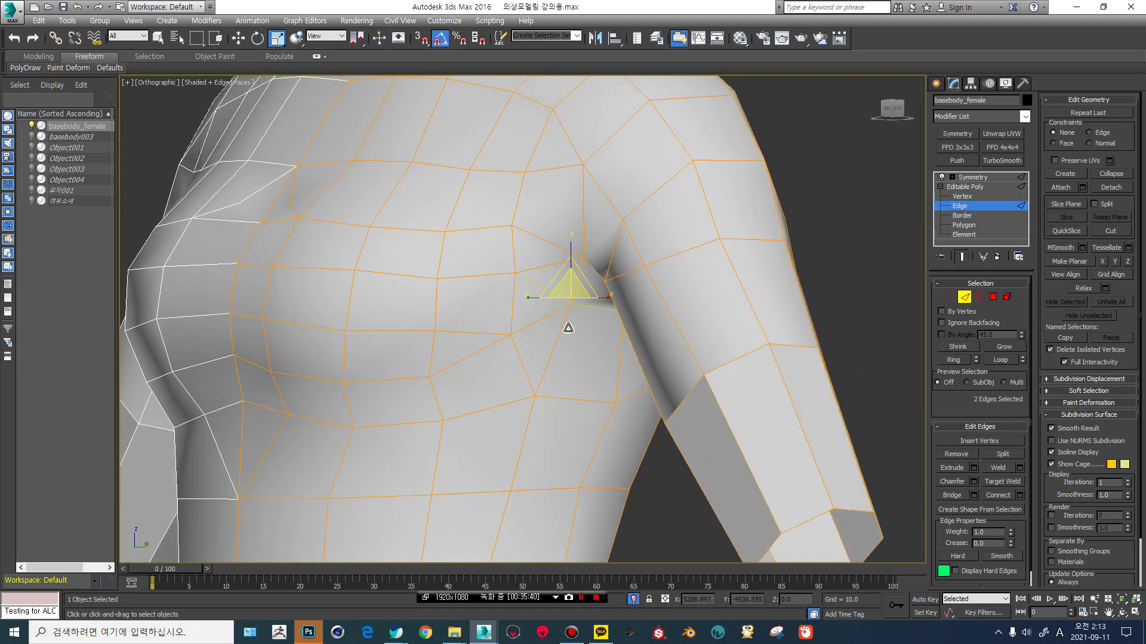
Cut a neckline edge across basebody_female's bust, running diagonally down from the upper chest to beneath the armpit.
click(961, 196)
alt+middle_drag(490, 281, 452, 299)
key(alt+c)
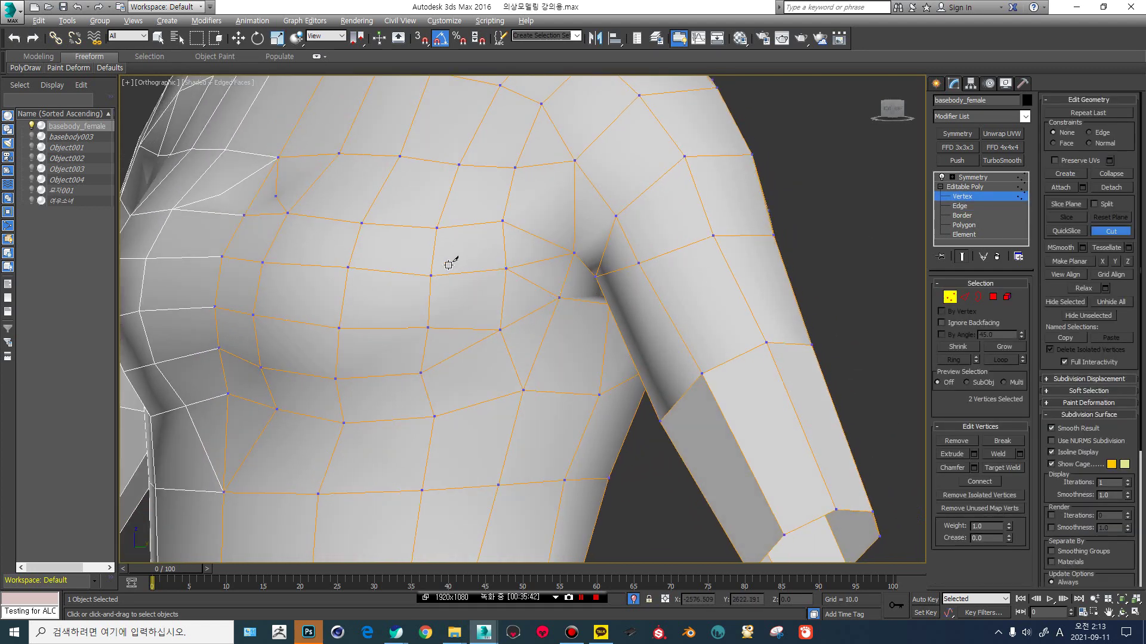
click(437, 228)
click(362, 222)
click(435, 246)
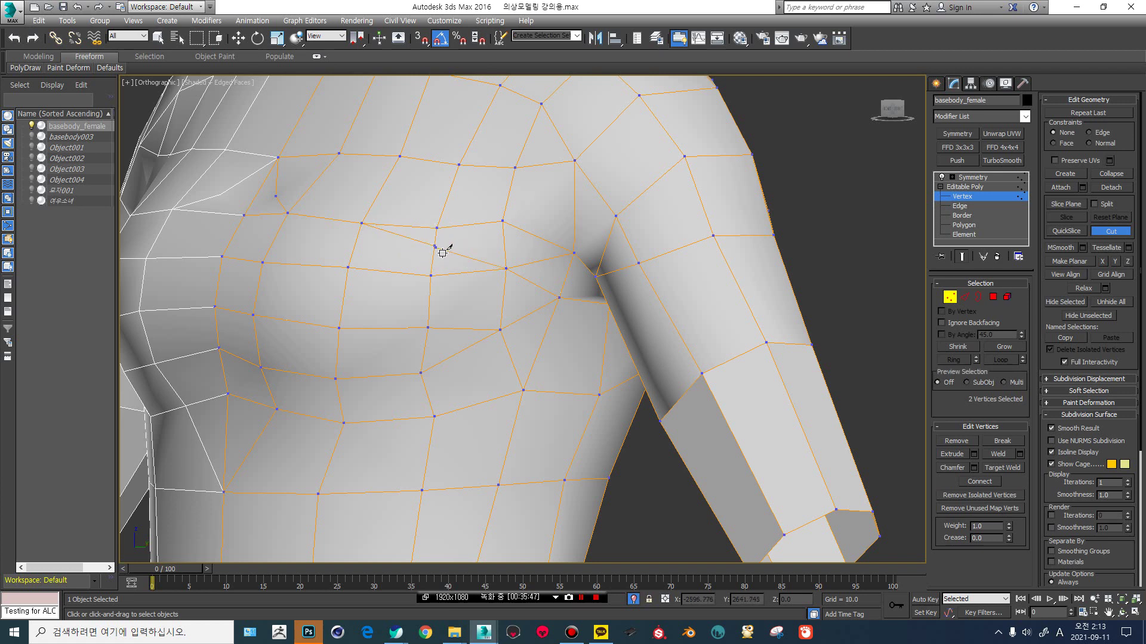
click(473, 272)
click(540, 347)
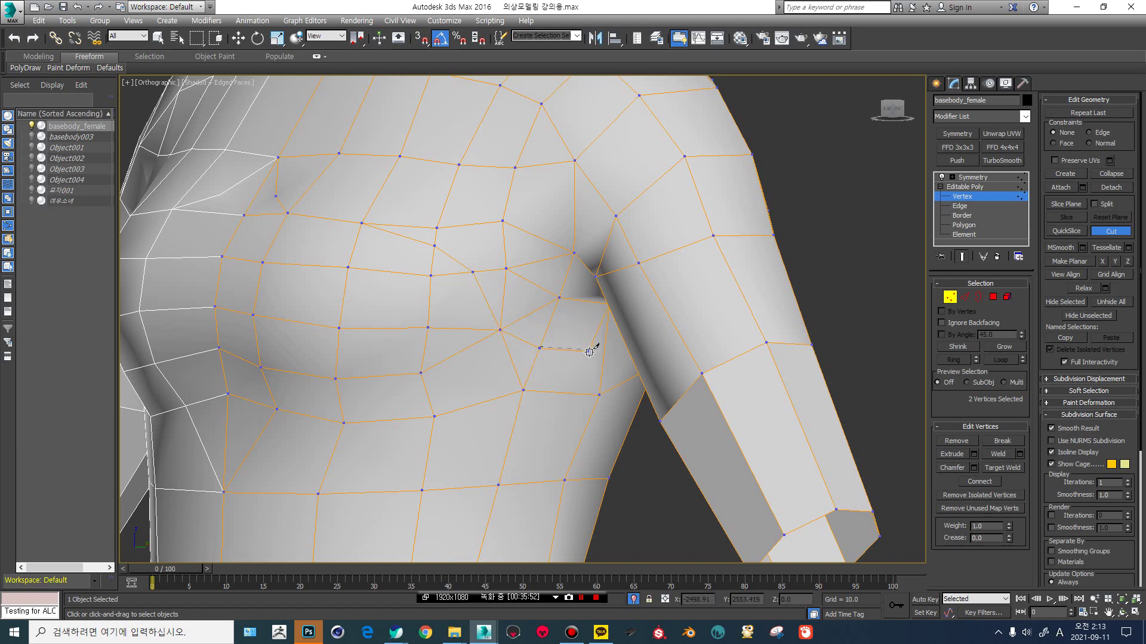
alt+middle_drag(603, 353, 416, 330)
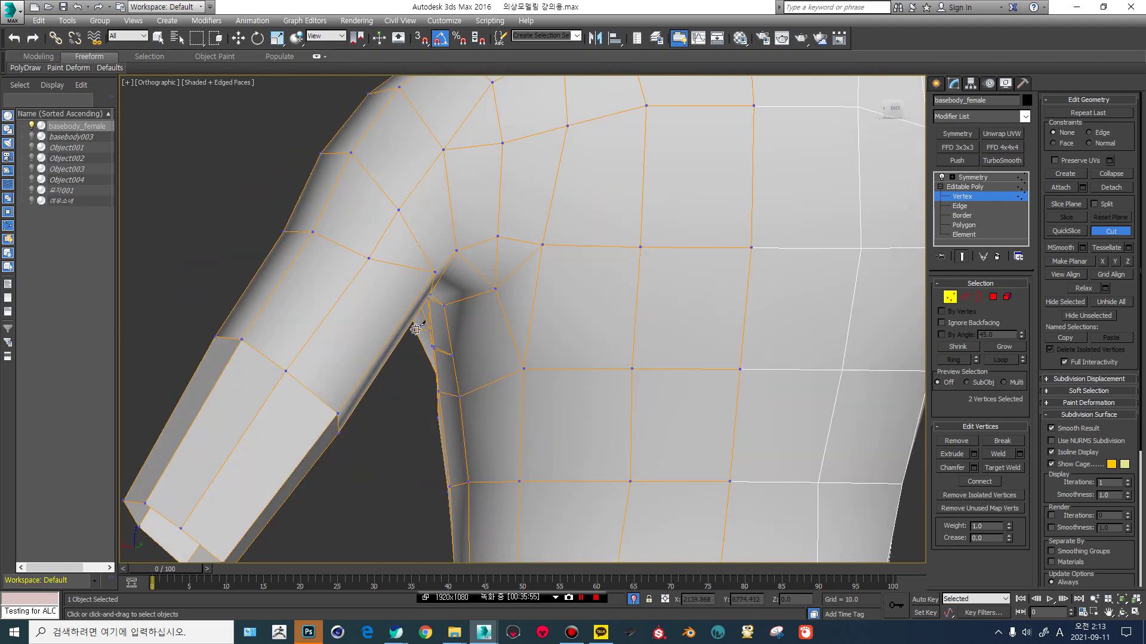
Undo the last cut segment and continue the neckline cut beneath the armpit and across to the centre of the back.
right_click(506, 331)
key(ctrl+z)
click(452, 356)
click(509, 330)
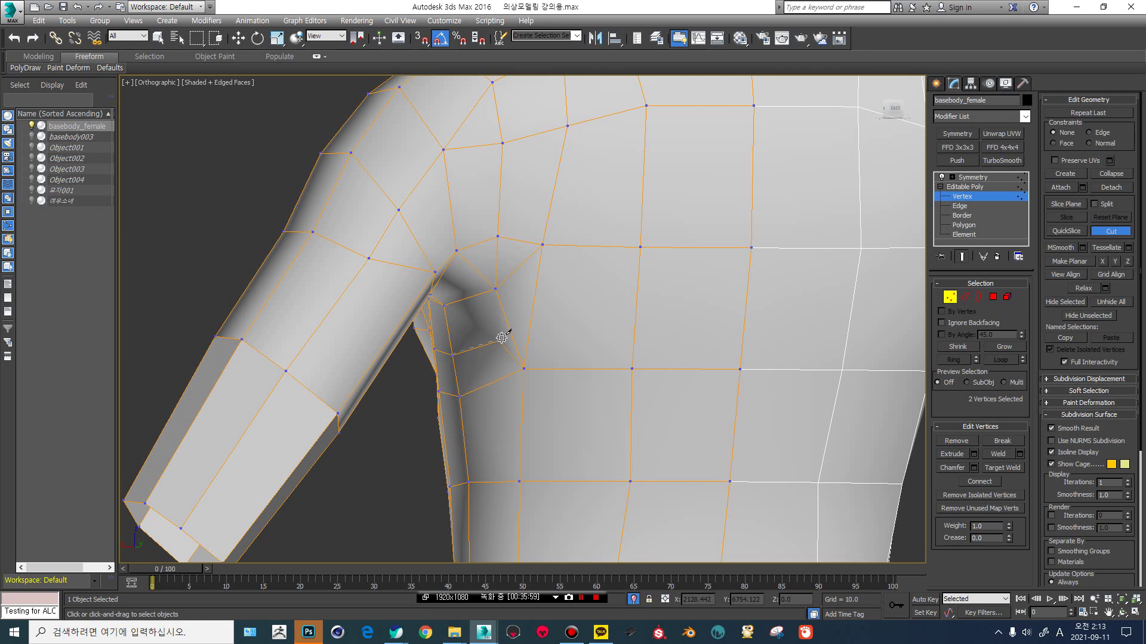
click(530, 326)
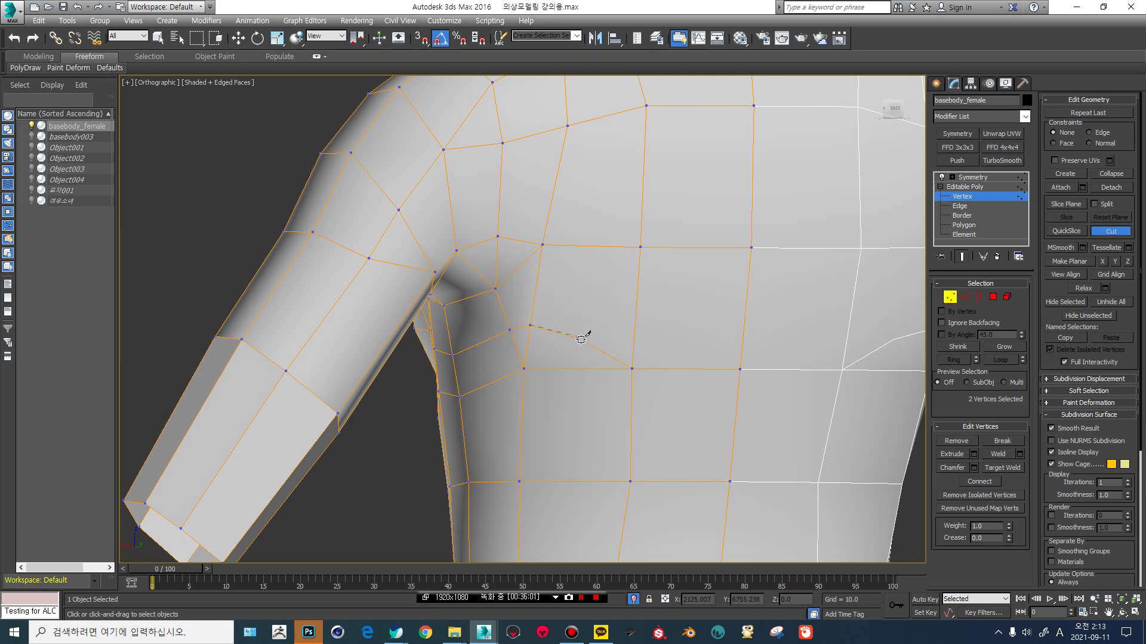
click(634, 334)
Finish the neckline cut at the centre of the back and select the arm and shoulder vertices from the back view.
click(960, 199)
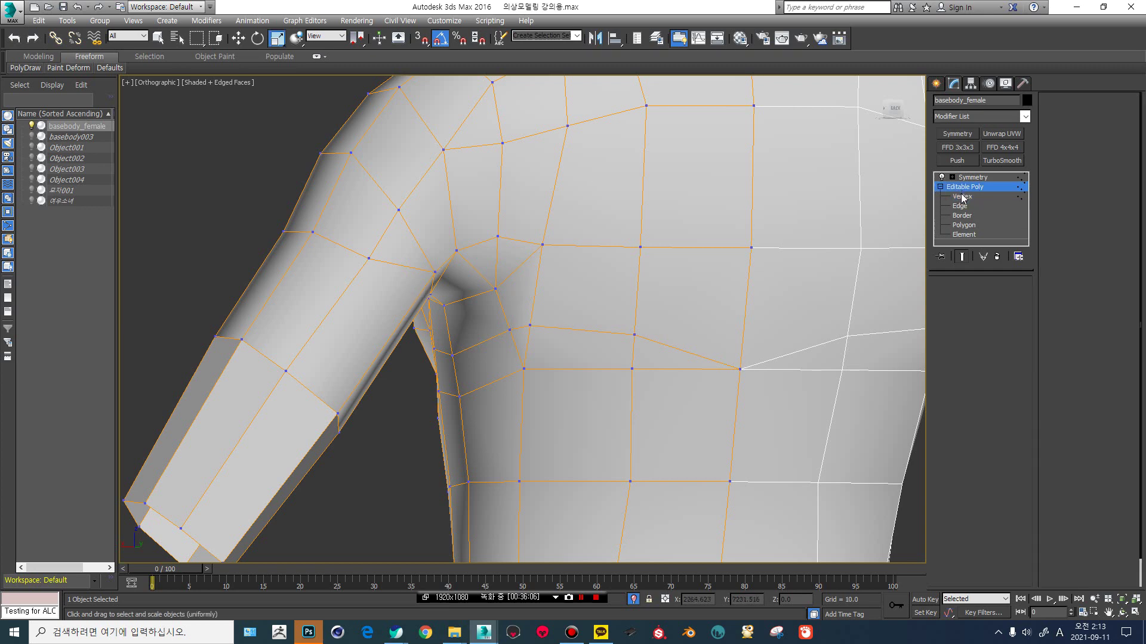
key(k)
click(957, 199)
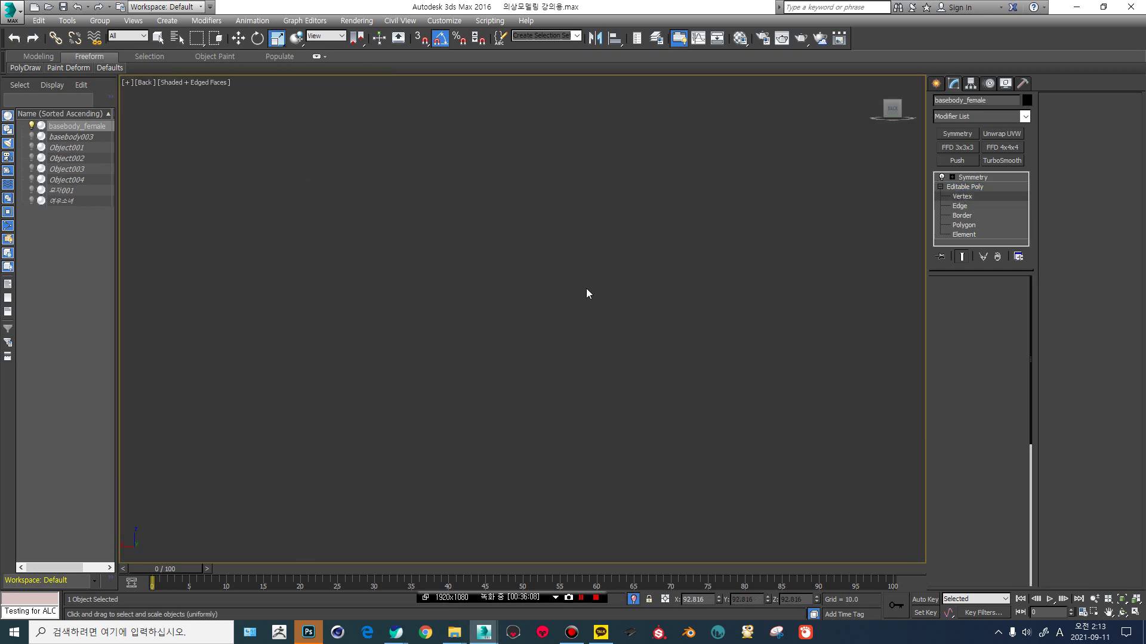
scroll(481, 255, down, 2)
scroll(460, 258, up, 2)
key(w)
scroll(459, 258, up, 6)
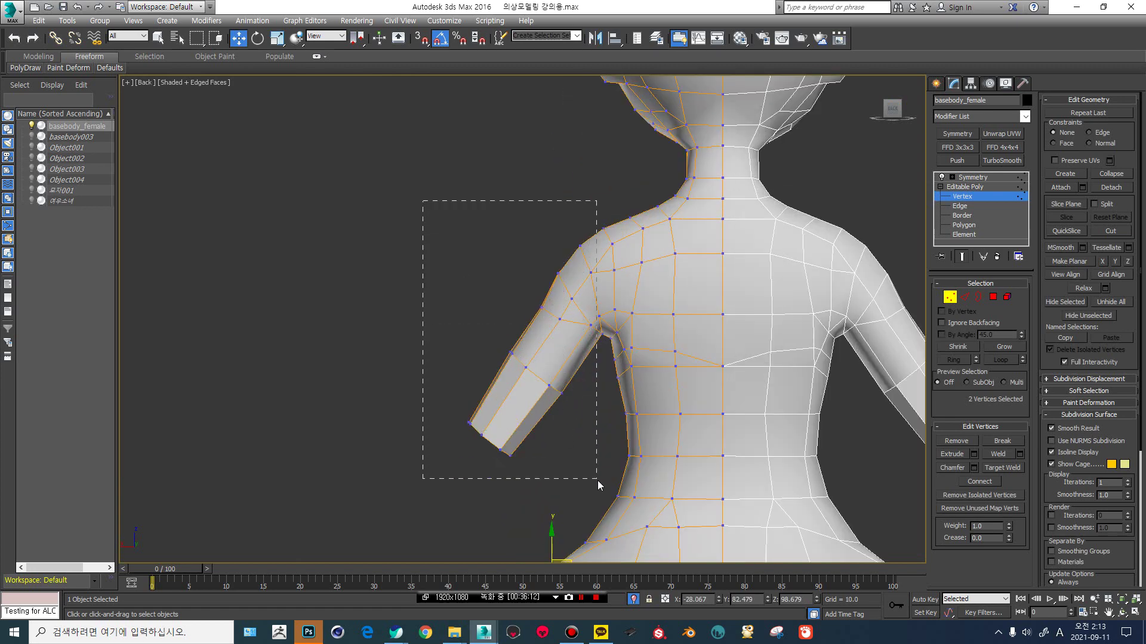
drag(598, 482, 605, 486)
ctrl+drag(628, 306, 619, 323)
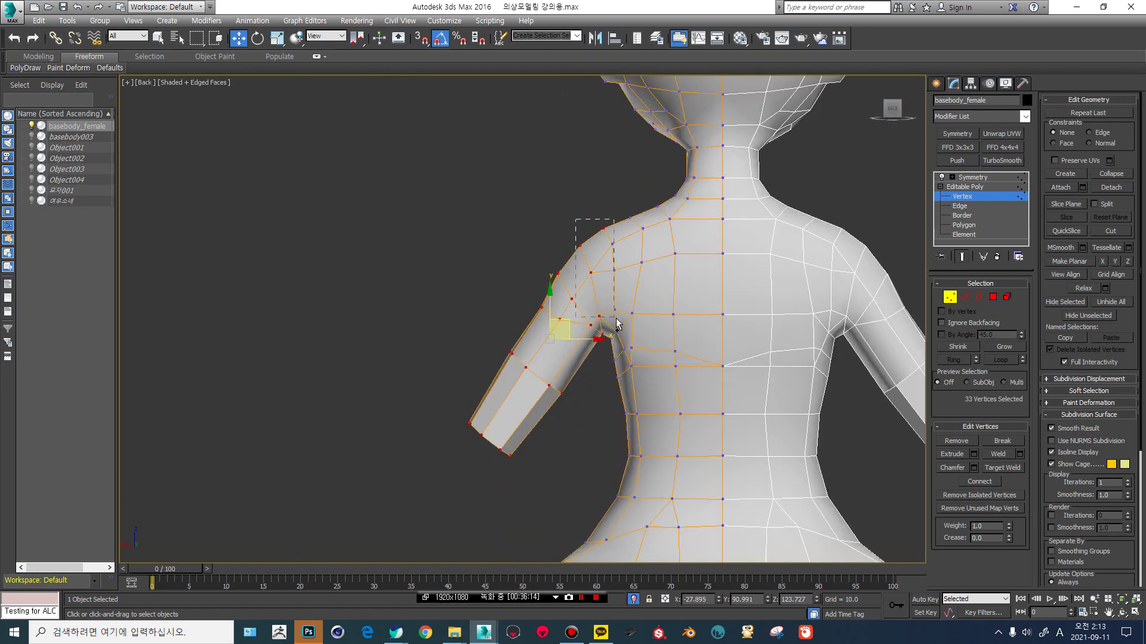
Try to raise the arm to near horizontal by rotating and repositioning the selected arm and shoulder vertices.
key(e)
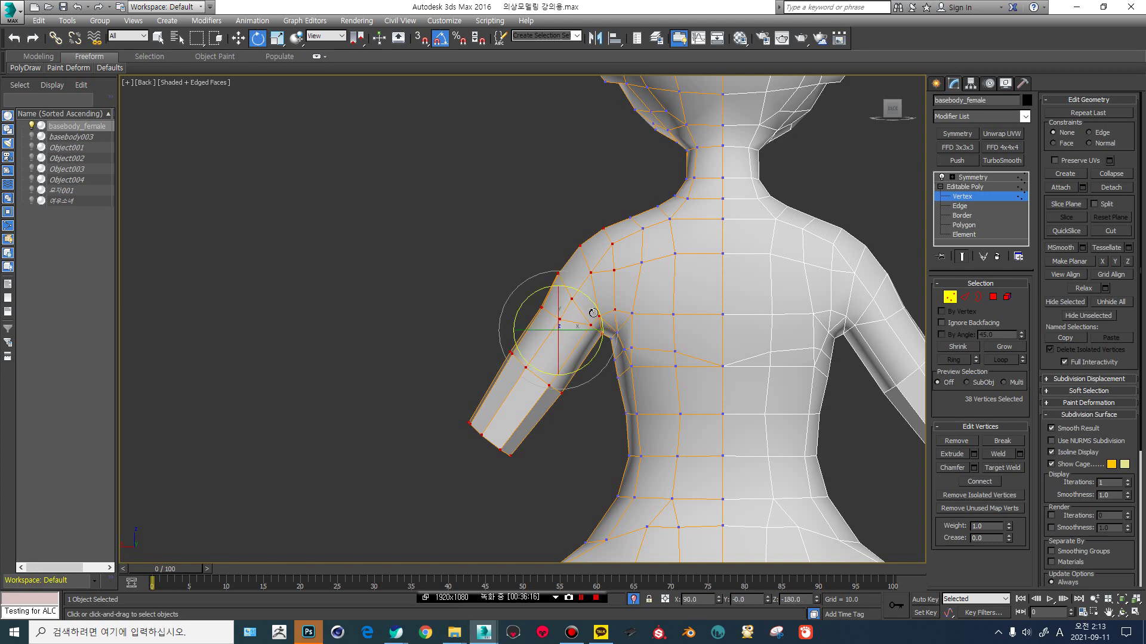
drag(585, 296, 540, 235)
key(w)
scroll(563, 294, up, 4)
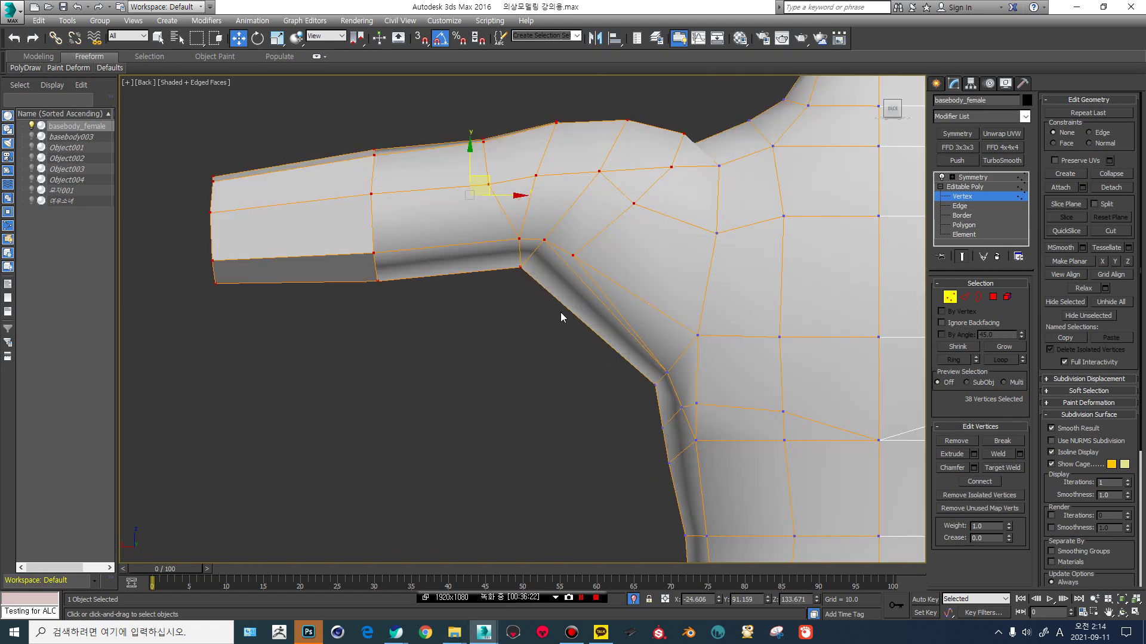
Select the stretched polygons beneath the raised arm, then undo back to the original lowered arm pose.
click(967, 225)
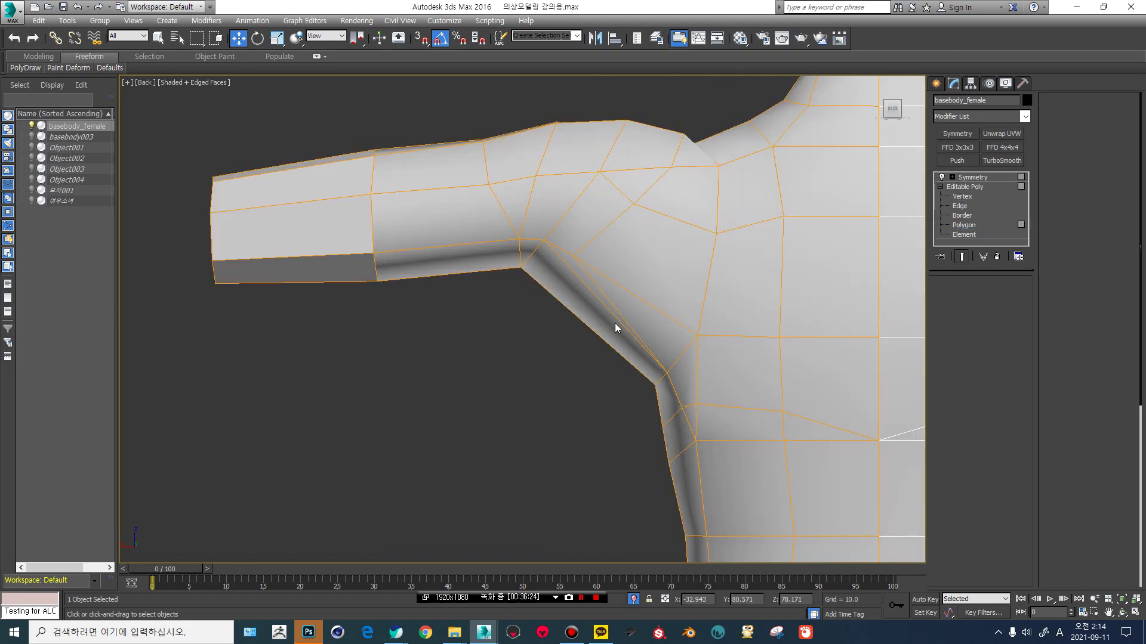
drag(615, 324, 632, 298)
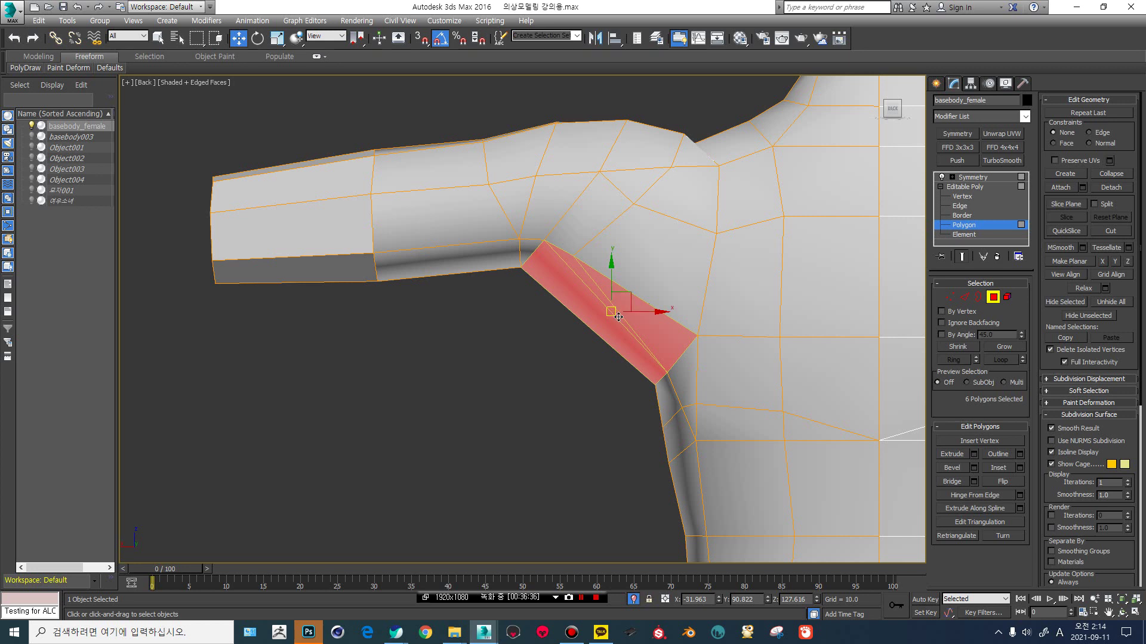
key(ctrl+z)
key(ctrl+z)
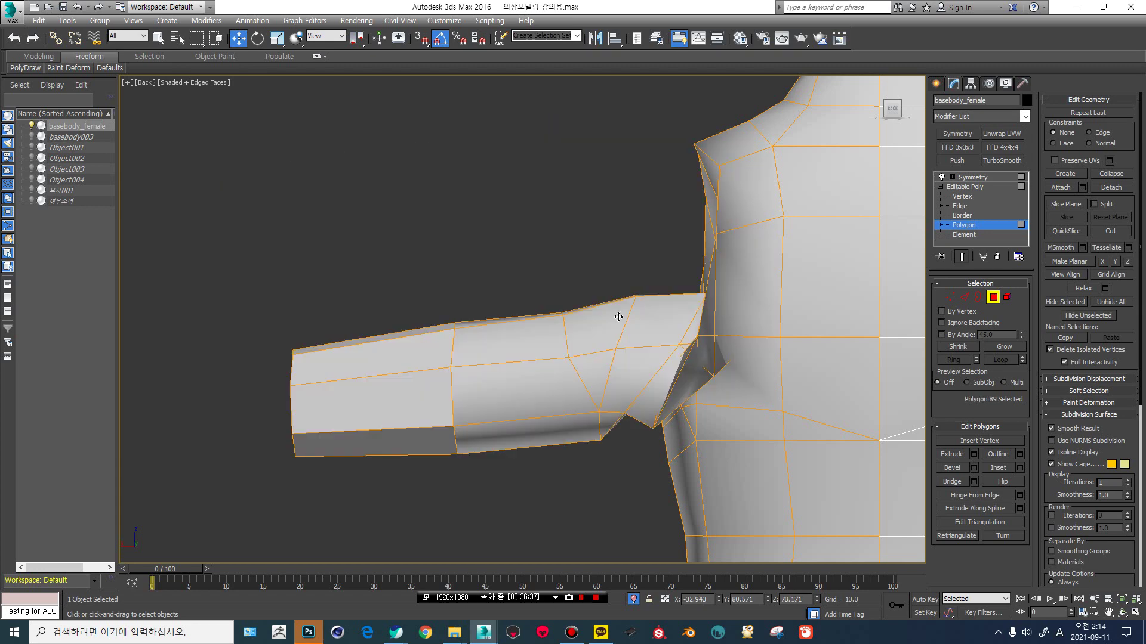
key(ctrl+z)
click(966, 190)
key(1)
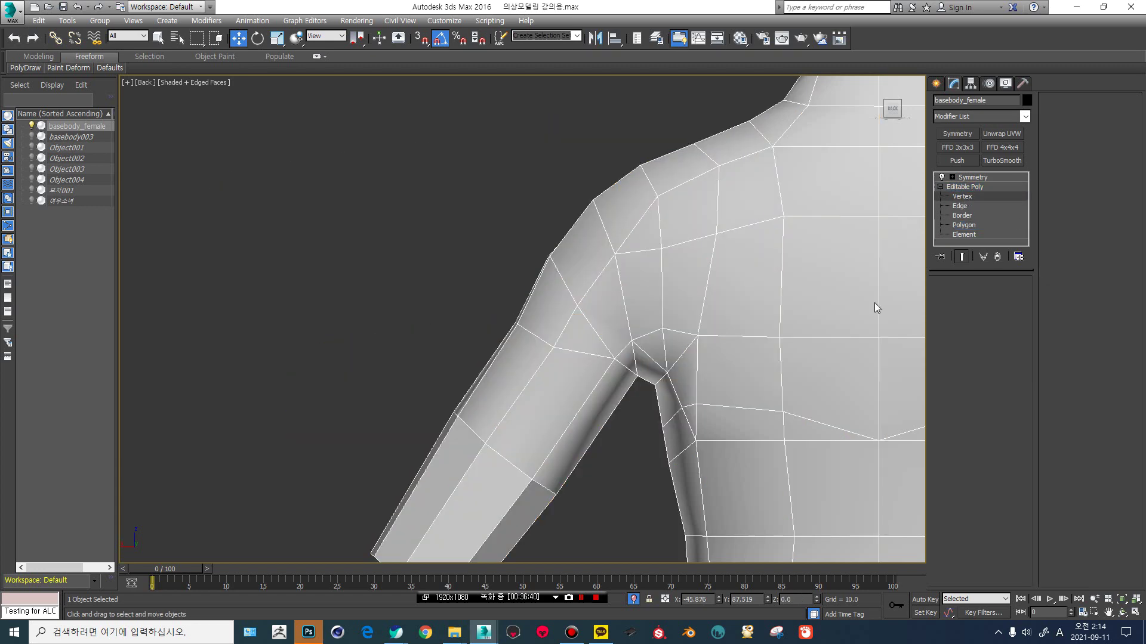
Examine the short edges in and below the armpit from the back and the front.
middle_drag(651, 436, 576, 376)
scroll(581, 339, up, 2)
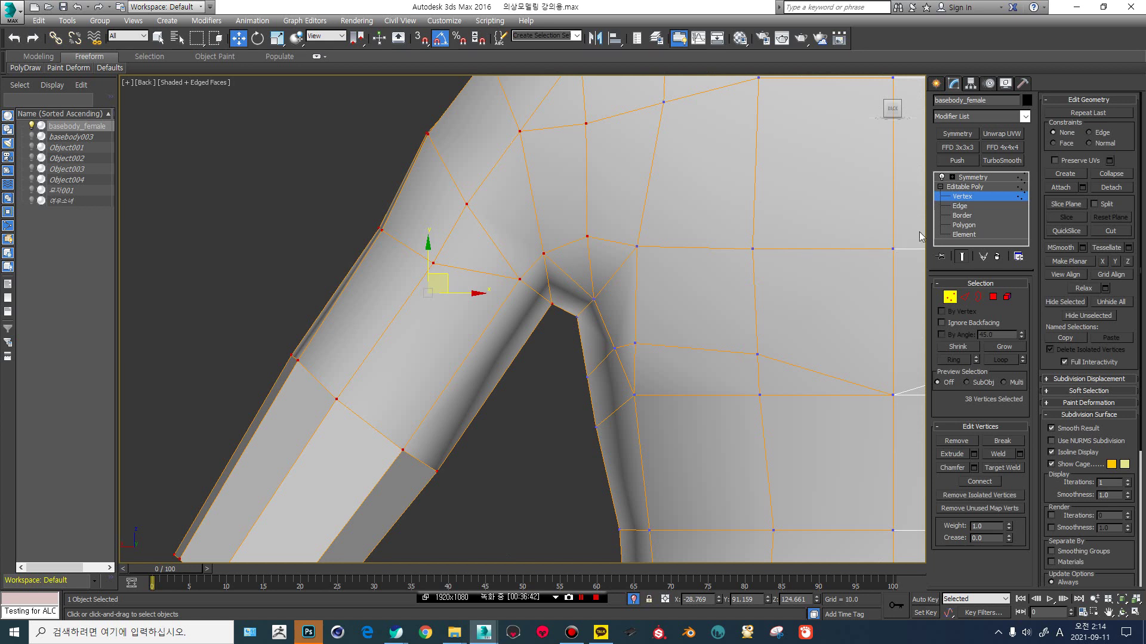
click(962, 206)
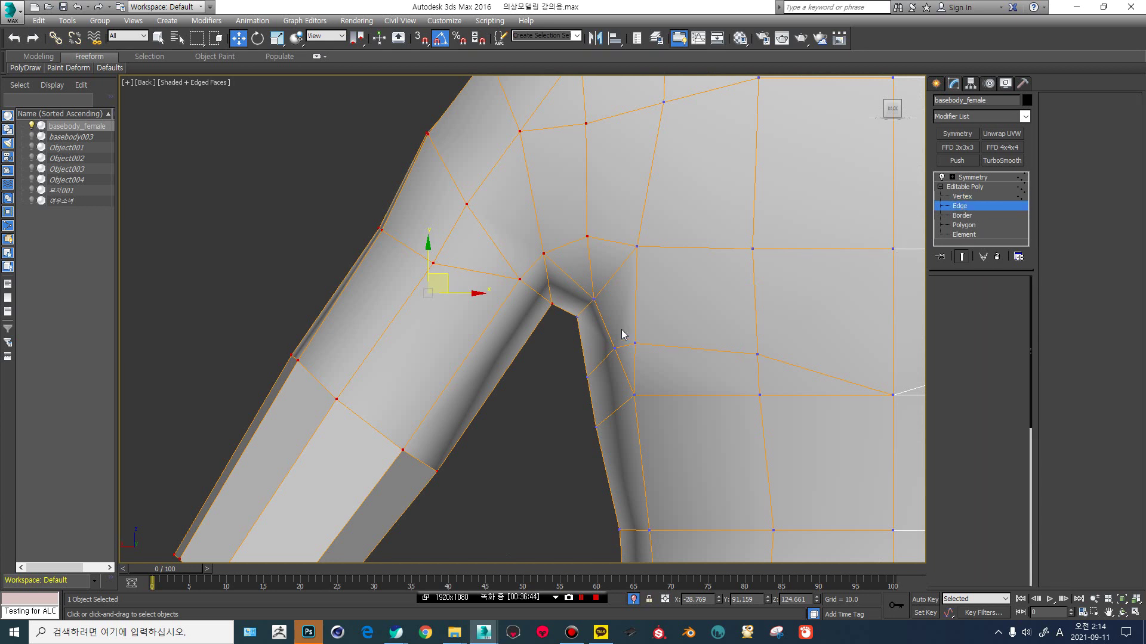
click(583, 311)
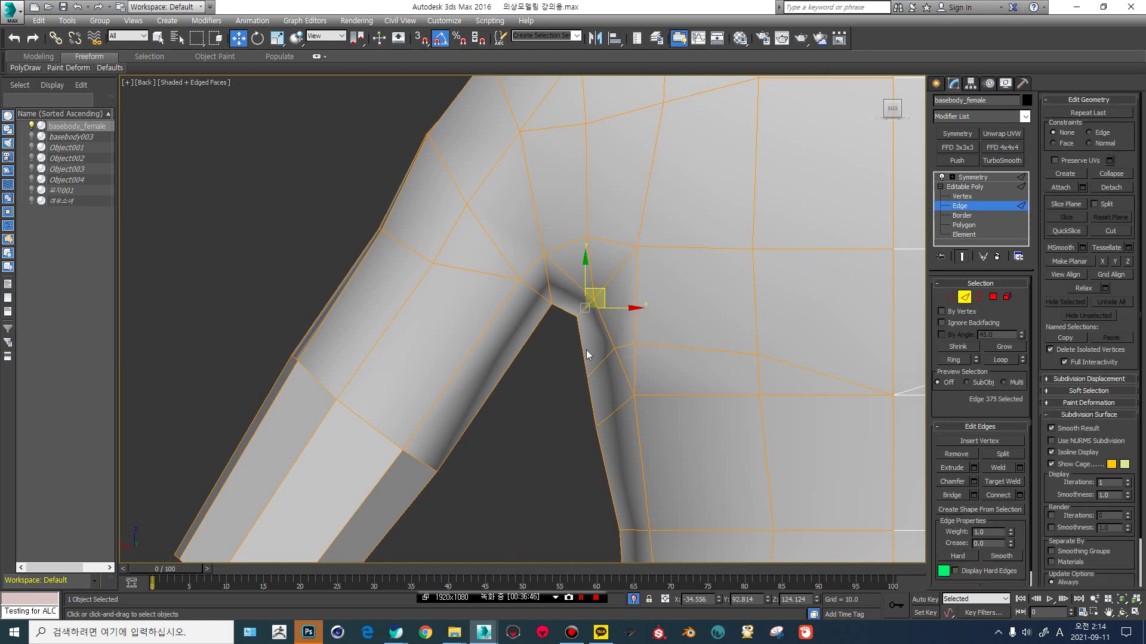
click(609, 418)
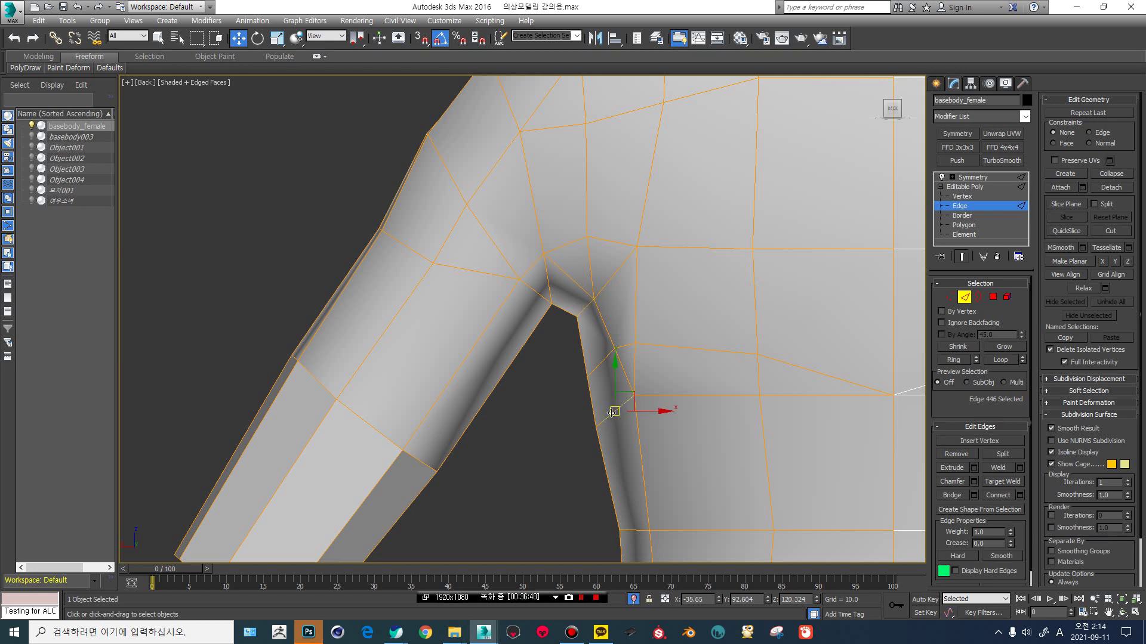
alt+middle_drag(610, 418, 603, 384)
scroll(561, 385, up, 2)
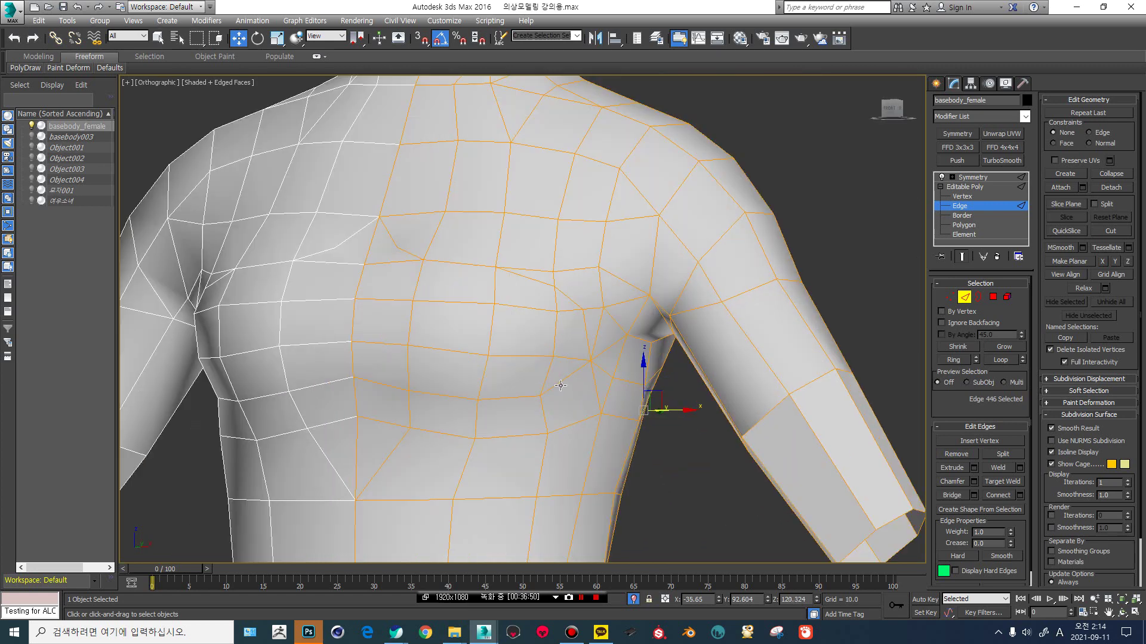
Cut a second edge just below the neckline cut, from the centre of the chest across the bust to beneath the armpit.
click(962, 196)
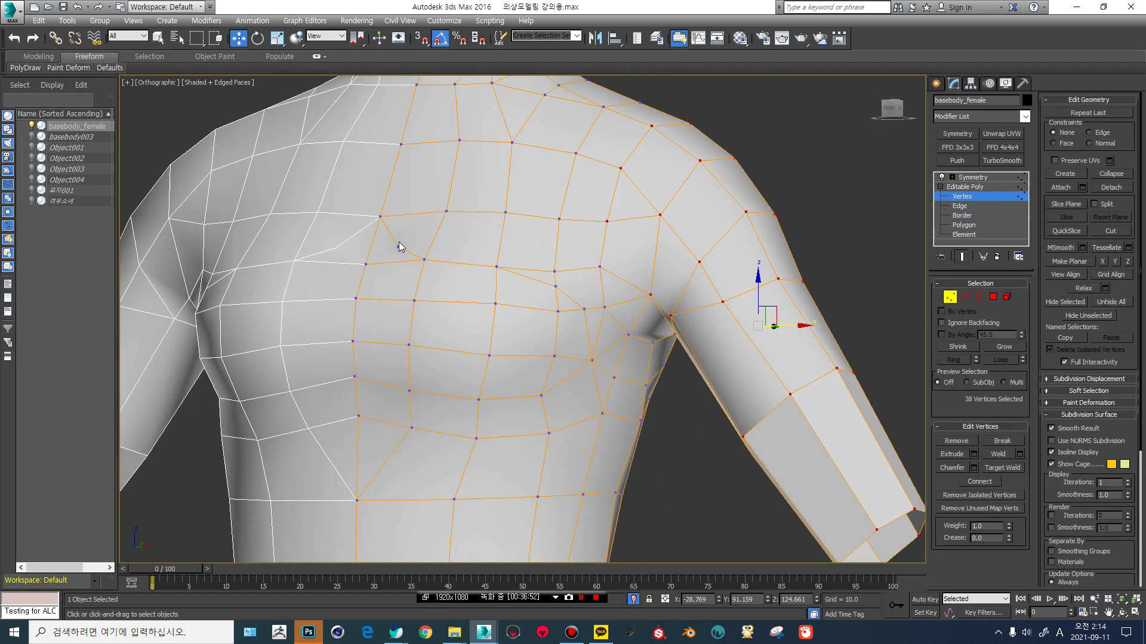
scroll(367, 261, up, 2)
key(alt+c)
click(382, 230)
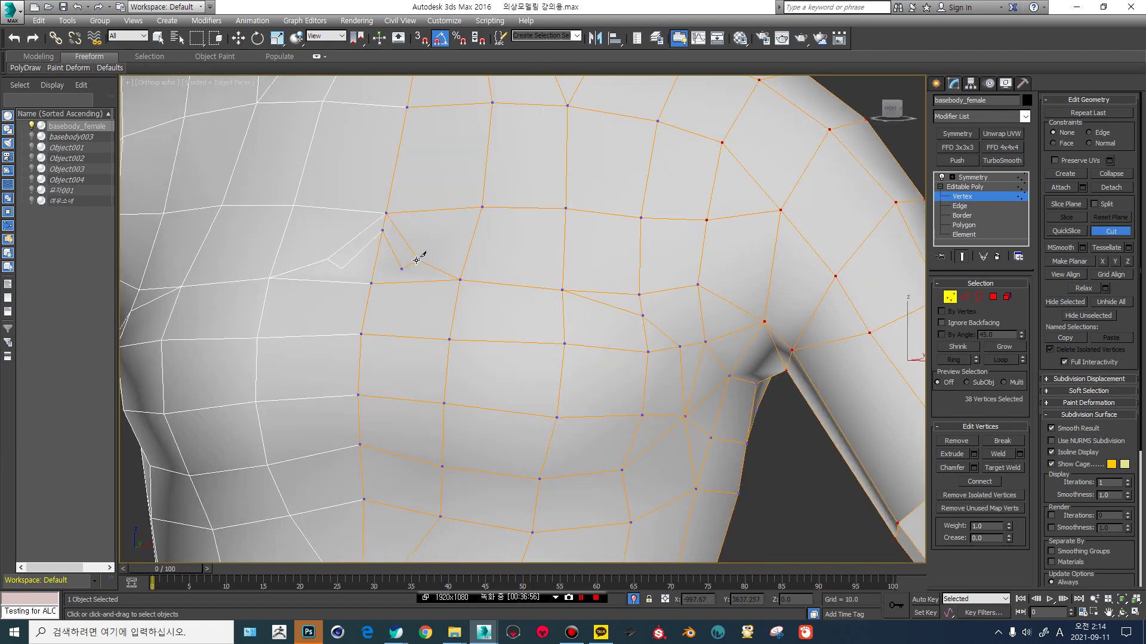
click(425, 281)
click(456, 297)
click(562, 304)
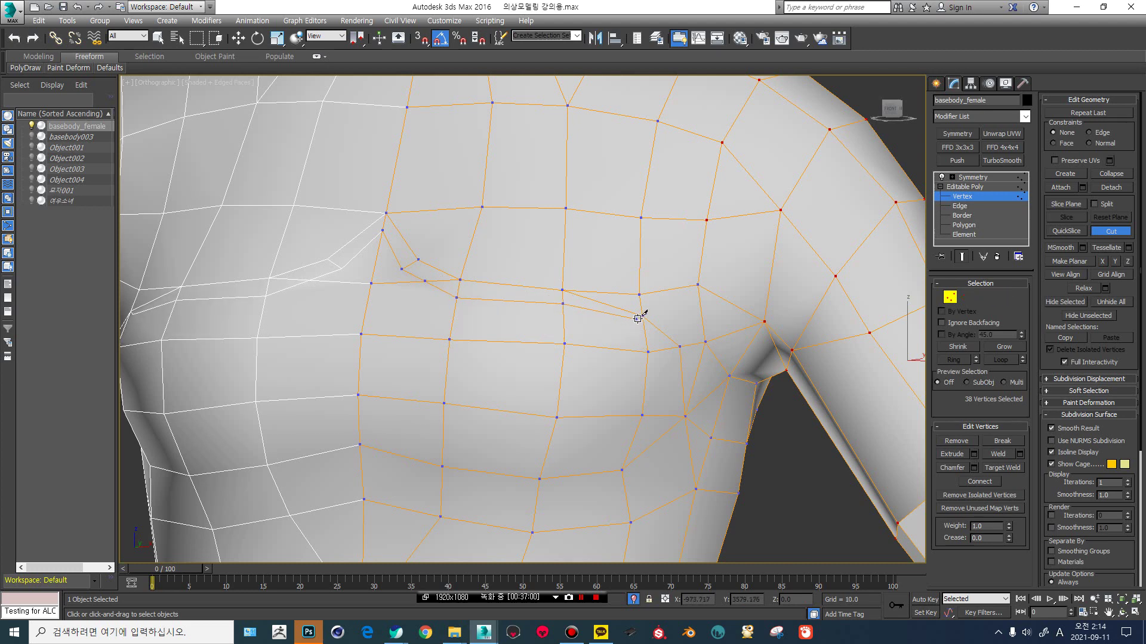
alt+middle_drag(645, 333, 596, 328)
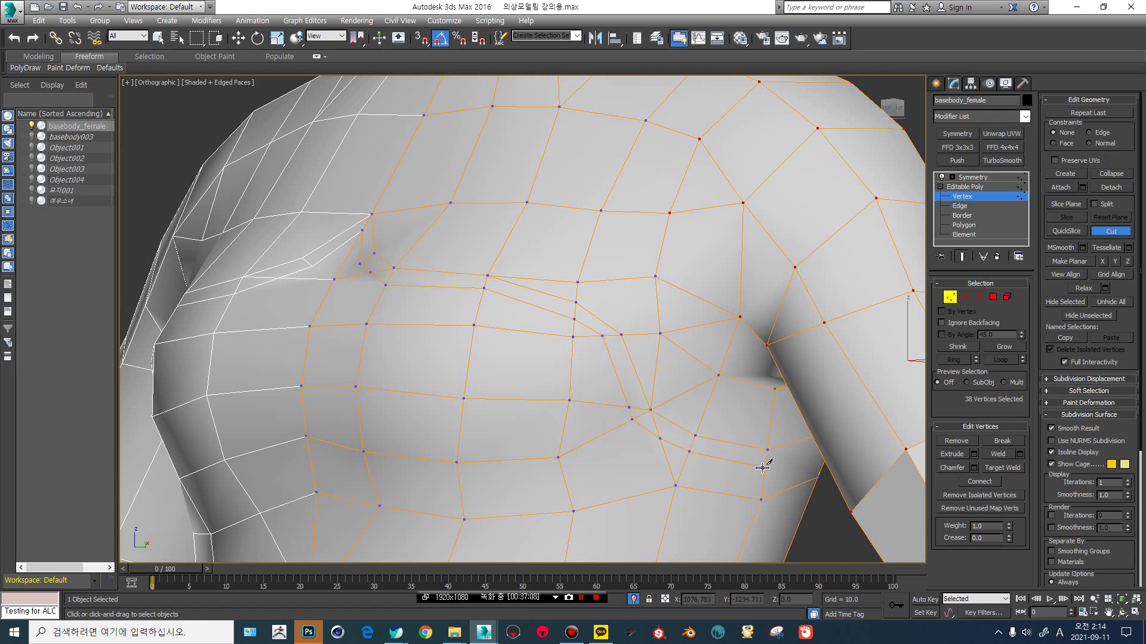
Continue the second cut around beneath the armpit and across the back to the centre, just below the neckline edge.
alt+middle_drag(764, 467, 316, 305)
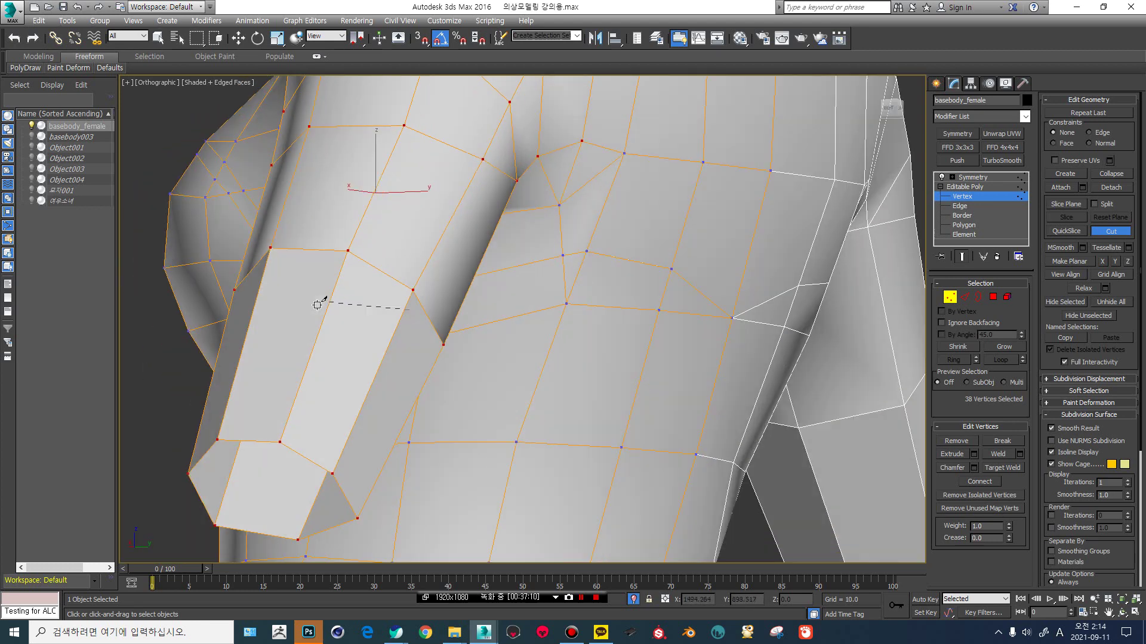
alt+middle_drag(512, 291, 565, 284)
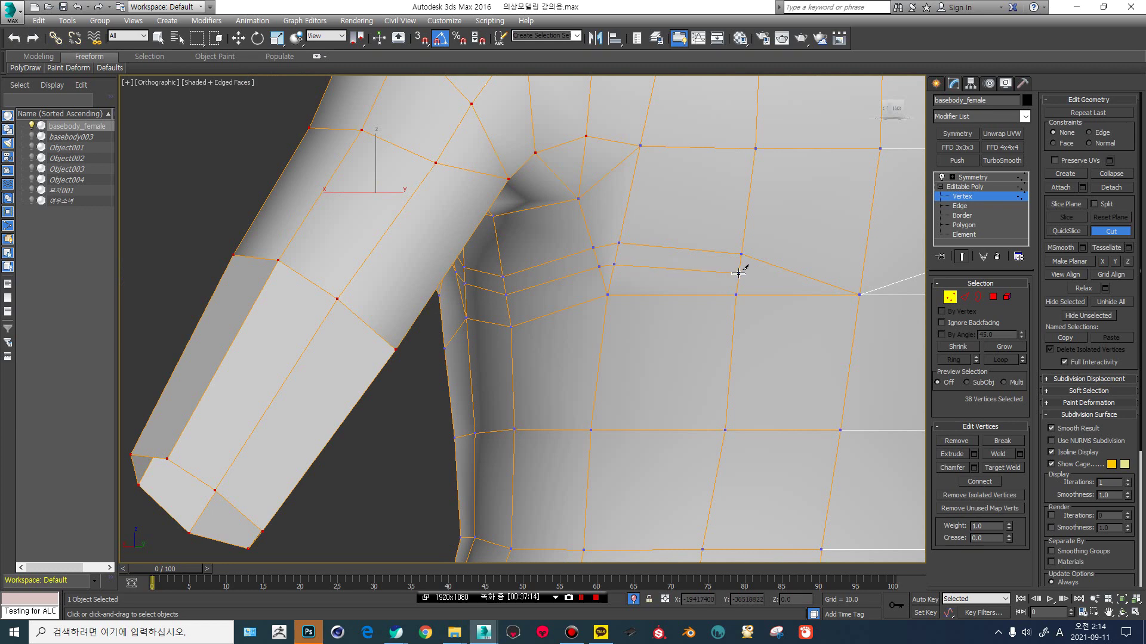
click(859, 294)
click(967, 187)
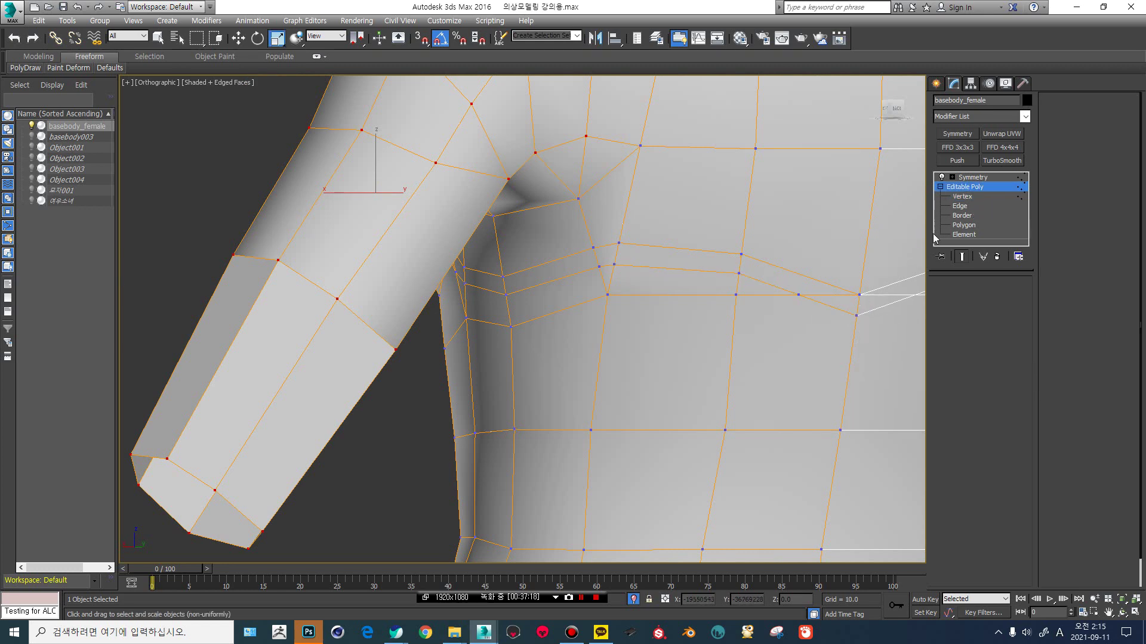
Select the second cut's vertices behind the armpit from the side view, and undo a trial move.
click(962, 195)
alt+middle_drag(710, 294, 882, 173)
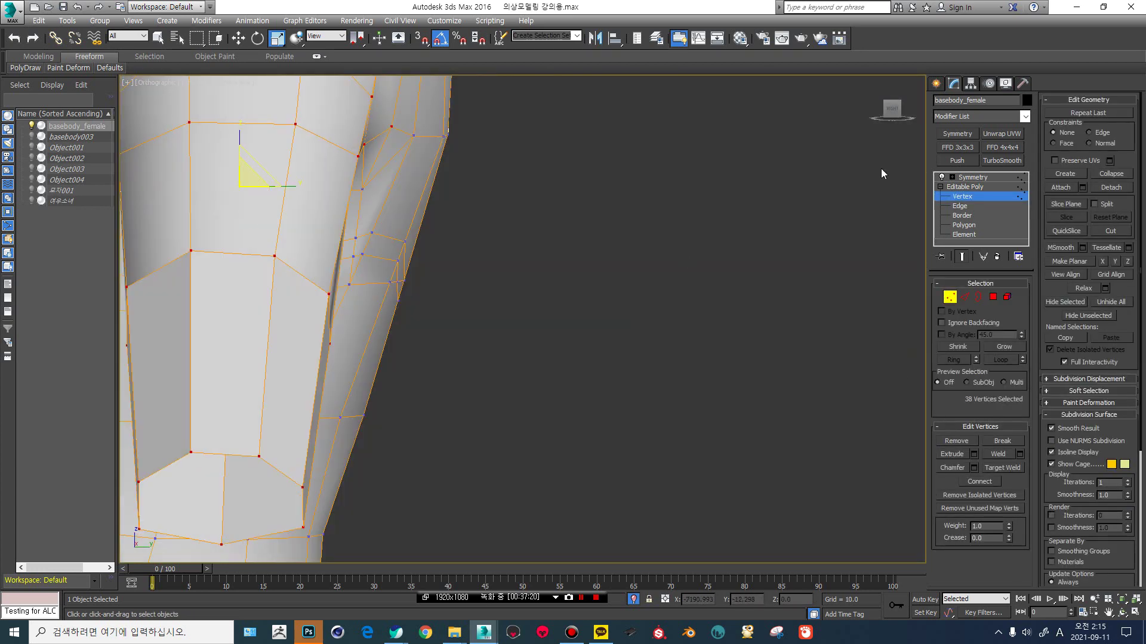
key(w)
scroll(453, 238, up, 6)
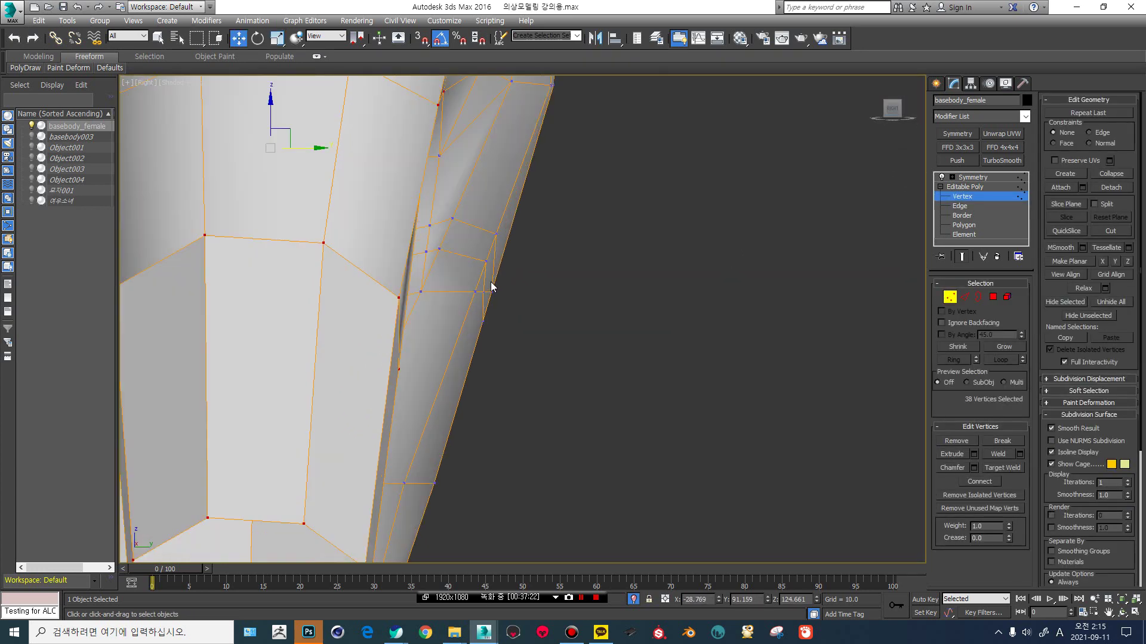
mouse_move(490, 277)
mouse_down()
mouse_move(487, 261)
mouse_move(504, 267)
mouse_up()
ctrl+click(418, 236)
ctrl+click(480, 336)
key(ctrl+z)
alt+middle_drag(500, 294, 538, 310)
ctrl+click(523, 290)
drag(523, 281, 540, 280)
key(ctrl+z)
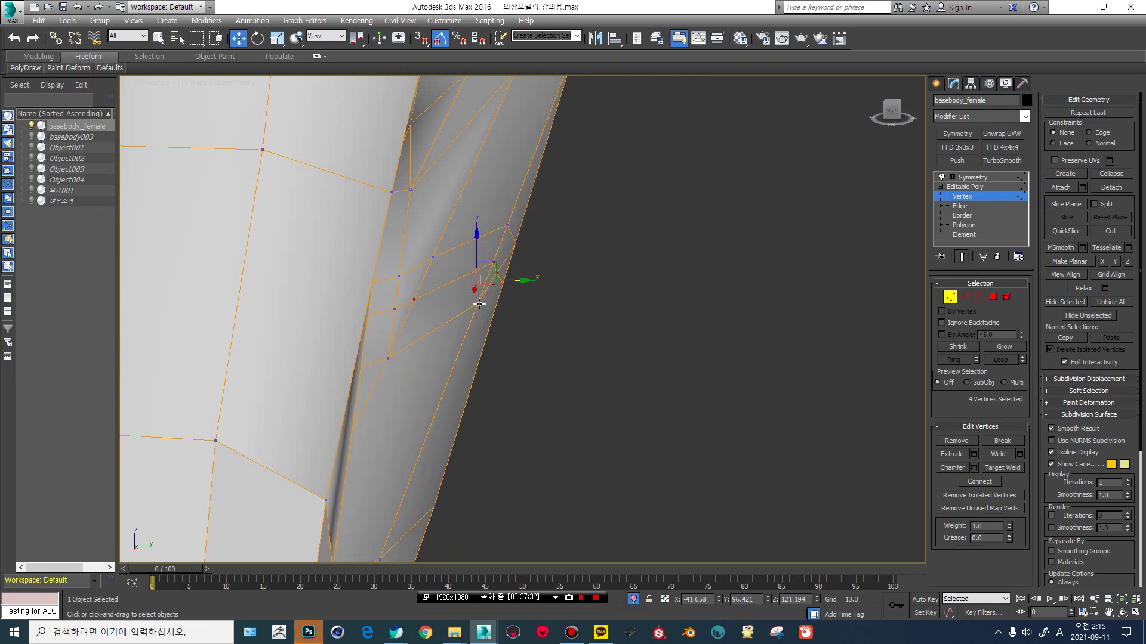
Add the two vertices below to the selection and move them all backward, then shift the single vertex nearest the armpit backward.
ctrl+click(478, 303)
ctrl+click(388, 359)
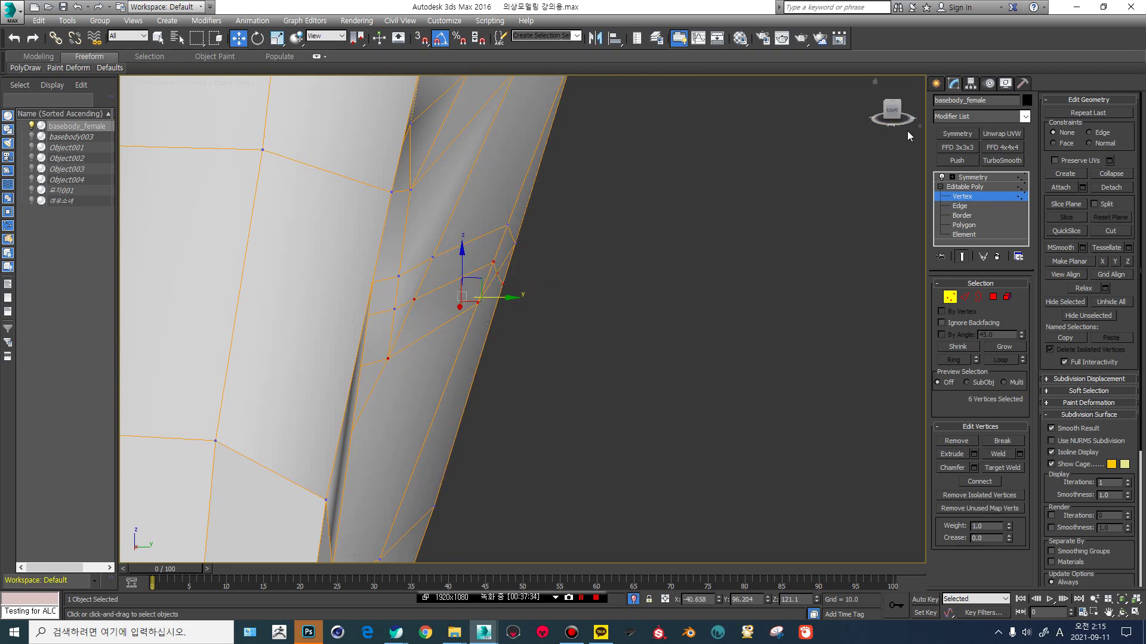
click(892, 113)
middle_drag(596, 166, 621, 385)
middle_drag(591, 161, 578, 341)
drag(584, 268, 629, 277)
click(527, 262)
drag(539, 255, 562, 251)
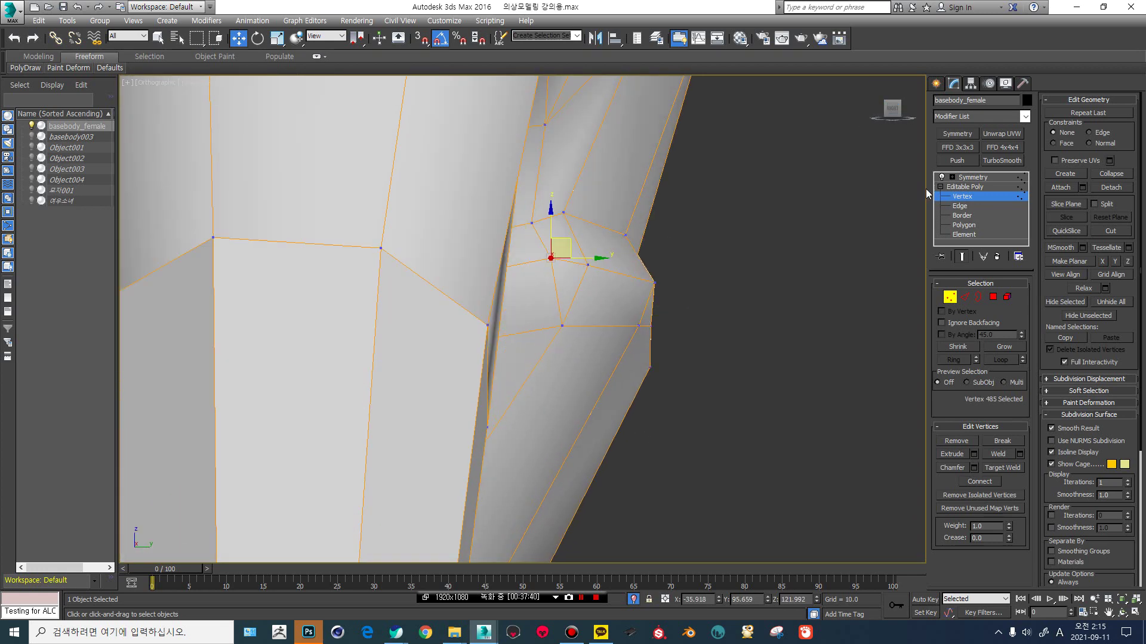
Examine the reshaped armpit and neckline area from the back, side and front, with and without edged faces.
click(967, 188)
scroll(713, 225, down, 4)
scroll(626, 273, down, 4)
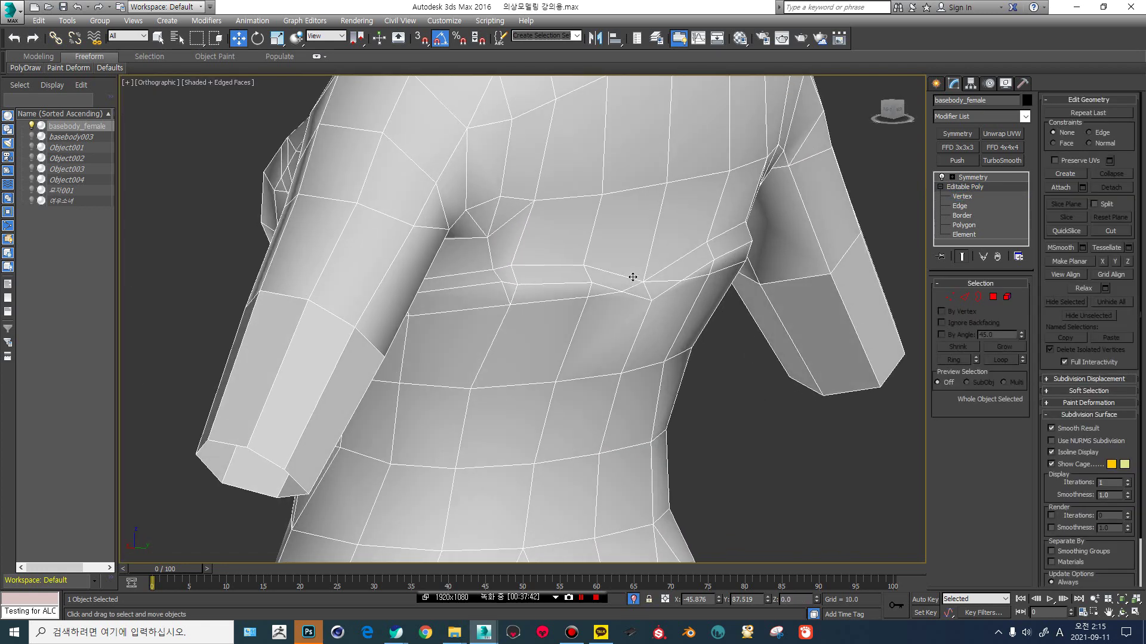
key(F4)
scroll(612, 281, up, 3)
alt+middle_drag(612, 281, 624, 287)
key(F4)
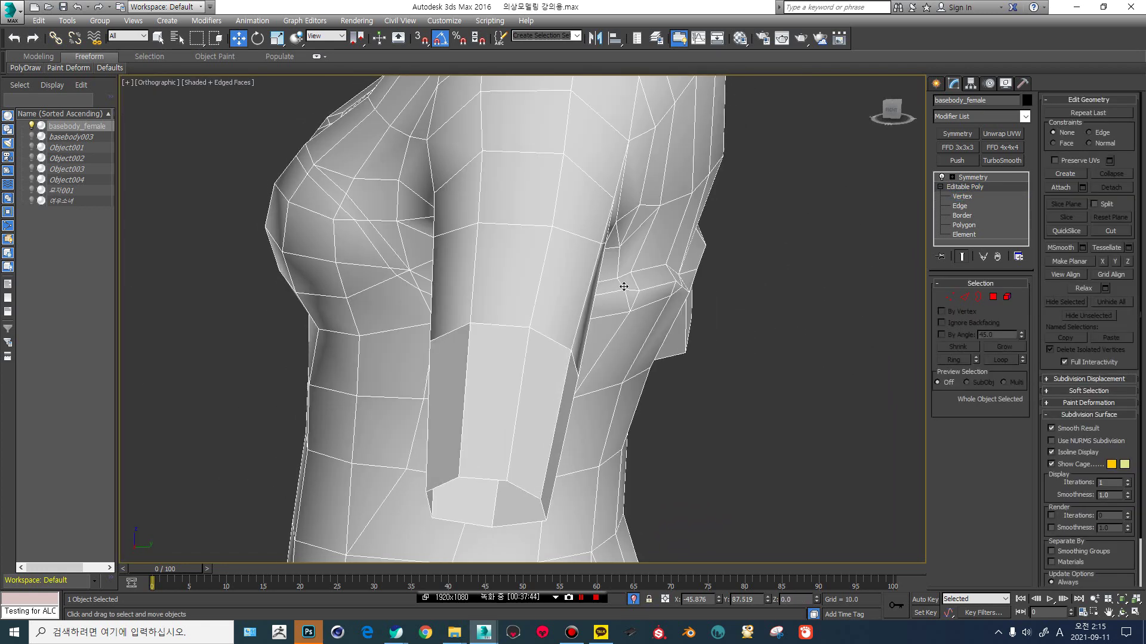
alt+middle_drag(466, 276, 548, 272)
middle_drag(634, 265, 588, 315)
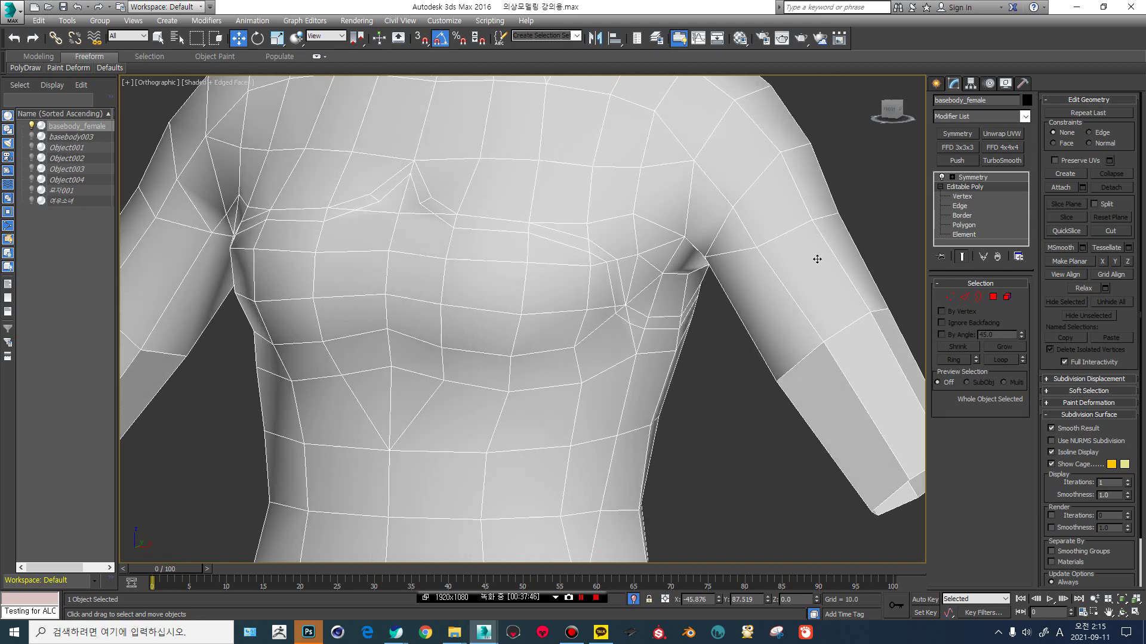
Try to move two vertices beneath the armpit outward along the X axis, then undo the move.
click(967, 197)
scroll(692, 314, up, 4)
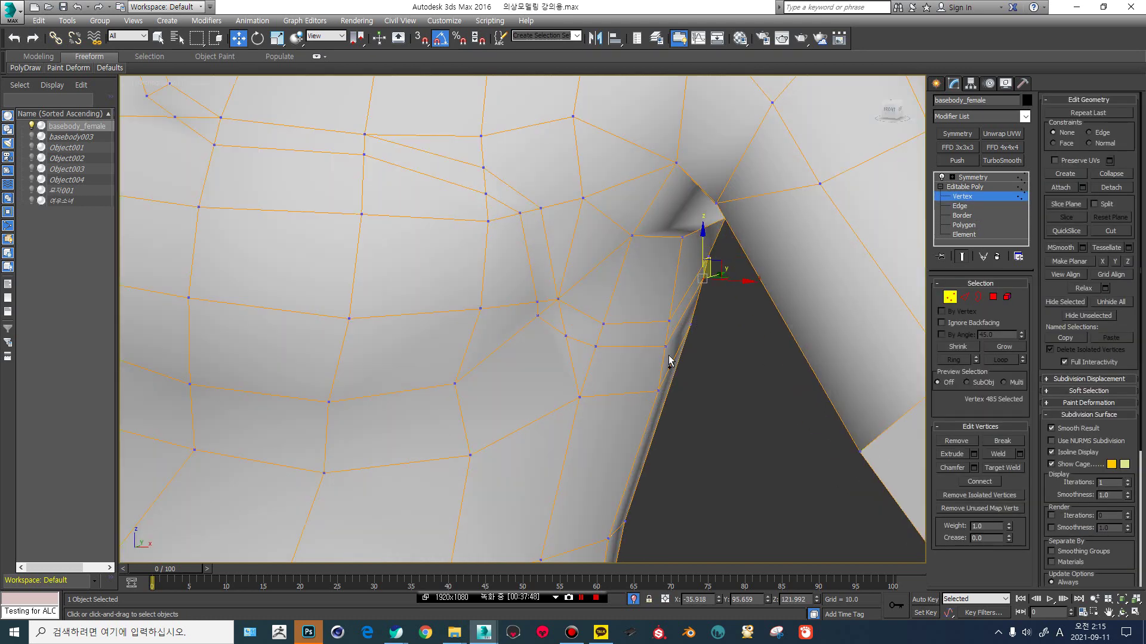
ctrl+click(664, 347)
drag(718, 316, 739, 326)
alt+middle_drag(734, 330, 667, 339)
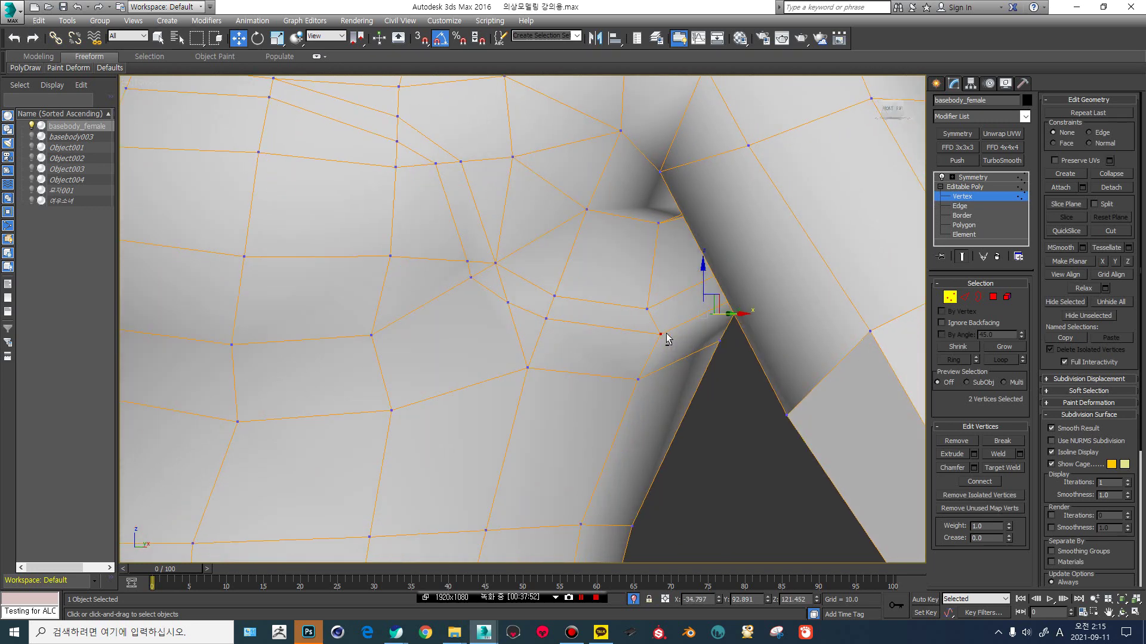
click(640, 380)
key(ctrl+z)
key(ctrl+z)
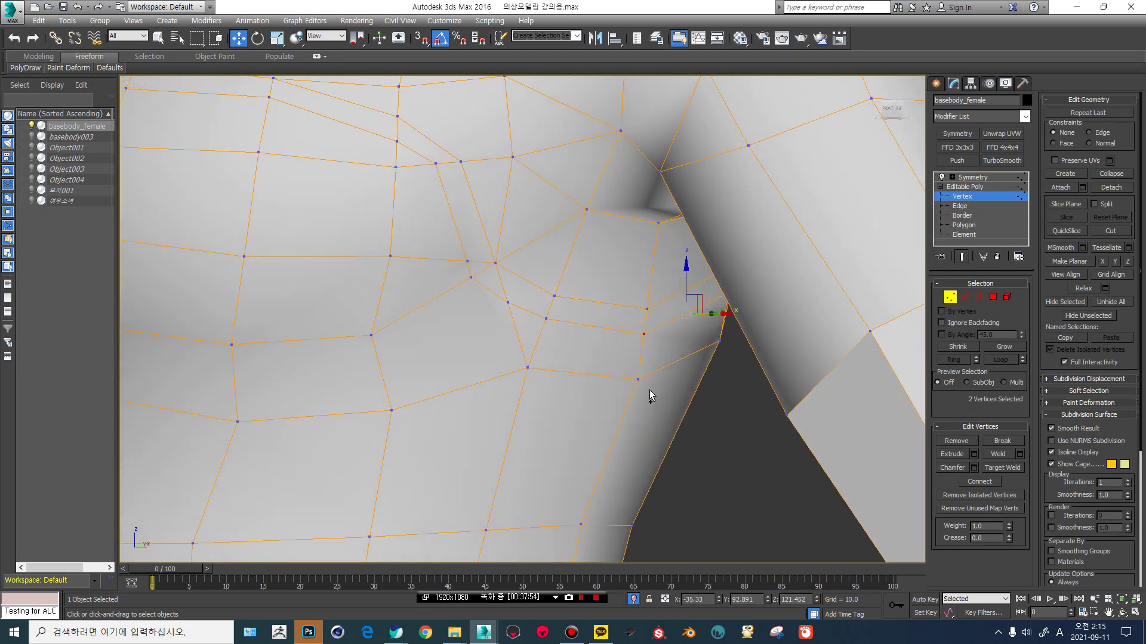
ctrl+click(639, 378)
alt+middle_drag(668, 377, 742, 374)
click(742, 375)
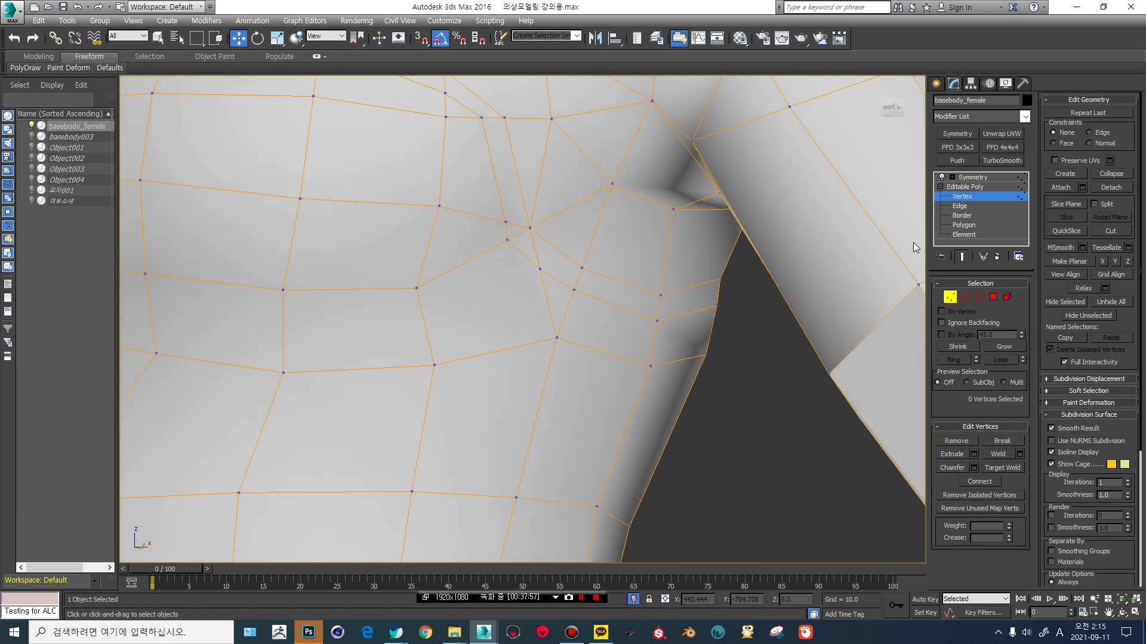
Select the narrow polygon directly beneath the armpit and move it outward along the X axis.
click(963, 226)
click(687, 340)
alt+middle_drag(686, 340, 691, 355)
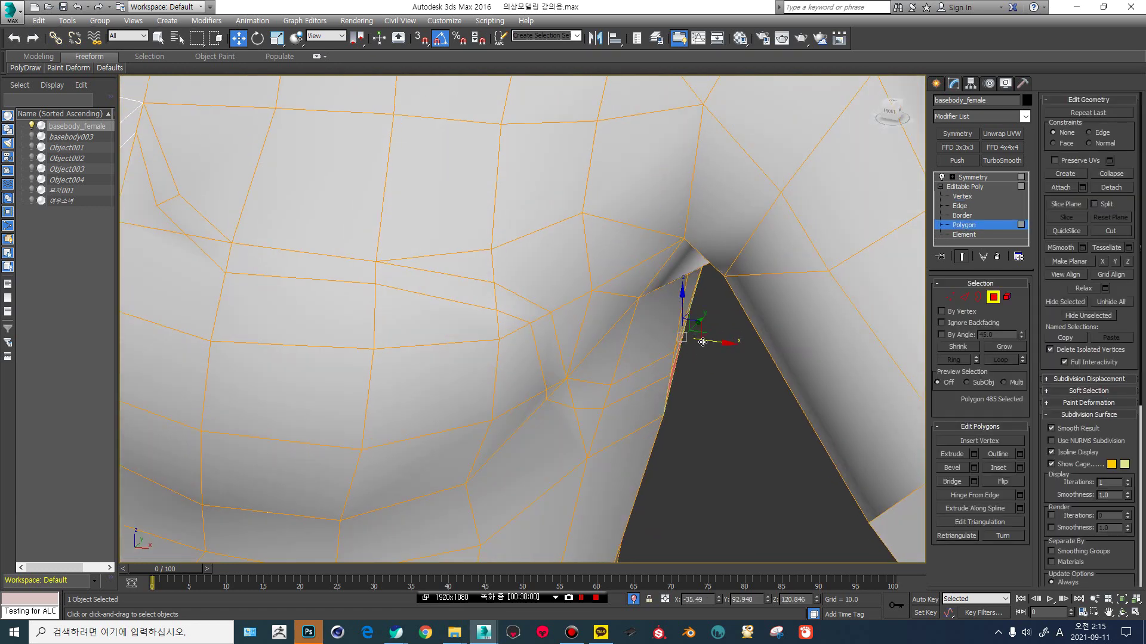
drag(702, 342, 722, 346)
Select the three vertices on the side of the body just in front of that polygon and move them slightly outward.
click(962, 197)
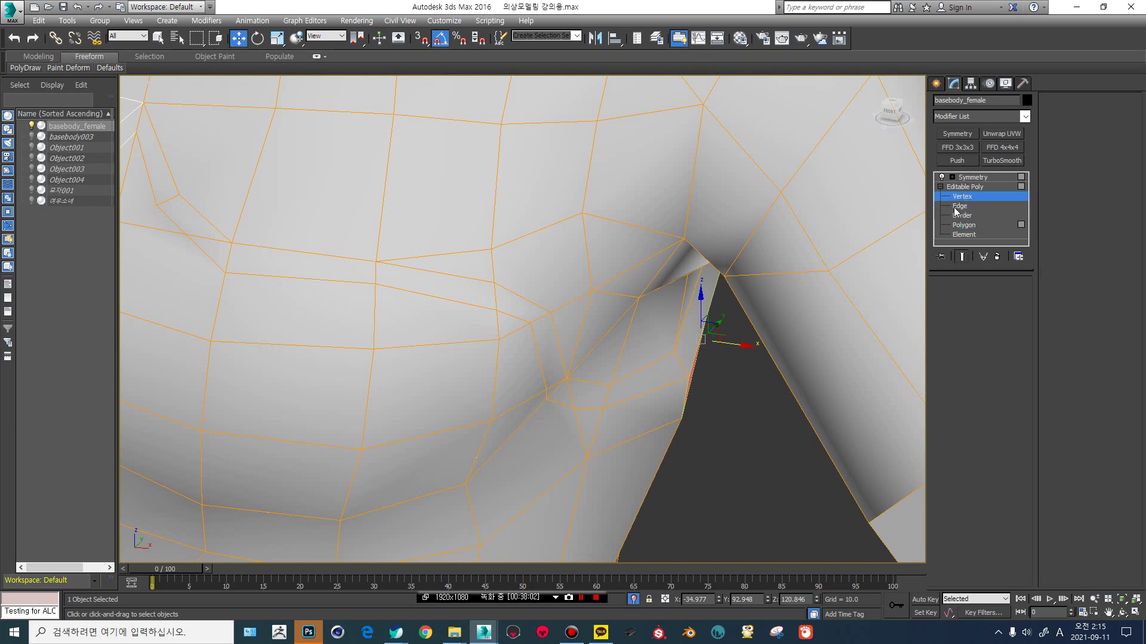
click(604, 408)
ctrl+click(574, 408)
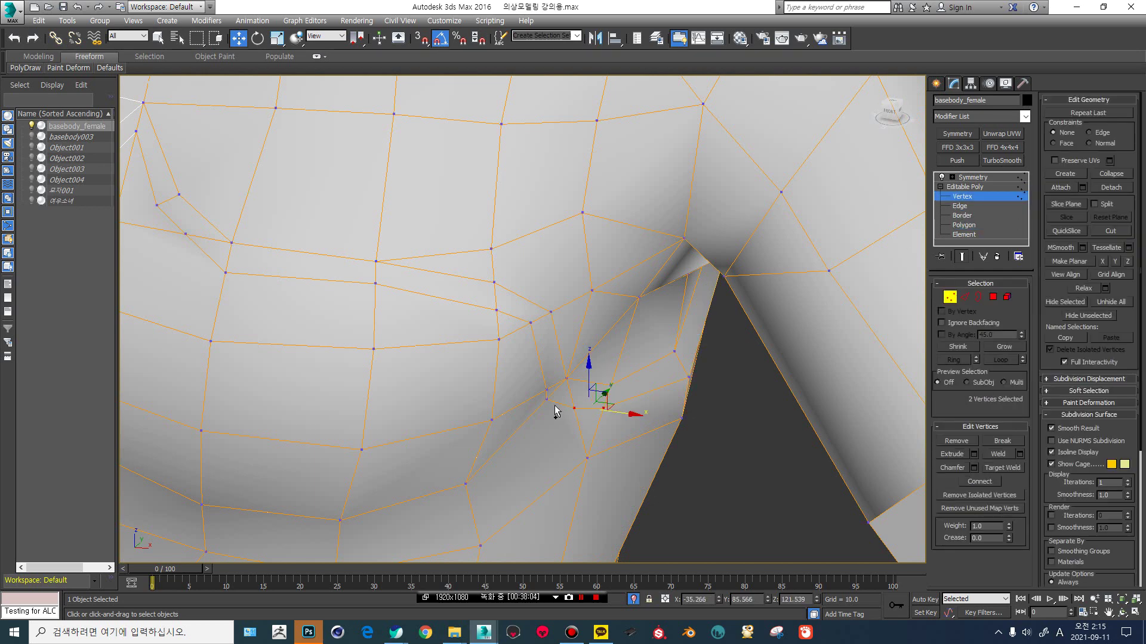
ctrl+click(585, 457)
drag(626, 430, 636, 443)
In the side view with see-through display, nudge the upper vertex at the front of the neckline cut slightly backward.
alt+middle_drag(550, 397, 666, 153)
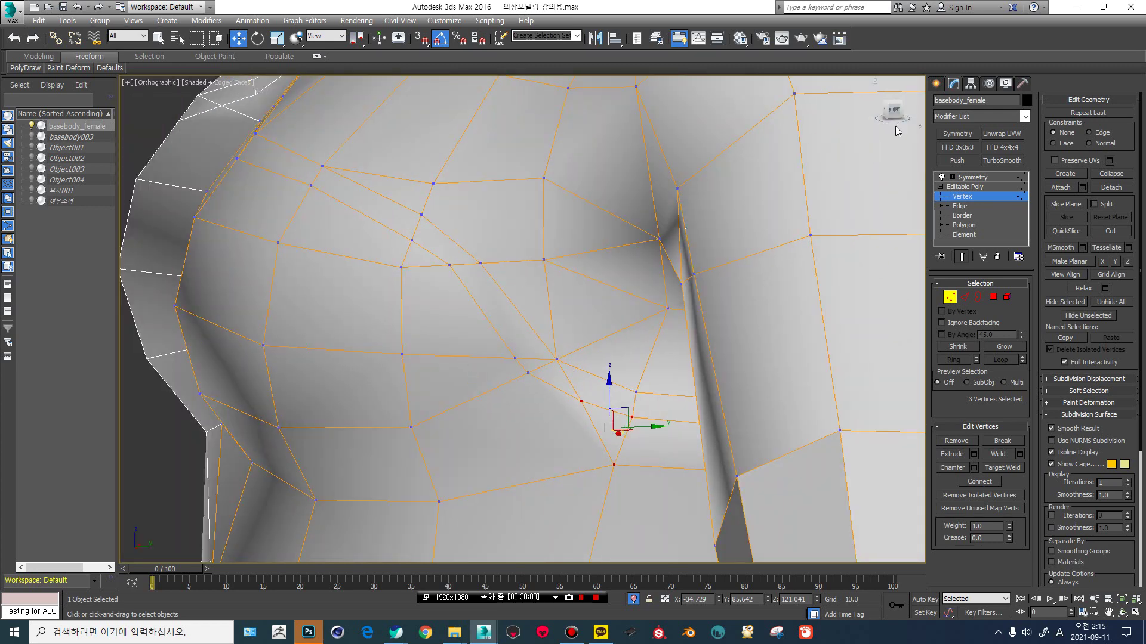
click(894, 111)
scroll(367, 315, up, 4)
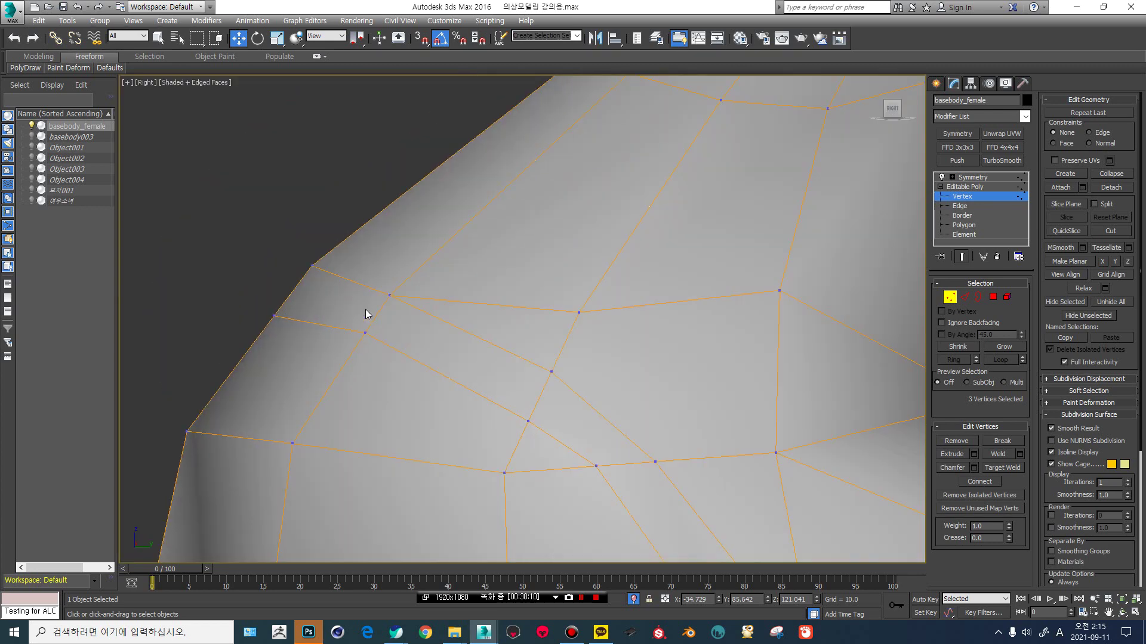
click(276, 316)
key(alt+x)
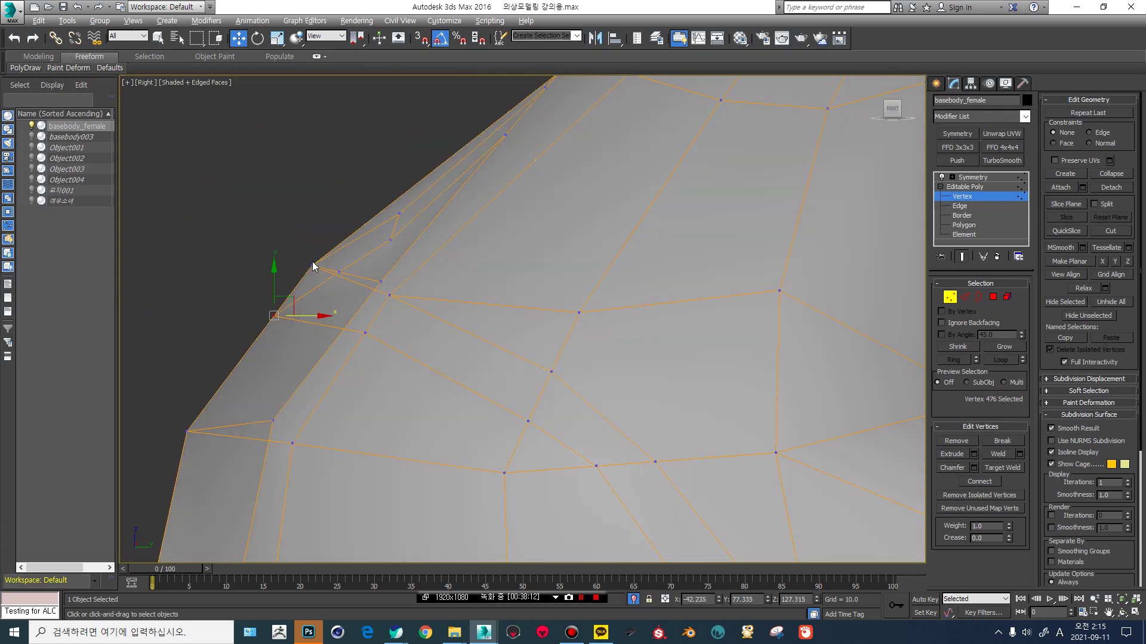
drag(312, 266, 326, 269)
Move the two frontmost lower vertices of the neckline cut up and forward, then raise the next vertex along the cut.
click(274, 316)
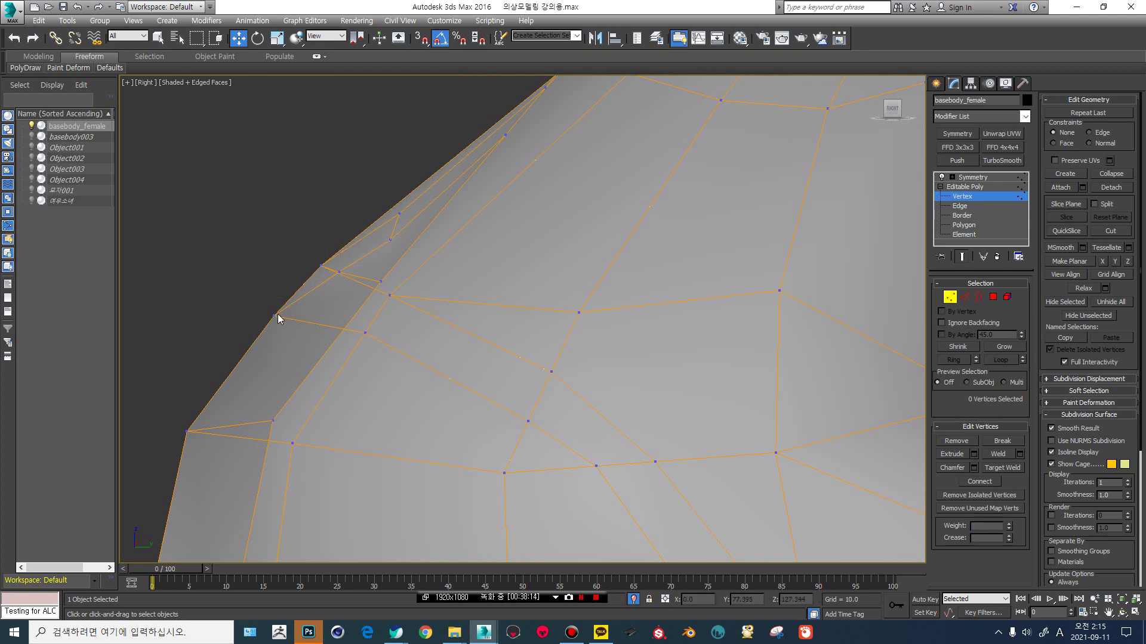
ctrl+click(366, 332)
key(alt+x)
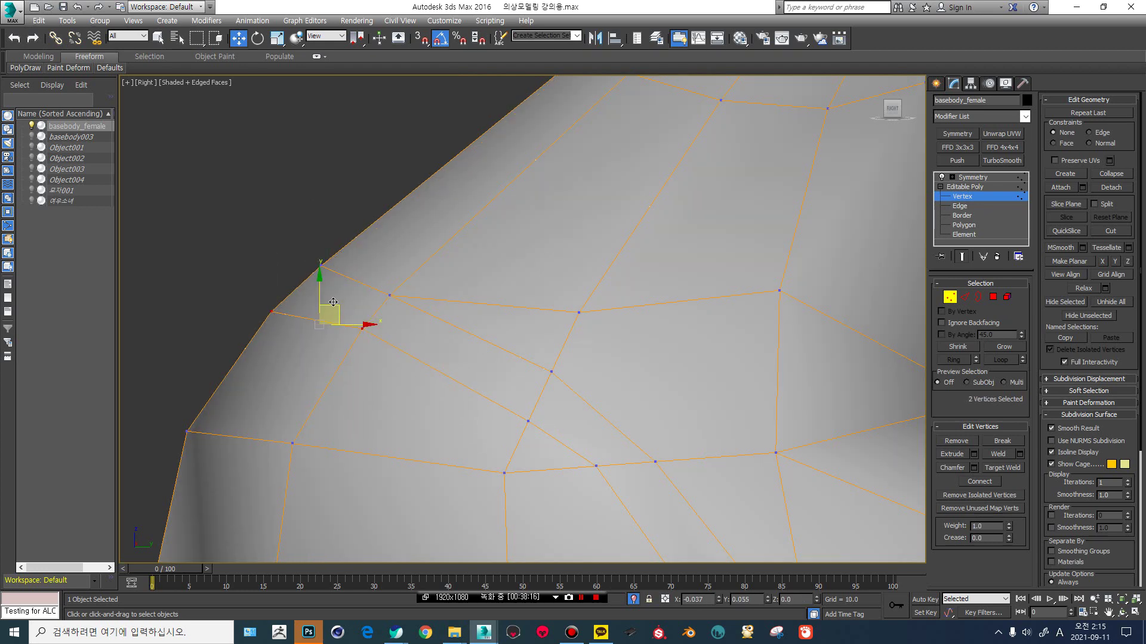
drag(326, 317, 297, 278)
click(530, 422)
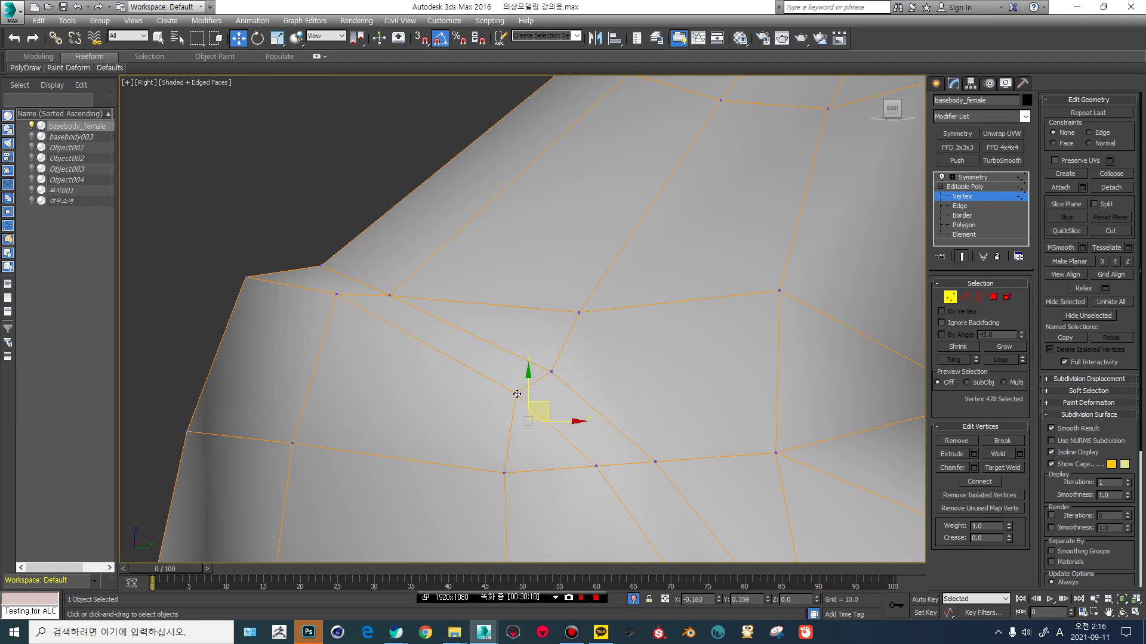
drag(529, 422, 517, 391)
click(595, 465)
Move the three vertices down the inner side of the bust forward along the Y axis, then the single vertex above them.
scroll(573, 404, down, 3)
alt+middle_drag(490, 349, 417, 343)
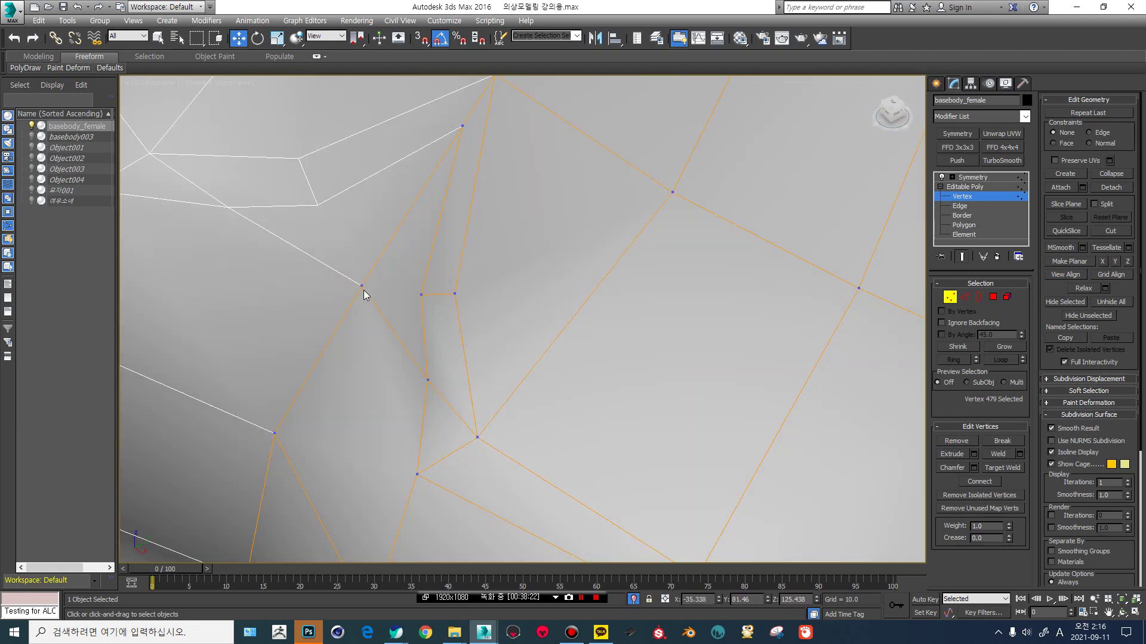
scroll(362, 337, down, 5)
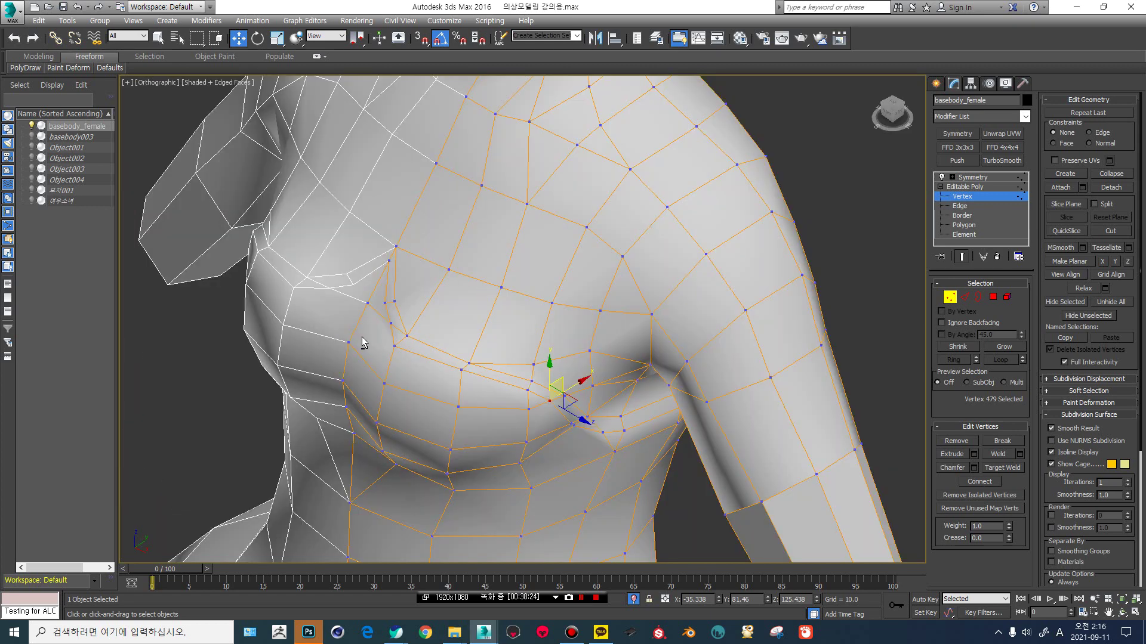
click(349, 343)
ctrl+click(342, 382)
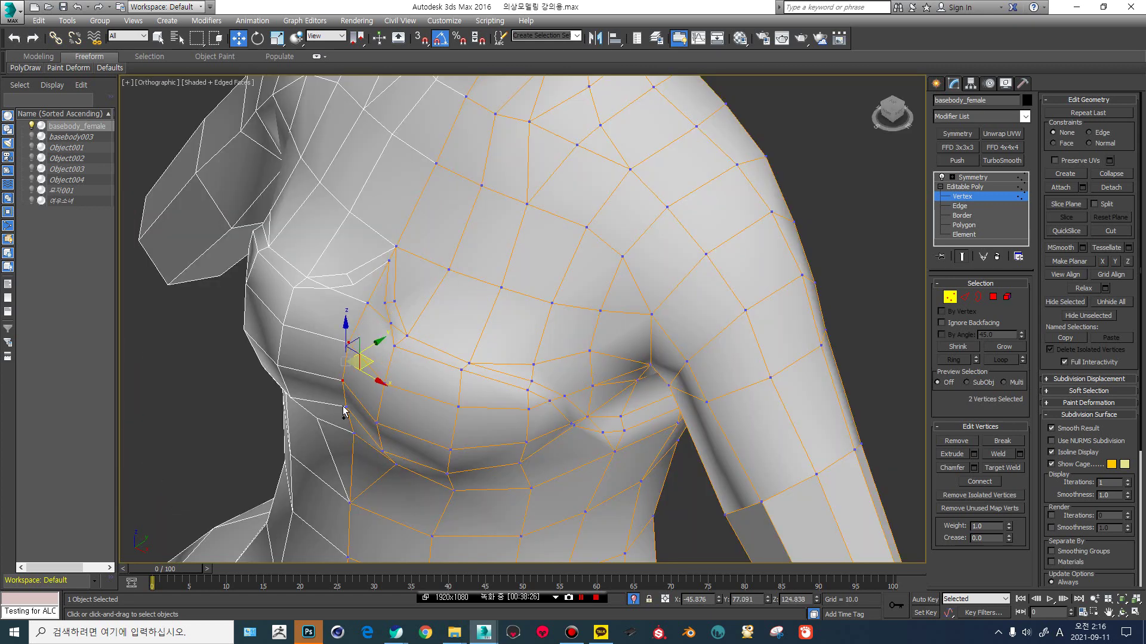
ctrl+click(344, 408)
alt+middle_drag(349, 434, 414, 387)
scroll(410, 350, up, 2)
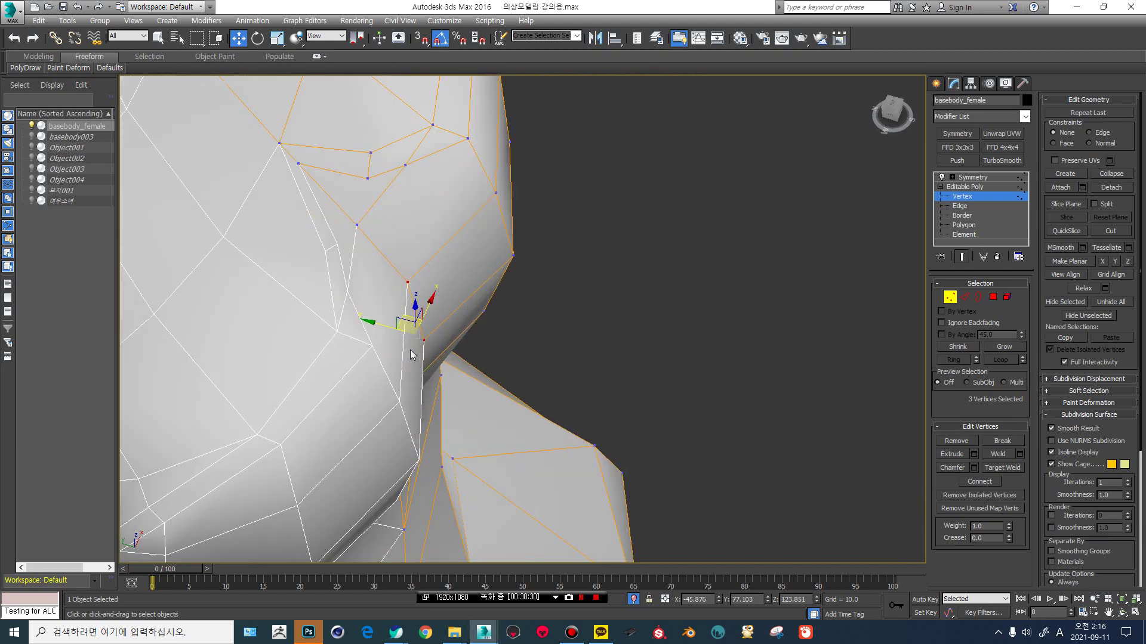
drag(380, 325, 408, 354)
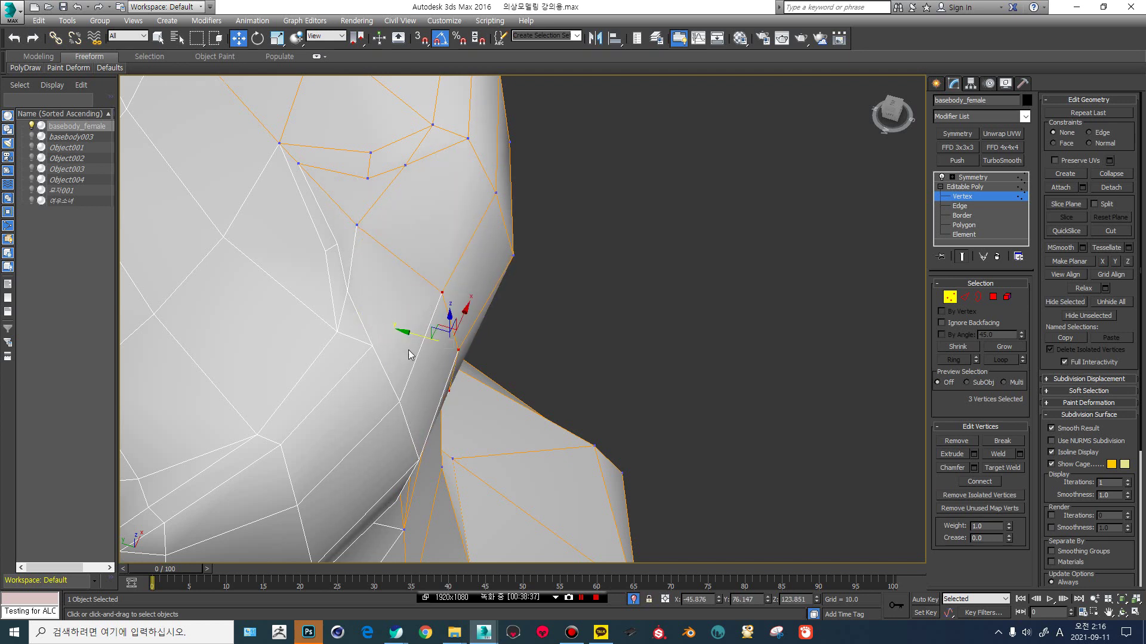
click(355, 226)
drag(333, 221, 364, 191)
Select three vertices around the inner neckline corner and move them forward and slightly up from the side view.
ctrl+click(367, 178)
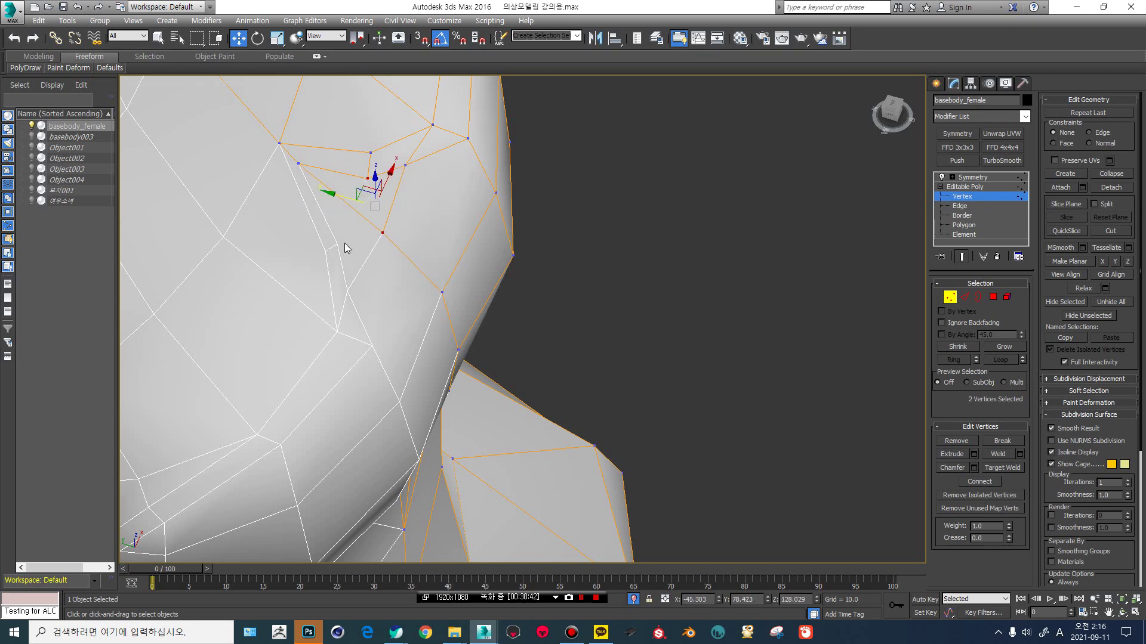
alt+middle_drag(345, 242, 416, 327)
ctrl+click(381, 264)
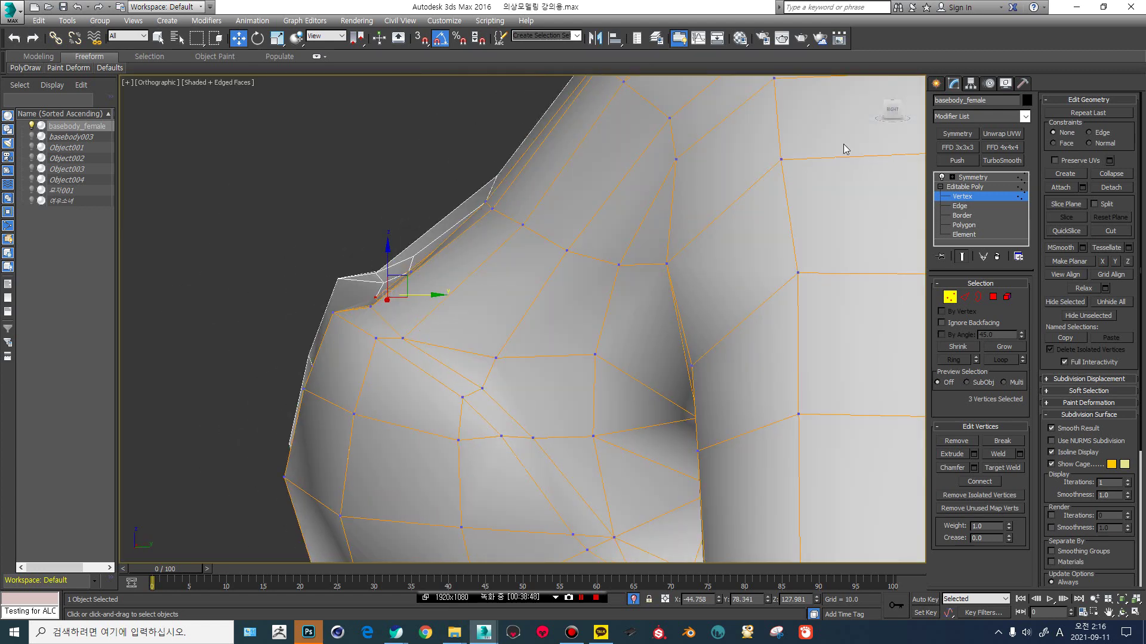
click(892, 111)
scroll(450, 324, up, 5)
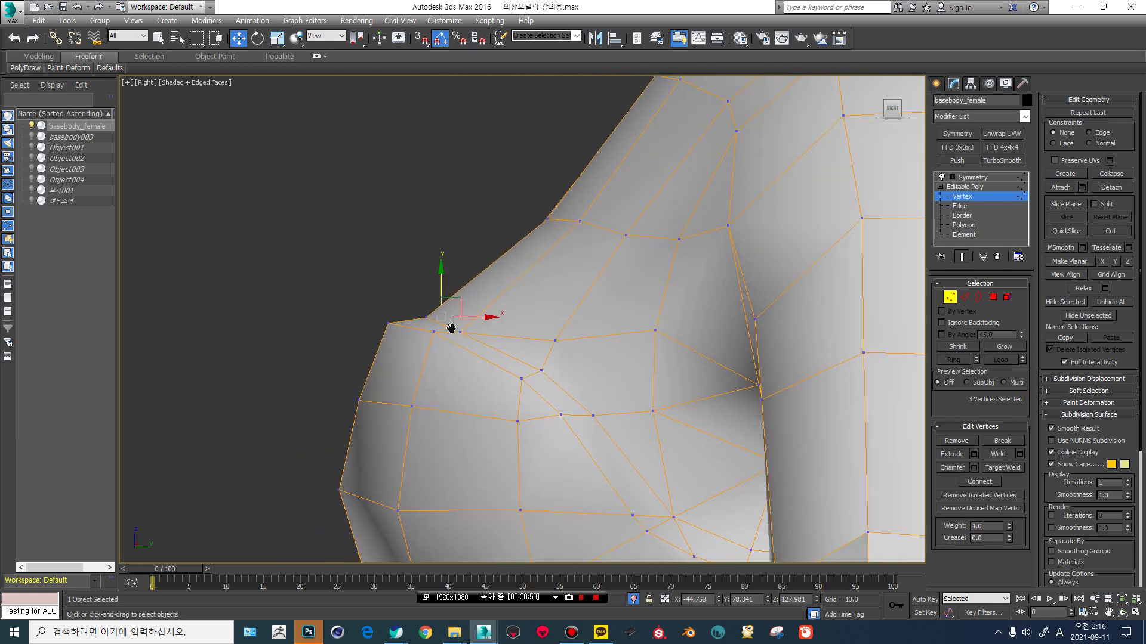
drag(461, 289, 402, 272)
Raise the topmost inner neckline vertex up and forward in the side view, and adjust the vertex below it along the slope.
alt+middle_drag(402, 273, 419, 272)
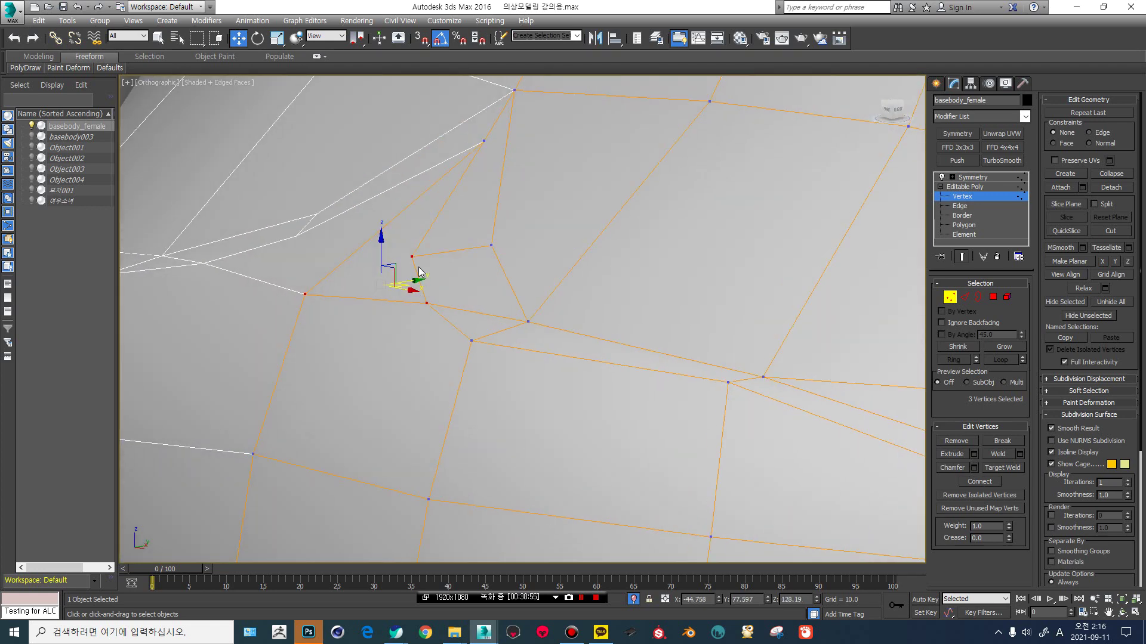
click(412, 256)
ctrl+click(483, 142)
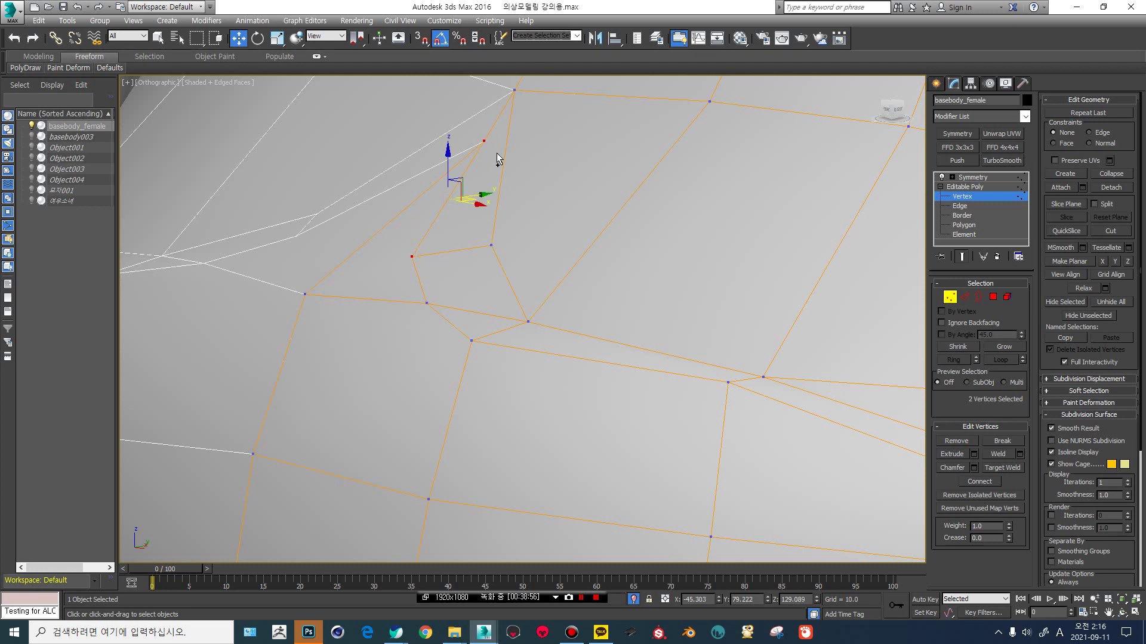
alt+middle_drag(499, 159, 449, 318)
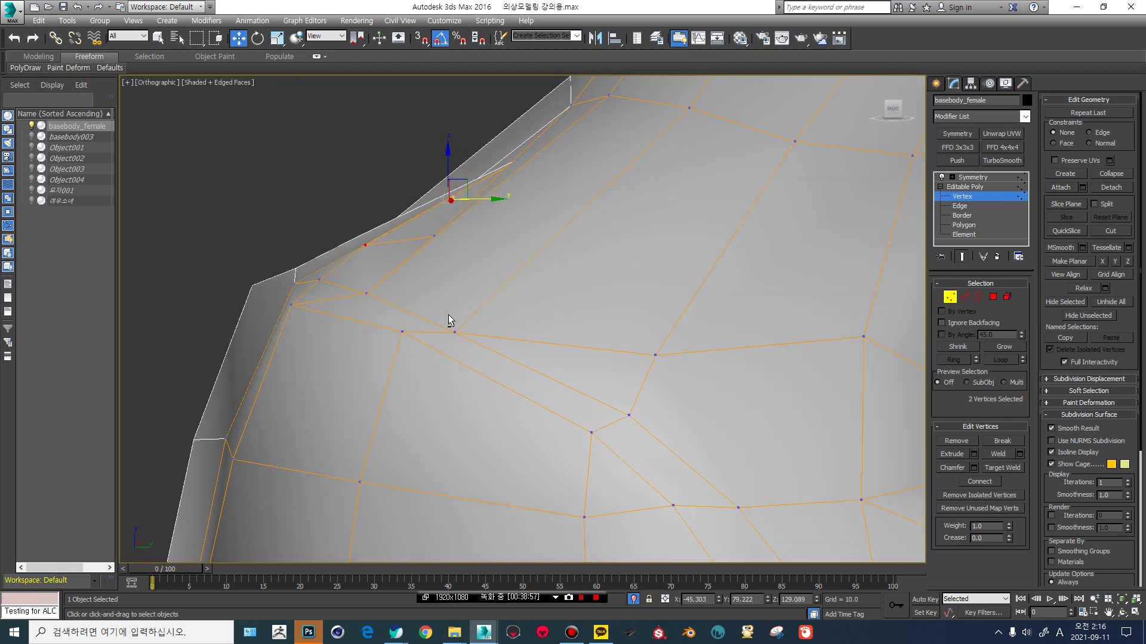
click(894, 110)
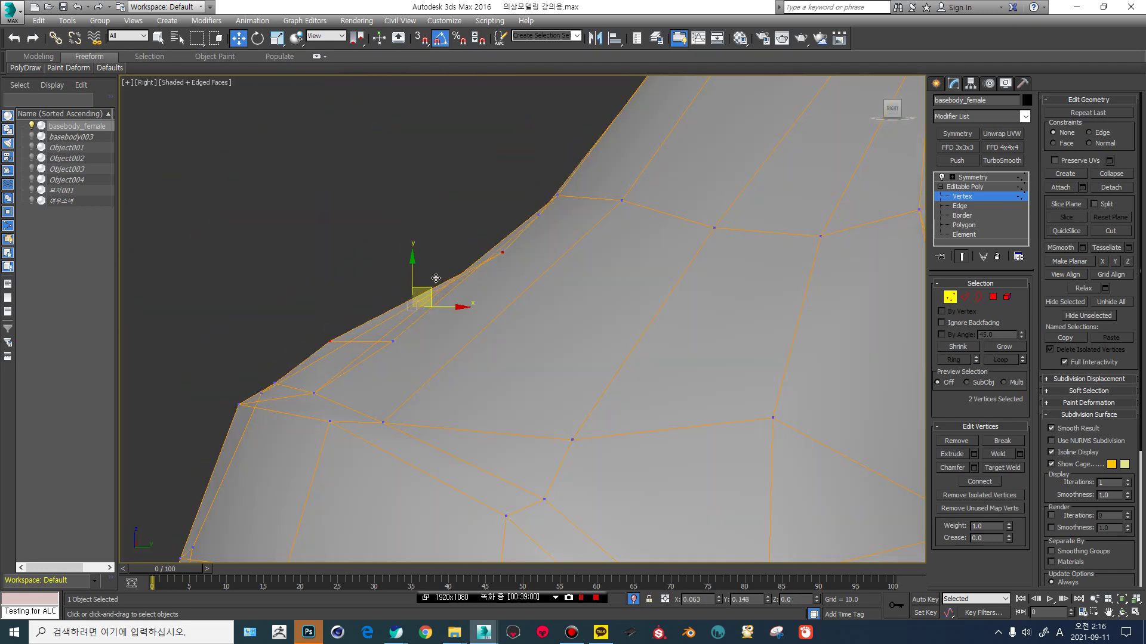
drag(504, 251, 480, 216)
click(546, 249)
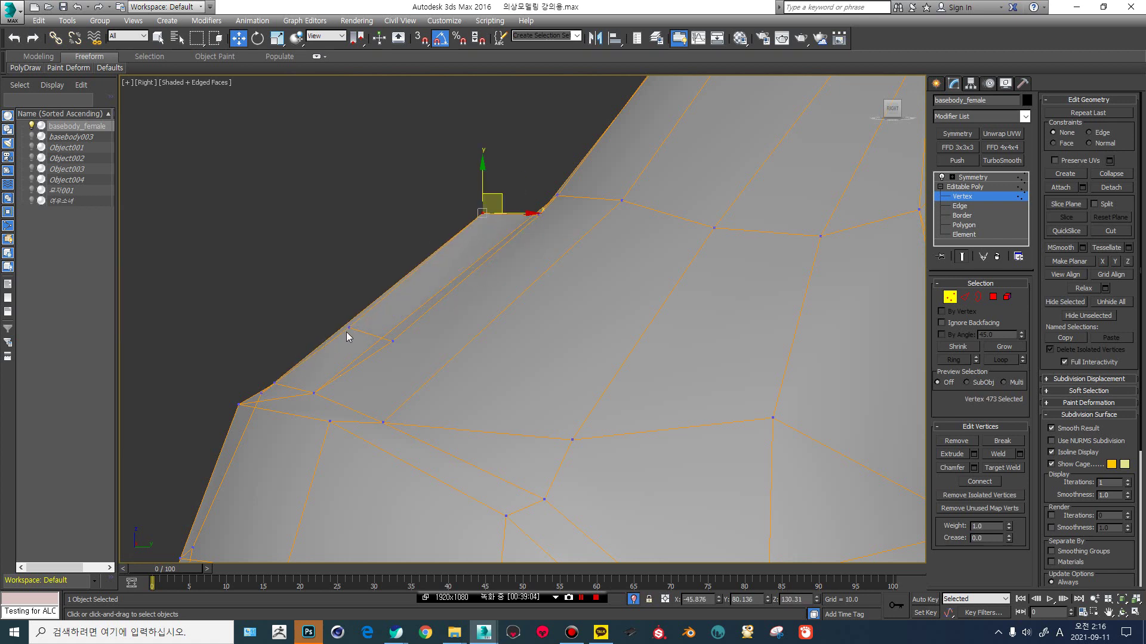
drag(347, 332, 353, 331)
Reposition the neckline corner vertices backward one by one in the side view, lining them up along the front profile.
drag(269, 414, 272, 414)
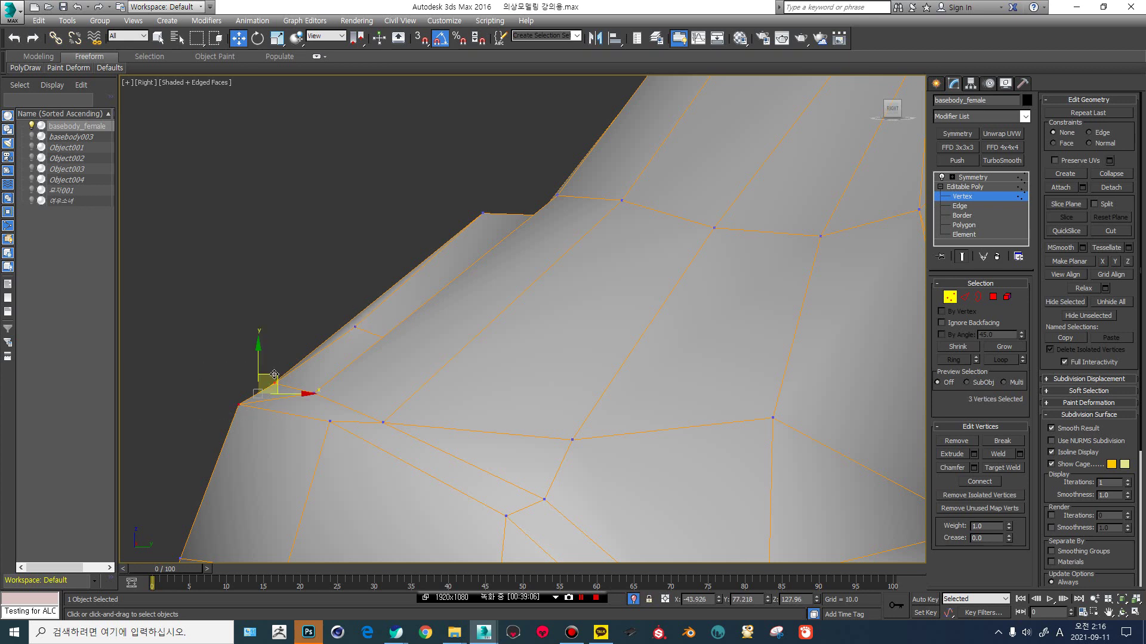
drag(275, 373, 285, 368)
click(302, 361)
drag(247, 399, 298, 377)
click(307, 346)
click(258, 418)
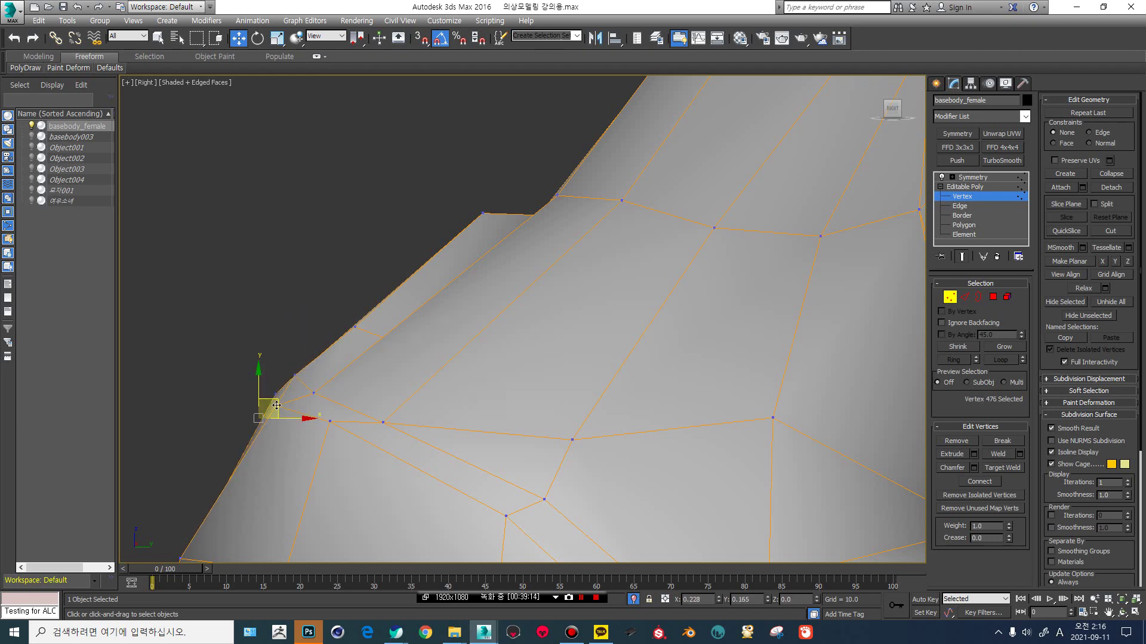
In the front view, move the four cut vertices along the outer bust outward toward the armpit, one after another.
alt+middle_drag(262, 420, 412, 289)
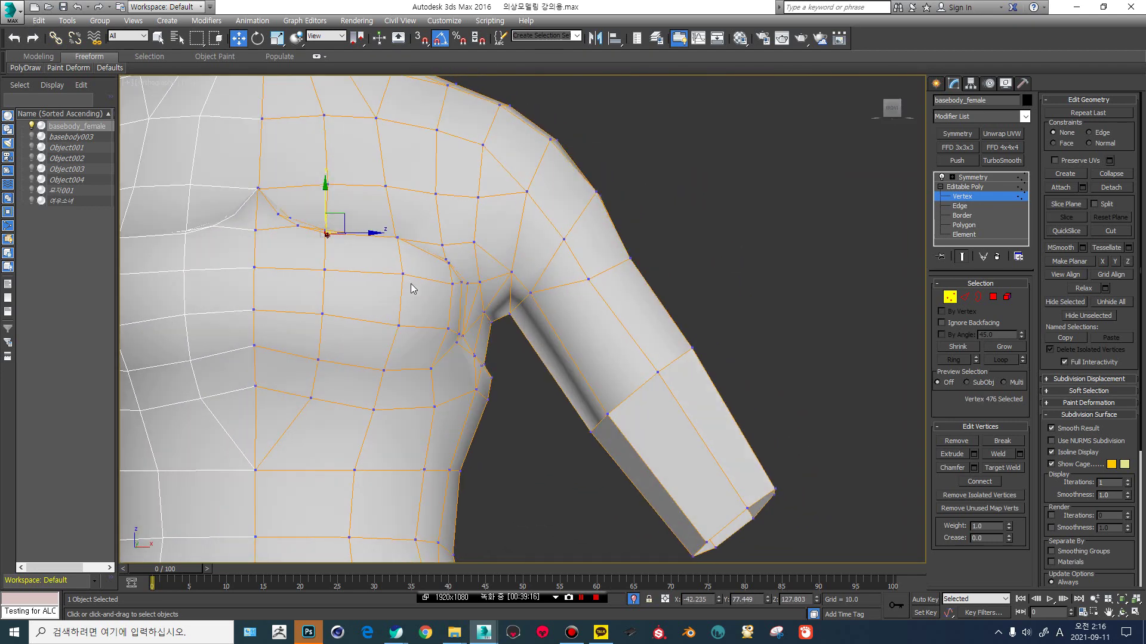
click(892, 110)
scroll(586, 274, up, 5)
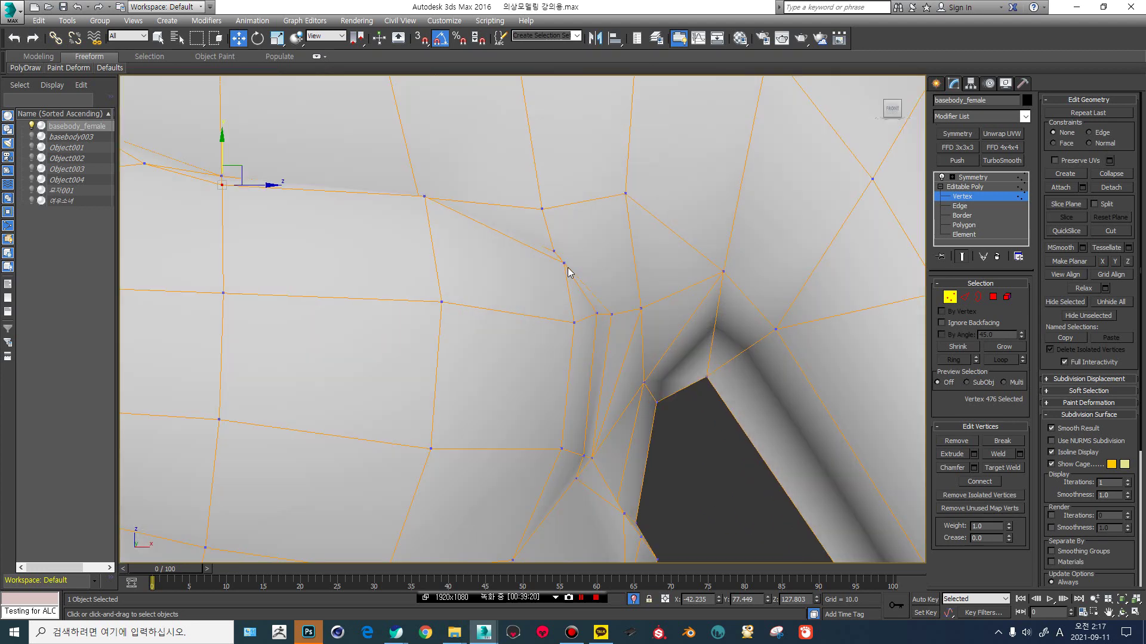
drag(563, 264, 574, 263)
drag(597, 313, 616, 319)
drag(581, 455, 600, 456)
middle_drag(600, 455, 596, 306)
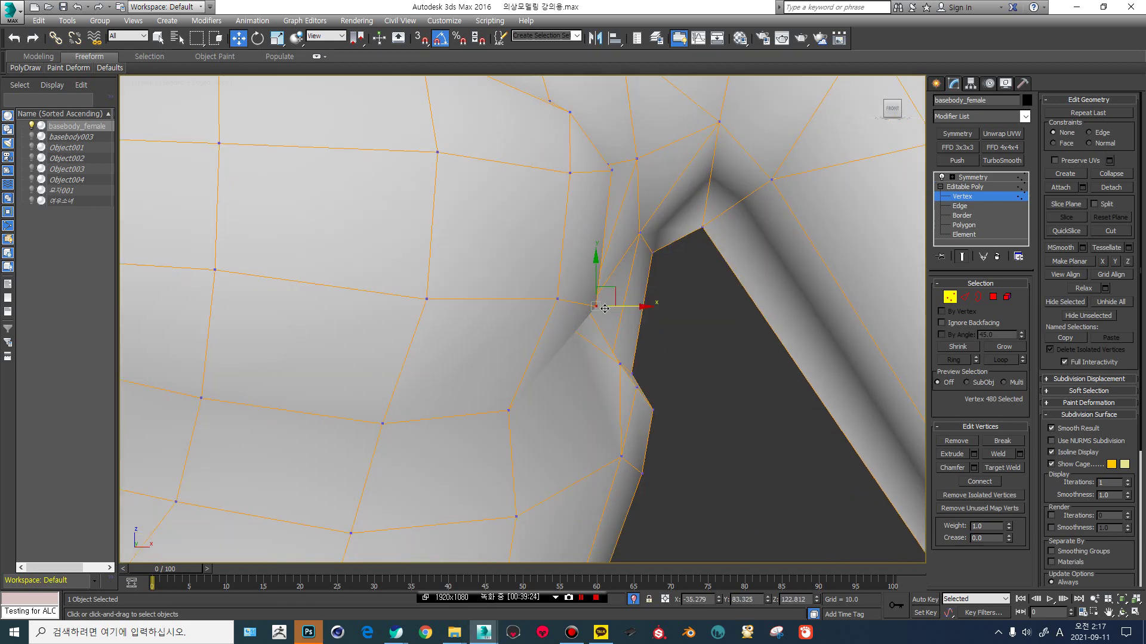
key(alt+x)
drag(571, 329, 596, 338)
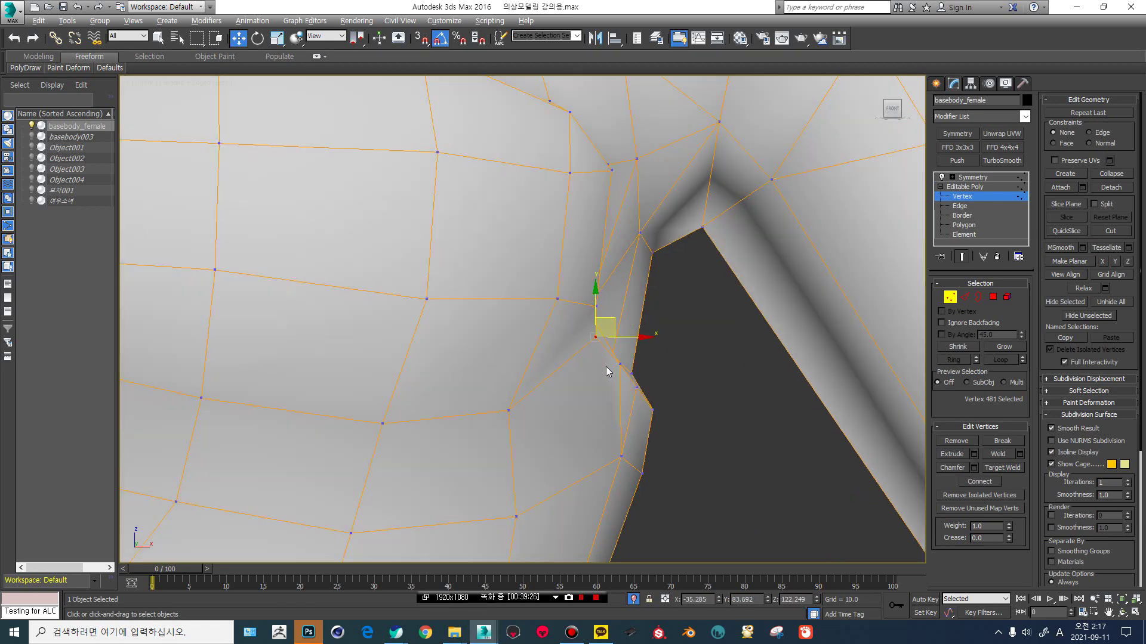
Connect the lowest cut vertex on the outer bust to the vertex diagonally below and in front of it with an edge.
scroll(591, 351, down, 3)
alt+middle_drag(591, 351, 527, 327)
scroll(588, 372, up, 2)
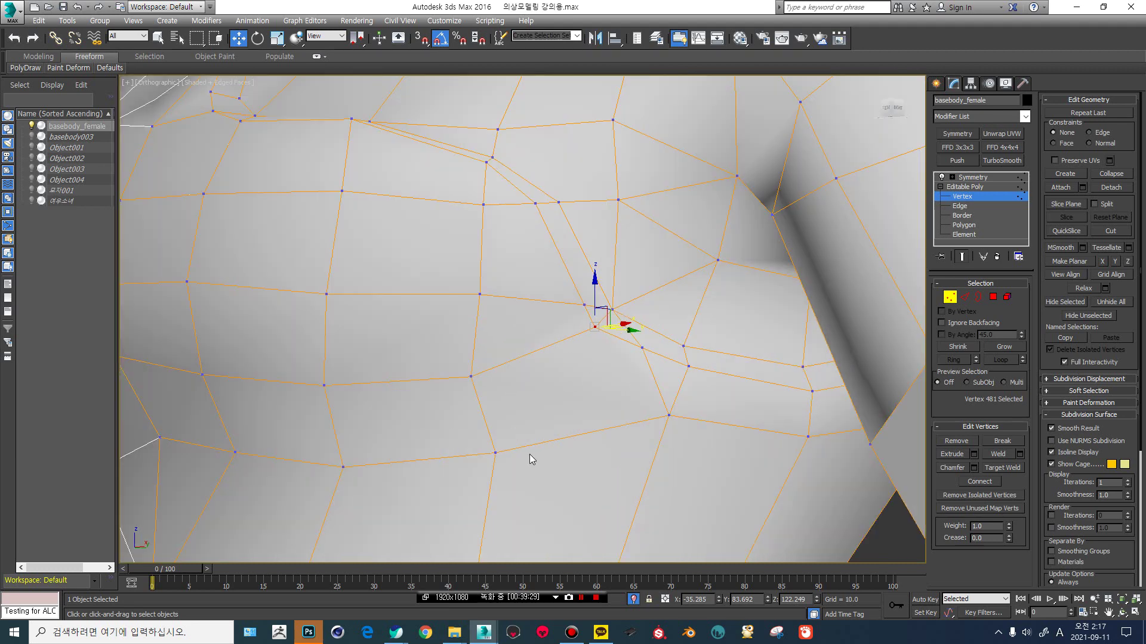
ctrl+click(496, 452)
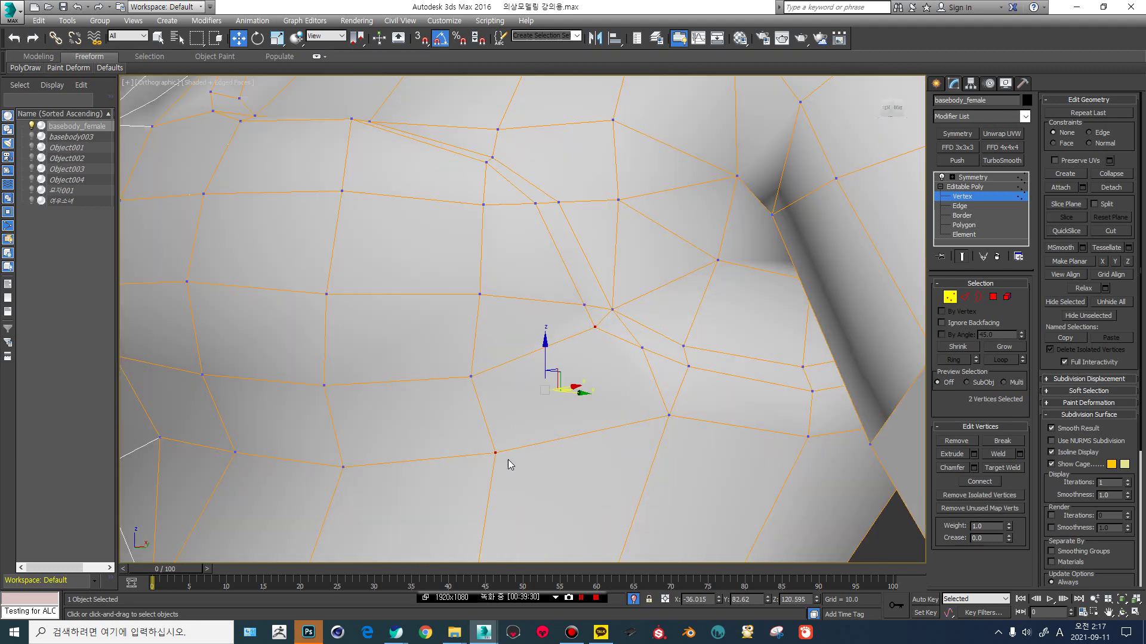
scroll(571, 410, down, 3)
alt+middle_drag(624, 389, 621, 356)
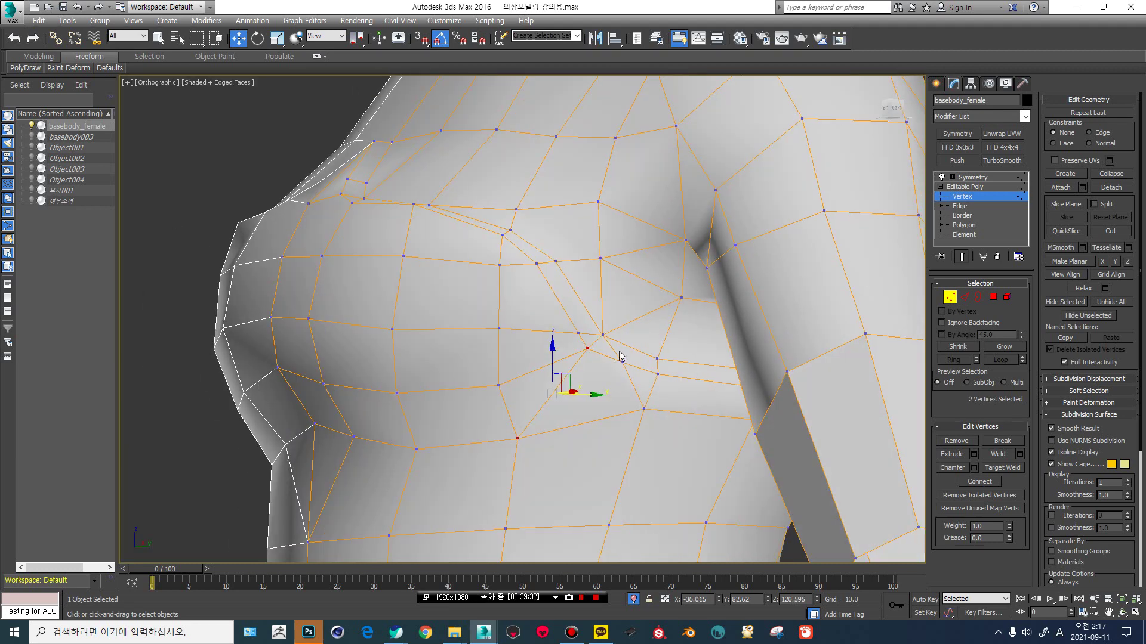
scroll(621, 357, up, 3)
Collapse the short edge at the bend of the lower cut beside the armpit into a single vertex.
click(957, 206)
scroll(566, 337, up, 2)
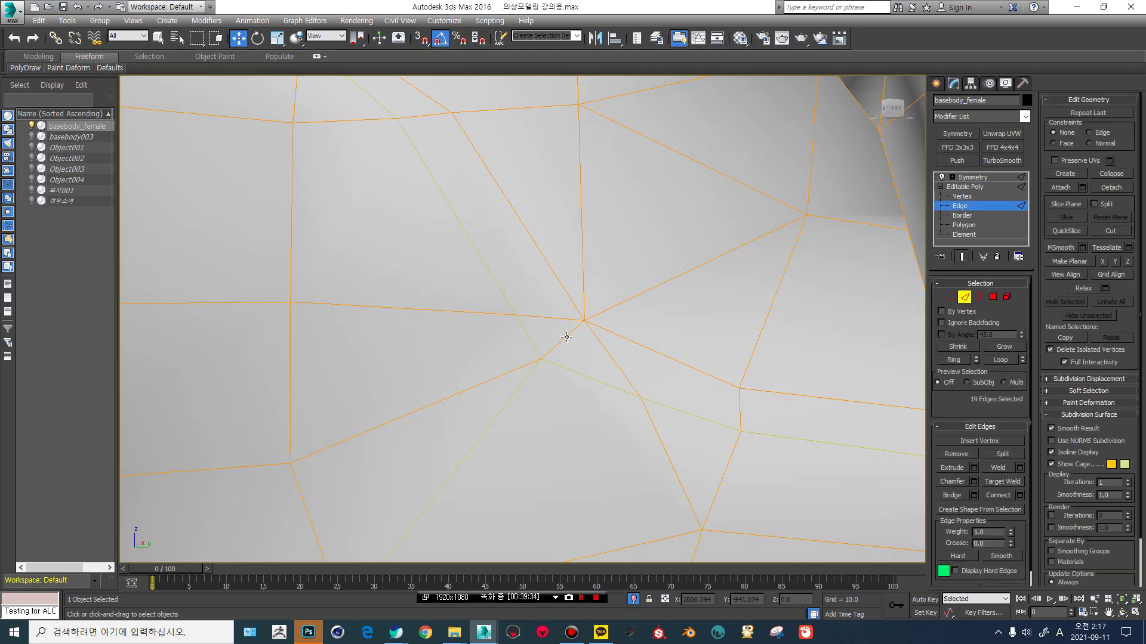
click(527, 337)
key(ctrl+alt+c)
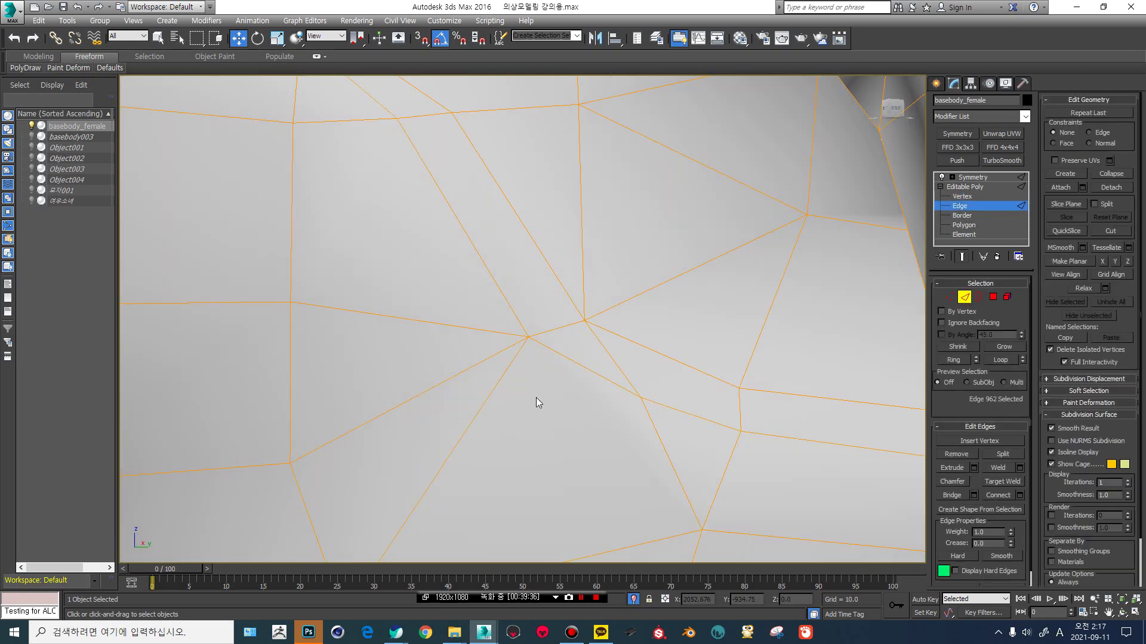
scroll(529, 383, down, 3)
middle_drag(413, 265, 471, 317)
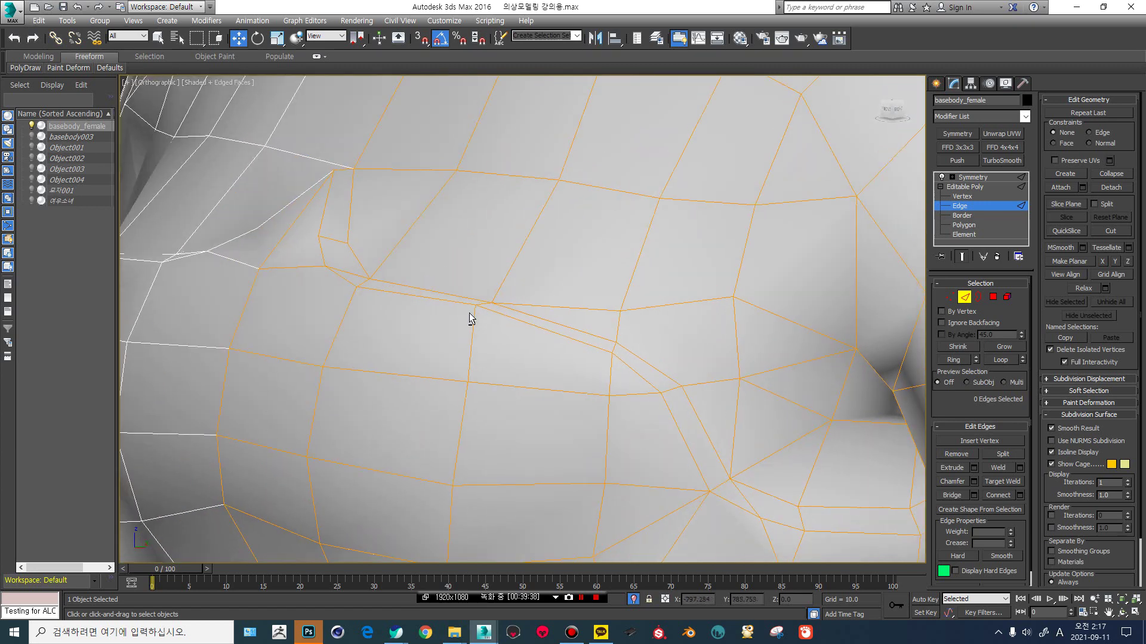
On the back of the torso, remove the redundant horizontal edges running just below the doubled corset edge.
scroll(471, 317, down, 3)
alt+middle_drag(642, 394, 495, 360)
scroll(496, 360, up, 3)
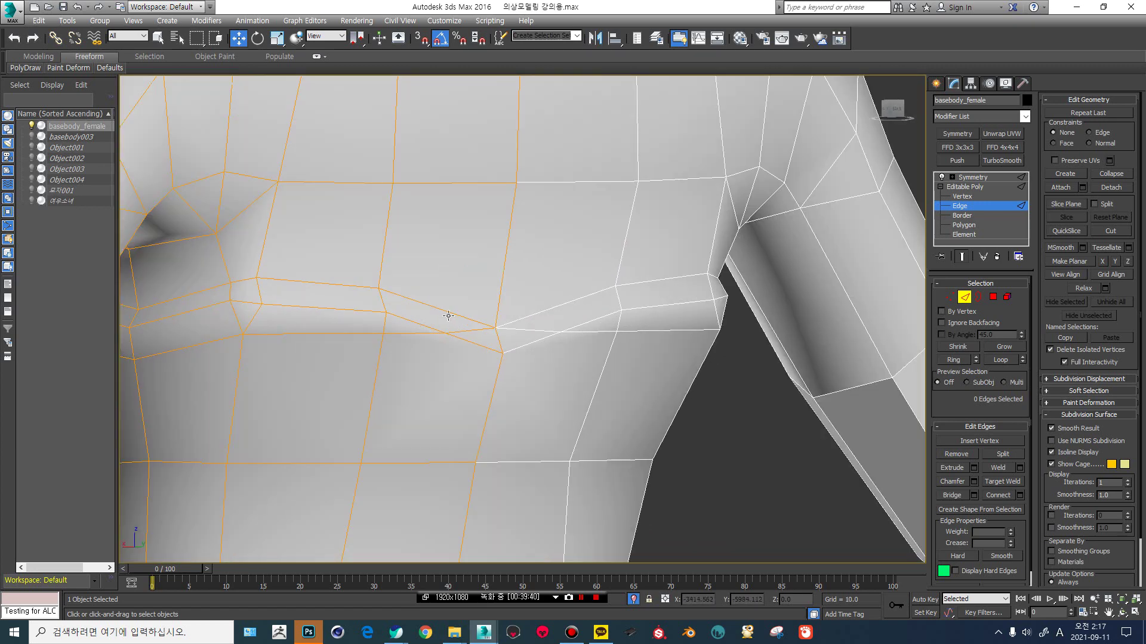
click(462, 331)
ctrl+click(405, 332)
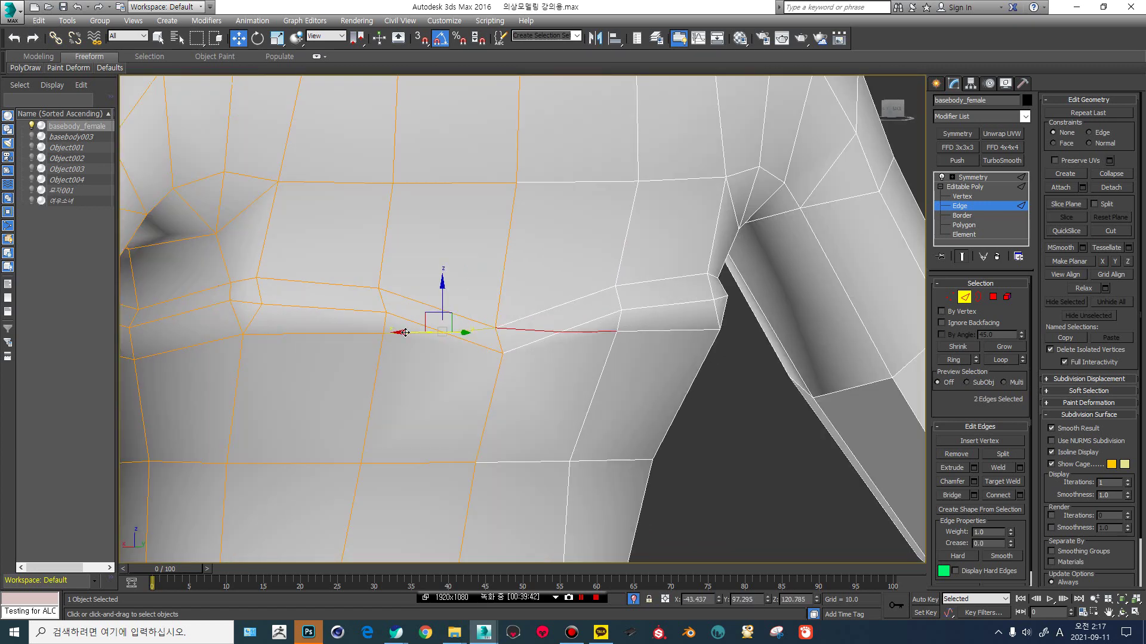
key(BackSpace)
middle_drag(380, 332, 456, 333)
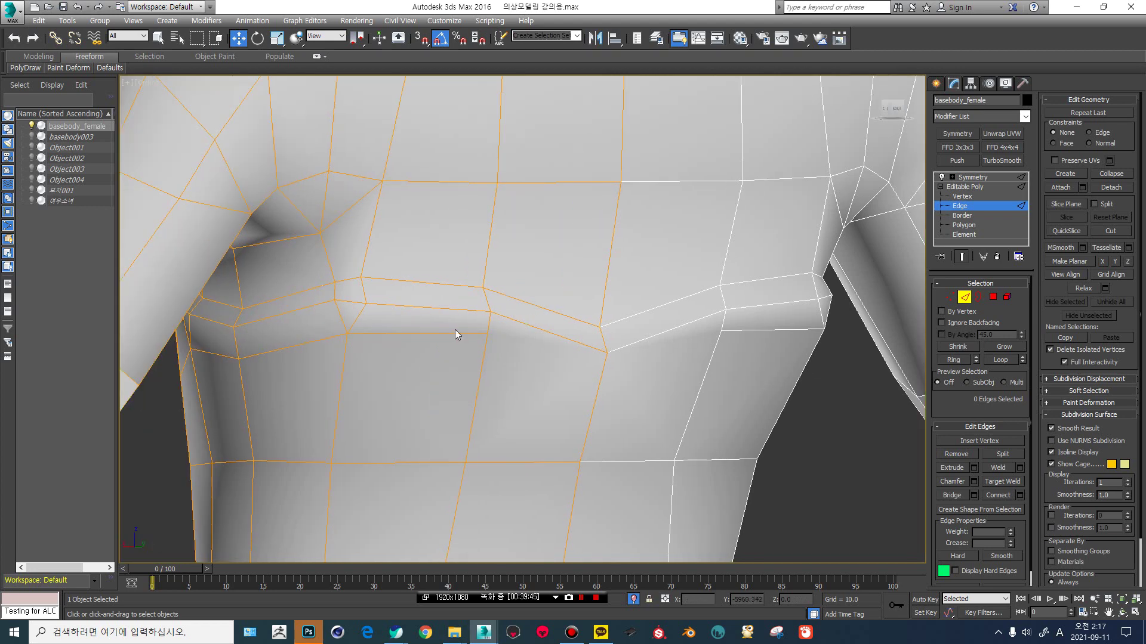
click(430, 333)
ctrl+click(281, 349)
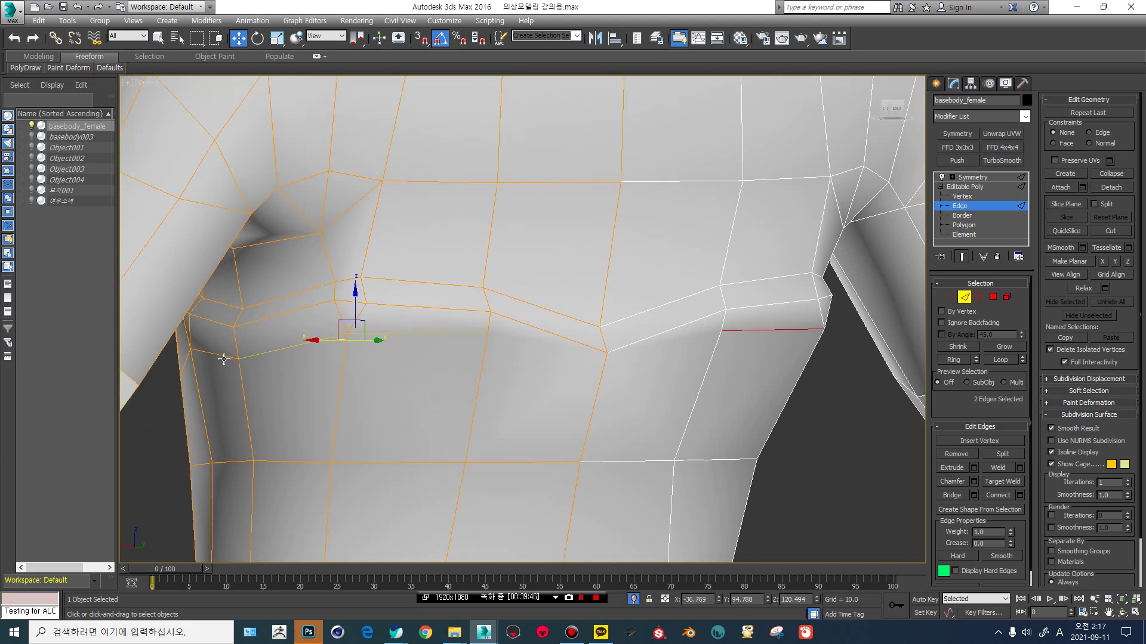
key(BackSpace)
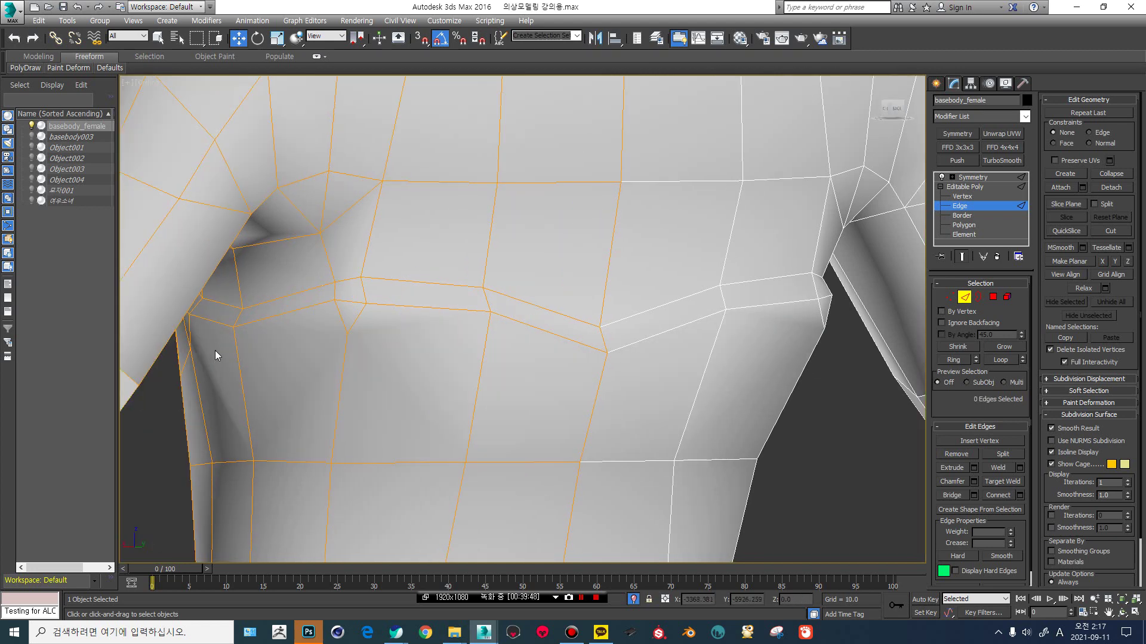
Collapse the two short horizontal edges on the doubled corset edge at the back, beside the armpit, into single vertices.
scroll(163, 311, down, 4)
scroll(285, 325, up, 5)
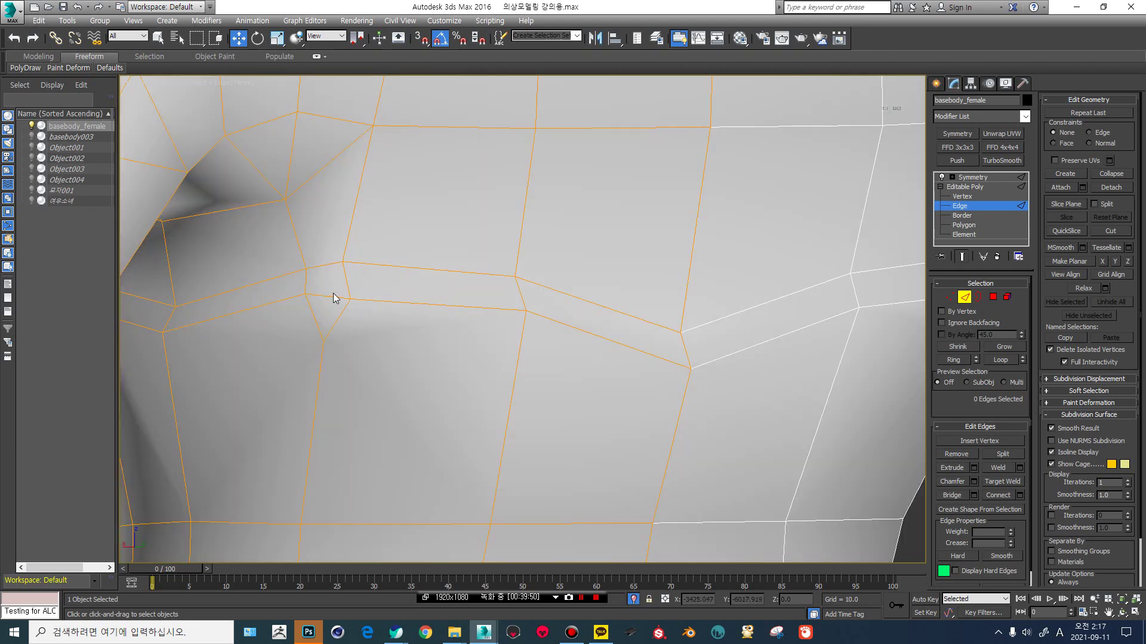
click(330, 297)
click(319, 256)
click(327, 257)
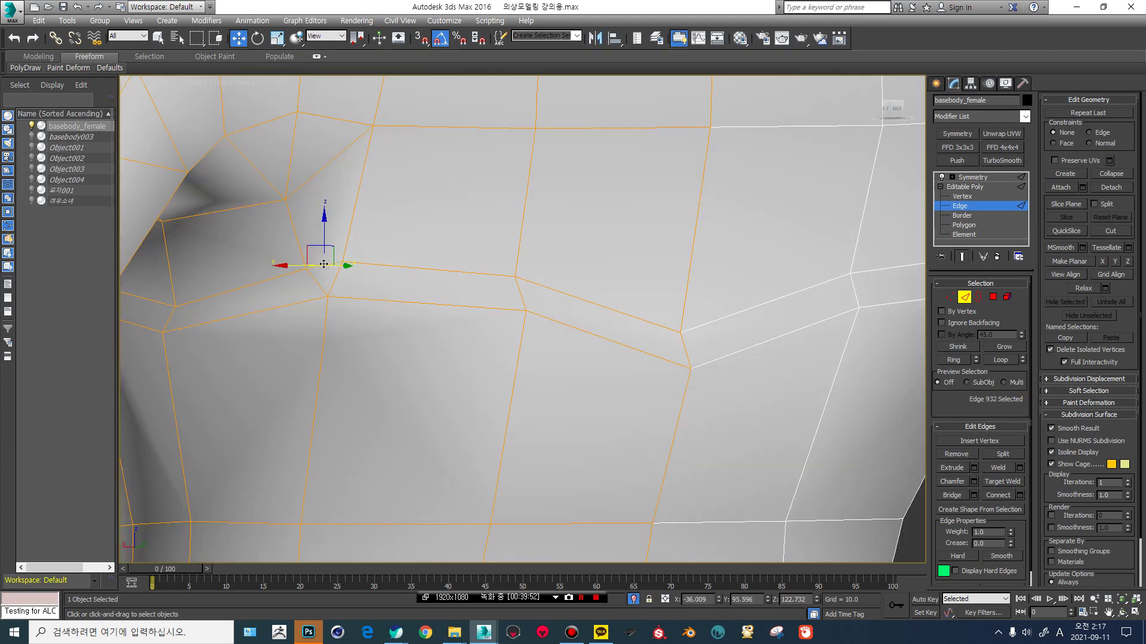
click(280, 292)
Remove the extra edge loop running down the side of the torso below the armpit, together with its vertices.
scroll(273, 296, down, 4)
alt+middle_drag(227, 281, 520, 298)
scroll(485, 332, up, 4)
scroll(594, 263, up, 1)
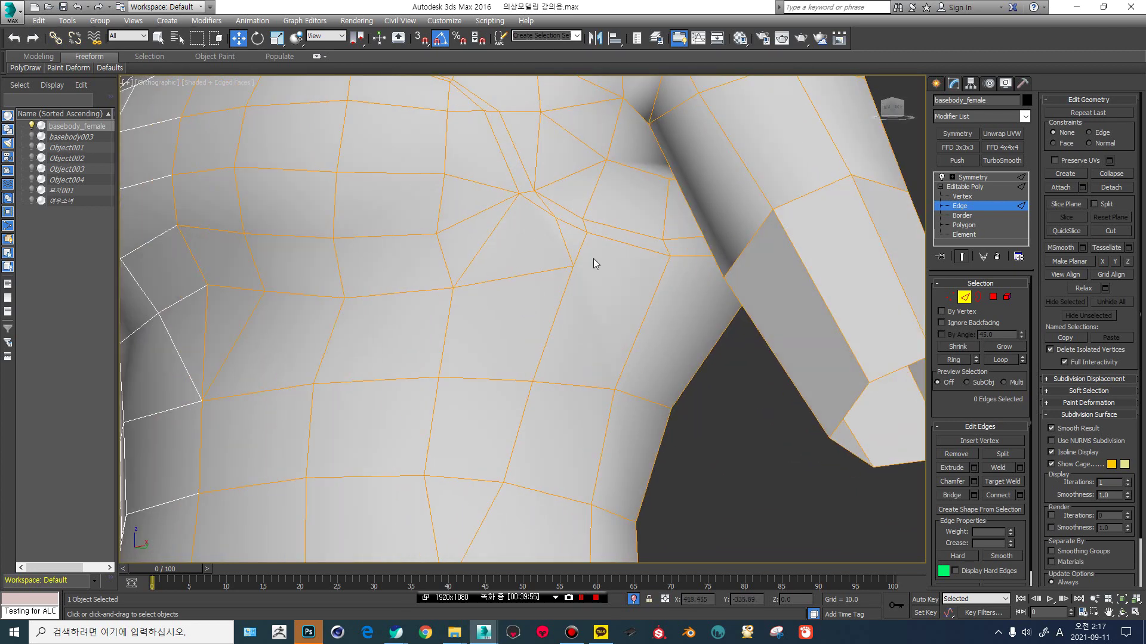
click(552, 251)
key(ctrl+BackSpace)
Connect the corset-edge vertex below the armpit to the torso vertex directly beneath it in the row below.
click(967, 196)
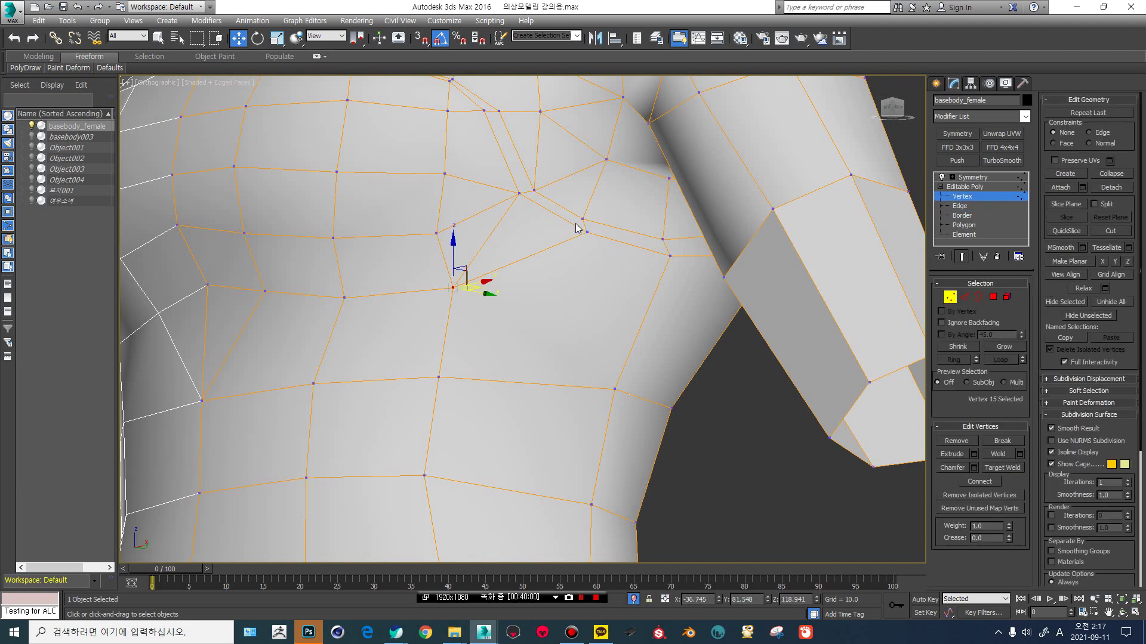
drag(575, 224, 599, 253)
ctrl+drag(601, 371, 640, 433)
key(ctrl+shift+e)
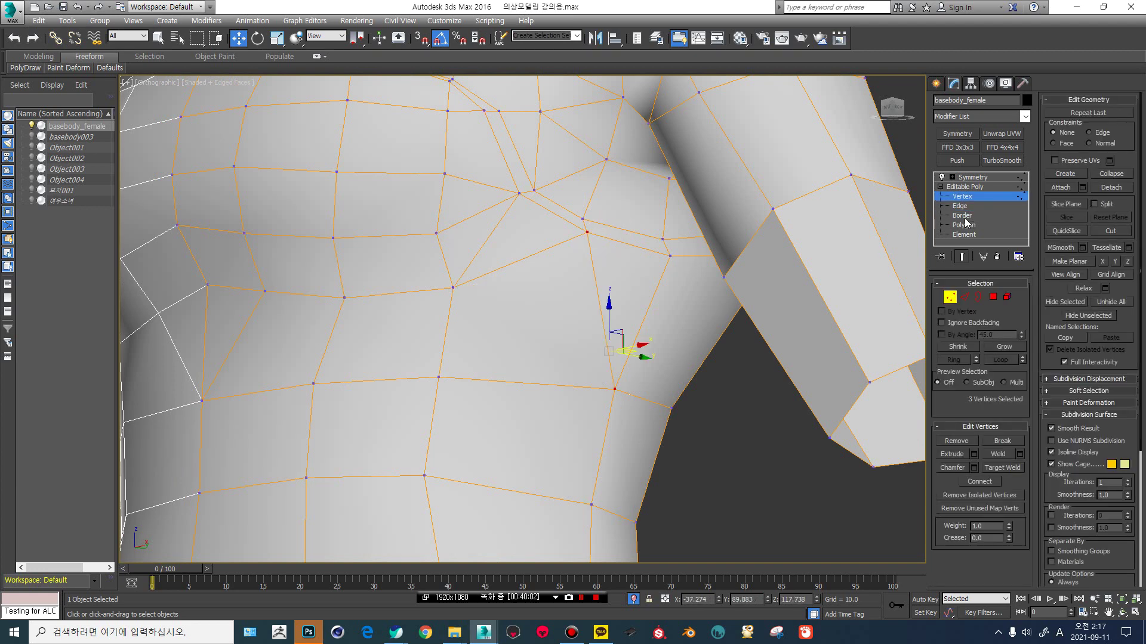
click(962, 194)
scroll(508, 269, down, 5)
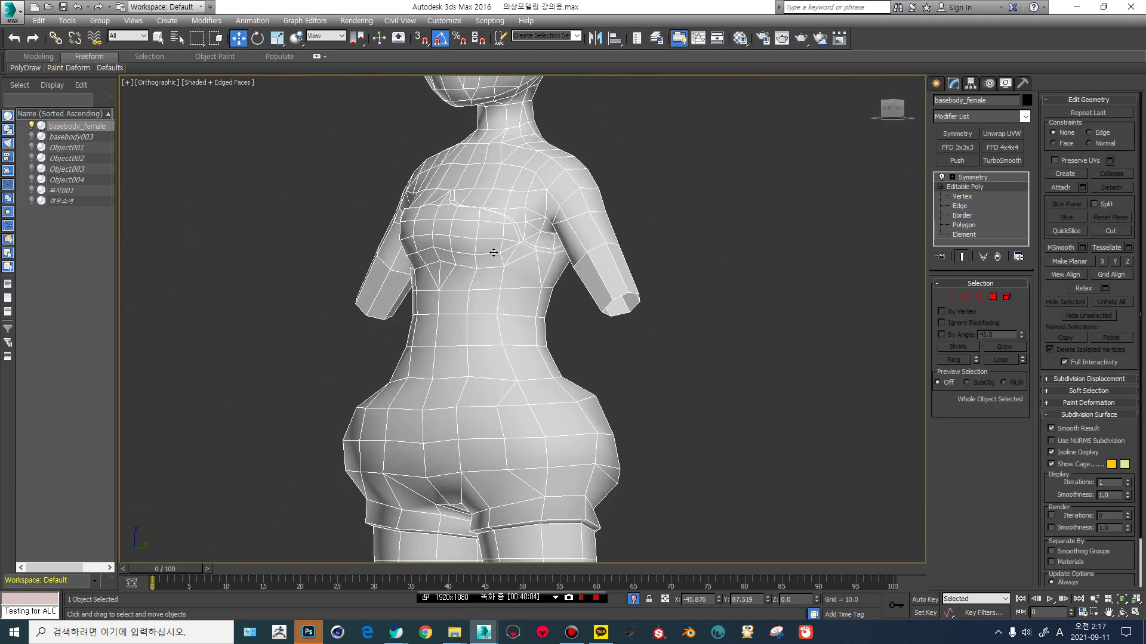
Connect the upper neckline vertex near the centre of the chest to the chest vertex diagonally above it.
key(F4)
middle_drag(495, 229, 495, 260)
key(F4)
alt+middle_drag(409, 237, 501, 281)
scroll(491, 272, up, 4)
scroll(498, 297, up, 3)
click(961, 197)
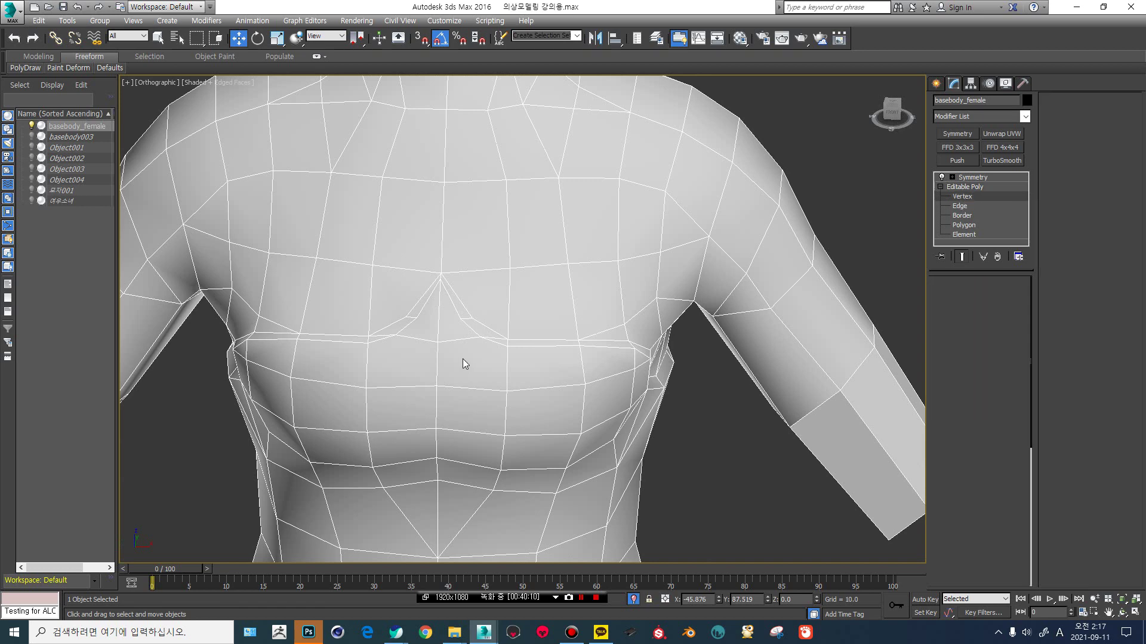
click(472, 318)
ctrl+click(511, 269)
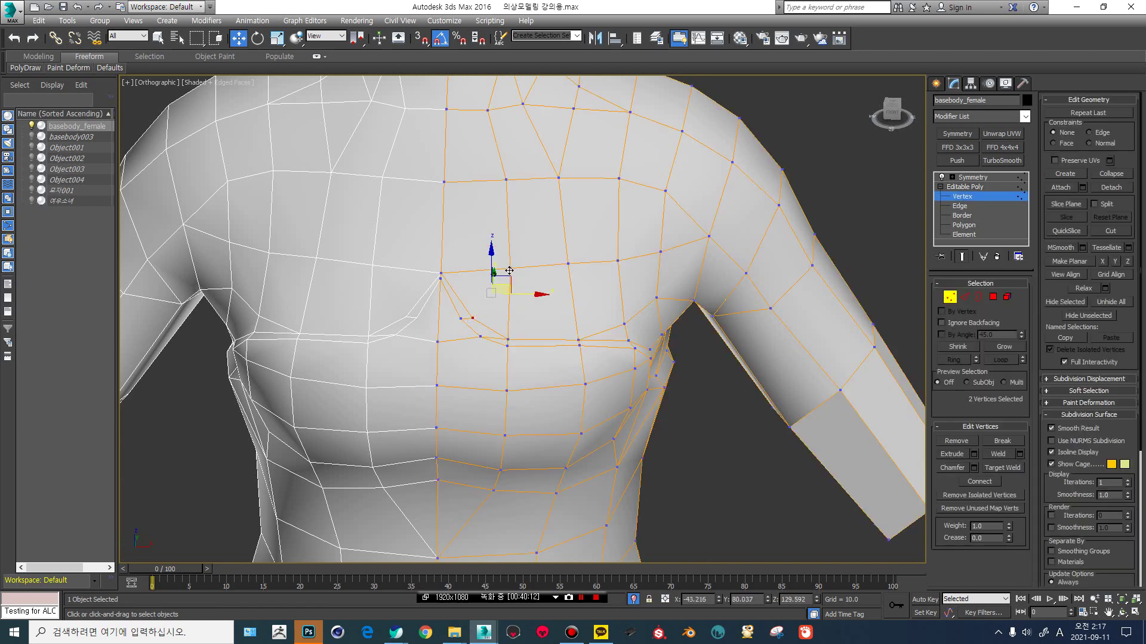
alt+middle_drag(507, 337, 370, 322)
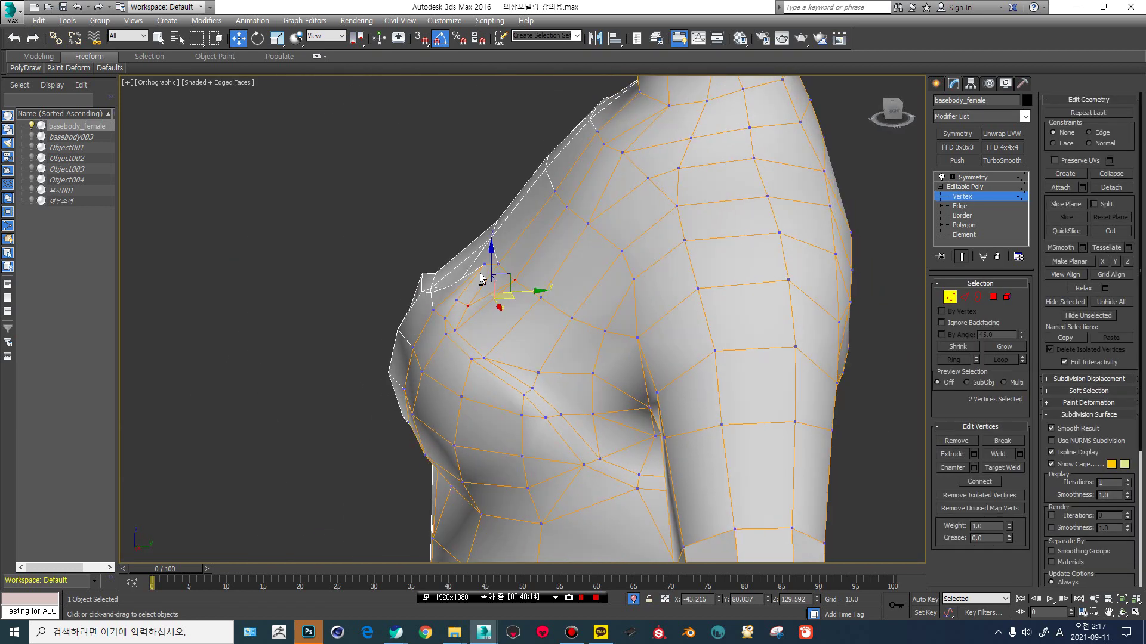
Cut an edge from the inner corner vertex of the neckline across to the centre line of the chest.
key(f)
scroll(464, 311, up, 10)
key(alt+c)
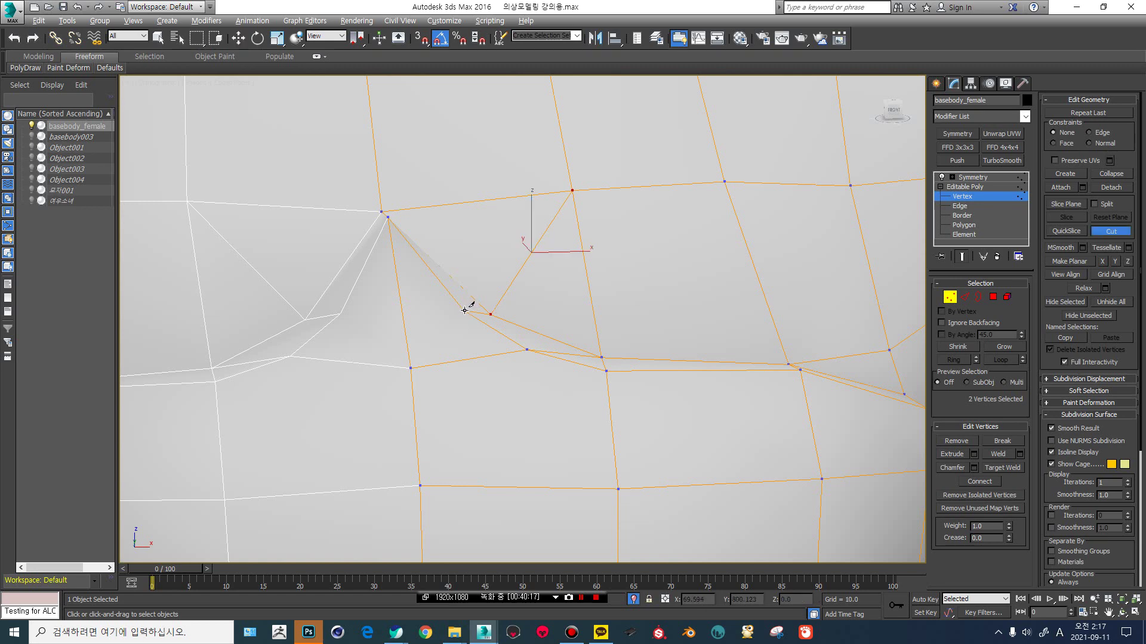
click(464, 310)
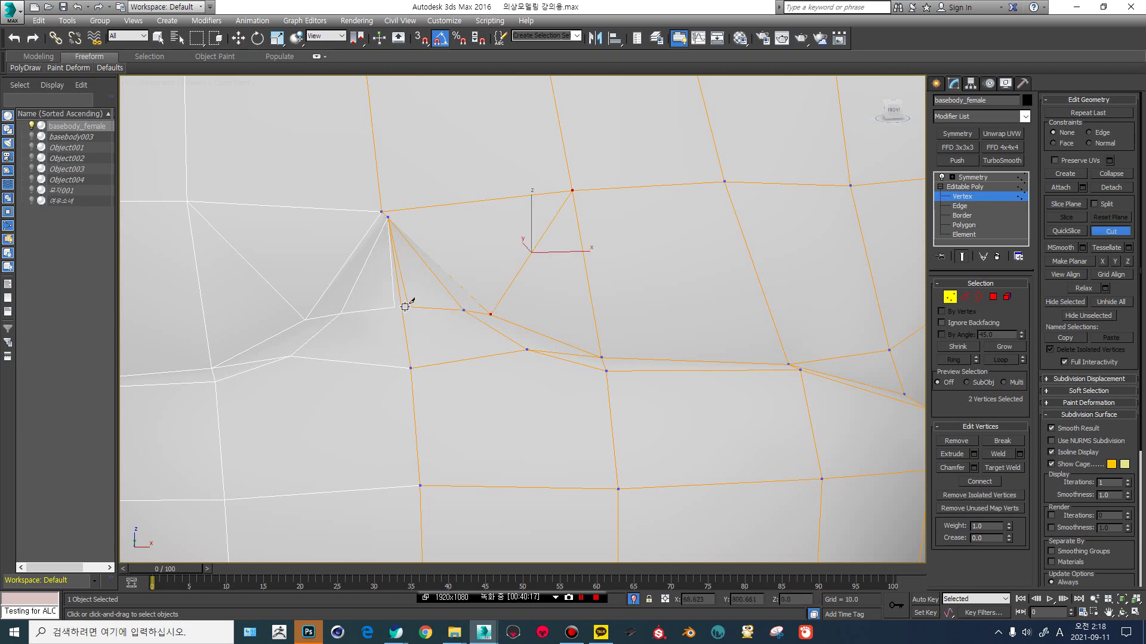
click(960, 187)
key(1)
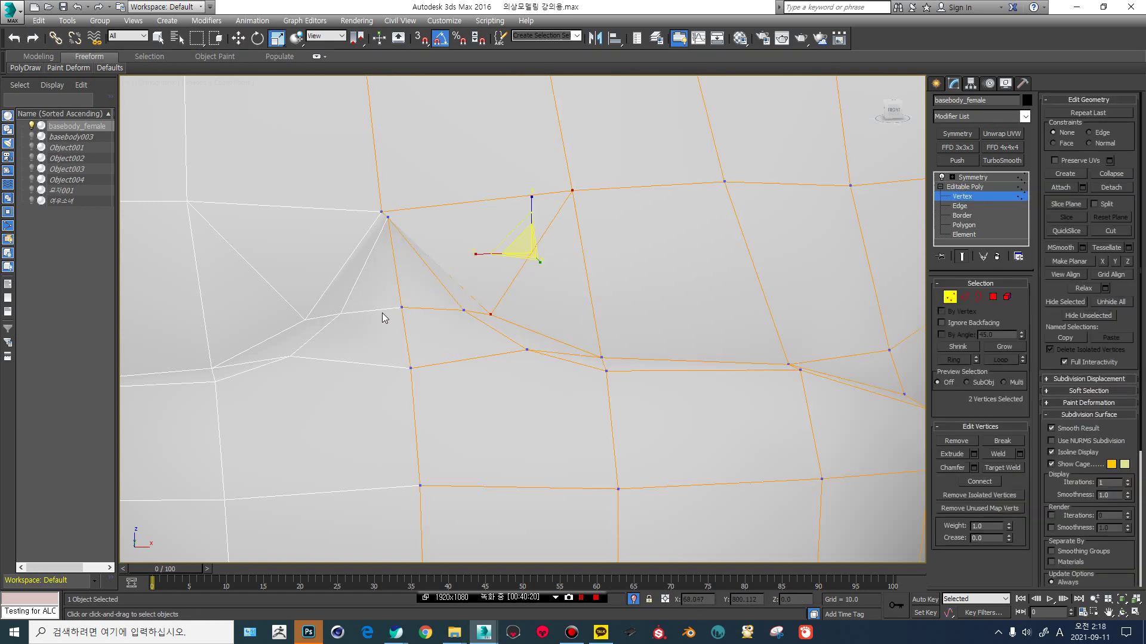
In the side view, move the centre-line vertex of the new cut slightly forward to follow the chest profile.
click(402, 307)
key(w)
alt+middle_drag(458, 342, 295, 312)
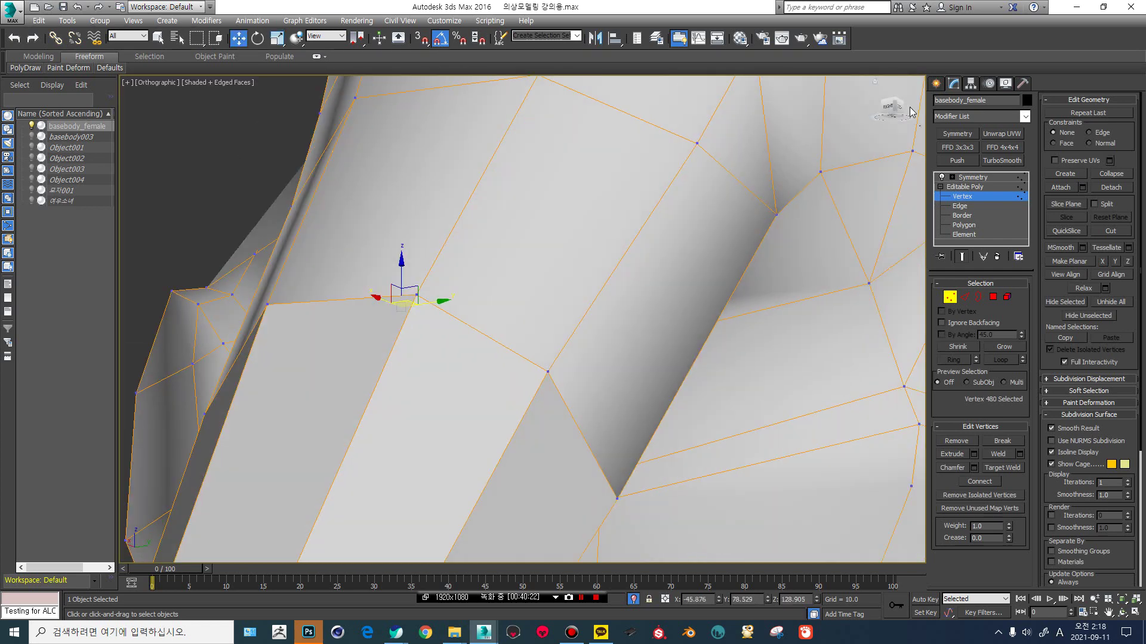
click(890, 108)
scroll(445, 314, up, 6)
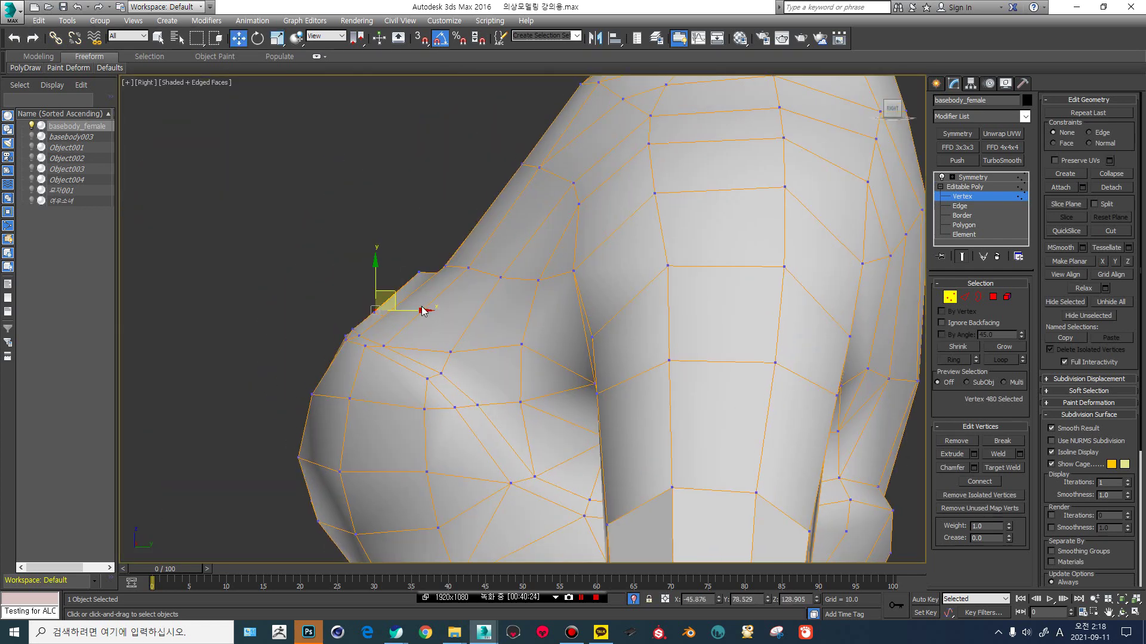
drag(375, 299, 368, 295)
scroll(369, 295, down, 2)
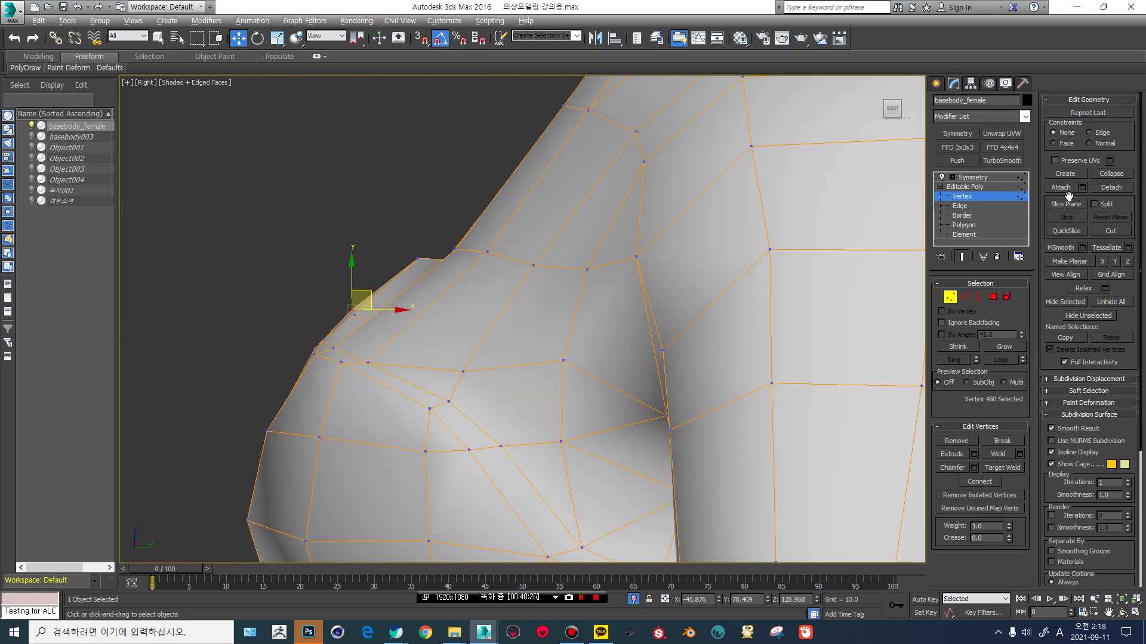
click(964, 187)
Unhide all objects and bring the base body and both reference characters into a front-facing view.
scroll(473, 277, down, 6)
scroll(666, 406, down, 4)
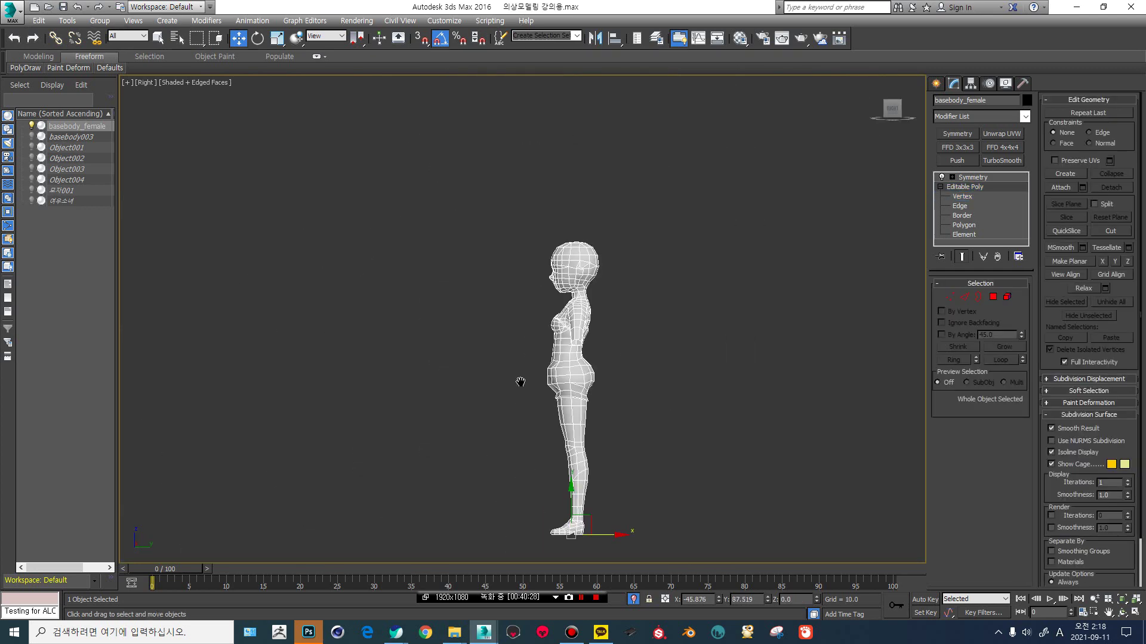
right_click(754, 264)
click(767, 213)
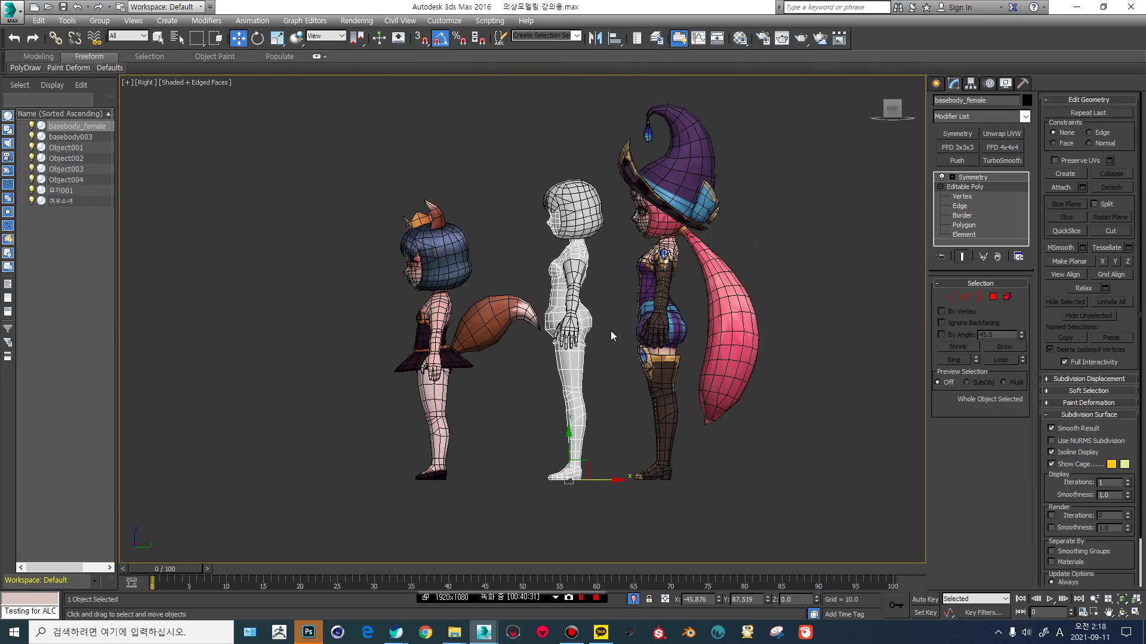
click(655, 307)
key(F4)
alt+middle_drag(423, 305, 685, 212)
key(F4)
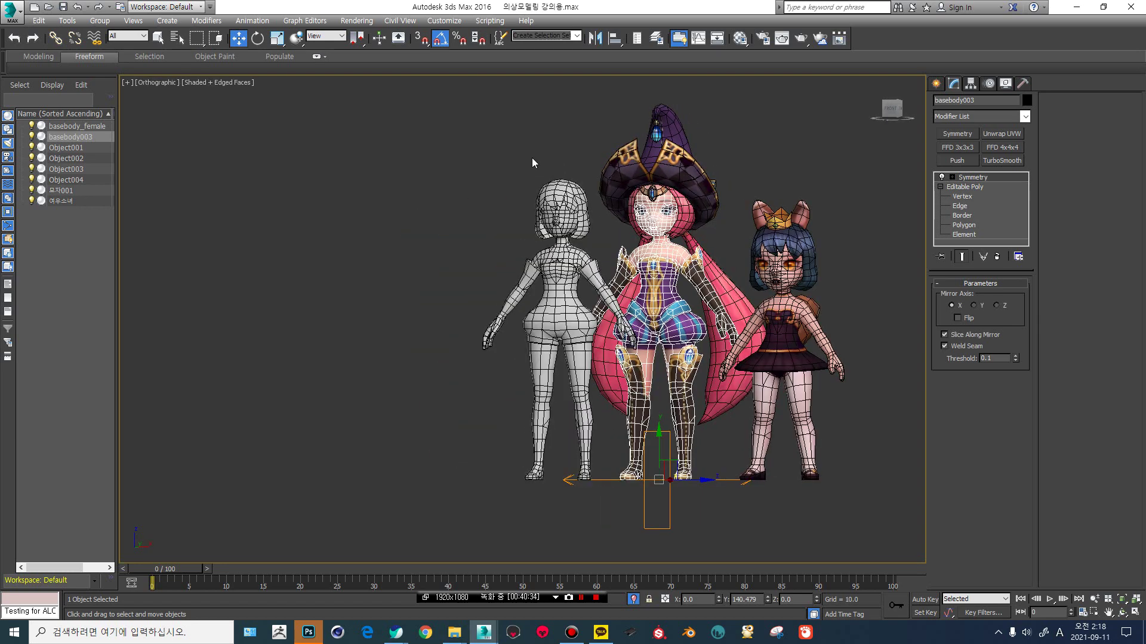
In the front view, move basebody_female with Object002, Object003 and Object004 sideways along X, clear of the witch character.
click(571, 275)
click(891, 110)
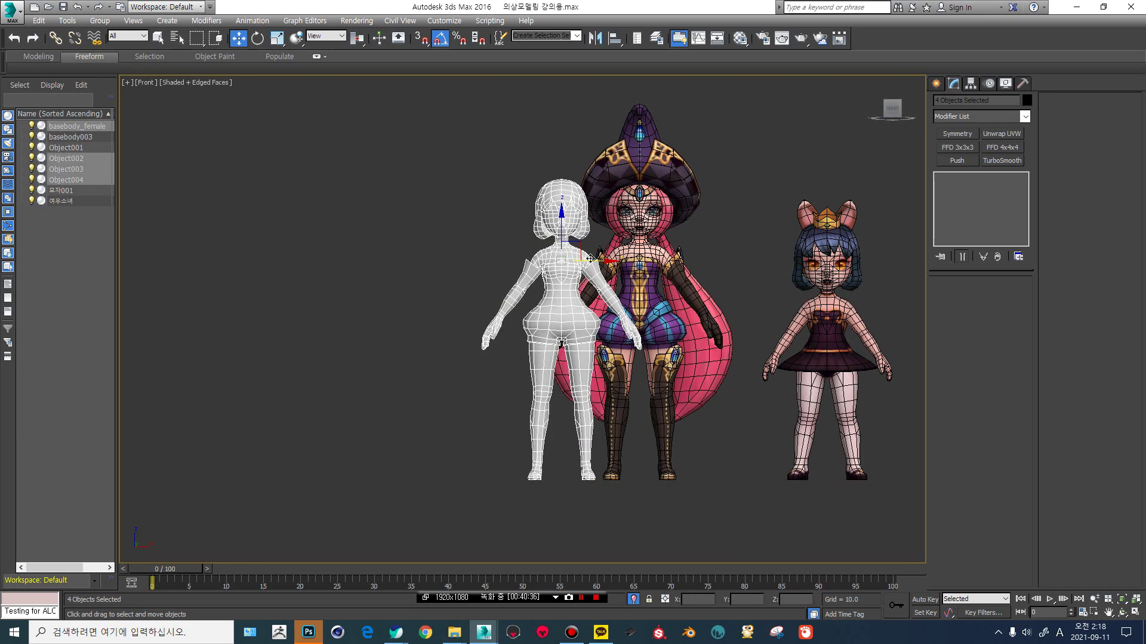
drag(590, 259, 448, 266)
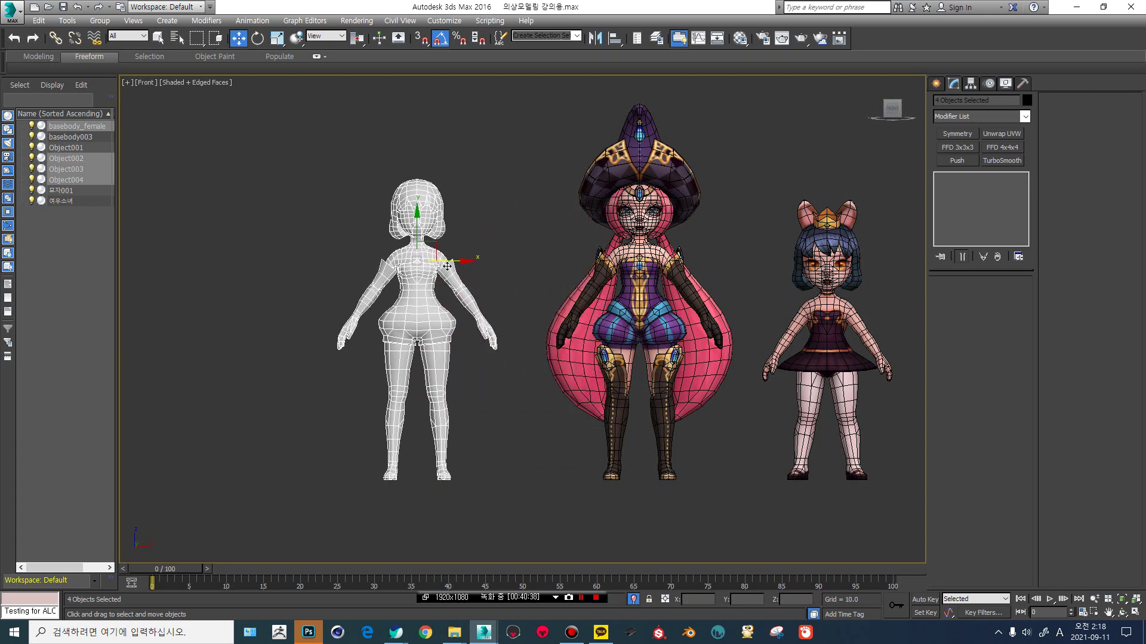
Set the viewport shading to Consistent Colors with edged faces turned off.
key(F4)
click(705, 348)
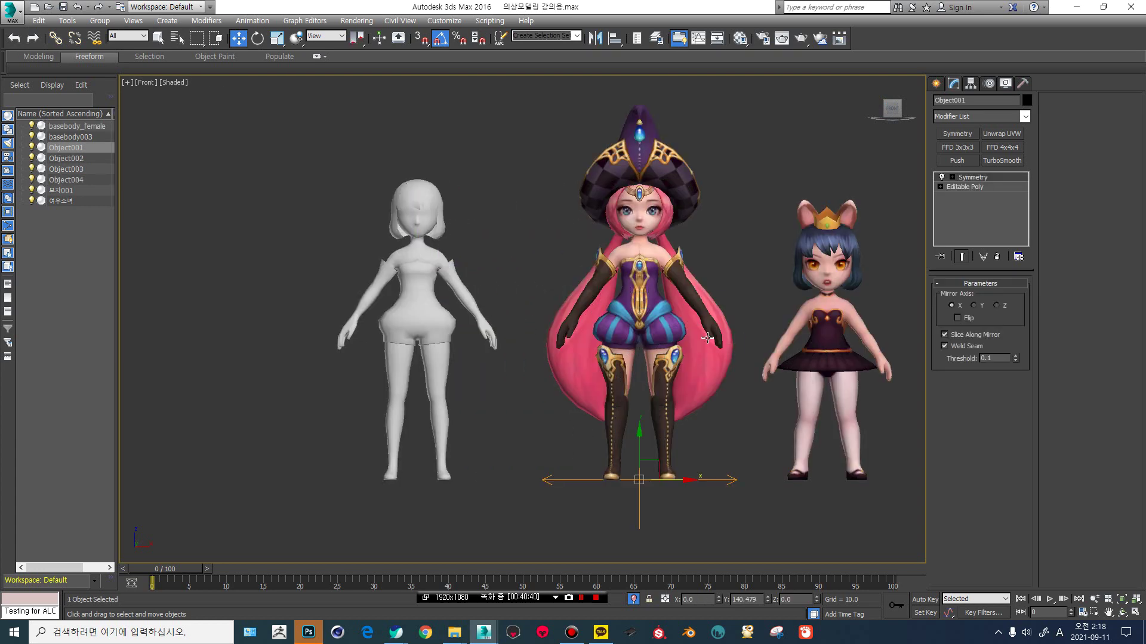
middle_drag(706, 349, 584, 310)
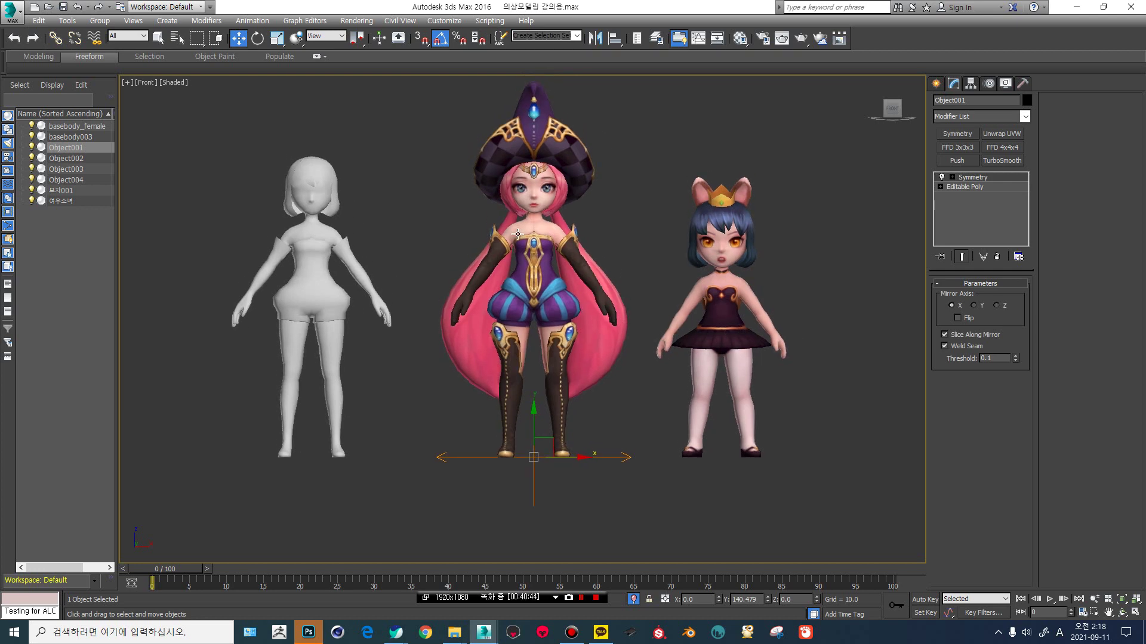
key(F4)
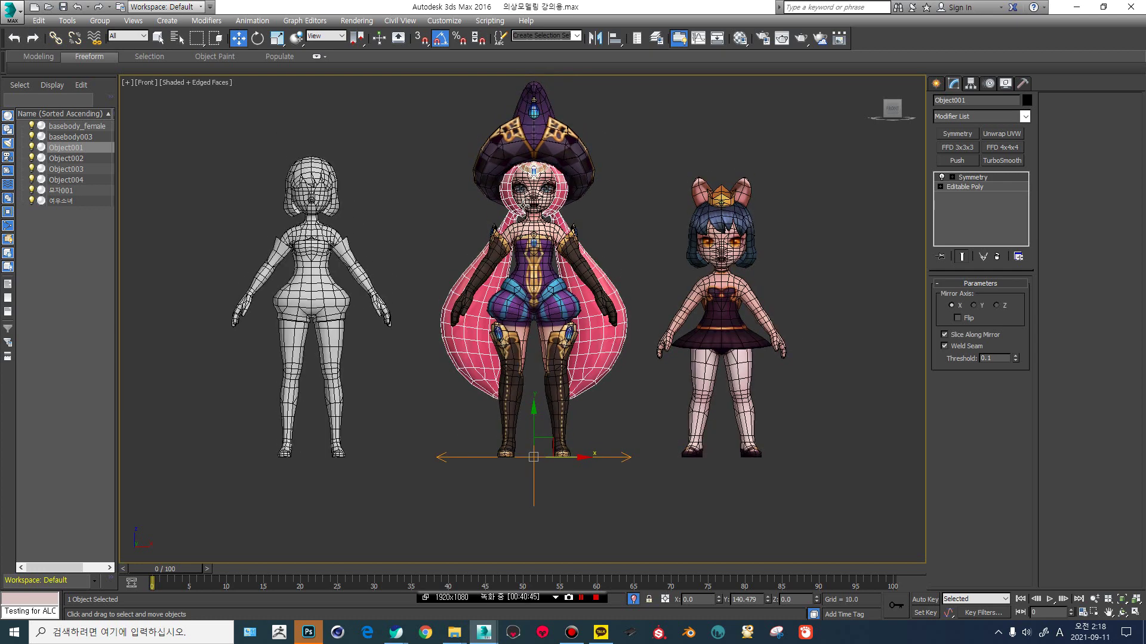
click(212, 83)
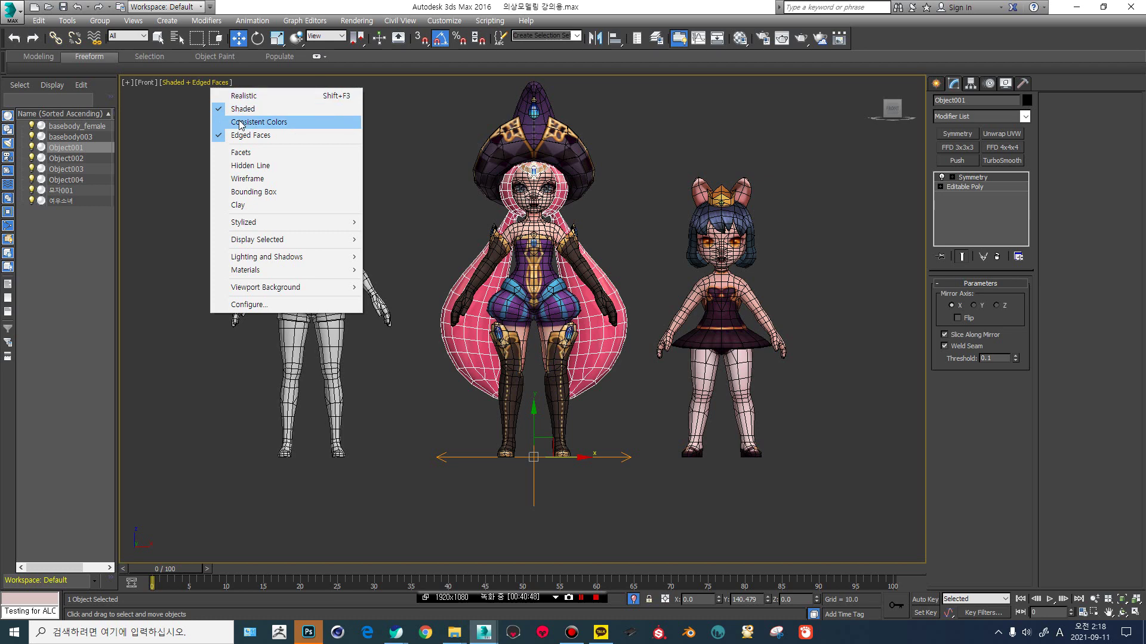
click(259, 122)
click(588, 111)
drag(439, 311, 440, 309)
key(F4)
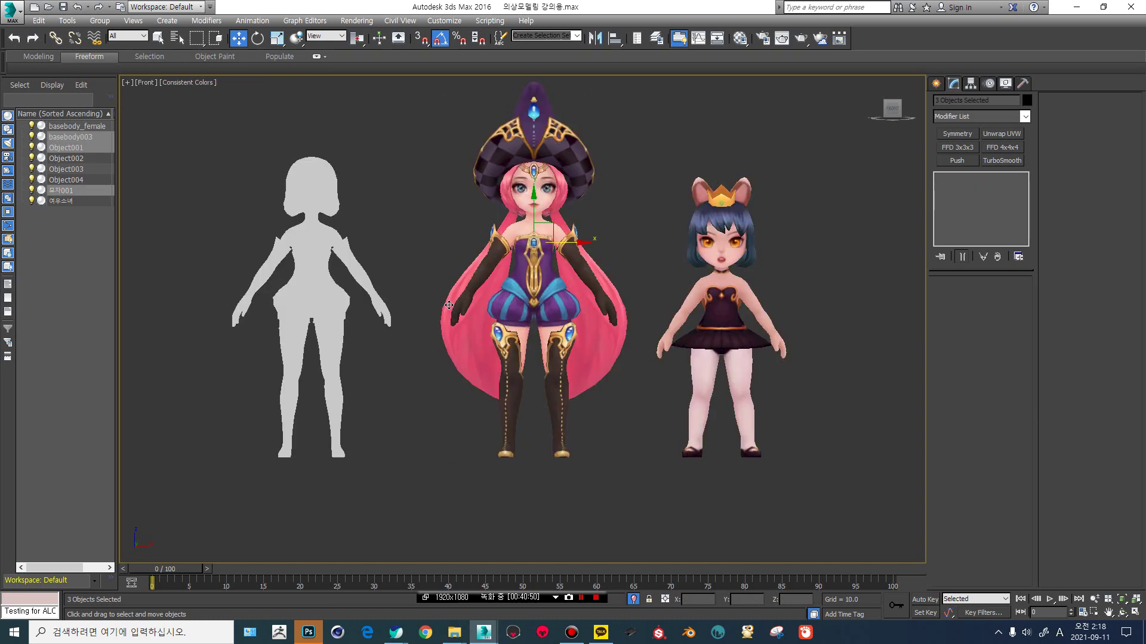
Make two copies of the fox-girl character in a row beside the original along X, and show edged faces.
middle_drag(572, 303, 447, 331)
scroll(594, 297, up, 2)
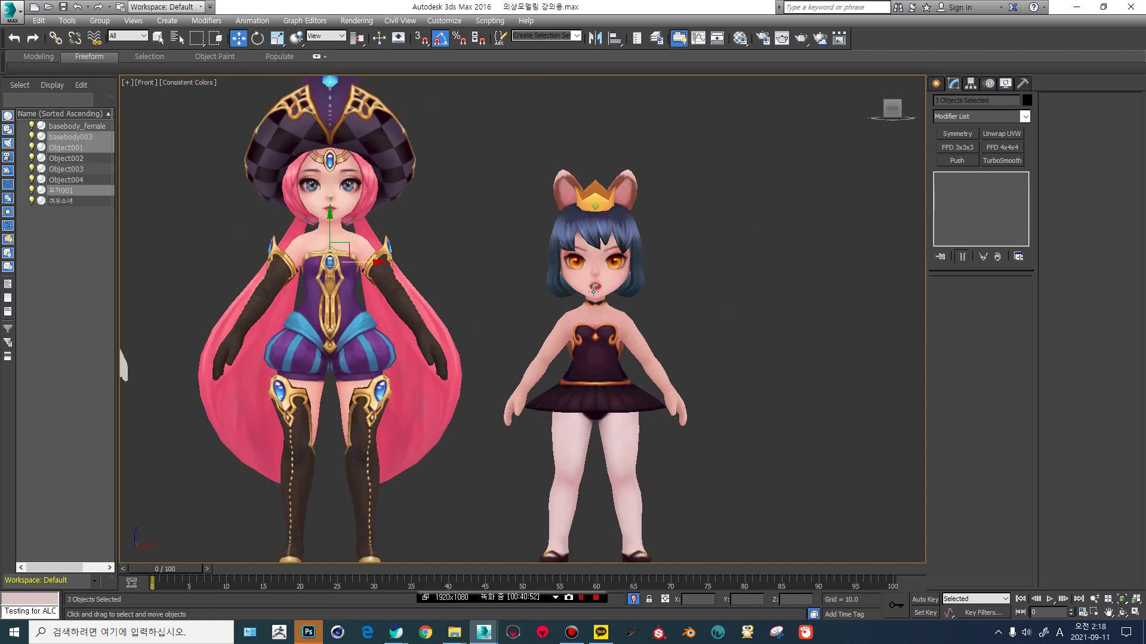
click(593, 291)
middle_drag(629, 499, 485, 418)
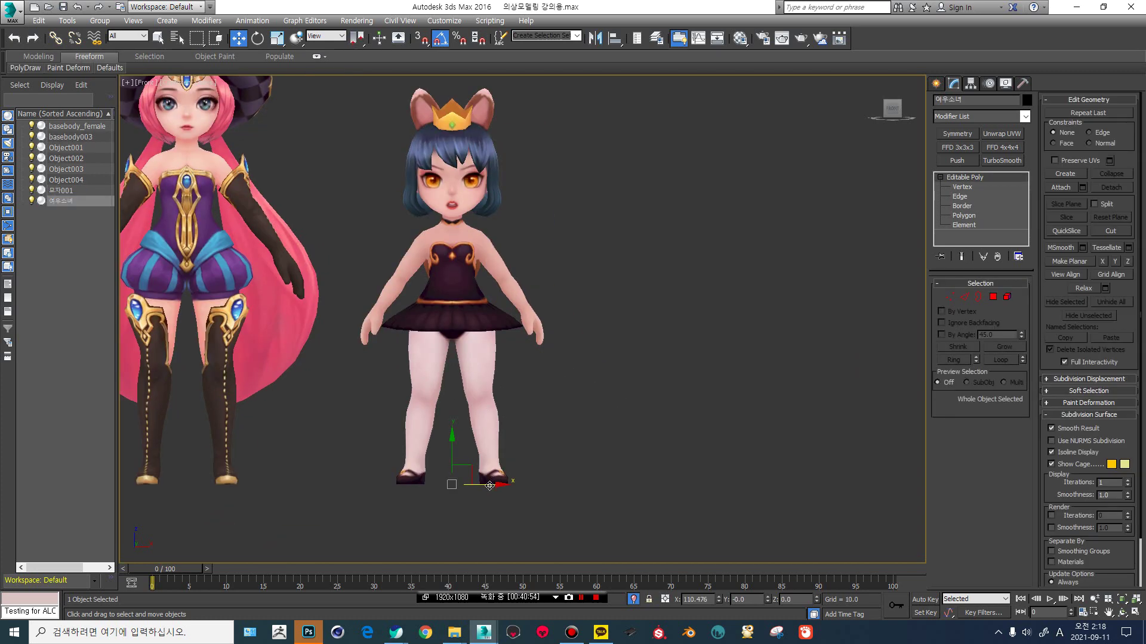
shift+drag(489, 485, 658, 484)
click(583, 369)
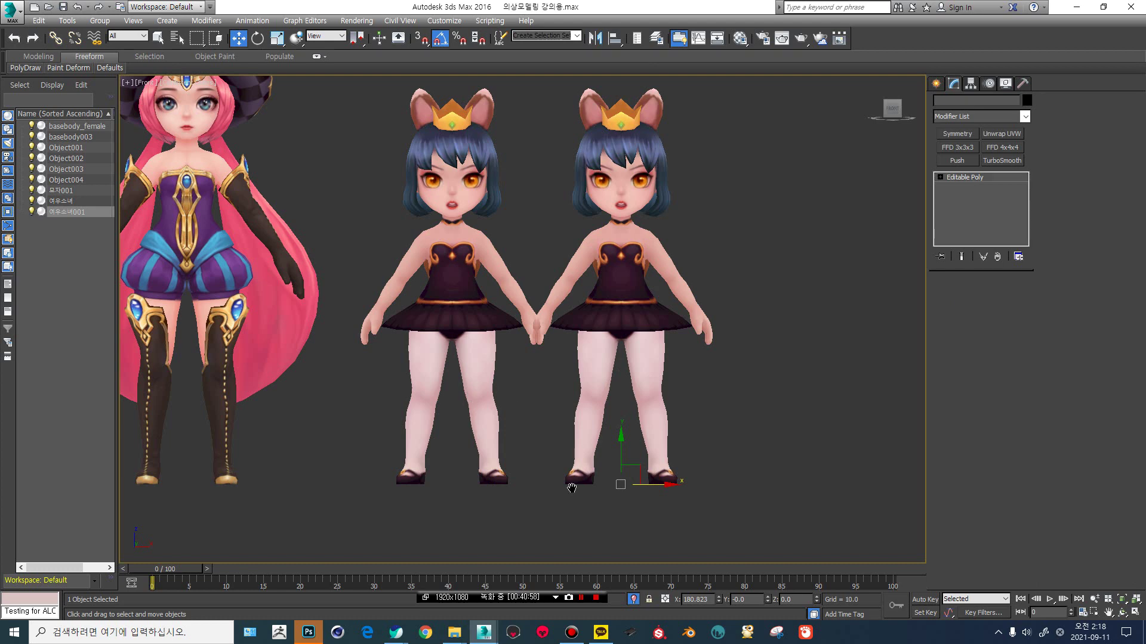
mouse_move(679, 481)
shift+mouse_down()
mouse_move(940, 481)
mouse_move(819, 481)
shift+mouse_up()
click(592, 367)
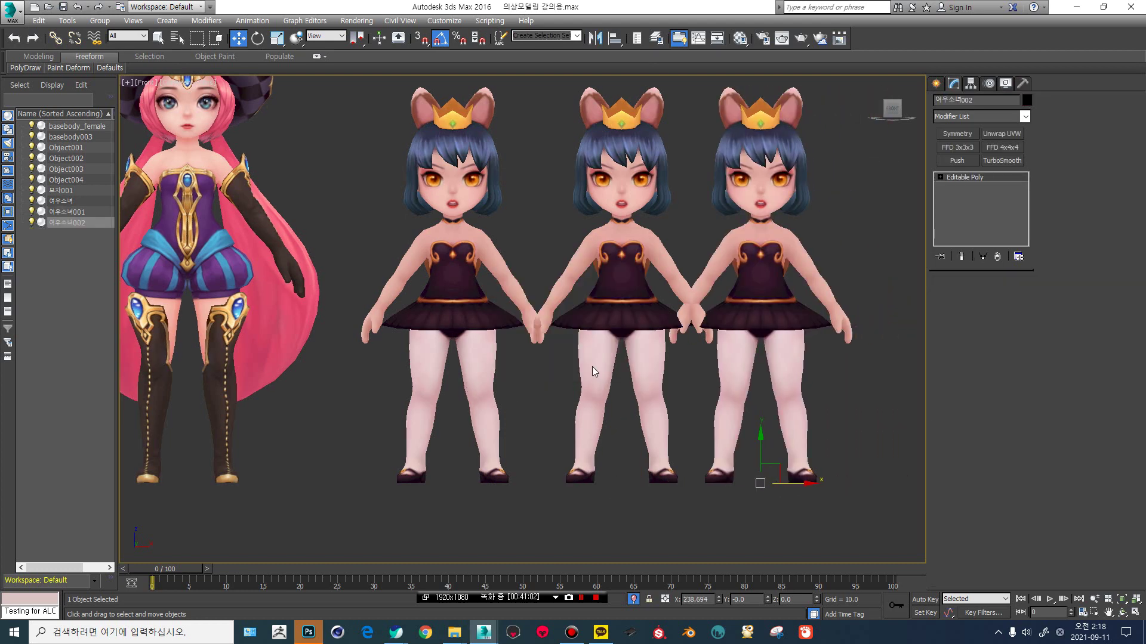
key(F4)
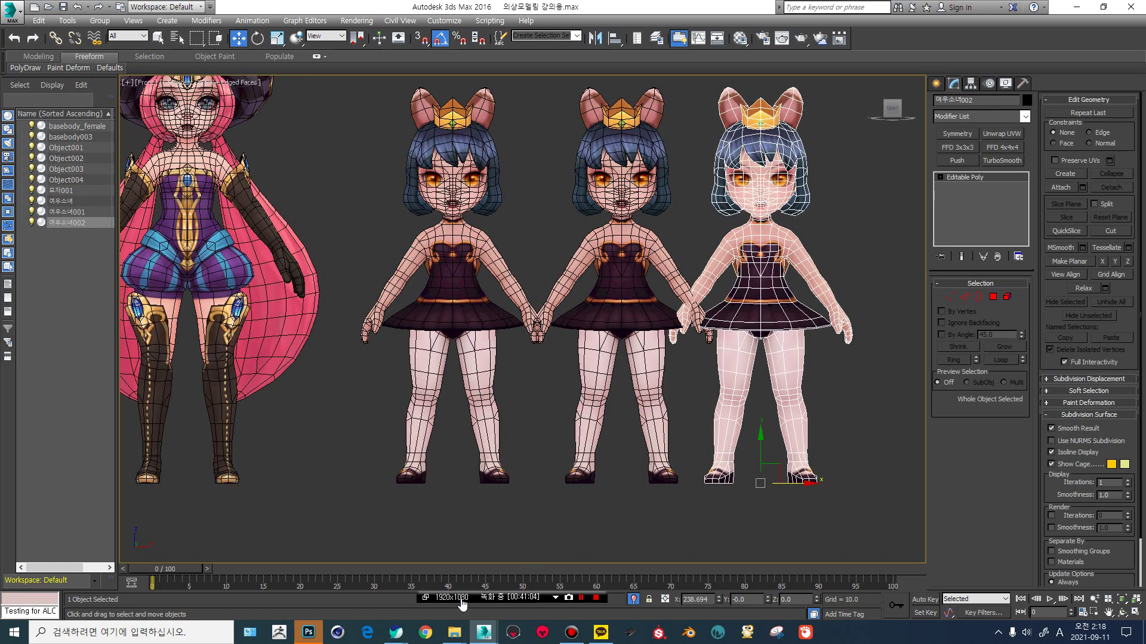
Bring the map texture folder up over the viewport and turn off edged faces on the three fox girls.
click(454, 632)
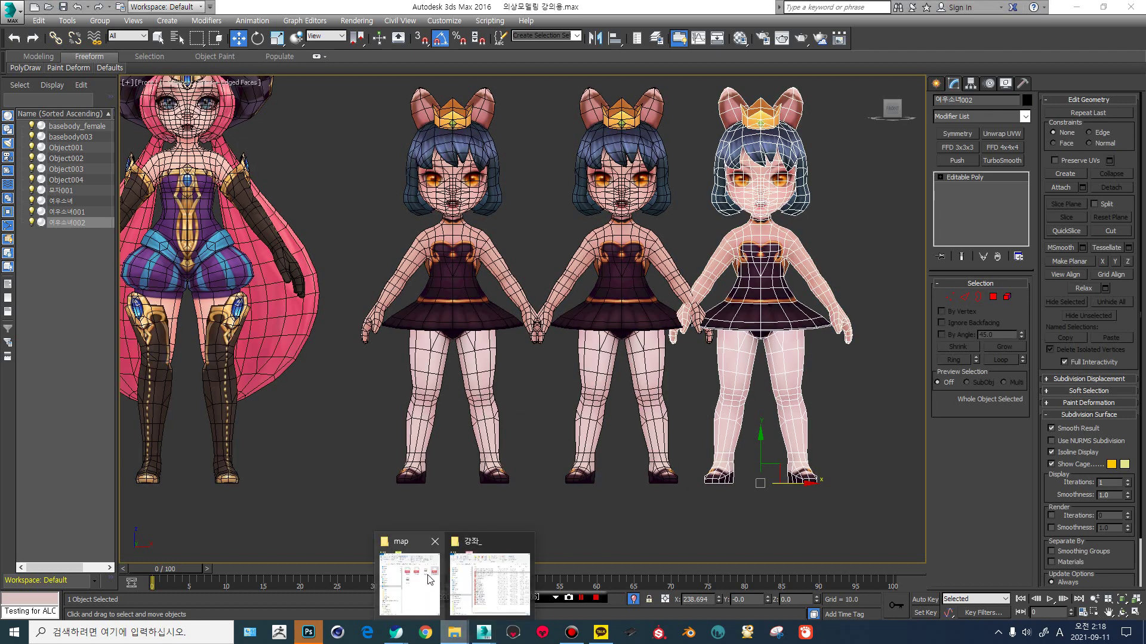
middle_drag(760, 253, 542, 315)
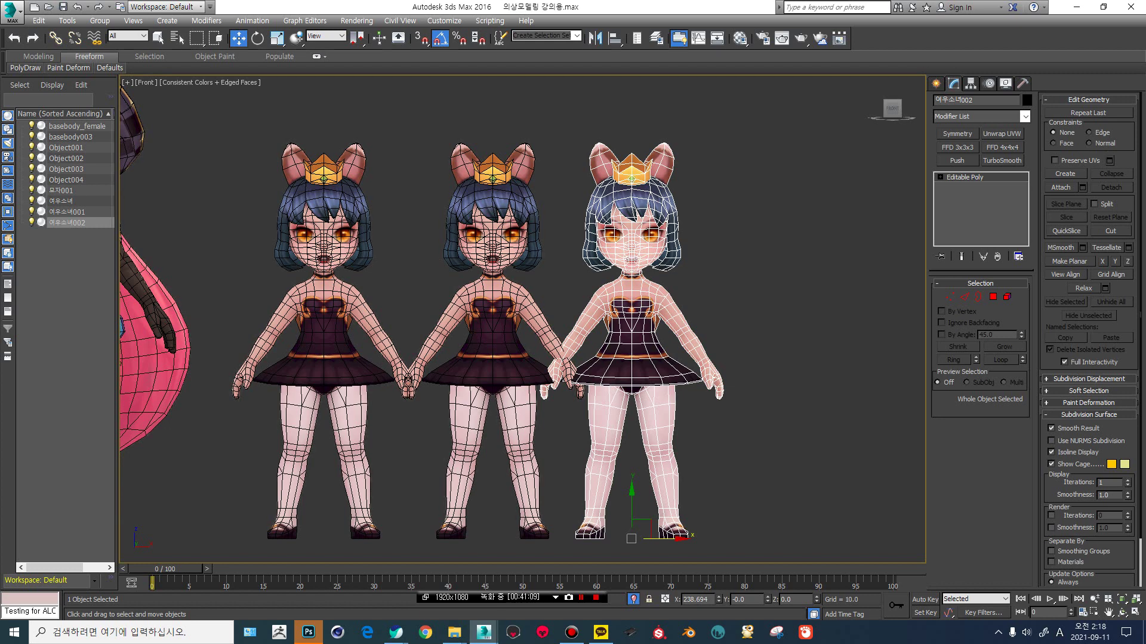
key(alt+Tab)
key(F4)
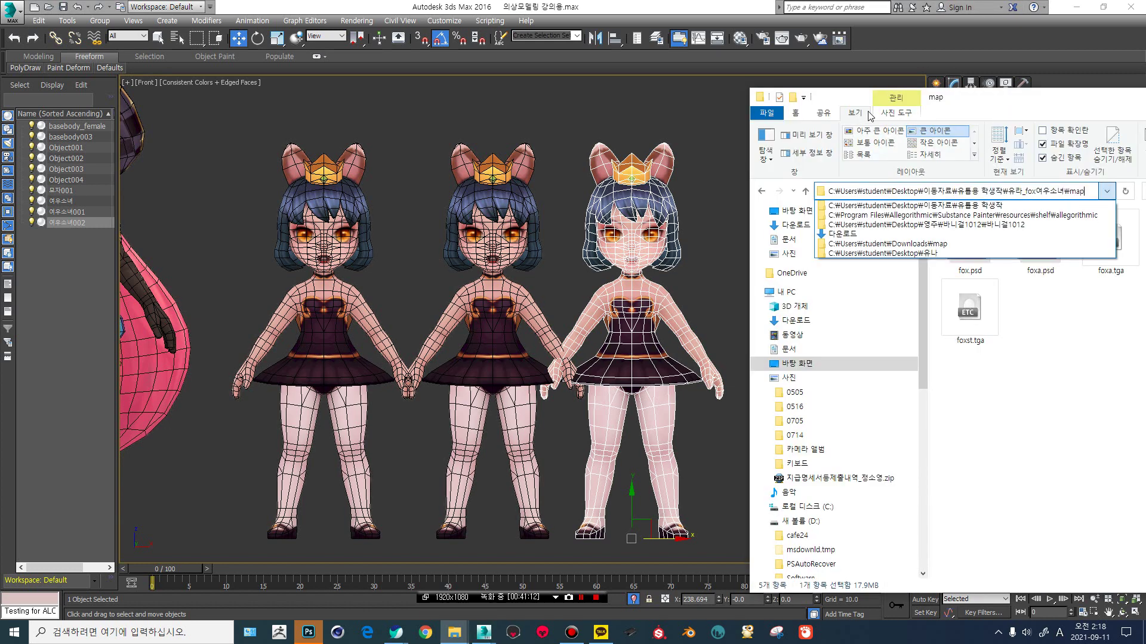
click(928, 92)
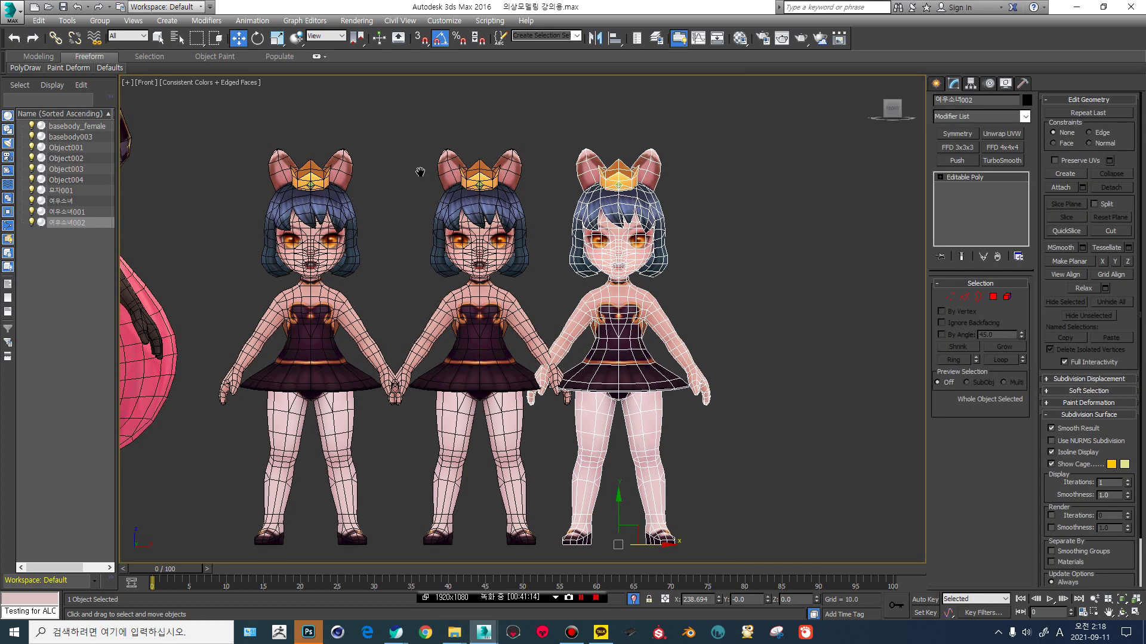
key(alt+Tab)
key(F4)
key(alt+Tab)
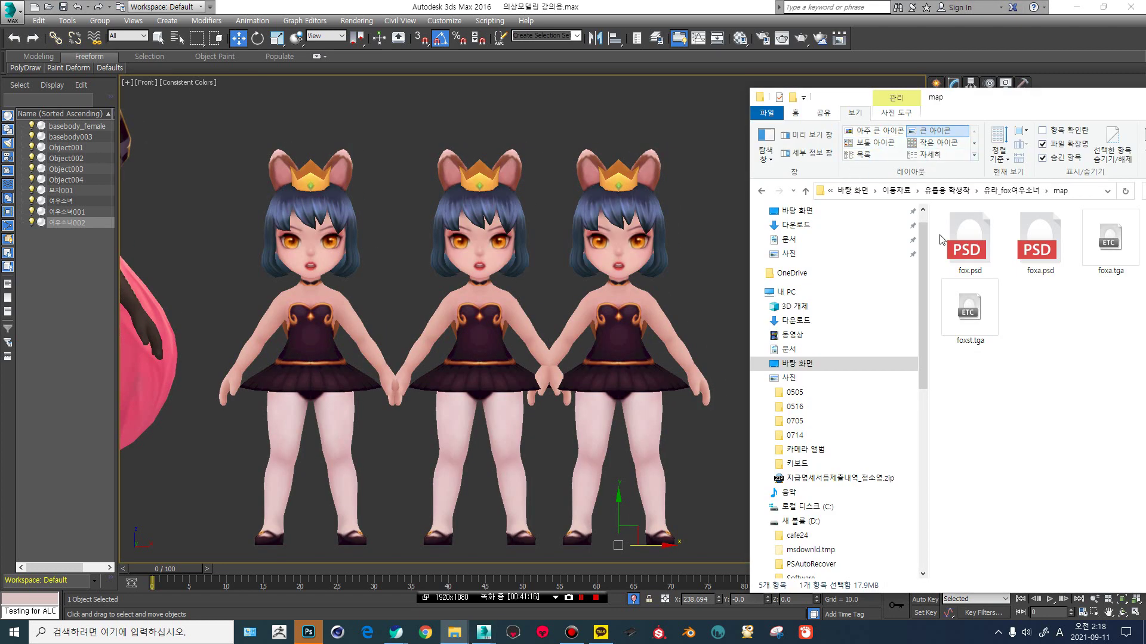
Apply the fox.psd texture from the map folder to the original fox girl and select that character.
click(956, 244)
drag(421, 238, 316, 331)
click(328, 303)
scroll(341, 301, up, 5)
click(341, 301)
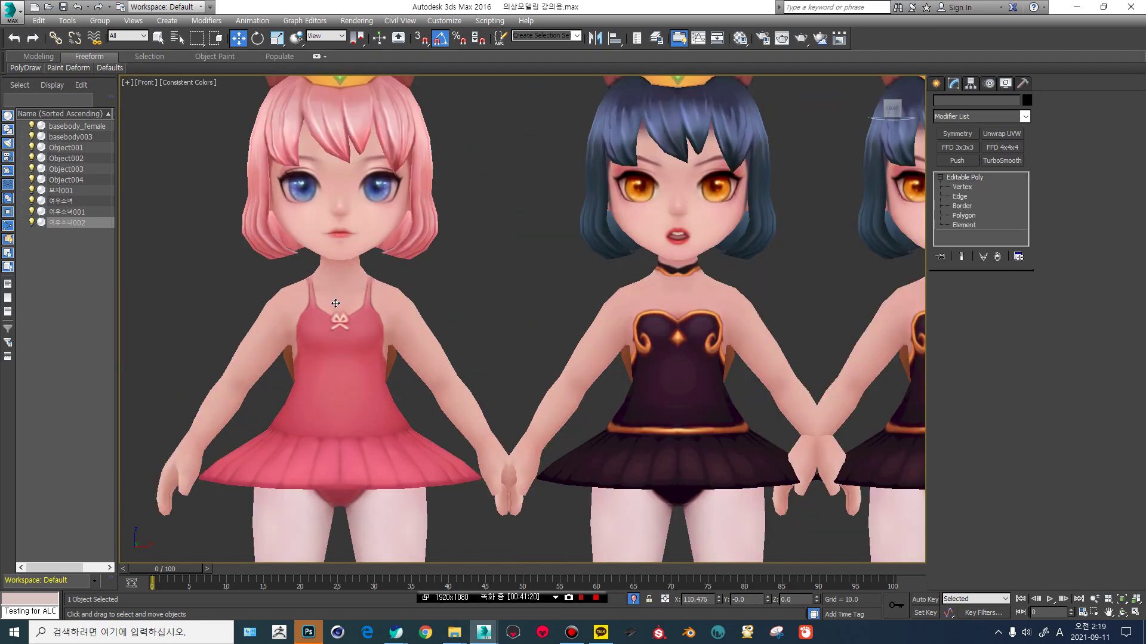
Examine the retextured fox girl's face, hair and dress beside the two dark-dressed copies from slightly different angles.
scroll(270, 284, down, 4)
mouse_move(270, 284)
alt+middle_down()
mouse_move(323, 286)
mouse_move(281, 280)
alt+middle_up()
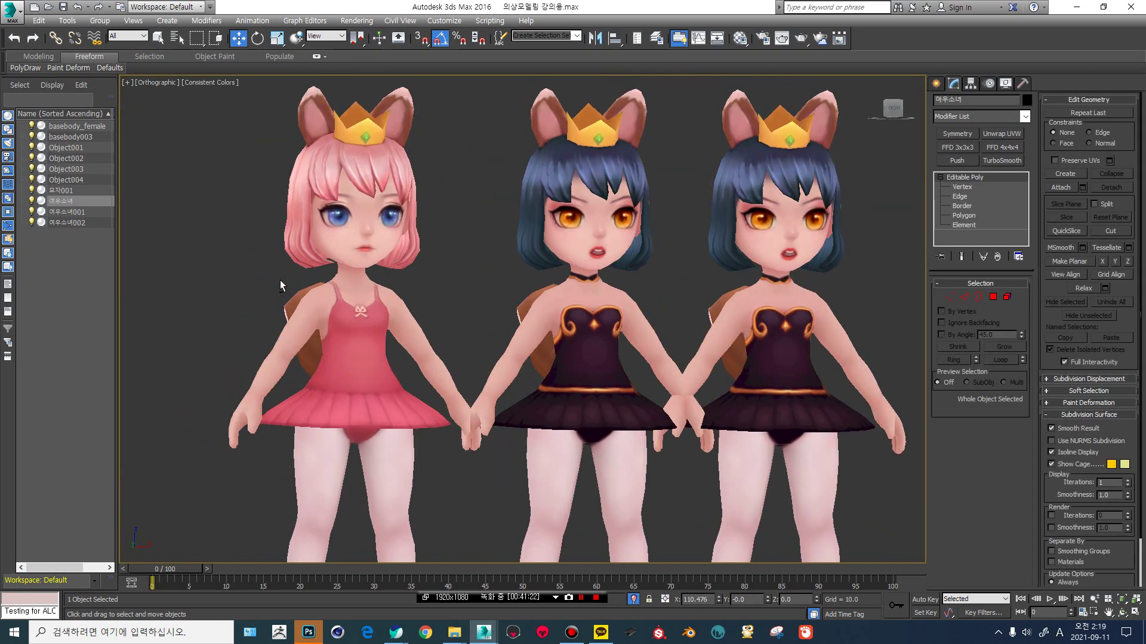
scroll(301, 277, down, 3)
scroll(334, 260, up, 3)
scroll(355, 224, up, 2)
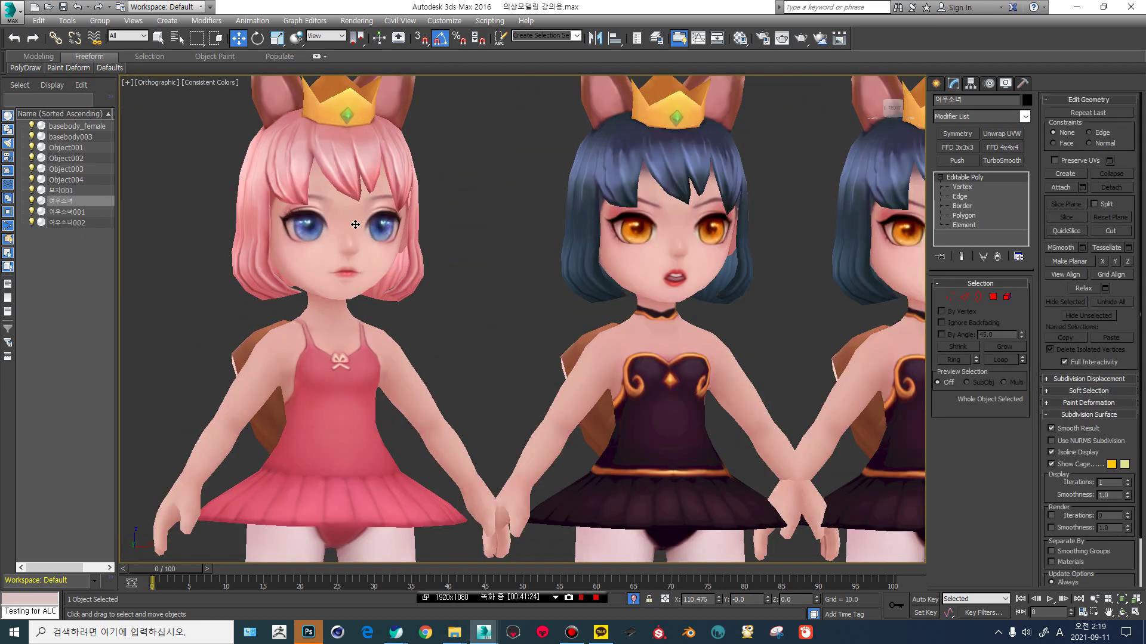
alt+middle_drag(268, 239, 311, 224)
scroll(254, 239, down, 4)
scroll(255, 247, up, 2)
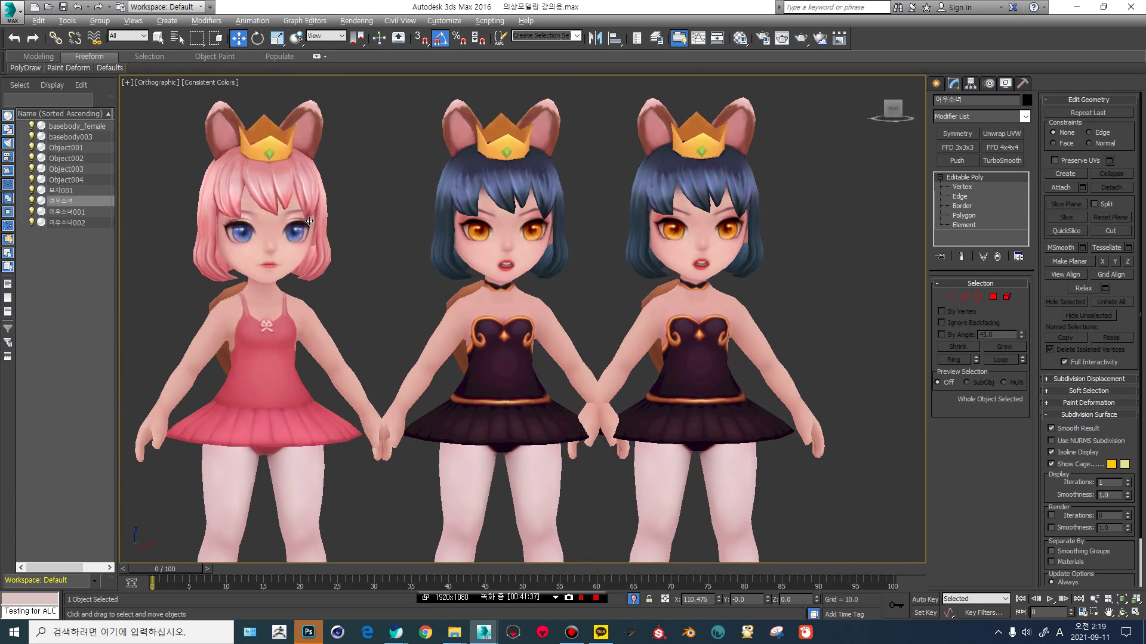
Pick foxa.psd in the map folder and inspect the middle fox girl's face and costume texture.
key(alt+Tab)
click(1041, 254)
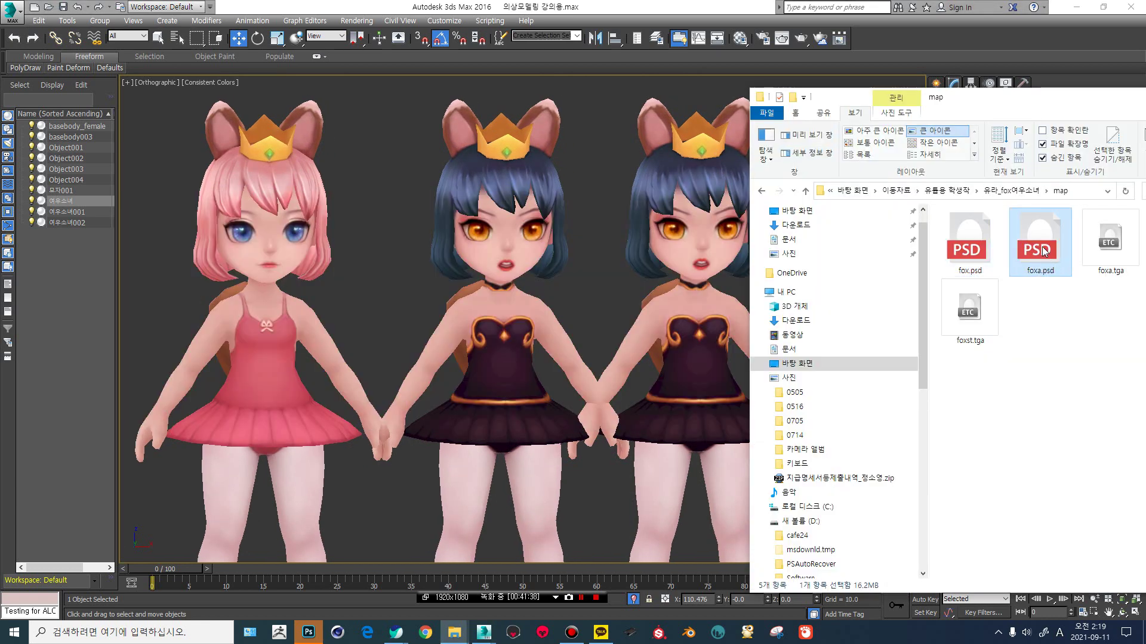
middle_drag(513, 267, 468, 303)
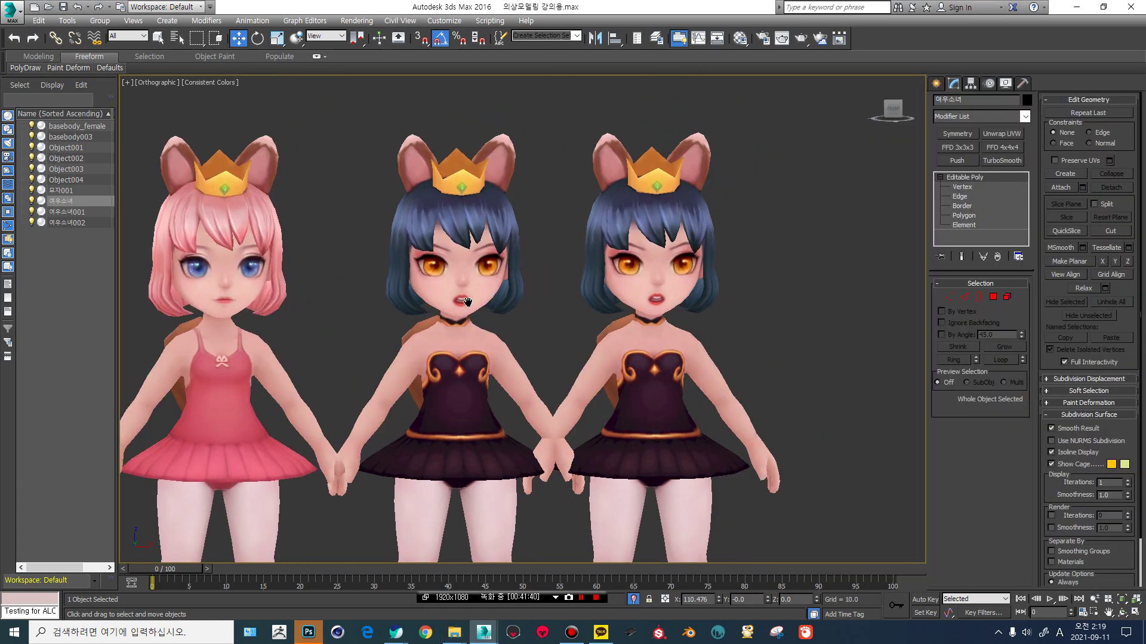
scroll(470, 282, up, 4)
scroll(470, 256, down, 5)
scroll(414, 273, up, 3)
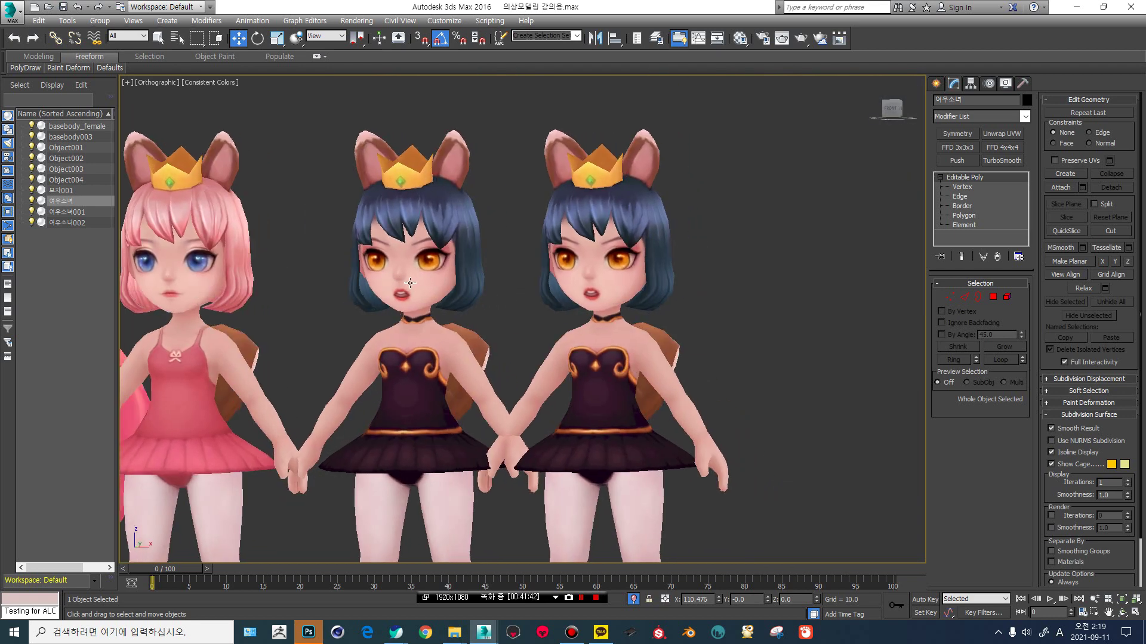
scroll(418, 263, down, 5)
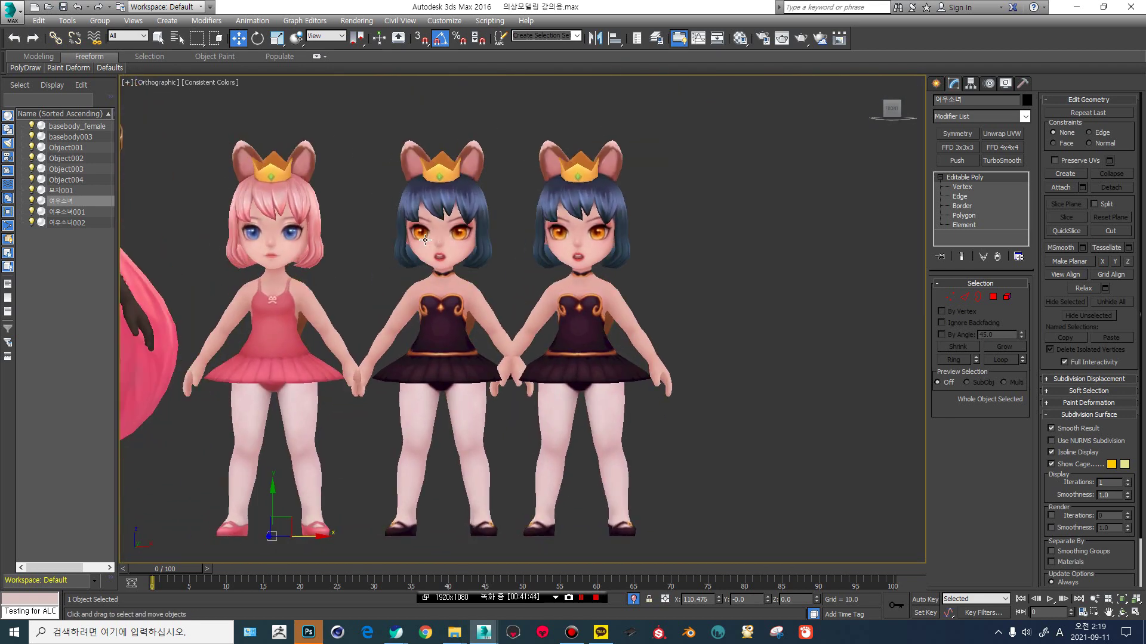
Apply the foxs.psd texture from the map folder to the last fox-girl copy in the row and minimize the folder window.
key(alt+Tab)
drag(949, 106, 821, 112)
drag(1045, 260, 594, 253)
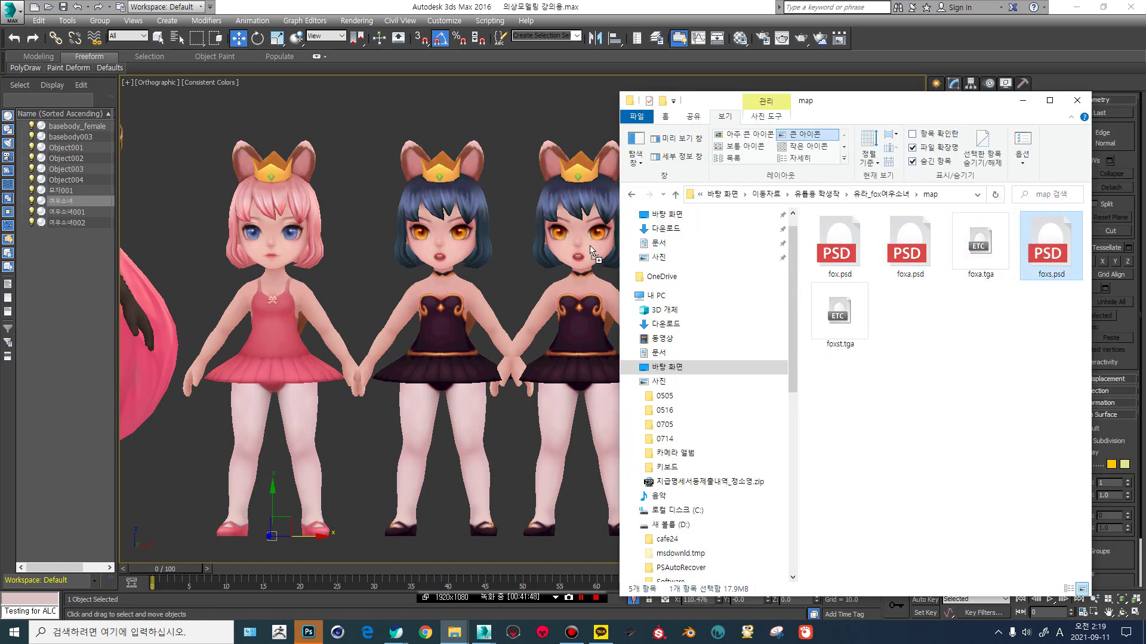
click(1022, 100)
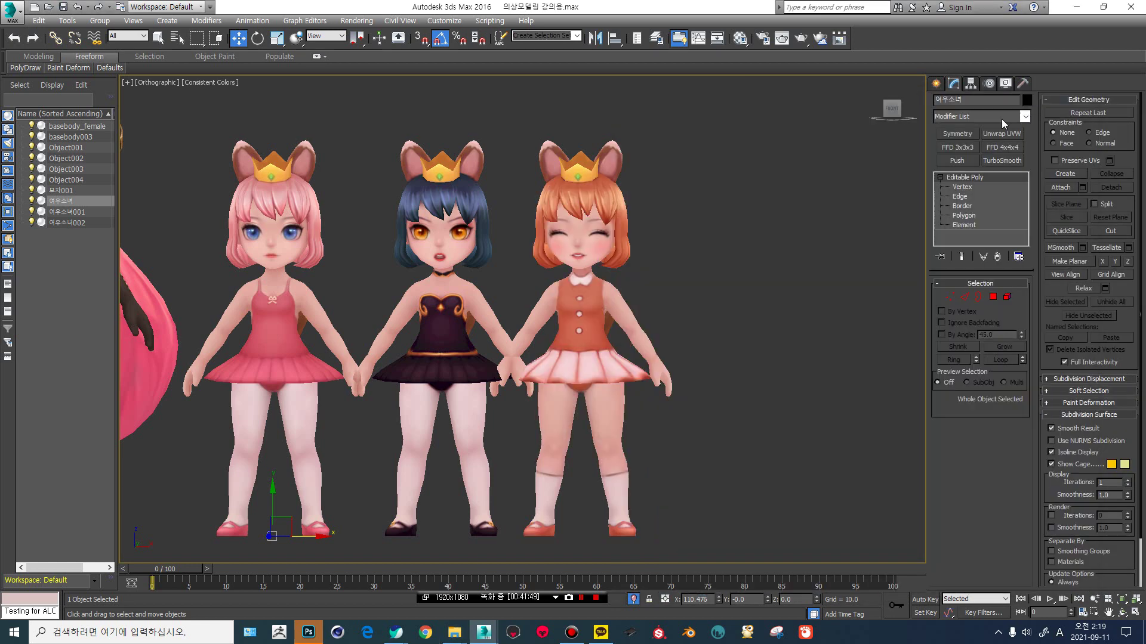
Compare the topology and textures of the three fox girls with edged faces shown and hidden.
click(590, 306)
key(F4)
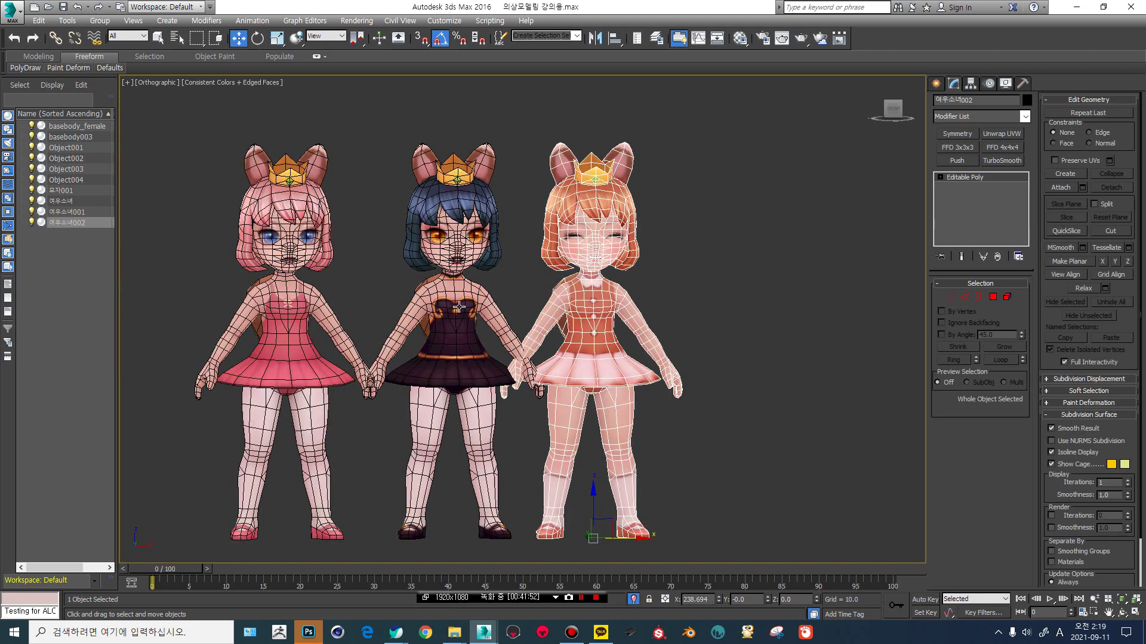
drag(529, 244, 574, 239)
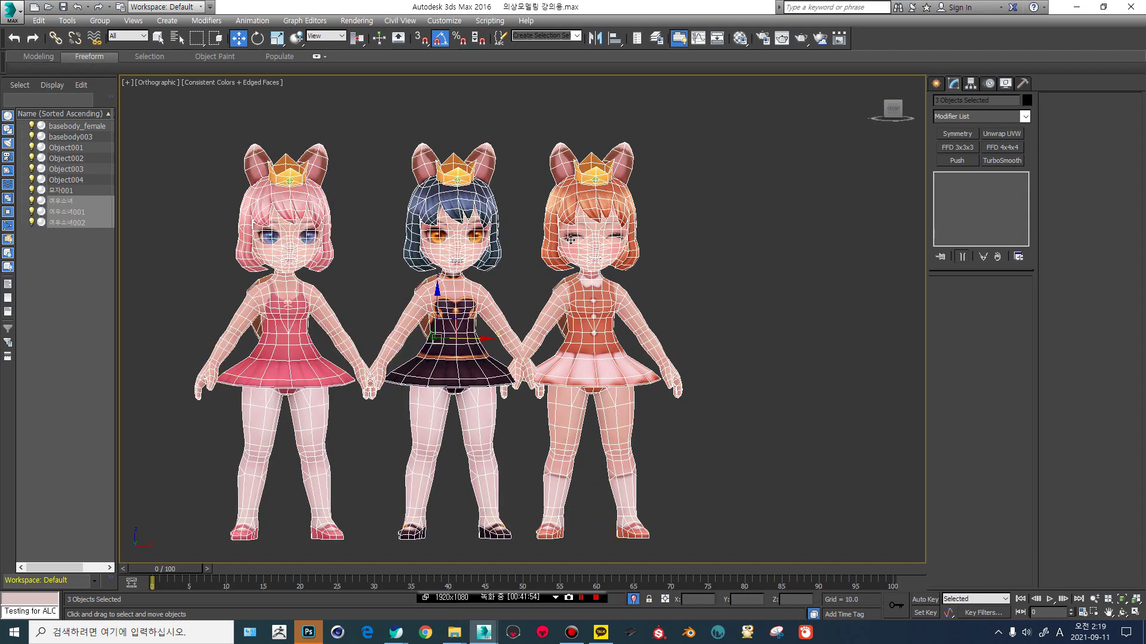
key(F4)
click(593, 305)
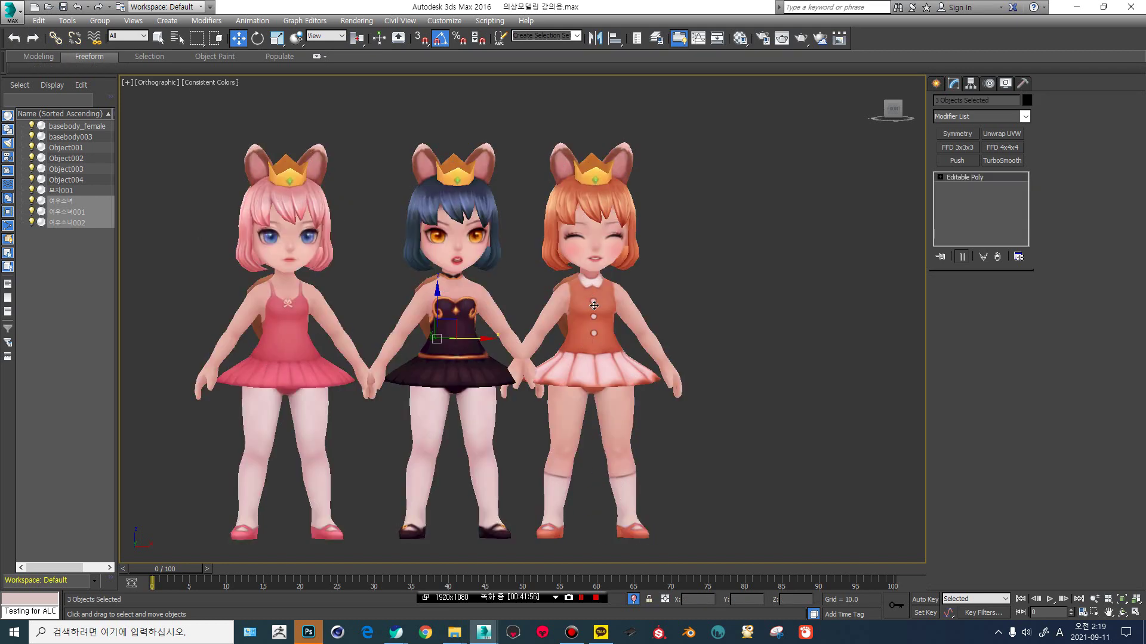
scroll(594, 305, up, 5)
scroll(603, 293, down, 2)
scroll(603, 294, down, 5)
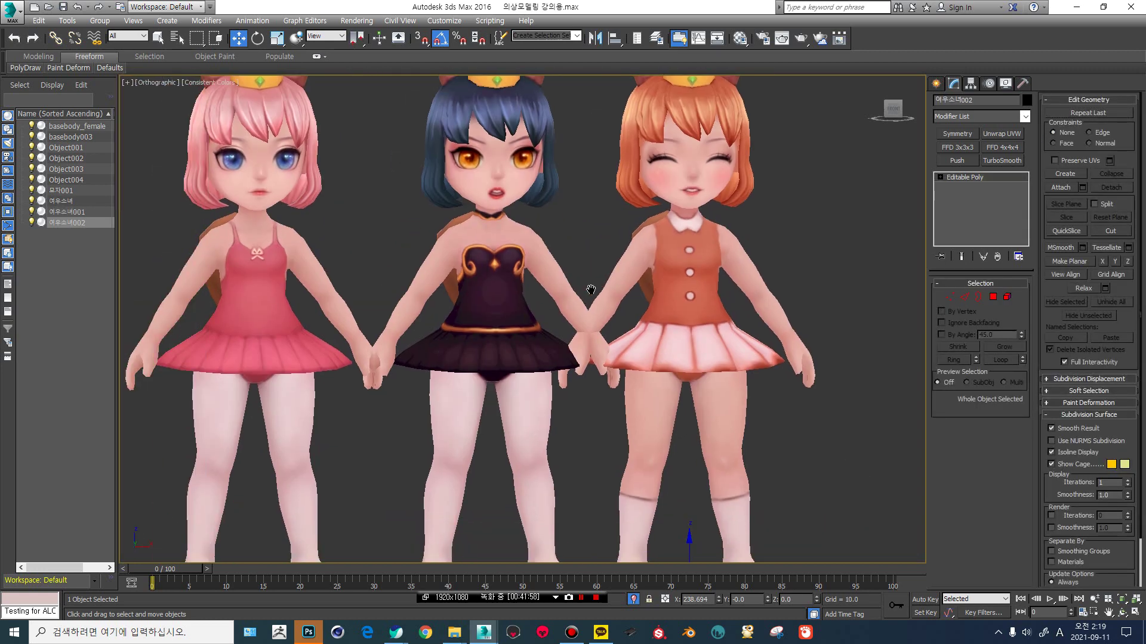
Return to the front view without edged faces and select all three fox girls, with the witch and base body in view.
key(F4)
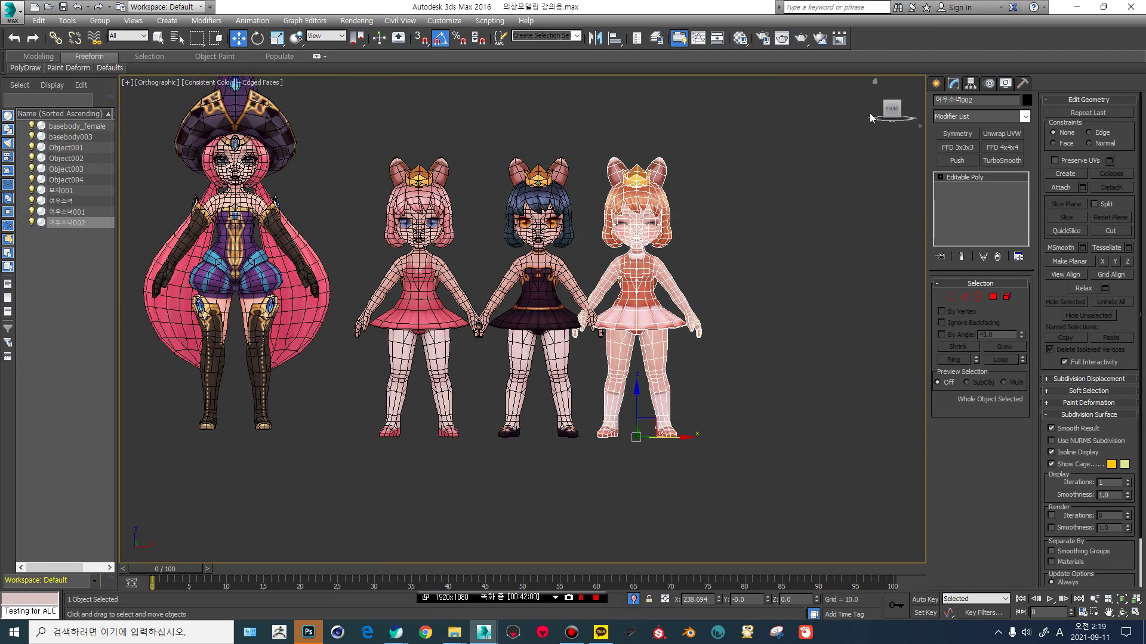
click(895, 112)
key(F4)
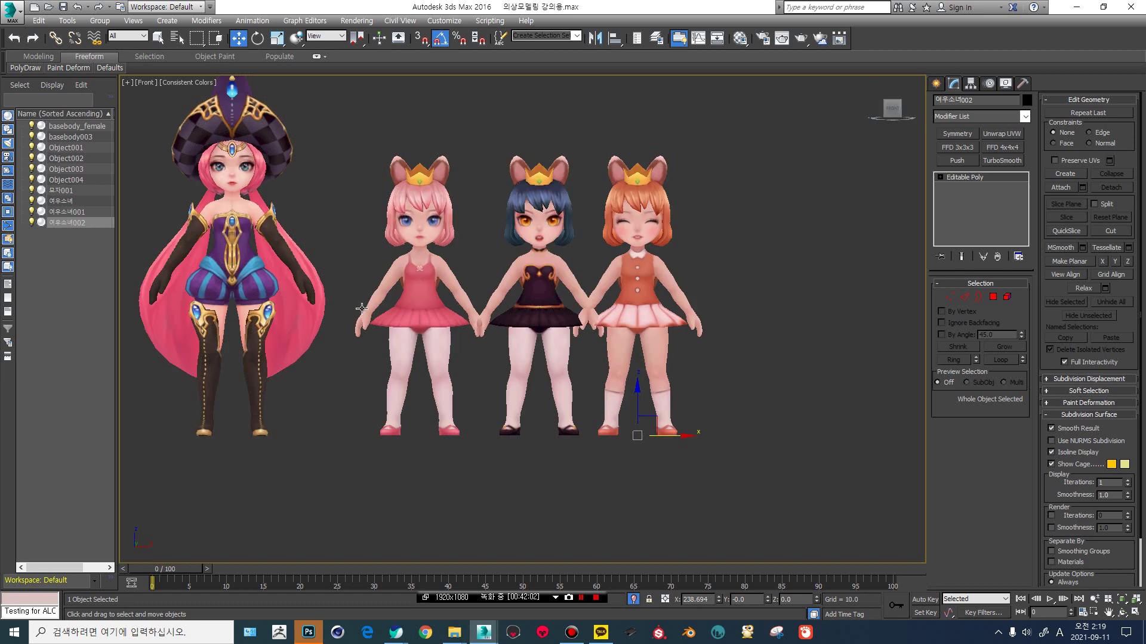
middle_drag(348, 291, 412, 296)
drag(426, 130, 781, 522)
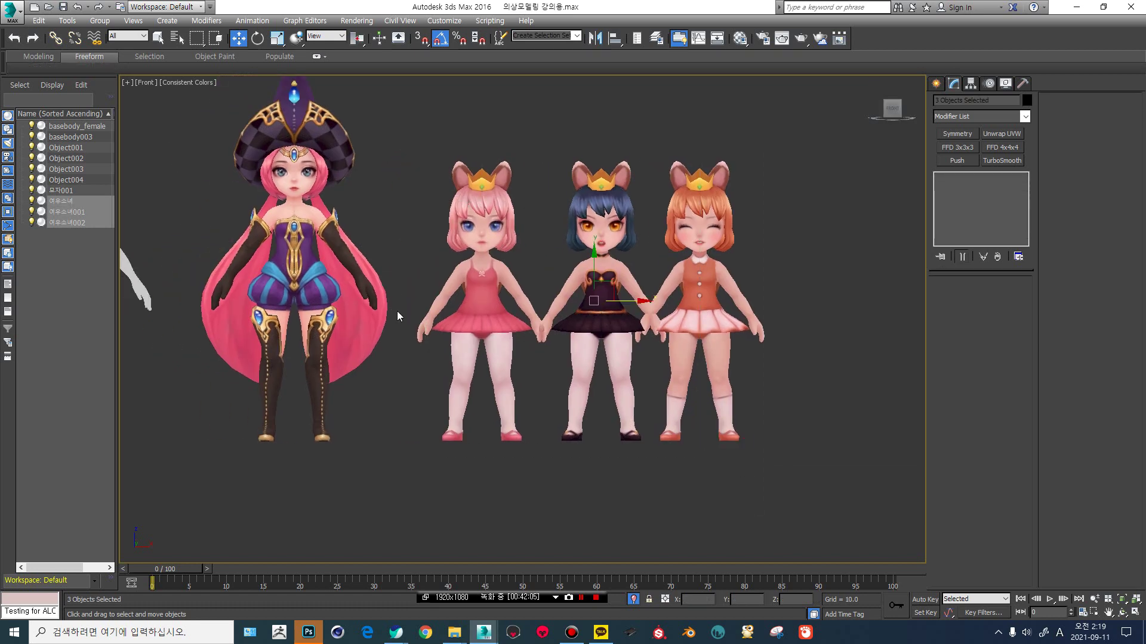
middle_drag(289, 281, 503, 317)
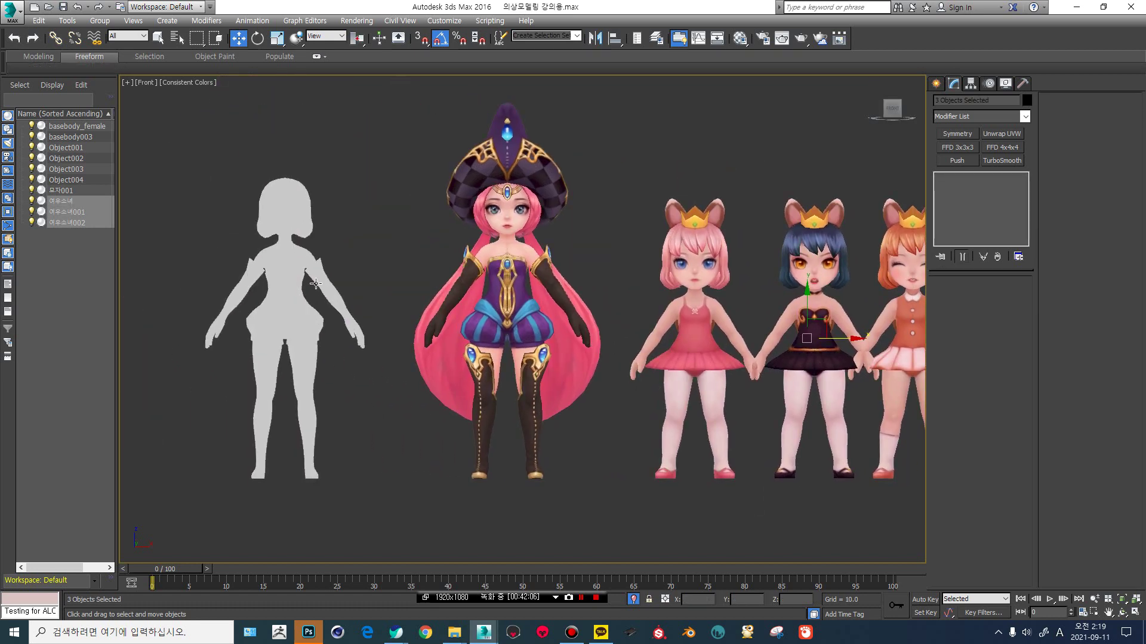
Inspect the basebody_female mesh and the Object004 gloves up close, switching between wireframe and shaded displays.
click(294, 290)
key(F4)
scroll(295, 290, up, 8)
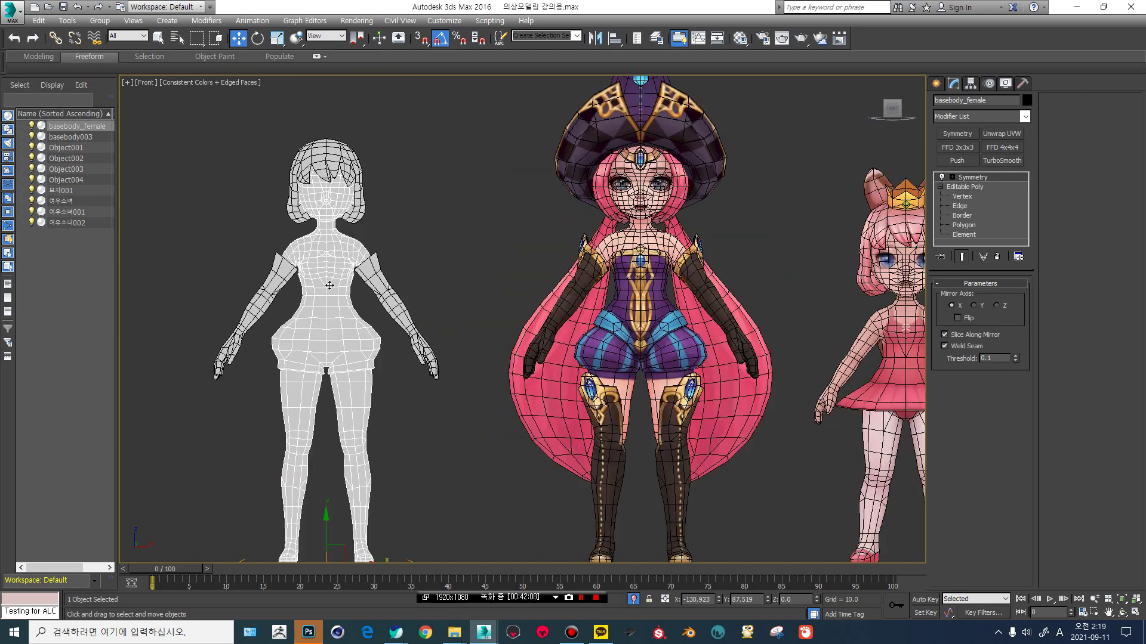
click(414, 269)
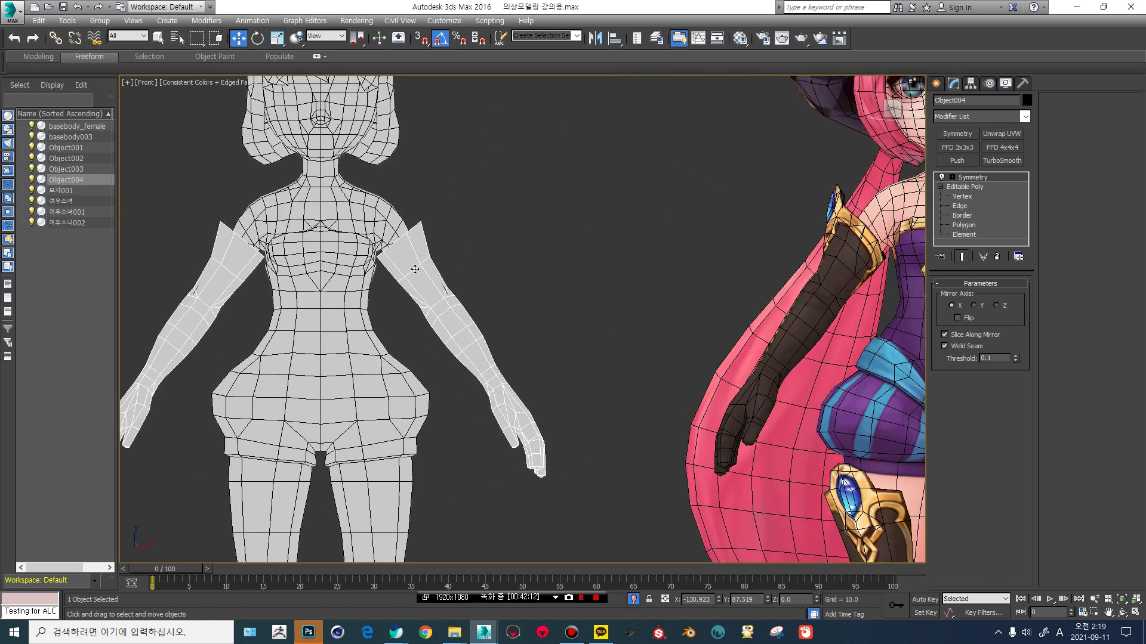
key(F3)
key(F3)
key(F4)
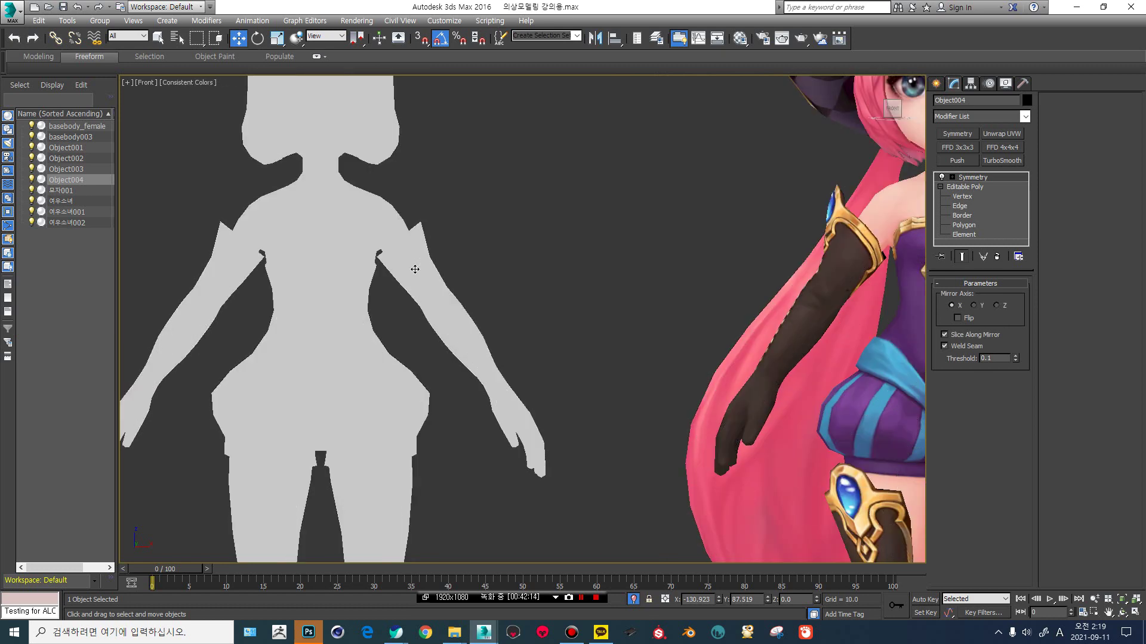
Compare the untextured base body with the witch and the fox girls, with and without edged faces.
scroll(413, 269, down, 5)
key(F4)
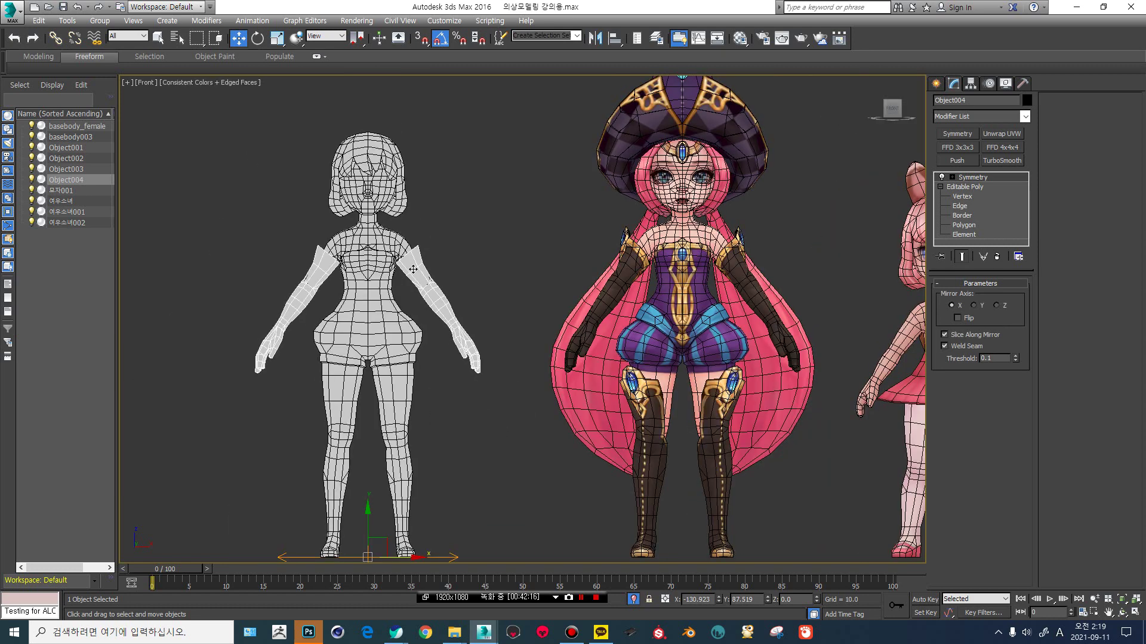
middle_drag(625, 306, 461, 306)
scroll(462, 305, down, 4)
key(F4)
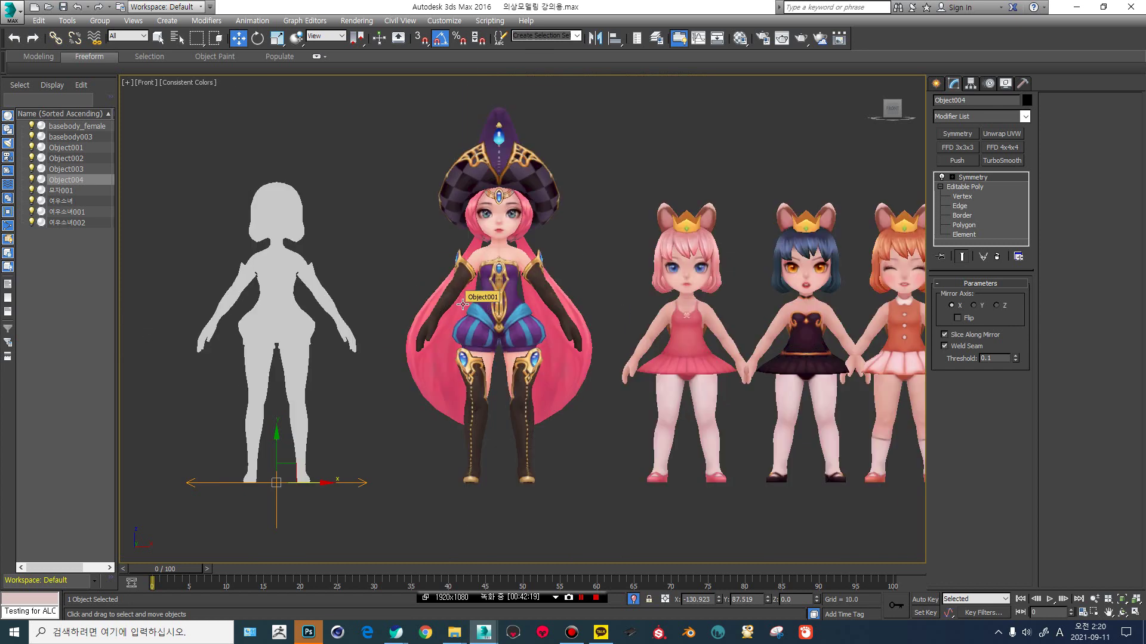
middle_drag(663, 305, 486, 305)
scroll(560, 268, up, 4)
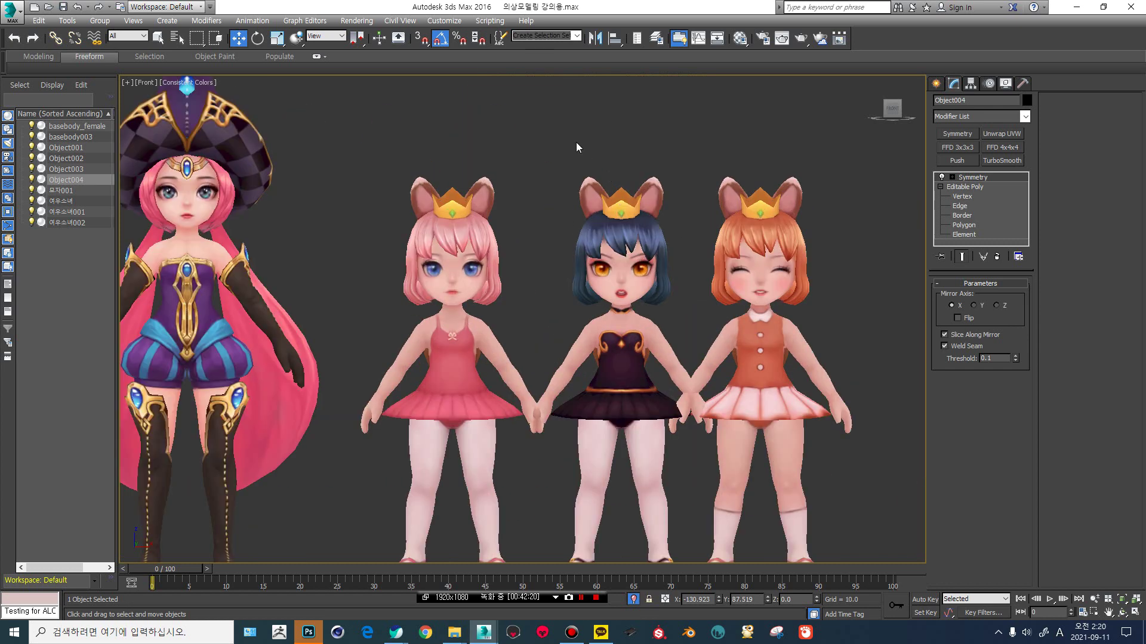
Check the middle fox girl's mesh with edged faces shown, and the last copy's texture with them hidden.
click(618, 332)
key(F4)
middle_drag(648, 529, 644, 465)
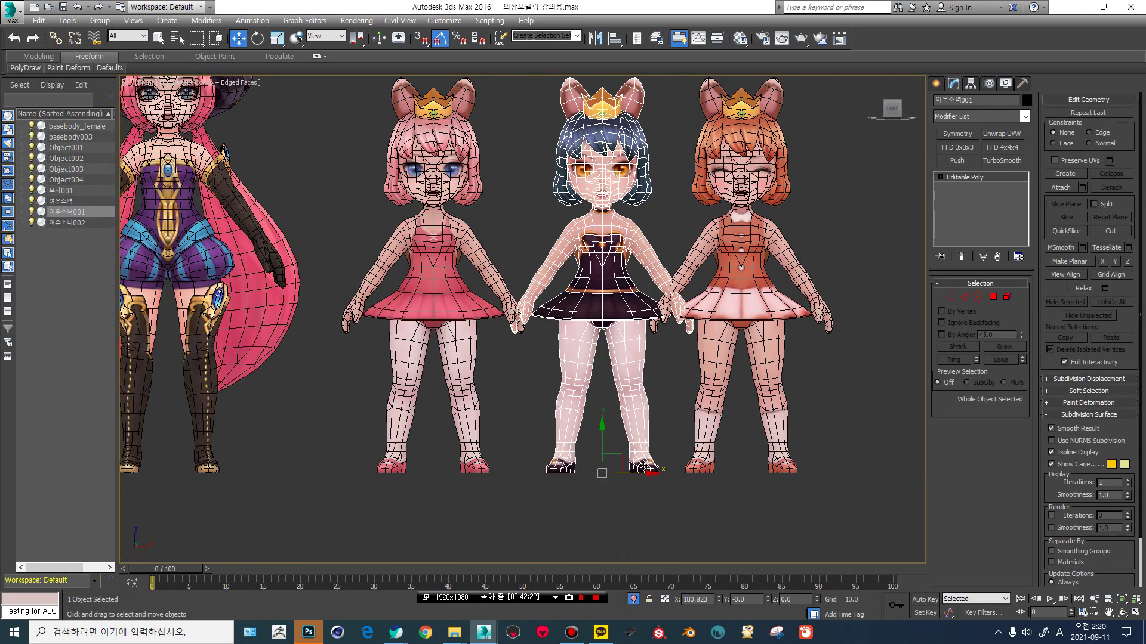
middle_drag(656, 234, 627, 302)
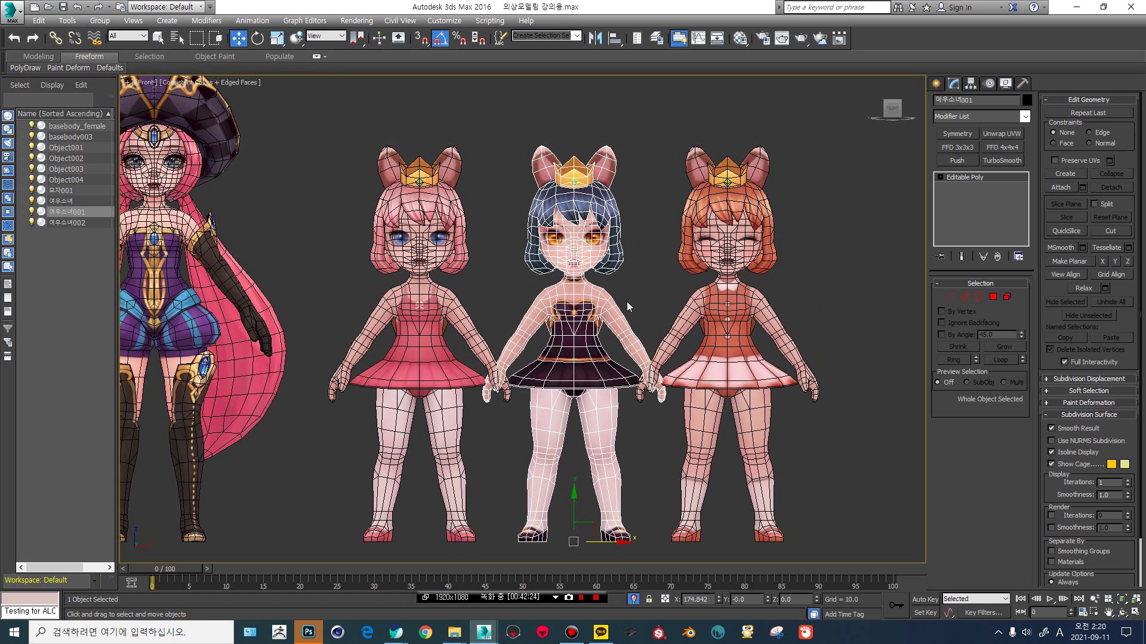
click(737, 231)
key(F4)
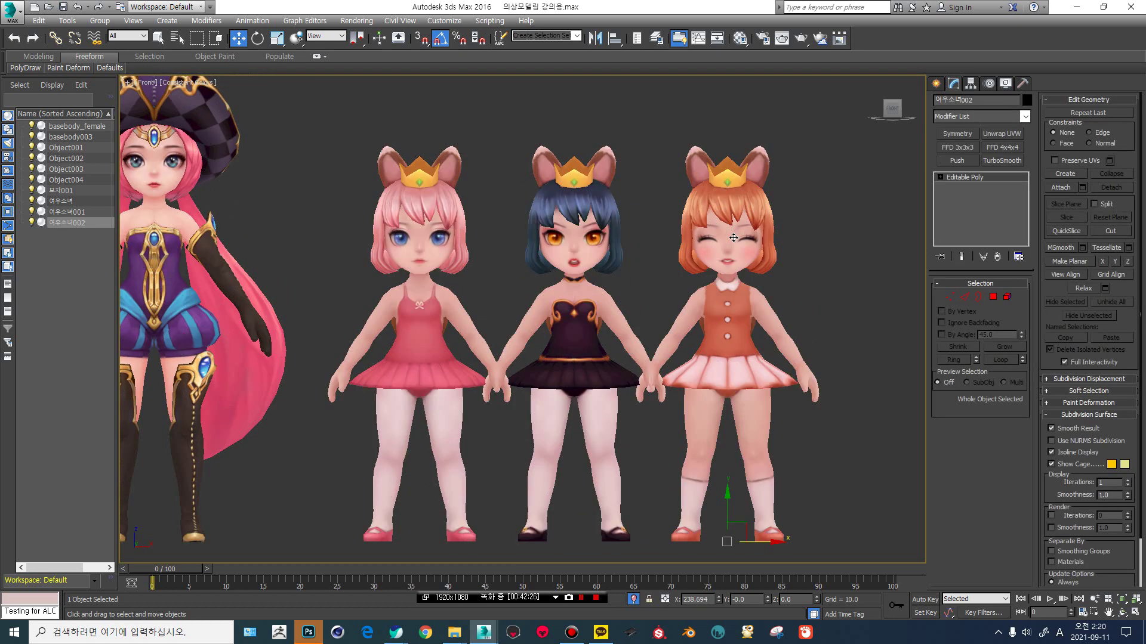
View the three fox girls from an angle, show edged faces and select the orange-haired copy to examine its mesh.
scroll(730, 235, down, 2)
middle_drag(620, 227, 620, 274)
click(620, 257)
scroll(620, 274, up, 2)
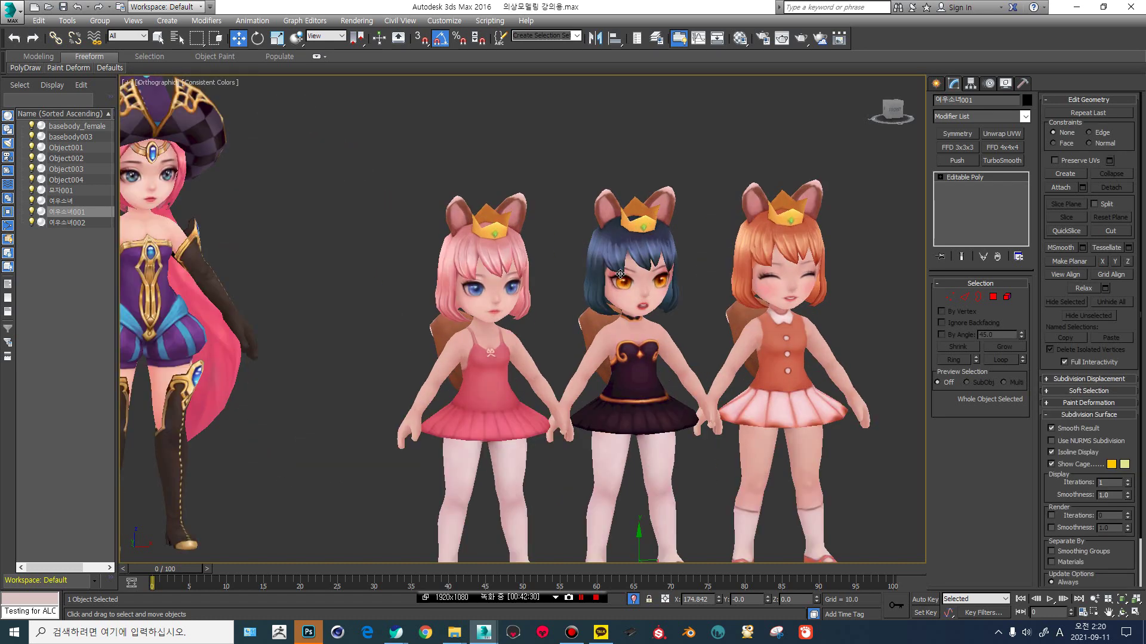
key(F4)
click(798, 289)
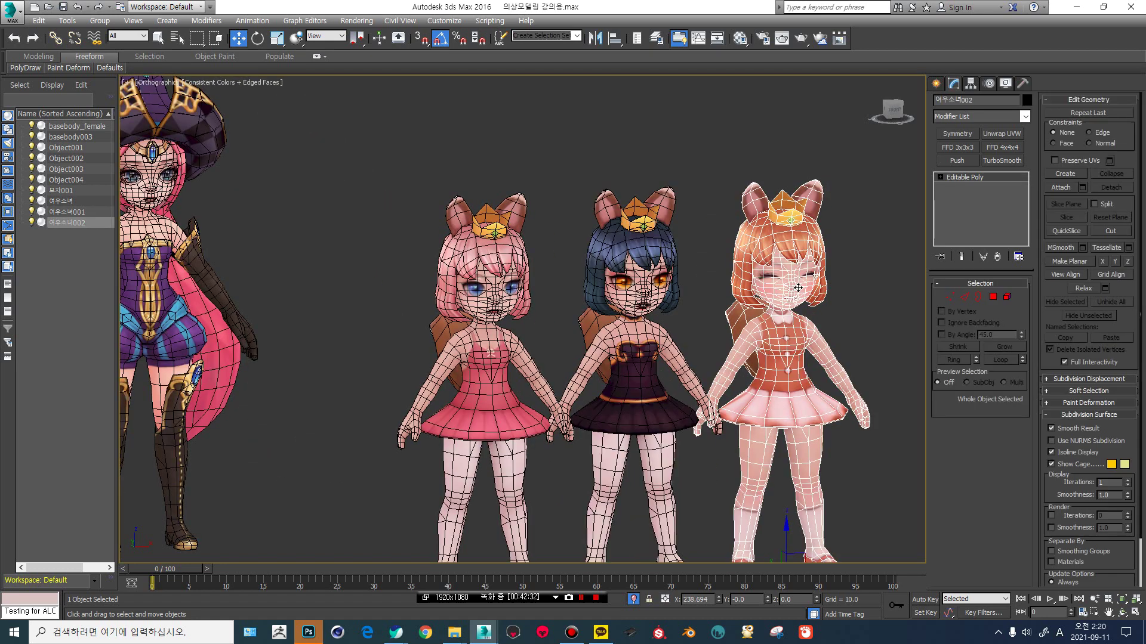
middle_drag(652, 349, 547, 267)
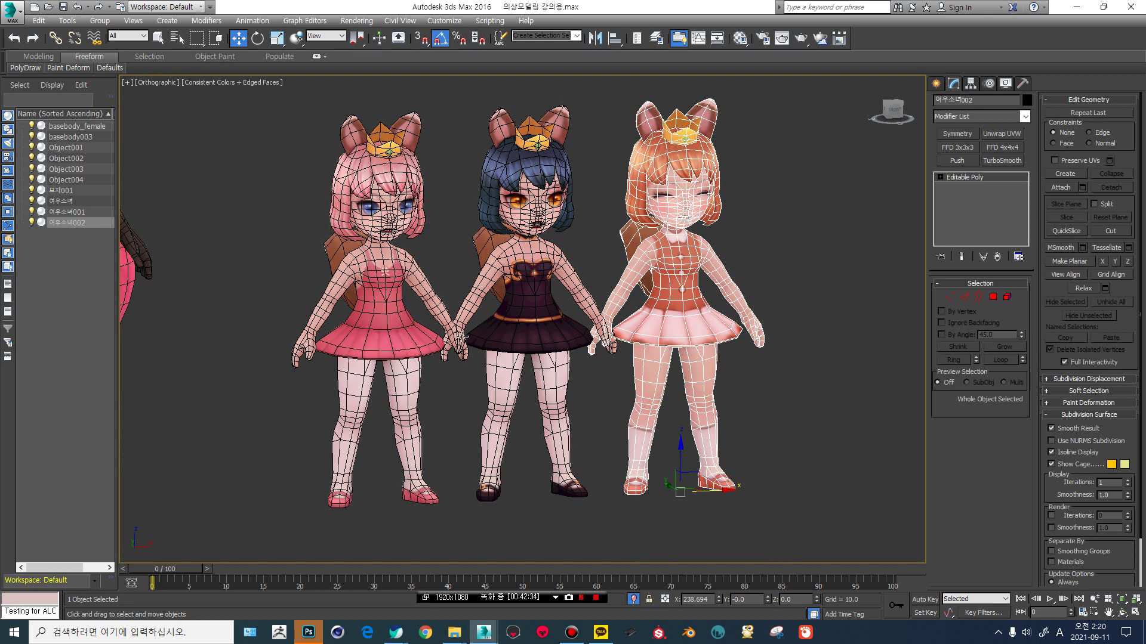
Hide the edged faces, select the pink-haired fox girl and compare her texture with the witch's up close.
key(F4)
click(386, 300)
scroll(386, 300, down, 3)
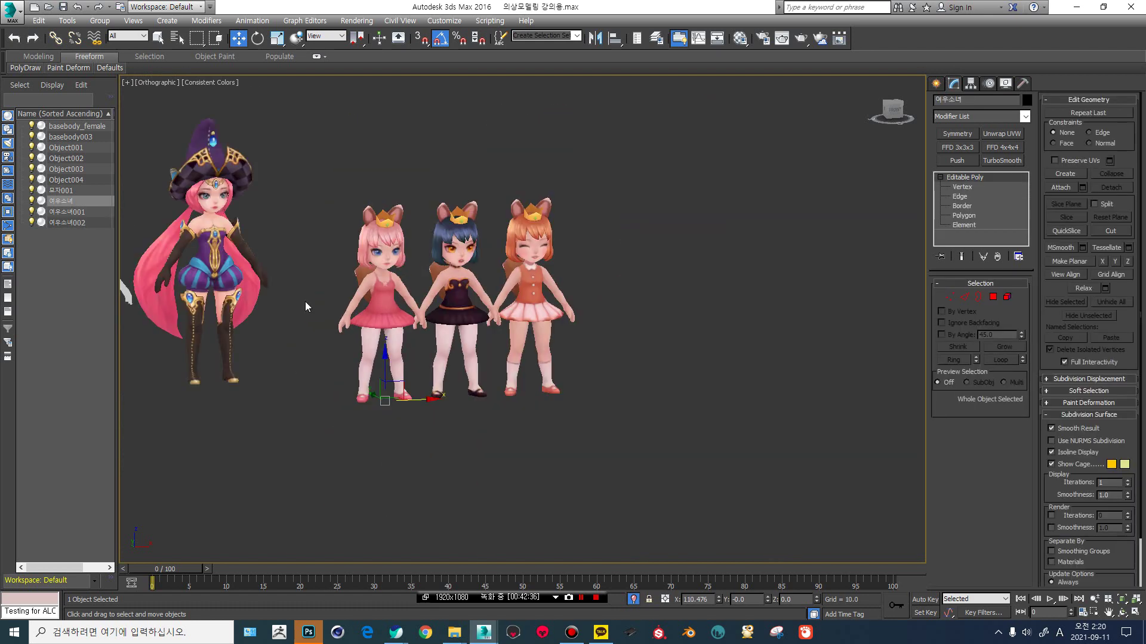
middle_drag(305, 301, 460, 336)
scroll(461, 336, up, 2)
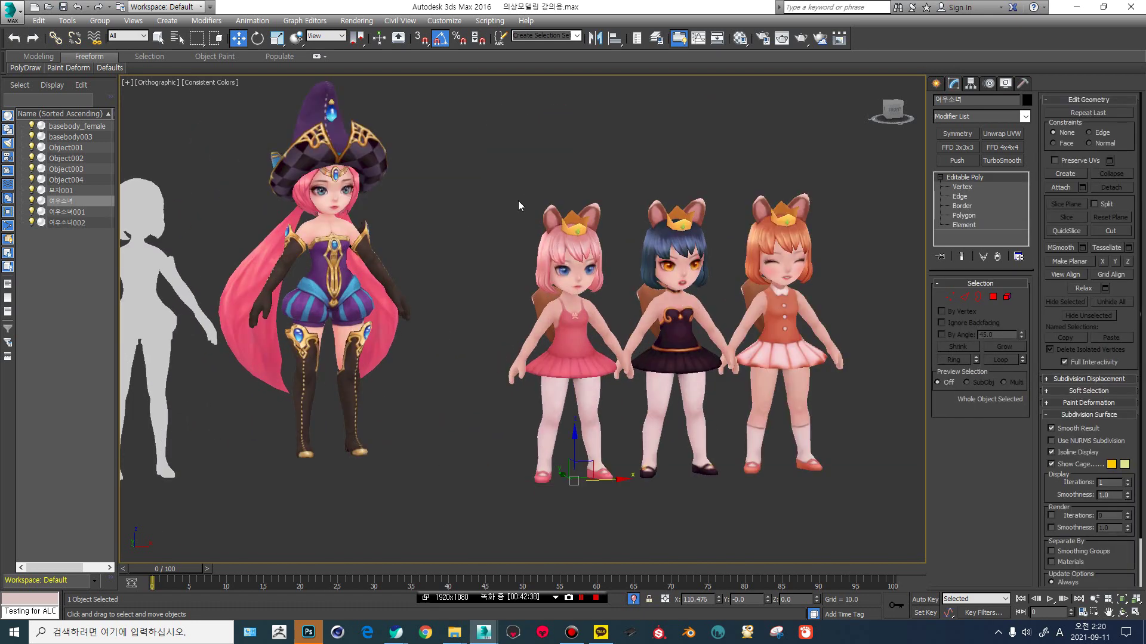
scroll(557, 339, up, 2)
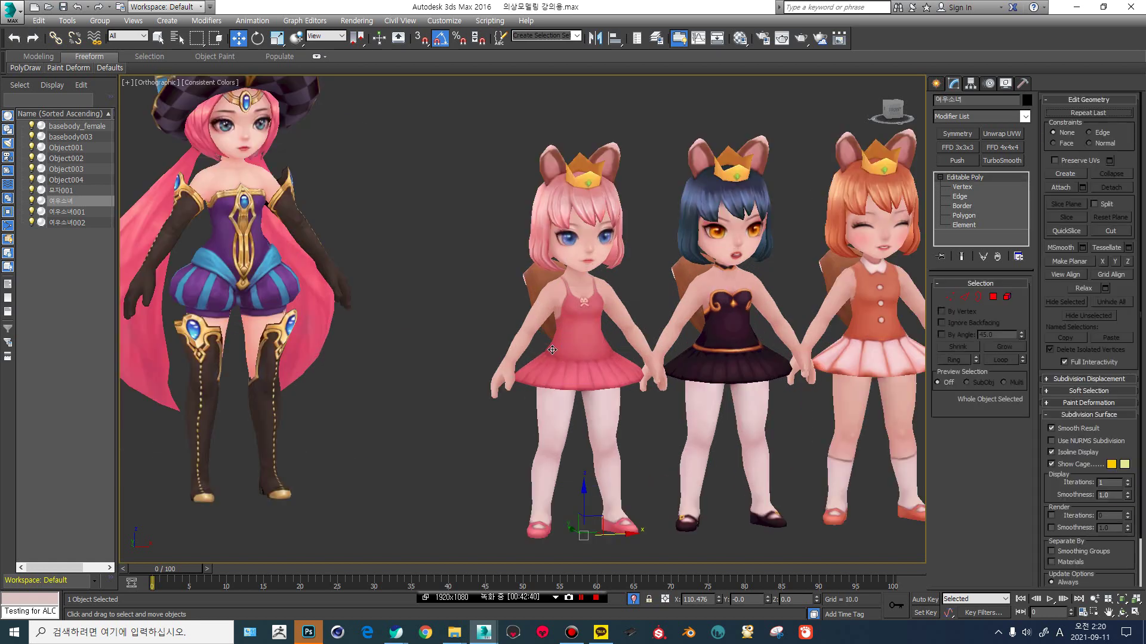
middle_drag(557, 339, 524, 310)
click(540, 315)
key(F4)
key(F4)
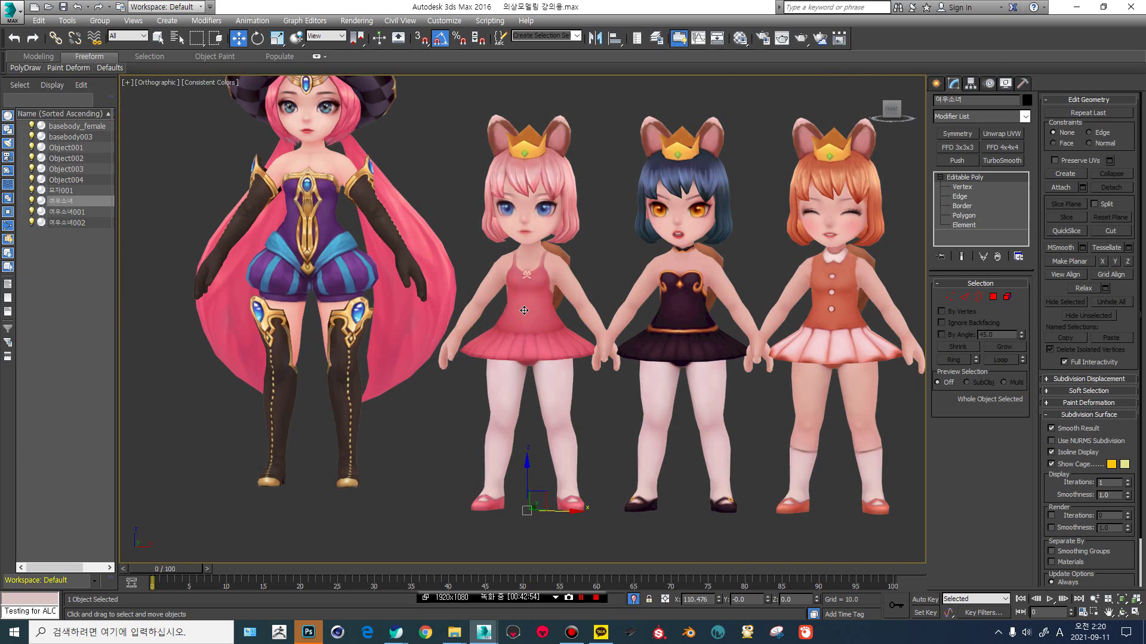
Inspect the three fox girls from angled and side views, with and without edged faces.
alt+middle_drag(526, 296, 559, 296)
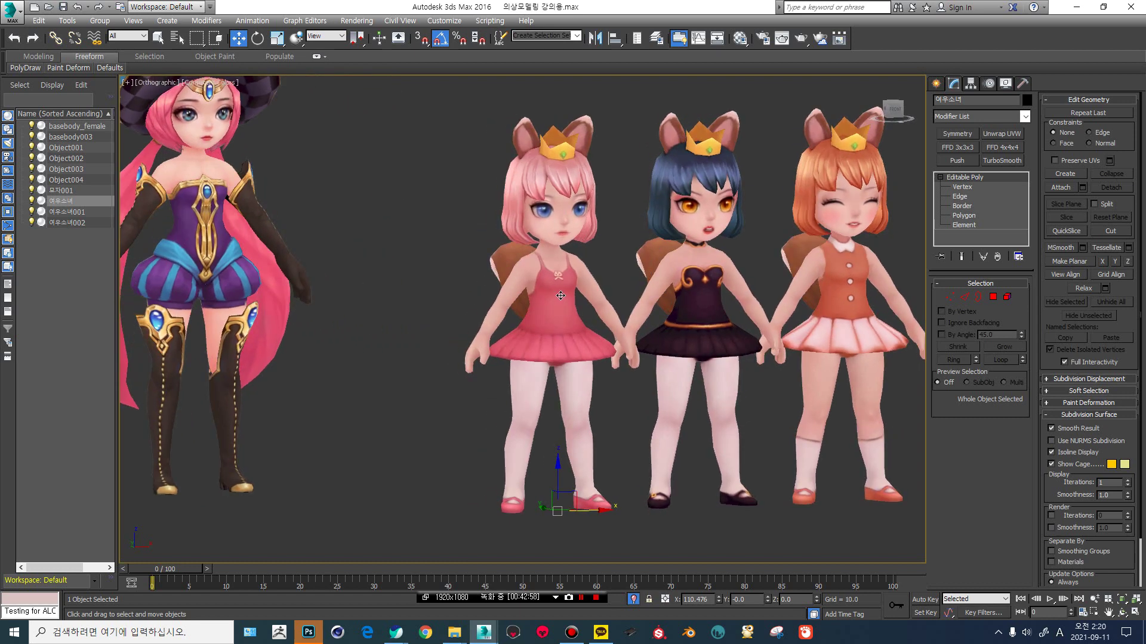
scroll(561, 296, down, 2)
middle_drag(561, 294, 476, 297)
scroll(511, 318, up, 5)
scroll(343, 307, down, 3)
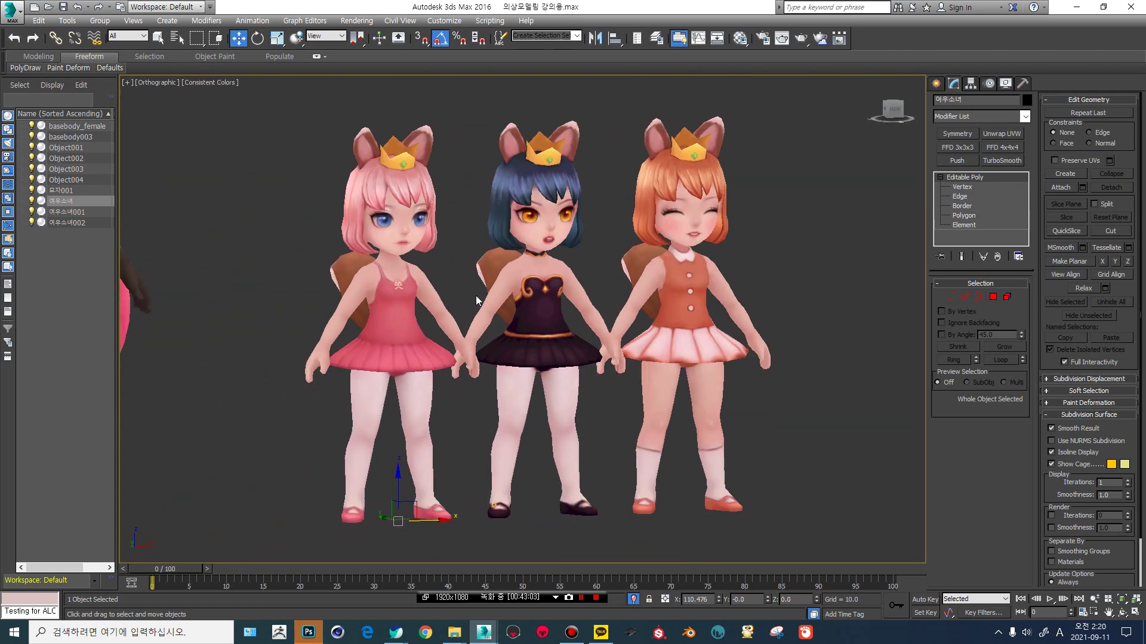
key(F4)
mouse_move(382, 295)
alt+middle_down()
mouse_move(421, 292)
mouse_move(385, 287)
alt+middle_up()
scroll(385, 287, up, 3)
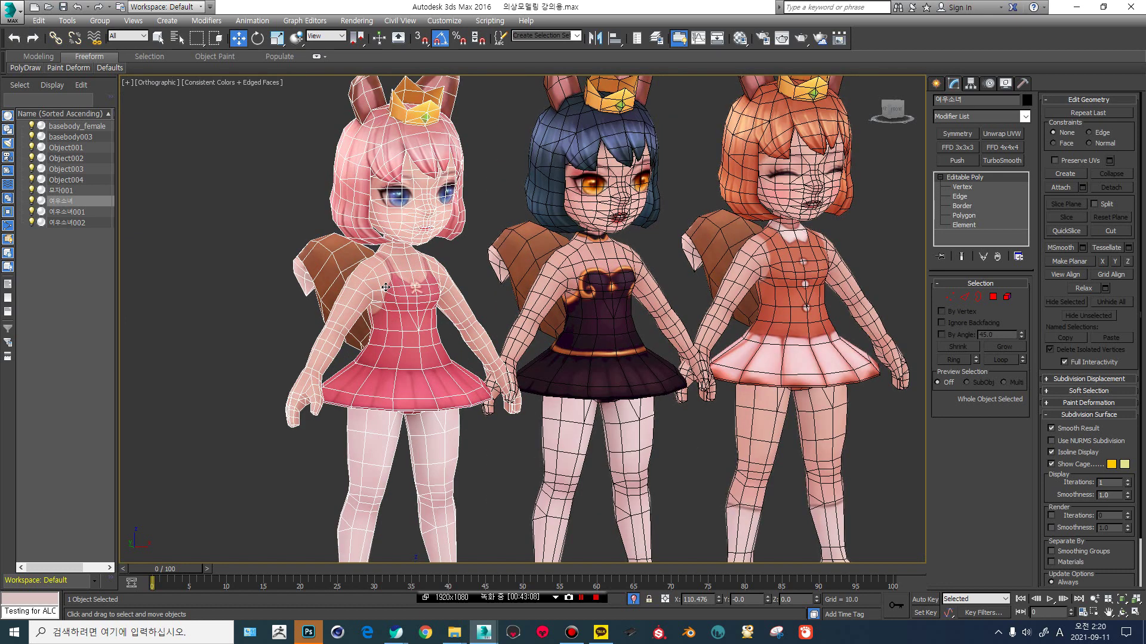
scroll(385, 288, down, 3)
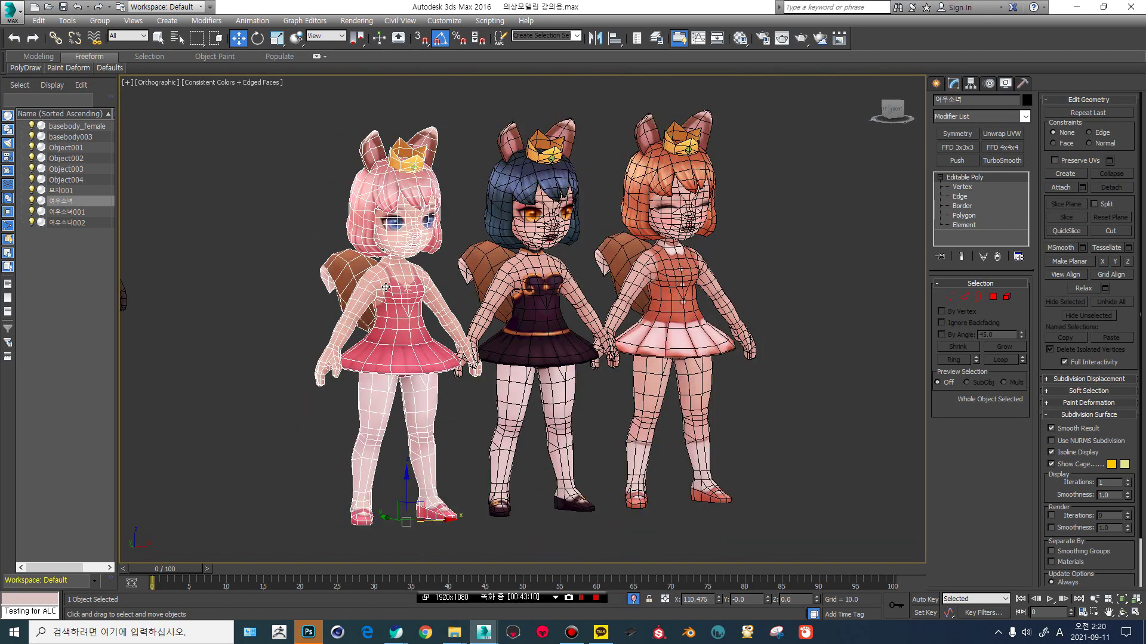
key(F4)
middle_drag(396, 287, 582, 289)
scroll(478, 287, down, 4)
scroll(604, 285, up, 2)
key(F4)
key(F4)
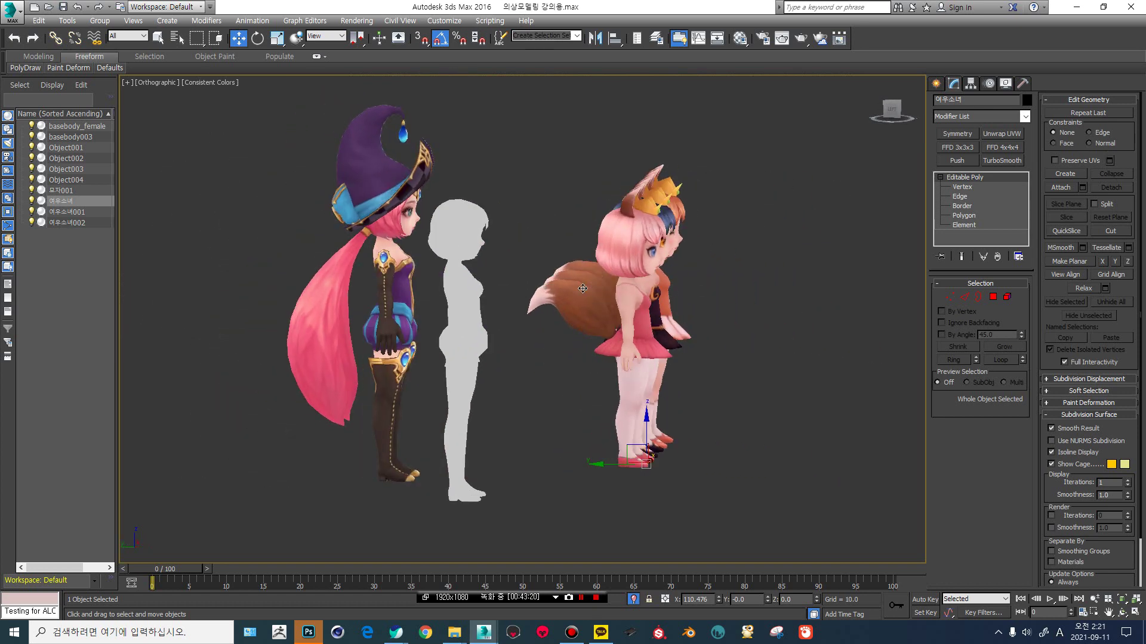
In the Left view, move basebody_female with Object002, Object003 and Object004 forward towards the fox girls, then hide the edged faces.
key(F4)
click(468, 290)
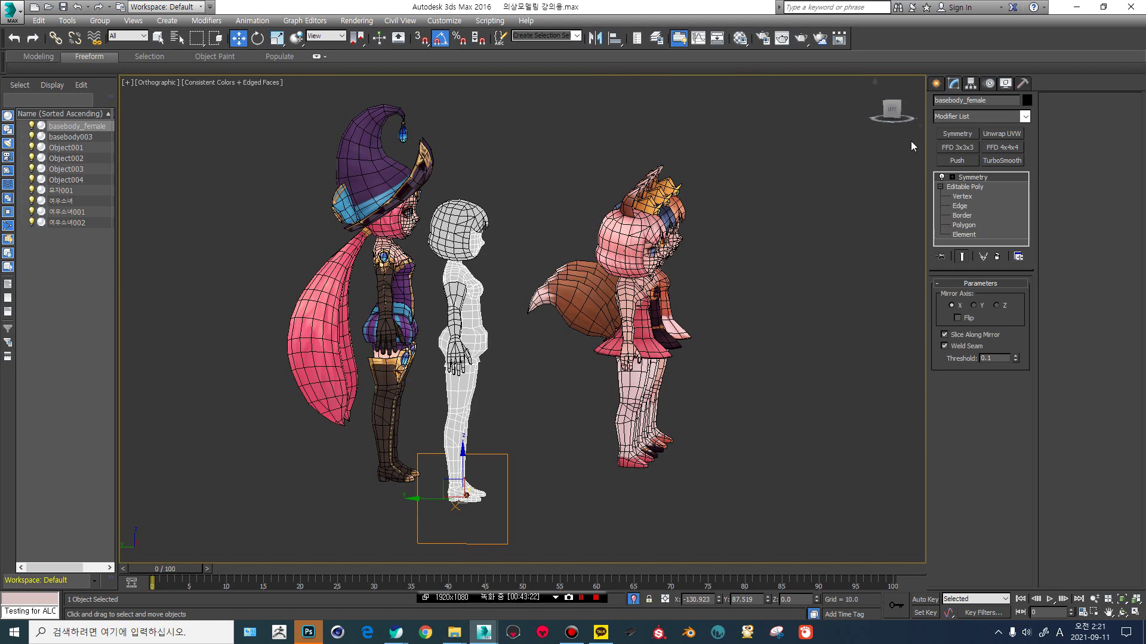
click(892, 109)
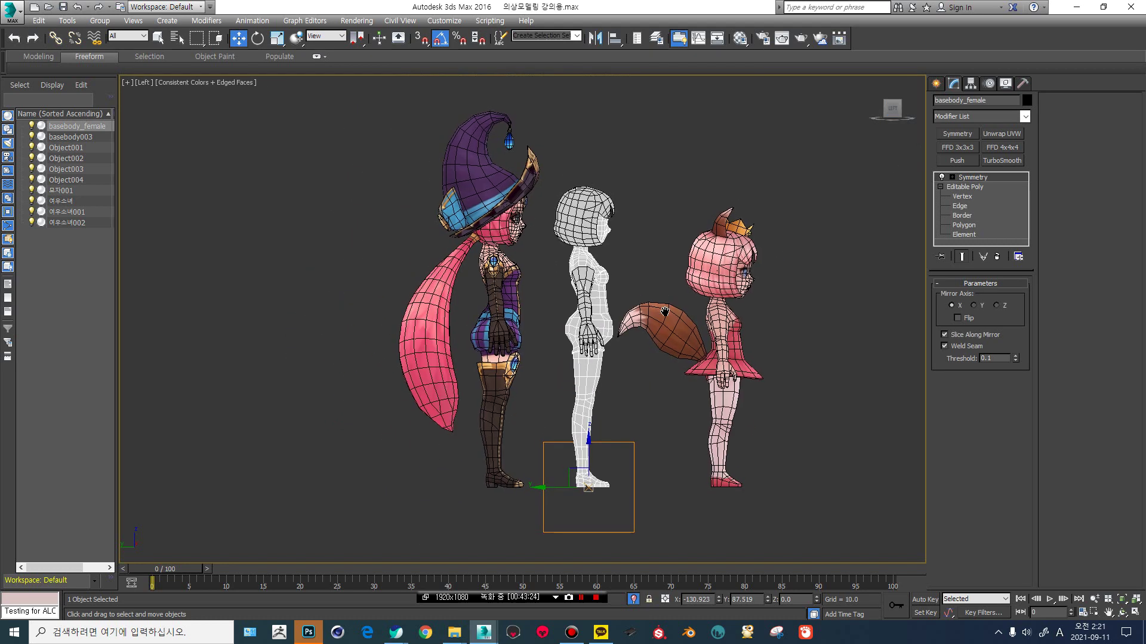
drag(571, 286, 656, 272)
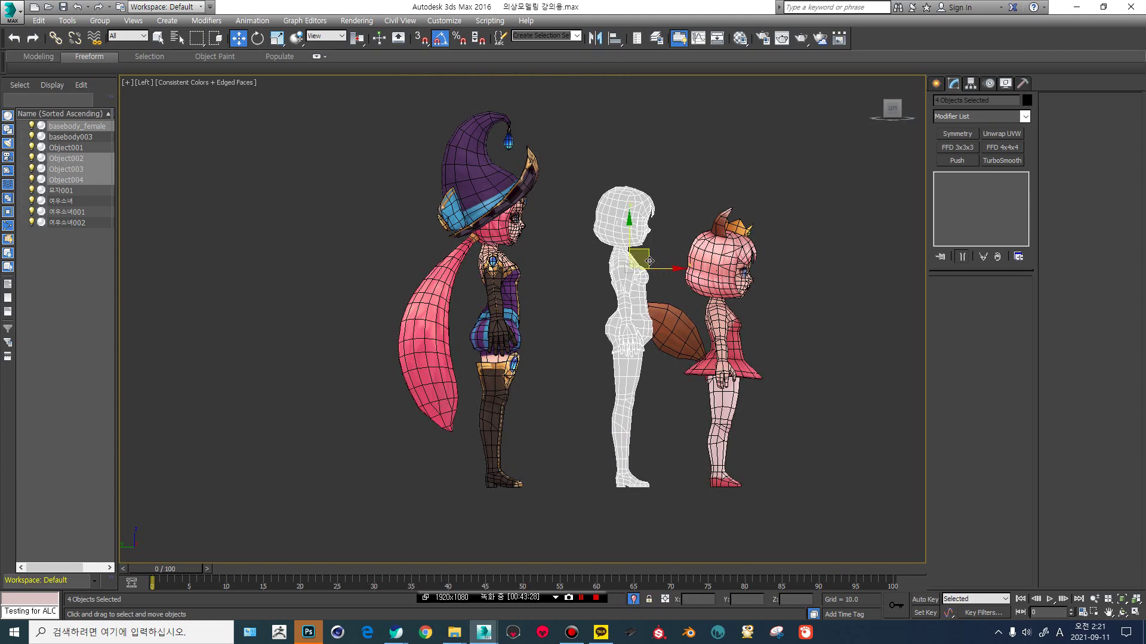
scroll(650, 260, up, 5)
alt+middle_drag(651, 253, 252, 154)
scroll(388, 215, down, 3)
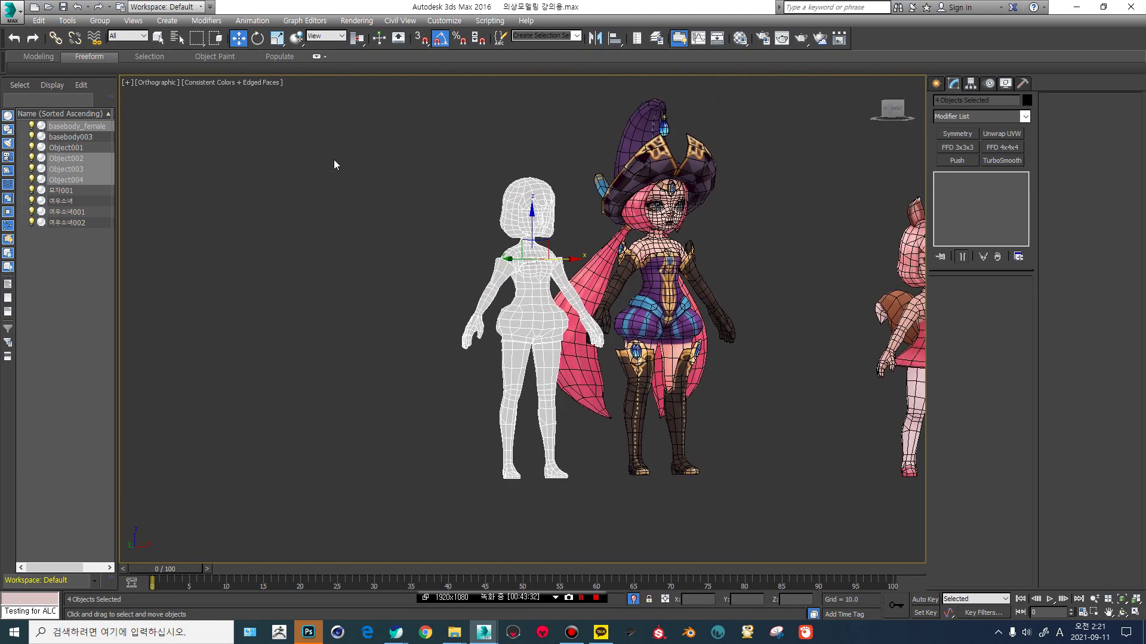
key(F4)
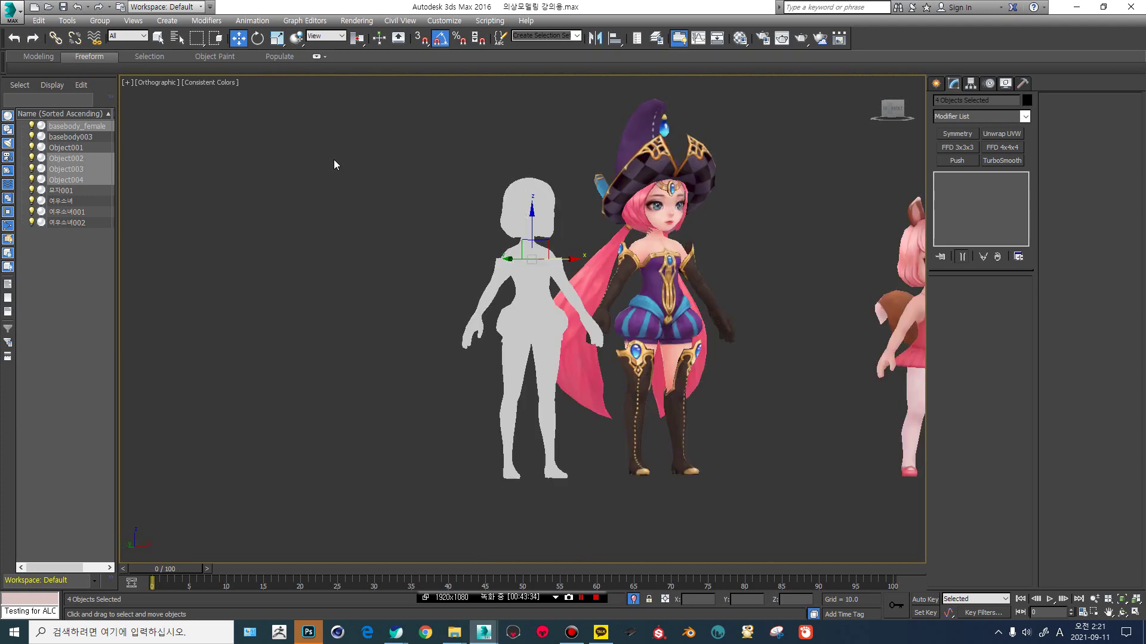
Select the witch's body, hair and hat together and move them about 24.5 units along X and about -71 along Y, closer to the fox girls.
click(647, 203)
scroll(669, 294, up, 3)
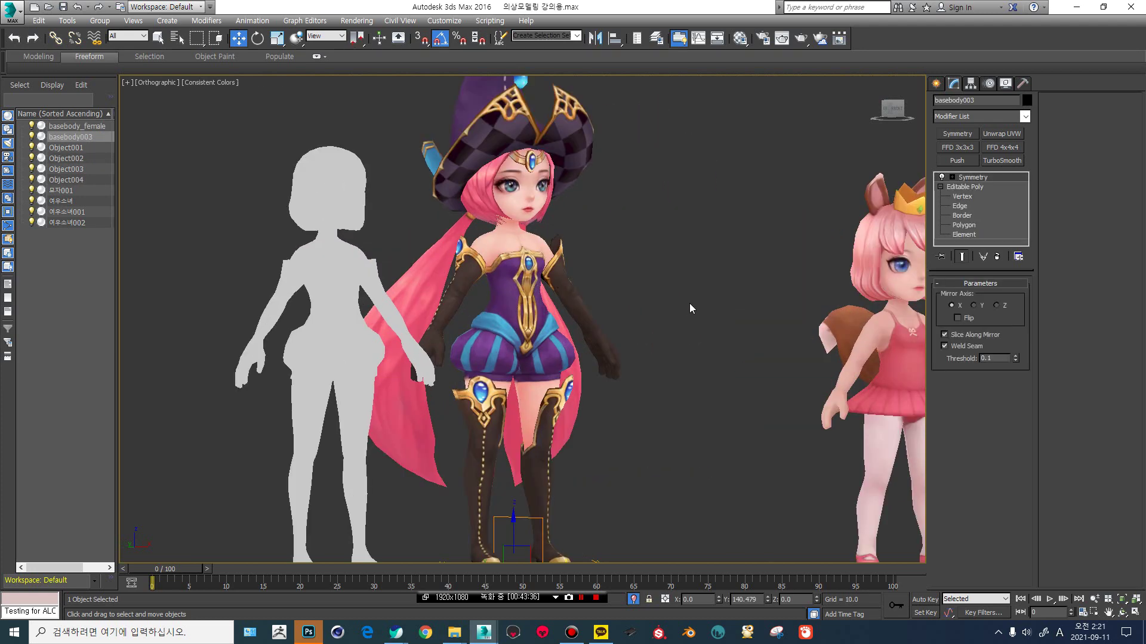
scroll(540, 276, down, 4)
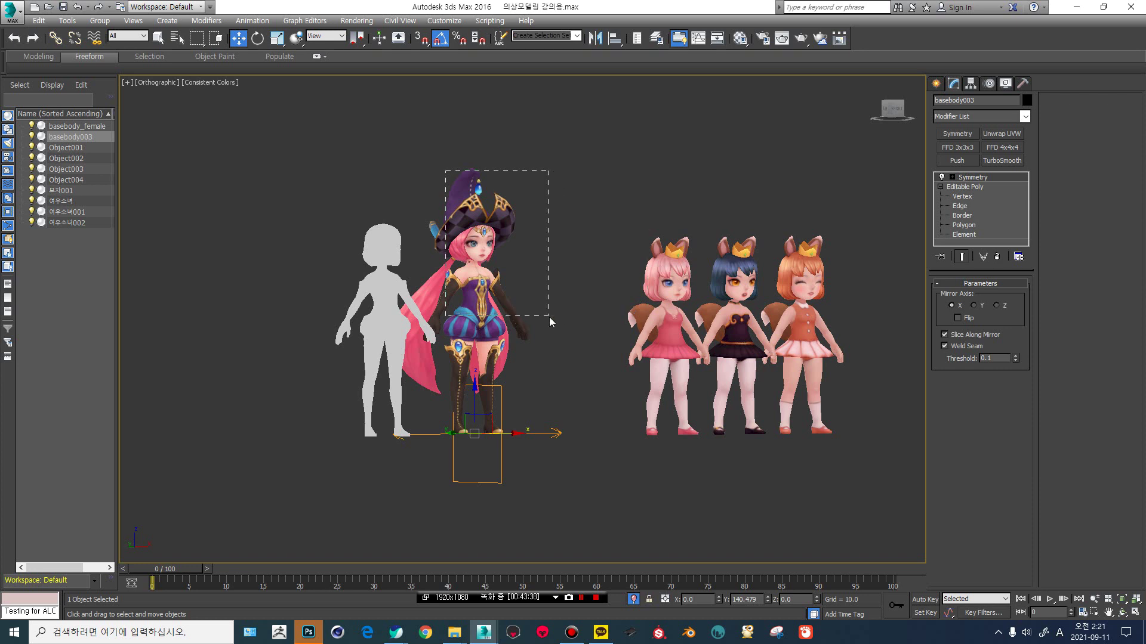
drag(549, 317, 550, 319)
alt+middle_drag(534, 289, 494, 304)
drag(509, 277, 536, 276)
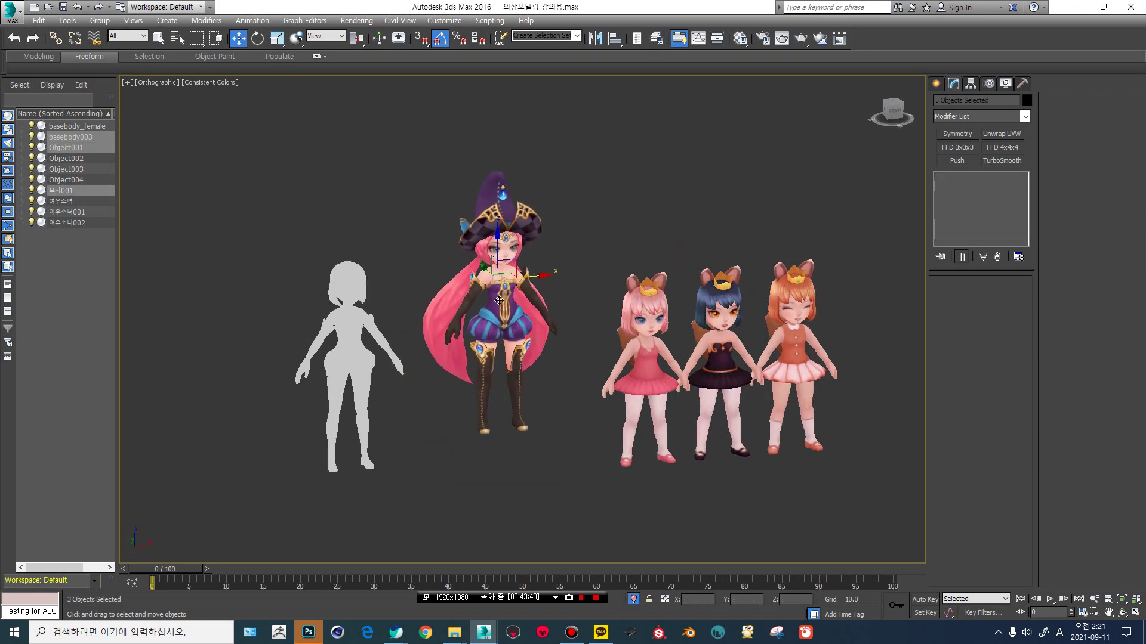
alt+middle_drag(451, 327, 543, 293)
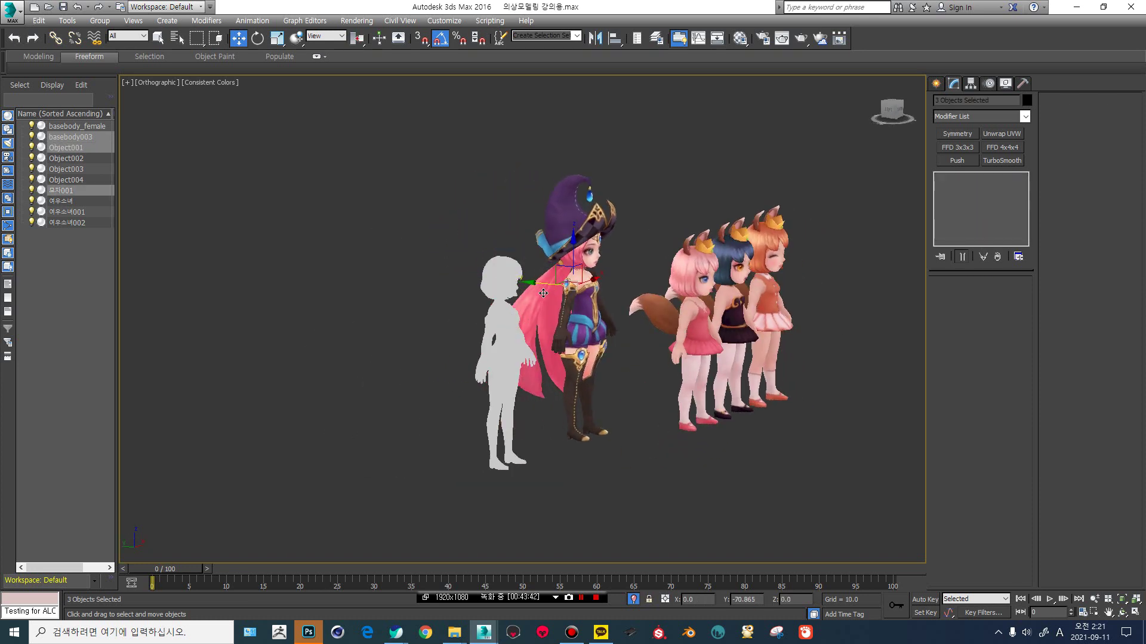
drag(543, 293, 539, 294)
alt+middle_drag(496, 299, 453, 308)
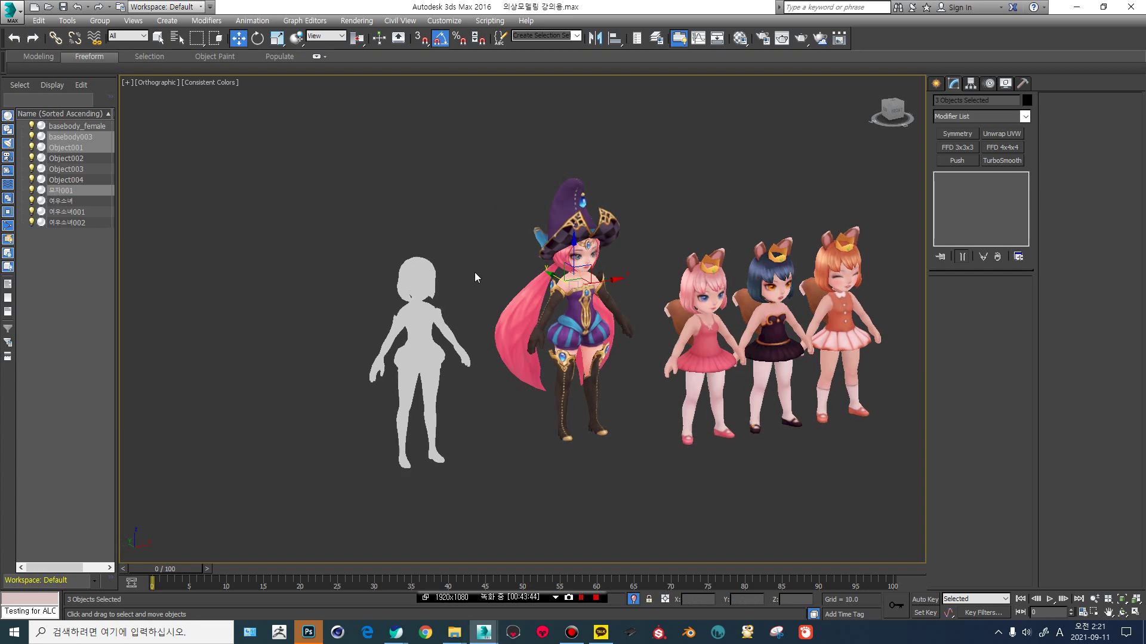
Compare the witch and the fox girls side by side from the front, selecting the pink-haired fox girl and the witch's body in turn.
key(F4)
key(F4)
middle_drag(584, 324, 507, 338)
scroll(507, 338, up, 5)
middle_drag(638, 353, 483, 331)
scroll(486, 327, down, 2)
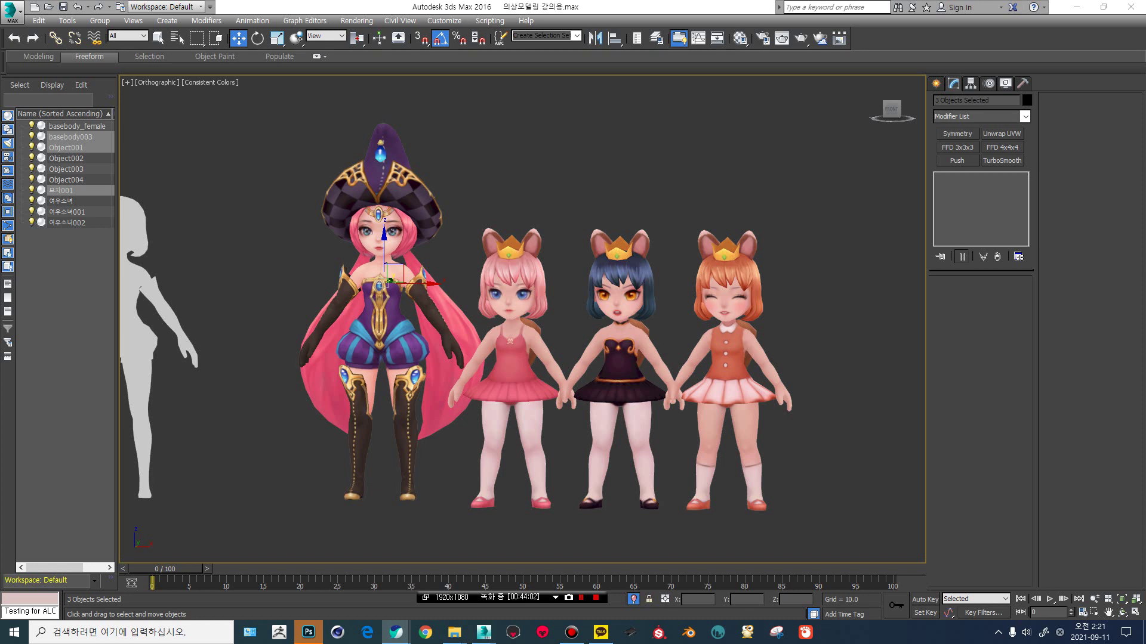
click(491, 375)
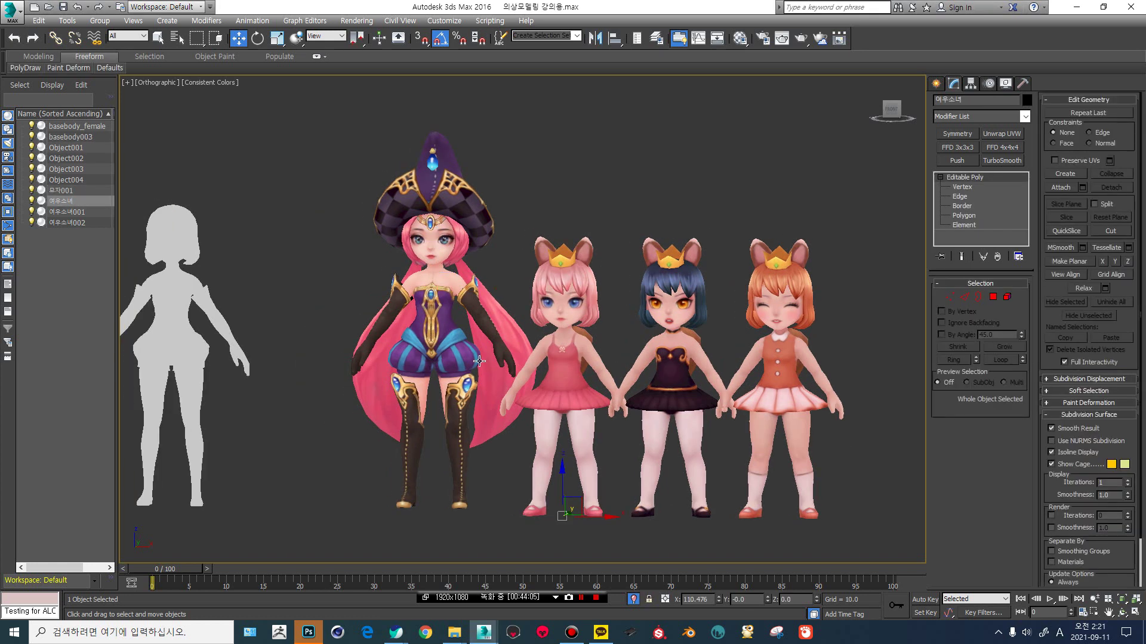
scroll(487, 280, up, 3)
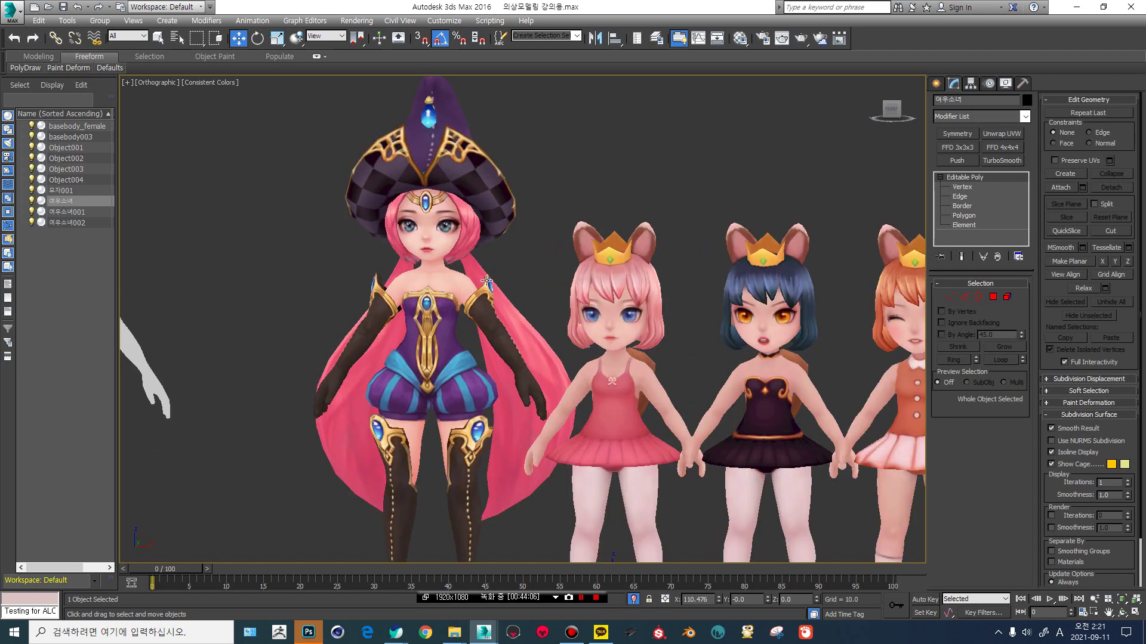
click(417, 292)
scroll(417, 291, down, 4)
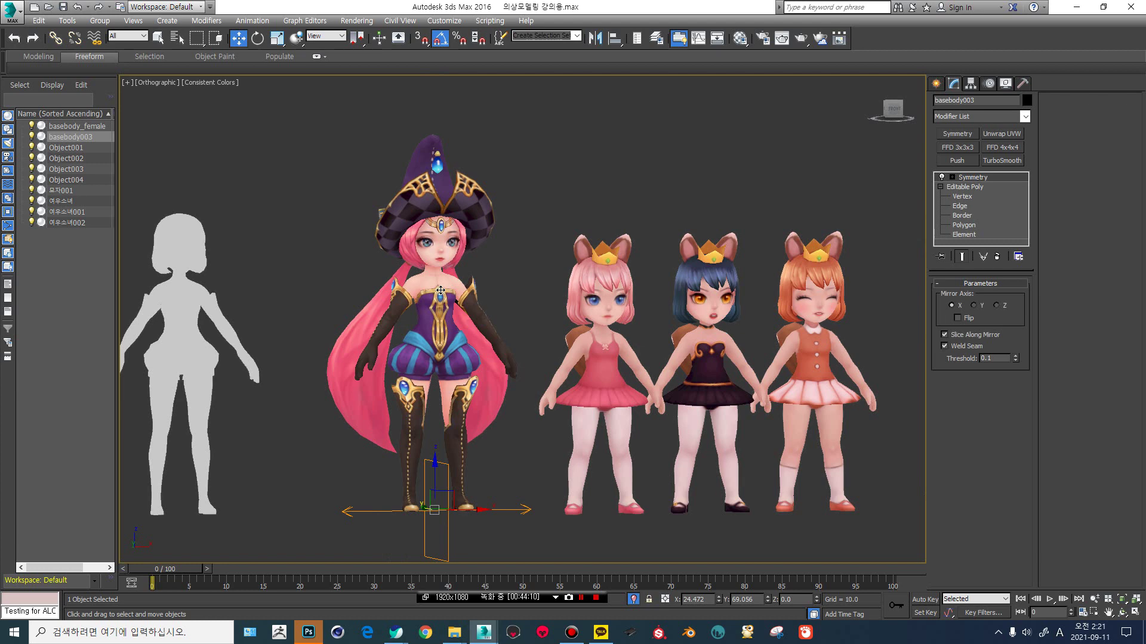
Examine the witch's textured costume up close from the front and an angle, briefly checking its edged faces.
scroll(440, 291, up, 4)
scroll(417, 279, up, 1)
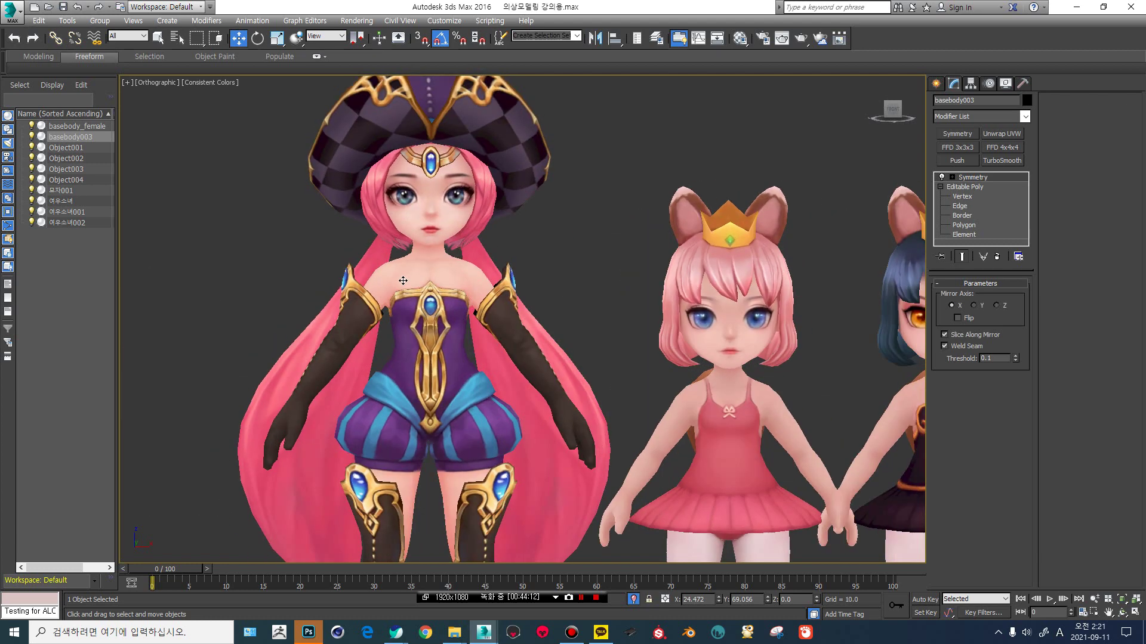
alt+middle_drag(402, 280, 453, 263)
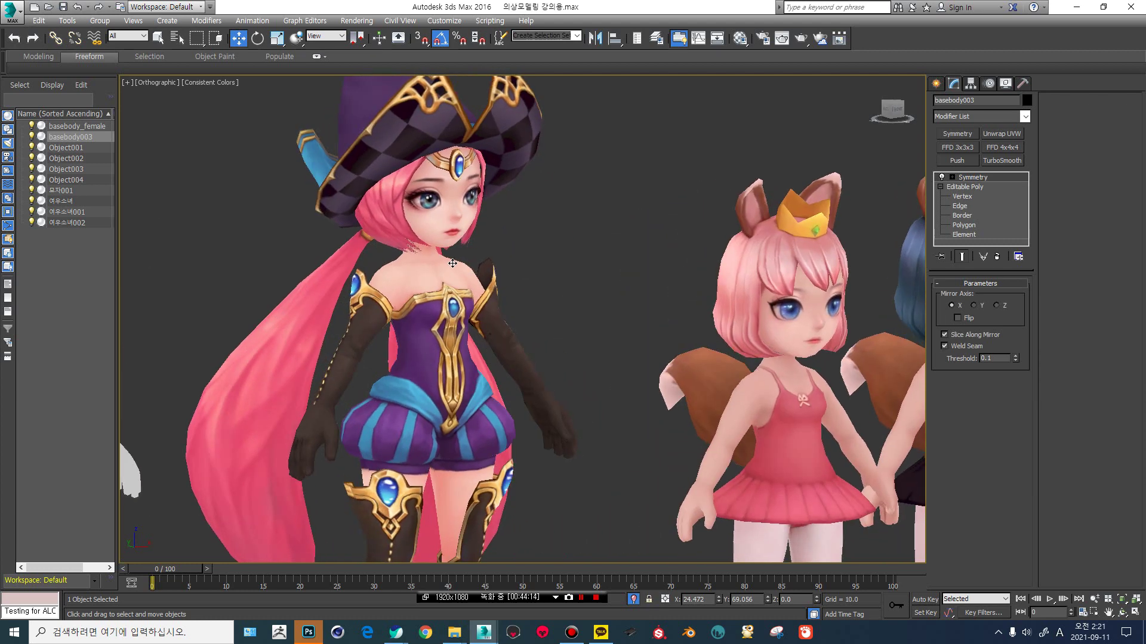
scroll(394, 257, down, 4)
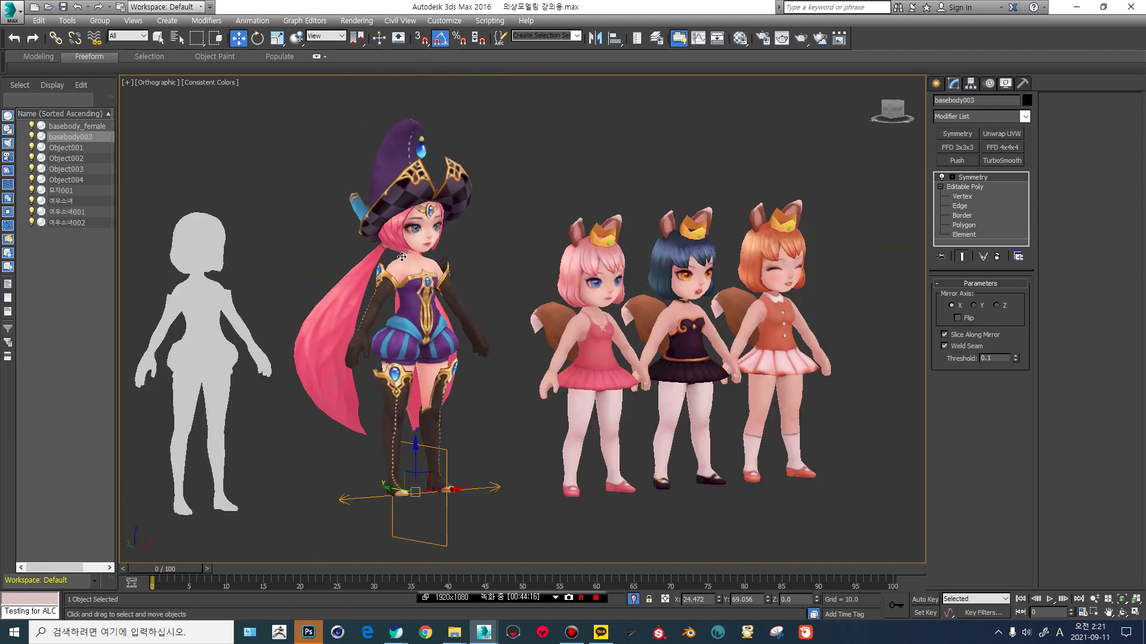
alt+middle_drag(396, 258, 410, 276)
scroll(400, 259, up, 3)
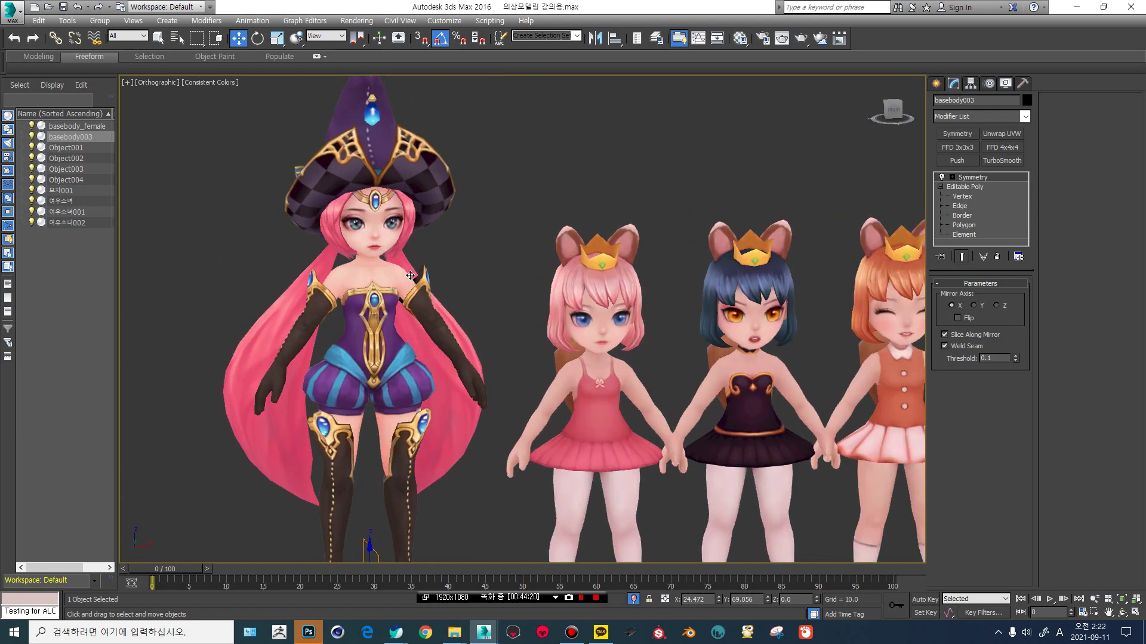
key(F4)
key(F4)
scroll(410, 276, down, 3)
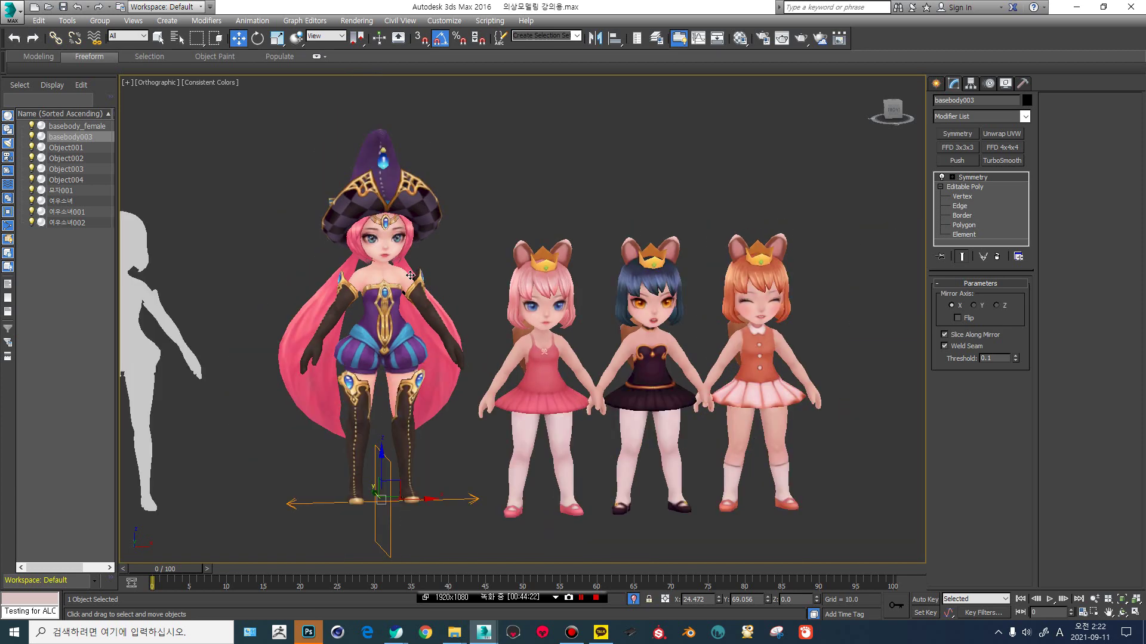
alt+middle_drag(409, 275, 391, 261)
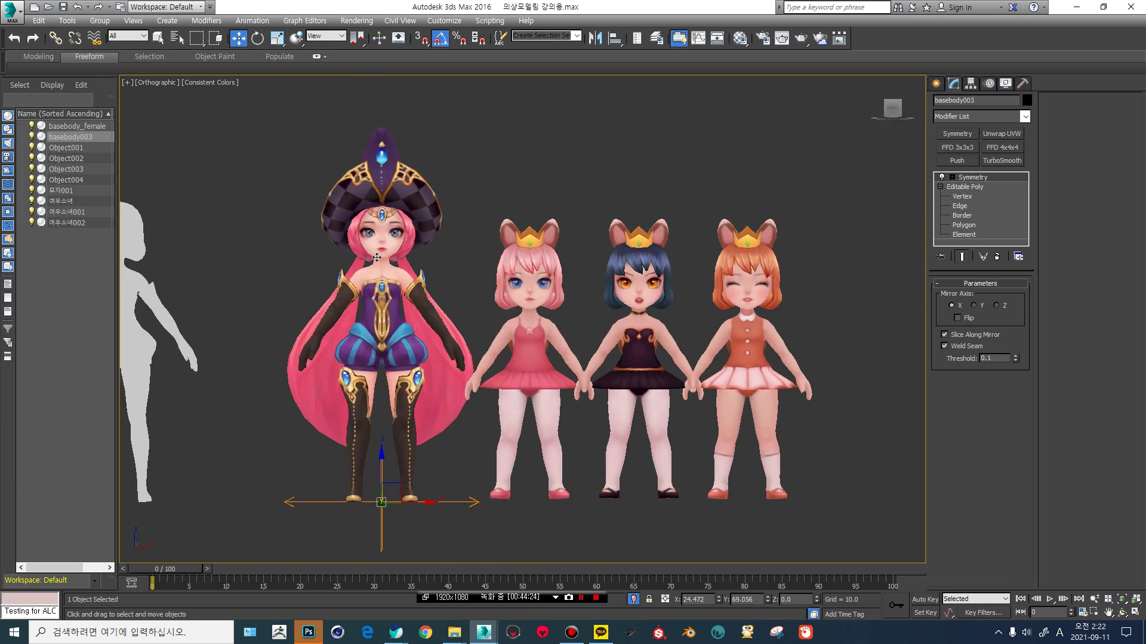
Study the witch's face, hat and bodice textures close up against the fox girls from several angles.
scroll(388, 250, up, 6)
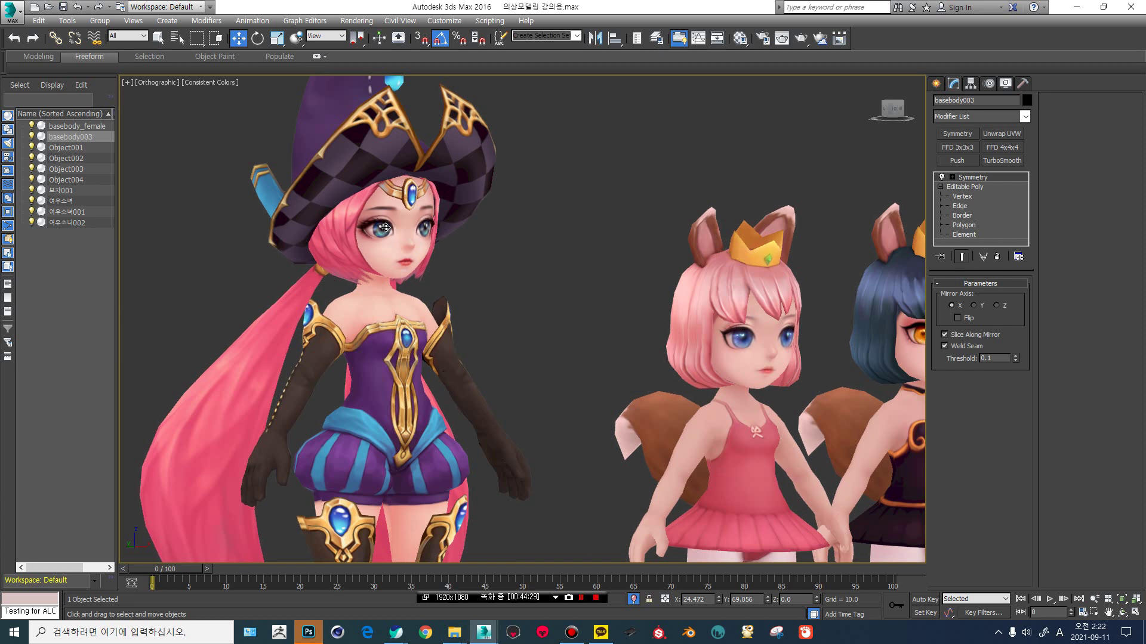
scroll(385, 227, down, 4)
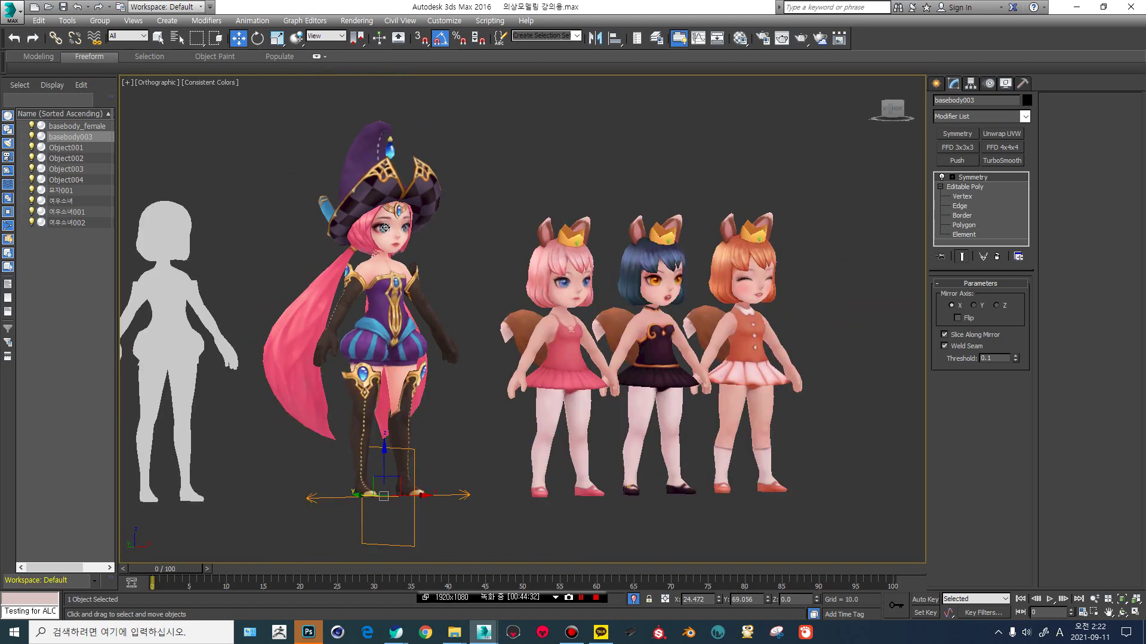
alt+middle_drag(385, 227, 404, 213)
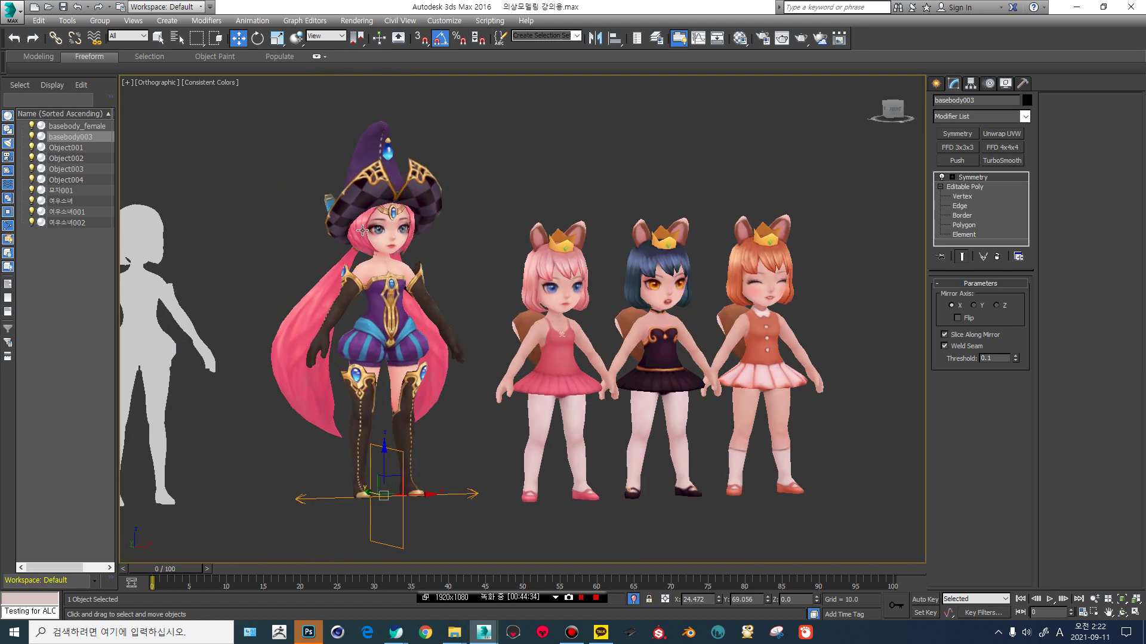
scroll(404, 213, up, 5)
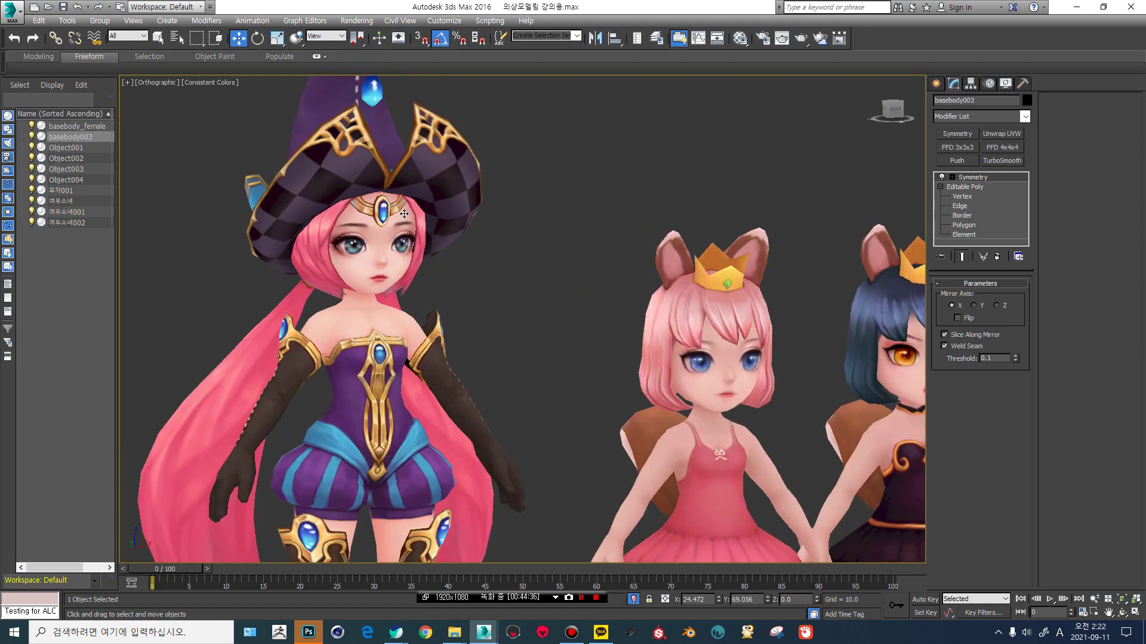
scroll(404, 213, down, 5)
alt+middle_drag(403, 213, 352, 230)
scroll(348, 236, up, 5)
scroll(399, 232, down, 3)
scroll(352, 230, up, 3)
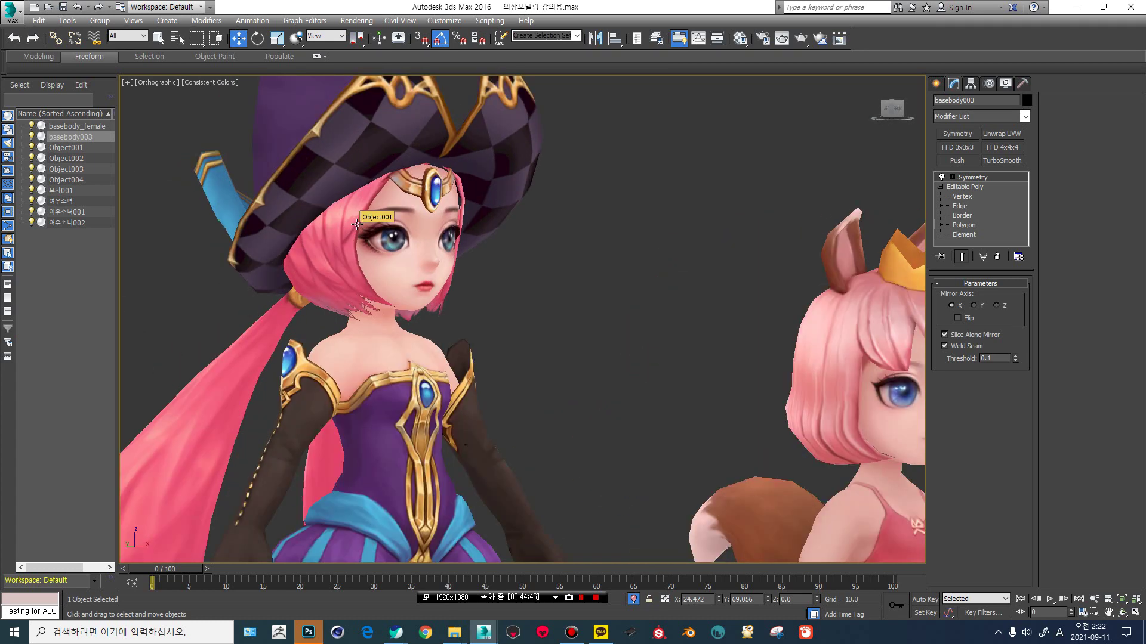
scroll(346, 323, down, 3)
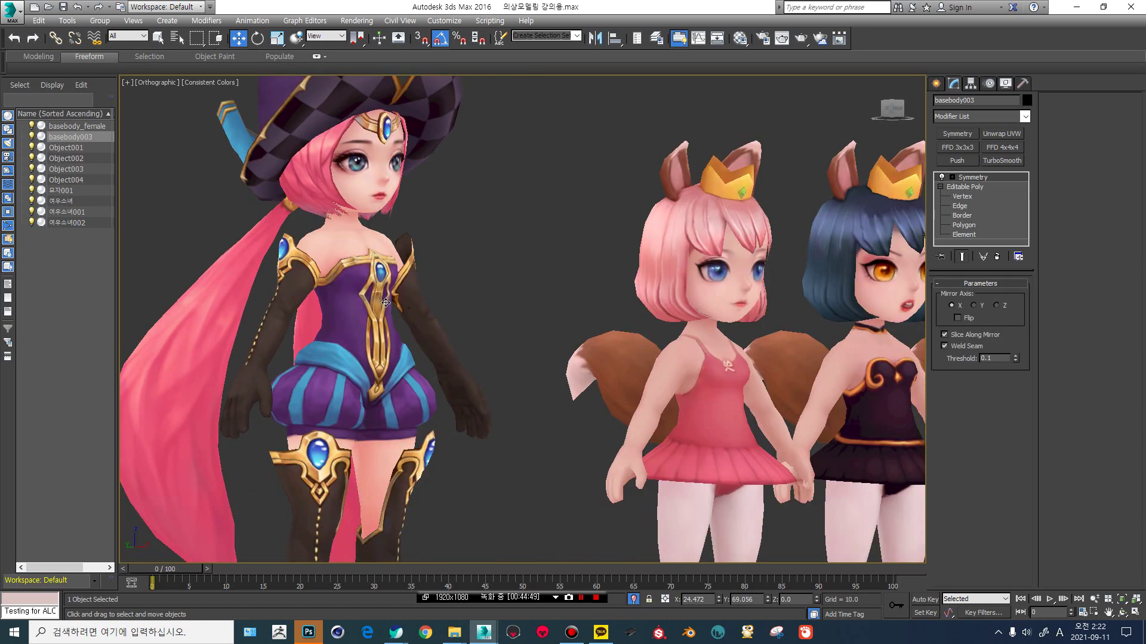
Examine the witch and all three fox girls together in the Front view, briefly checking their wireframes with edged faces.
alt+middle_drag(453, 336, 469, 308)
scroll(469, 307, down, 4)
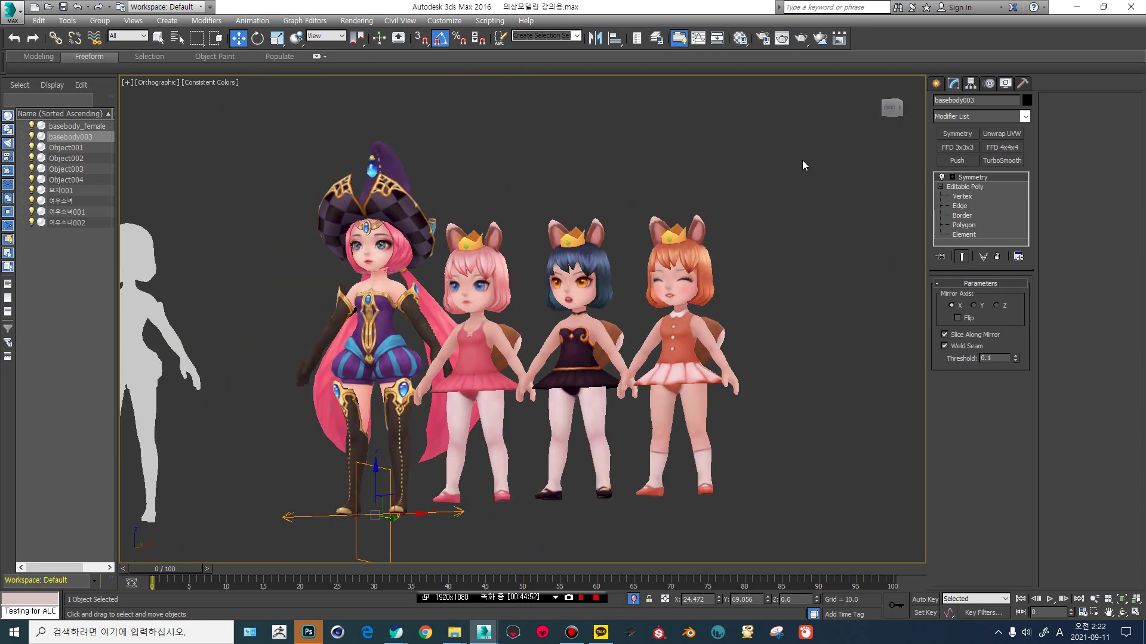
click(894, 116)
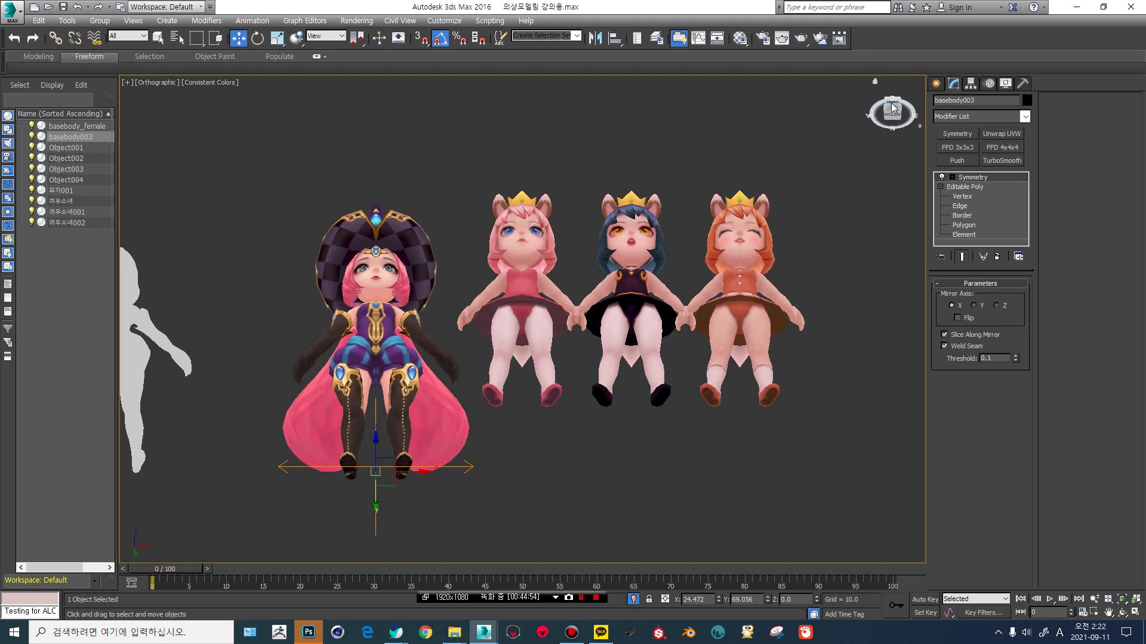
click(893, 106)
key(F4)
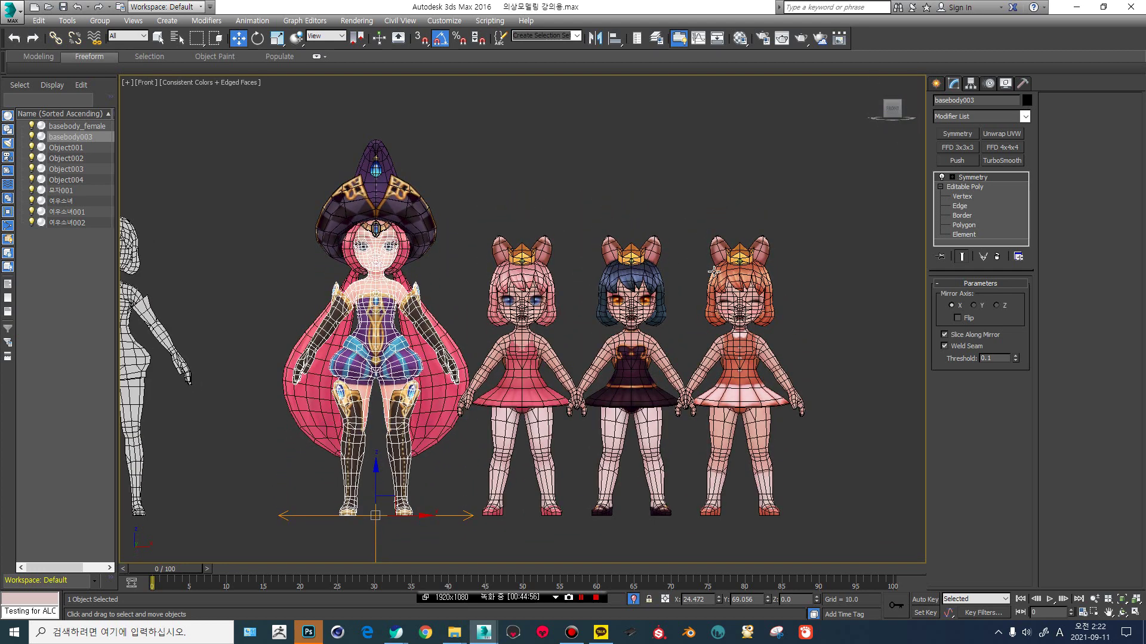
key(F4)
Deselect the witch's body, select the pink-haired fox girl and compare the textured costumes of all four characters closer up.
click(700, 188)
middle_drag(666, 308, 668, 299)
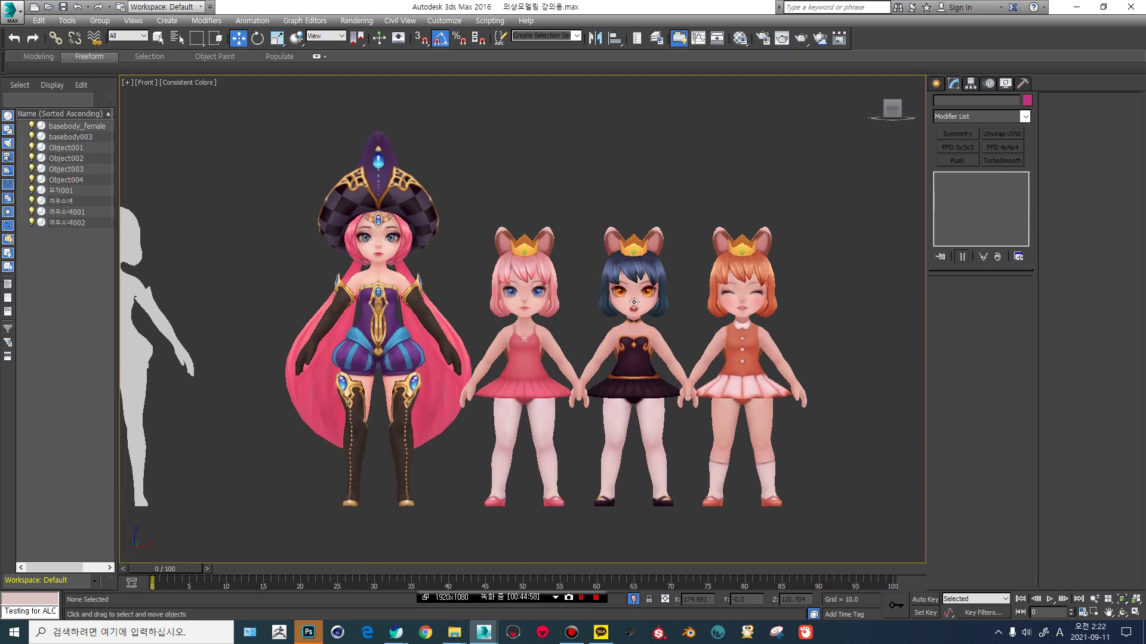
click(514, 301)
scroll(516, 300, up, 2)
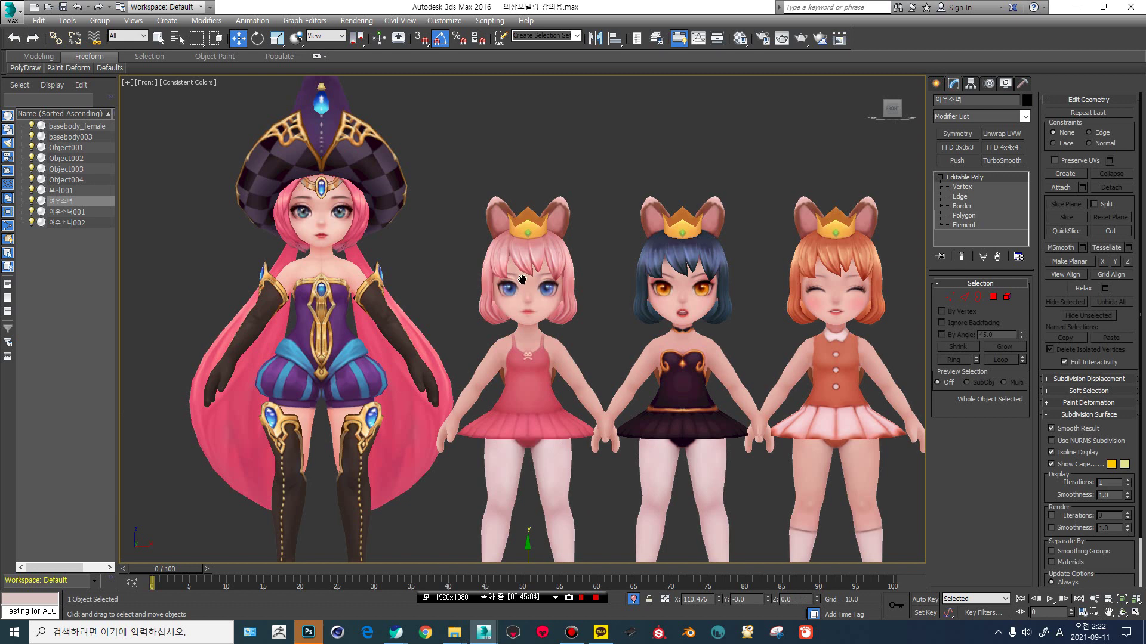
middle_drag(523, 278, 520, 292)
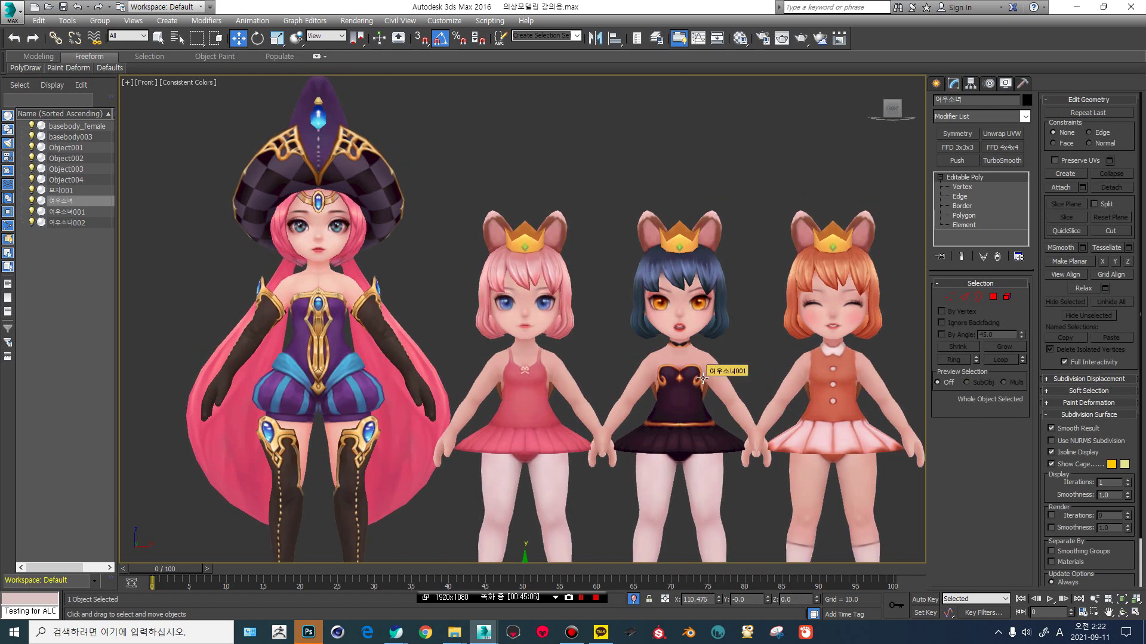
middle_drag(548, 405, 542, 385)
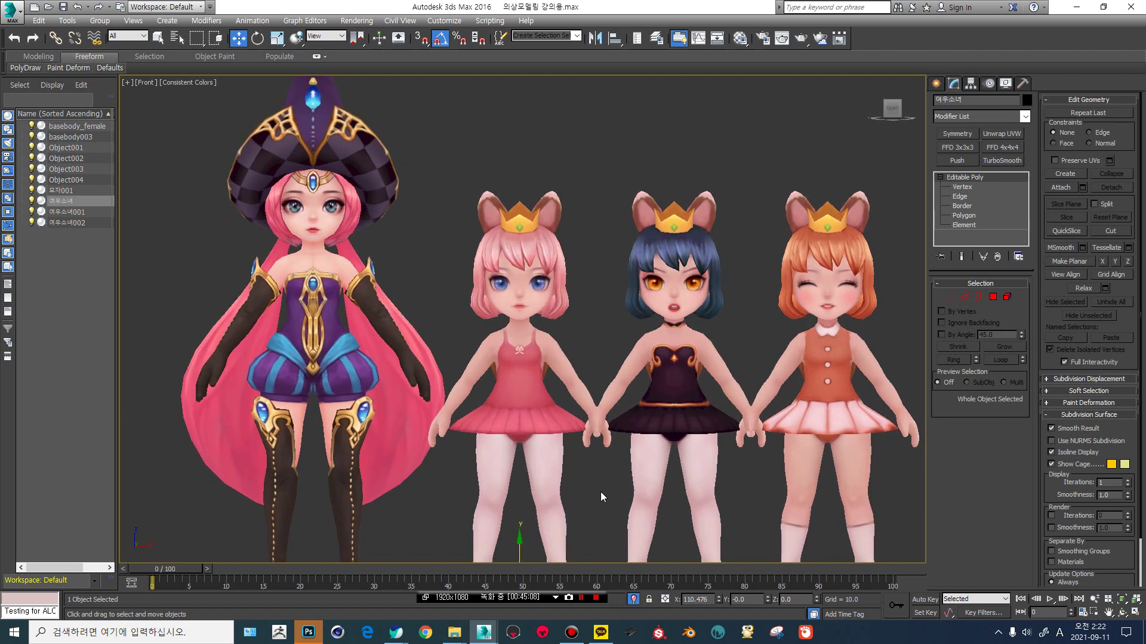